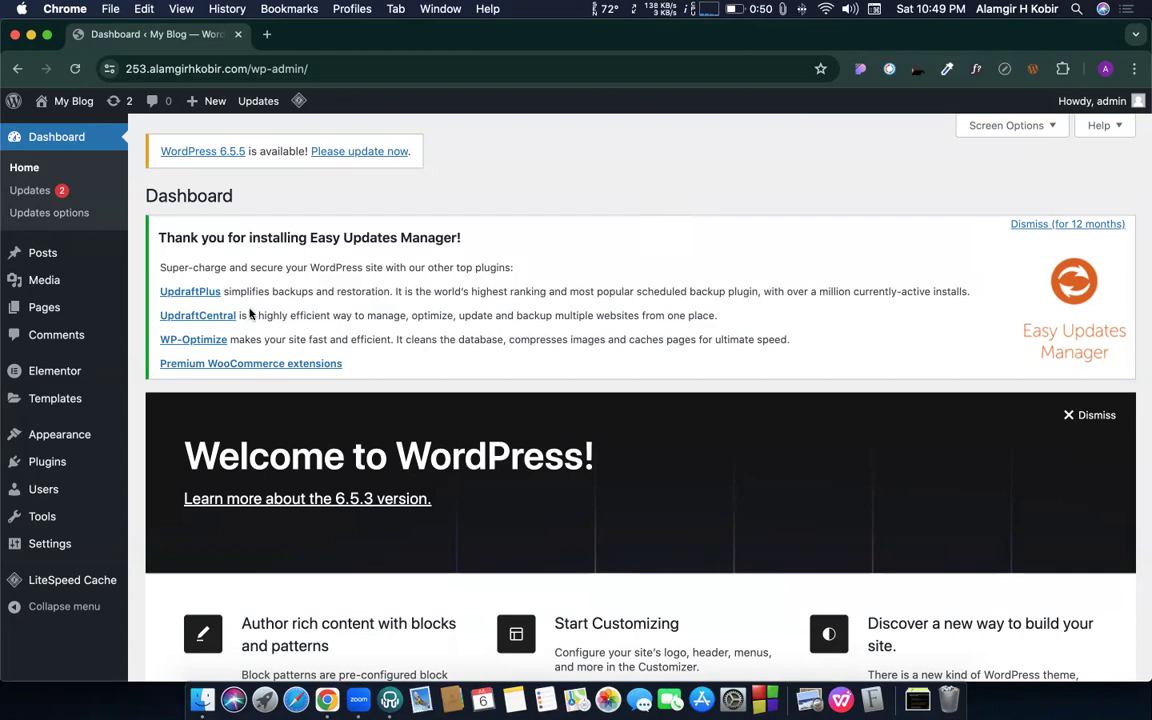
- Create a page titled 'Contact US' using the Elementor Full Width template and publish it
{"action": "mouse_move", "coordinate": [46, 308]}
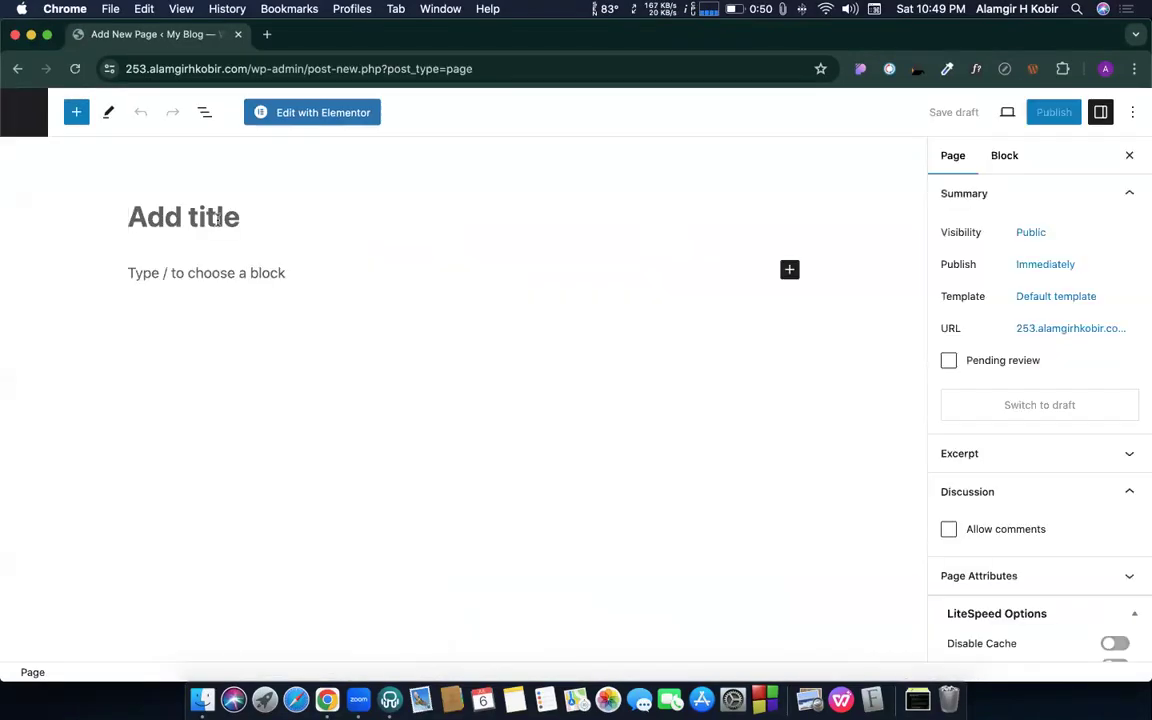
{"action": "type", "text": "Contact US"}
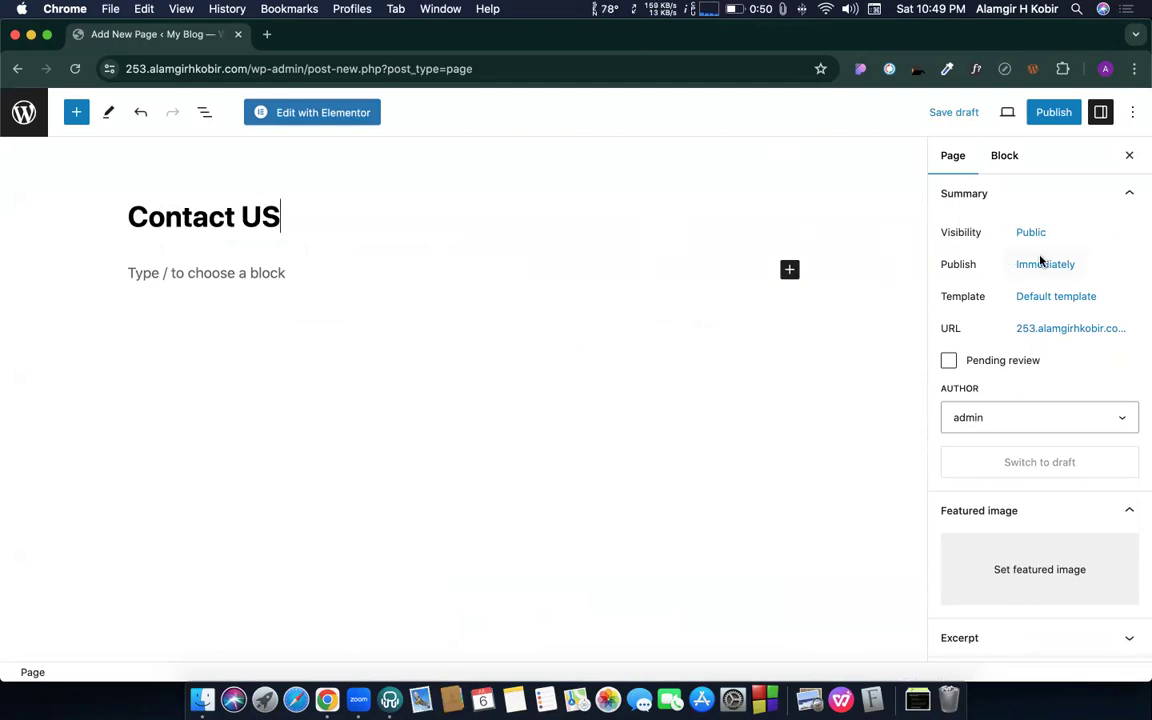
{"action": "left_click", "coordinate": [1043, 299]}
{"action": "left_click", "coordinate": [977, 438]}
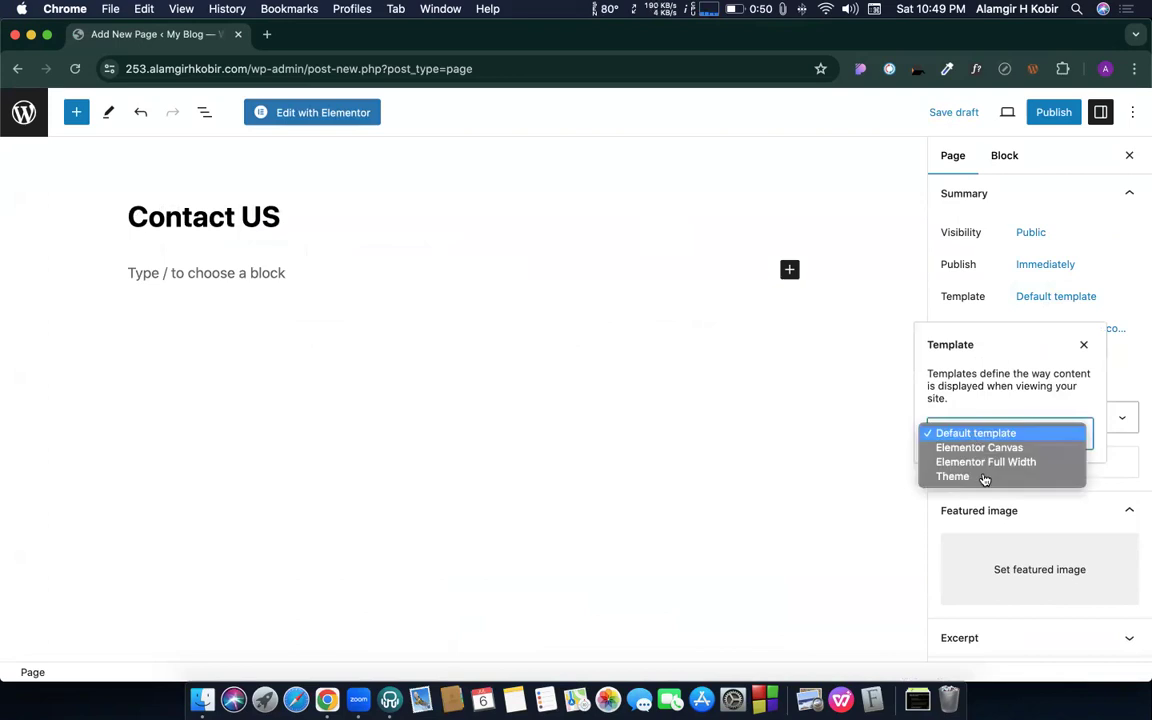
{"action": "left_click", "coordinate": [1036, 133]}
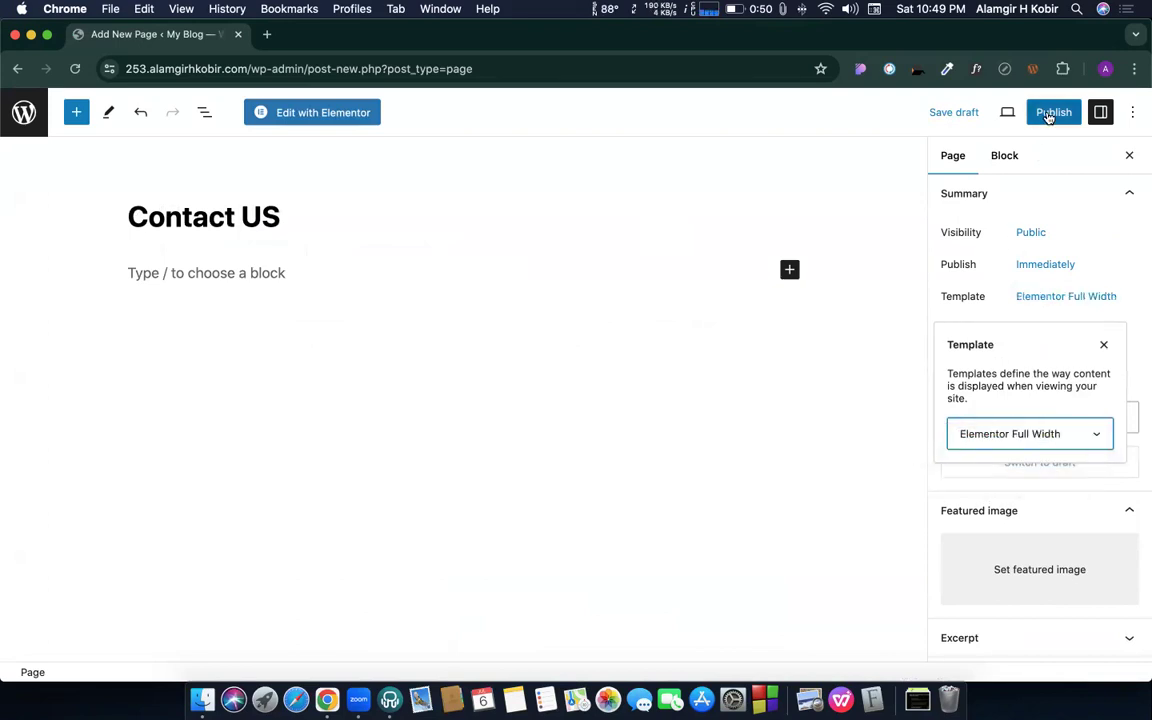
{"action": "left_click", "coordinate": [1051, 112]}
{"action": "left_click", "coordinate": [988, 112]}
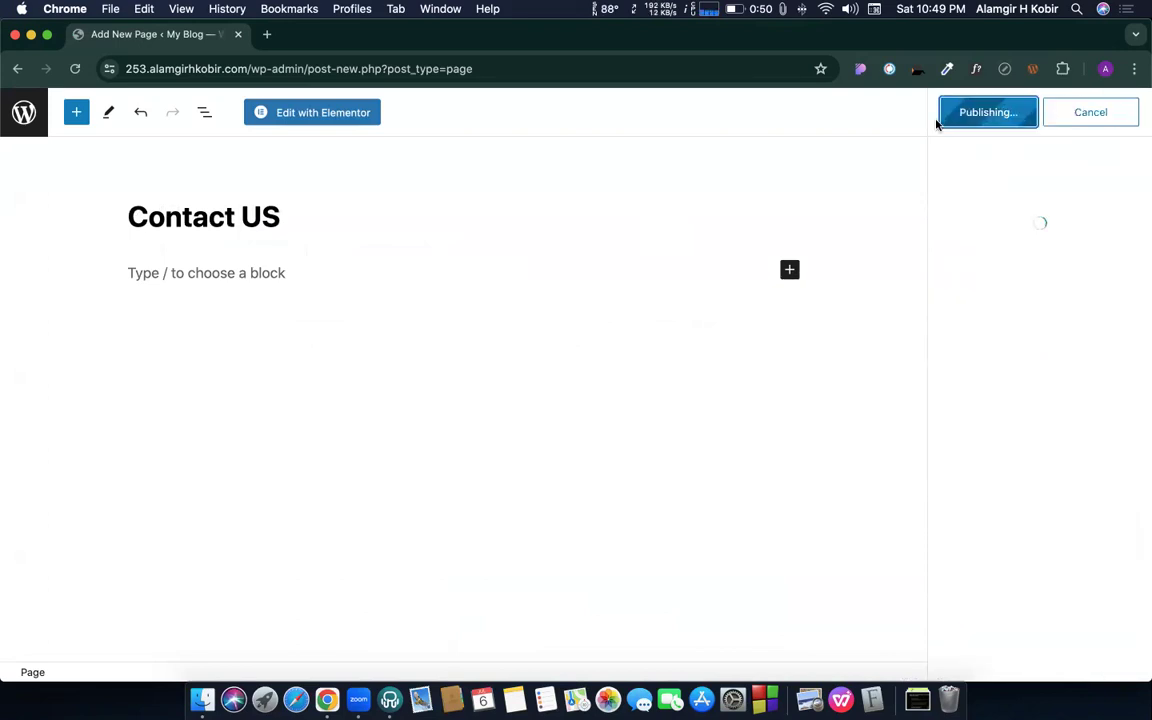
- Open the Contact US page in the Elementor editor
{"action": "left_click", "coordinate": [303, 114]}
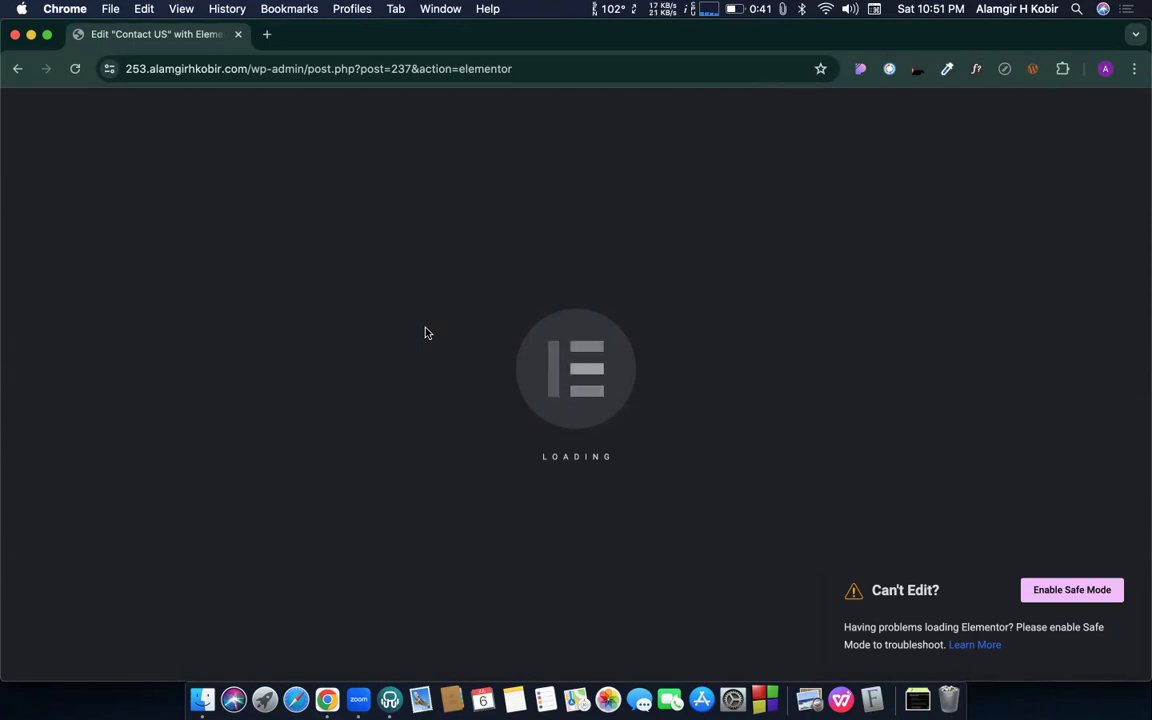
- Switch to the CMBD-OFFICE 2 Wi-Fi network and reload the Elementor editor page
{"action": "left_click", "coordinate": [823, 10]}
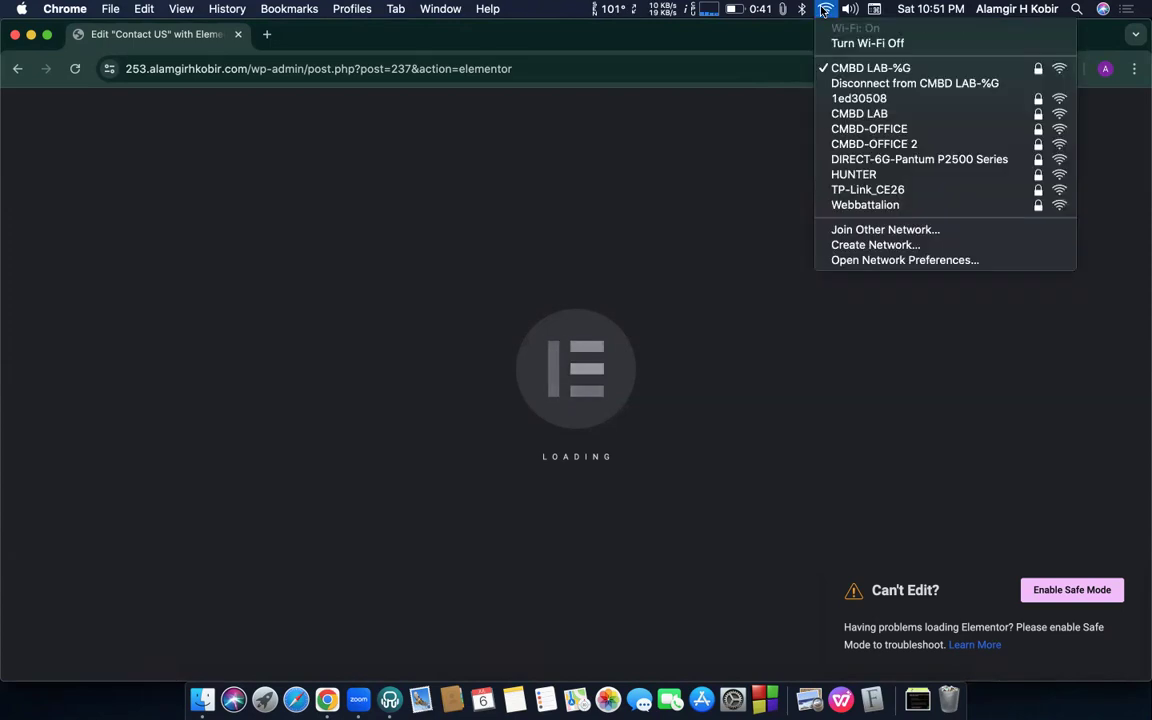
{"action": "left_click", "coordinate": [875, 144]}
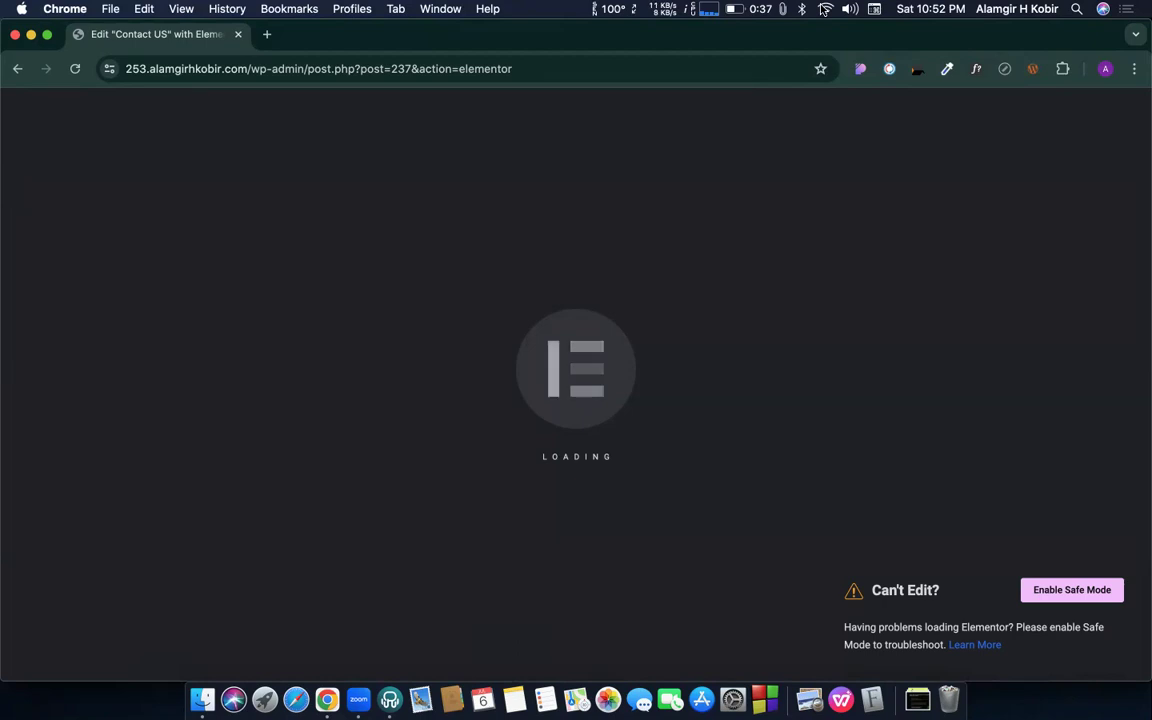
{"action": "left_click", "coordinate": [825, 9]}
{"action": "left_click", "coordinate": [645, 75]}
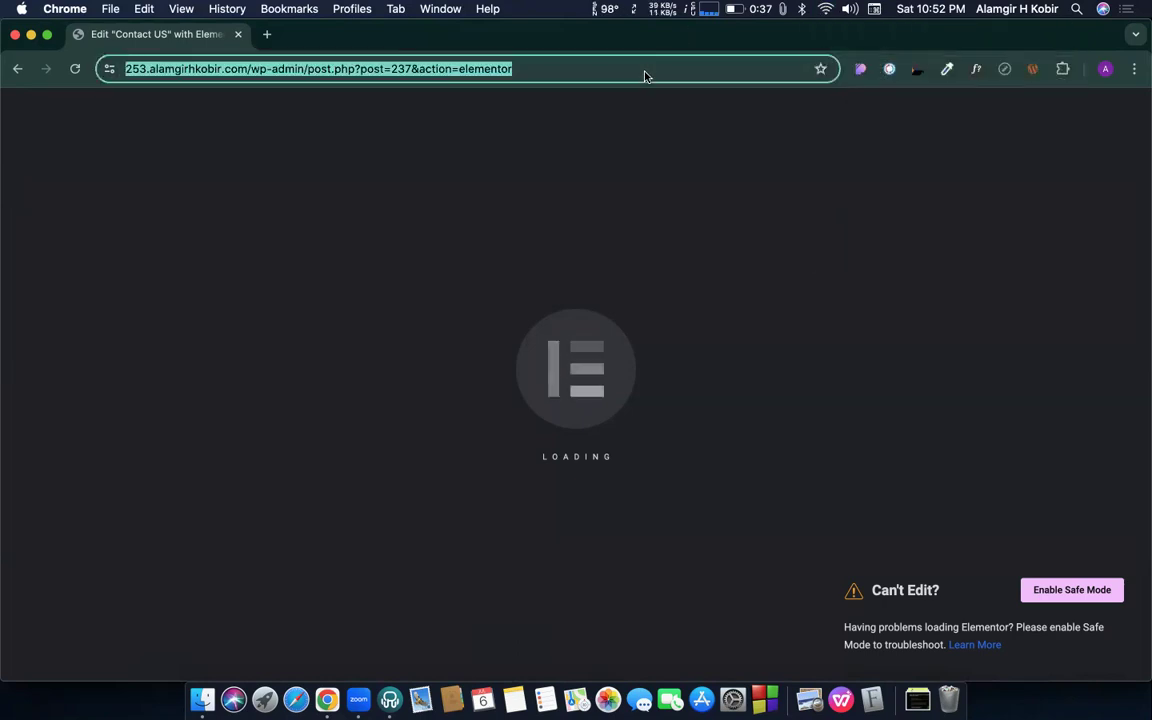
{"action": "left_click", "coordinate": [538, 78]}
{"action": "key", "text": "Return"}
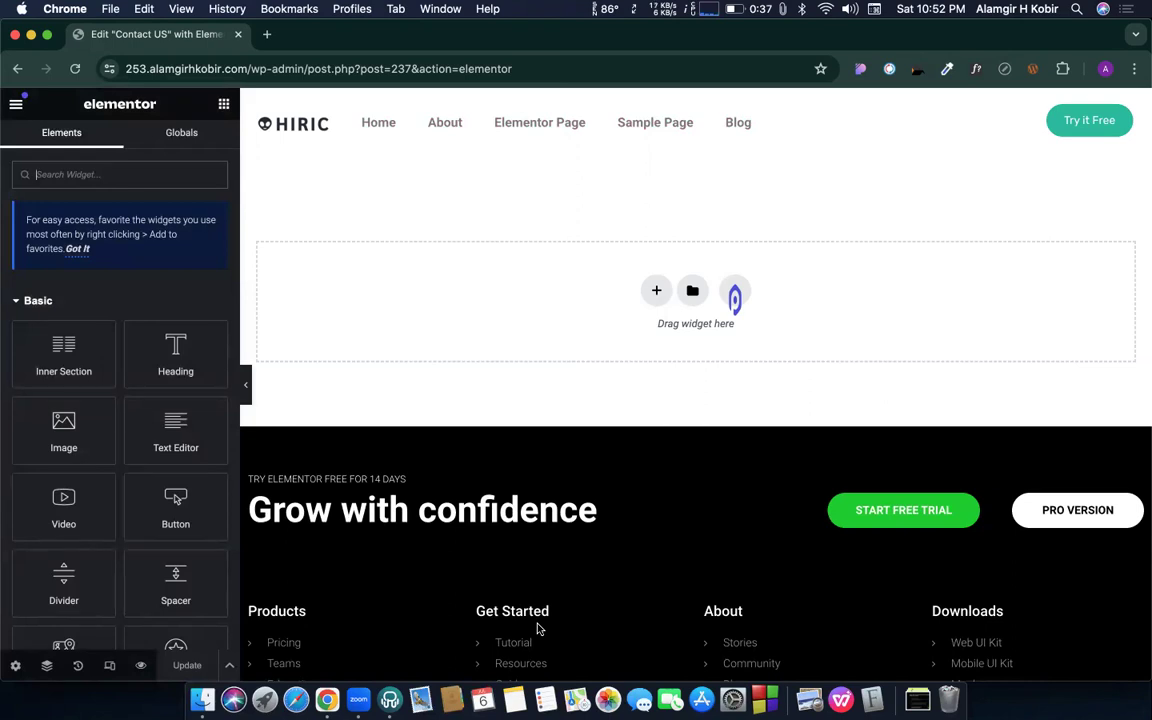
- Add a two-column section with a heading in the left column reading 'Get in Touch'
{"action": "left_click", "coordinate": [659, 291]}
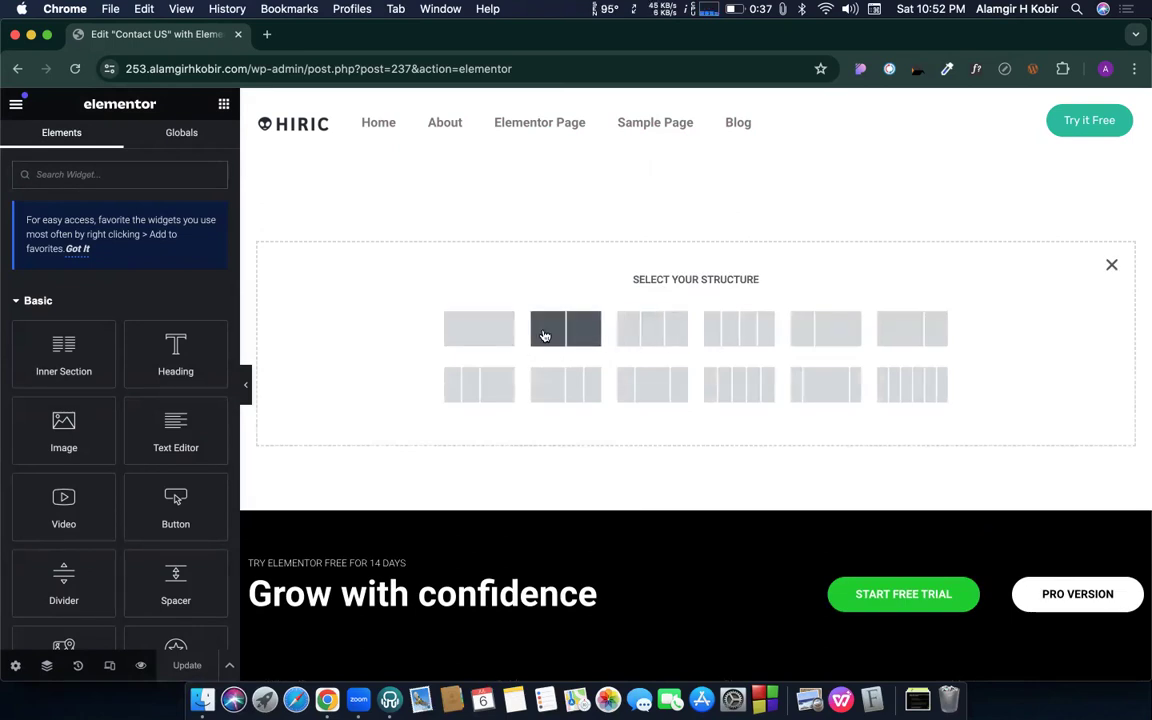
{"action": "left_click", "coordinate": [223, 104]}
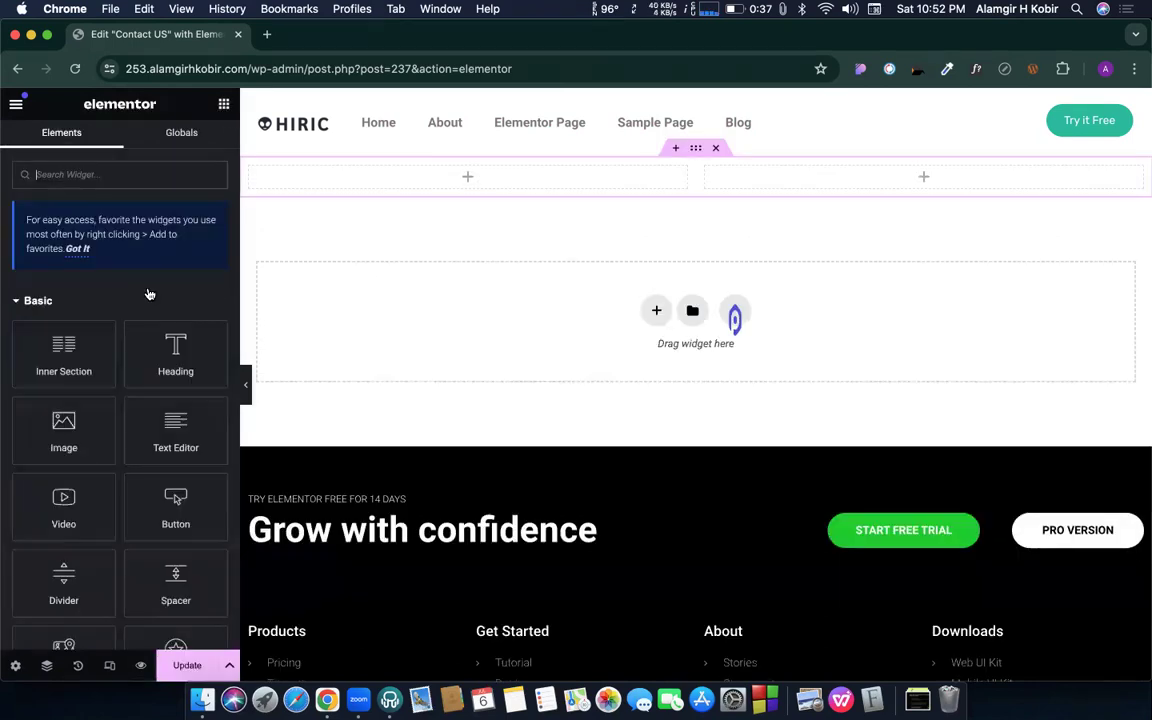
{"action": "left_click_drag", "start_coordinate": [145, 318], "coordinate": [563, 185]}
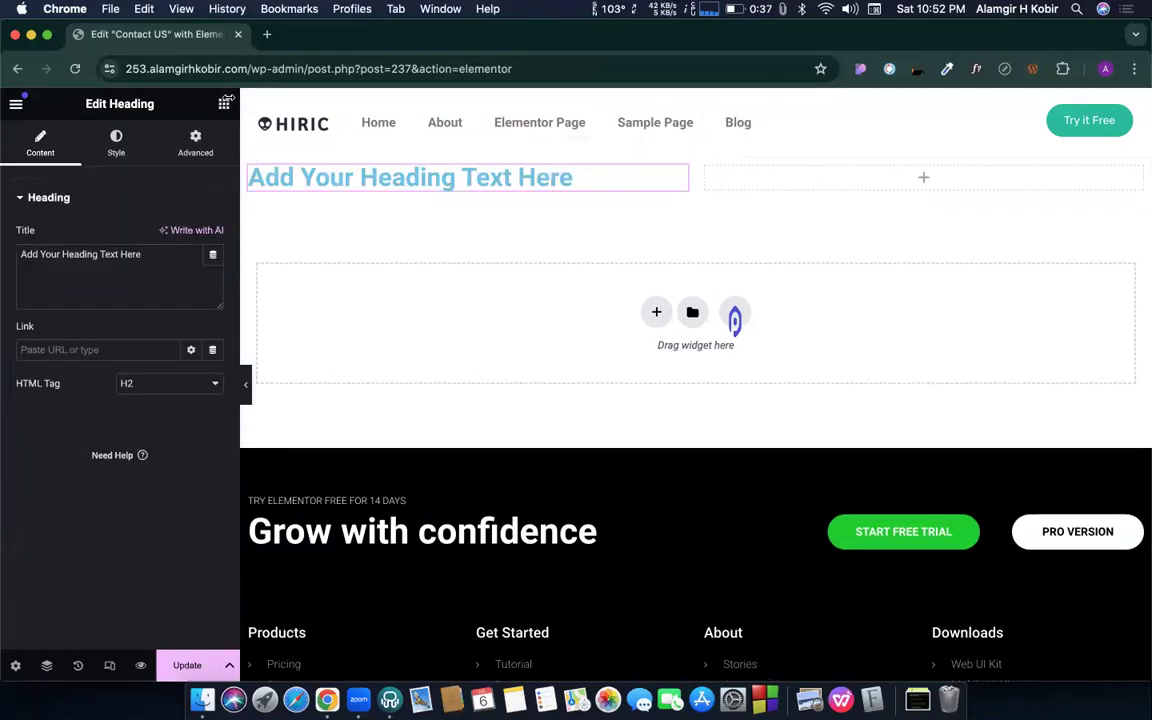
{"action": "triple_click", "coordinate": [101, 253]}
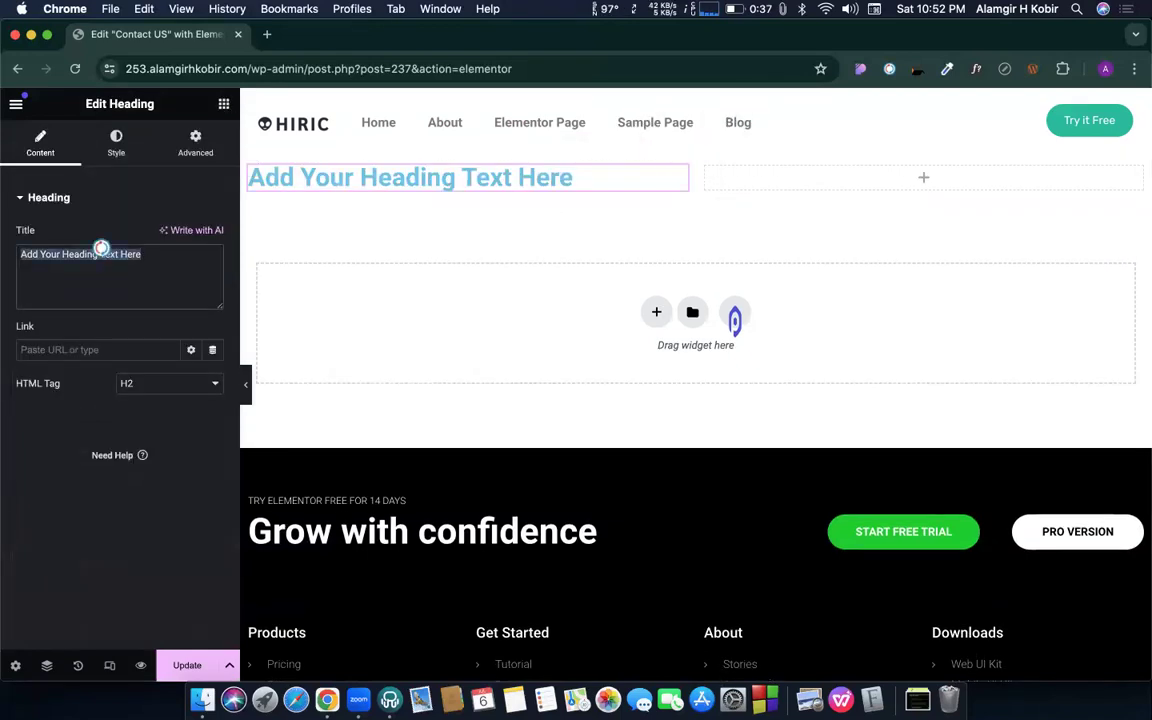
{"action": "type", "text": "Con"}
{"action": "key", "text": "BackSpace"}
{"action": "key", "text": "BackSpace"}
{"action": "key", "text": "BackSpace"}
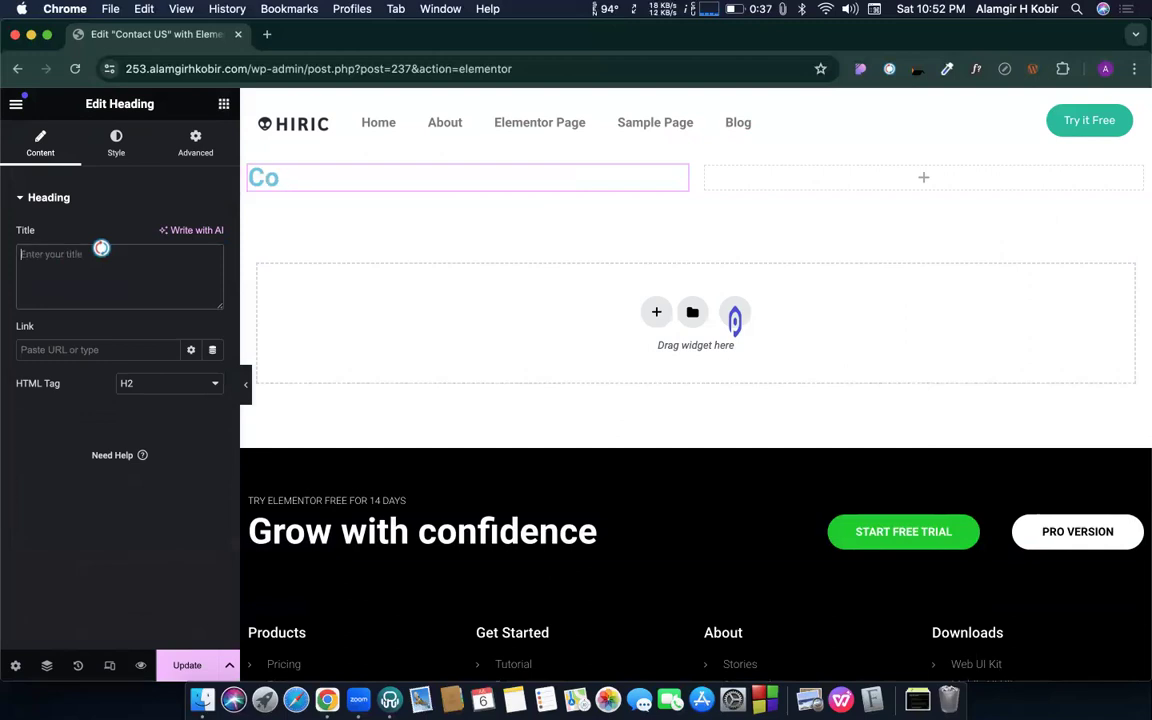
{"action": "type", "text": "Get in"}
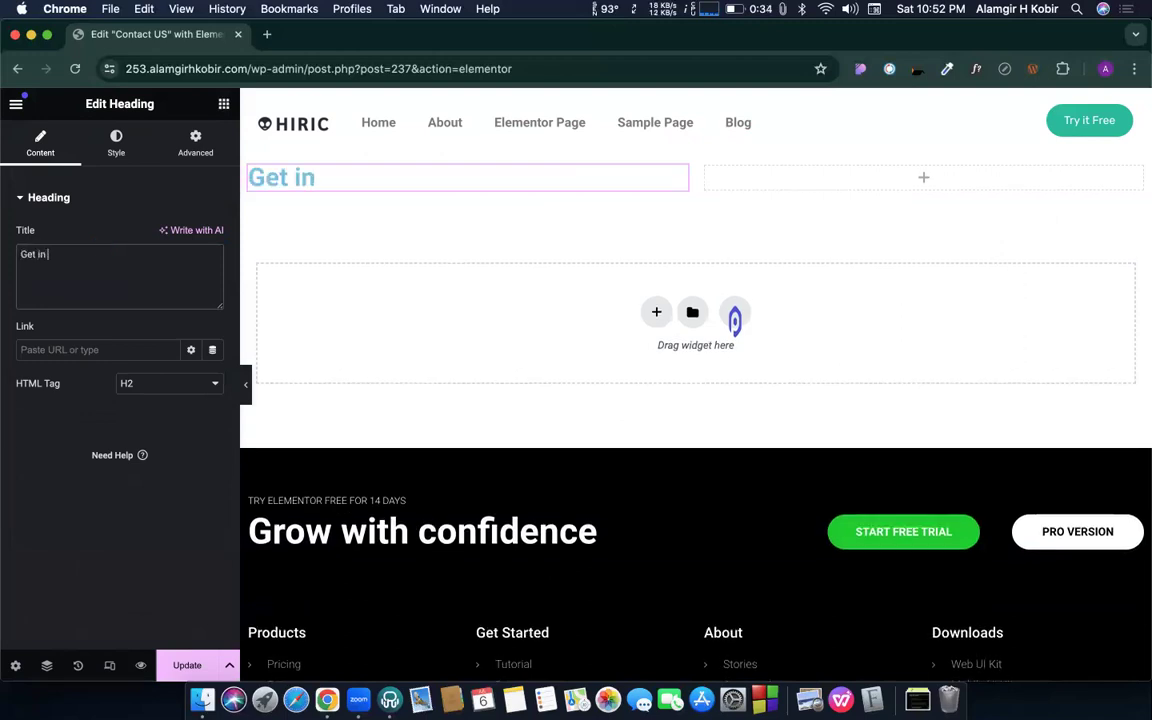
{"action": "type", "text": " Touch!"}
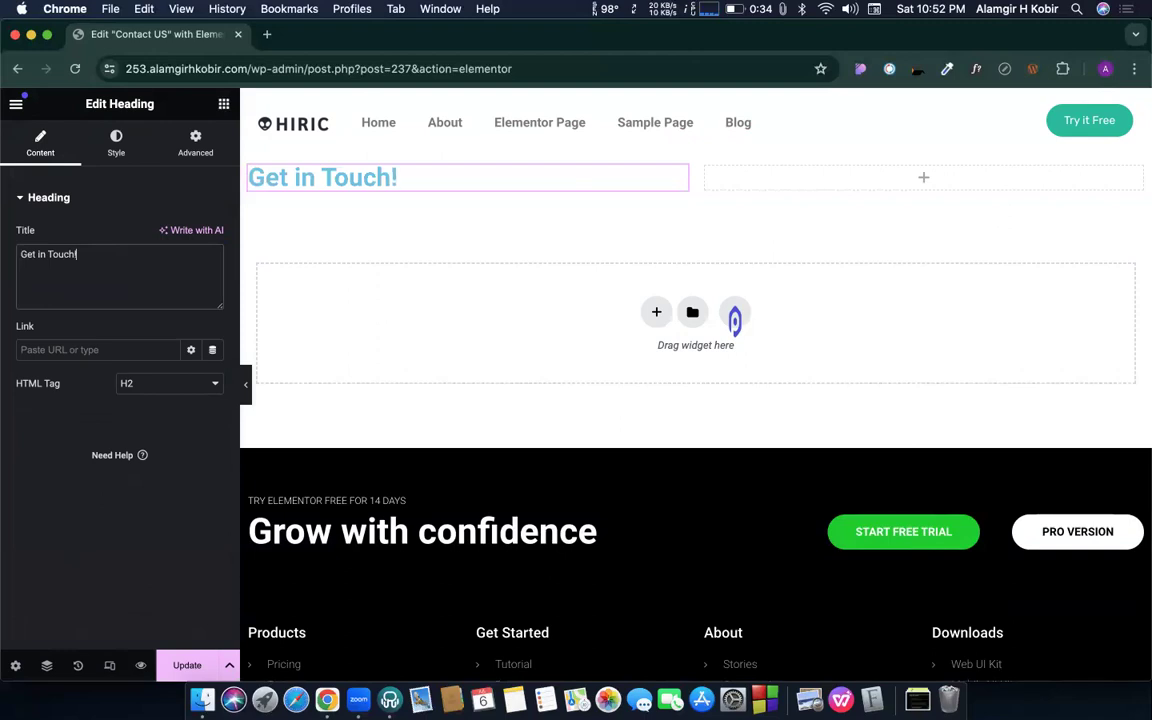
- Set the heading's text colour to grey and view the global colour choices
{"action": "left_click", "coordinate": [115, 145]}
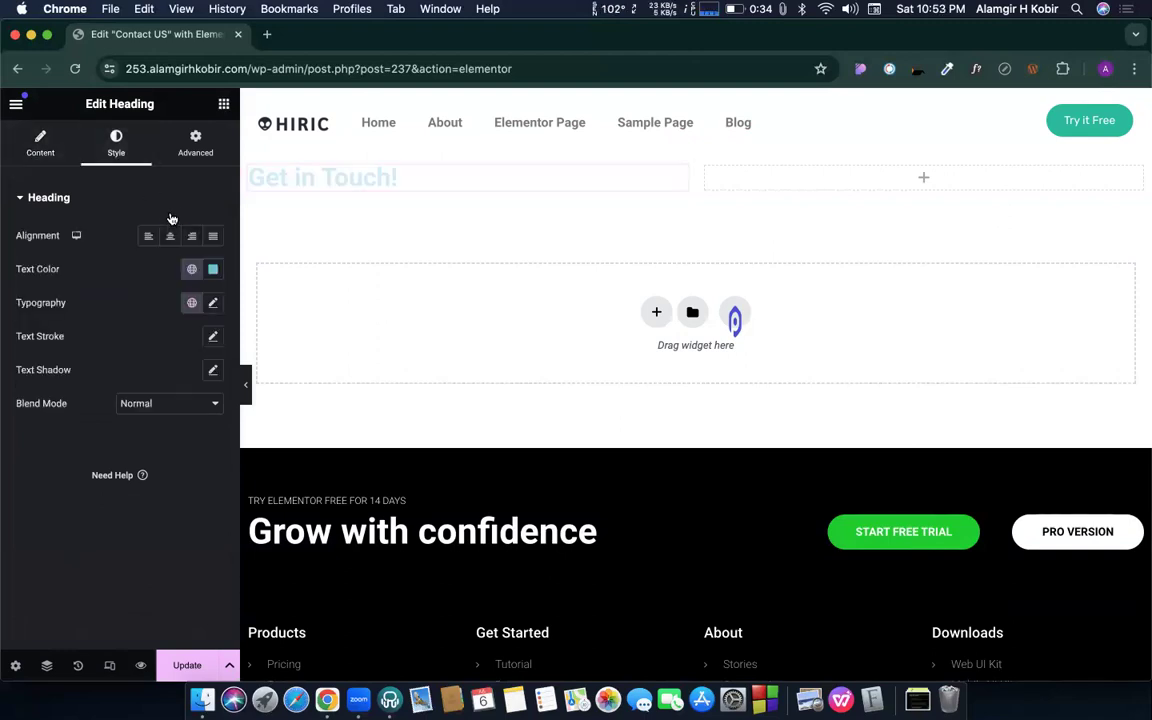
{"action": "left_click", "coordinate": [210, 269]}
{"action": "left_click_drag", "start_coordinate": [175, 390], "coordinate": [104, 404]}
{"action": "left_click", "coordinate": [195, 269]}
{"action": "left_click", "coordinate": [193, 268]}
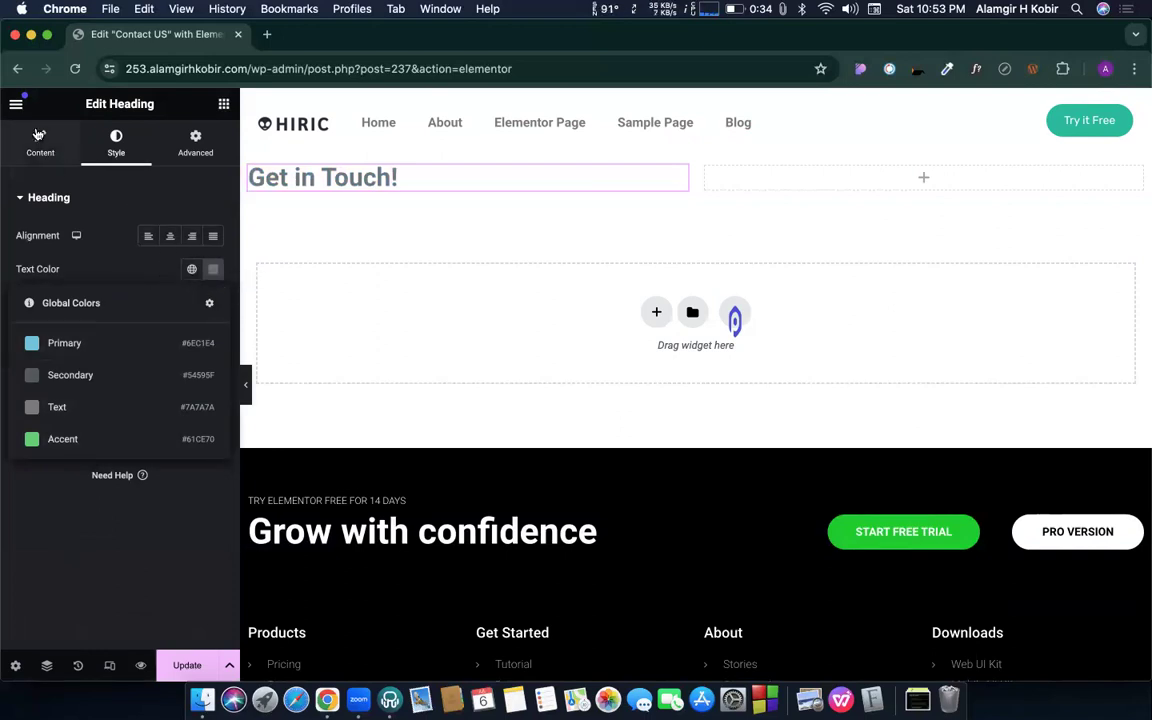
- Go to Site Settings > Global Colors from the Elementor main menu
{"action": "left_click", "coordinate": [16, 106]}
{"action": "left_click", "coordinate": [76, 179]}
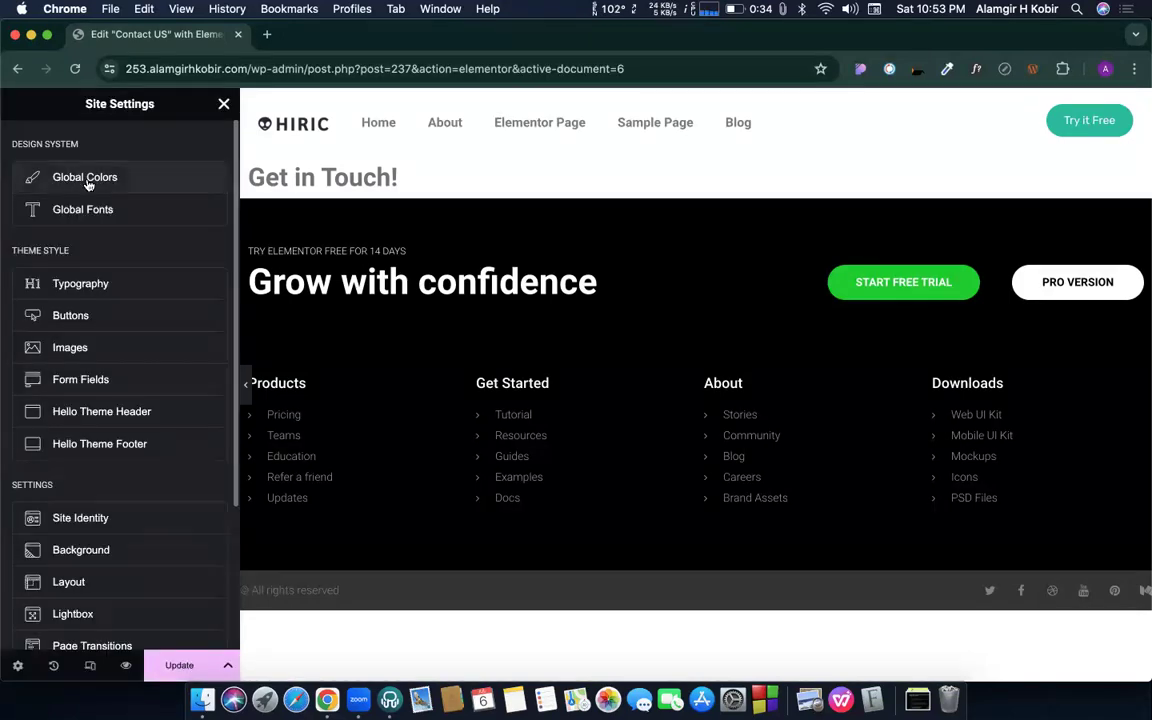
{"action": "left_click", "coordinate": [86, 180]}
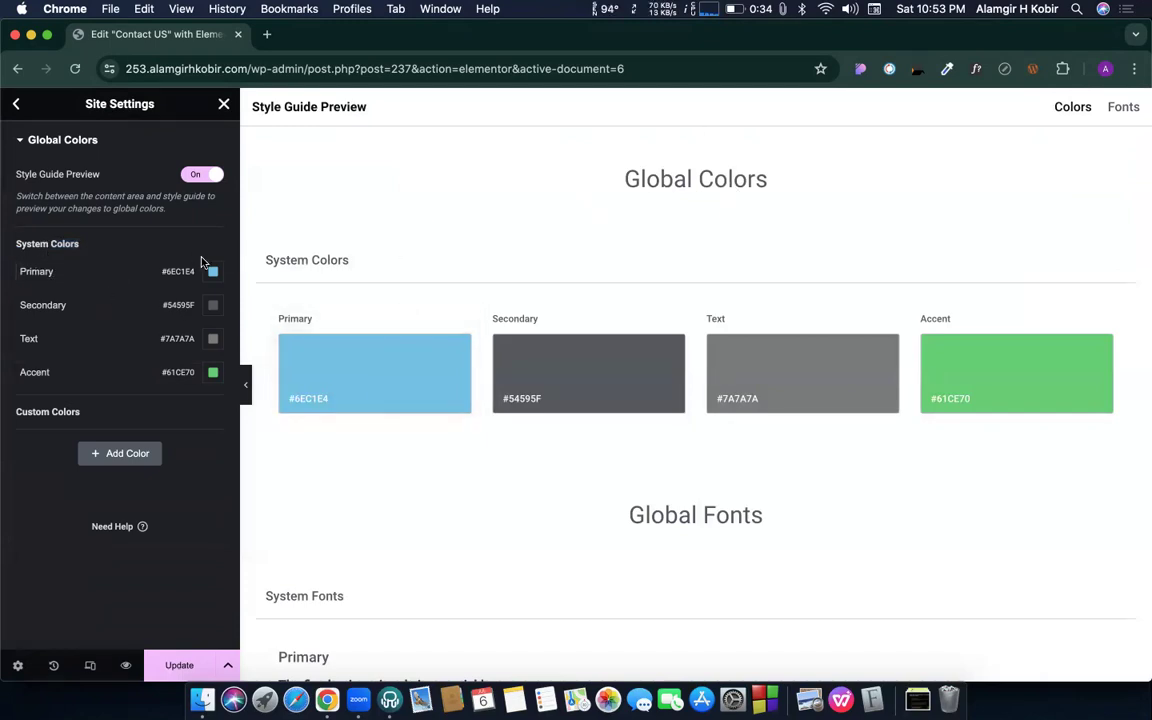
- Search 'flatui color' in a new tab and open the Flat UI Colors site
{"action": "left_click", "coordinate": [266, 35]}
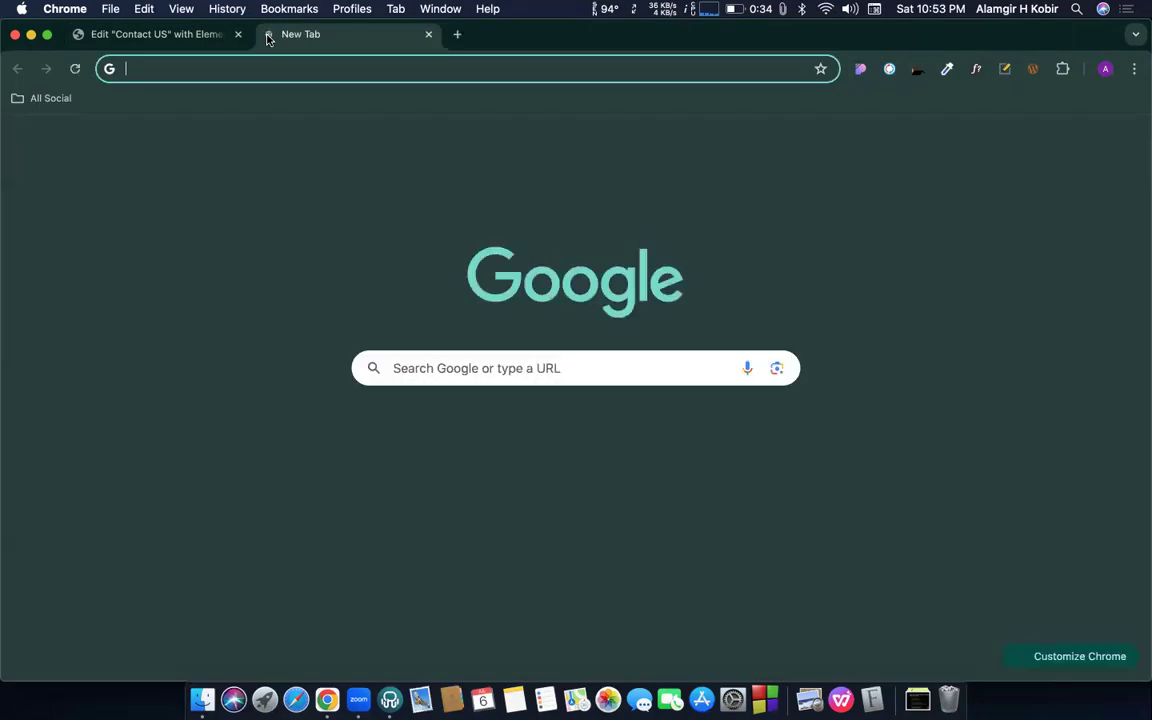
{"action": "type", "text": "f"}
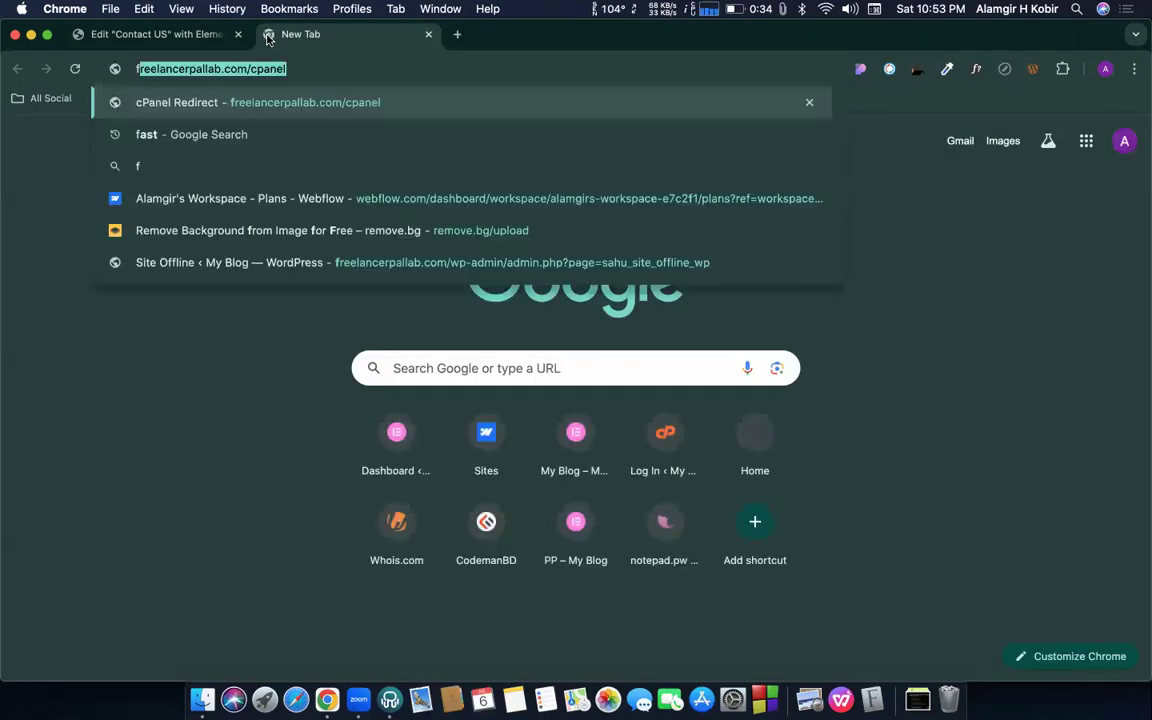
{"action": "type", "text": "latui "}
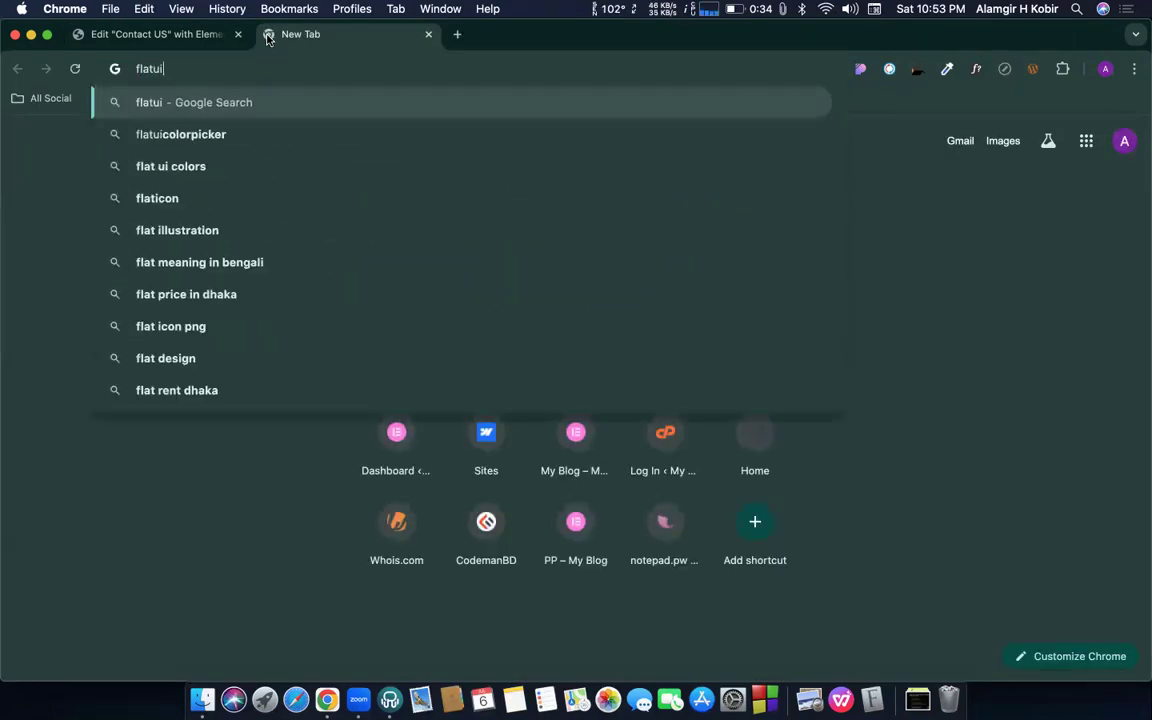
{"action": "type", "text": "color"}
{"action": "key", "text": "Return"}
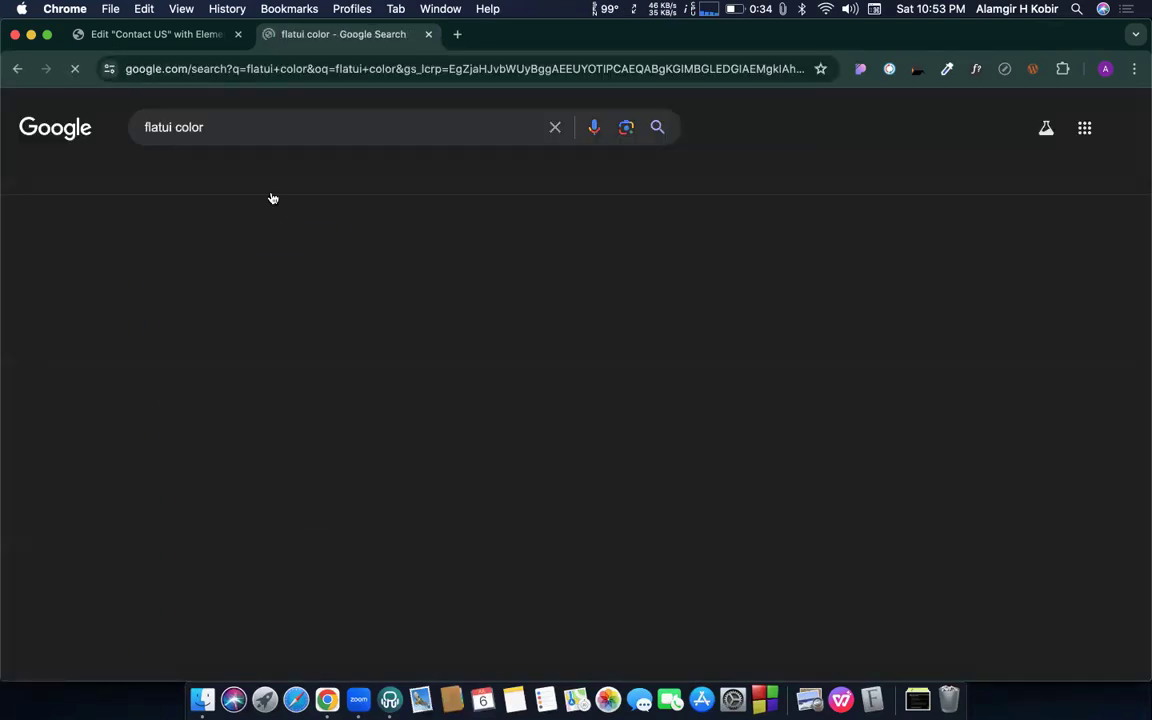
{"action": "left_click", "coordinate": [215, 326]}
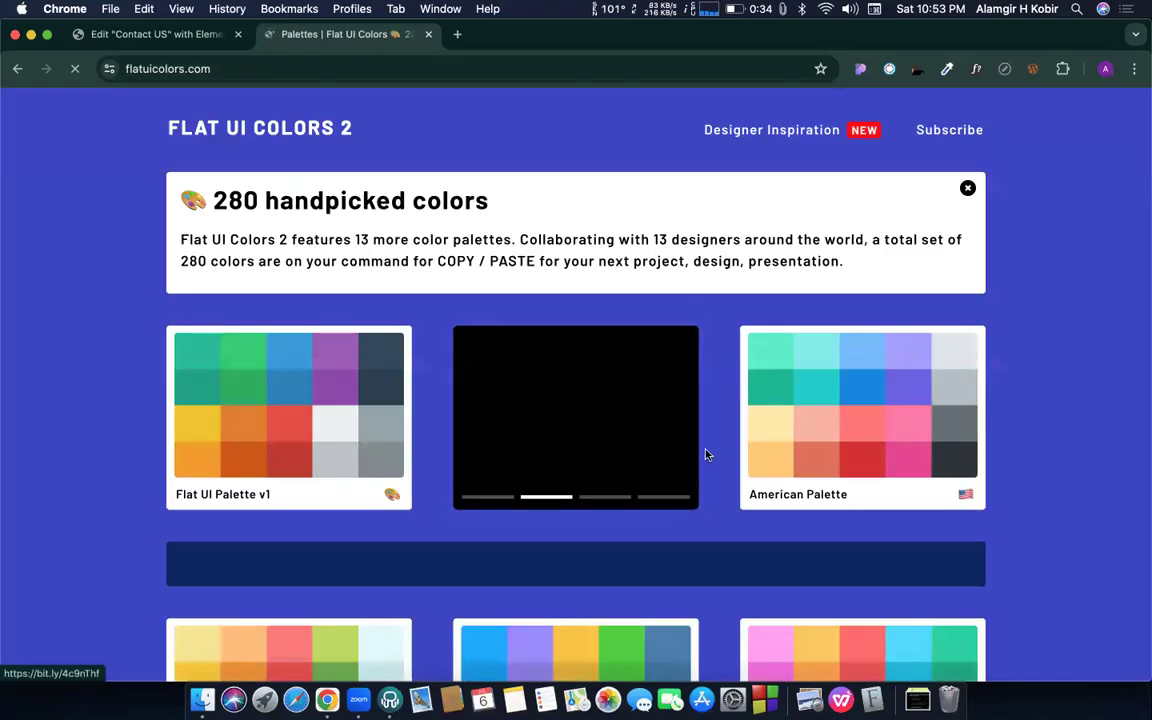
- Open the Aussie Palette and copy the Deep Koamaru hex code
{"action": "scroll", "coordinate": [629, 460], "scroll_direction": "down", "scroll_amount": 5}
{"action": "scroll", "coordinate": [600, 460], "scroll_direction": "down", "scroll_amount": 4}
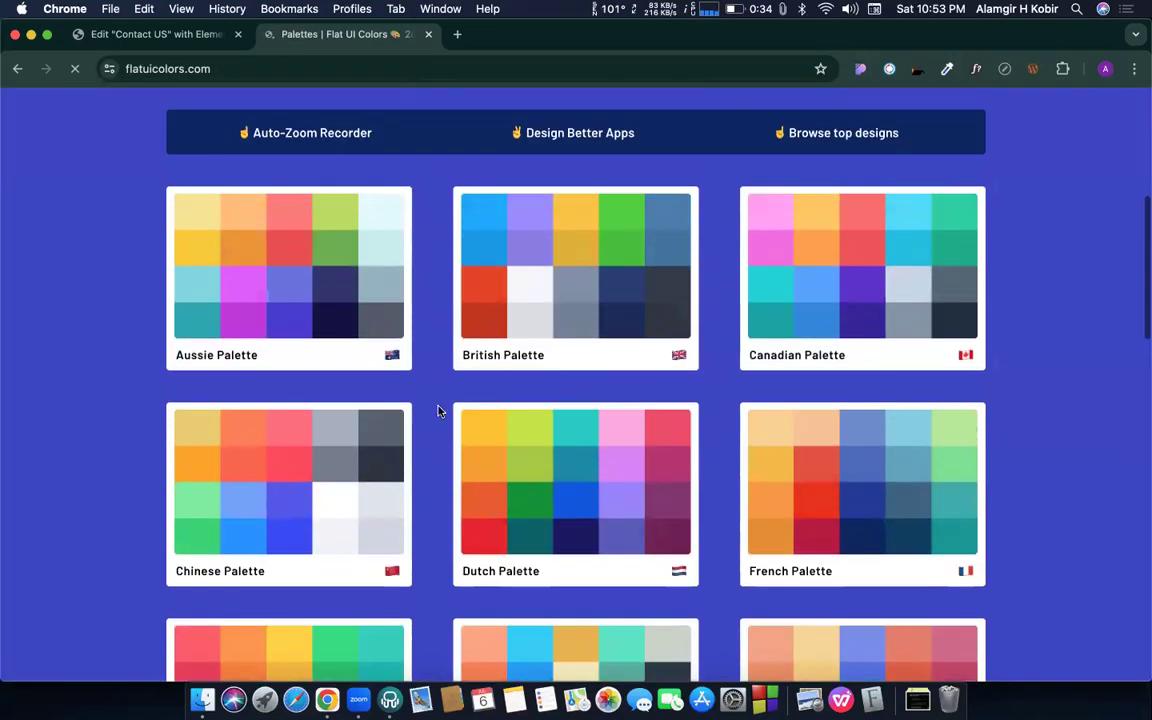
{"action": "left_click", "coordinate": [288, 267]}
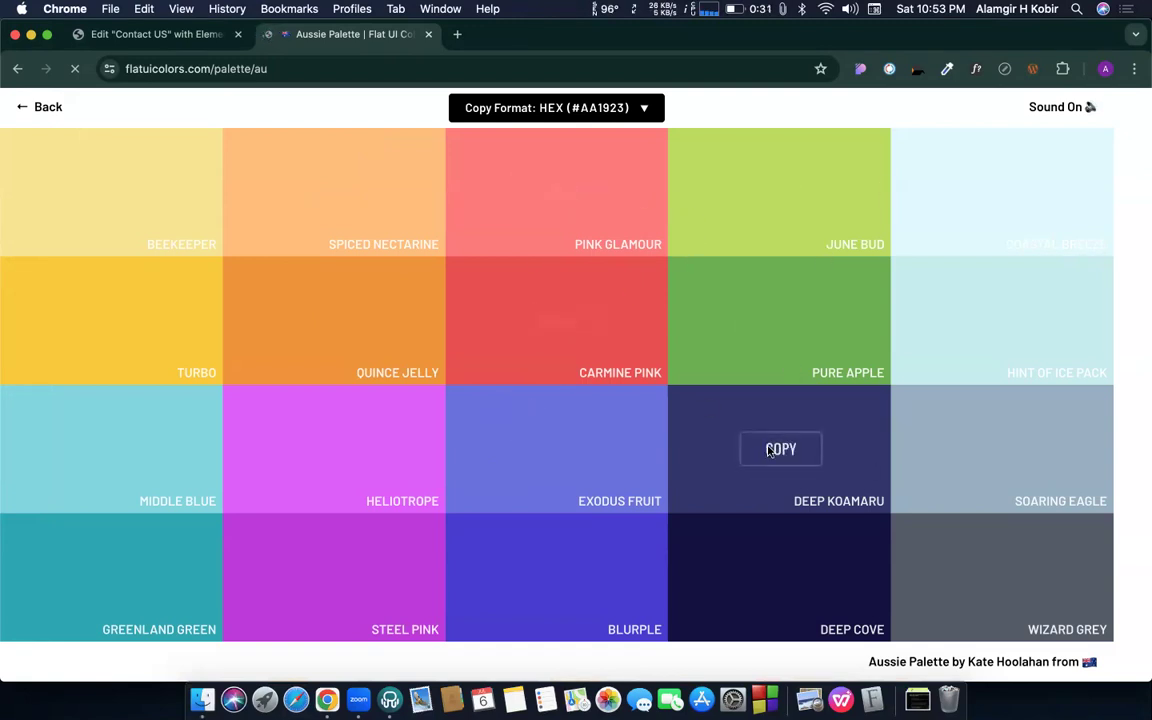
{"action": "left_click", "coordinate": [769, 451]}
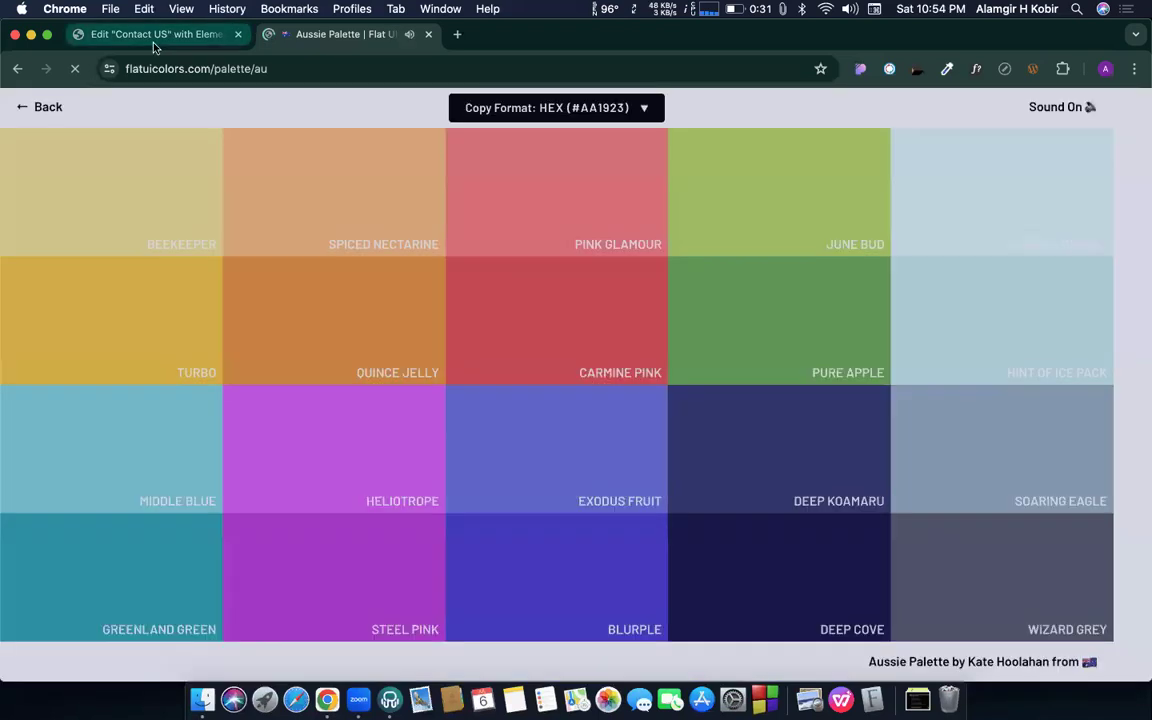
- Paste the Deep Koamaru value #30336B into the global Primary colour
{"action": "left_click", "coordinate": [140, 36]}
{"action": "left_click", "coordinate": [213, 272]}
{"action": "key", "text": "super+v"}
{"action": "left_click", "coordinate": [316, 146]}
- Copy Deep Cove from the palette and set the Secondary colour to #130F40
{"action": "left_click", "coordinate": [345, 34]}
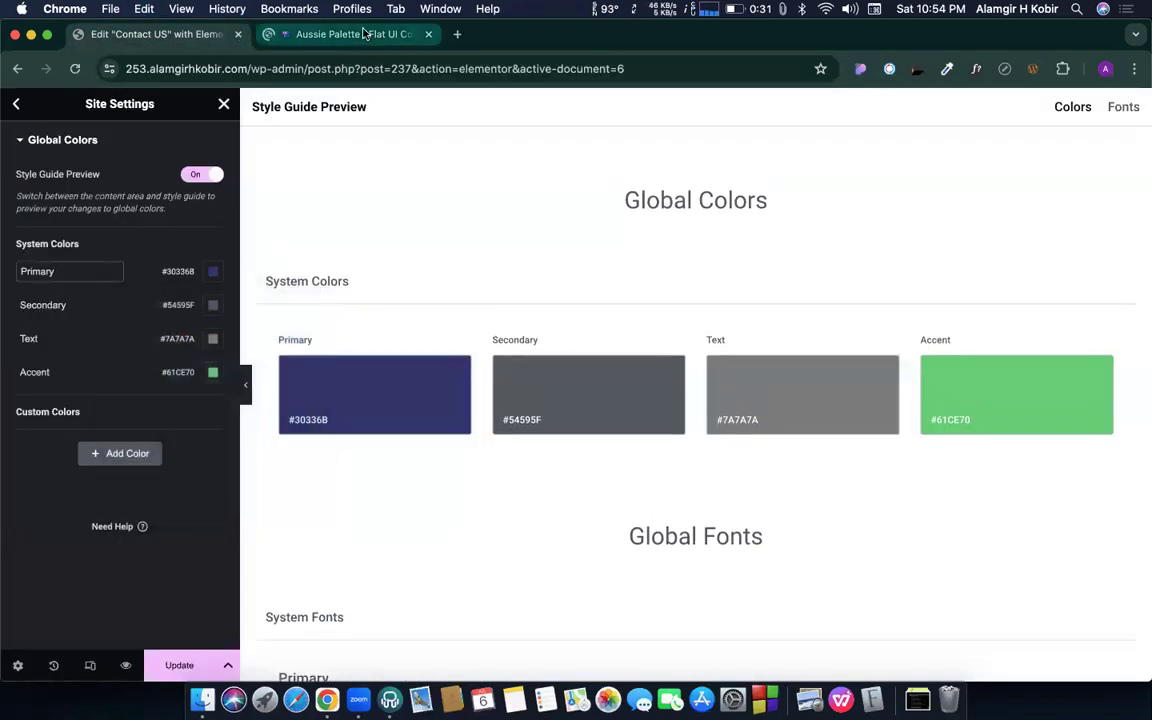
{"action": "left_click", "coordinate": [795, 578]}
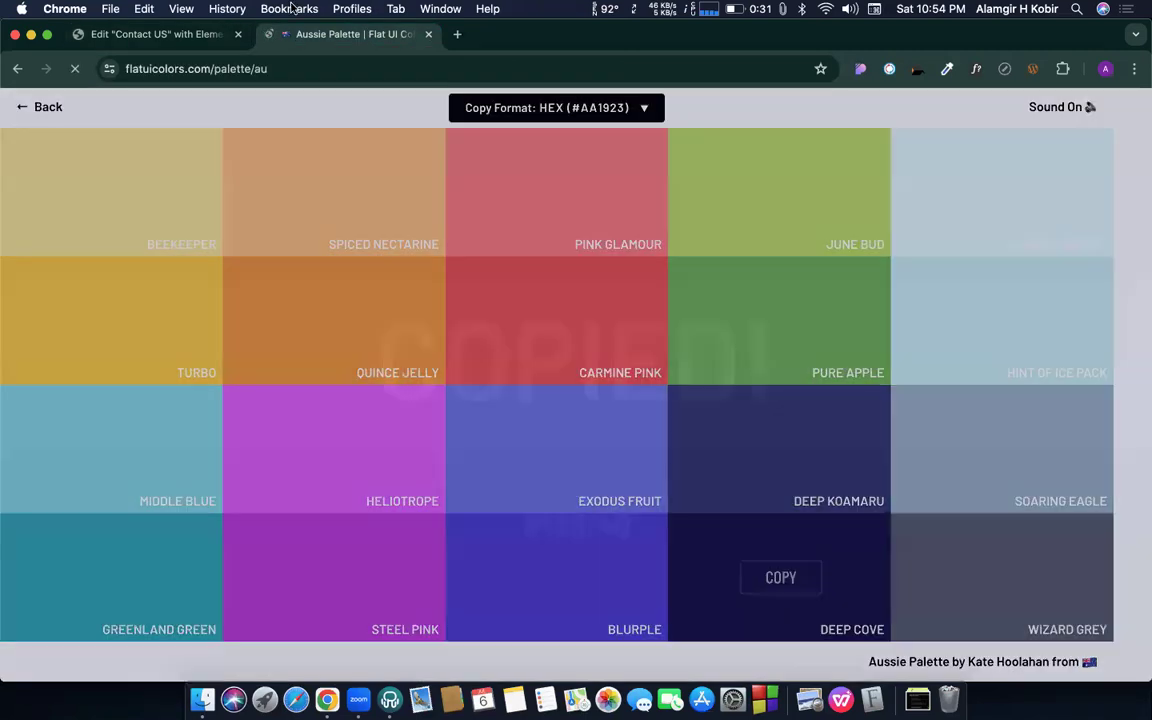
{"action": "left_click", "coordinate": [197, 34]}
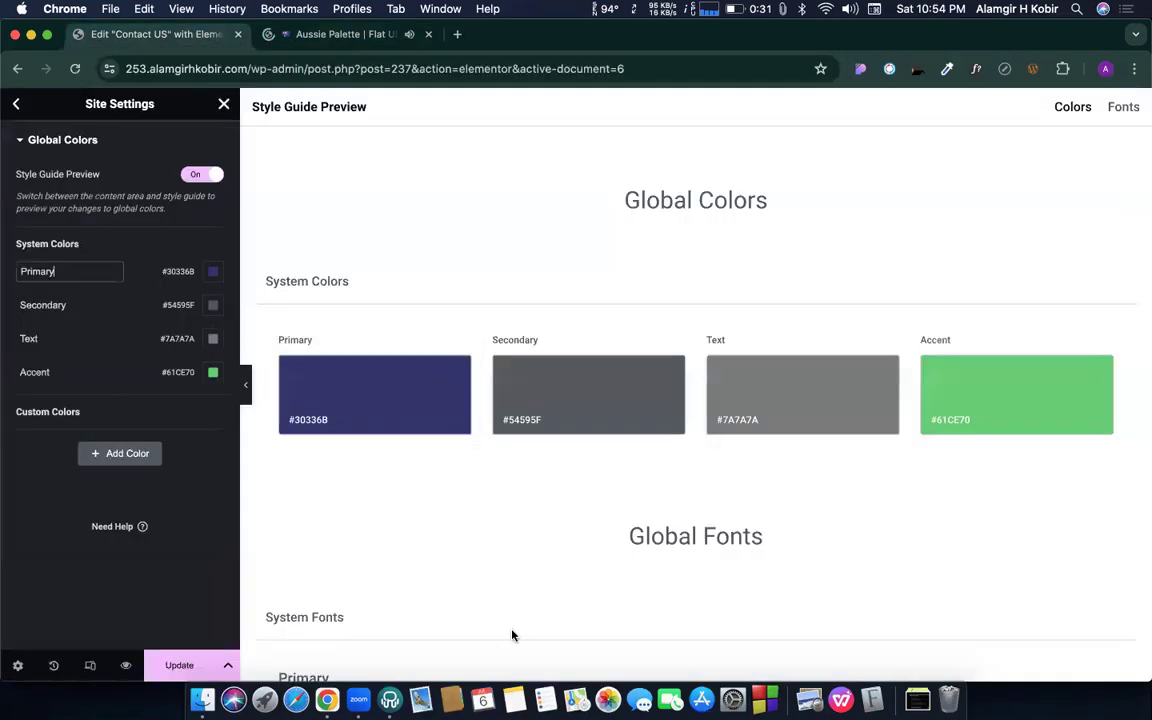
{"action": "left_click", "coordinate": [213, 305]}
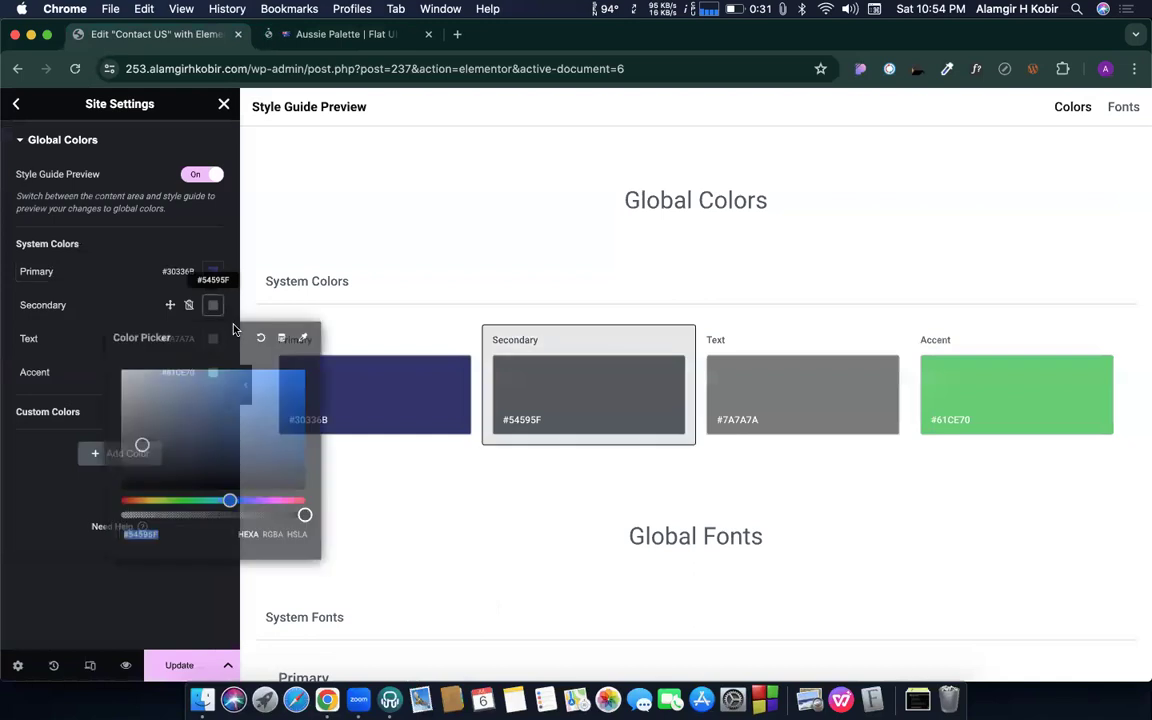
{"action": "key", "text": "super+v"}
{"action": "left_click", "coordinate": [141, 311]}
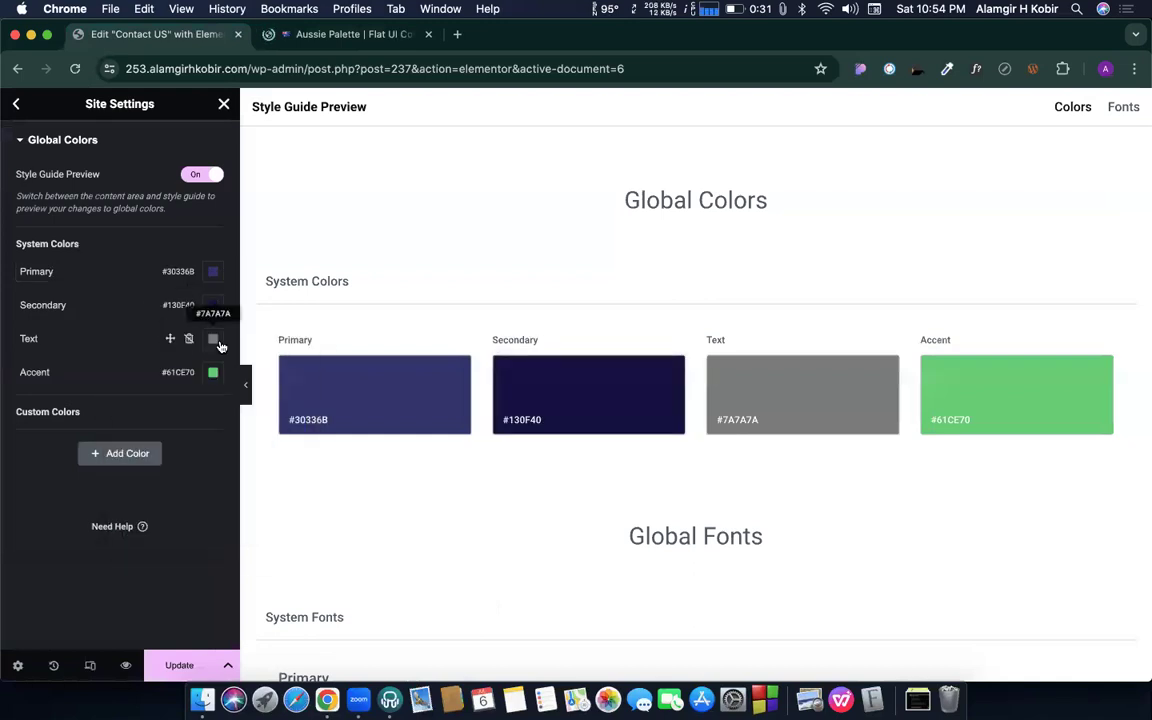
- Load the Hiric template demo site in a new browser tab
{"action": "left_click", "coordinate": [352, 42]}
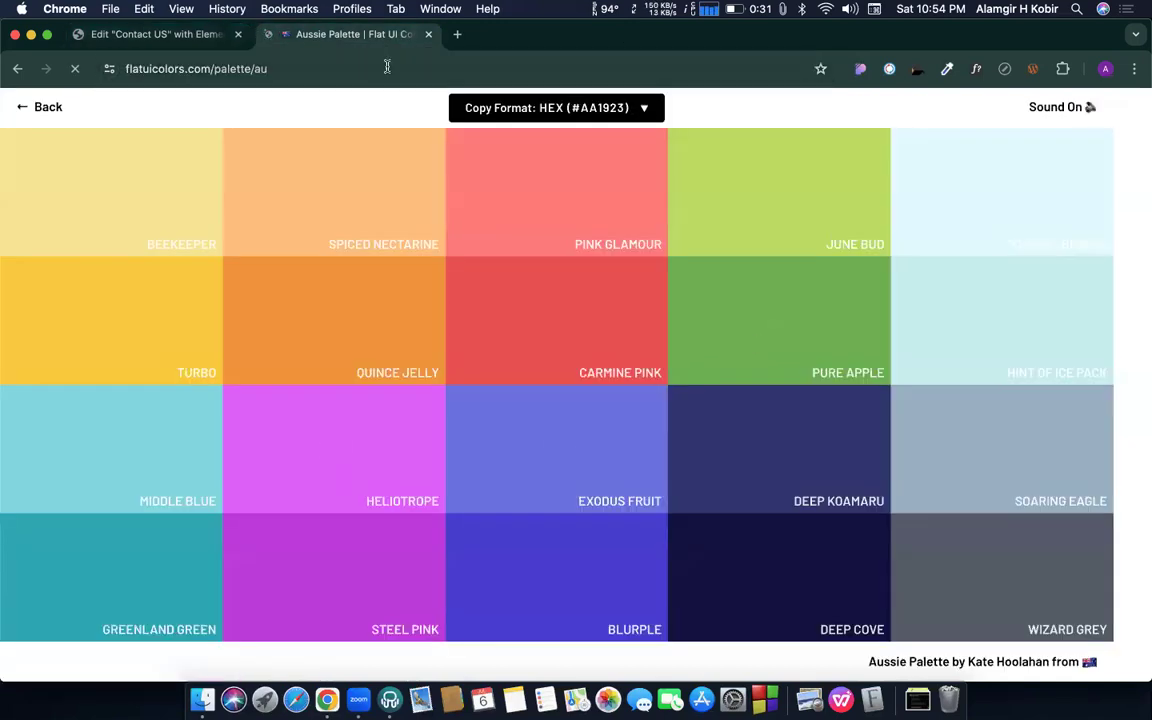
{"action": "left_click", "coordinate": [457, 35]}
{"action": "type", "text": "home"}
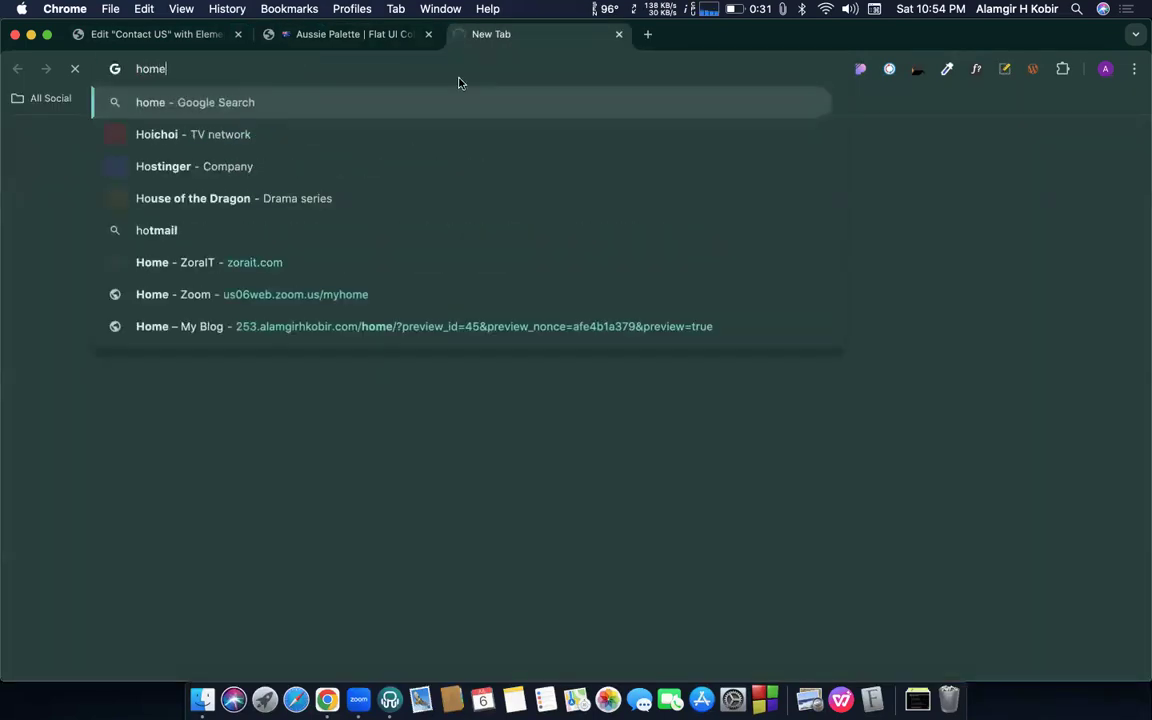
{"action": "double_click", "coordinate": [274, 77]}
{"action": "key", "text": "BackSpace"}
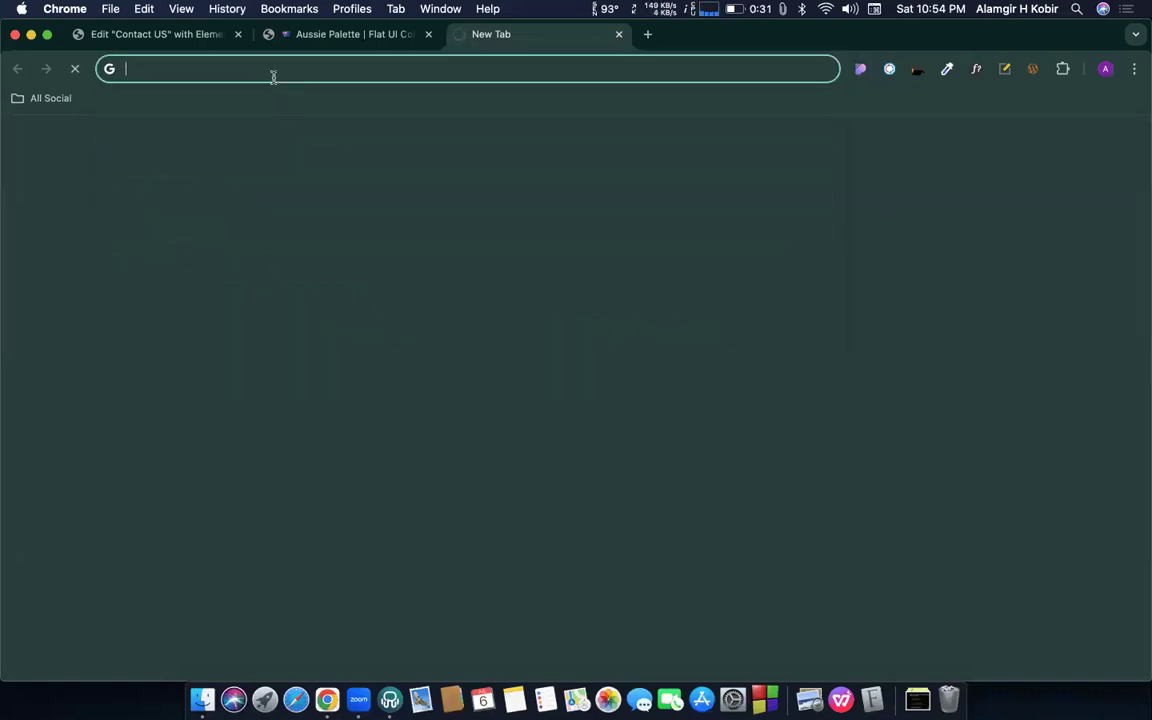
{"action": "type", "text": "hi"}
{"action": "key", "text": "Return"}
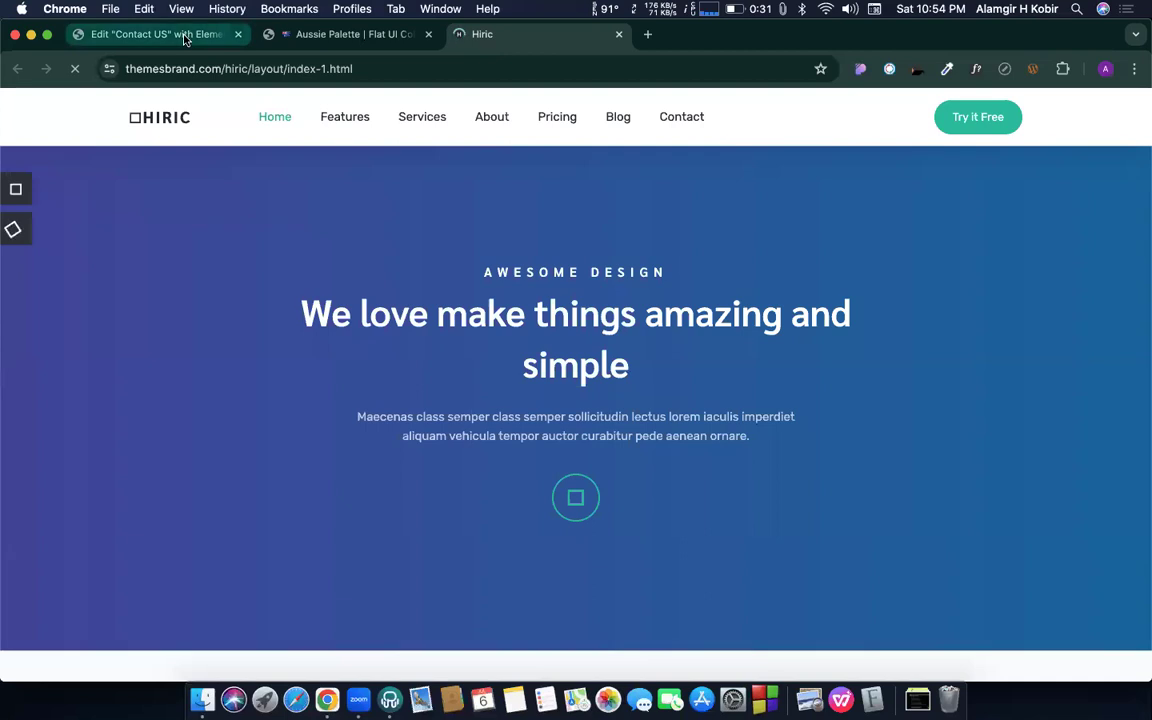
- Copy Soaring Eagle from the palette and set the Text colour to #95AFC0
{"action": "left_click", "coordinate": [184, 40]}
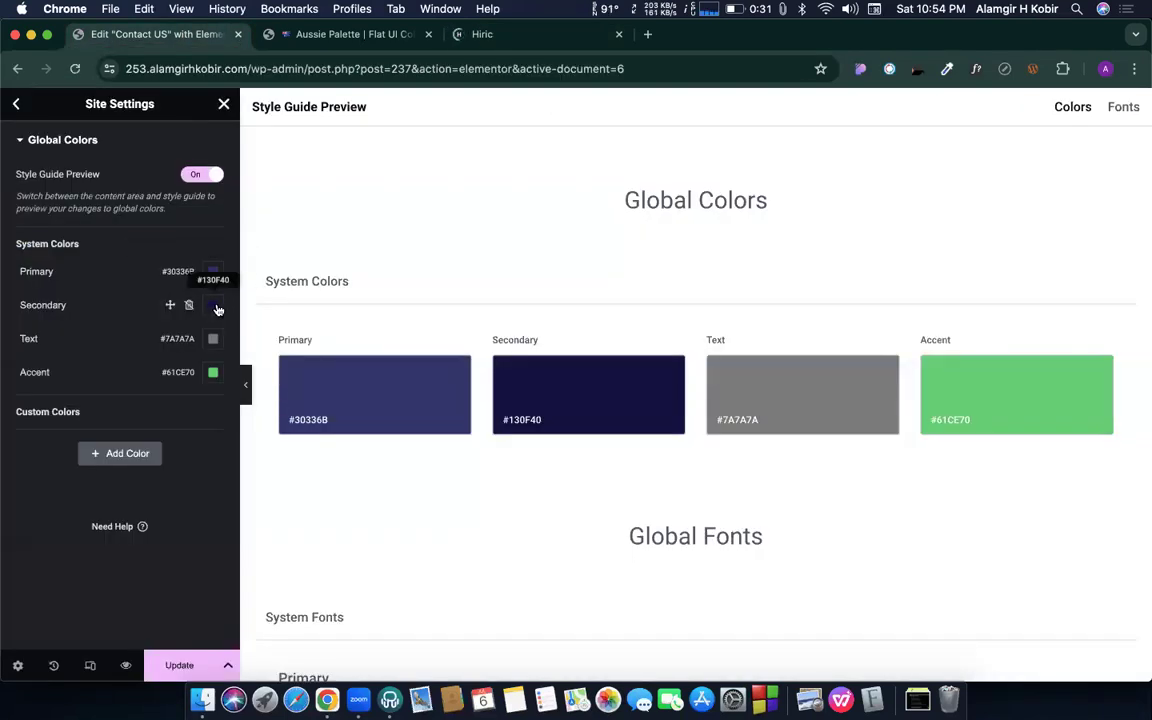
{"action": "left_click", "coordinate": [375, 34]}
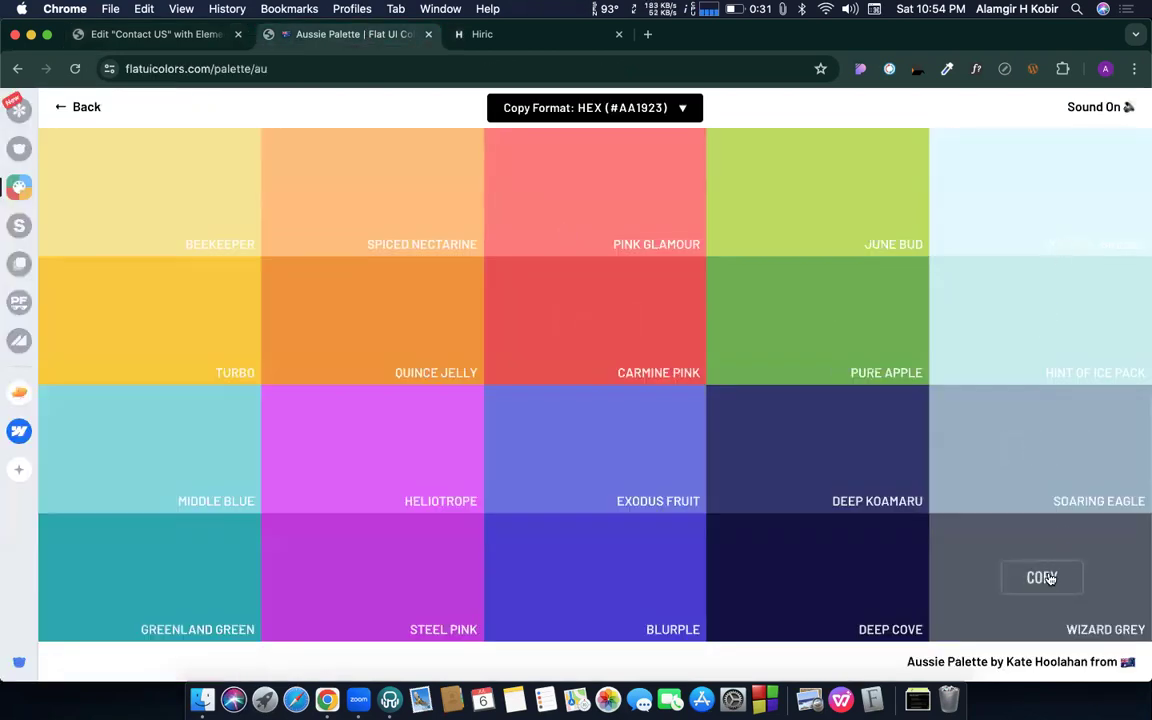
{"action": "left_click", "coordinate": [1030, 455]}
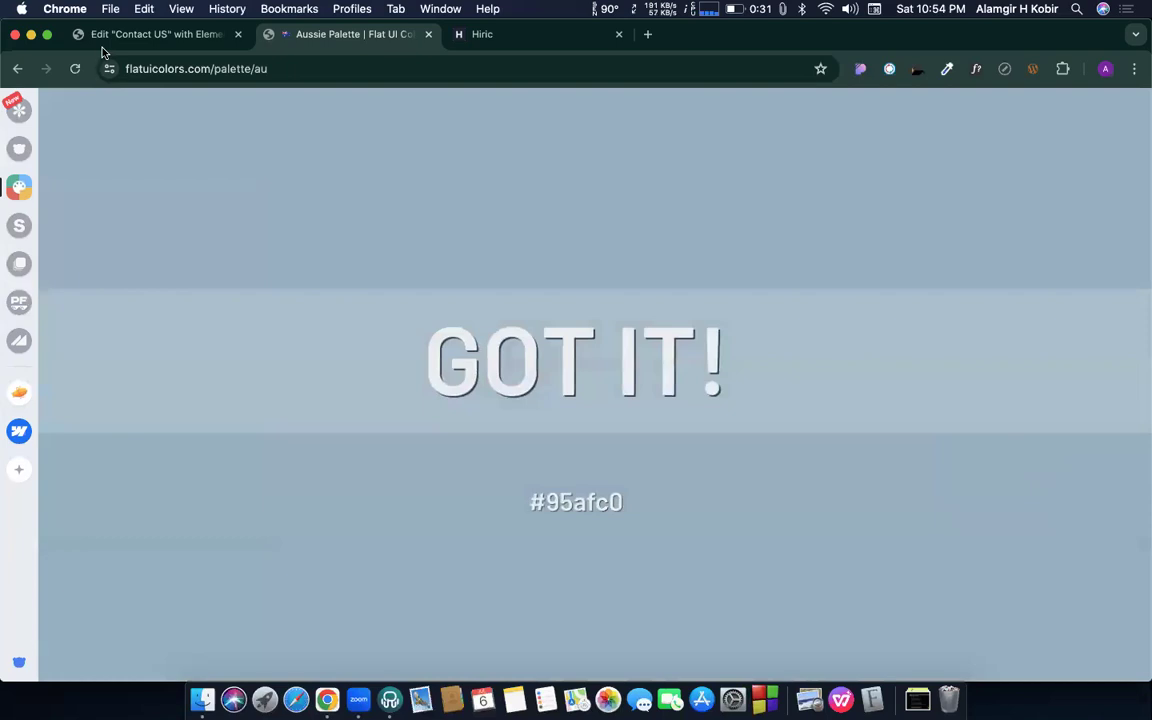
{"action": "left_click", "coordinate": [112, 36]}
{"action": "left_click", "coordinate": [213, 338]}
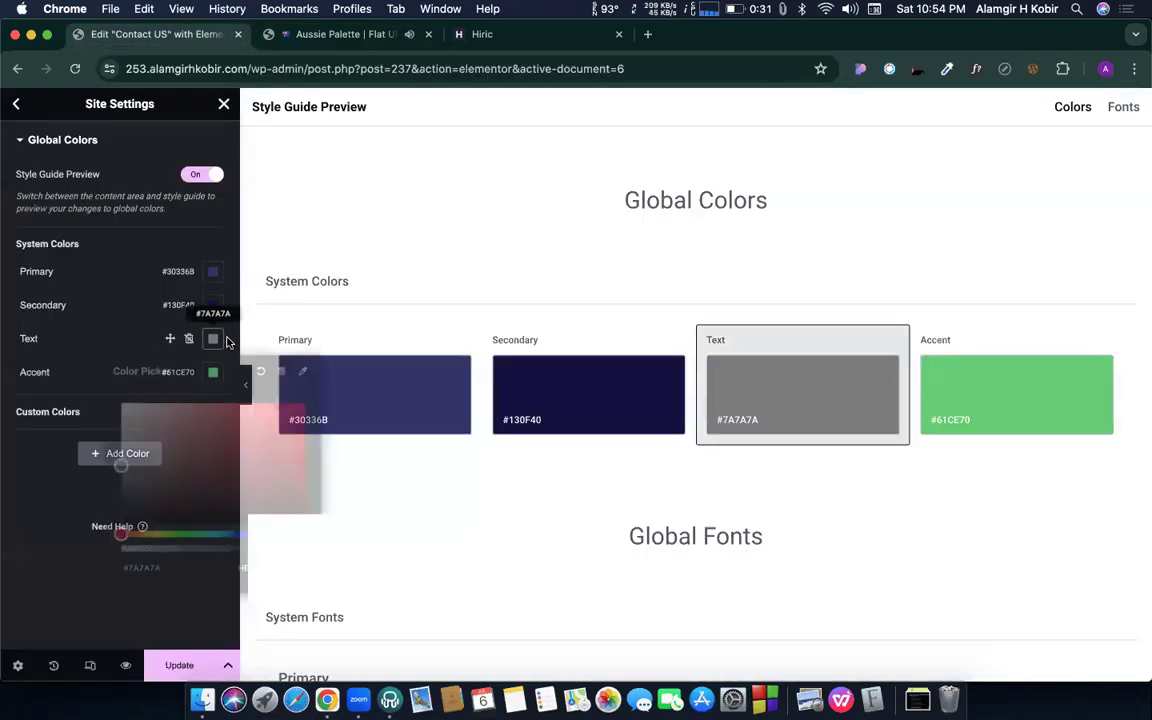
{"action": "key", "text": "super+v"}
{"action": "left_click", "coordinate": [81, 300]}
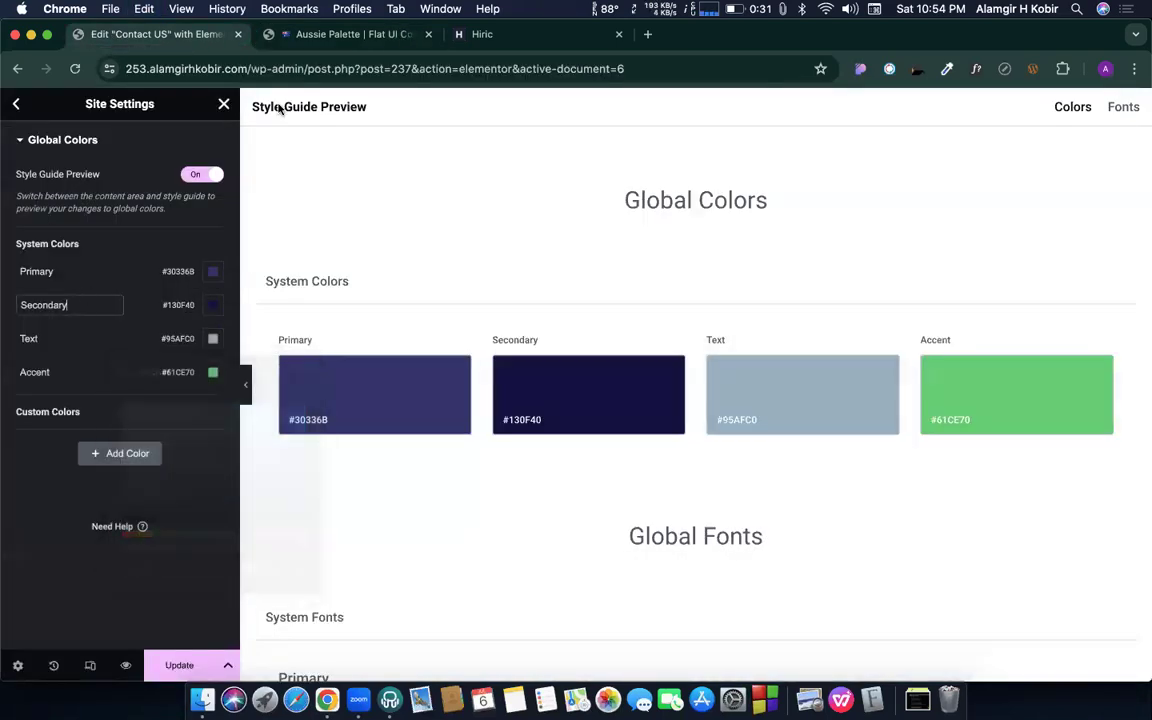
- Set the Accent colour to Blurple #4834D4, save the global colours, and exit site settings
{"action": "left_click", "coordinate": [330, 34]}
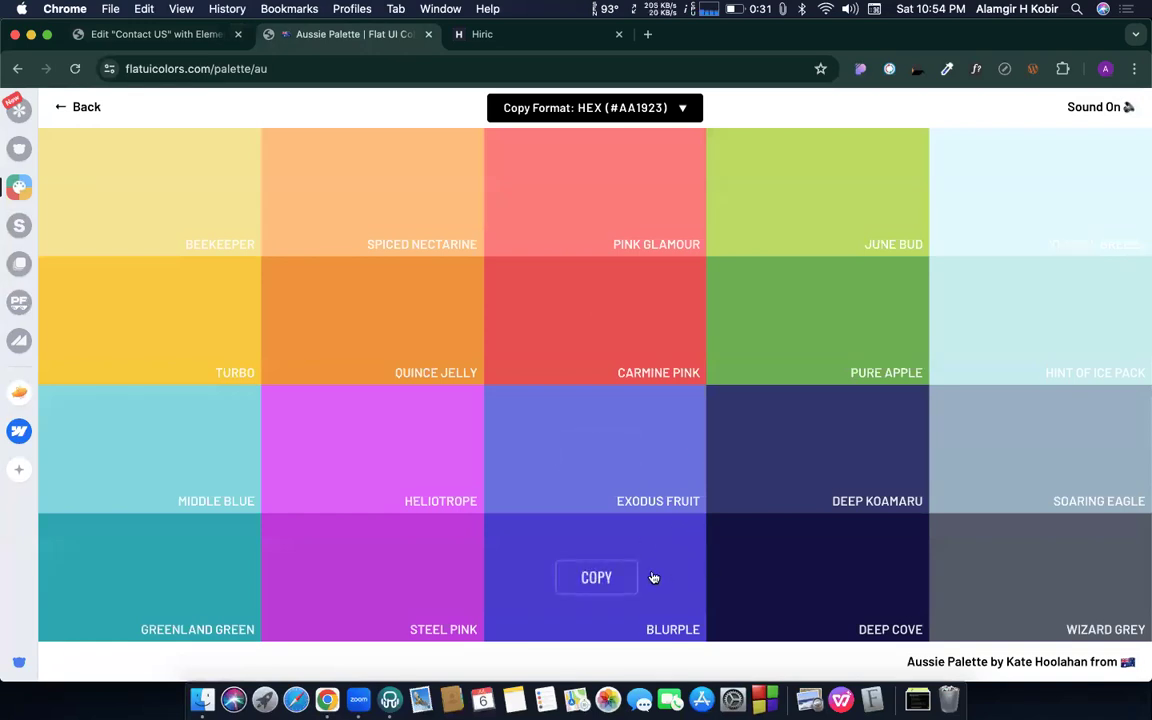
{"action": "left_click", "coordinate": [600, 578]}
{"action": "left_click", "coordinate": [165, 34]}
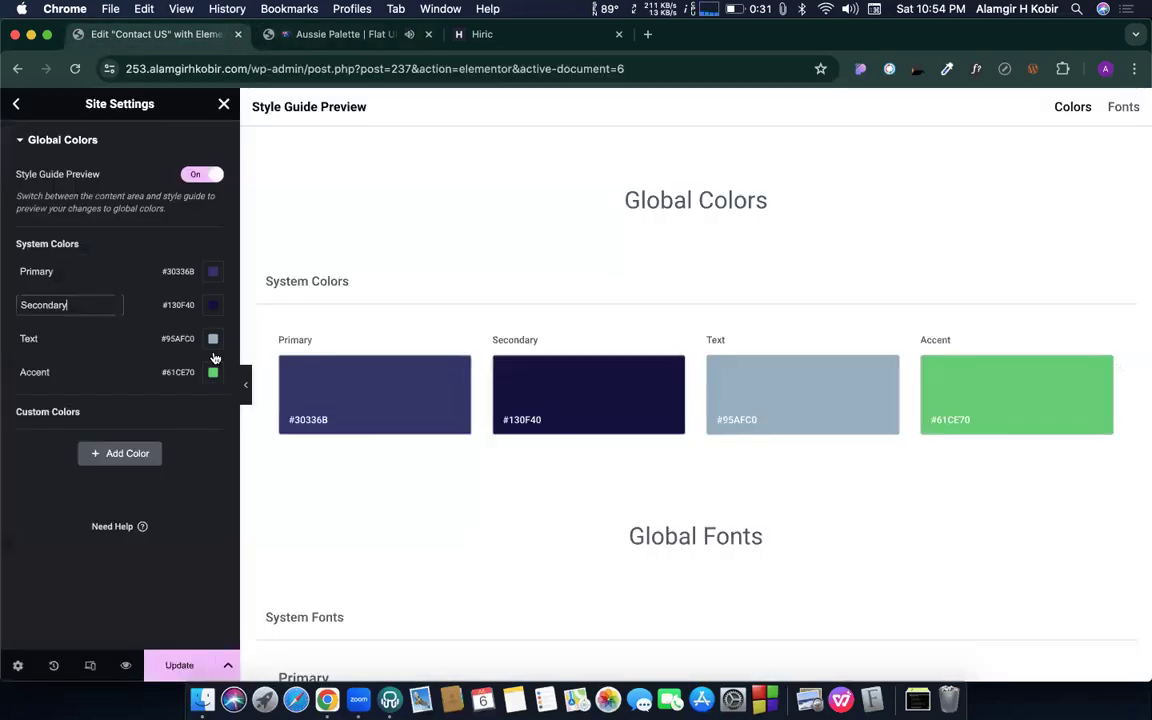
{"action": "left_click", "coordinate": [213, 372]}
{"action": "key", "text": "super+v"}
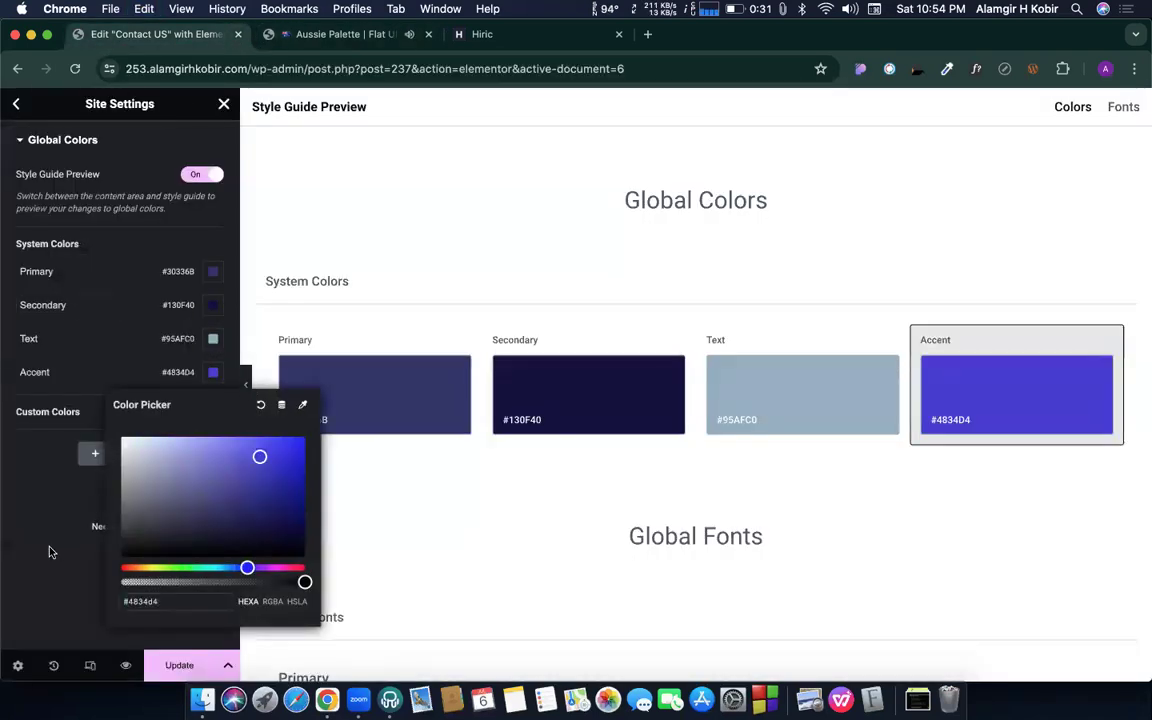
{"action": "left_click", "coordinate": [46, 548]}
{"action": "left_click", "coordinate": [178, 665]}
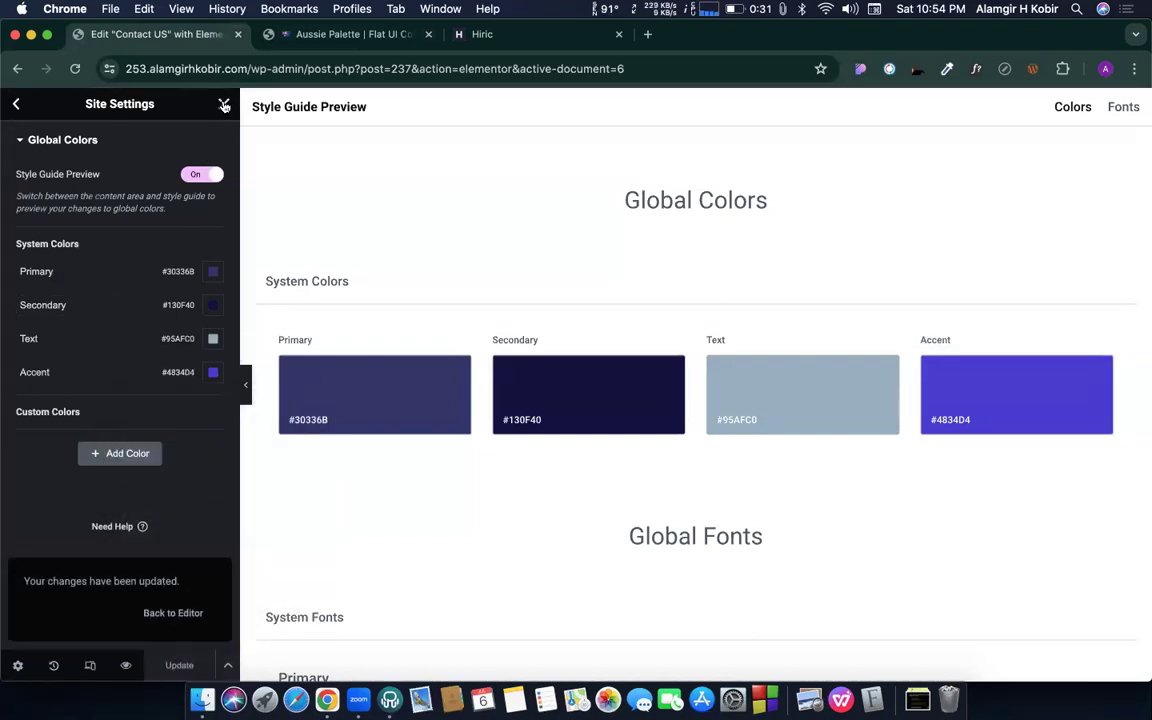
{"action": "left_click", "coordinate": [224, 105]}
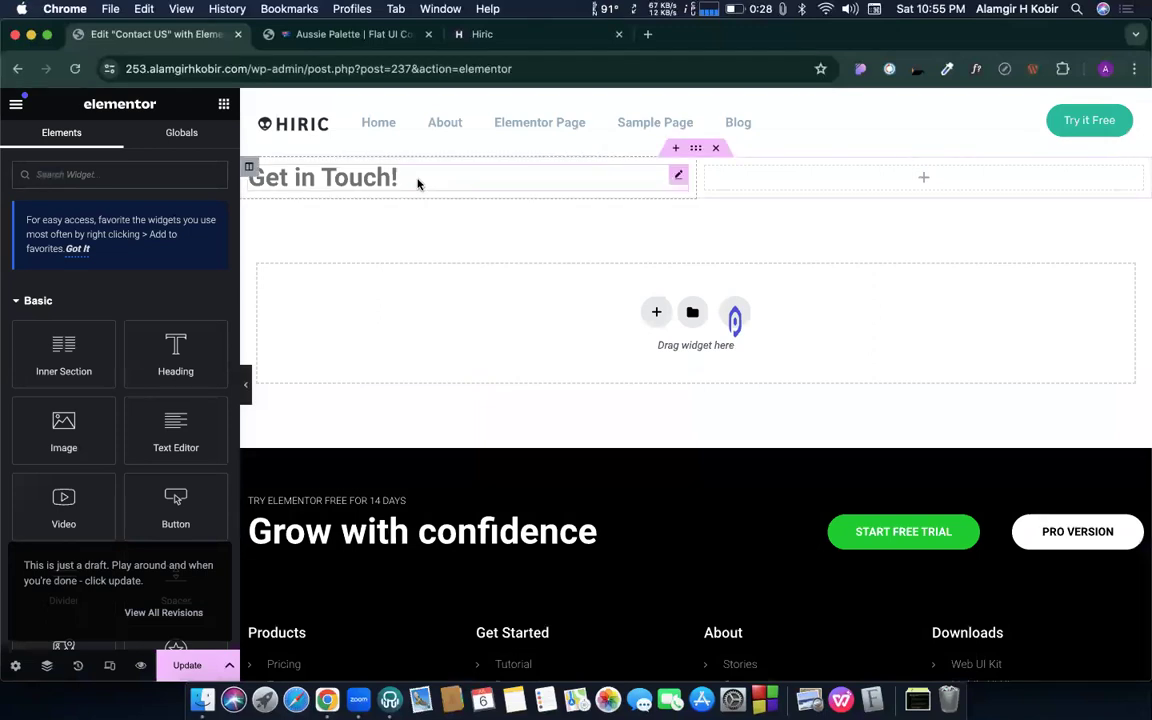
- Link the Get in Touch! heading's text colour to the global Primary #30336B
{"action": "left_click", "coordinate": [418, 184]}
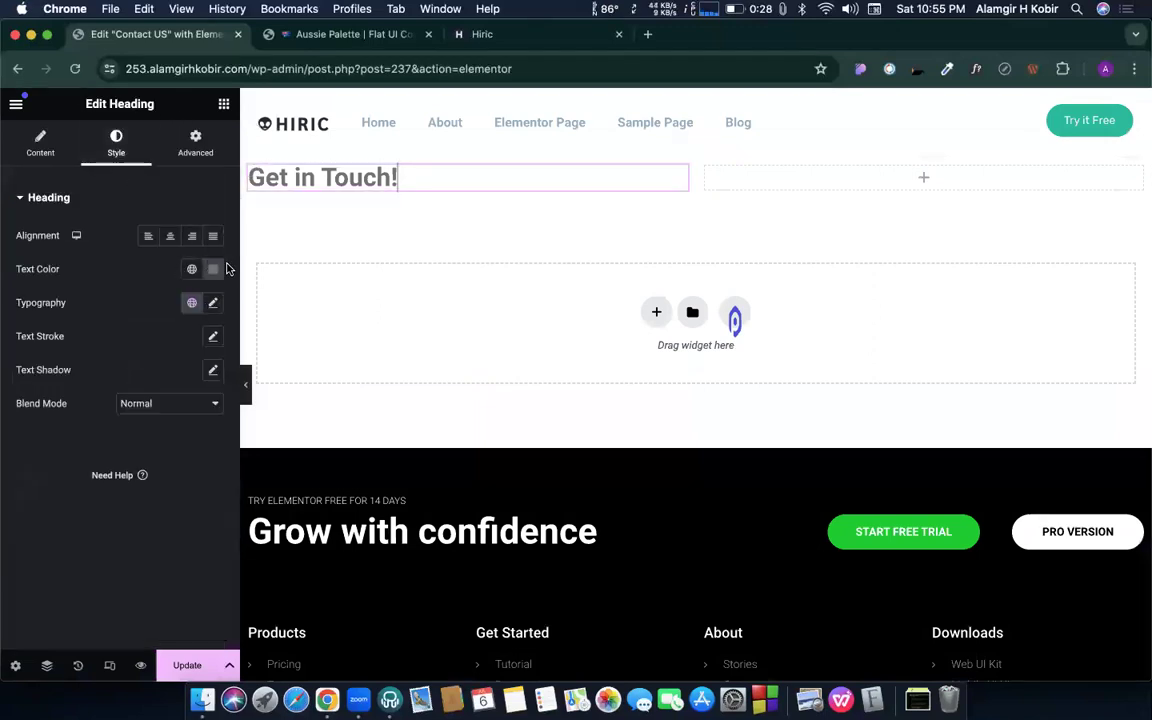
{"action": "left_click", "coordinate": [191, 268]}
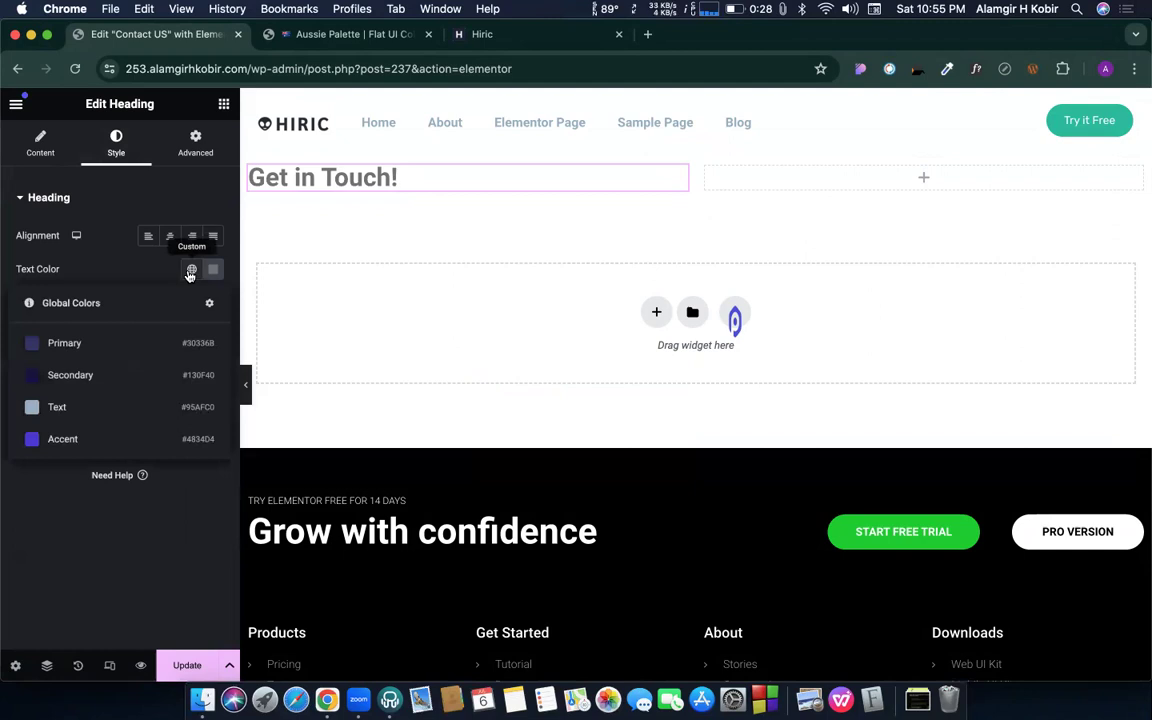
{"action": "left_click", "coordinate": [52, 344]}
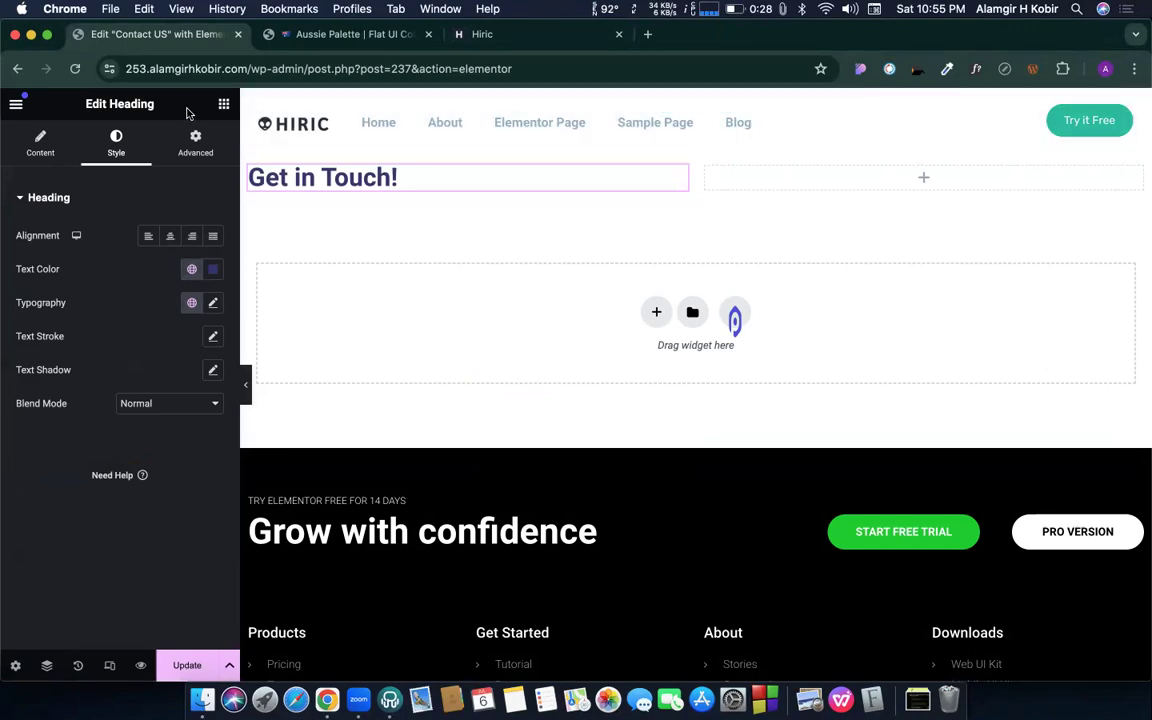
{"action": "left_click", "coordinate": [14, 104]}
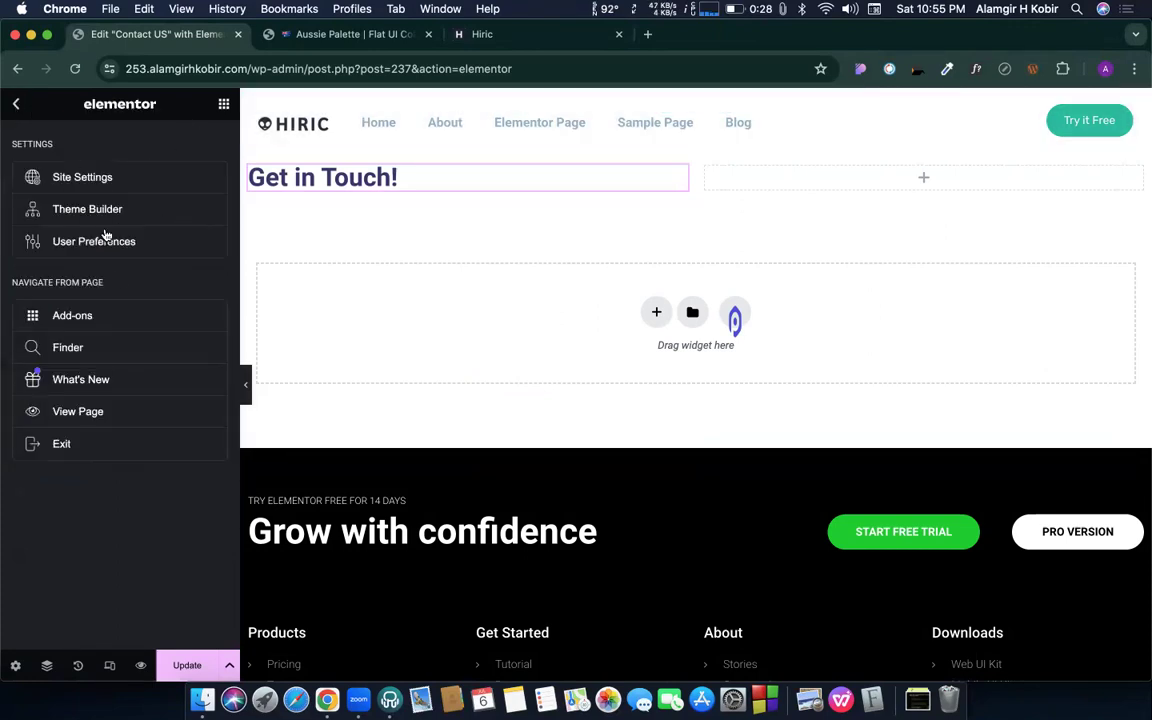
{"action": "left_click", "coordinate": [15, 106]}
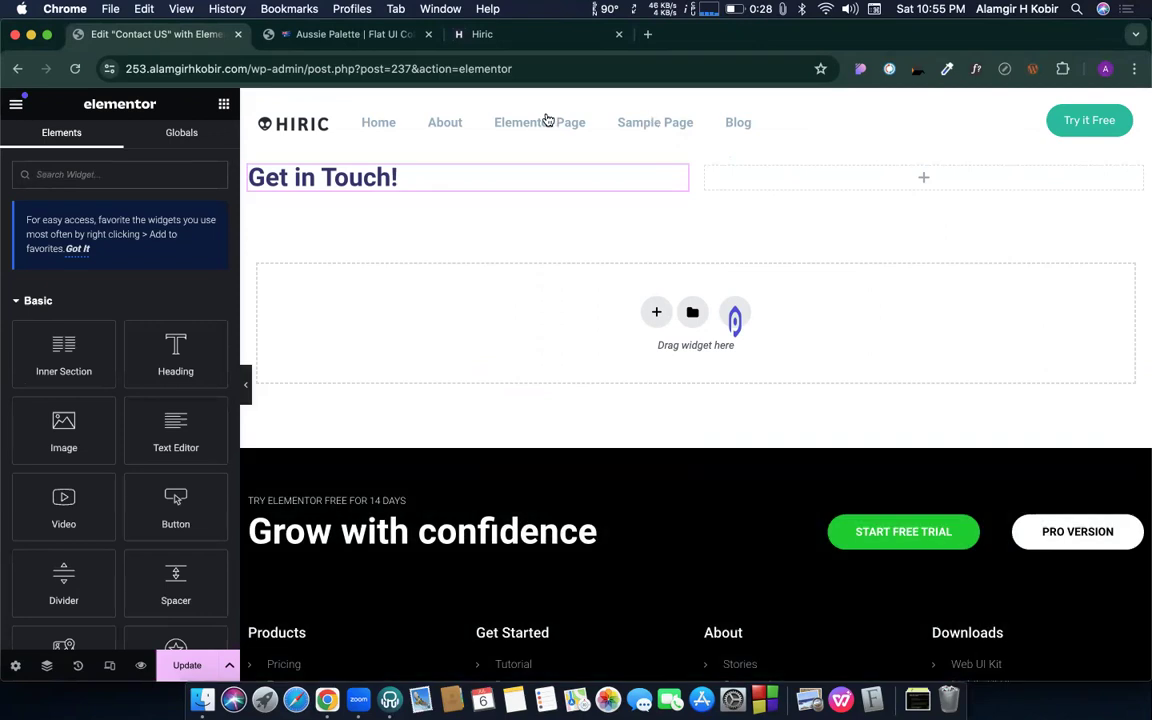
{"action": "scroll", "coordinate": [579, 494], "scroll_direction": "down", "scroll_amount": 2}
{"action": "scroll", "coordinate": [579, 494], "scroll_direction": "up", "scroll_amount": 2}
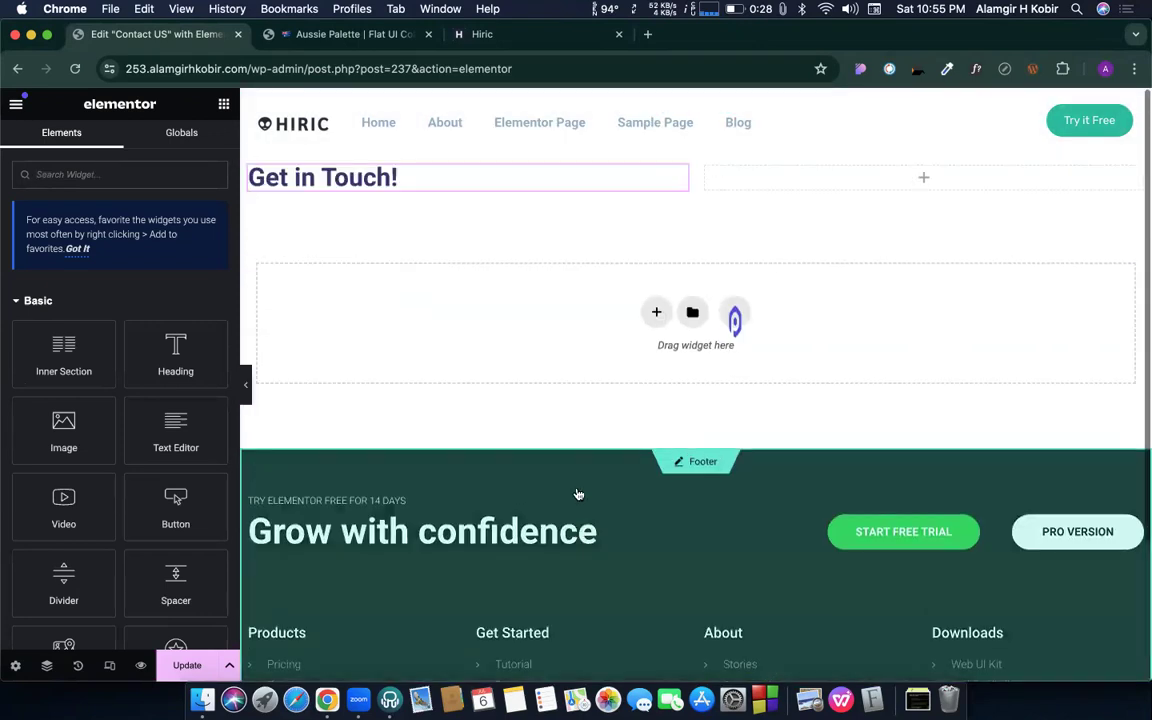
- Scroll through the Hiric demo homepage to inspect its Get In Touch contact form
{"action": "left_click", "coordinate": [529, 34]}
{"action": "scroll", "coordinate": [528, 328], "scroll_direction": "down", "scroll_amount": 7}
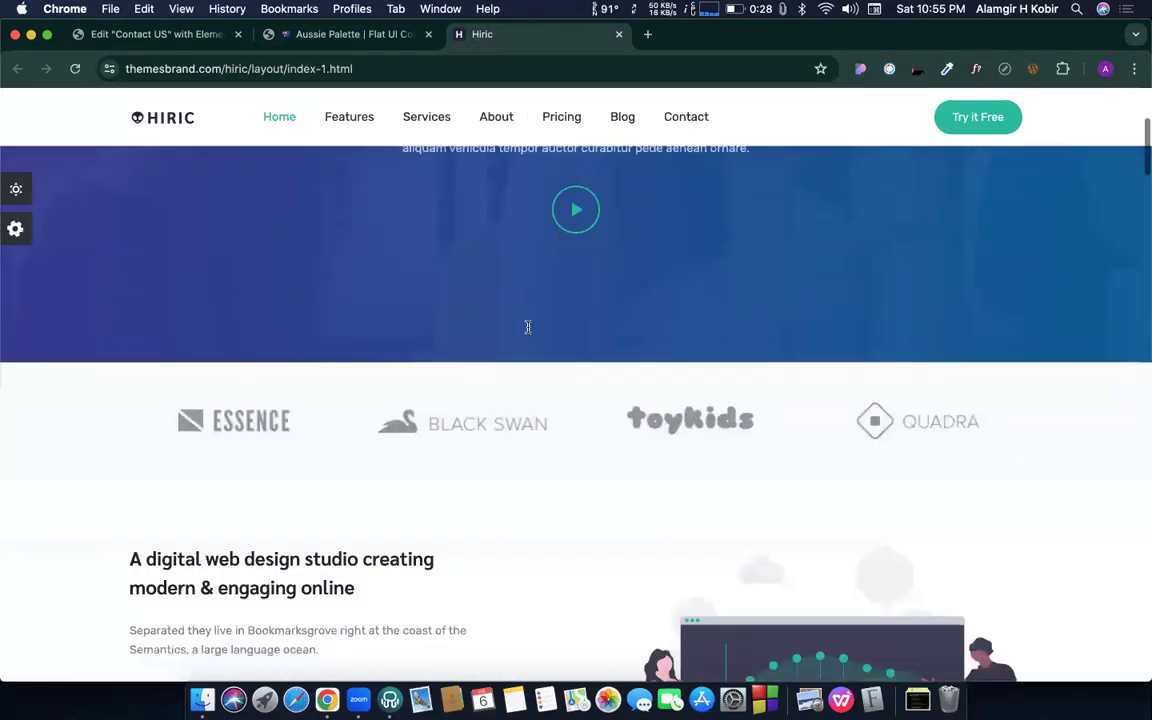
{"action": "scroll", "coordinate": [528, 330], "scroll_direction": "up", "scroll_amount": 2}
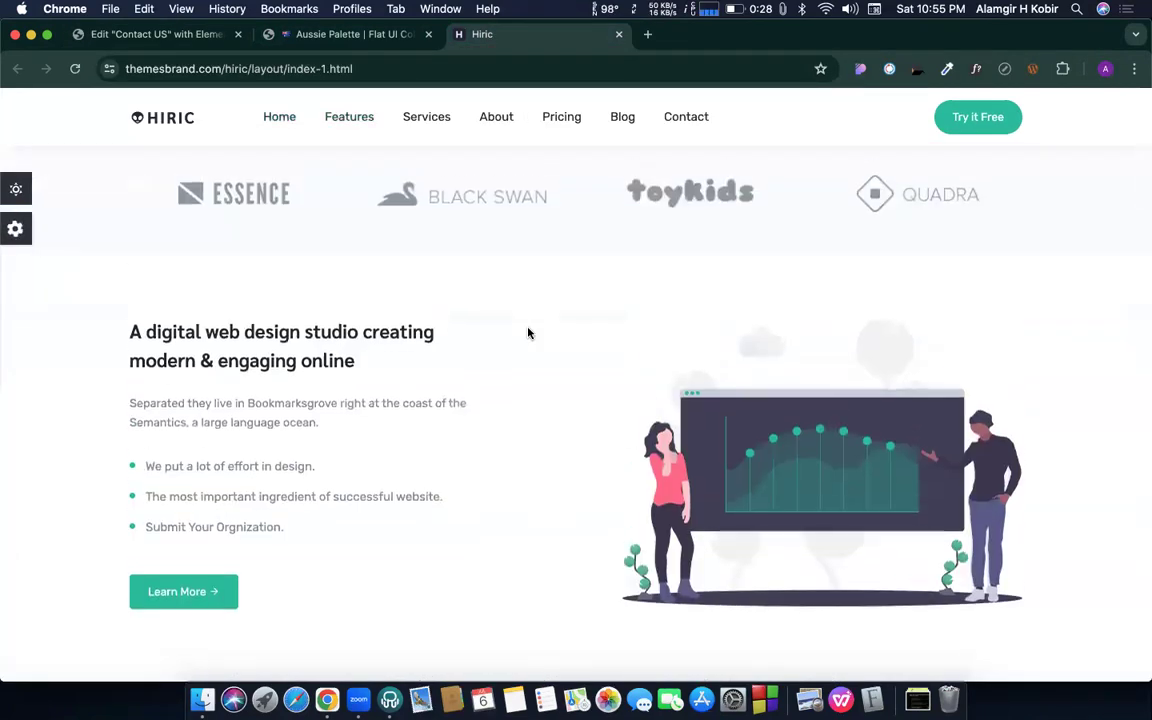
{"action": "scroll", "coordinate": [528, 333], "scroll_direction": "down", "scroll_amount": 1}
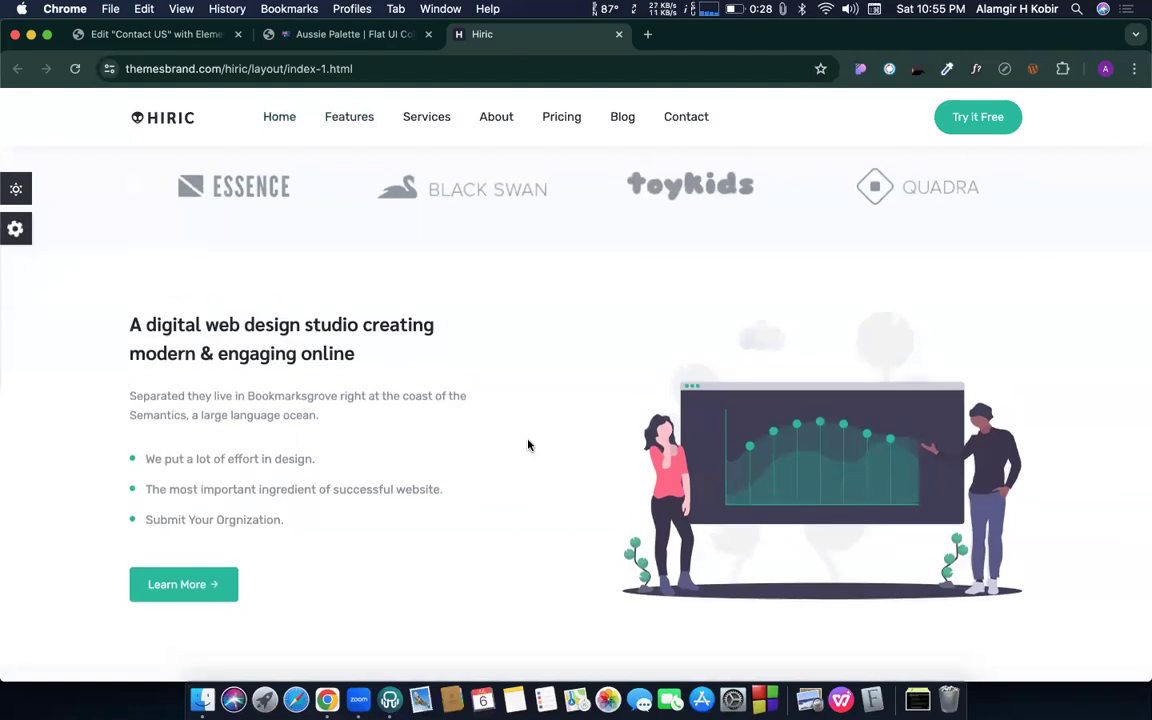
{"action": "scroll", "coordinate": [527, 443], "scroll_direction": "down", "scroll_amount": 10}
{"action": "scroll", "coordinate": [528, 442], "scroll_direction": "up", "scroll_amount": 15}
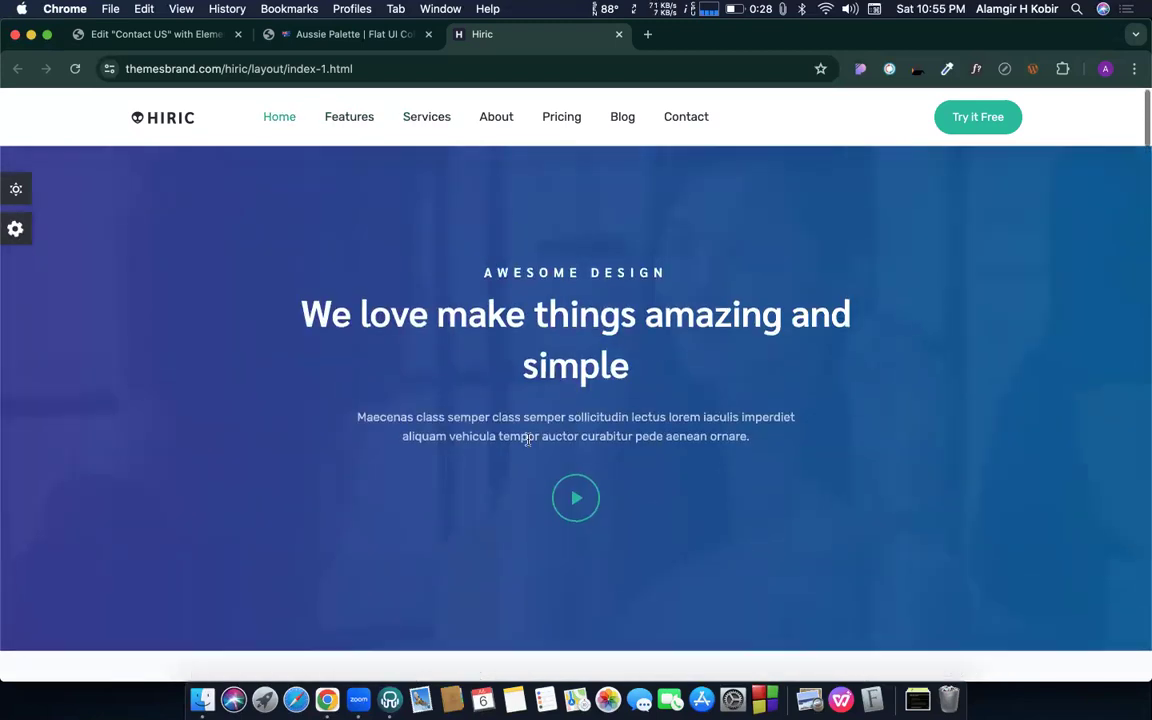
{"action": "scroll", "coordinate": [528, 445], "scroll_direction": "down", "scroll_amount": 8}
{"action": "scroll", "coordinate": [528, 445], "scroll_direction": "down", "scroll_amount": 10}
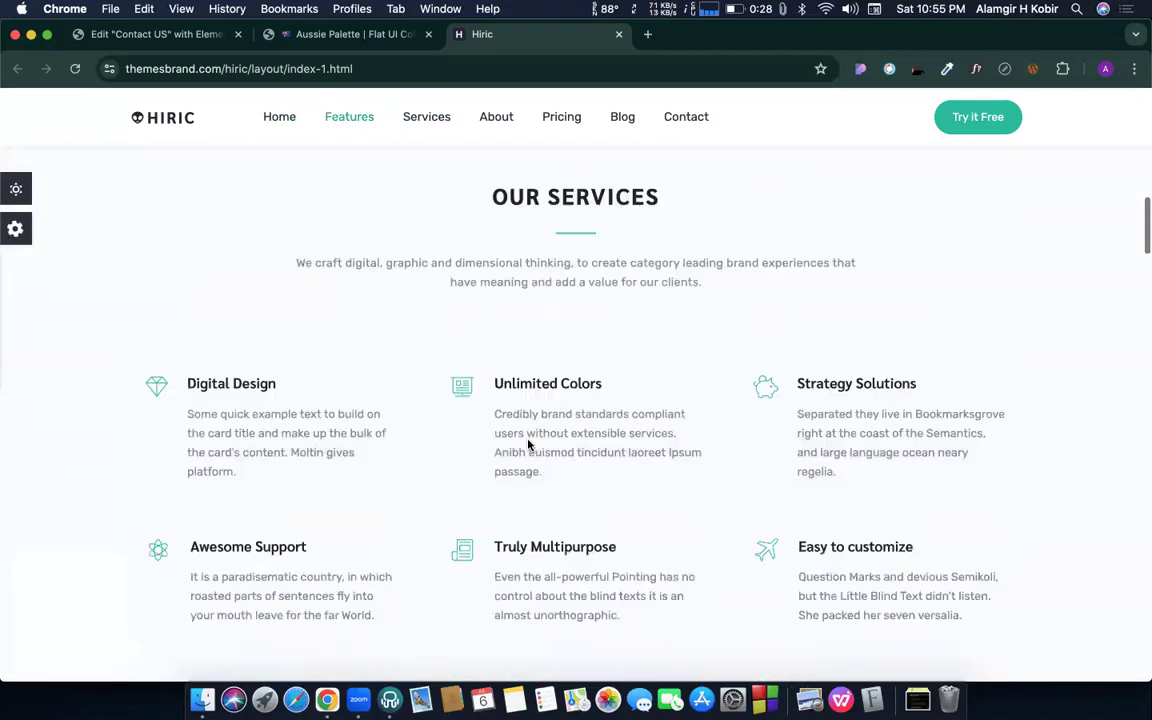
{"action": "scroll", "coordinate": [528, 440], "scroll_direction": "down", "scroll_amount": 6}
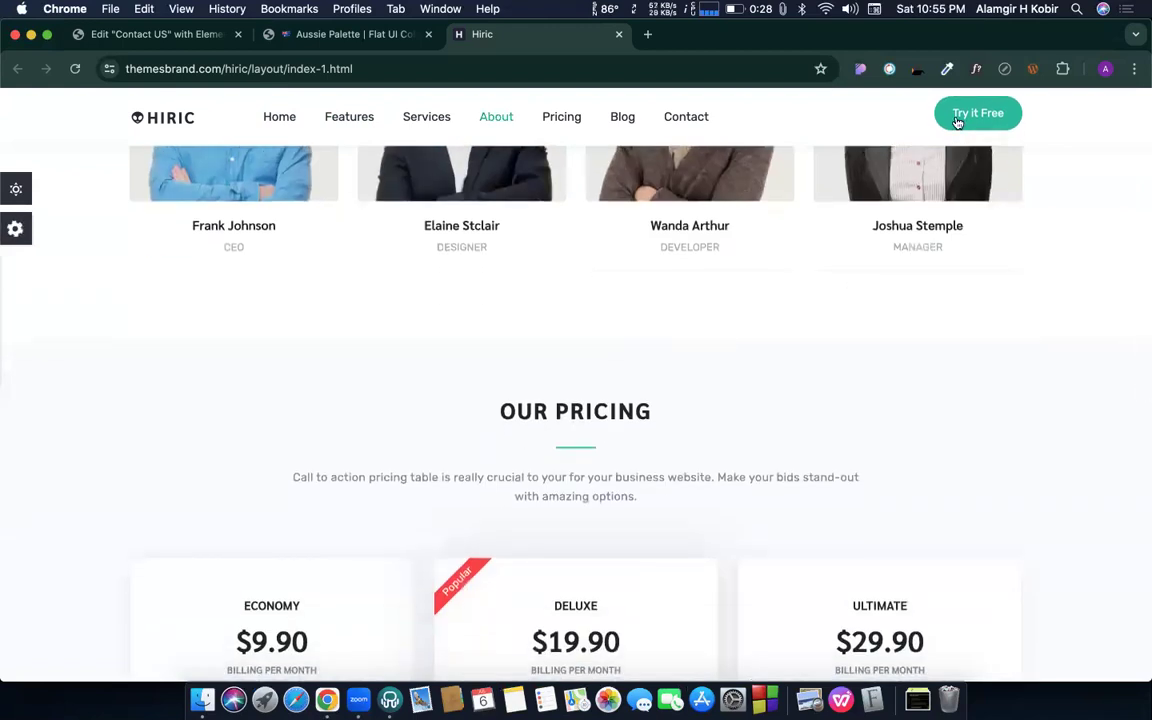
{"action": "scroll", "coordinate": [571, 489], "scroll_direction": "down", "scroll_amount": 7}
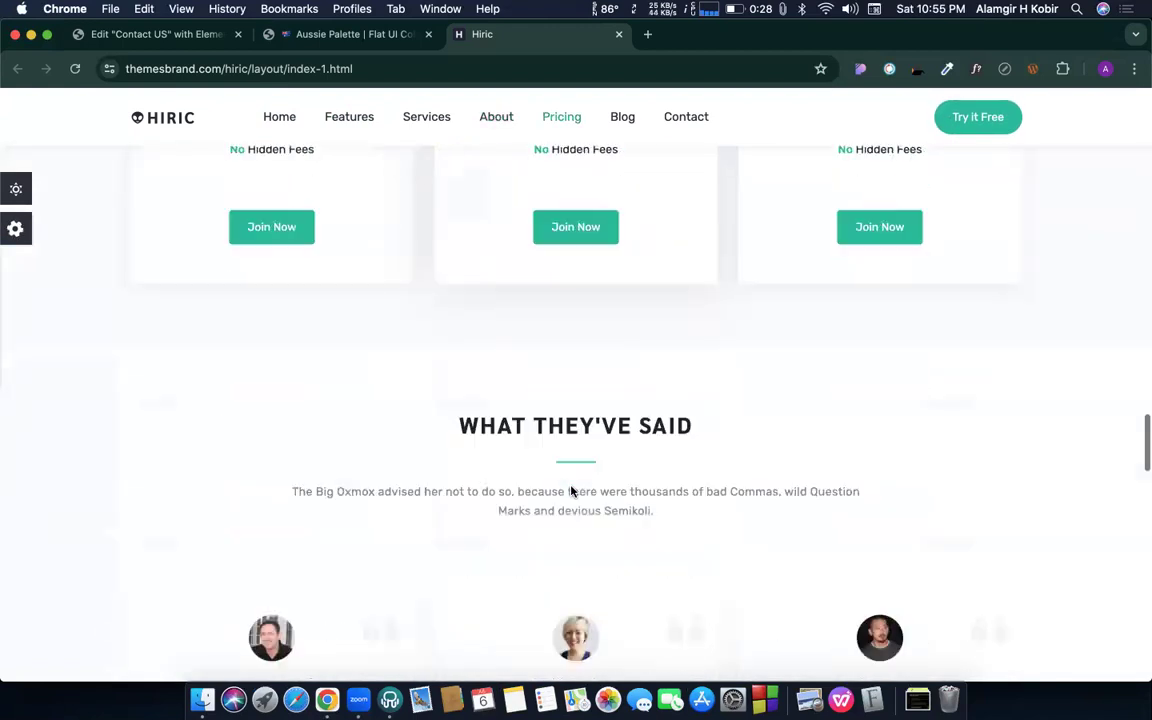
{"action": "scroll", "coordinate": [571, 489], "scroll_direction": "up", "scroll_amount": 2}
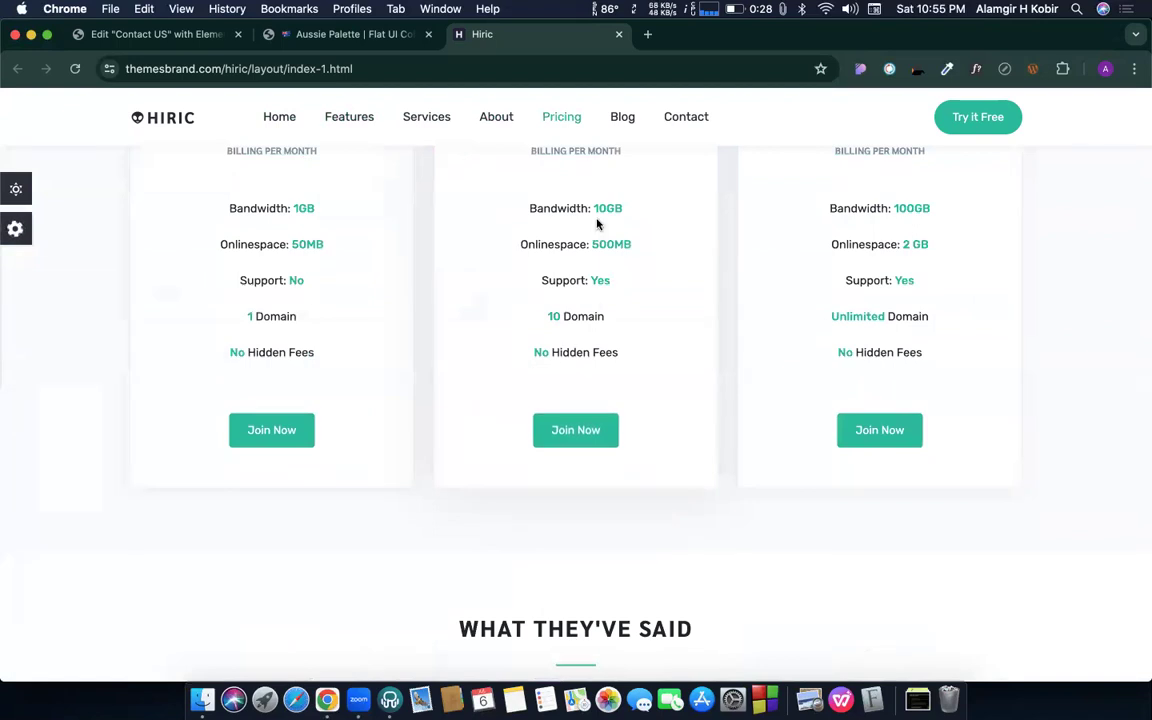
{"action": "scroll", "coordinate": [899, 280], "scroll_direction": "up", "scroll_amount": 3}
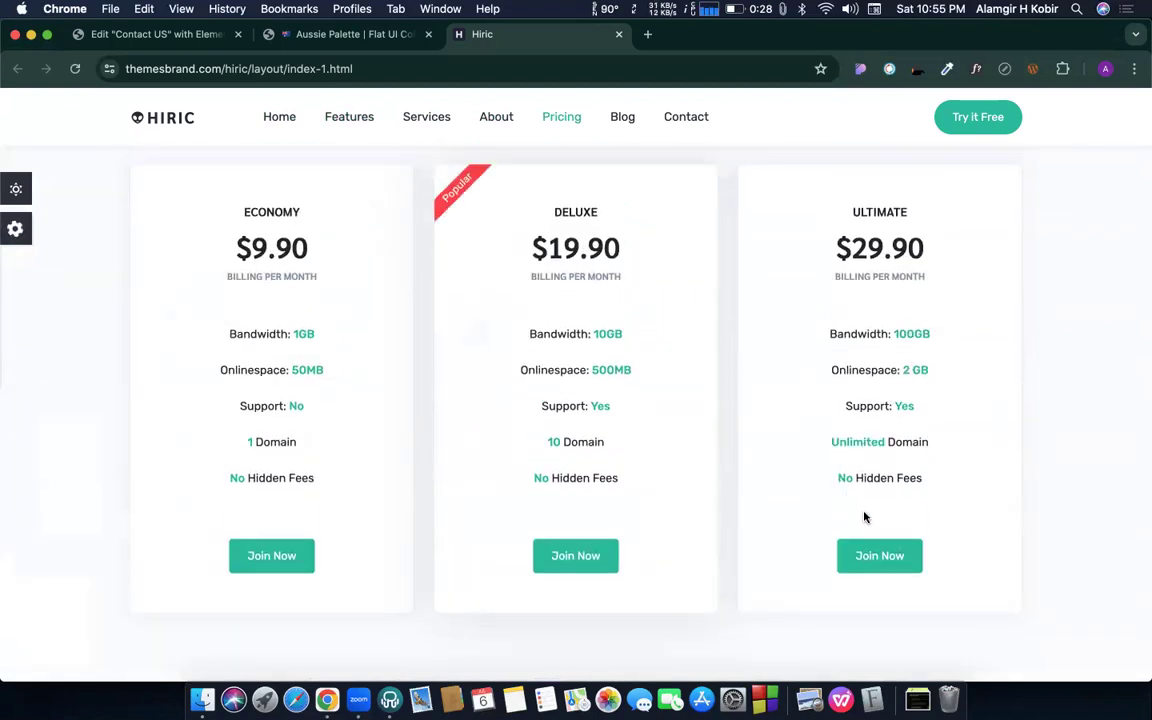
{"action": "scroll", "coordinate": [872, 396], "scroll_direction": "up", "scroll_amount": 20}
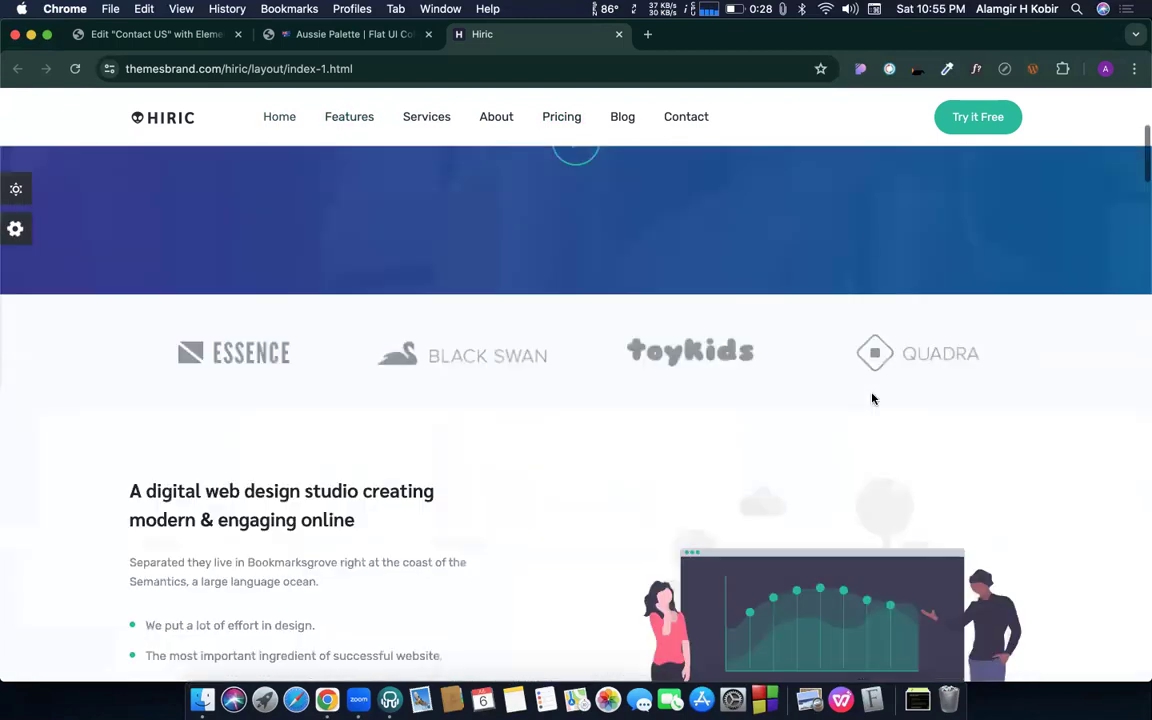
{"action": "scroll", "coordinate": [699, 432], "scroll_direction": "down", "scroll_amount": 20}
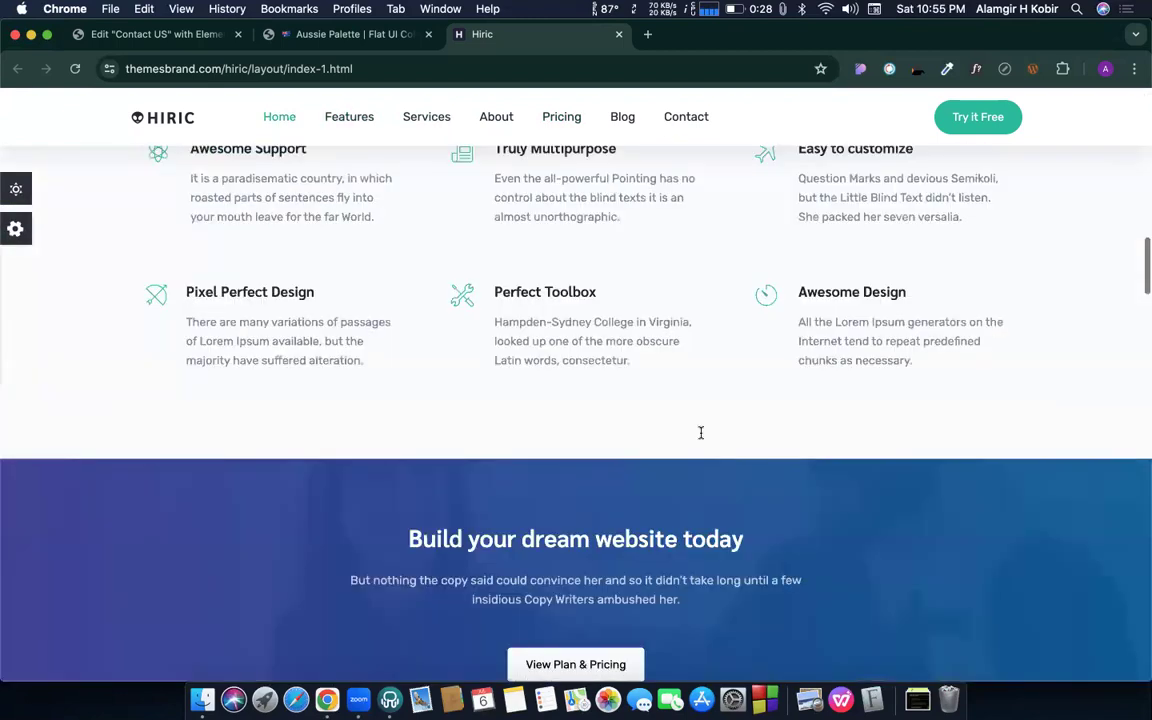
{"action": "scroll", "coordinate": [701, 438], "scroll_direction": "down", "scroll_amount": 15}
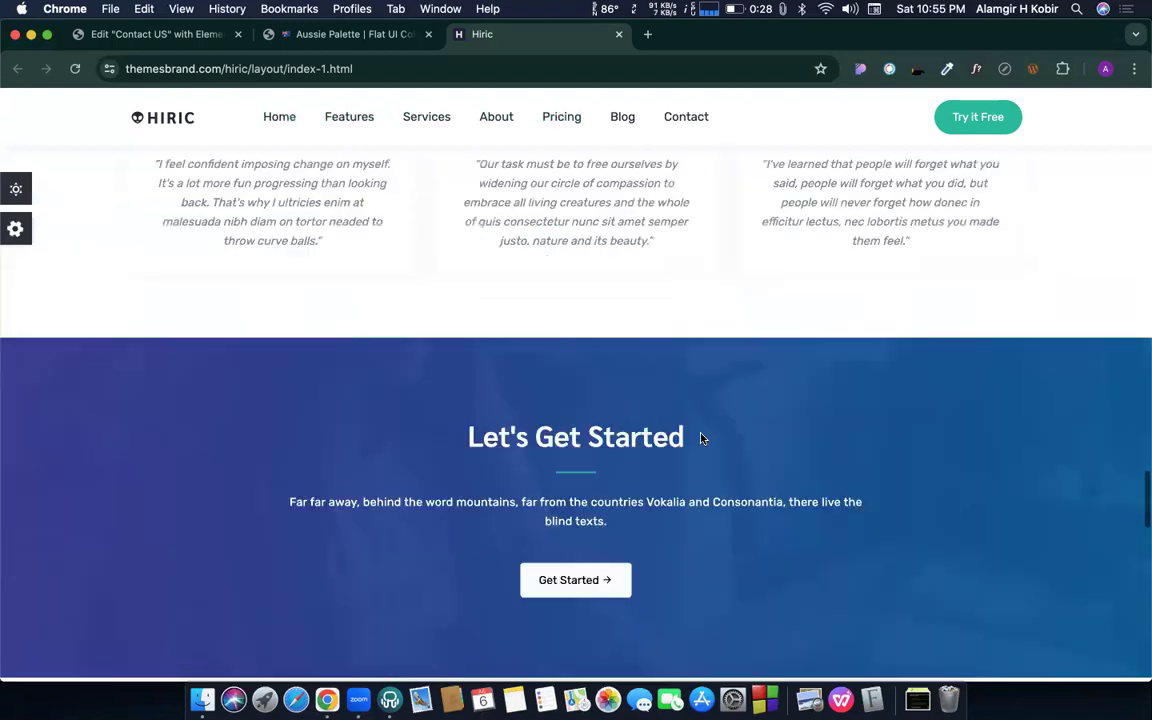
{"action": "scroll", "coordinate": [701, 438], "scroll_direction": "down", "scroll_amount": 8}
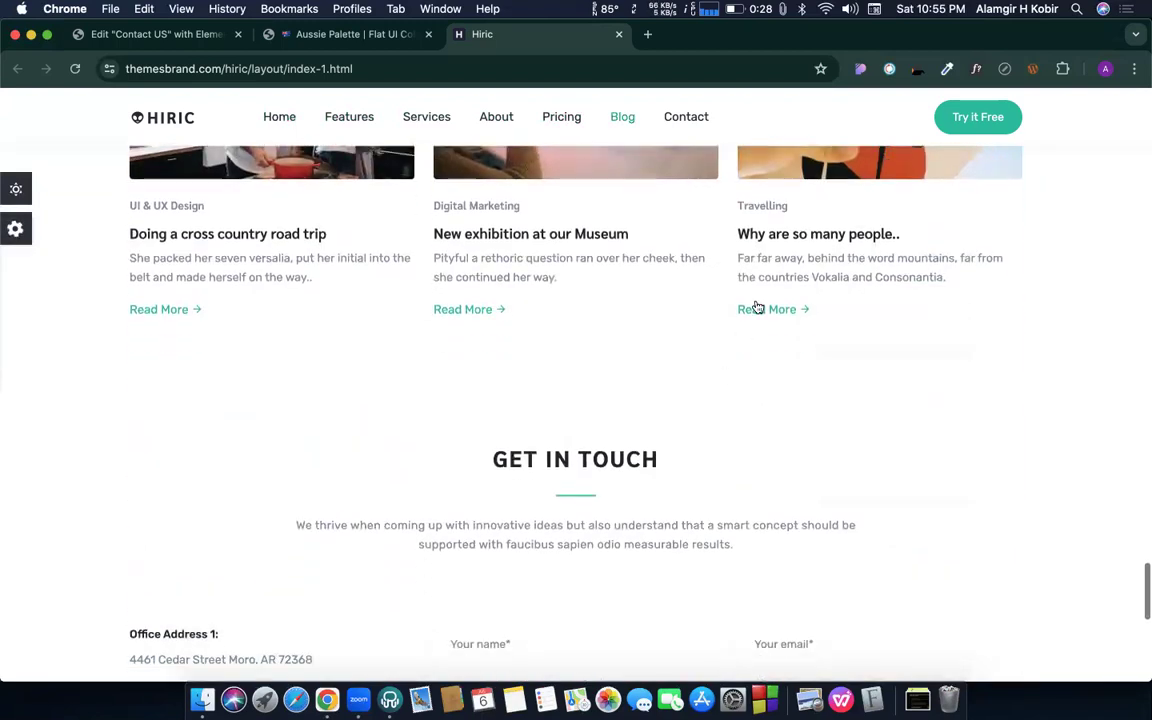
{"action": "scroll", "coordinate": [666, 470], "scroll_direction": "down", "scroll_amount": 5}
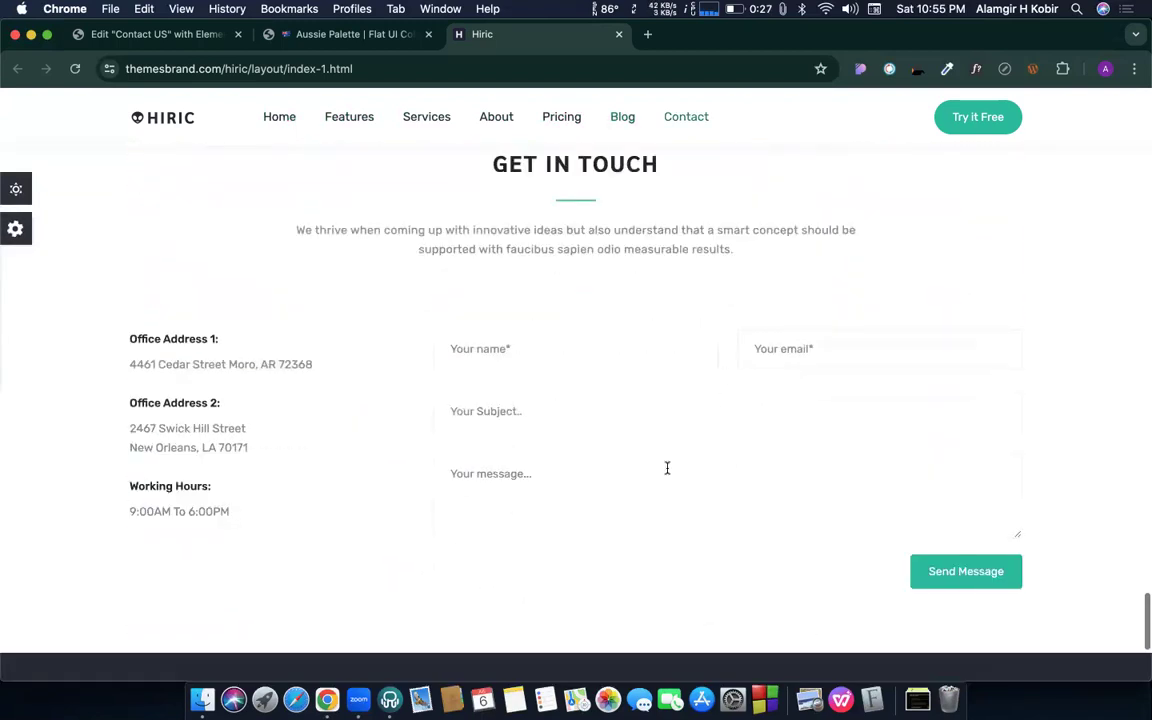
{"action": "scroll", "coordinate": [676, 522], "scroll_direction": "down", "scroll_amount": 3}
{"action": "scroll", "coordinate": [507, 328], "scroll_direction": "up", "scroll_amount": 2}
{"action": "scroll", "coordinate": [507, 328], "scroll_direction": "up", "scroll_amount": 20}
{"action": "scroll", "coordinate": [534, 282], "scroll_direction": "down", "scroll_amount": 4}
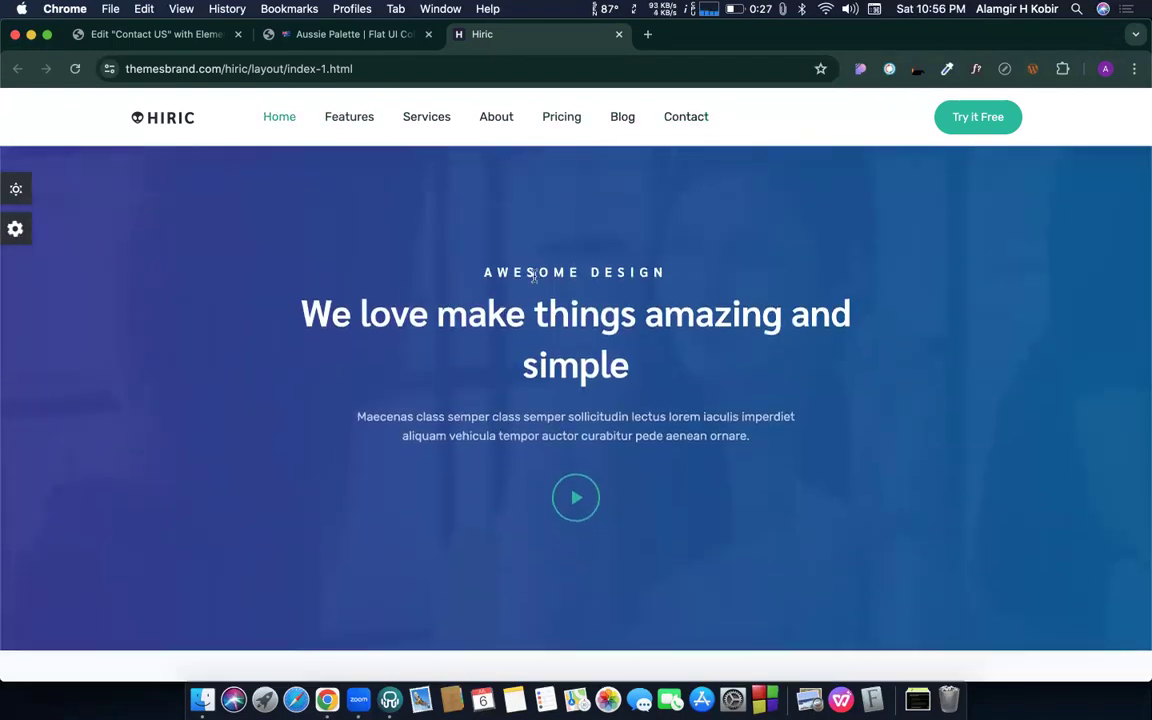
{"action": "scroll", "coordinate": [534, 282], "scroll_direction": "down", "scroll_amount": 5}
{"action": "scroll", "coordinate": [534, 280], "scroll_direction": "up", "scroll_amount": 2}
{"action": "scroll", "coordinate": [718, 362], "scroll_direction": "down", "scroll_amount": 3}
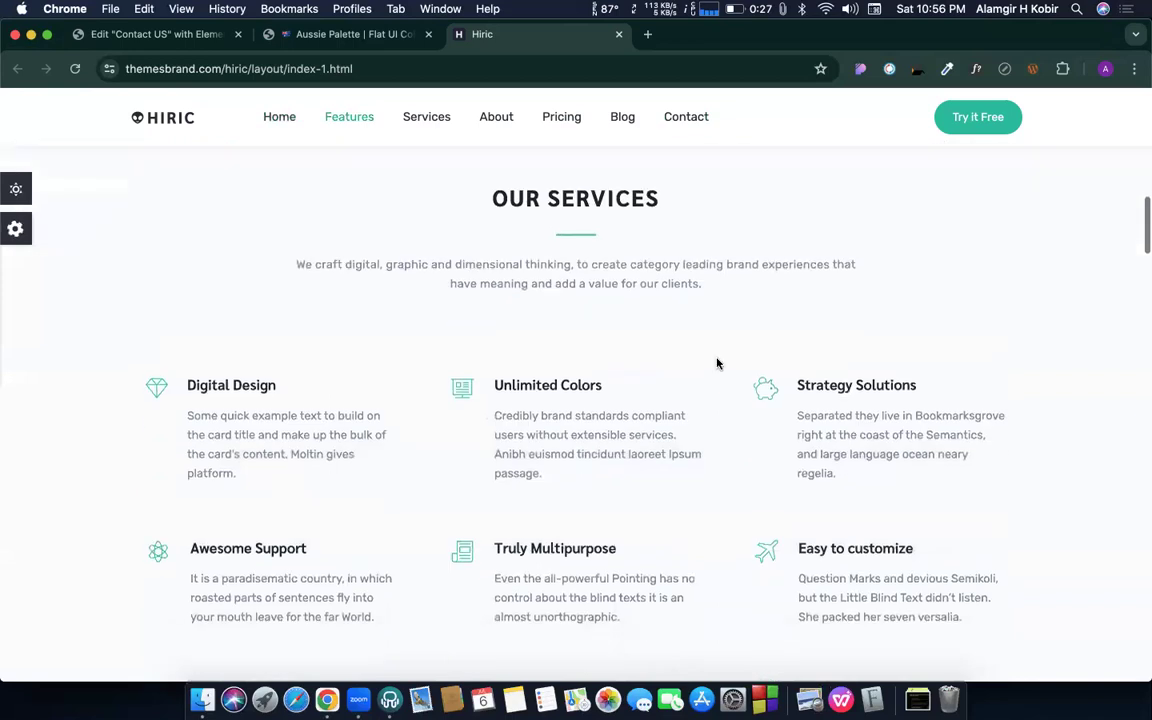
{"action": "scroll", "coordinate": [697, 338], "scroll_direction": "up", "scroll_amount": 4}
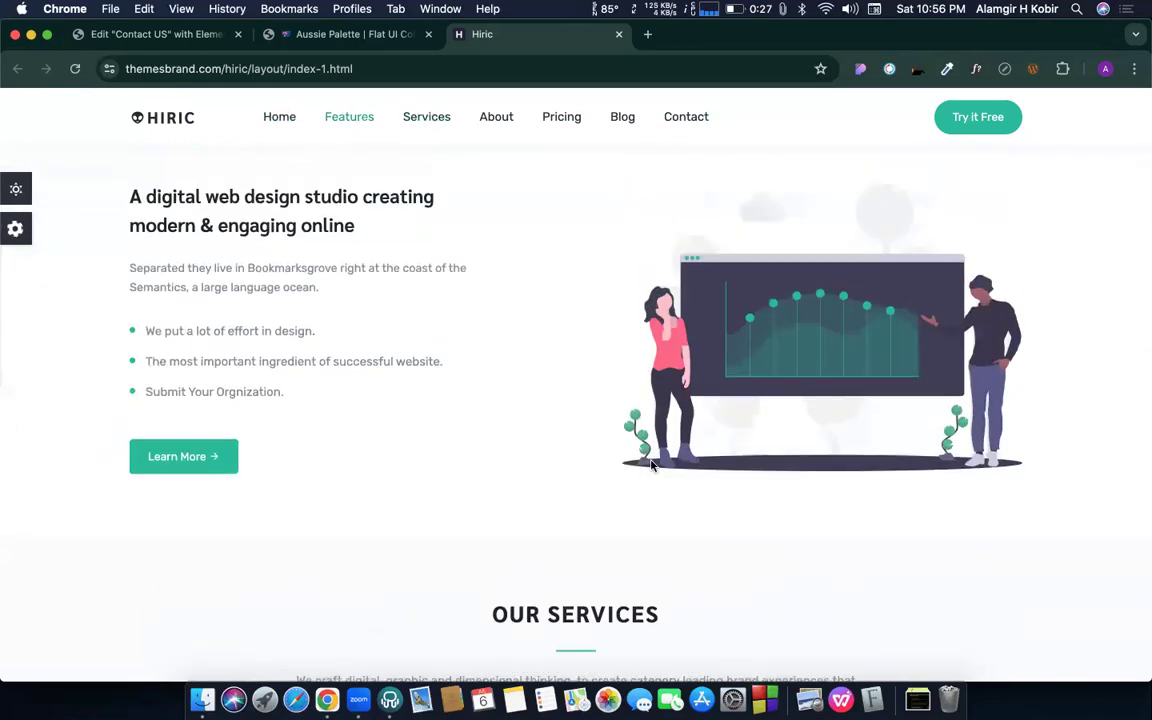
{"action": "scroll", "coordinate": [698, 520], "scroll_direction": "up", "scroll_amount": 5}
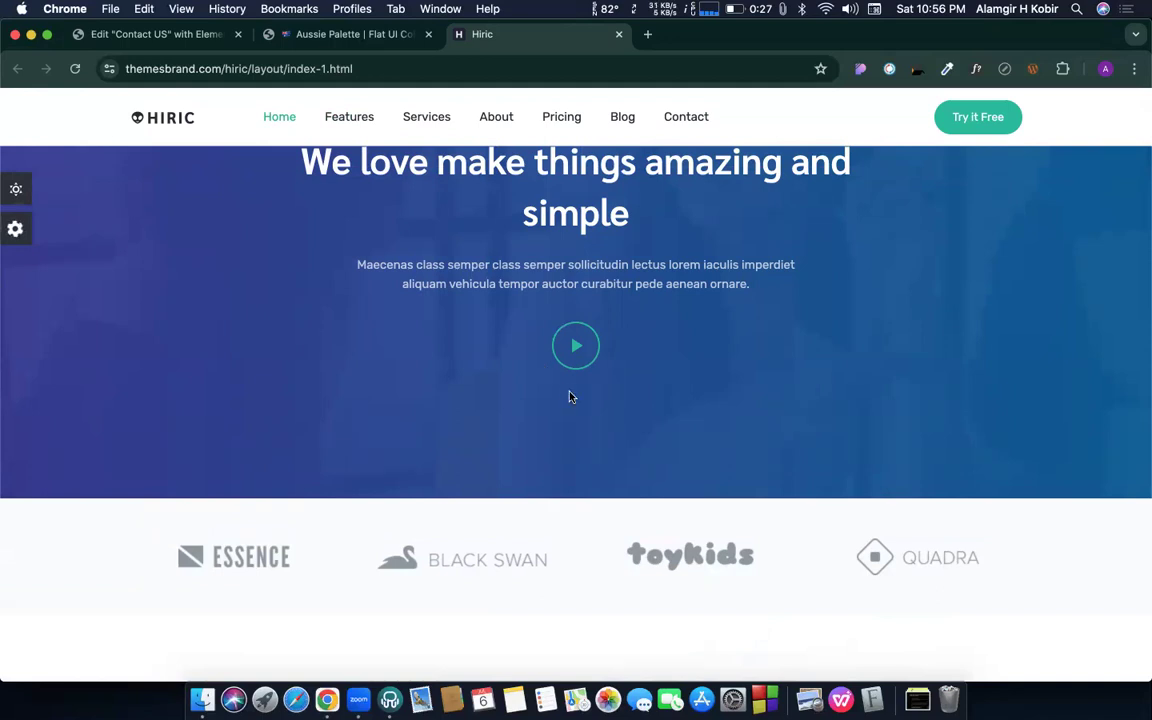
{"action": "scroll", "coordinate": [569, 397], "scroll_direction": "down", "scroll_amount": 4}
- From the heading's text colour globals, open the site-wide Global Colors settings
{"action": "left_click", "coordinate": [150, 34]}
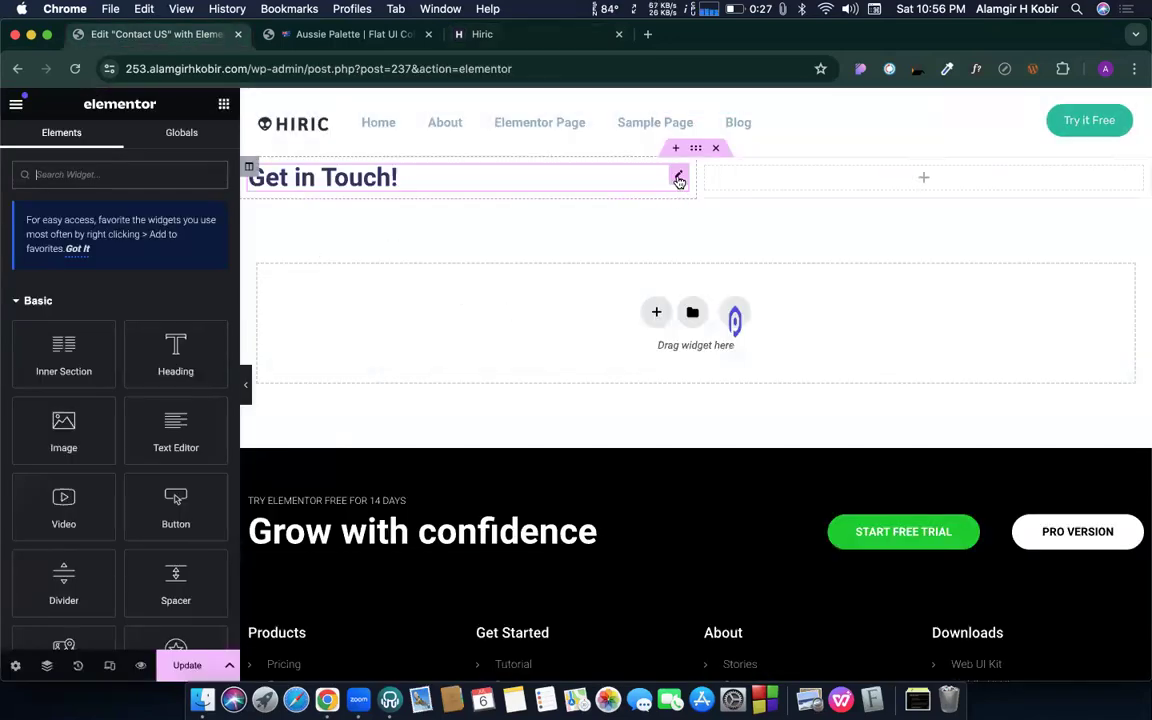
{"action": "left_click", "coordinate": [679, 178]}
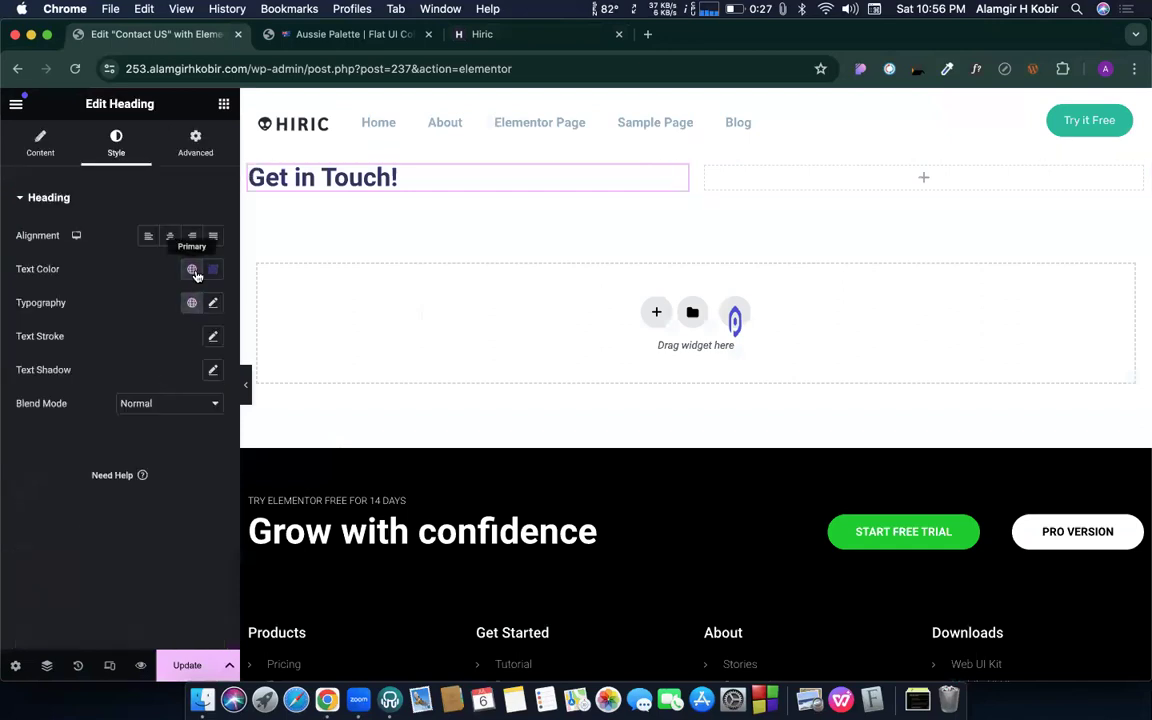
{"action": "left_click", "coordinate": [193, 269]}
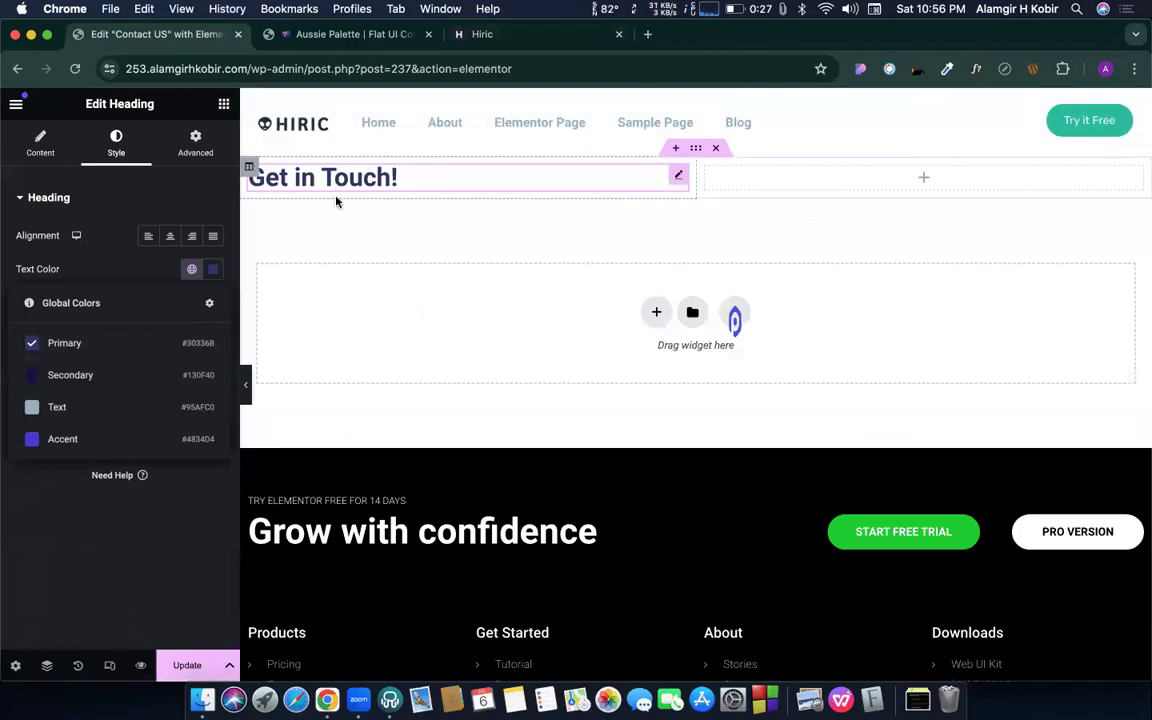
{"action": "left_click", "coordinate": [192, 270]}
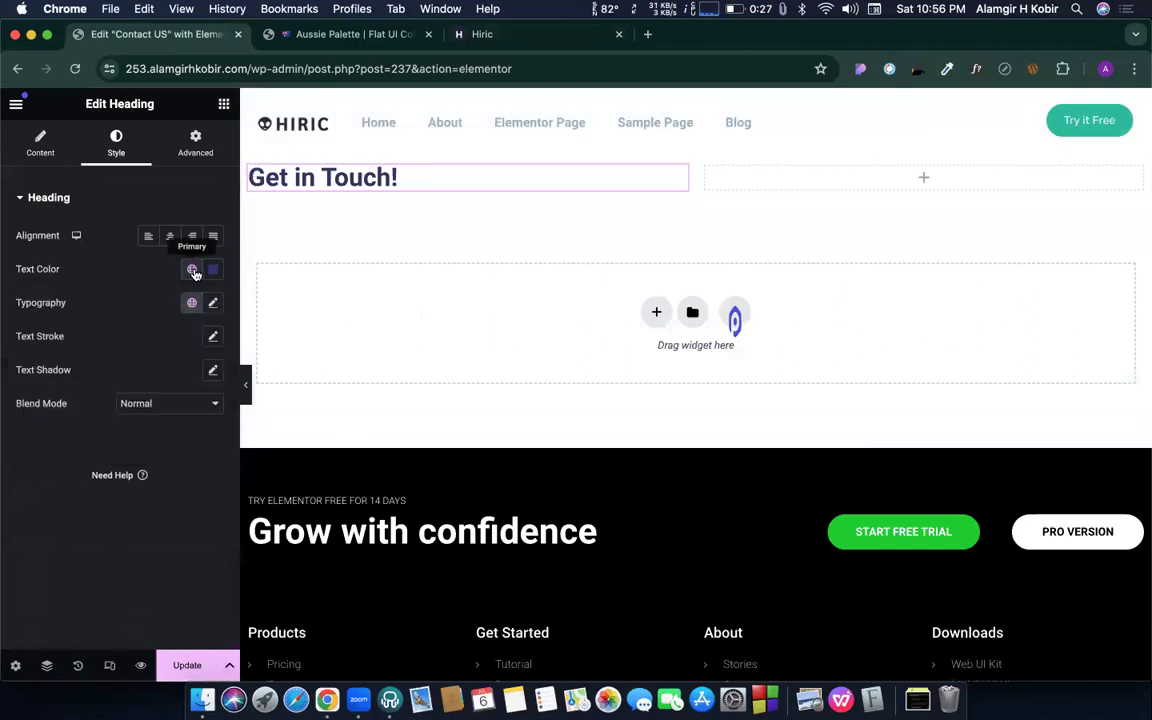
{"action": "left_click", "coordinate": [192, 270]}
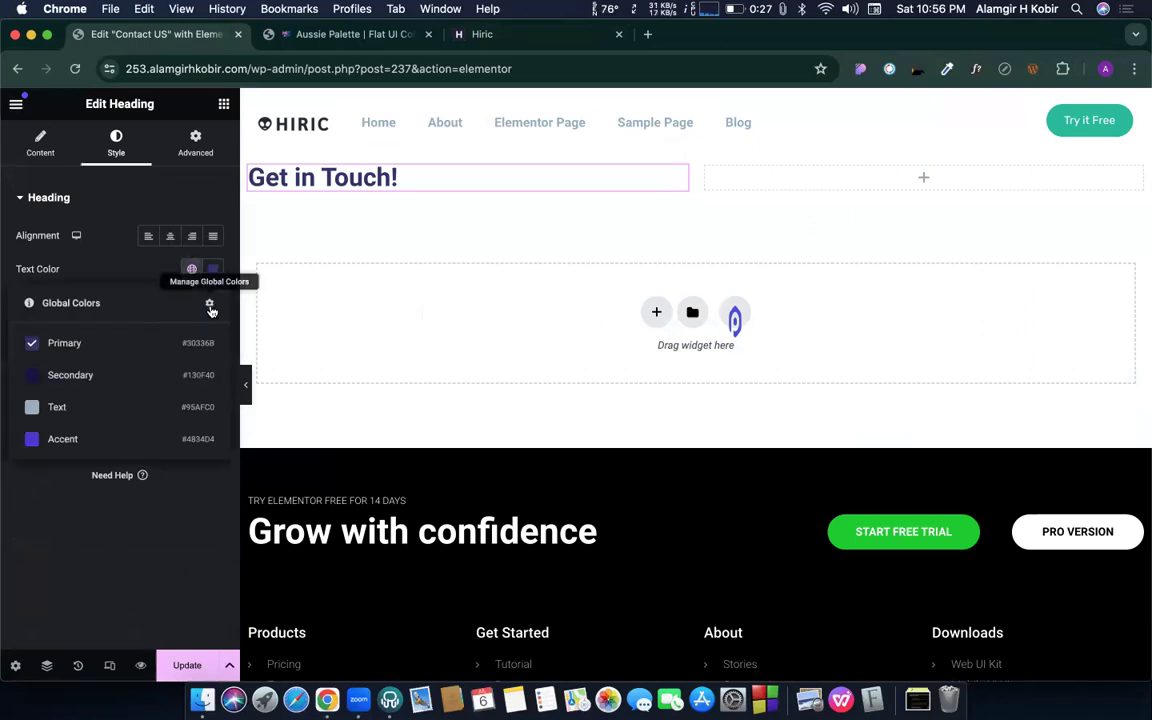
{"action": "left_click", "coordinate": [210, 302]}
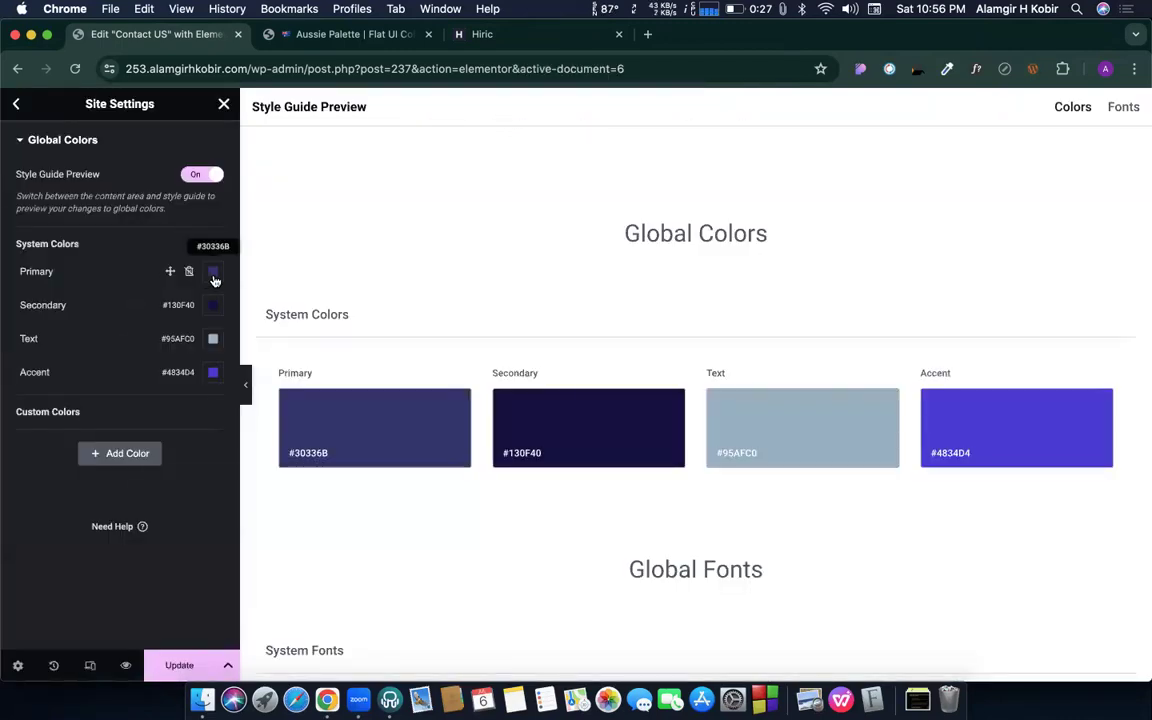
- Change the Primary colour to #6B3054, save it, and return to the page
{"action": "left_click", "coordinate": [213, 278]}
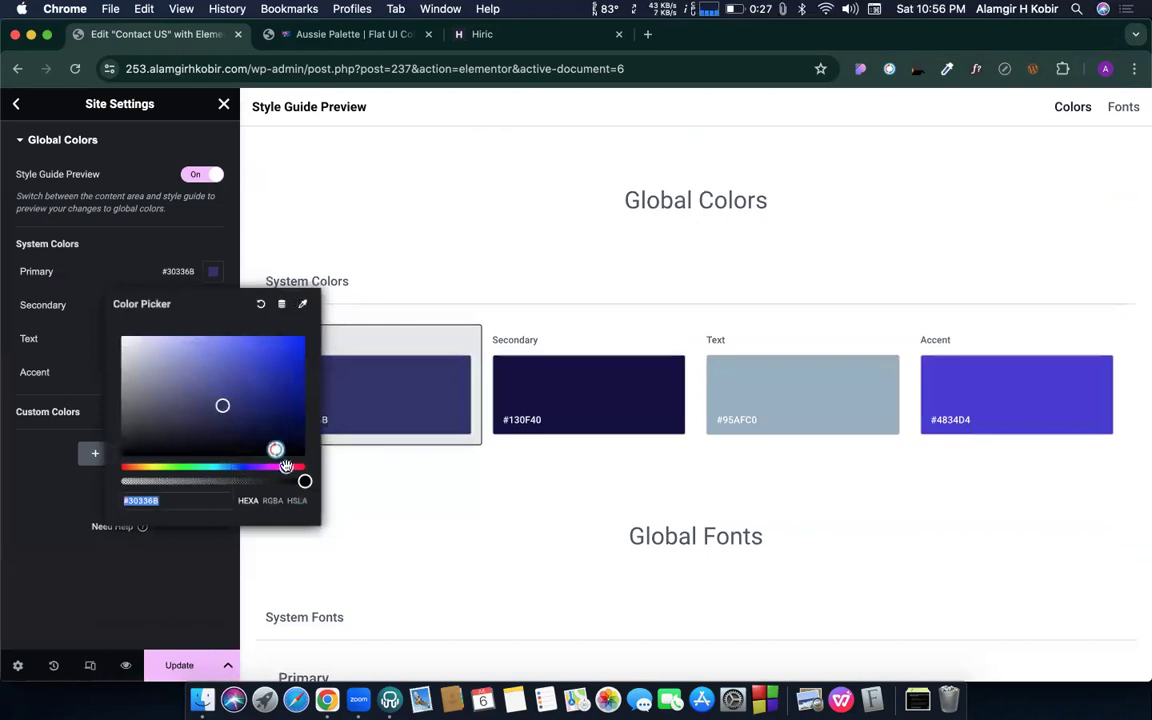
{"action": "left_click", "coordinate": [286, 467]}
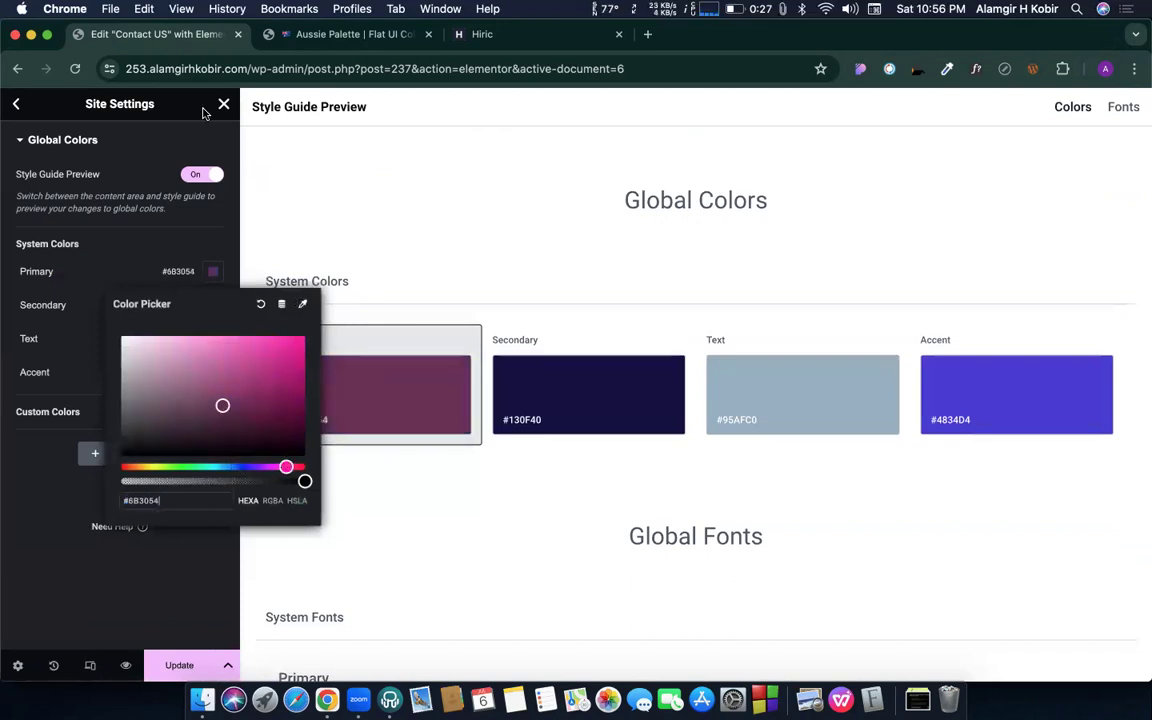
{"action": "left_click", "coordinate": [122, 222]}
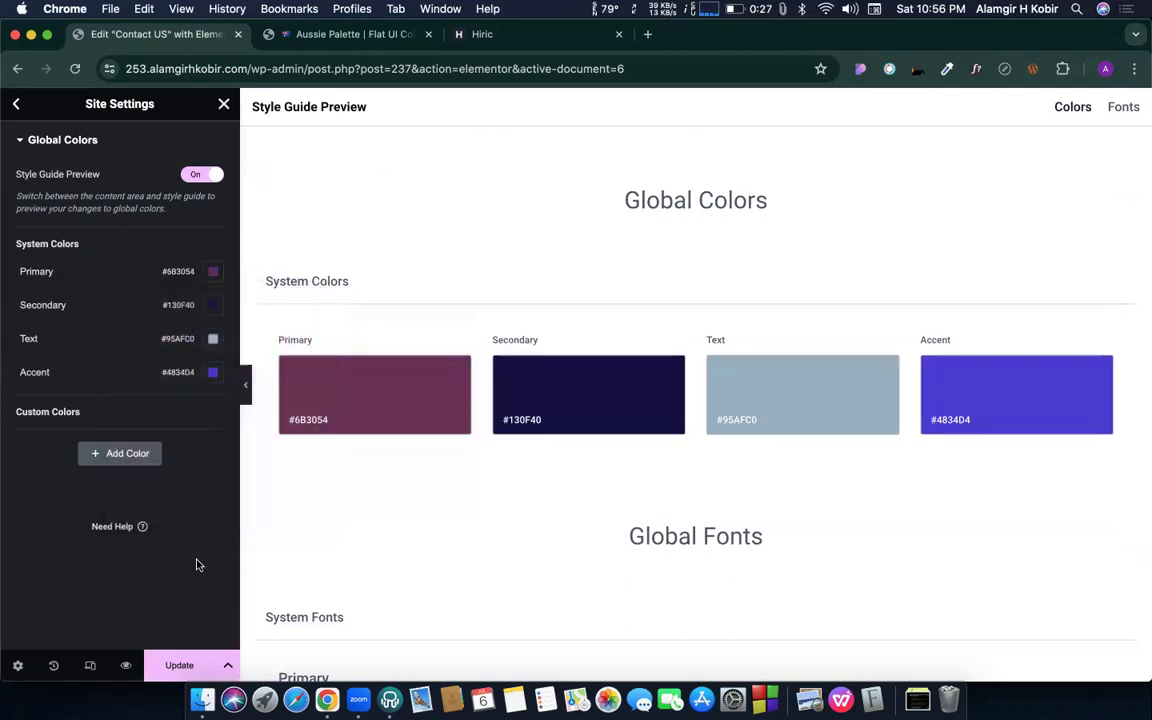
{"action": "left_click", "coordinate": [184, 666]}
{"action": "left_click", "coordinate": [224, 104]}
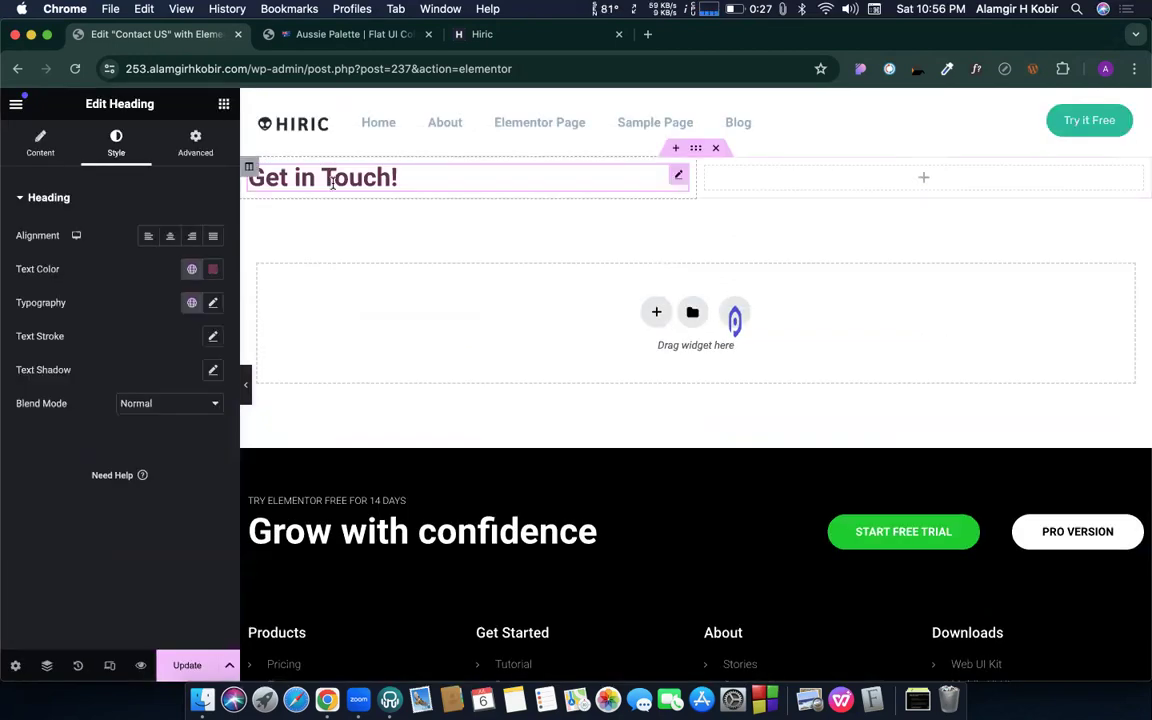
- Scroll the Contact US page to view the Get in Touch heading in its new maroon Primary colour
{"action": "scroll", "coordinate": [335, 182], "scroll_direction": "up", "scroll_amount": 5}
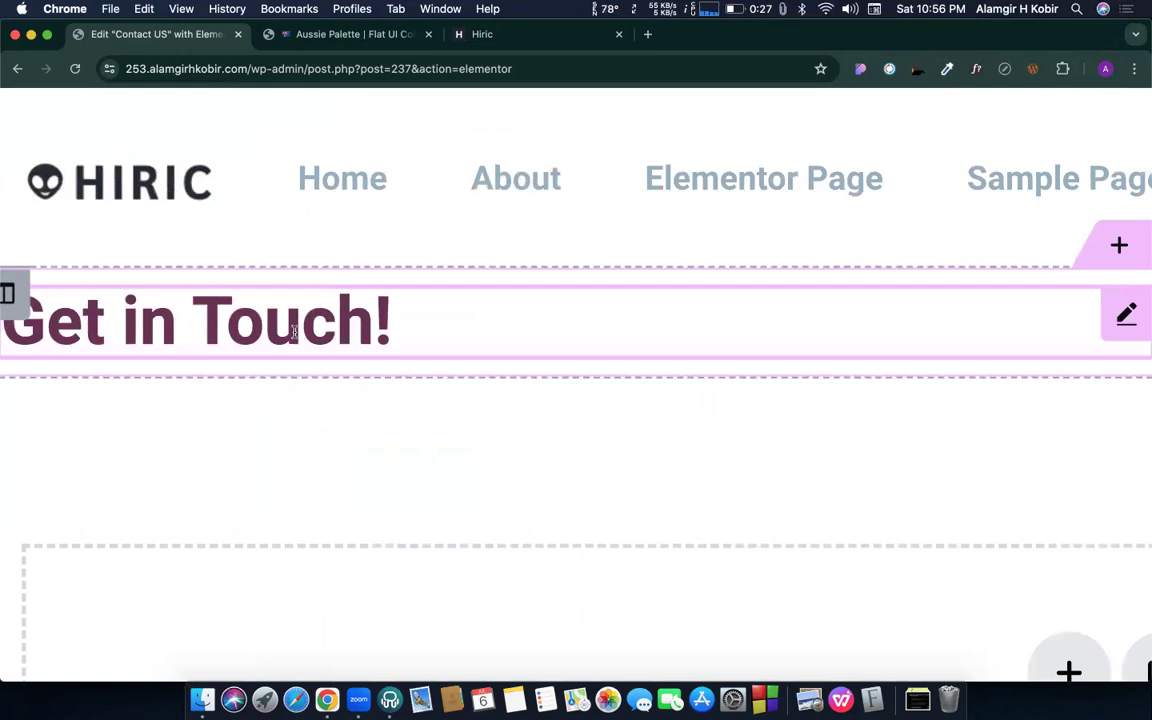
{"action": "scroll", "coordinate": [294, 332], "scroll_direction": "down", "scroll_amount": 4}
{"action": "scroll", "coordinate": [294, 332], "scroll_direction": "down", "scroll_amount": 3}
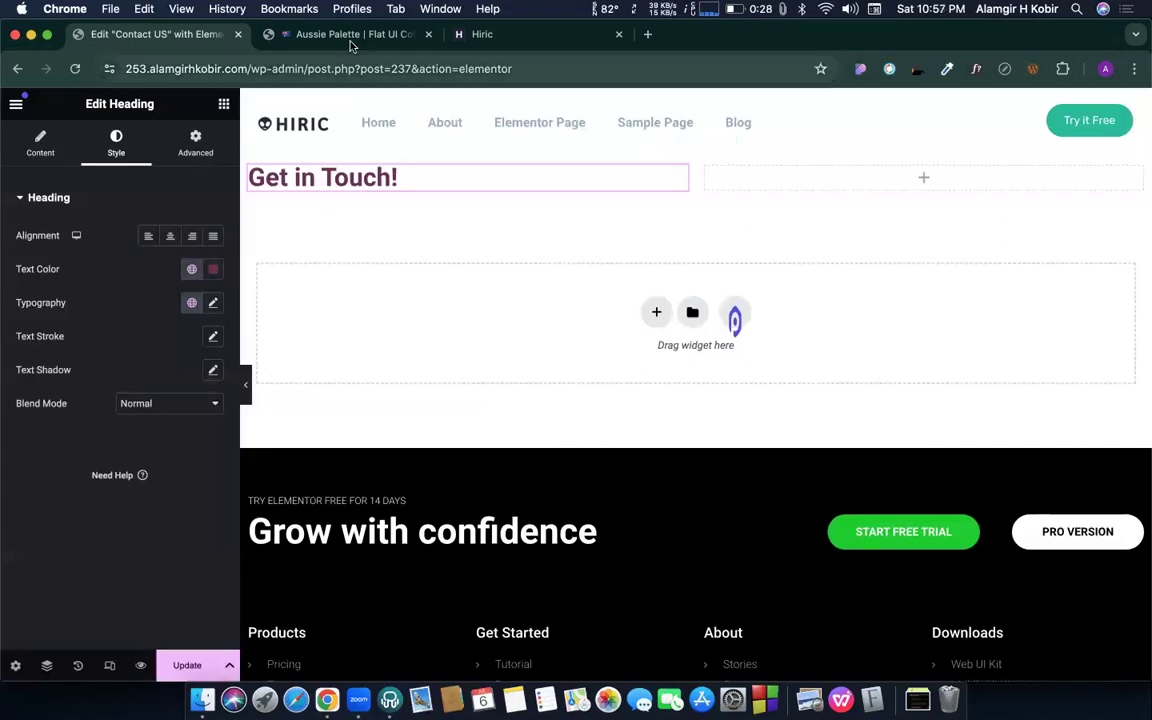
- On the Hiric demo, select the hero and design studio headings to inspect their fonts
{"action": "left_click", "coordinate": [505, 36]}
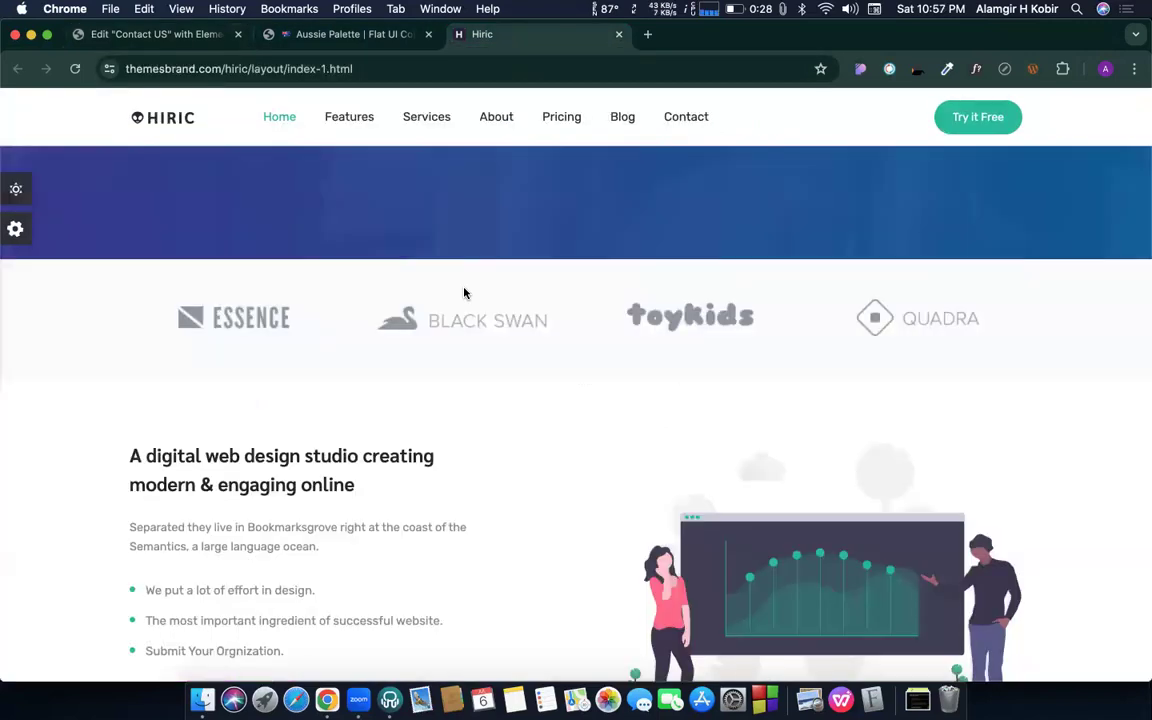
{"action": "scroll", "coordinate": [417, 257], "scroll_direction": "up", "scroll_amount": 5}
{"action": "triple_click", "coordinate": [525, 310]}
{"action": "scroll", "coordinate": [571, 345], "scroll_direction": "down", "scroll_amount": 7}
{"action": "scroll", "coordinate": [573, 349], "scroll_direction": "up", "scroll_amount": 3}
{"action": "scroll", "coordinate": [540, 320], "scroll_direction": "up", "scroll_amount": 5}
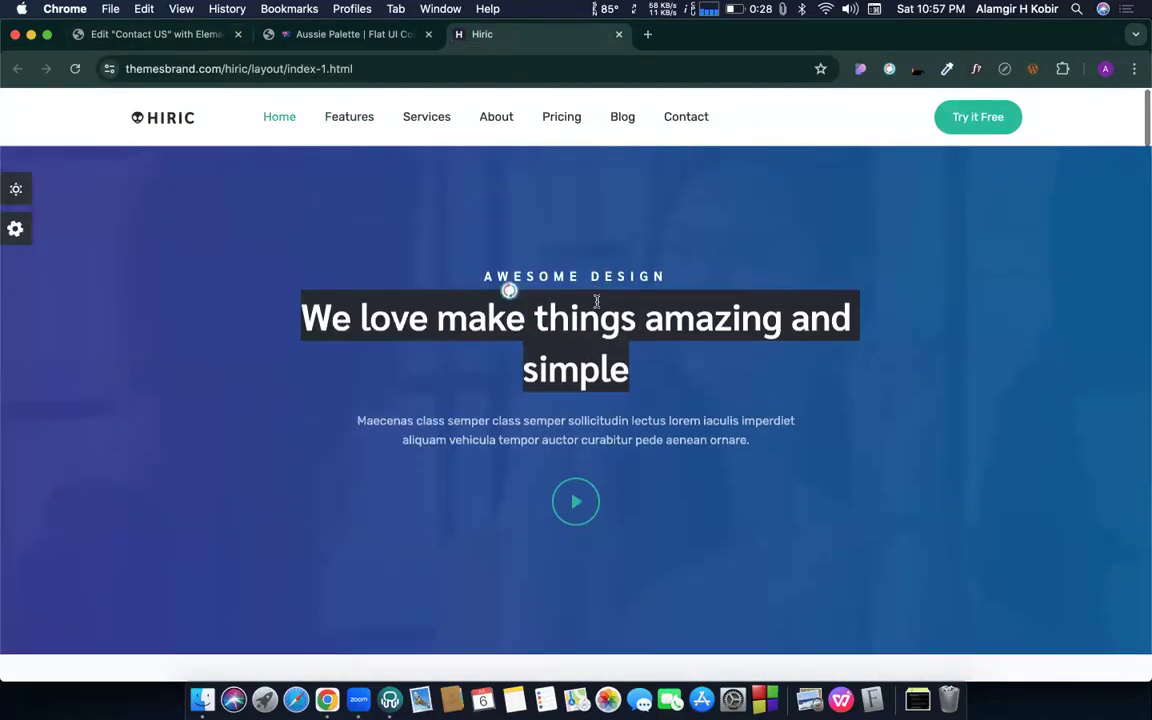
{"action": "scroll", "coordinate": [420, 420], "scroll_direction": "down", "scroll_amount": 8}
{"action": "triple_click", "coordinate": [290, 256]}
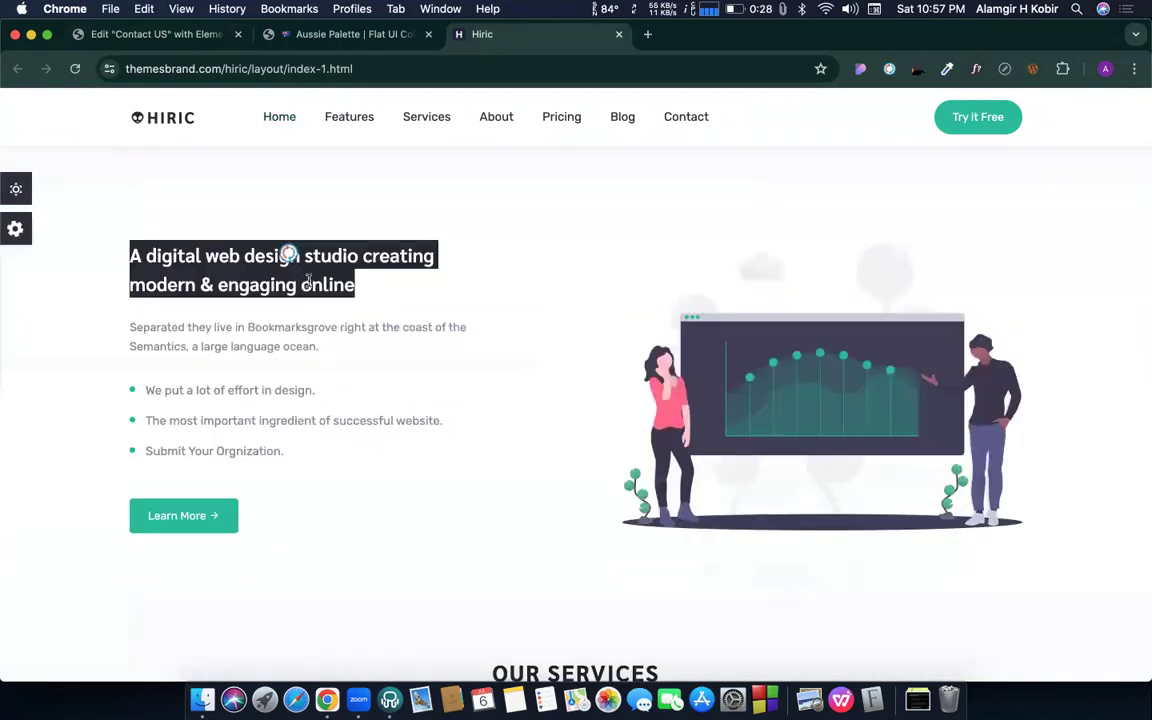
{"action": "left_click", "coordinate": [319, 287]}
{"action": "scroll", "coordinate": [319, 290], "scroll_direction": "down", "scroll_amount": 5}
- Select the OUR SERVICES and team section headings to compare their fonts
{"action": "triple_click", "coordinate": [553, 358]}
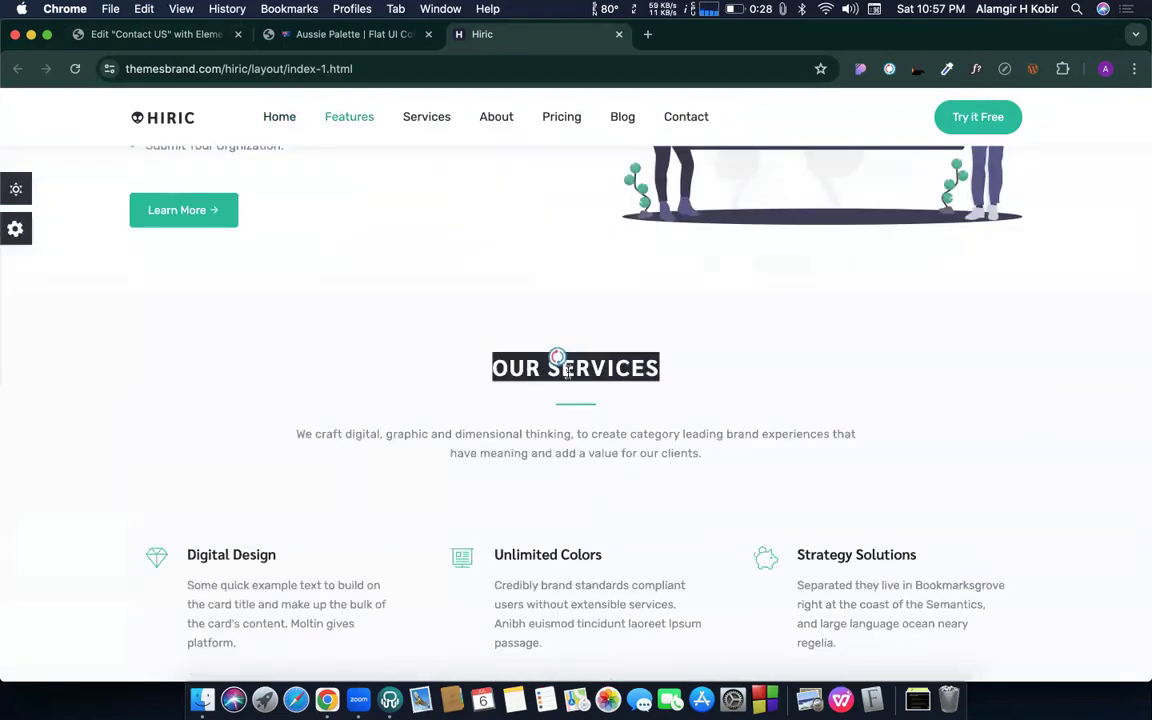
{"action": "scroll", "coordinate": [568, 378], "scroll_direction": "down", "scroll_amount": 6}
{"action": "scroll", "coordinate": [568, 378], "scroll_direction": "down", "scroll_amount": 3}
{"action": "scroll", "coordinate": [563, 481], "scroll_direction": "down", "scroll_amount": 10}
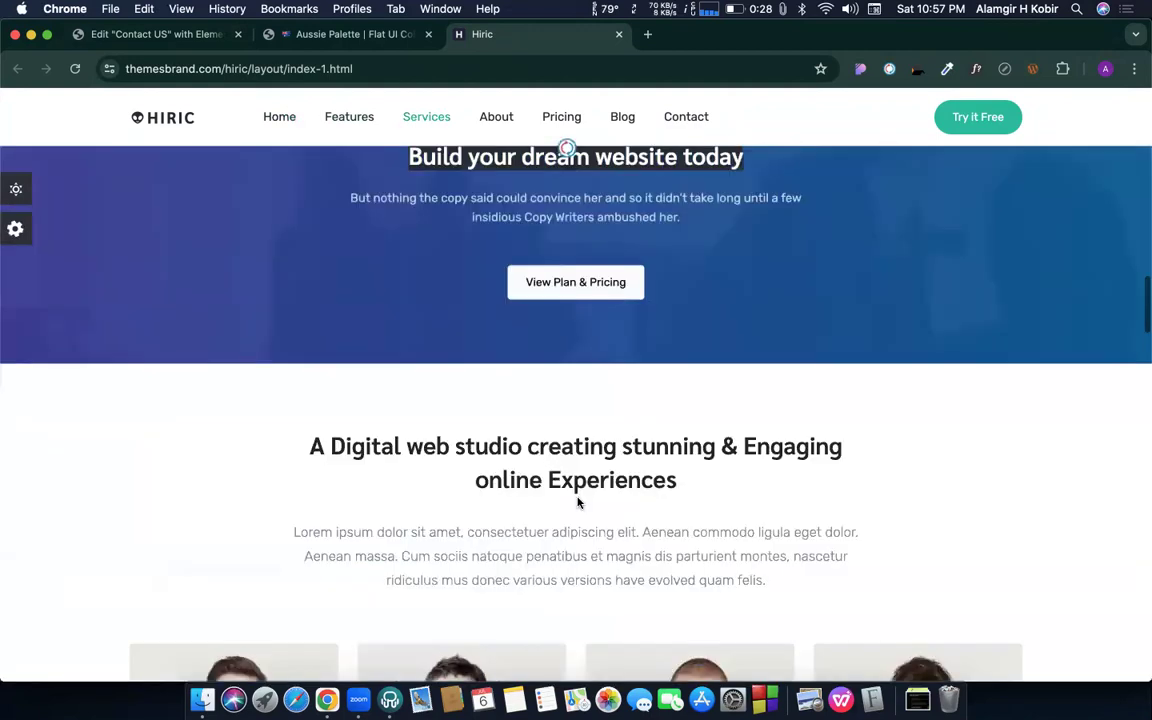
{"action": "double_click", "coordinate": [577, 272]}
{"action": "left_click", "coordinate": [578, 275]}
{"action": "triple_click", "coordinate": [578, 267]}
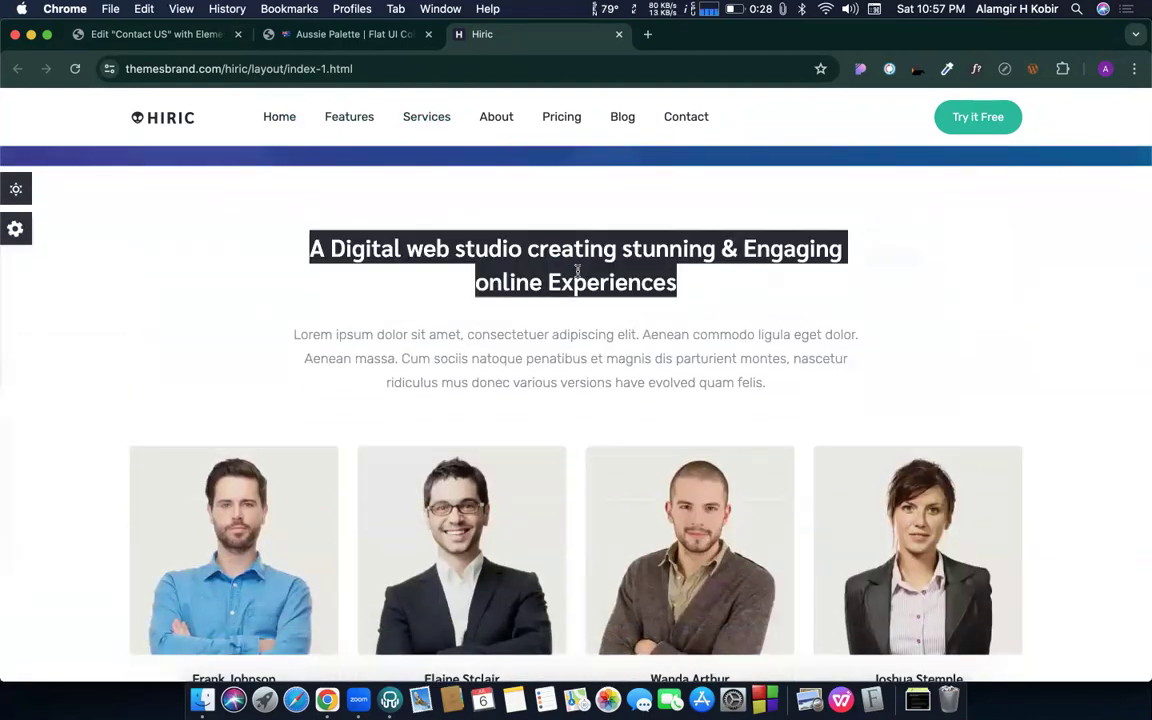
{"action": "scroll", "coordinate": [577, 275], "scroll_direction": "down", "scroll_amount": 3}
{"action": "scroll", "coordinate": [577, 275], "scroll_direction": "down", "scroll_amount": 5}
{"action": "scroll", "coordinate": [597, 305], "scroll_direction": "up", "scroll_amount": 2}
- Select the OUR PRICING, WHAT THEY'VE SAID, Let's Get Started and LATEST NEWS headings
{"action": "triple_click", "coordinate": [632, 314]}
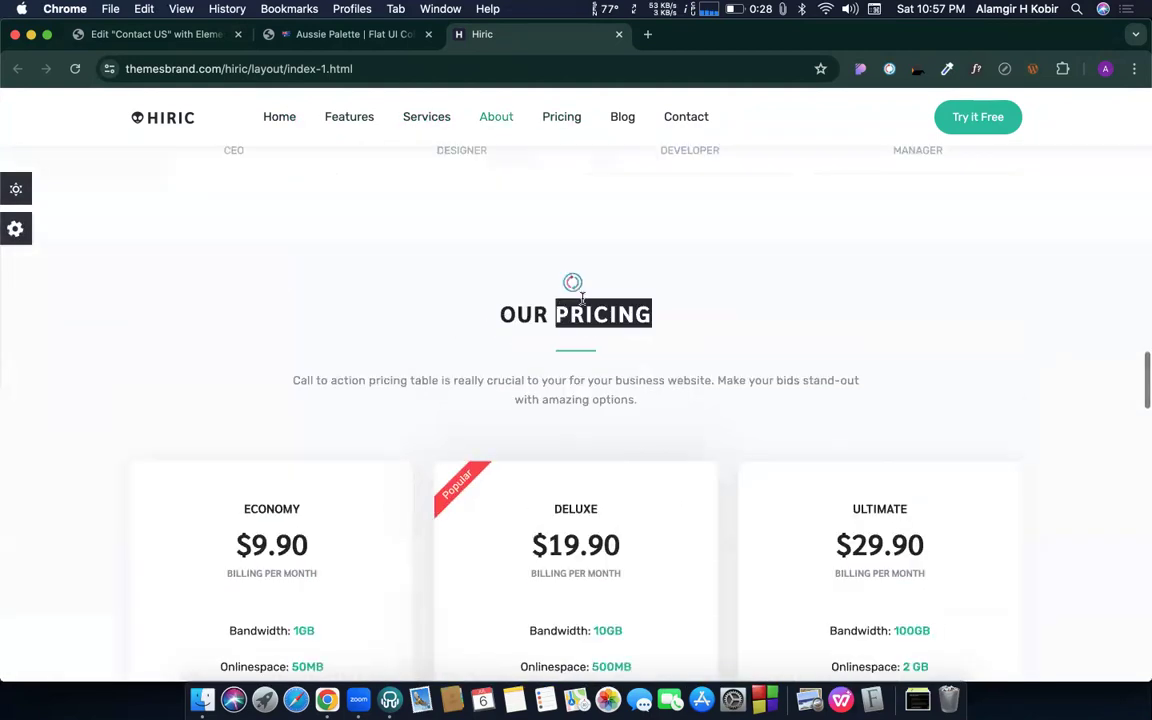
{"action": "scroll", "coordinate": [660, 330], "scroll_direction": "down", "scroll_amount": 10}
{"action": "triple_click", "coordinate": [612, 370]}
{"action": "scroll", "coordinate": [612, 375], "scroll_direction": "down", "scroll_amount": 5}
{"action": "triple_click", "coordinate": [580, 404]}
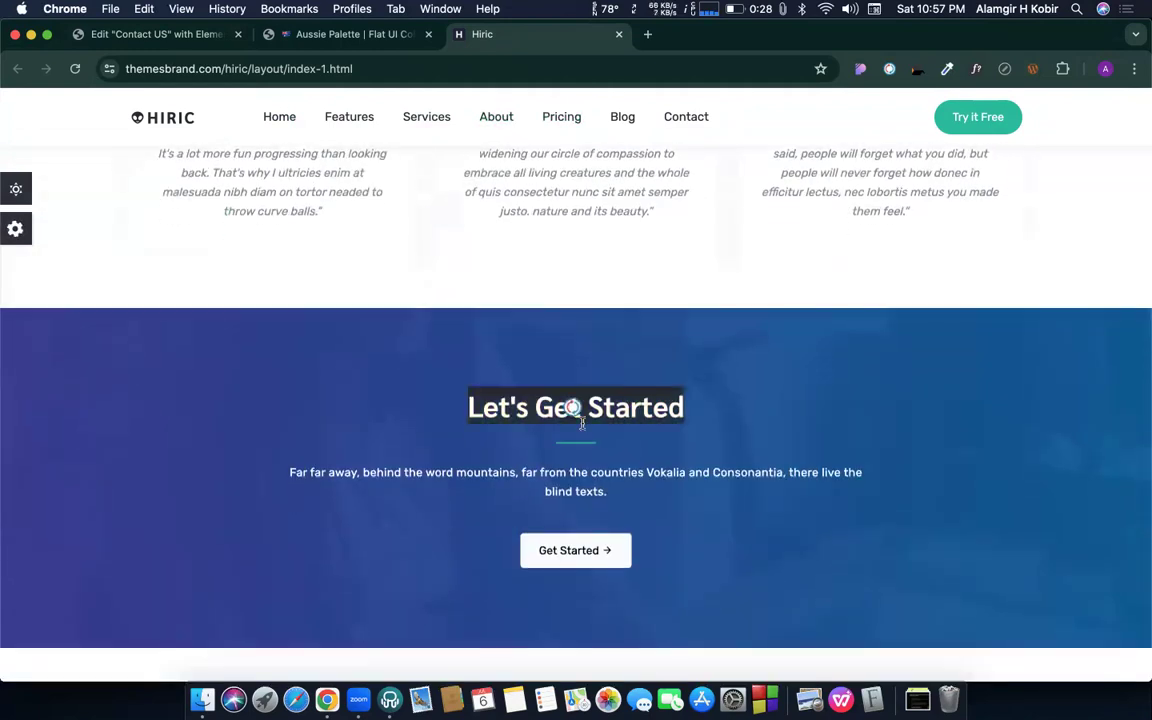
{"action": "scroll", "coordinate": [620, 418], "scroll_direction": "down", "scroll_amount": 1}
{"action": "scroll", "coordinate": [620, 418], "scroll_direction": "down", "scroll_amount": 5}
{"action": "triple_click", "coordinate": [562, 312]}
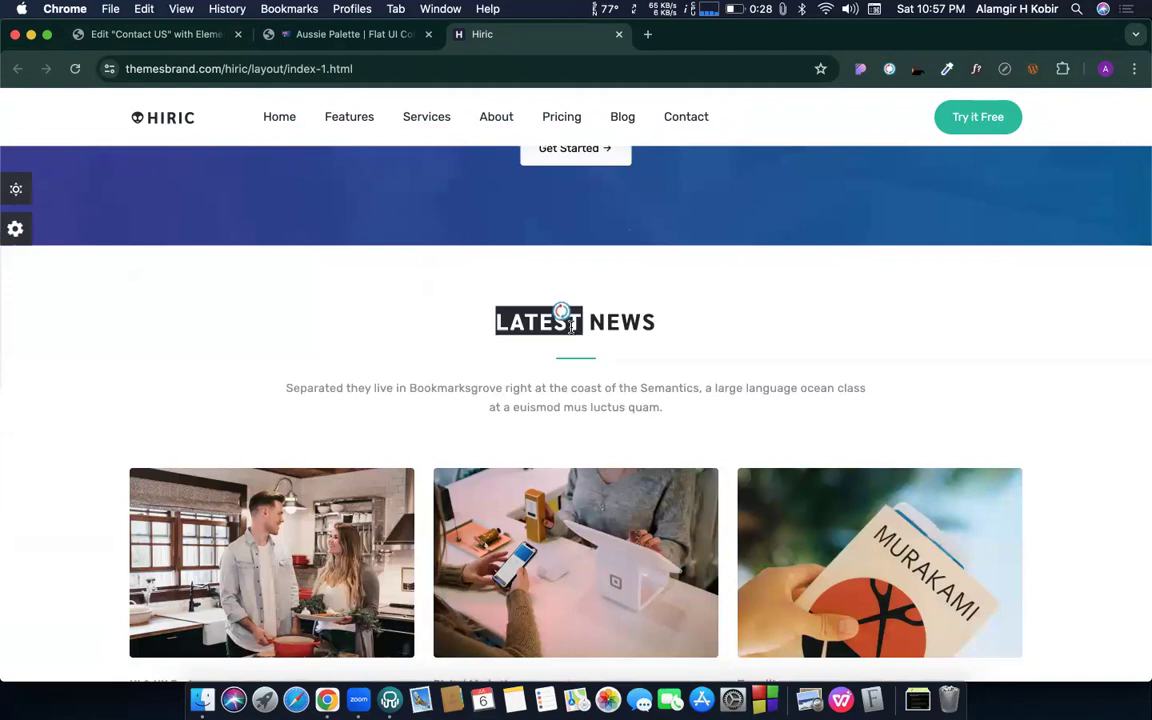
{"action": "scroll", "coordinate": [653, 345], "scroll_direction": "down", "scroll_amount": 10}
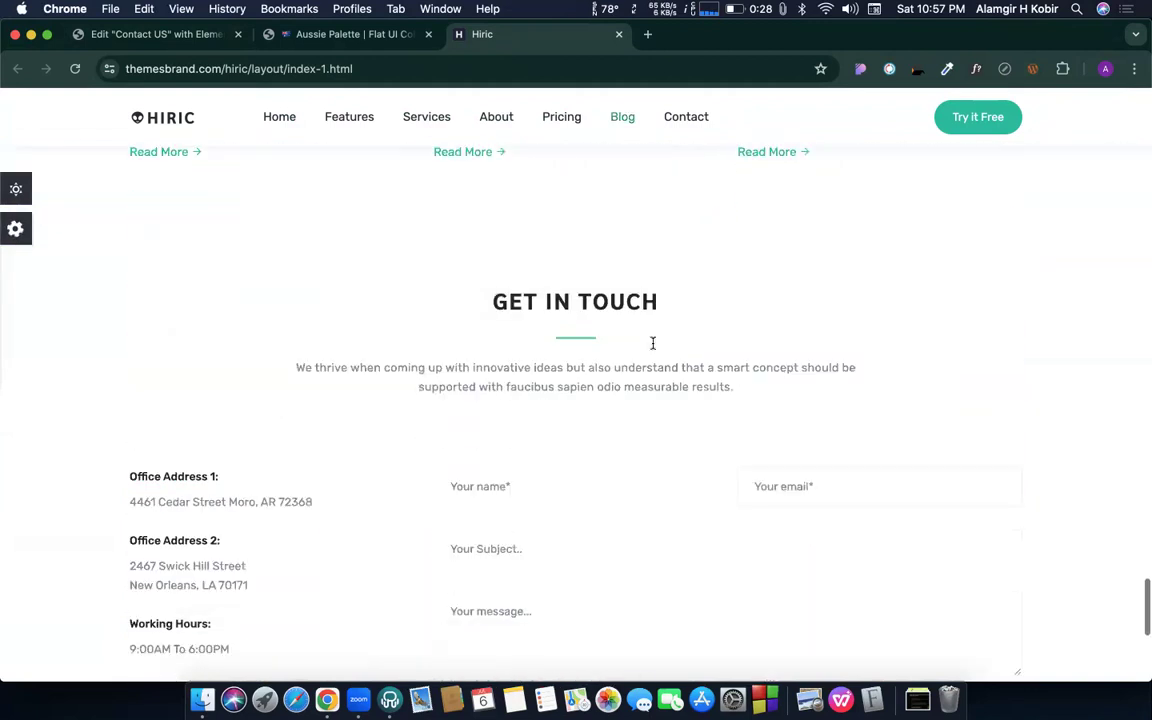
- From the heading's typography globe, go to Manage Global Fonts and edit the Primary font
{"action": "left_click", "coordinate": [174, 37]}
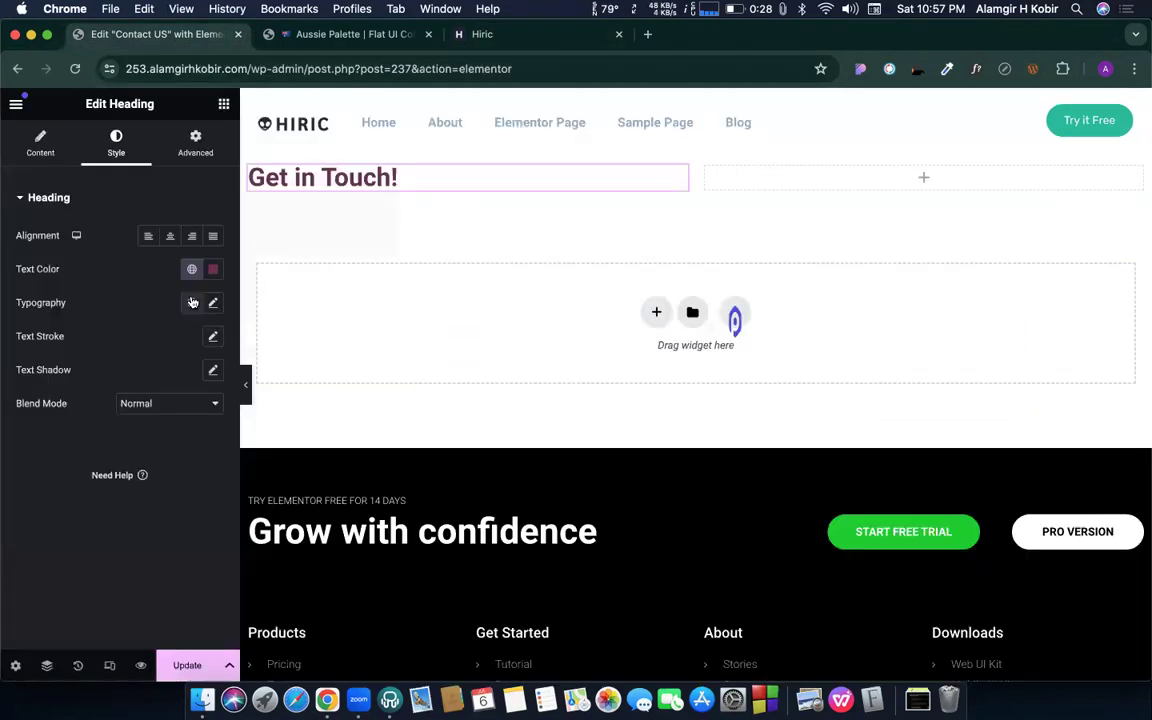
{"action": "left_click", "coordinate": [193, 302]}
{"action": "left_click", "coordinate": [211, 334]}
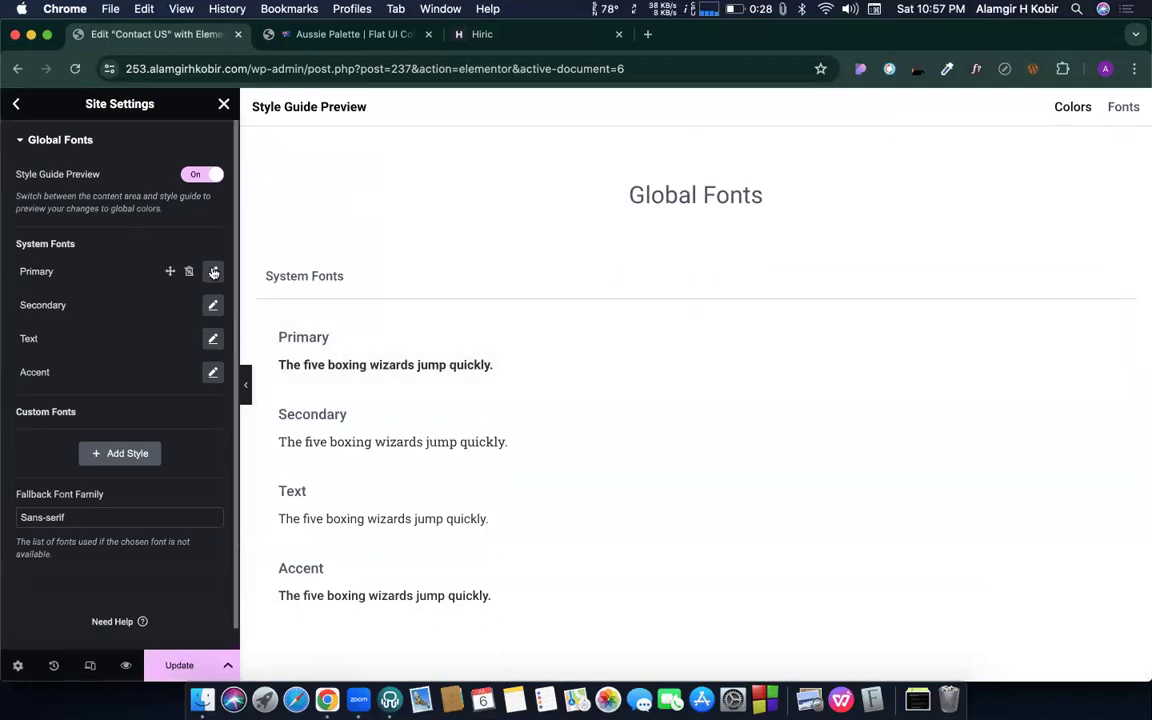
{"action": "left_click", "coordinate": [213, 271]}
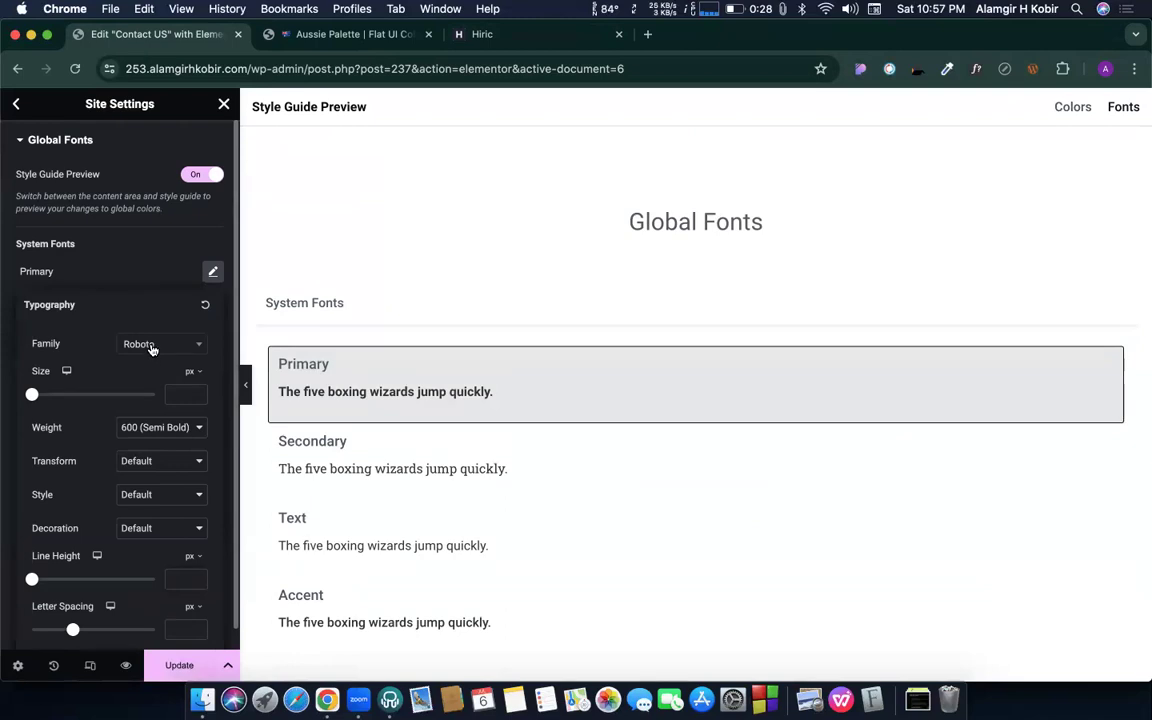
- Search the font family list and choose Lato for the Primary font
{"action": "left_click", "coordinate": [151, 348]}
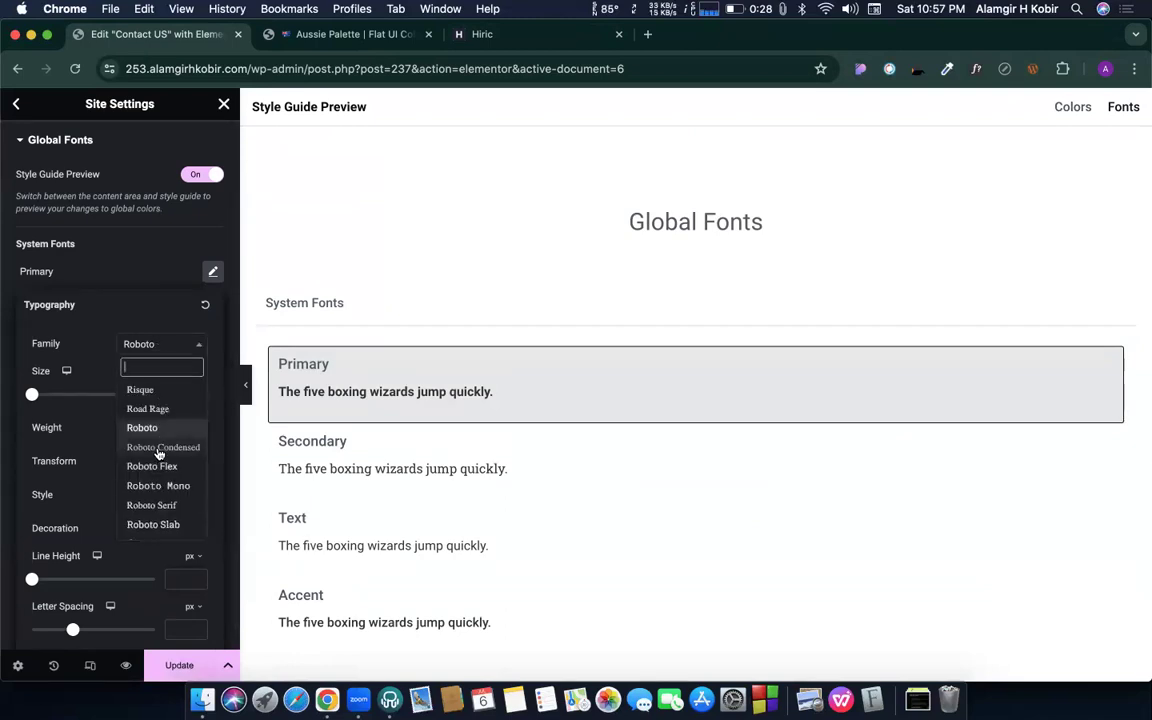
{"action": "scroll", "coordinate": [158, 453], "scroll_direction": "down", "scroll_amount": 1}
{"action": "scroll", "coordinate": [158, 453], "scroll_direction": "down", "scroll_amount": 3}
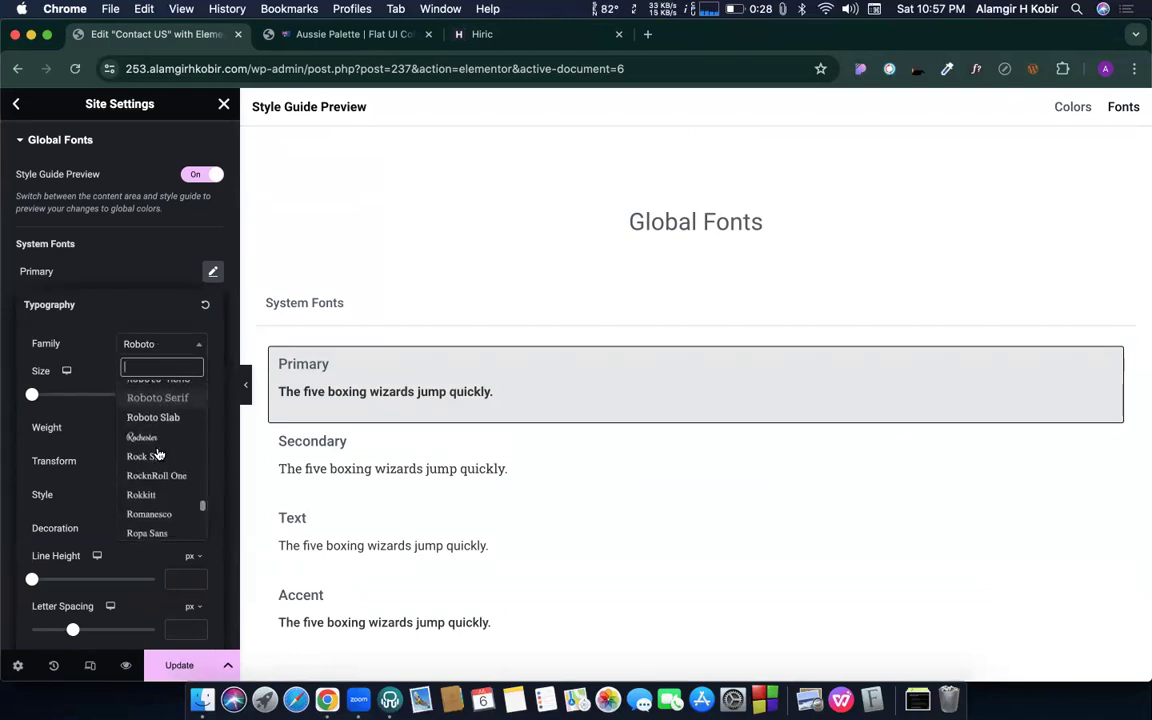
{"action": "scroll", "coordinate": [146, 483], "scroll_direction": "down", "scroll_amount": 1}
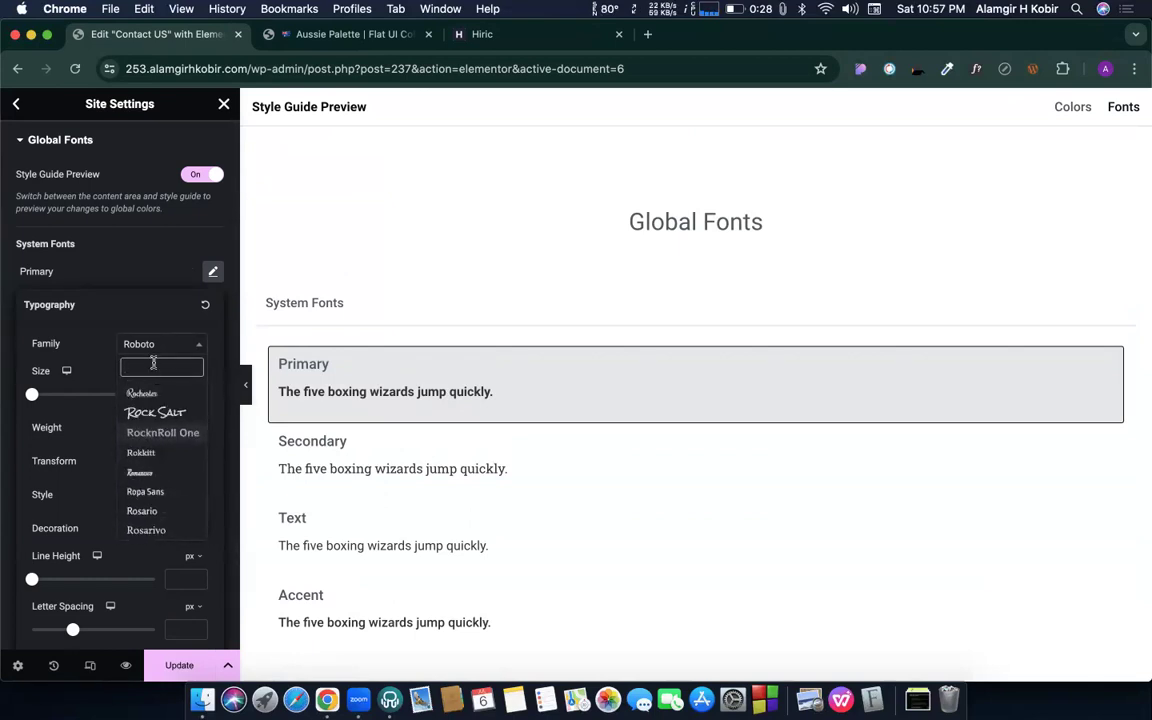
{"action": "type", "text": "l"}
{"action": "key", "text": "BackSpace"}
{"action": "type", "text": "i"}
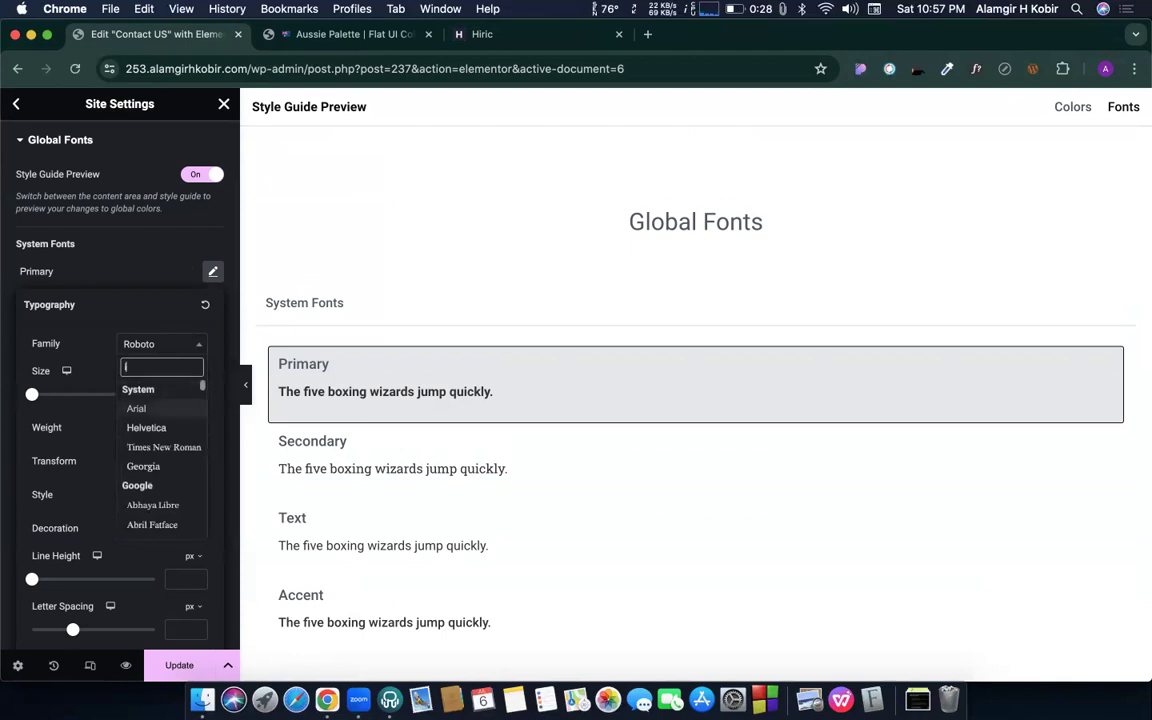
{"action": "type", "text": "mpa"}
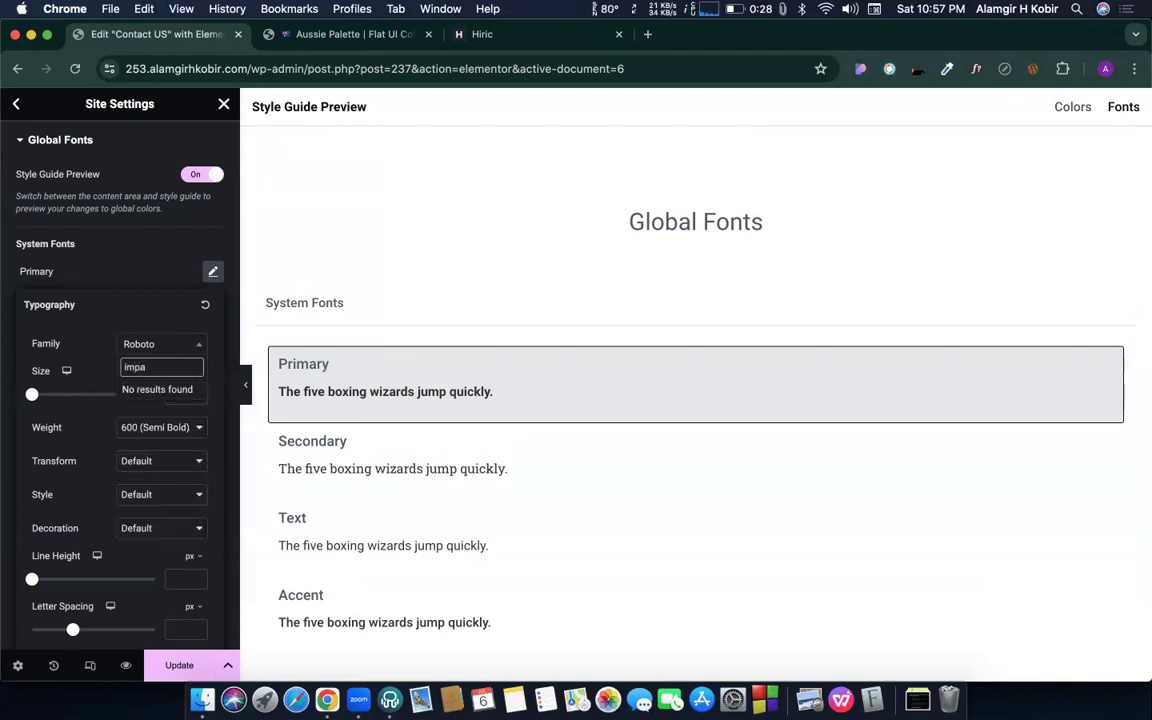
{"action": "key", "text": "BackSpace"}
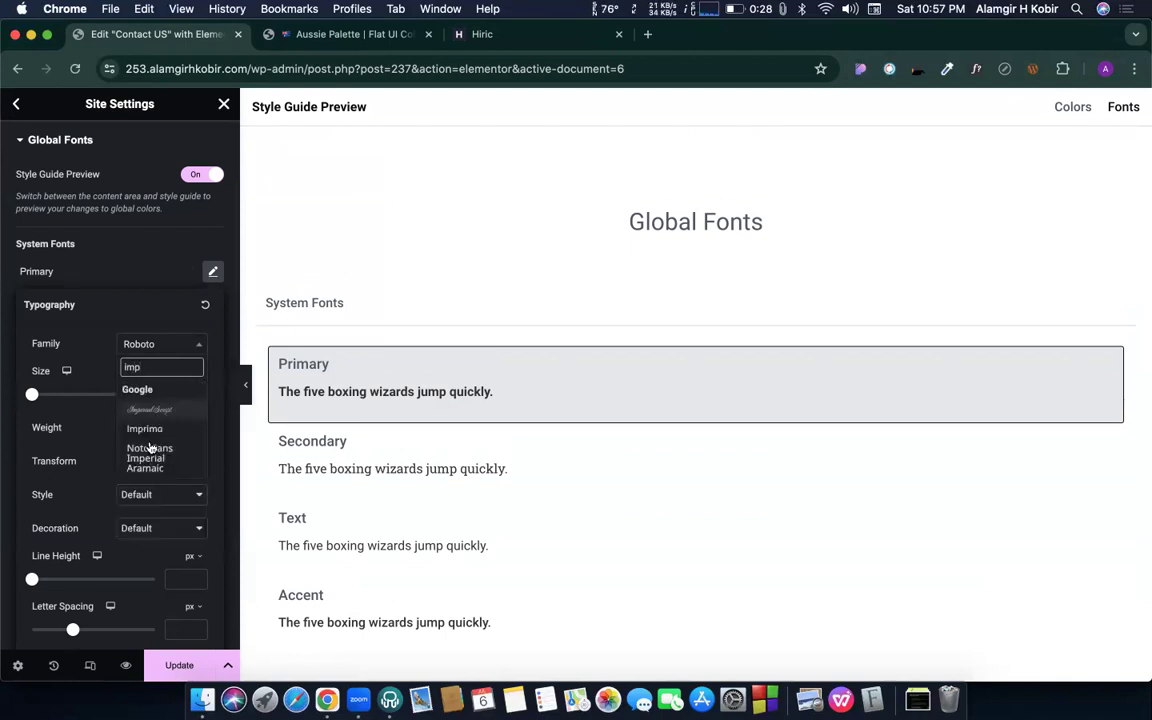
{"action": "key", "text": "BackSpace"}
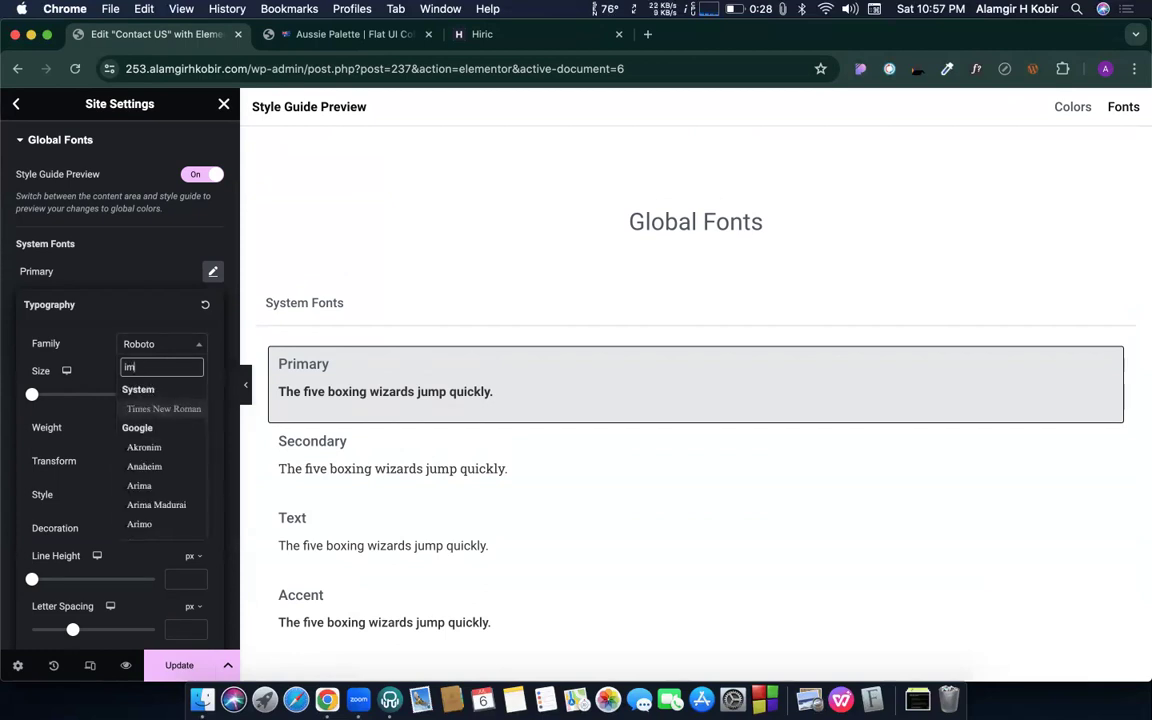
{"action": "key", "text": "BackSpace"}
{"action": "key", "text": "BackSpace"}
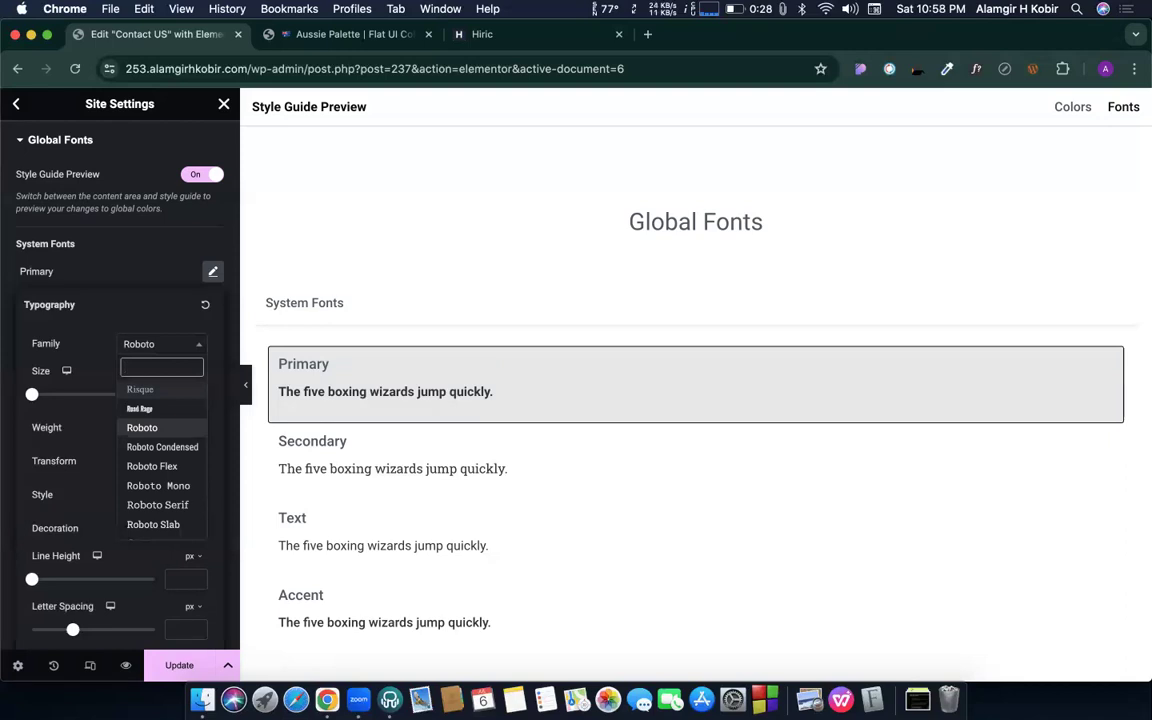
{"action": "type", "text": "lato"}
{"action": "left_click", "coordinate": [137, 409]}
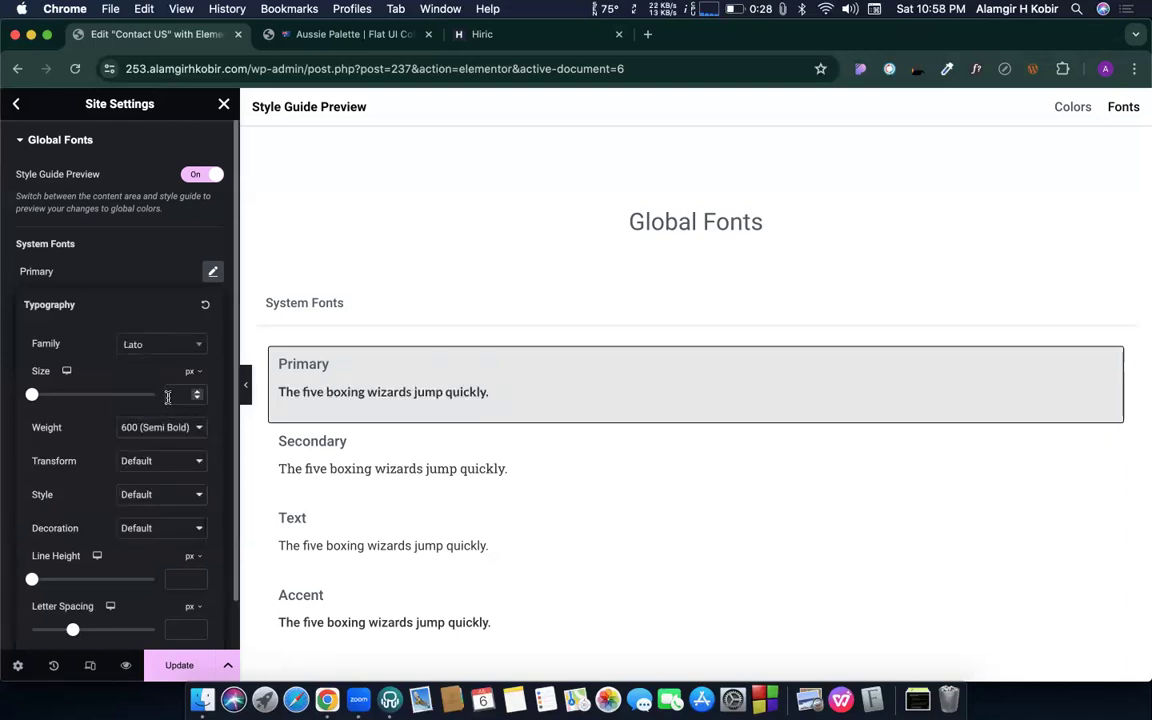
- Set size 42, keep weight 600 Semi Bold, line height 64, and save
{"action": "type", "text": "42"}
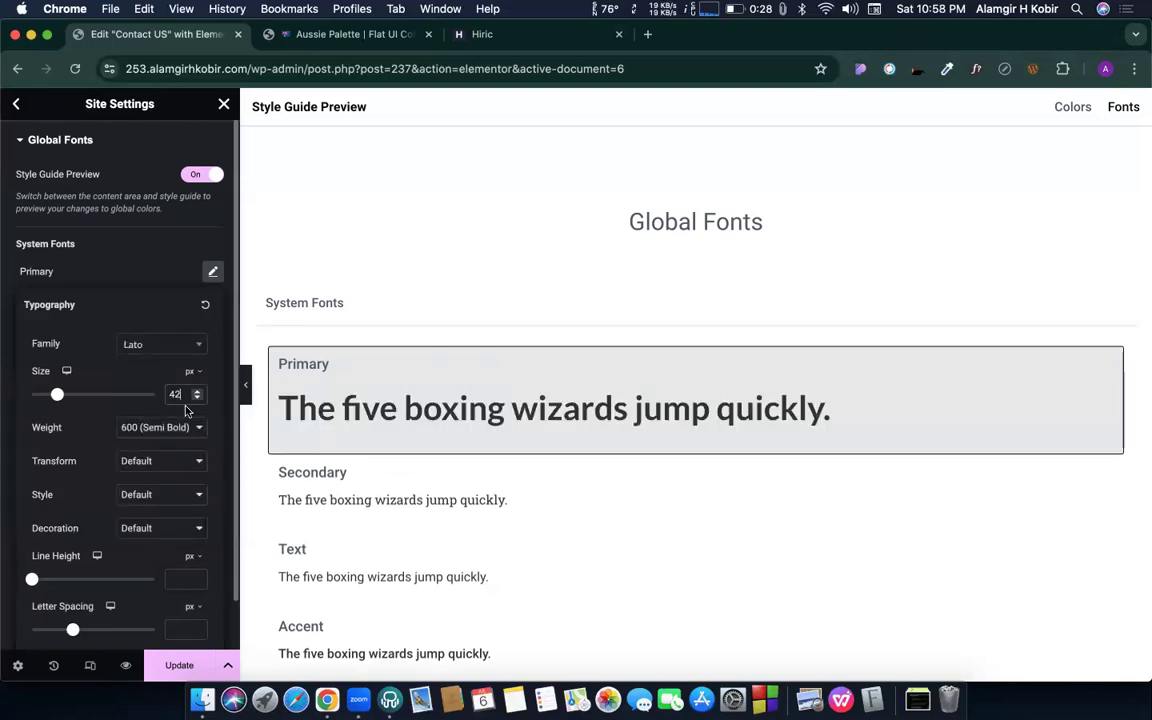
{"action": "left_click", "coordinate": [175, 430]}
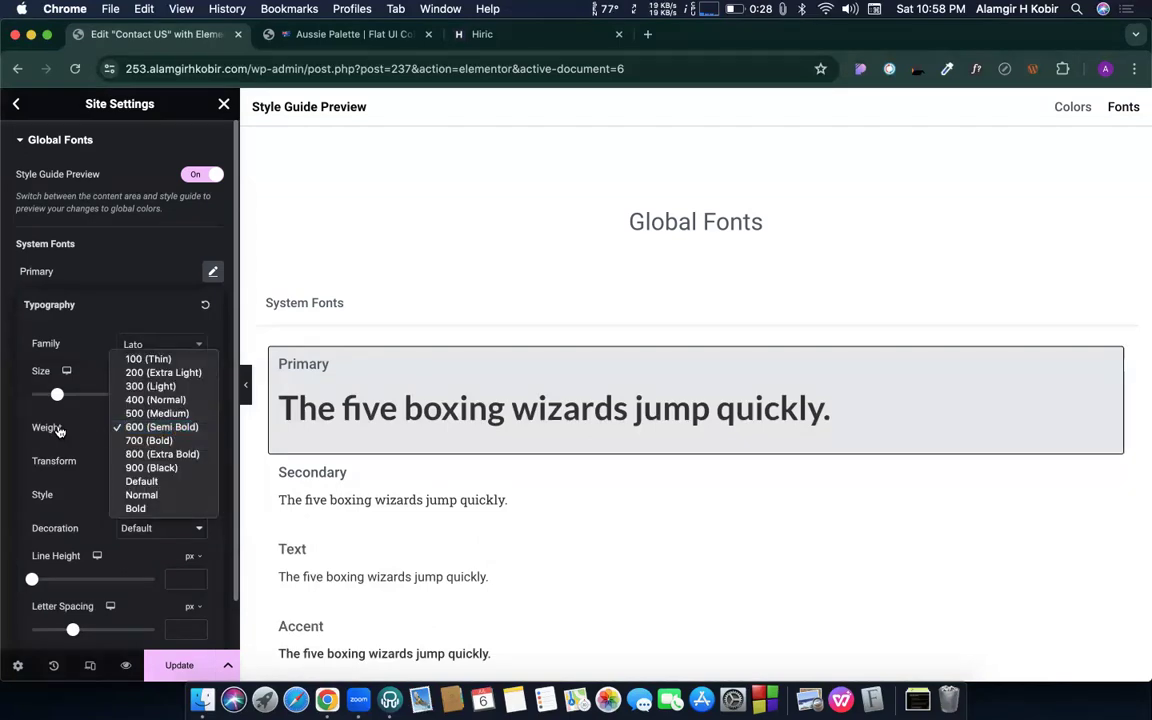
{"action": "left_click", "coordinate": [158, 428]}
{"action": "left_click", "coordinate": [187, 578]}
{"action": "type", "text": "64"}
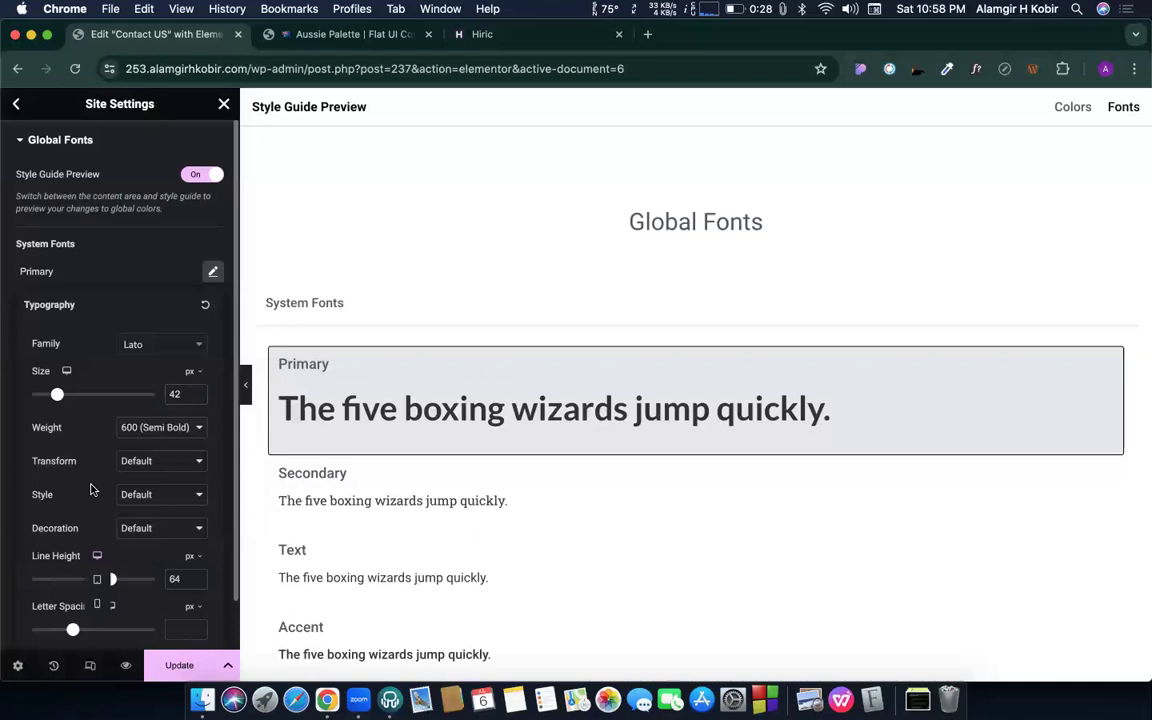
{"action": "left_click", "coordinate": [166, 662]}
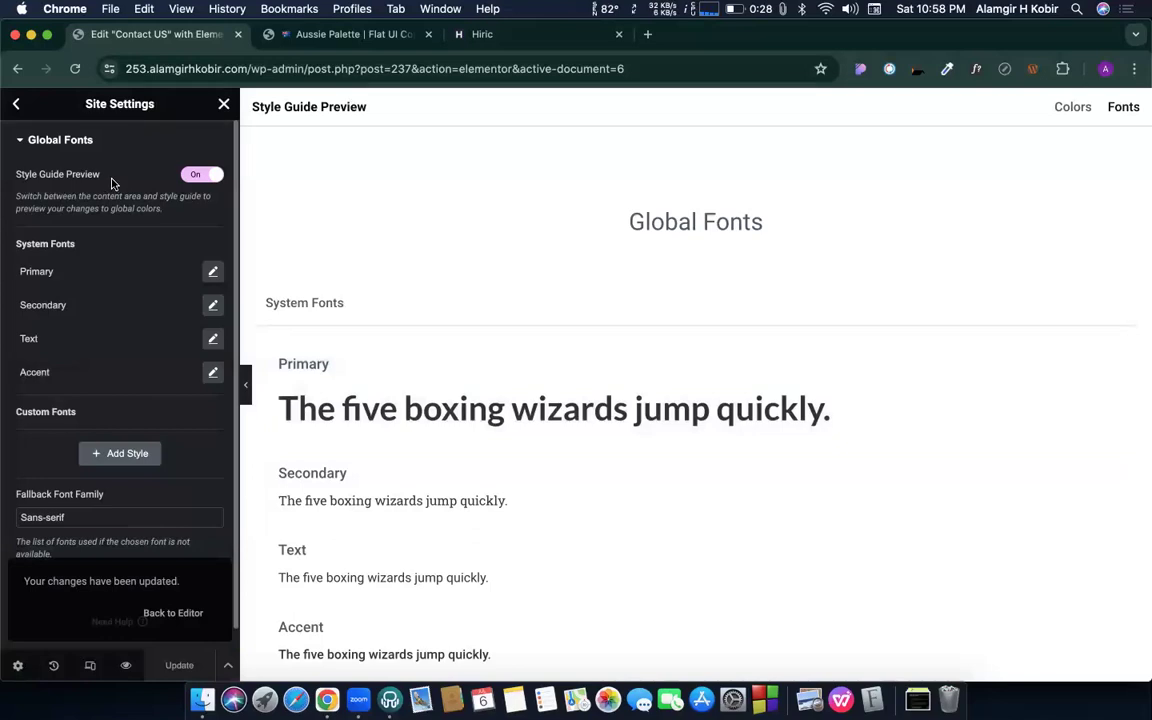
- Go back from Global Fonts and close Site Settings to return to the Contact US editor
{"action": "left_click", "coordinate": [16, 103]}
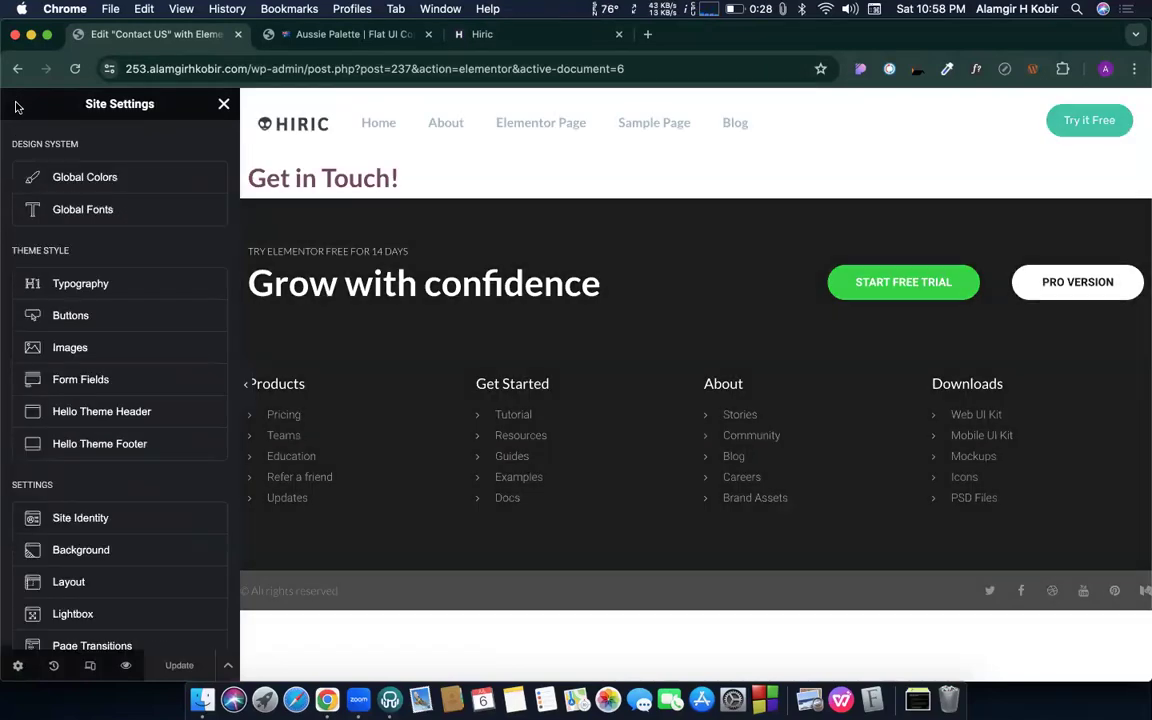
{"action": "left_click", "coordinate": [224, 105]}
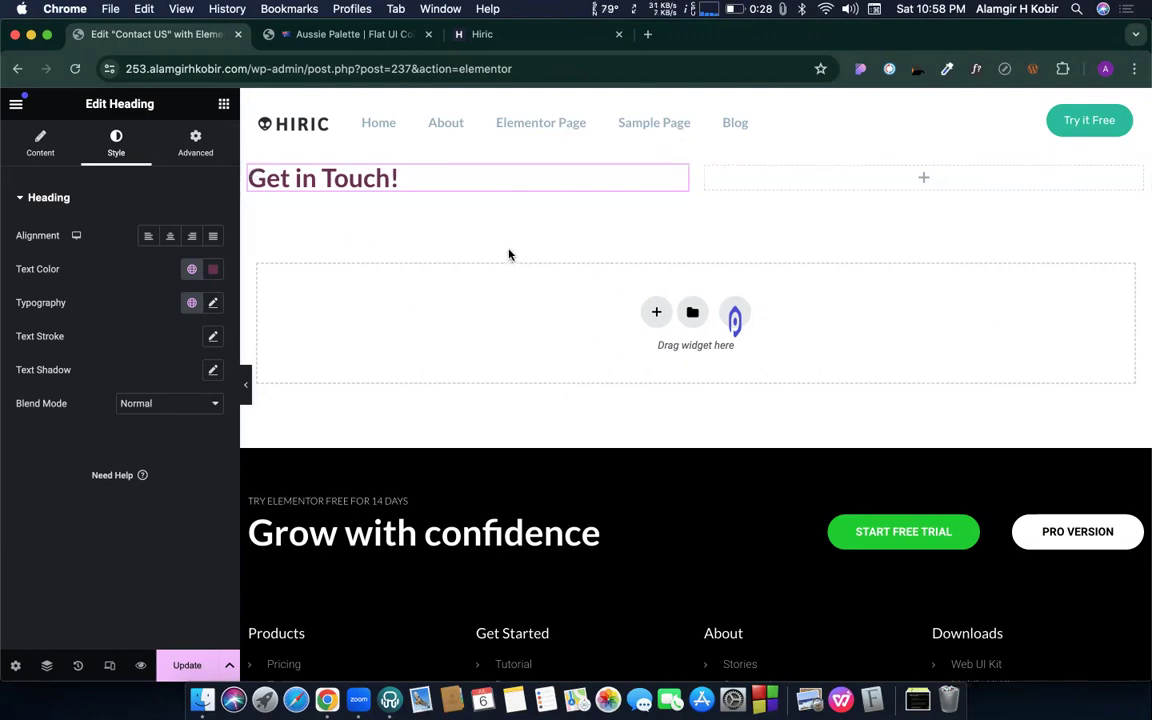
- Add a Text Editor widget in the right column and a Heading widget above Get in Touch!
{"action": "left_click", "coordinate": [224, 104]}
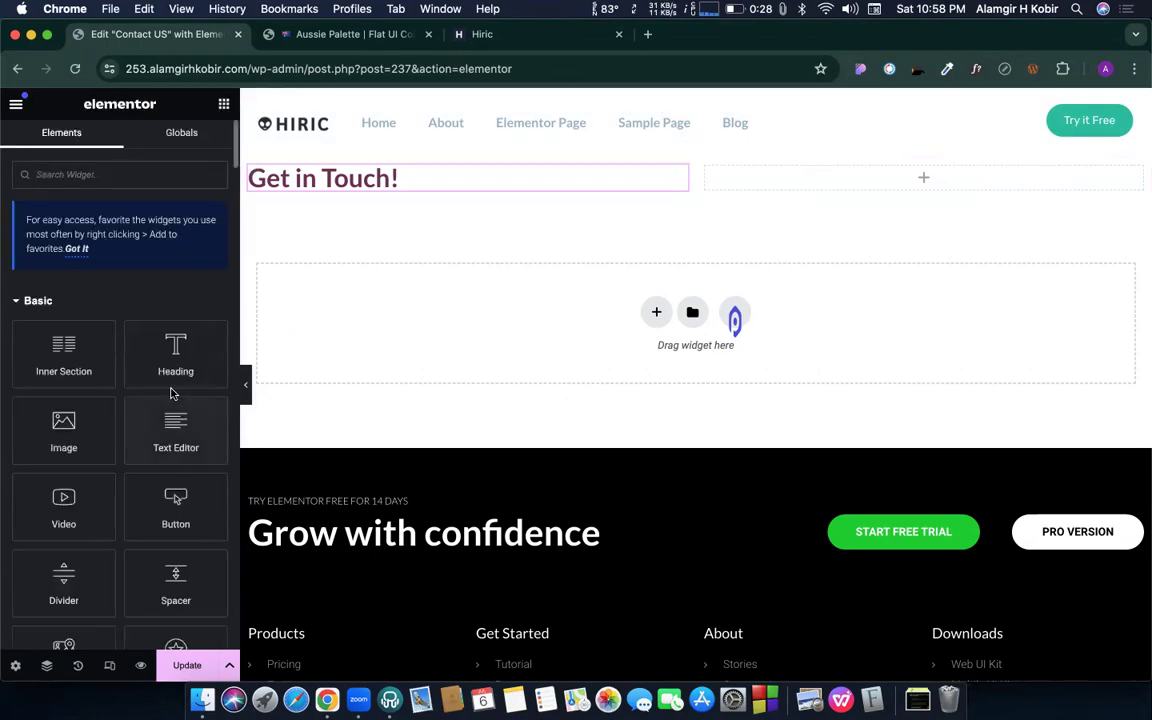
{"action": "left_click_drag", "start_coordinate": [176, 425], "coordinate": [766, 175]}
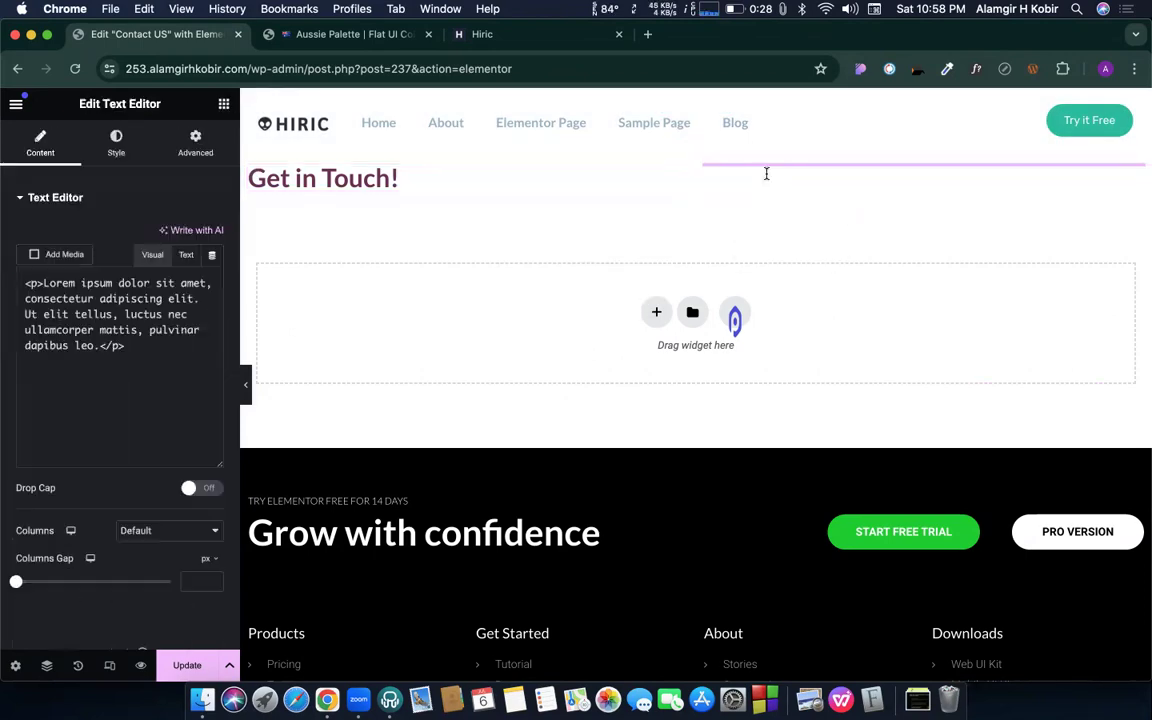
{"action": "left_click", "coordinate": [224, 104]}
{"action": "left_click_drag", "start_coordinate": [172, 348], "coordinate": [366, 180]}
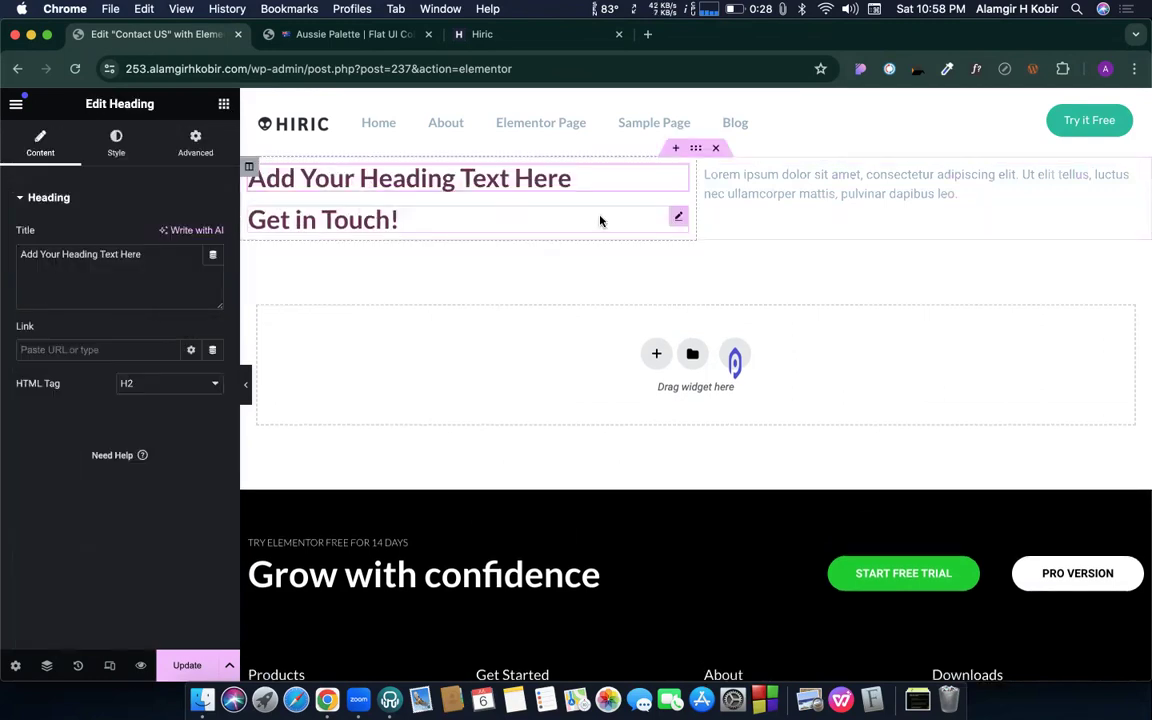
{"action": "left_click", "coordinate": [679, 219]}
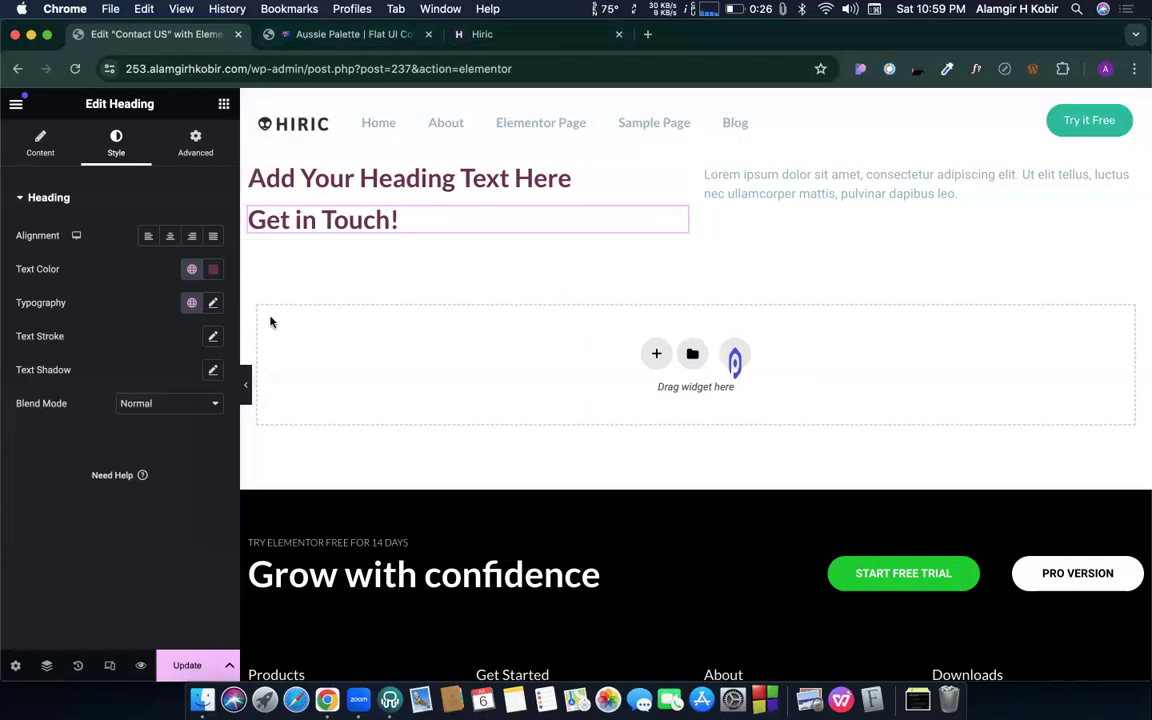
- Apply the Primary global font to the Get in Touch! heading and review its typography values
{"action": "left_click", "coordinate": [191, 303]}
{"action": "left_click", "coordinate": [60, 385]}
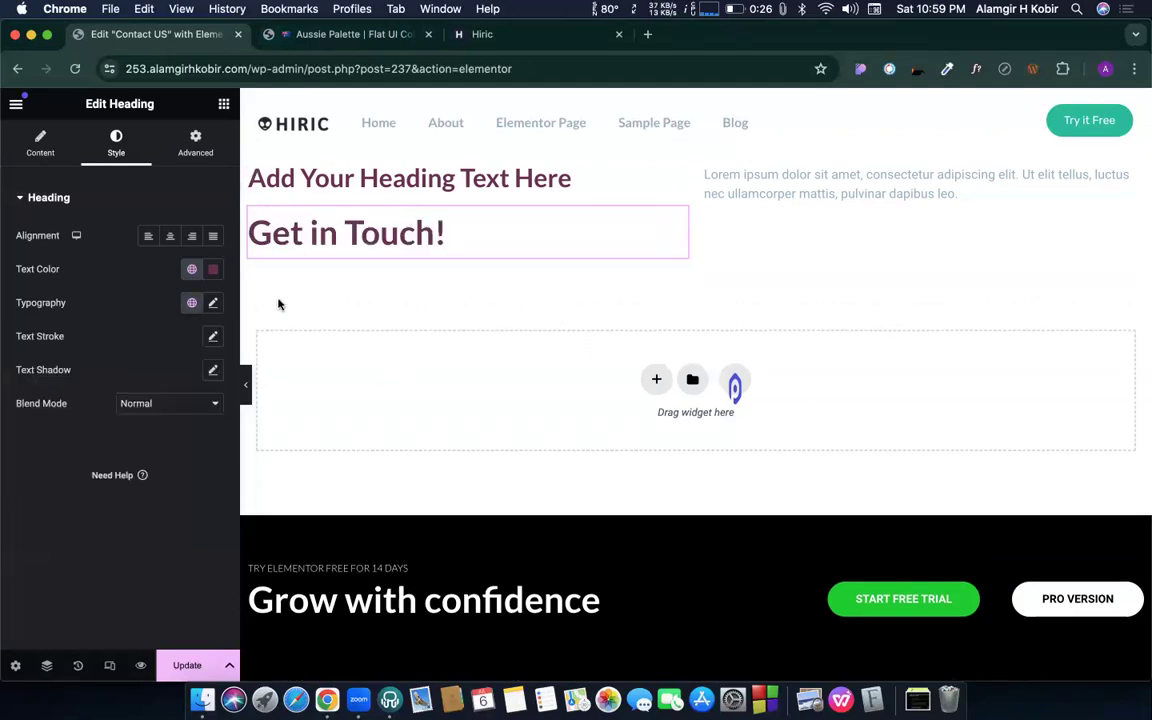
{"action": "left_click", "coordinate": [214, 303]}
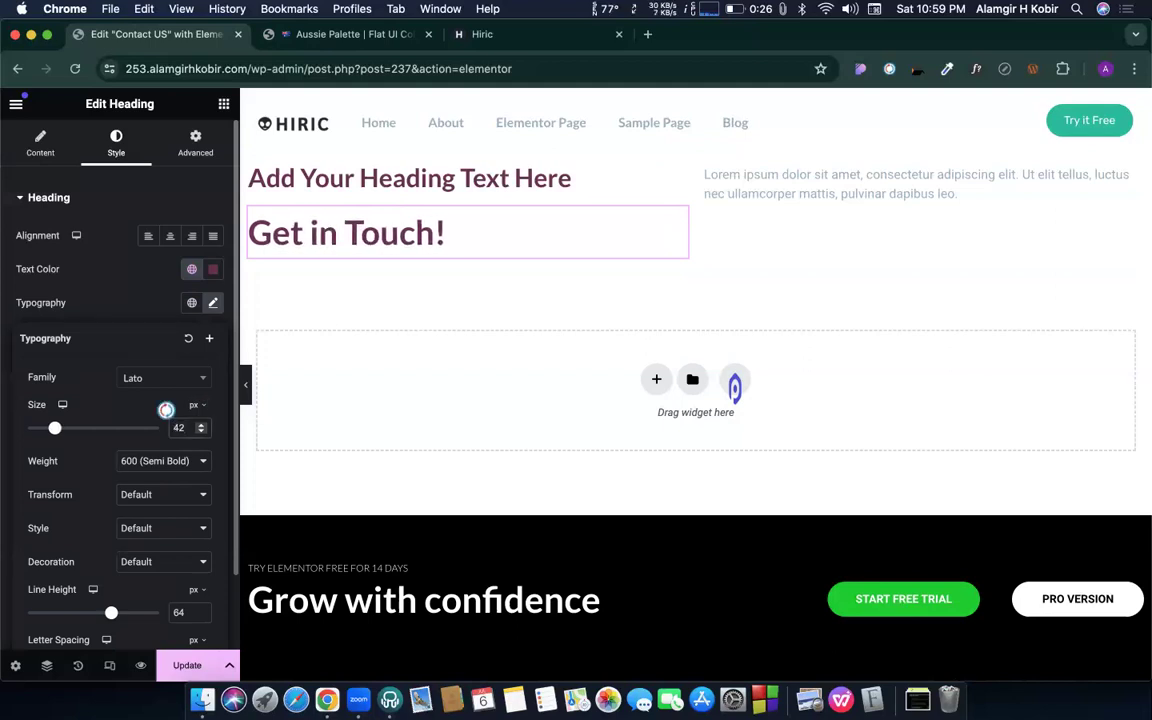
{"action": "left_click", "coordinate": [164, 303]}
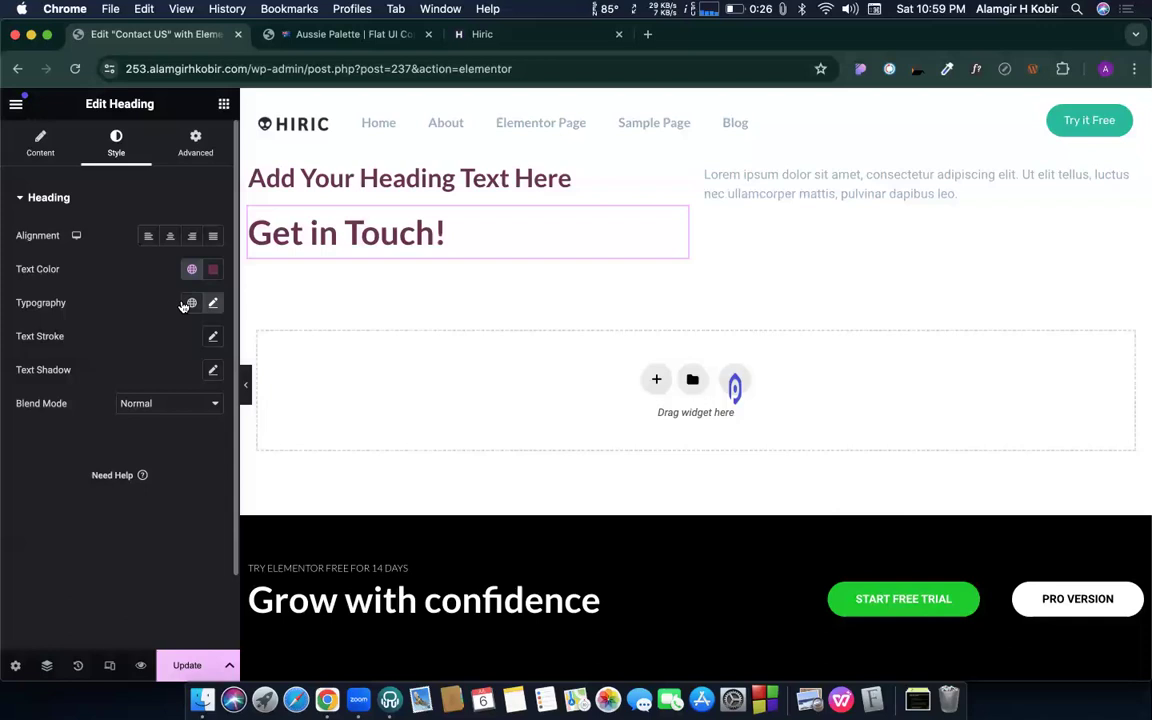
{"action": "left_click", "coordinate": [189, 303]}
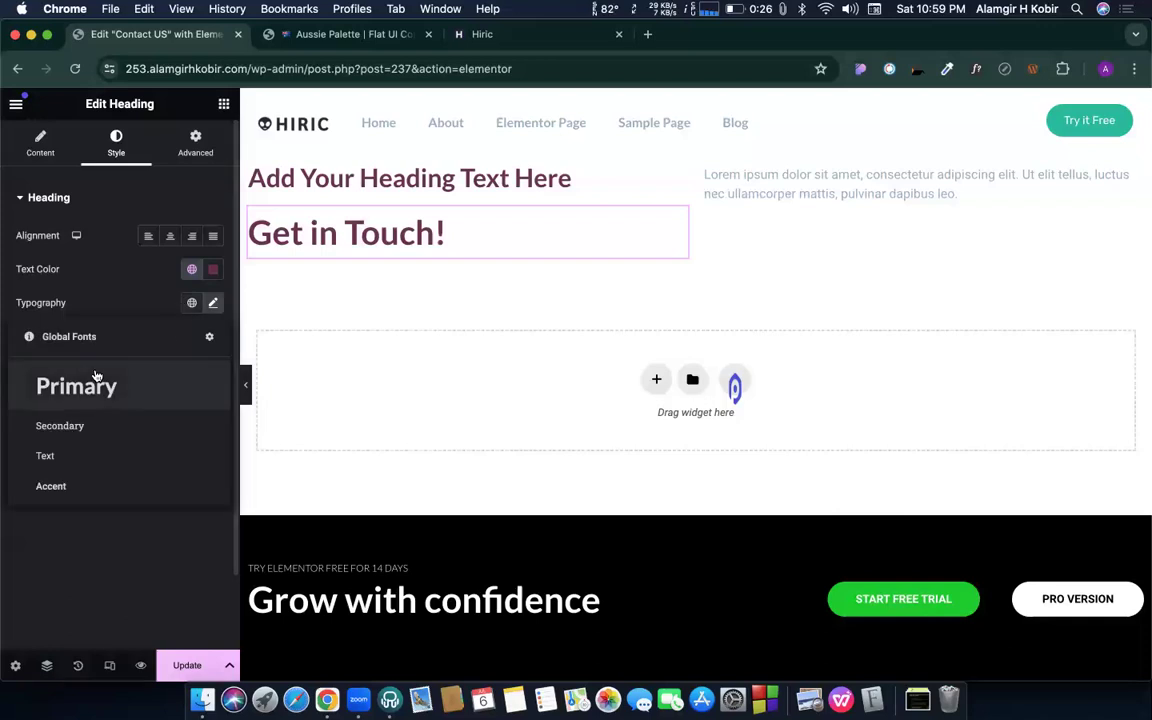
{"action": "left_click", "coordinate": [582, 162]}
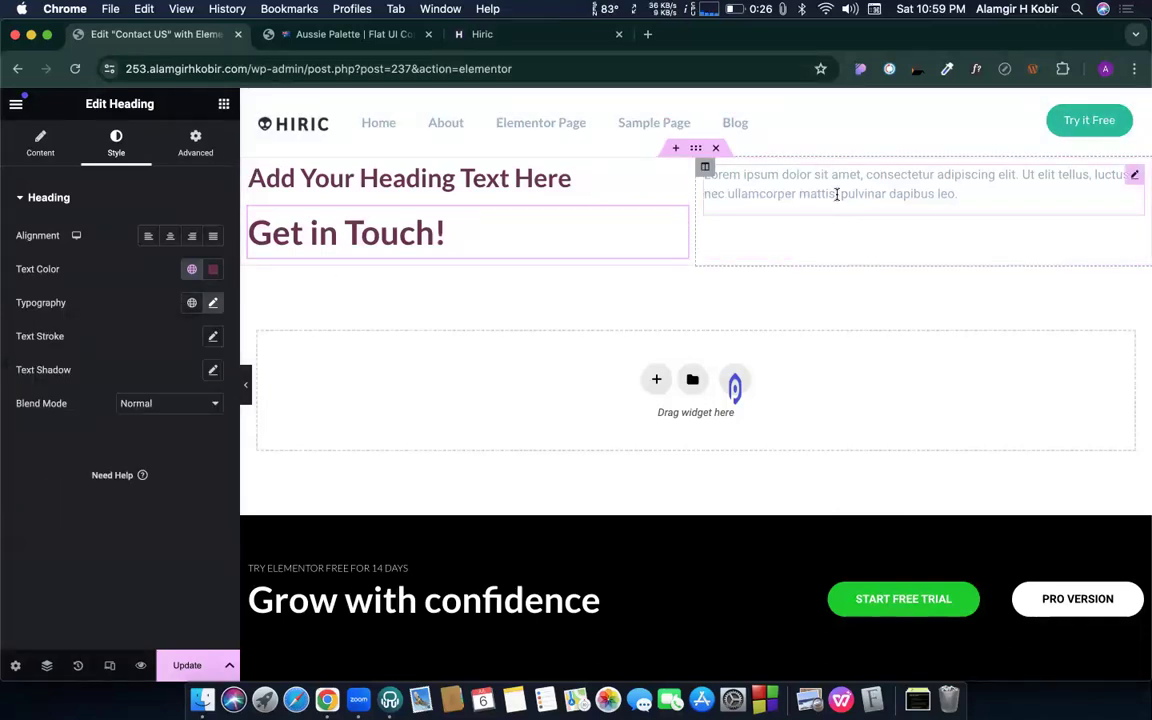
- Apply the Text global font to the lorem ipsum paragraph
{"action": "left_click", "coordinate": [1109, 208]}
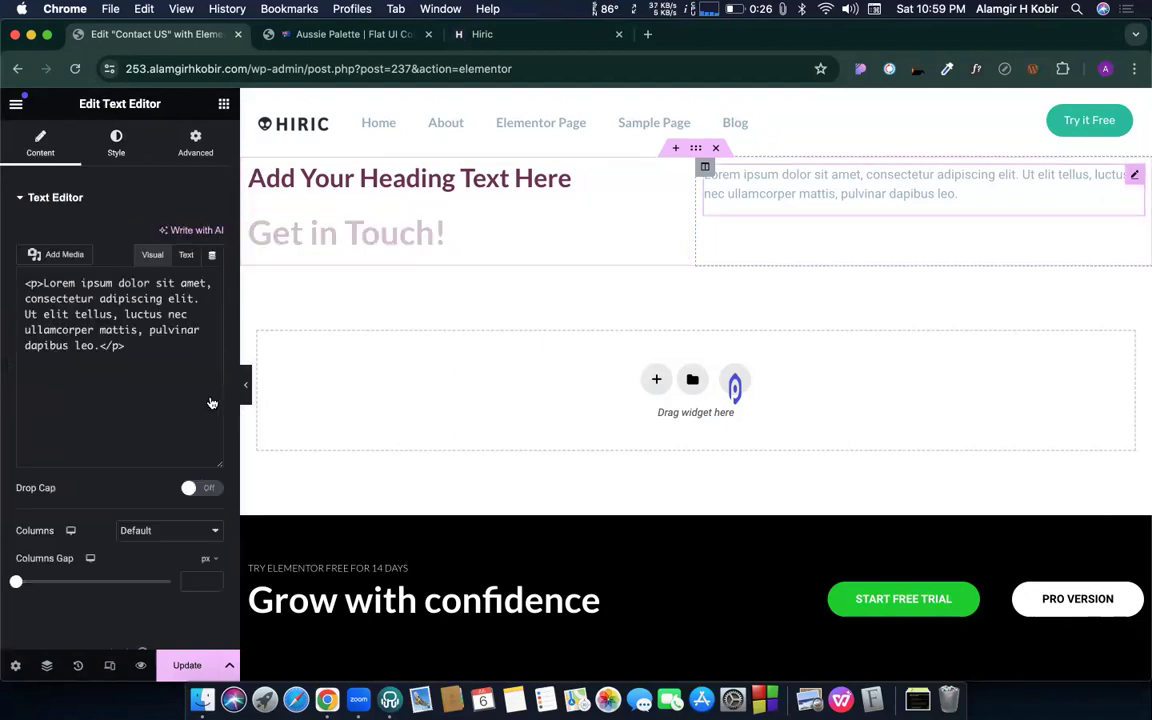
{"action": "left_click", "coordinate": [117, 148]}
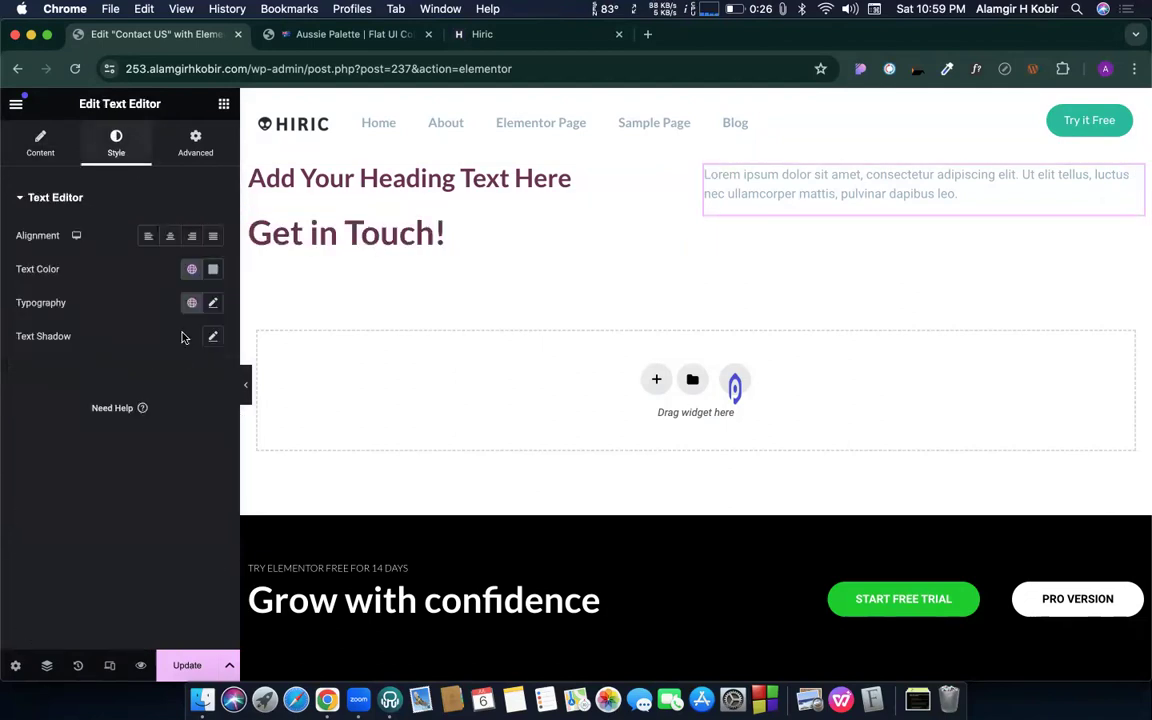
{"action": "left_click", "coordinate": [191, 302]}
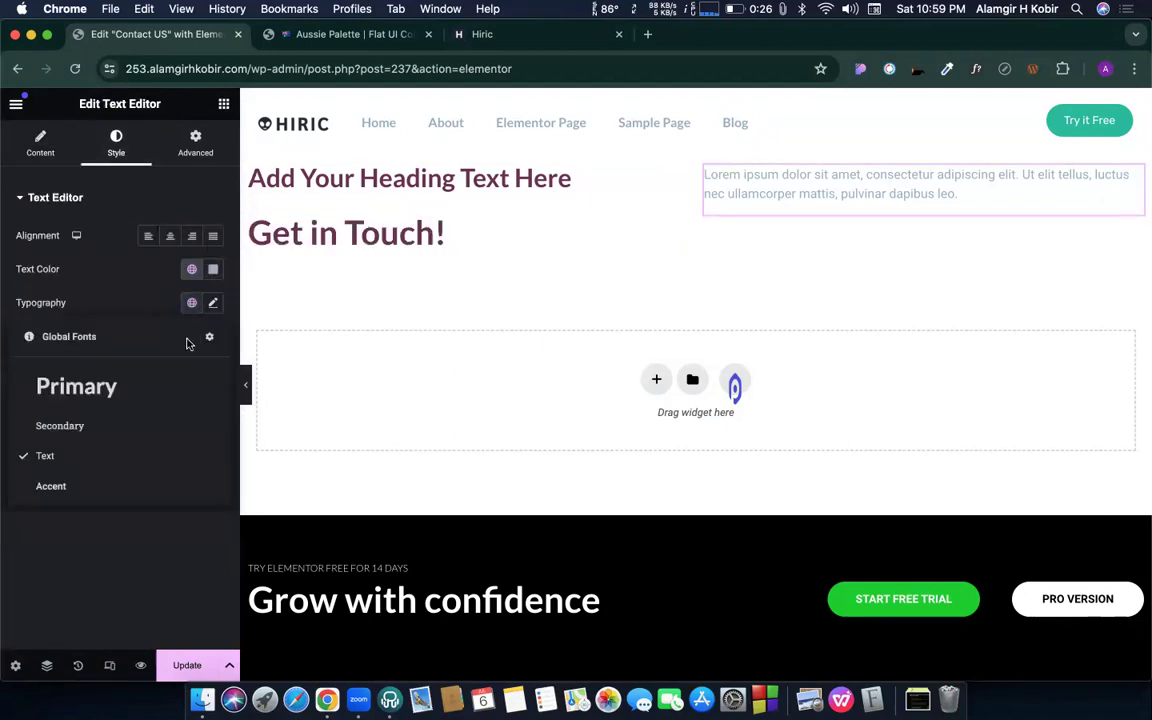
{"action": "left_click", "coordinate": [44, 457]}
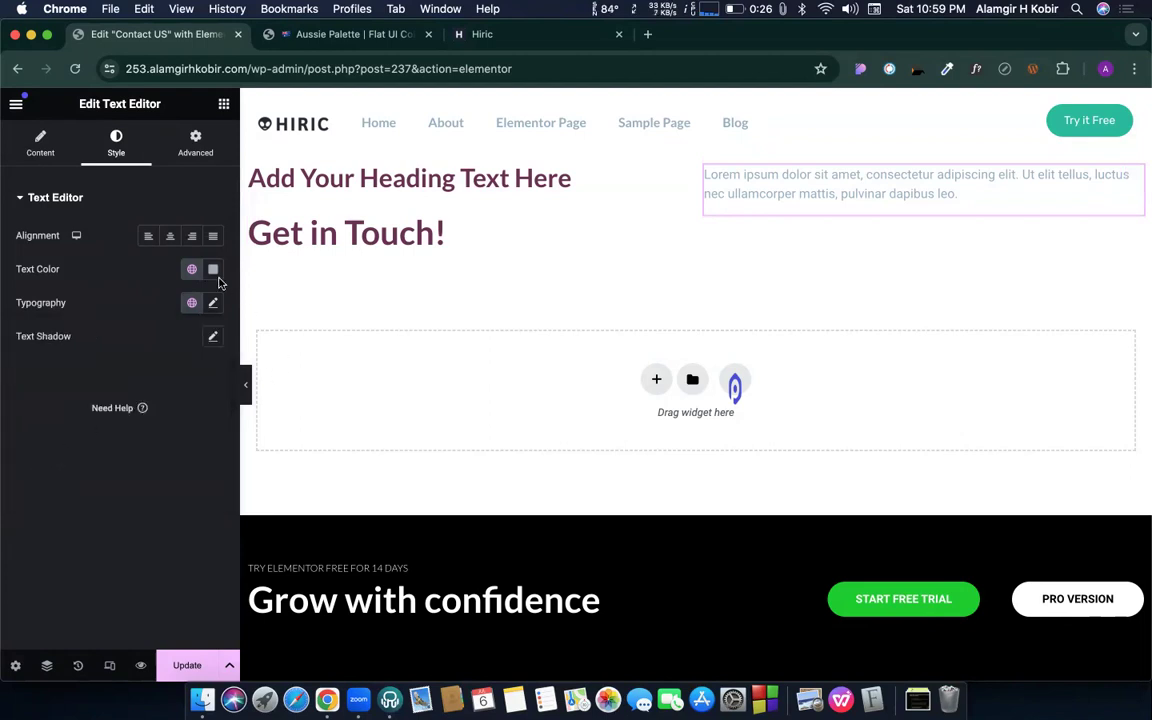
{"action": "left_click", "coordinate": [193, 302]}
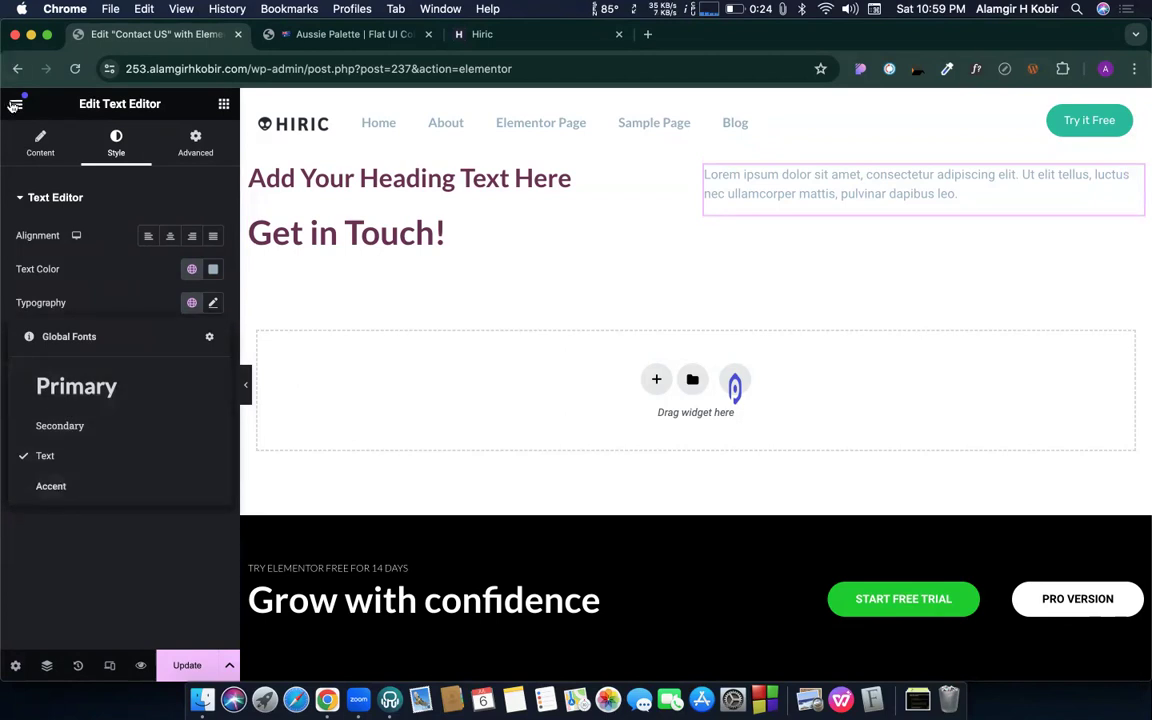
- In Global Fonts, add a new custom font style named 'my font 1'
{"action": "left_click", "coordinate": [209, 336]}
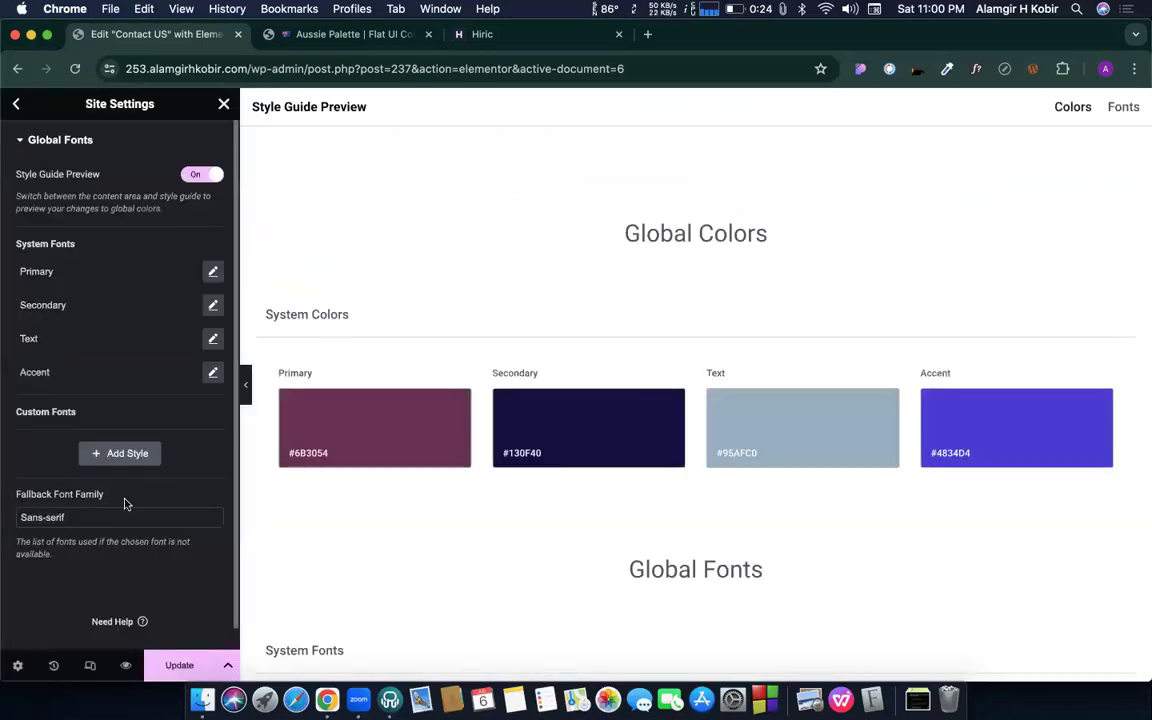
{"action": "left_click", "coordinate": [123, 453]}
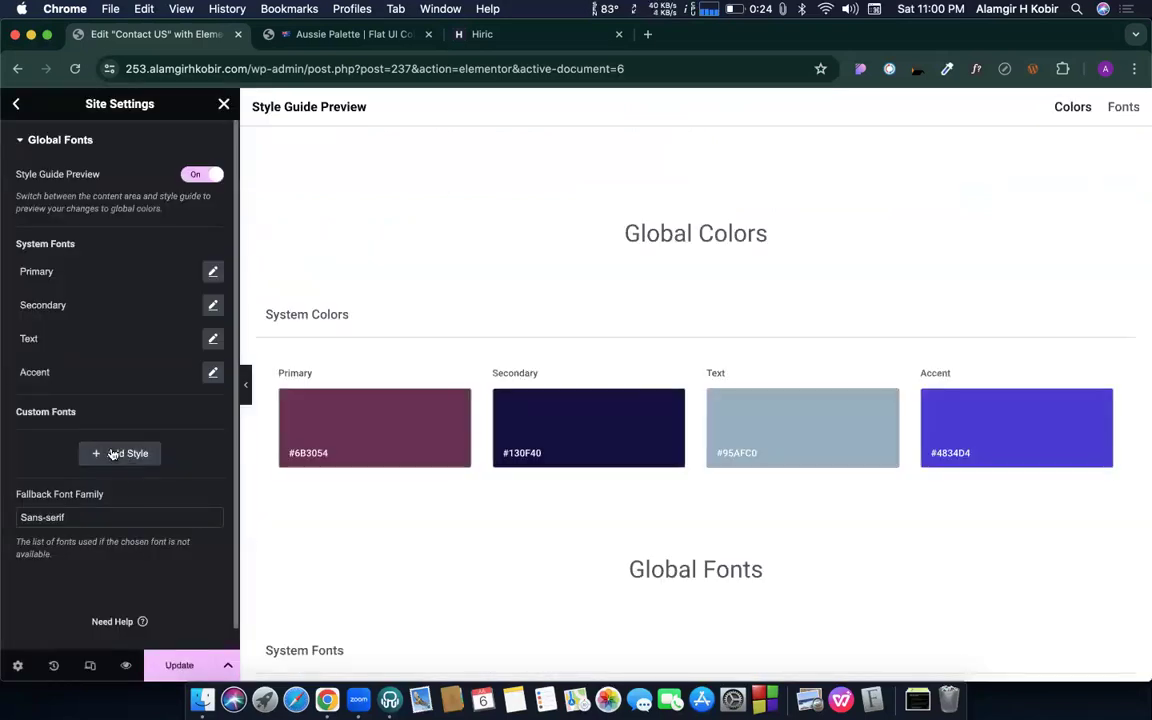
{"action": "left_click", "coordinate": [55, 438]}
{"action": "type", "text": "m"}
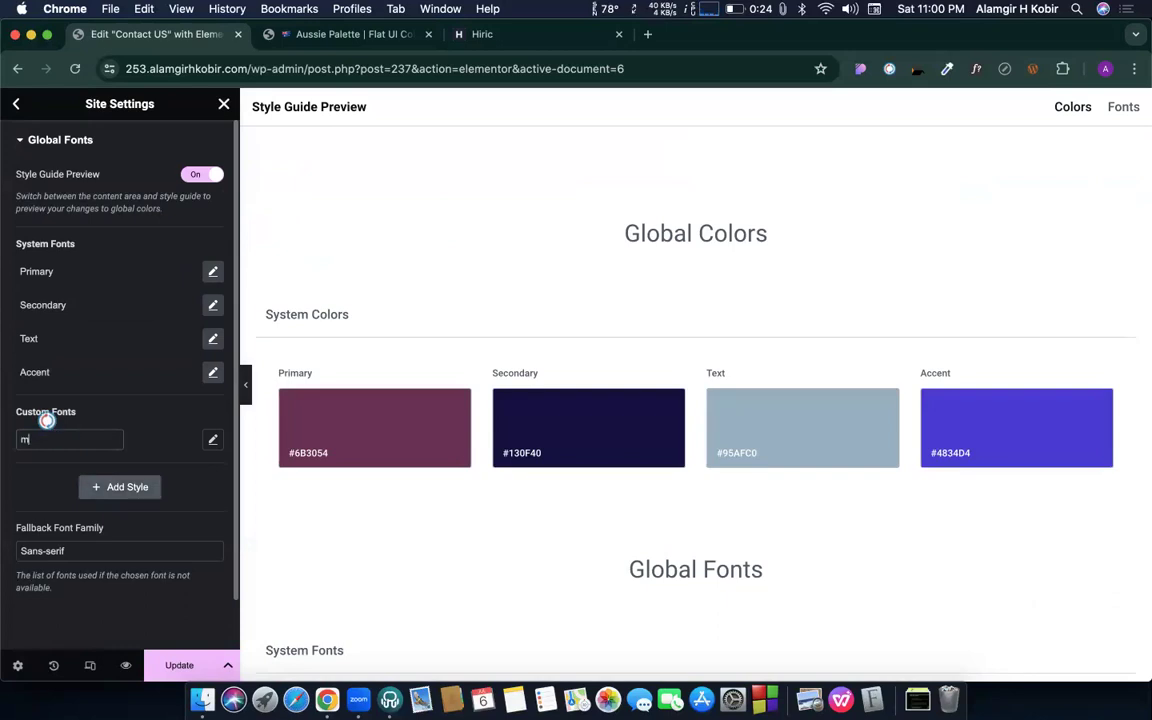
{"action": "type", "text": "y font 1"}
{"action": "key", "text": "Return"}
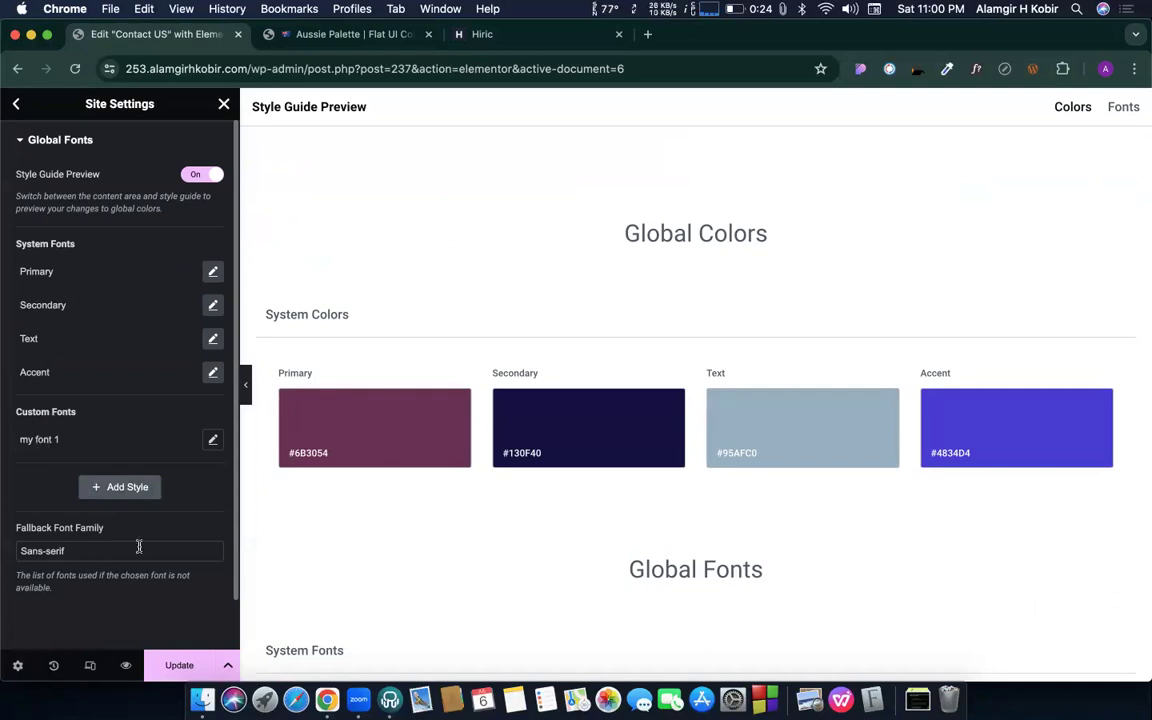
- Set my font 1 to Helvetica at 24 px, adjust its line height, and save
{"action": "left_click", "coordinate": [212, 440]}
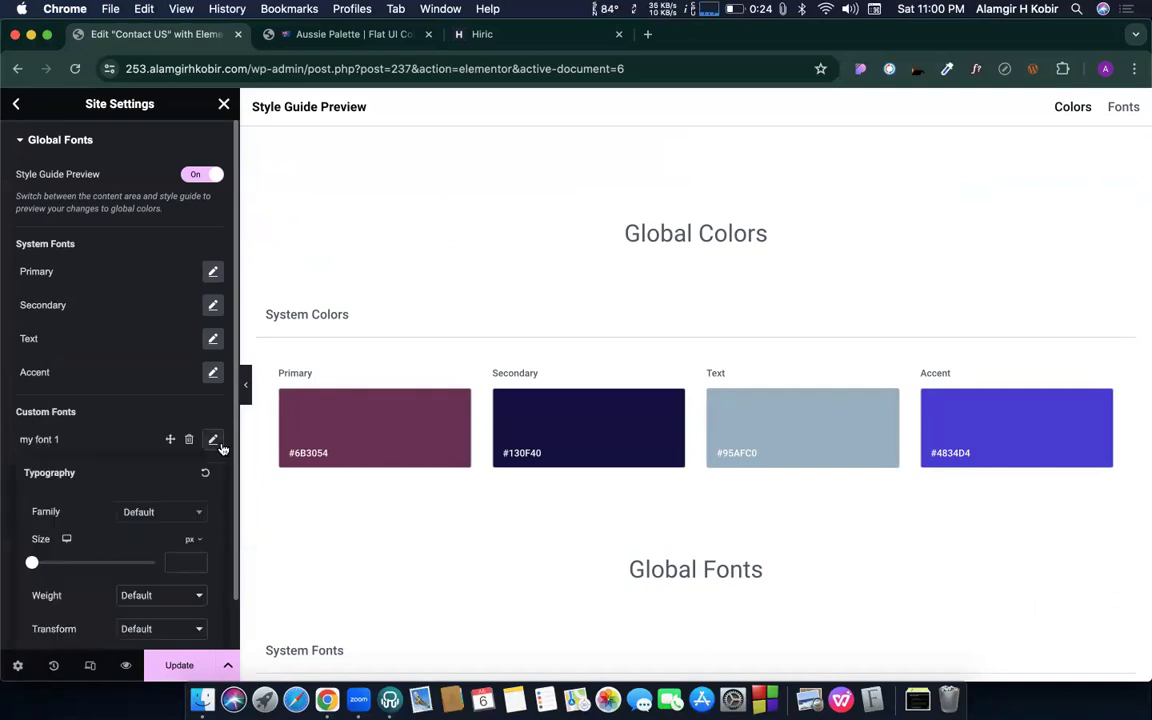
{"action": "left_click", "coordinate": [176, 514]}
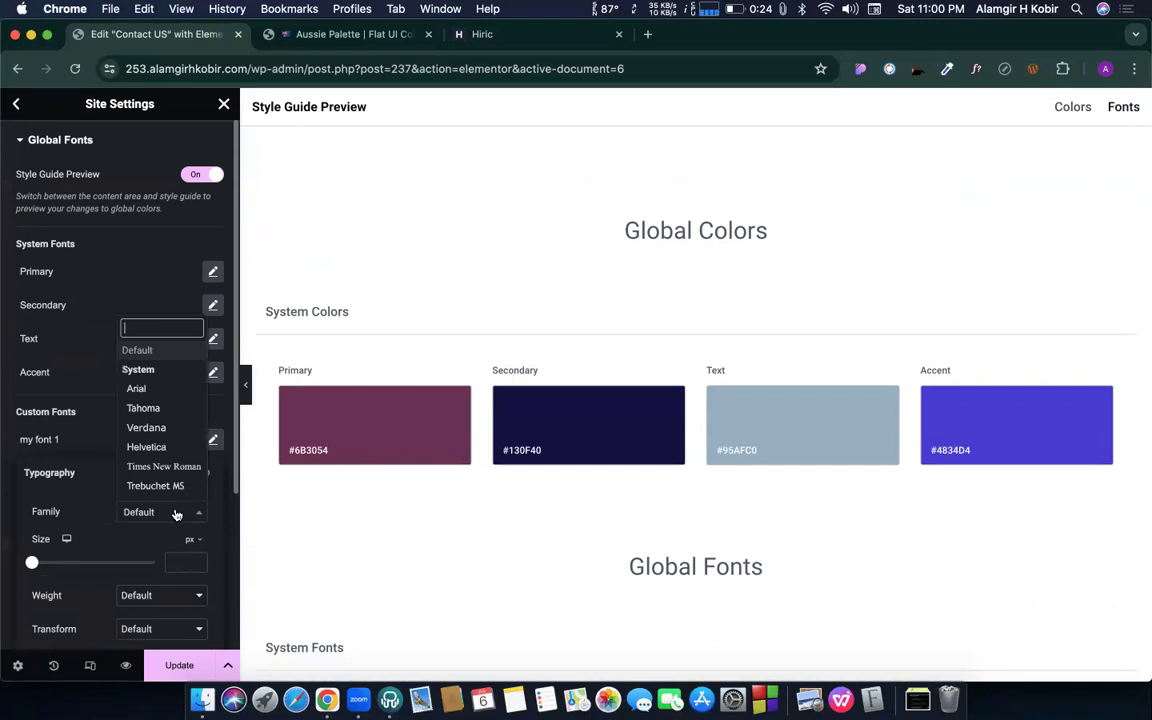
{"action": "left_click", "coordinate": [158, 449]}
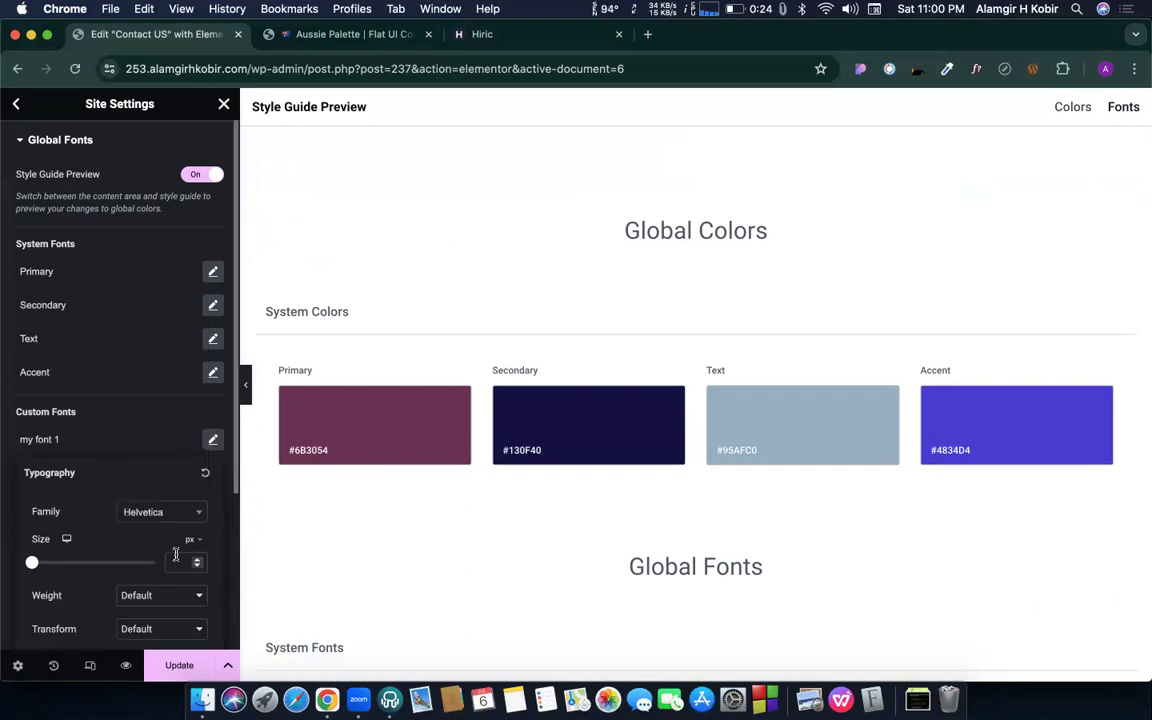
{"action": "left_click", "coordinate": [176, 558]}
{"action": "type", "text": "24"}
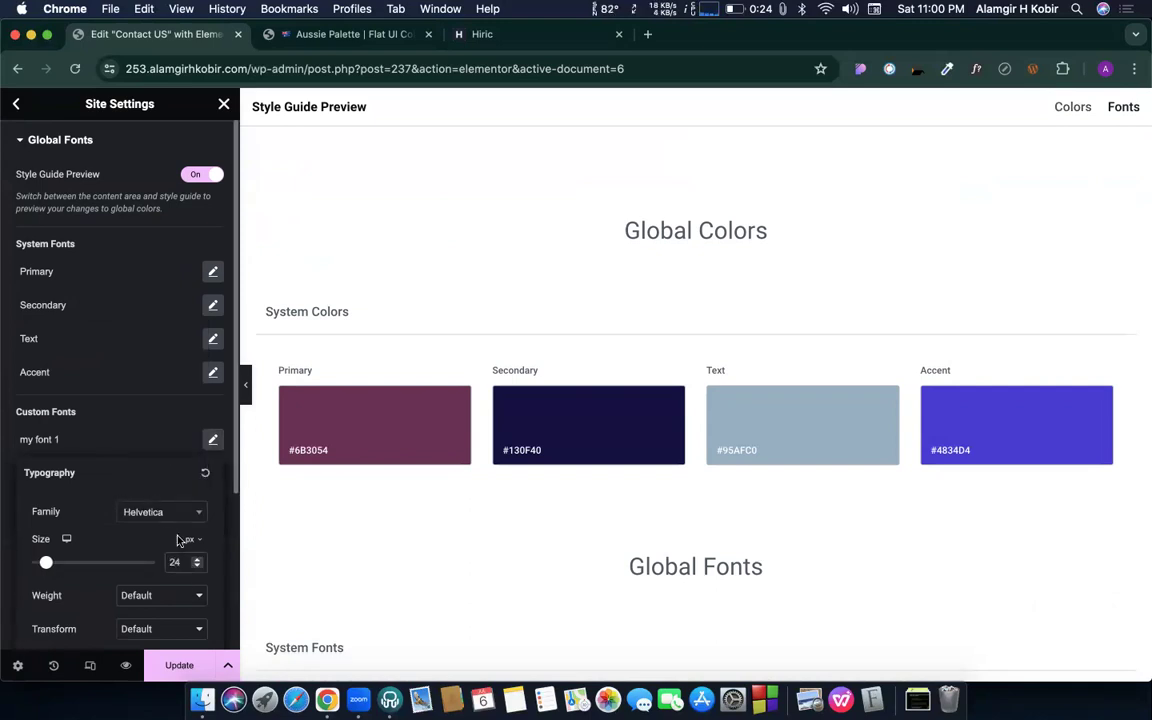
{"action": "scroll", "coordinate": [180, 560], "scroll_direction": "down", "scroll_amount": 4}
{"action": "left_click", "coordinate": [187, 580]}
{"action": "type", "text": "37"}
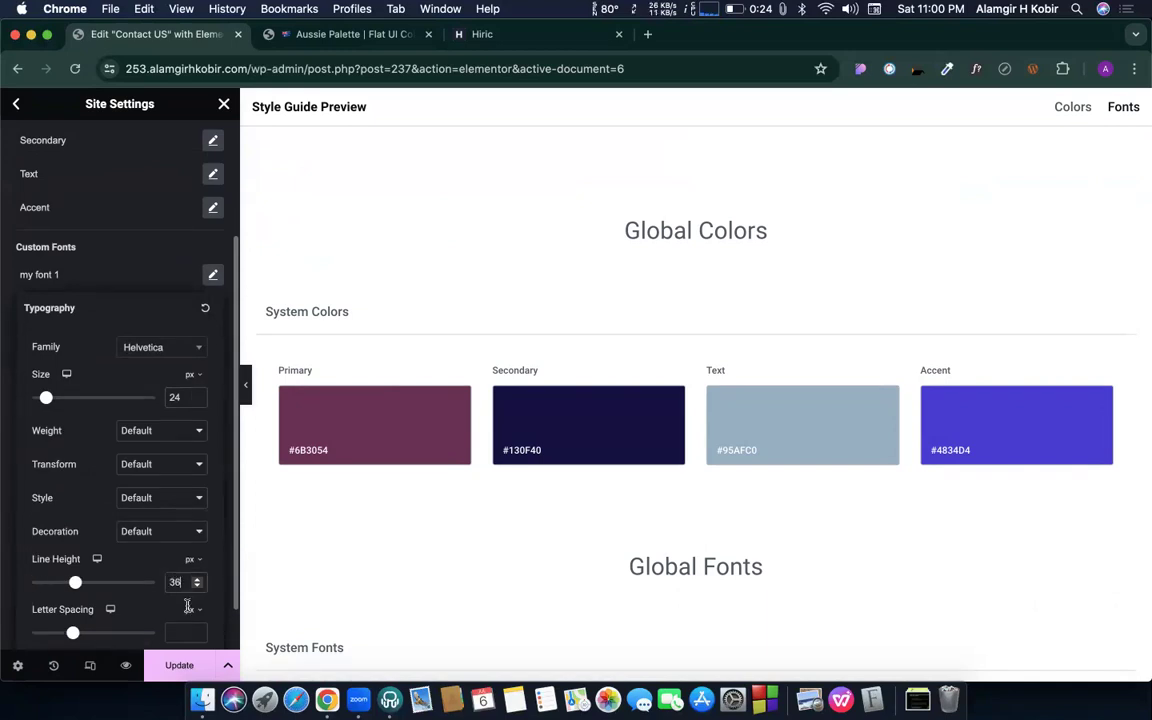
{"action": "left_click", "coordinate": [179, 665]}
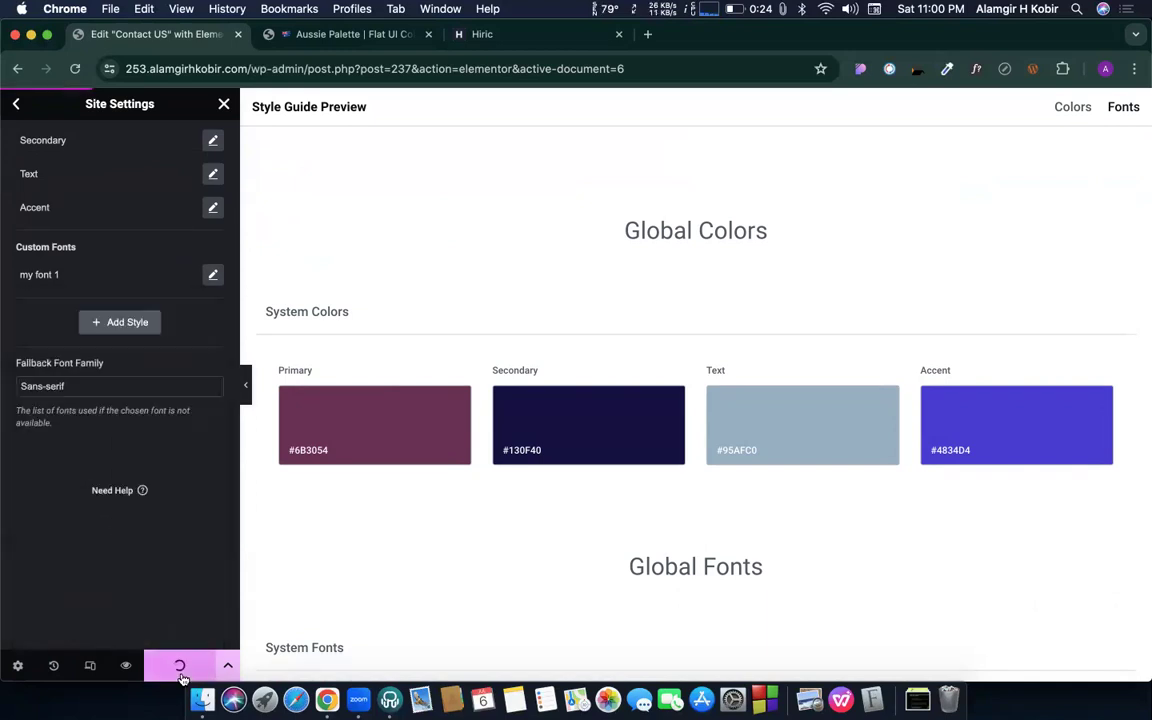
- Apply the global font 'my font 1' to the Add Your Heading Text Here heading
{"action": "left_click", "coordinate": [224, 104]}
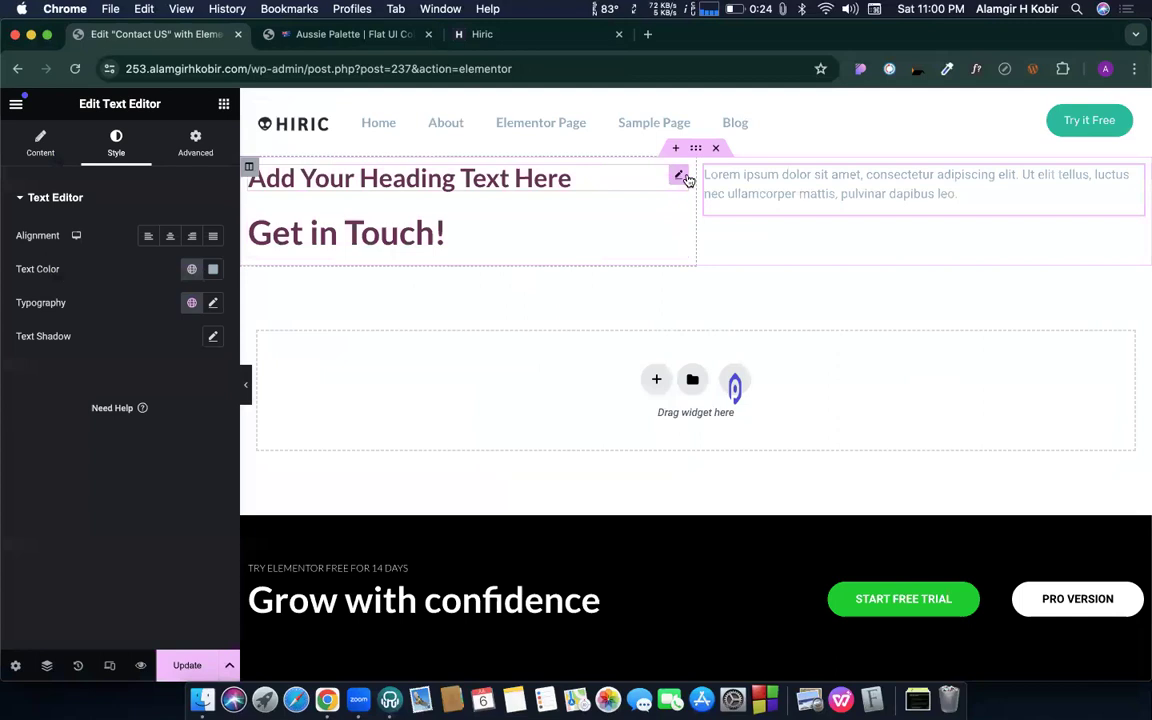
{"action": "left_click", "coordinate": [686, 178]}
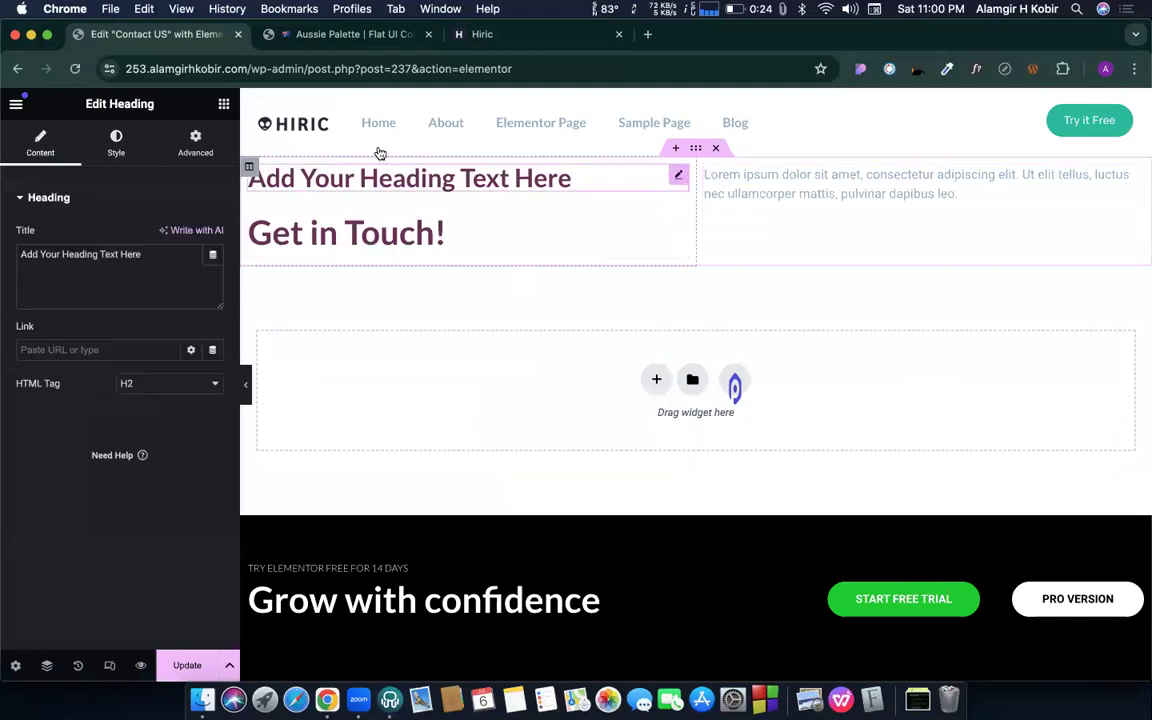
{"action": "left_click", "coordinate": [116, 143]}
{"action": "left_click", "coordinate": [191, 302]}
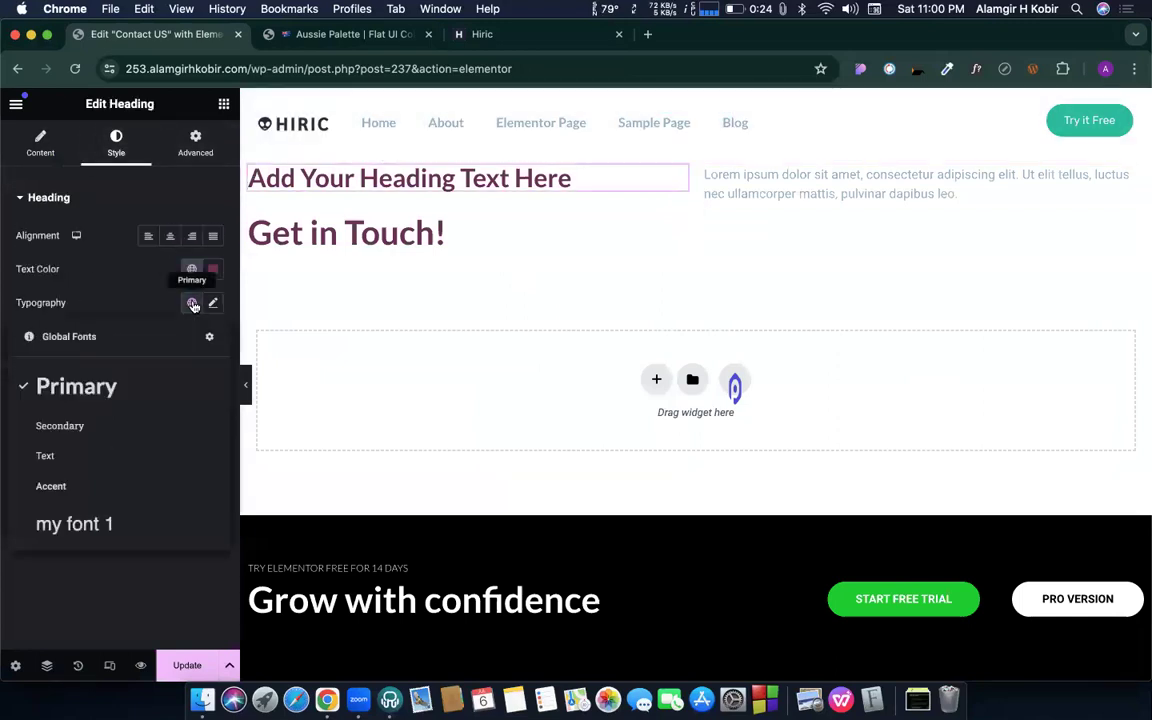
{"action": "left_click", "coordinate": [88, 535]}
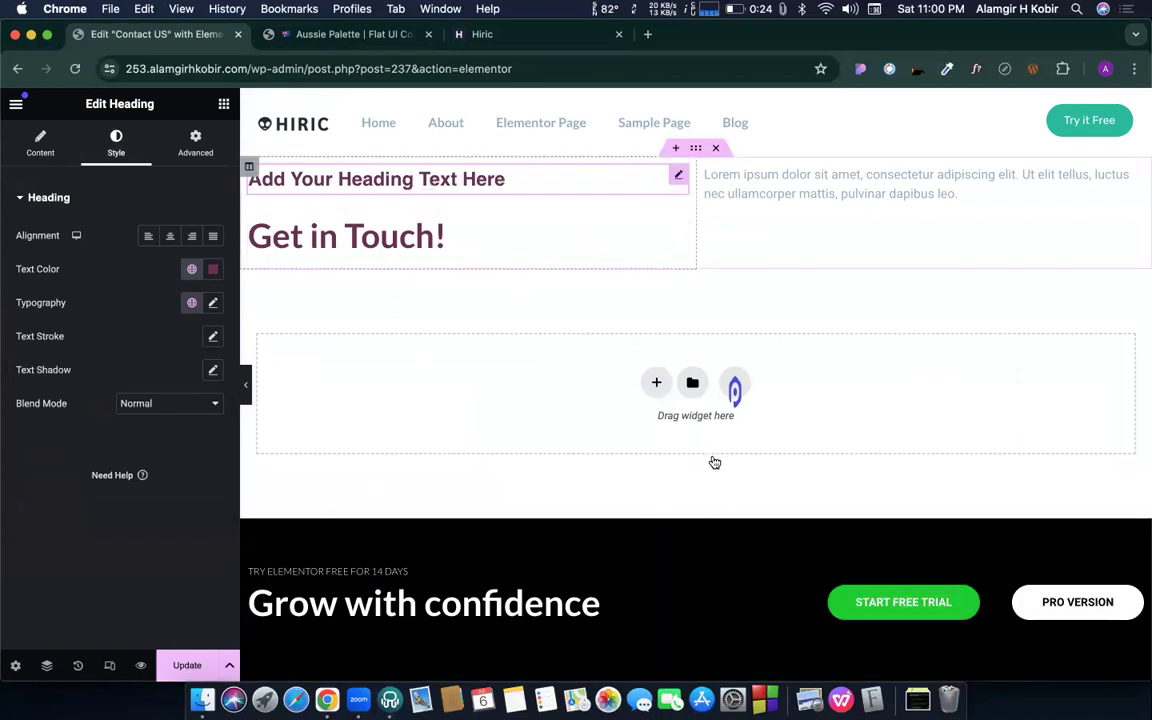
- Review the placeholder heading's resulting typography values
{"action": "right_click", "coordinate": [679, 174]}
{"action": "left_click", "coordinate": [565, 333]}
{"action": "left_click", "coordinate": [213, 304]}
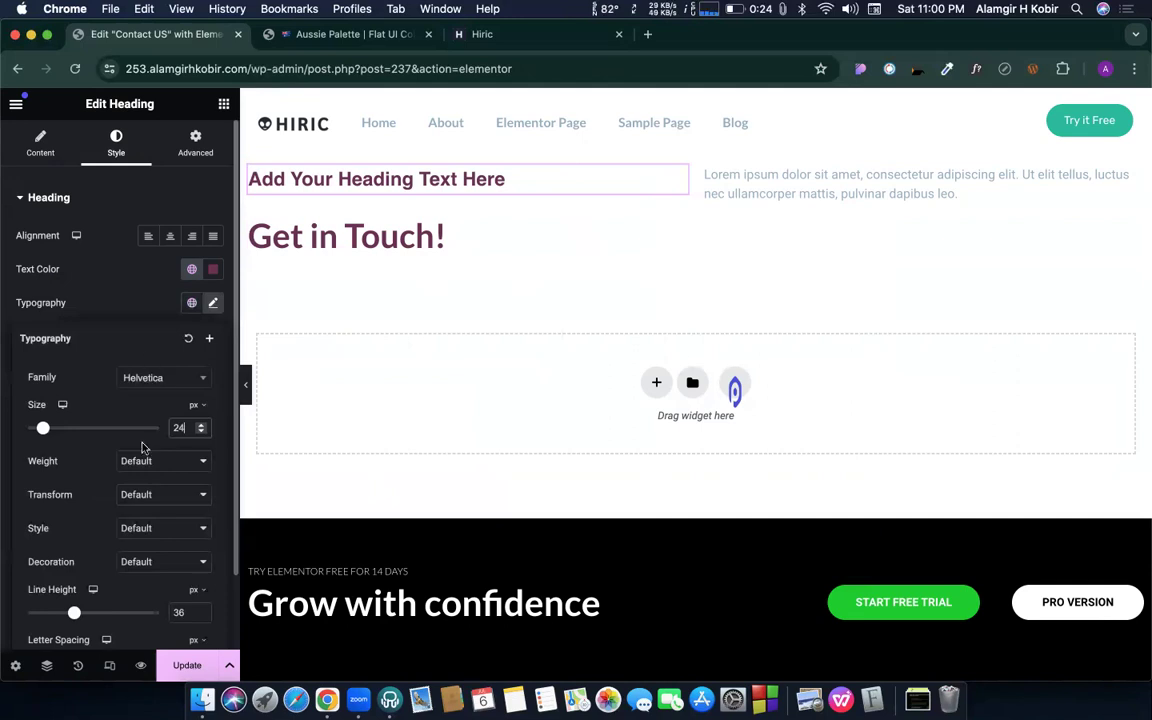
{"action": "left_click", "coordinate": [156, 302]}
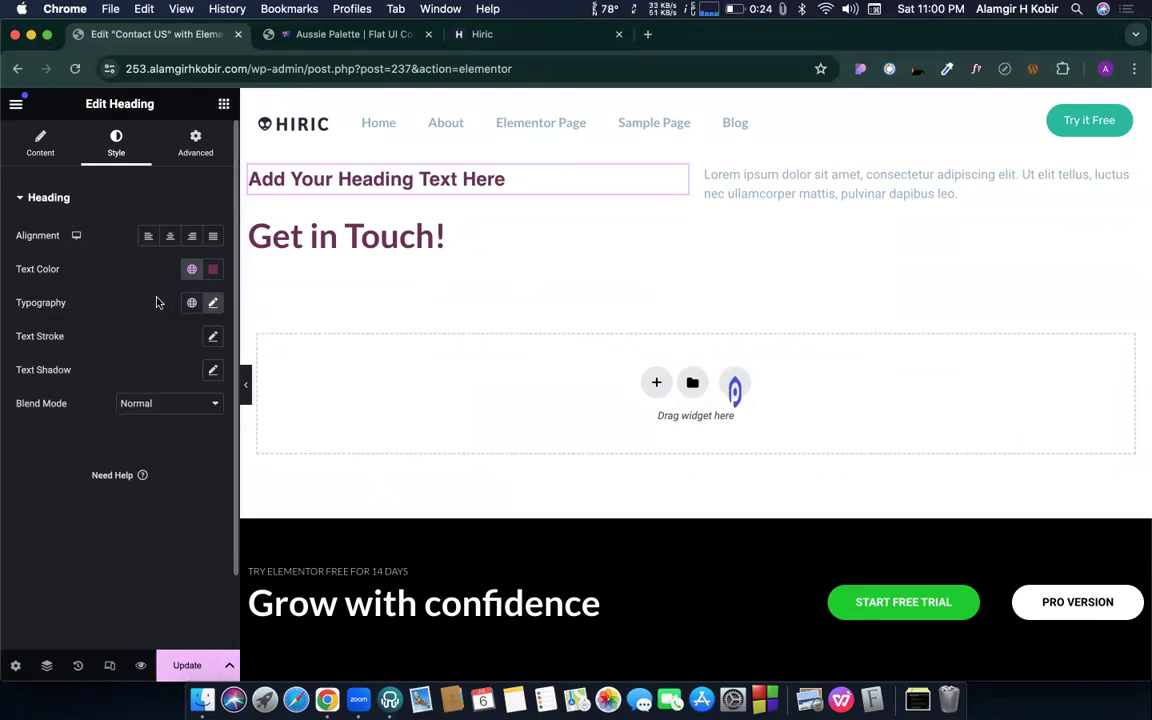
- Delete the placeholder heading and the lorem ipsum text block
{"action": "right_click", "coordinate": [680, 177]}
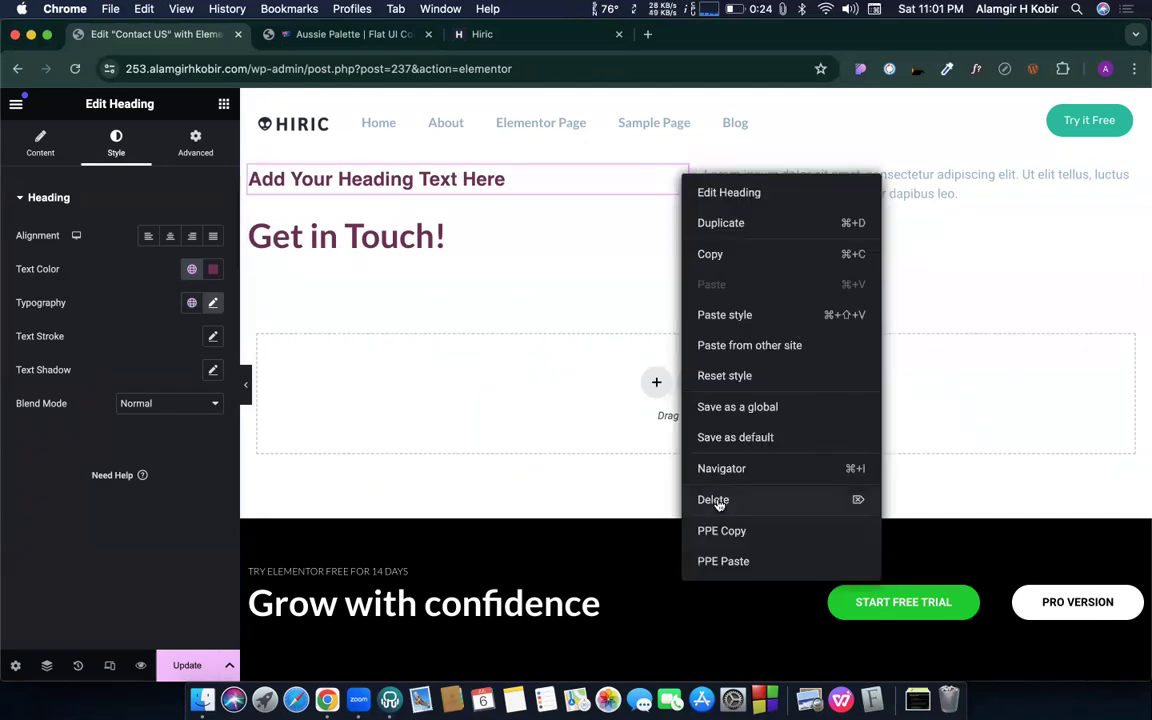
{"action": "key", "text": "Delete"}
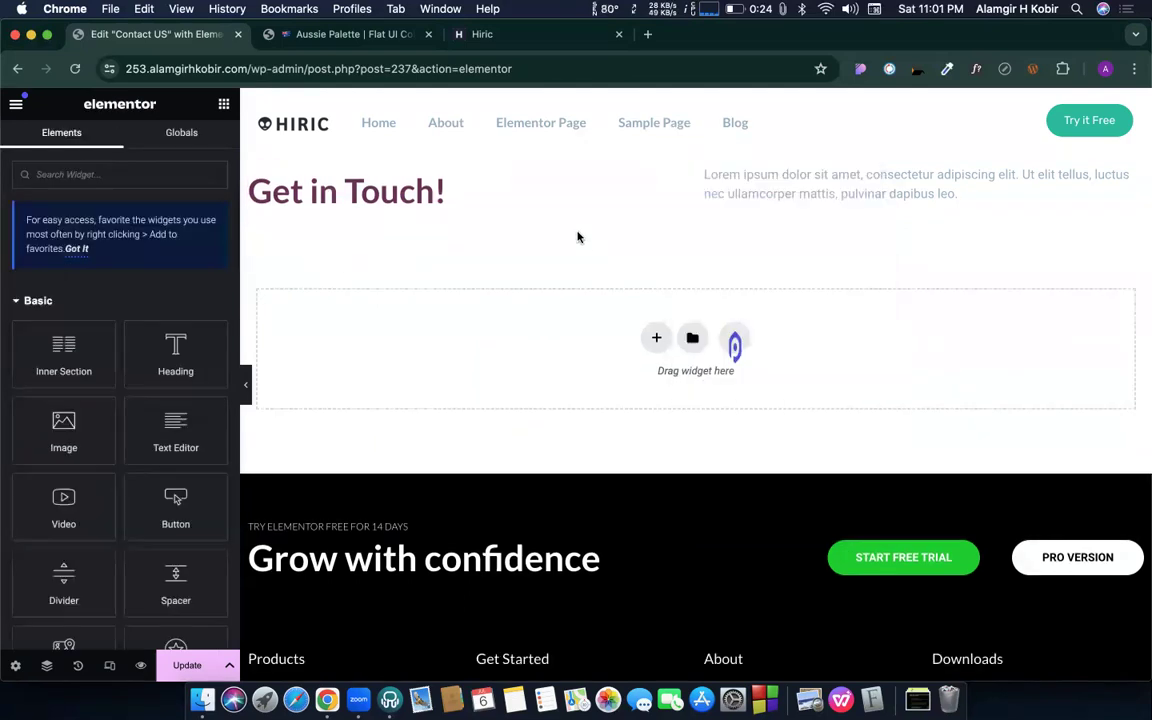
{"action": "right_click", "coordinate": [779, 177]}
{"action": "left_click", "coordinate": [813, 504]}
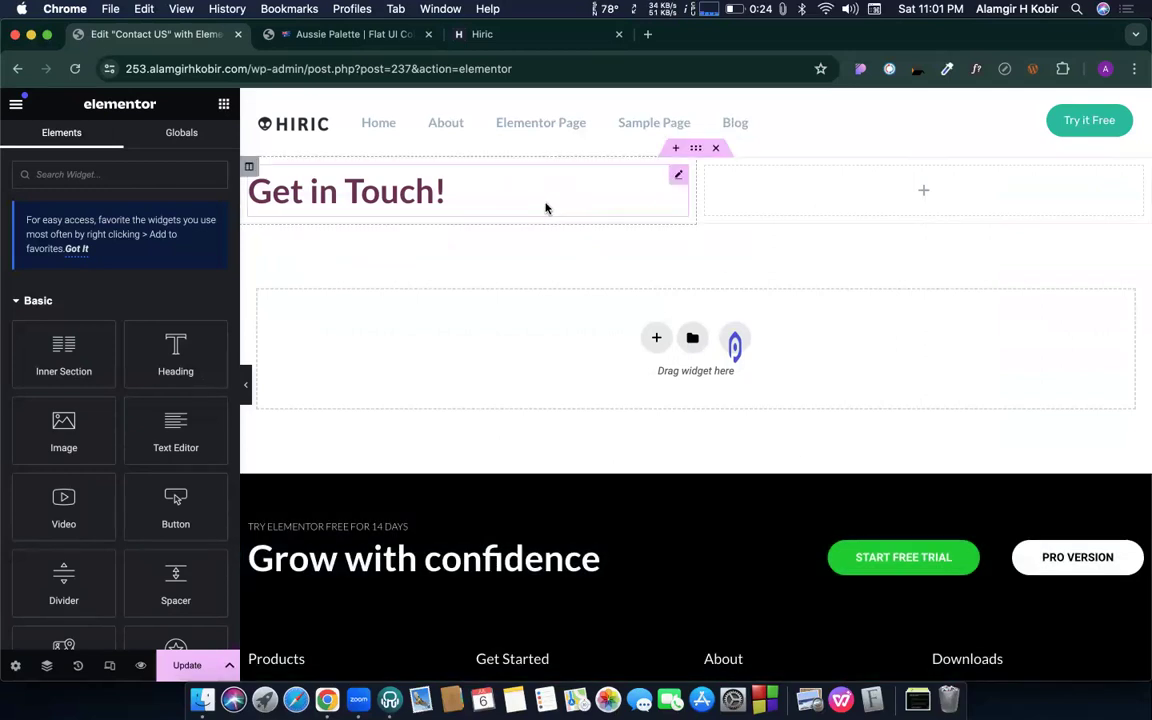
- Select the Get in Touch! heading, view its content settings, and bring up the widget list
{"action": "left_click", "coordinate": [679, 177]}
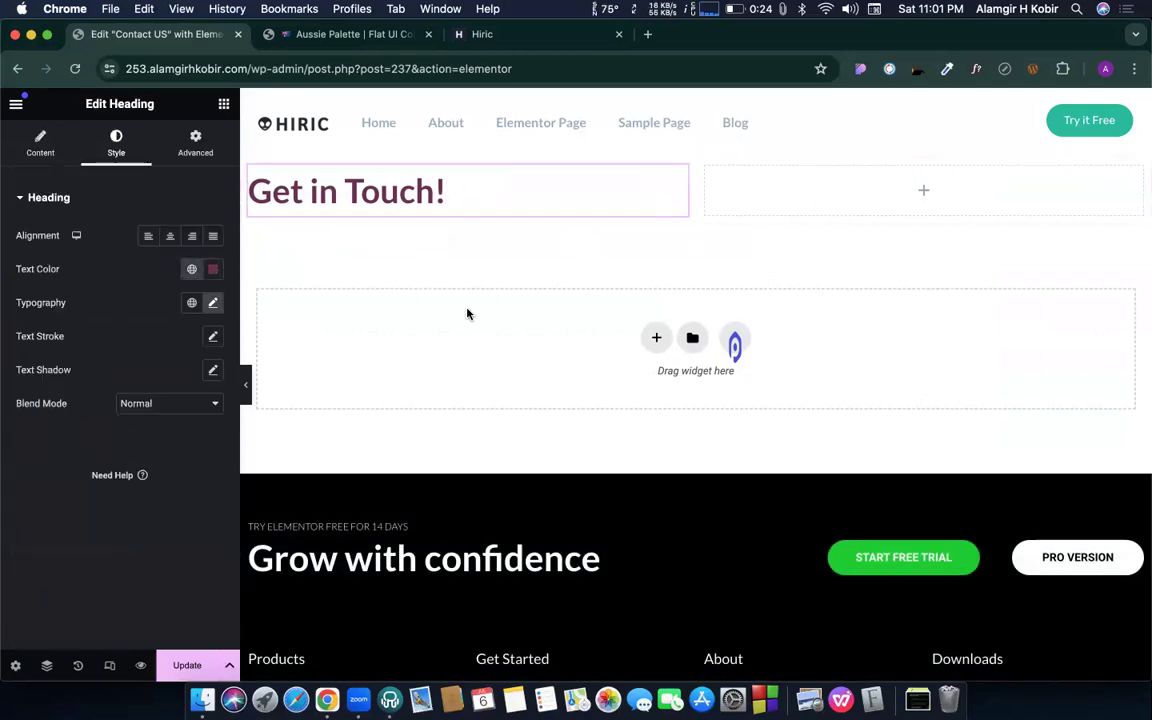
{"action": "left_click", "coordinate": [40, 145]}
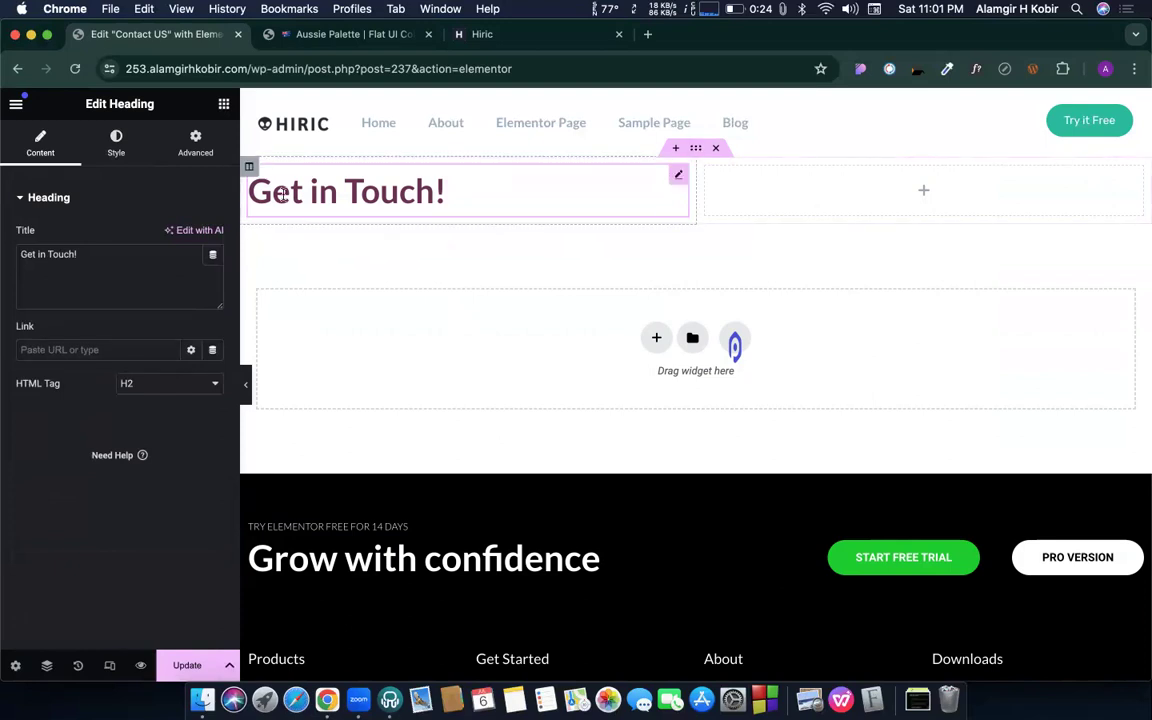
{"action": "left_click", "coordinate": [223, 104]}
- Place a Form widget below the Get in Touch! heading and hide its field labels
{"action": "scroll", "coordinate": [85, 450], "scroll_direction": "down", "scroll_amount": 4}
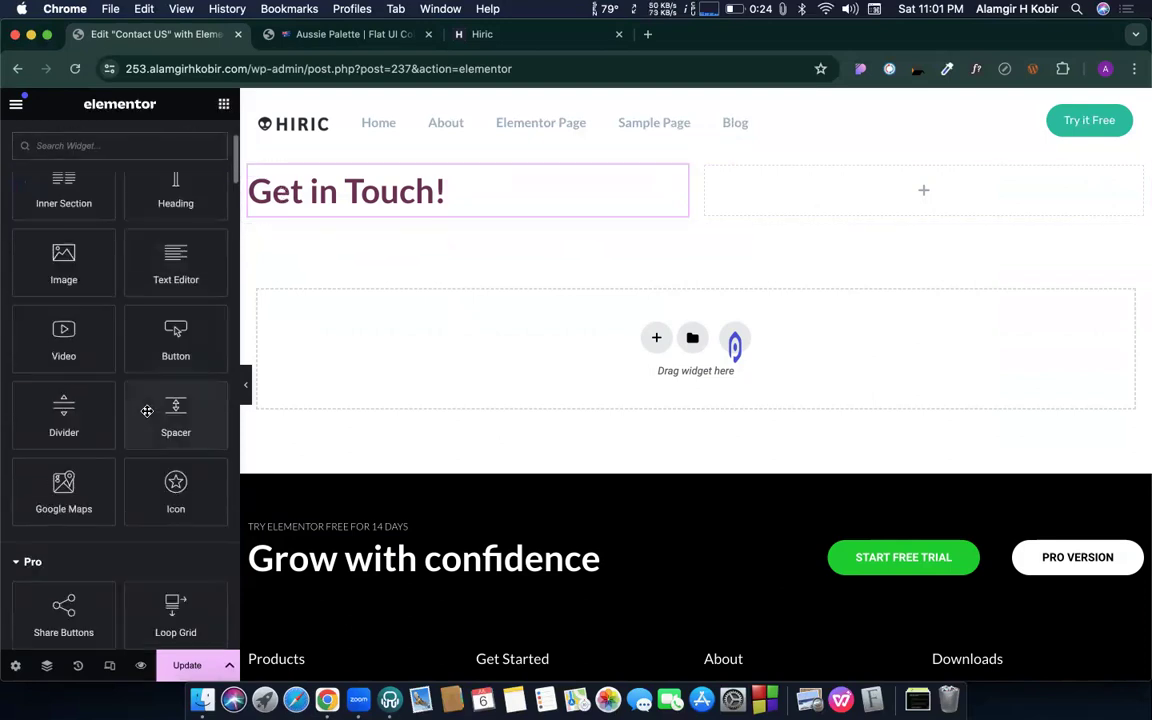
{"action": "scroll", "coordinate": [100, 506], "scroll_direction": "down", "scroll_amount": 3}
{"action": "scroll", "coordinate": [100, 506], "scroll_direction": "down", "scroll_amount": 5}
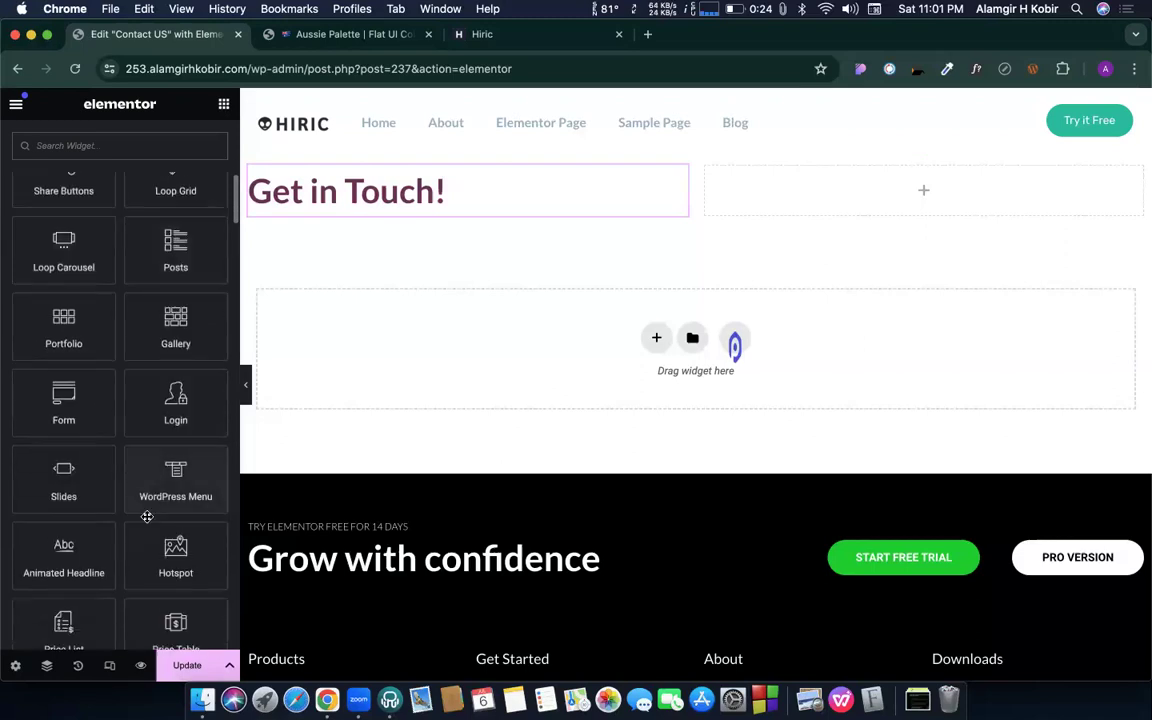
{"action": "left_click_drag", "start_coordinate": [63, 368], "coordinate": [359, 210]}
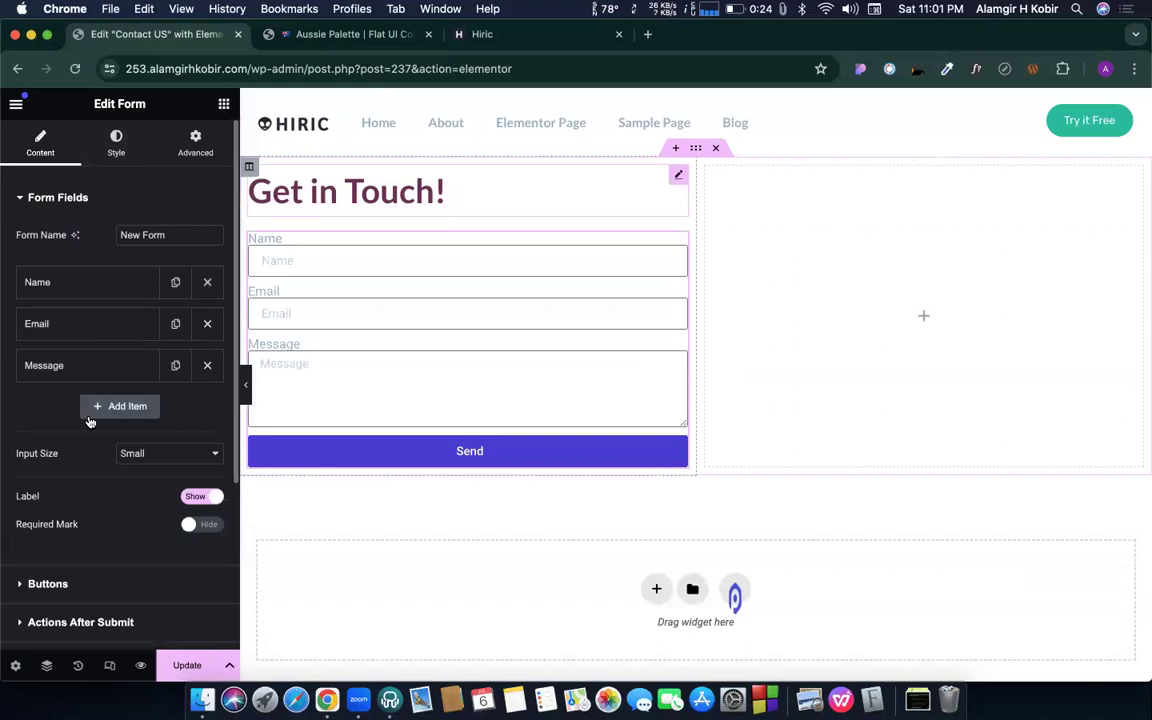
{"action": "scroll", "coordinate": [90, 410], "scroll_direction": "down", "scroll_amount": 3}
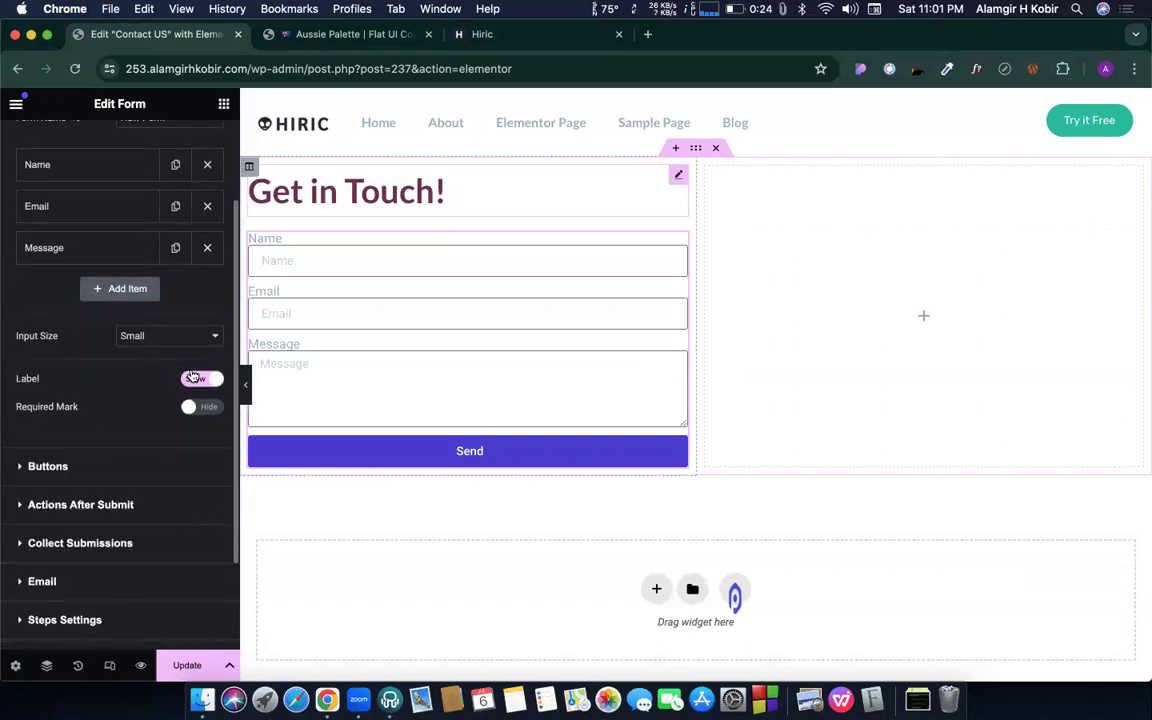
{"action": "left_click", "coordinate": [192, 379]}
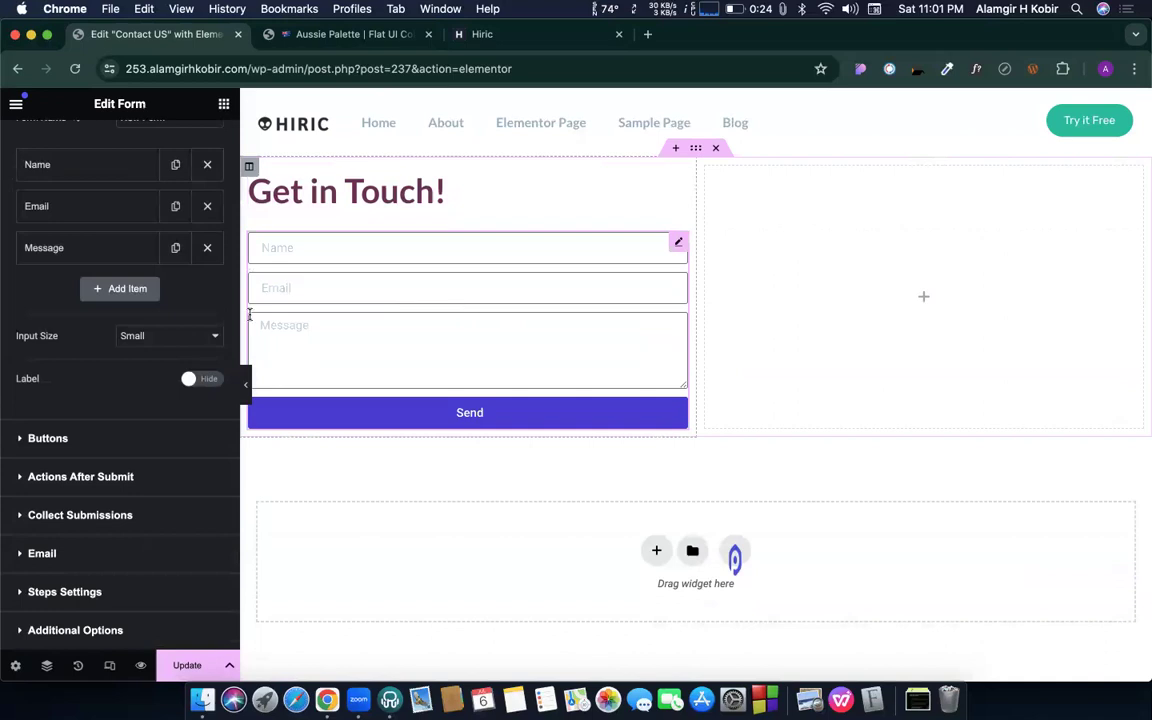
- Rename the form to 'Contact us main form'
{"action": "scroll", "coordinate": [128, 334], "scroll_direction": "up", "scroll_amount": 3}
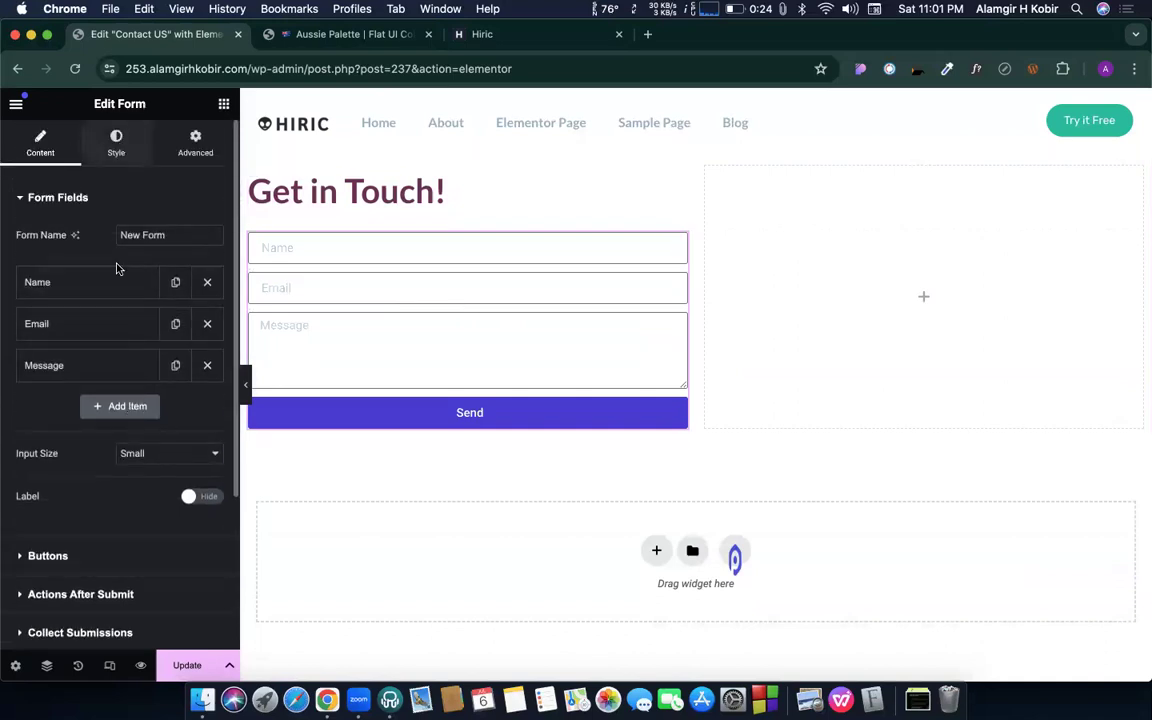
{"action": "triple_click", "coordinate": [155, 234]}
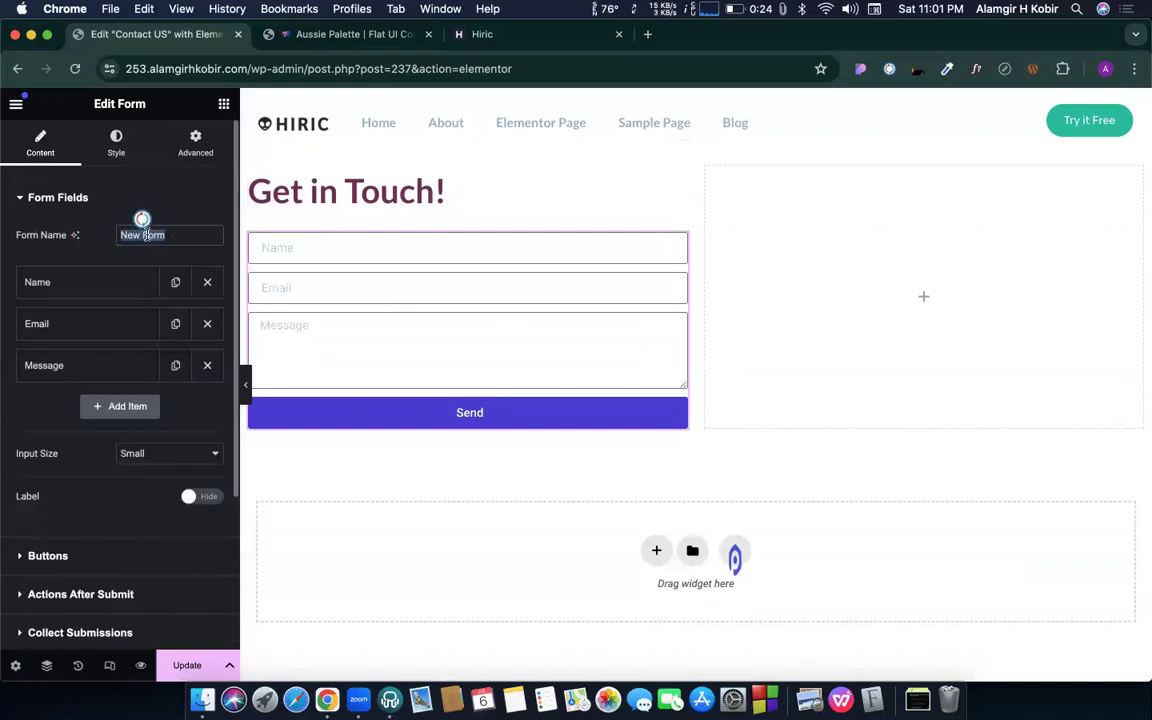
{"action": "type", "text": "Contact us"}
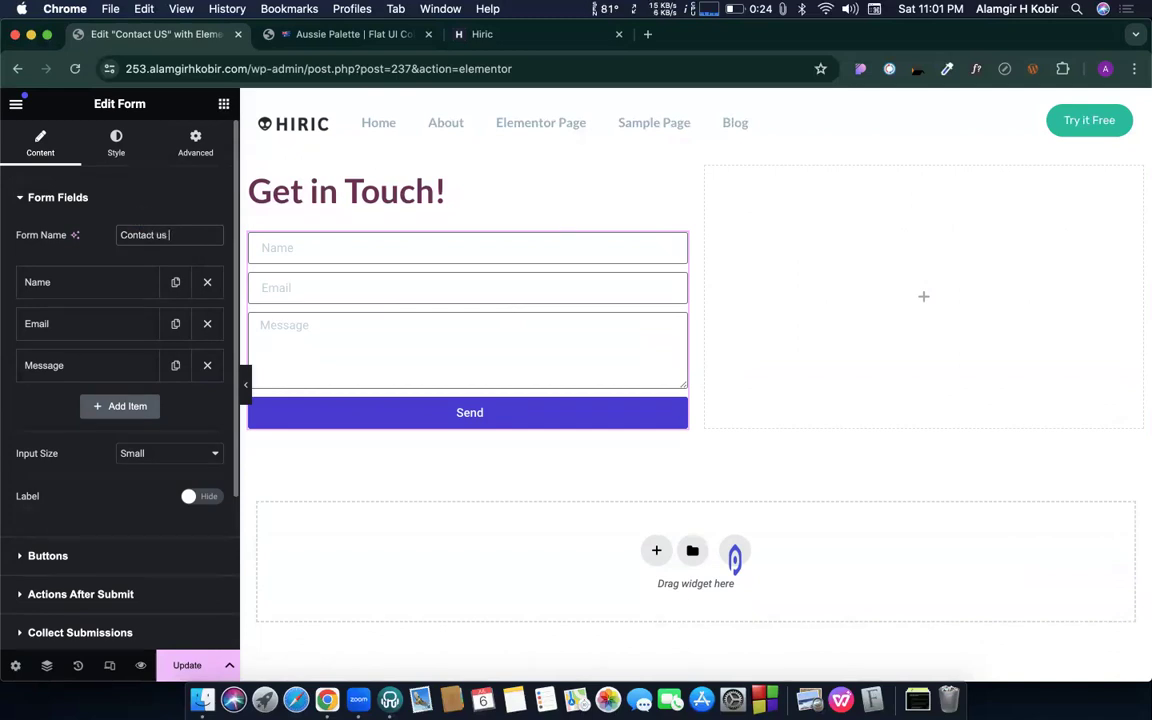
{"action": "type", "text": " main form"}
{"action": "scroll", "coordinate": [111, 240], "scroll_direction": "down", "scroll_amount": 2}
{"action": "scroll", "coordinate": [111, 240], "scroll_direction": "up", "scroll_amount": 2}
{"action": "scroll", "coordinate": [111, 245], "scroll_direction": "down", "scroll_amount": 1}
{"action": "scroll", "coordinate": [111, 245], "scroll_direction": "up", "scroll_amount": 1}
{"action": "scroll", "coordinate": [129, 450], "scroll_direction": "down", "scroll_amount": 3}
{"action": "scroll", "coordinate": [129, 450], "scroll_direction": "up", "scroll_amount": 3}
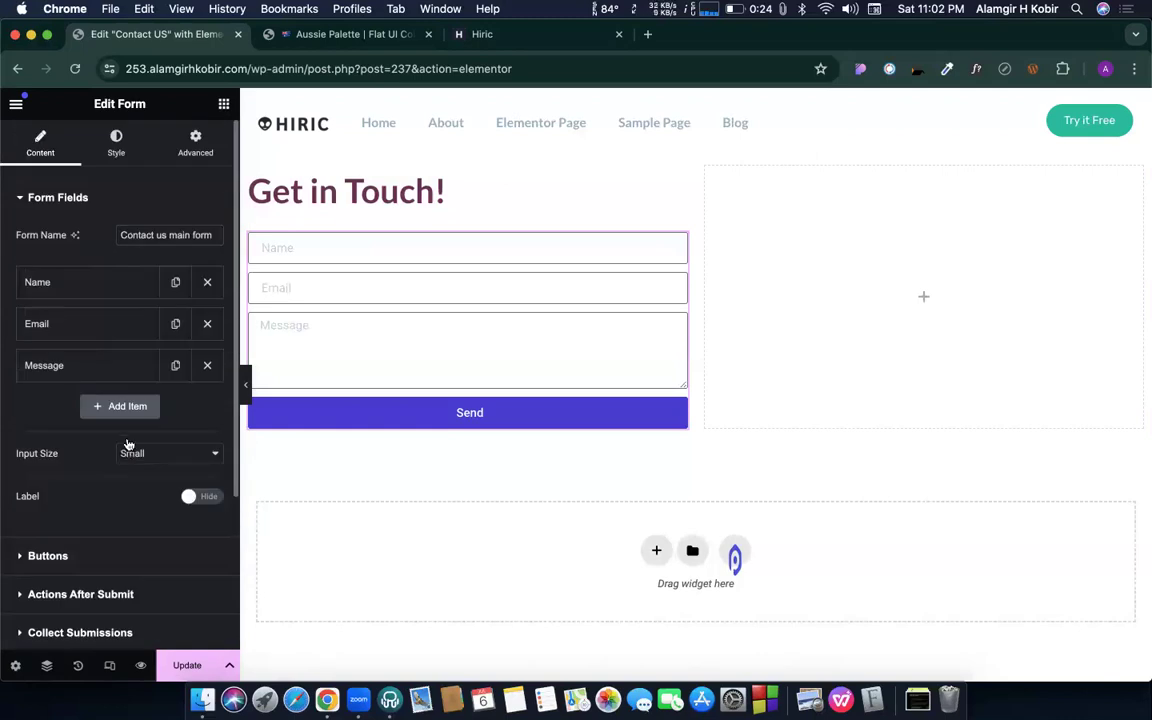
{"action": "left_click", "coordinate": [55, 288]}
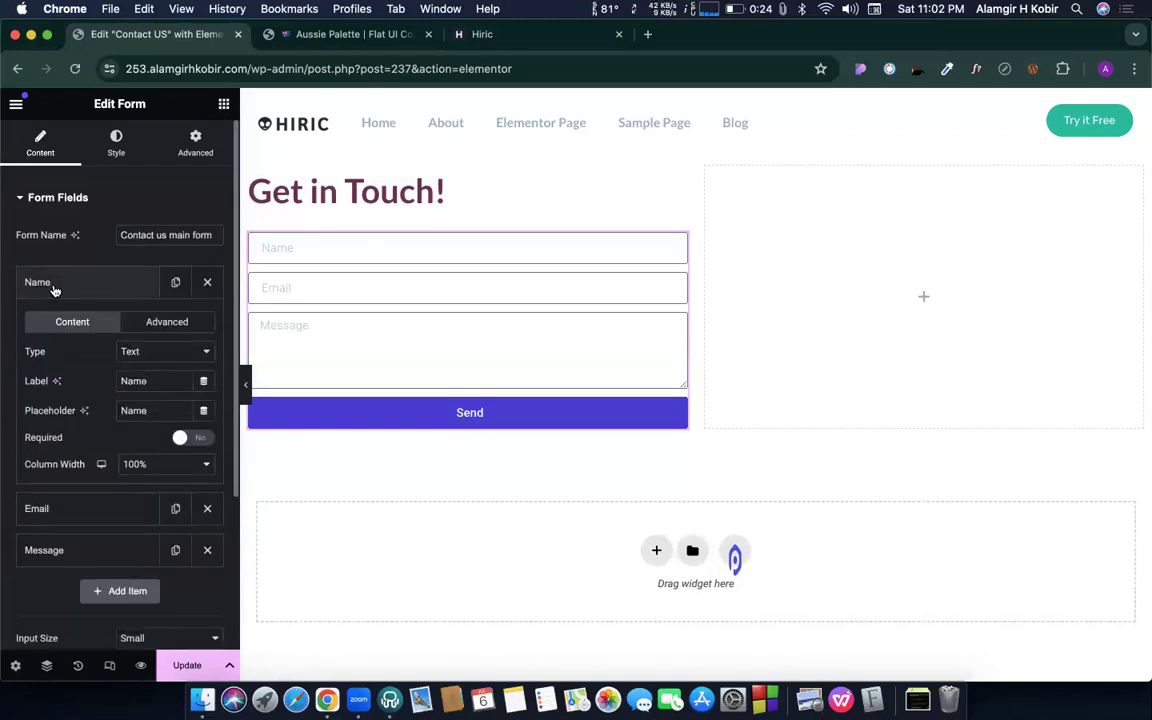
{"action": "left_click", "coordinate": [130, 353]}
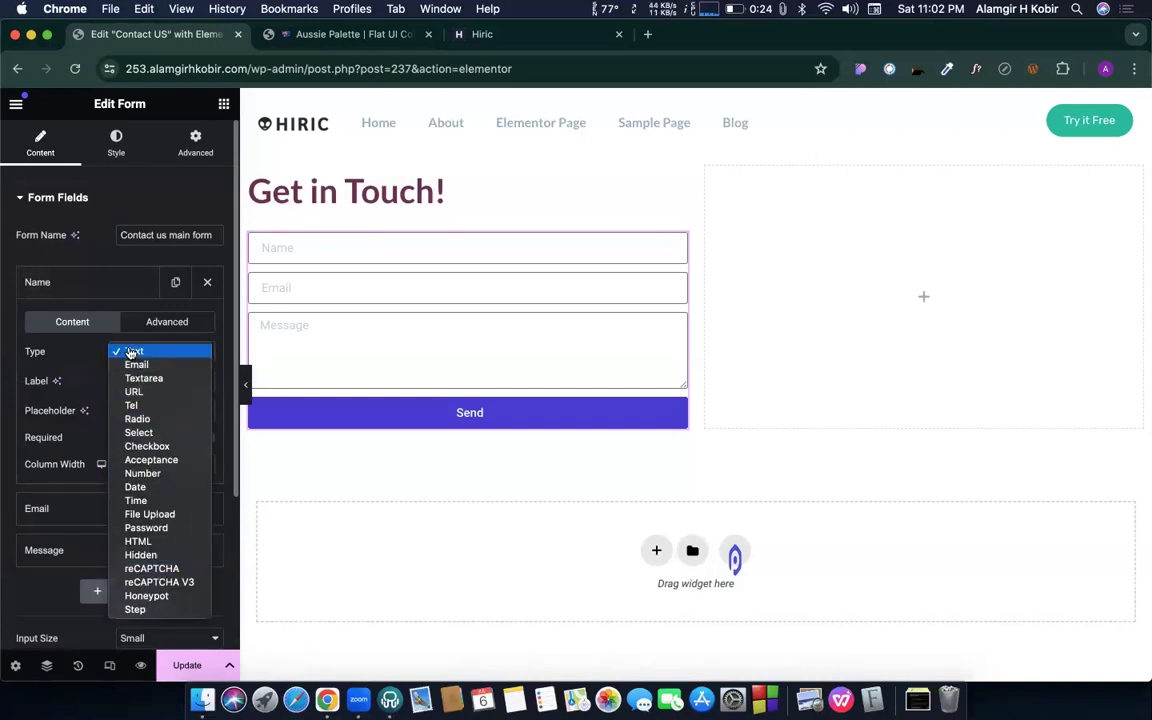
{"action": "left_click", "coordinate": [140, 419]}
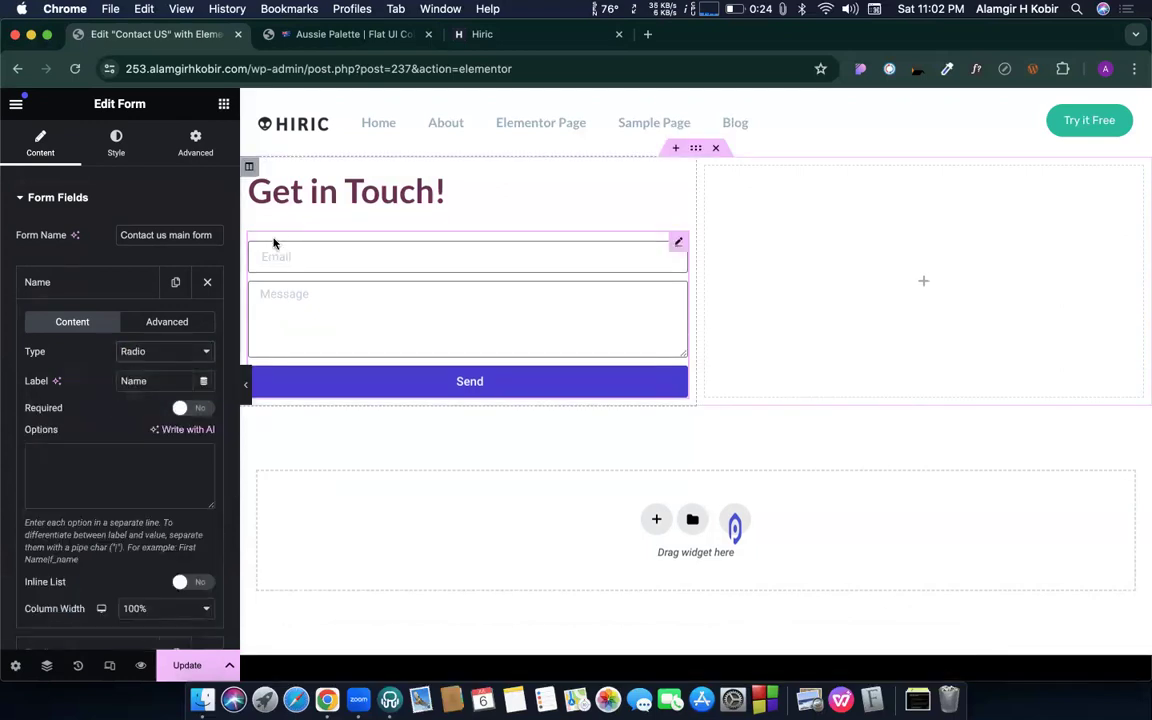
{"action": "left_click", "coordinate": [120, 458]}
{"action": "type", "text": "1"}
{"action": "key", "text": "Return"}
{"action": "type", "text": "2"}
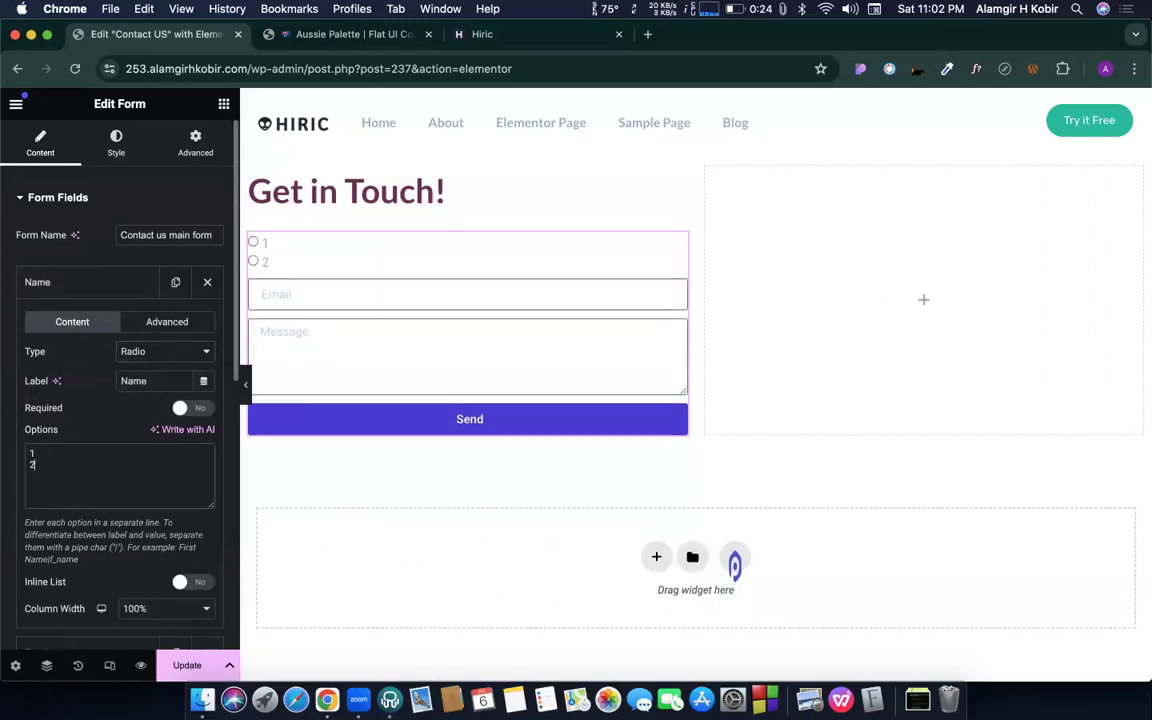
{"action": "key", "text": "Return"}
{"action": "type", "text": "3"}
{"action": "key", "text": "Return"}
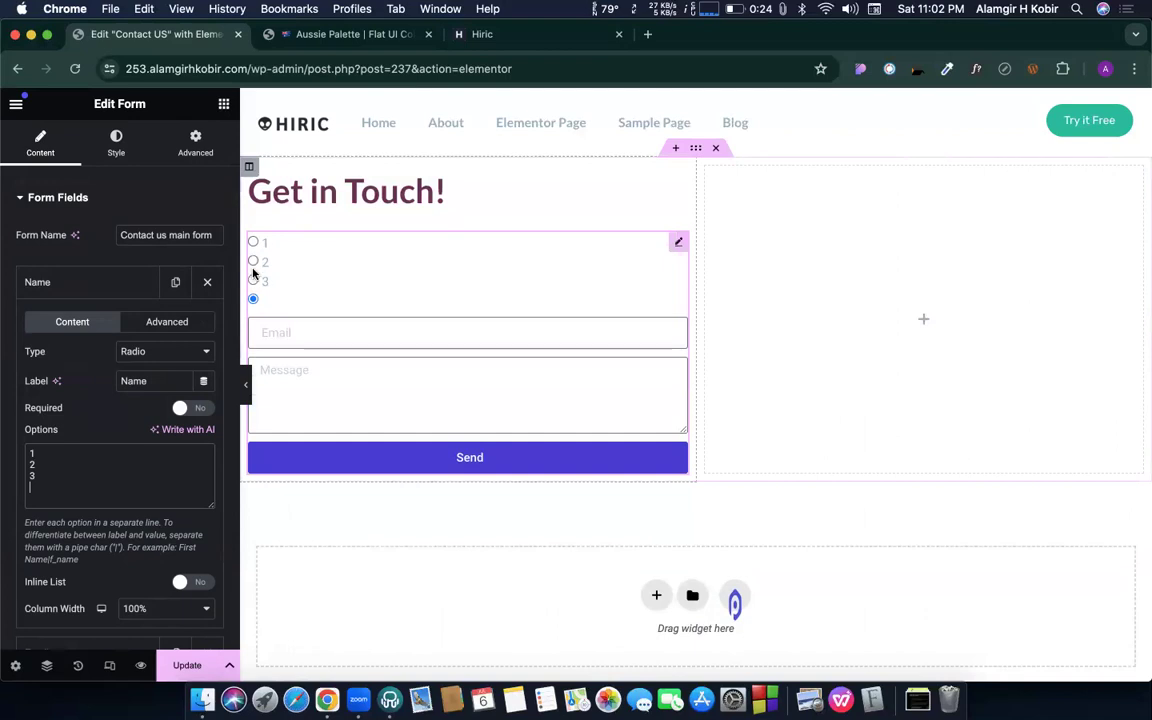
{"action": "key", "text": "BackSpace"}
{"action": "key", "text": "BackSpace"}
{"action": "key", "text": "BackSpace"}
{"action": "key", "text": "BackSpace"}
{"action": "key", "text": "BackSpace"}
{"action": "key", "text": "BackSpace"}
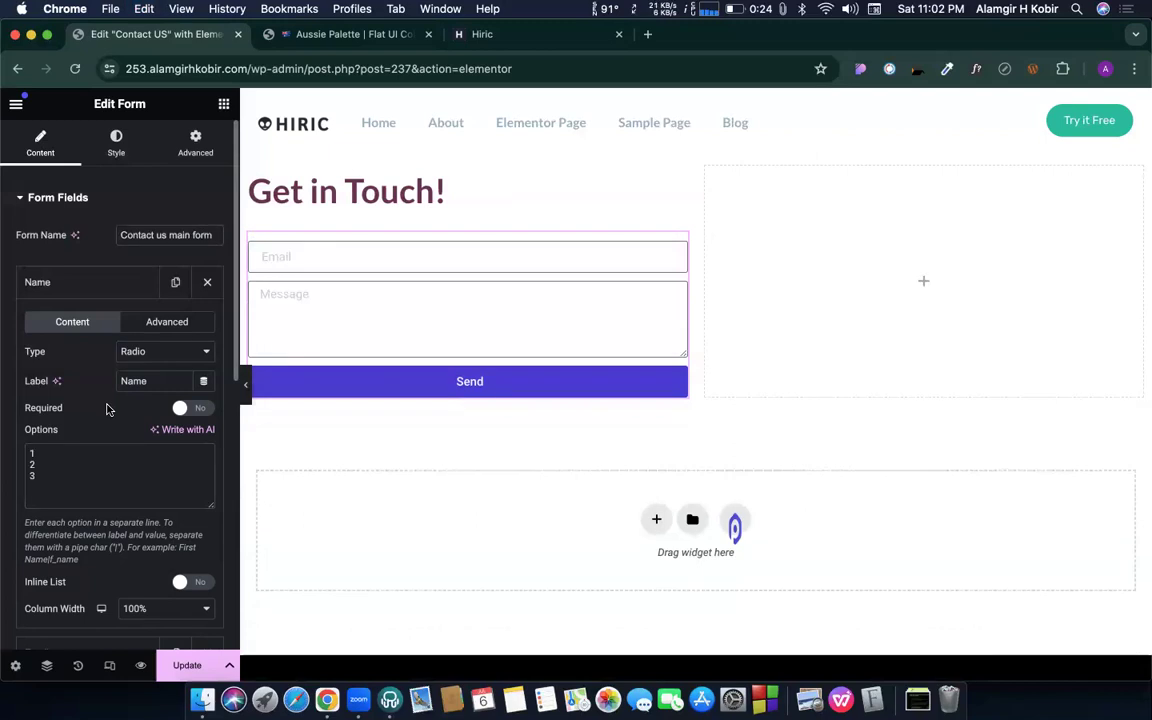
{"action": "key", "text": "super+z"}
{"action": "key", "text": "super+z"}
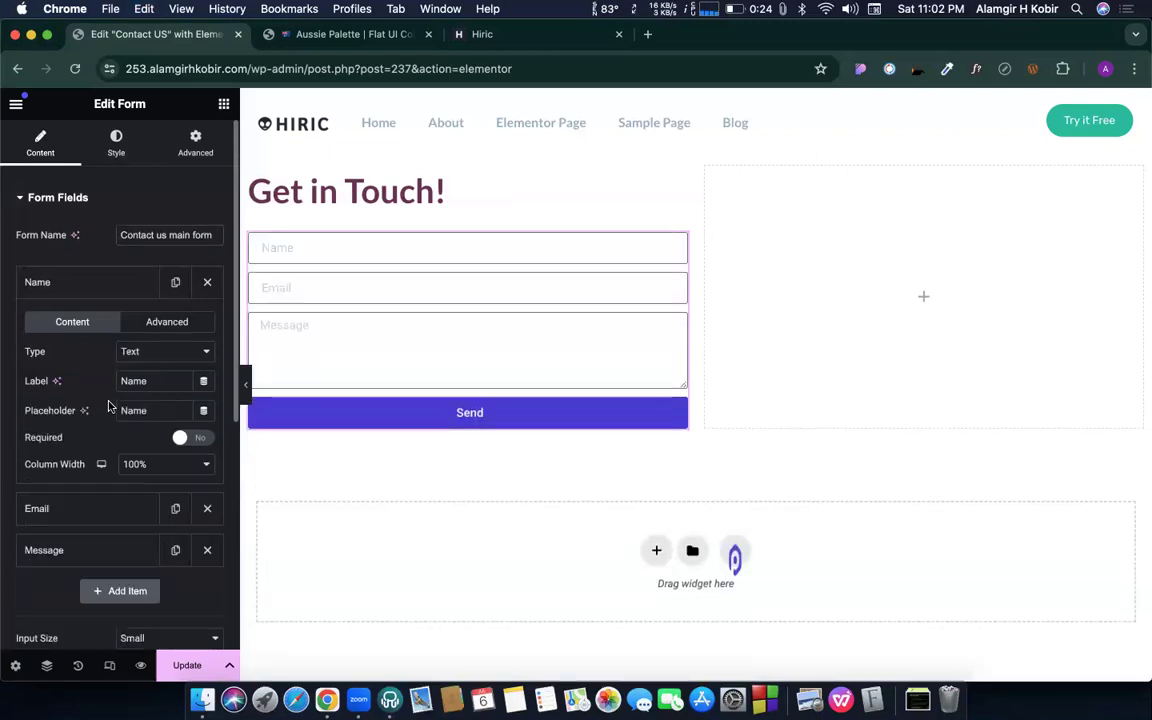
- Make the Name field a Select dropdown with options Select your..., a, s, d and f
{"action": "left_click", "coordinate": [151, 350]}
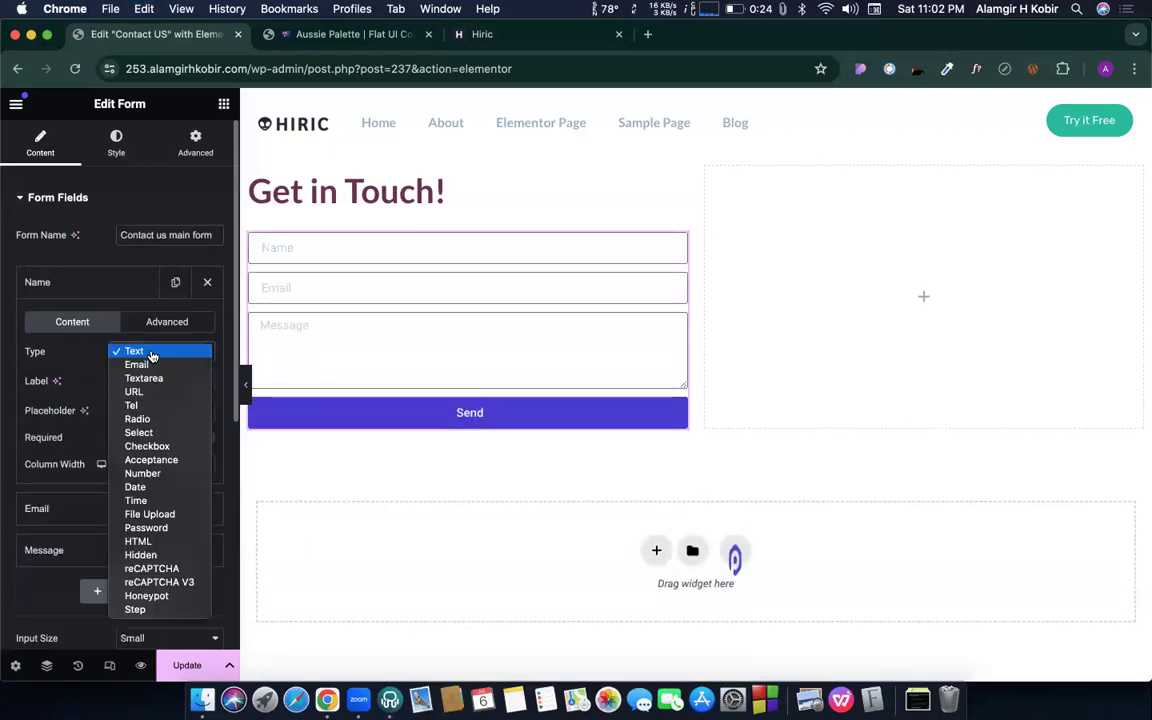
{"action": "left_click", "coordinate": [140, 433]}
{"action": "left_click", "coordinate": [102, 460]}
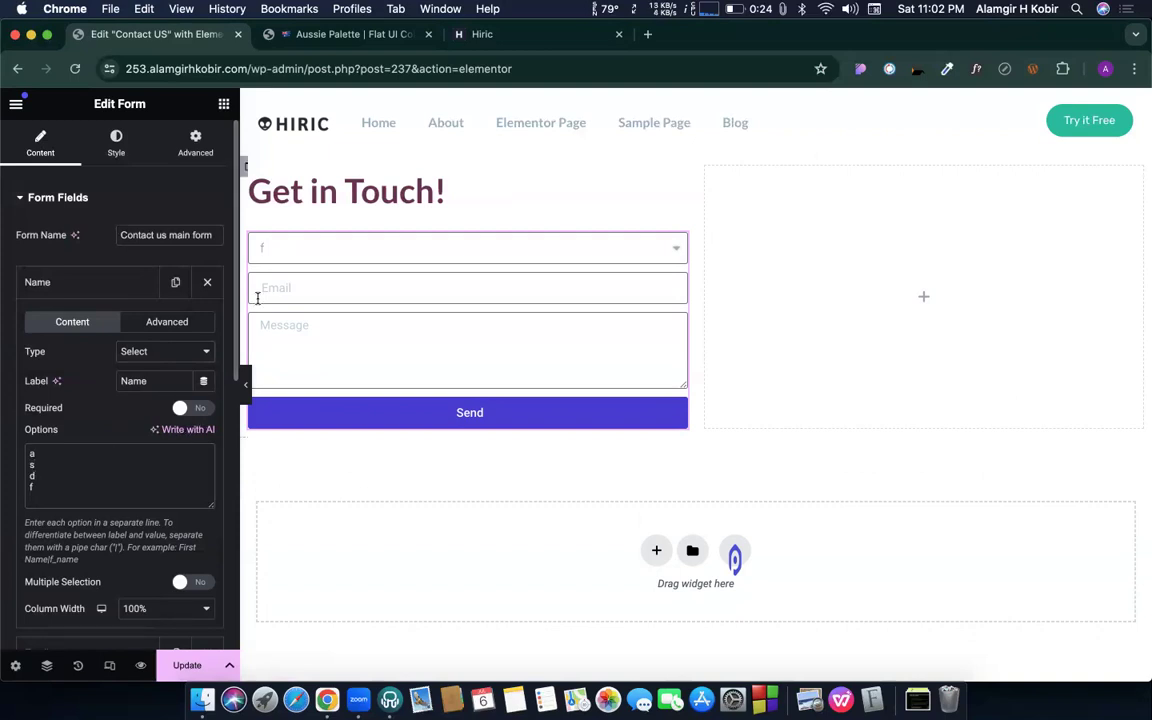
{"action": "left_click", "coordinate": [303, 251]}
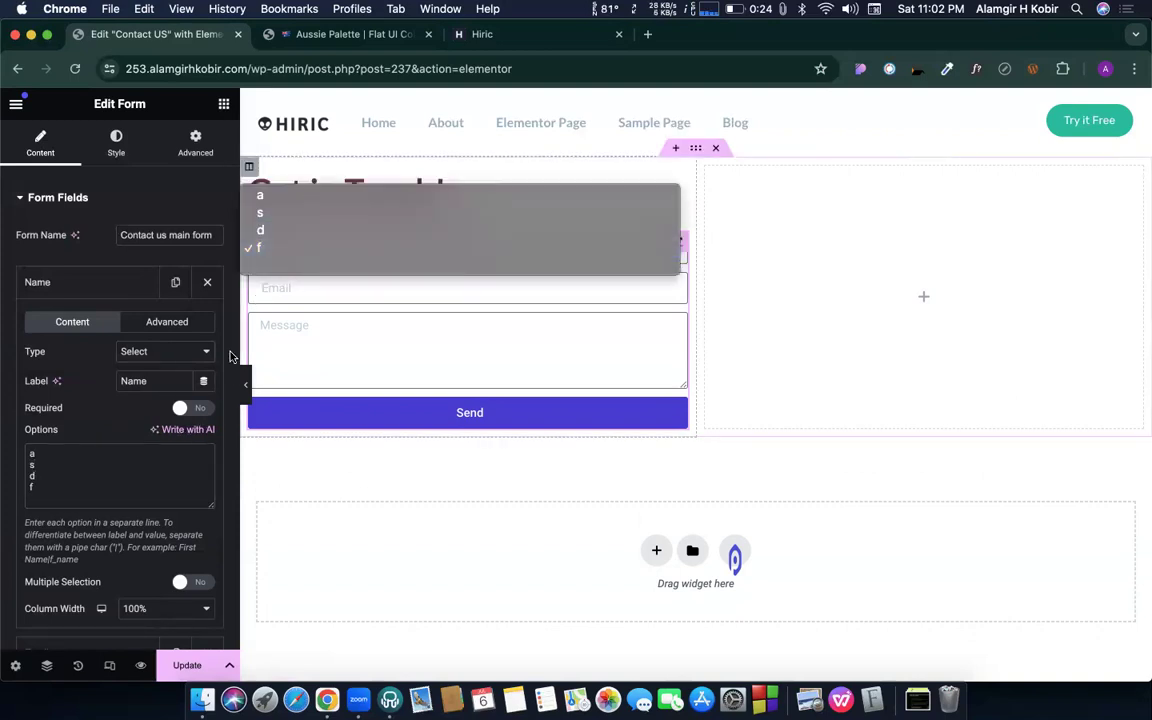
{"action": "left_click", "coordinate": [102, 475]}
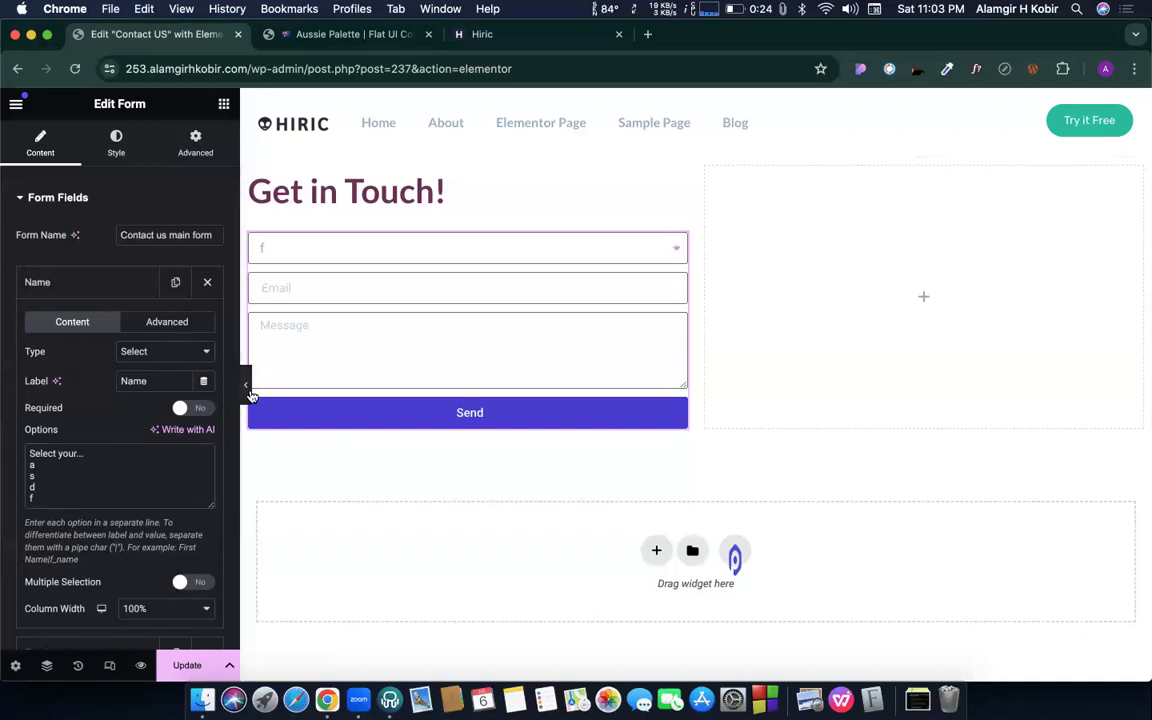
- Check the dropdown in the preview by choosing Select your... from it
{"action": "left_click", "coordinate": [297, 254]}
{"action": "left_click", "coordinate": [300, 177]}
{"action": "left_click", "coordinate": [317, 259]}
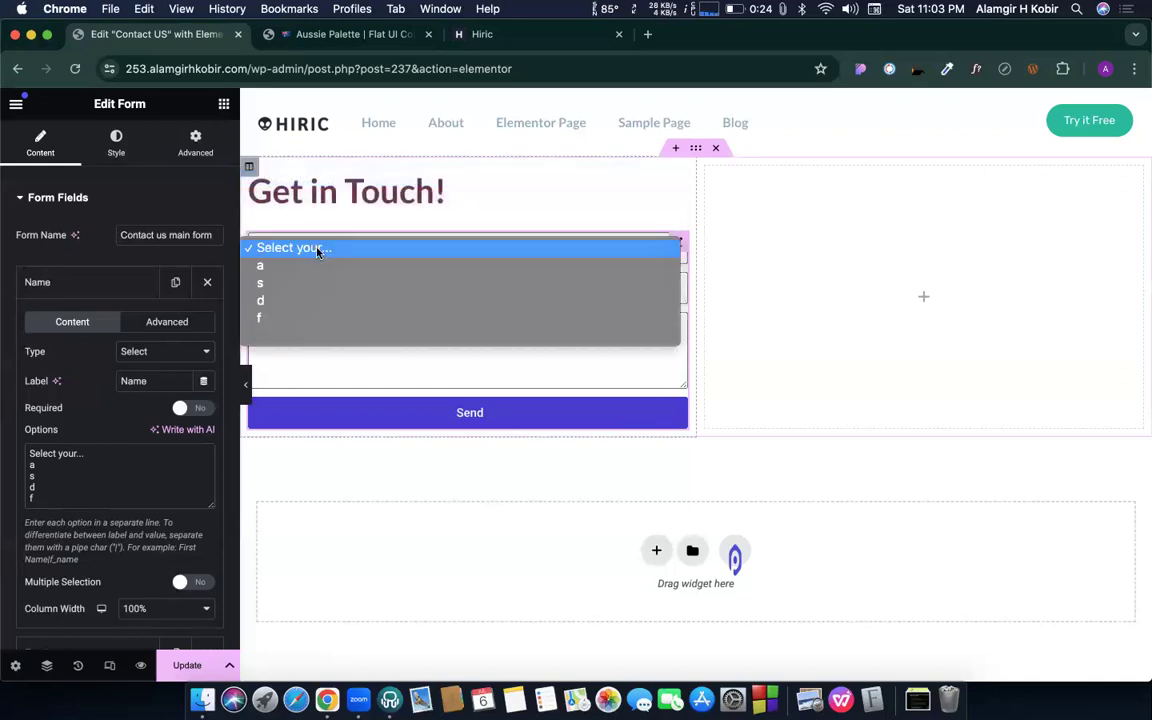
{"action": "left_click", "coordinate": [134, 352]}
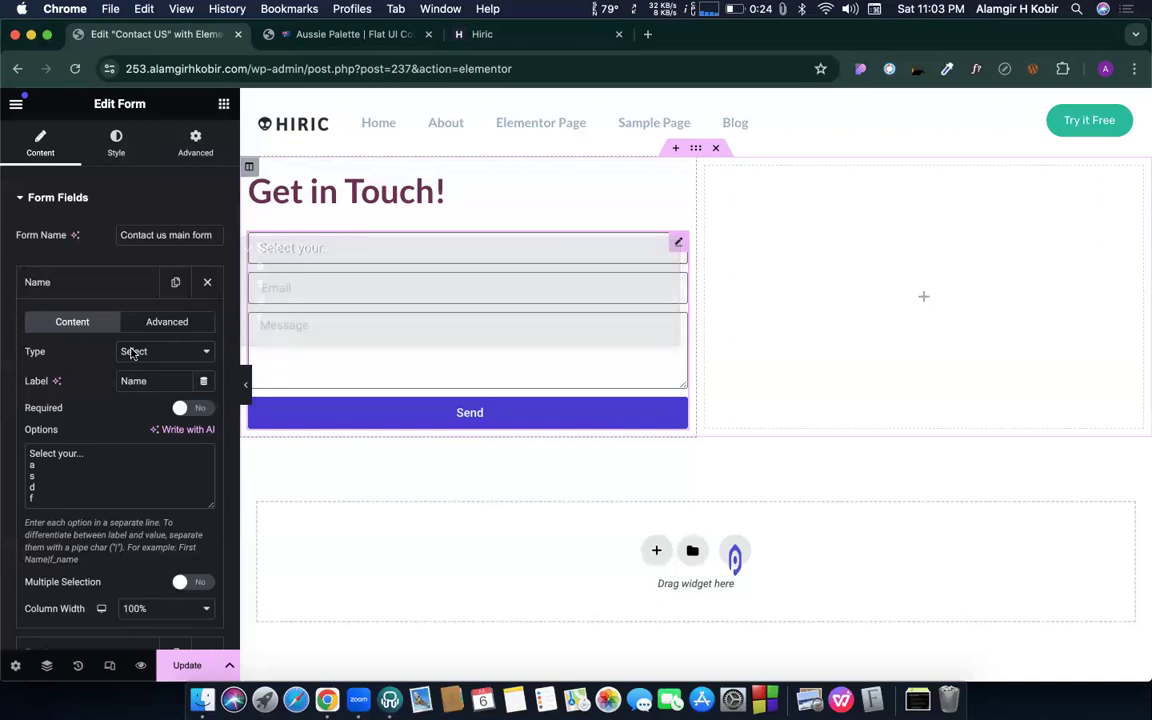
{"action": "left_click", "coordinate": [147, 348]}
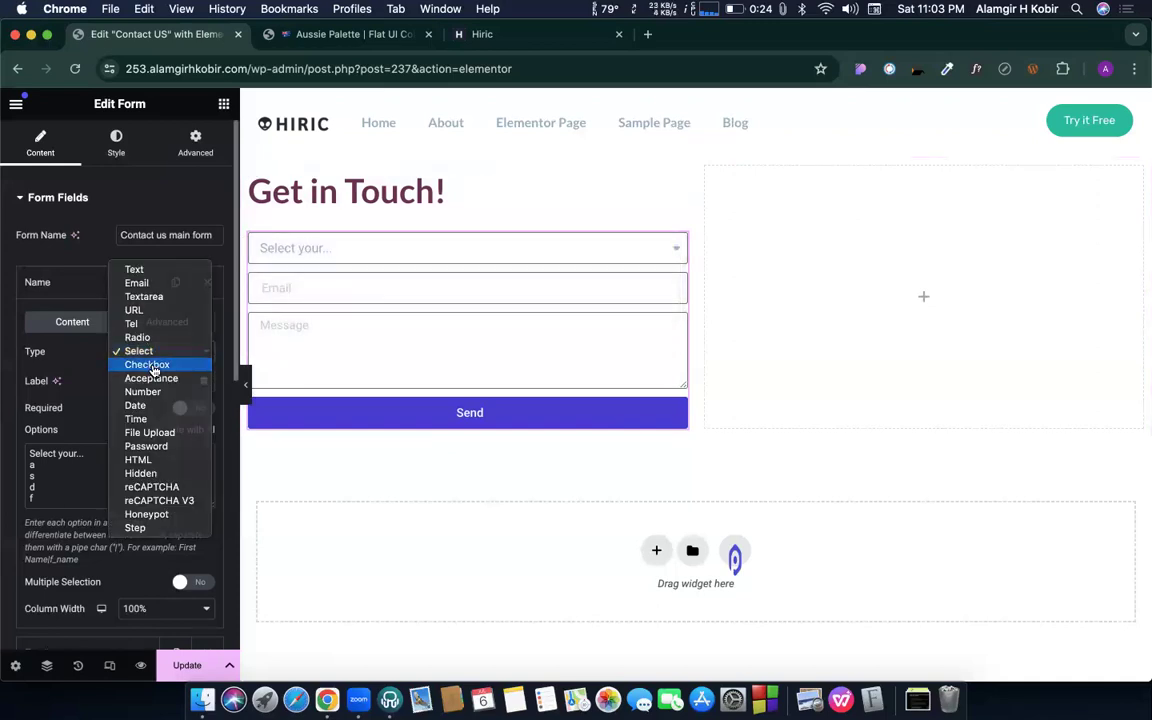
- Make the Name field a Checkbox group and delete the a, s, d, f options
{"action": "left_click", "coordinate": [150, 366]}
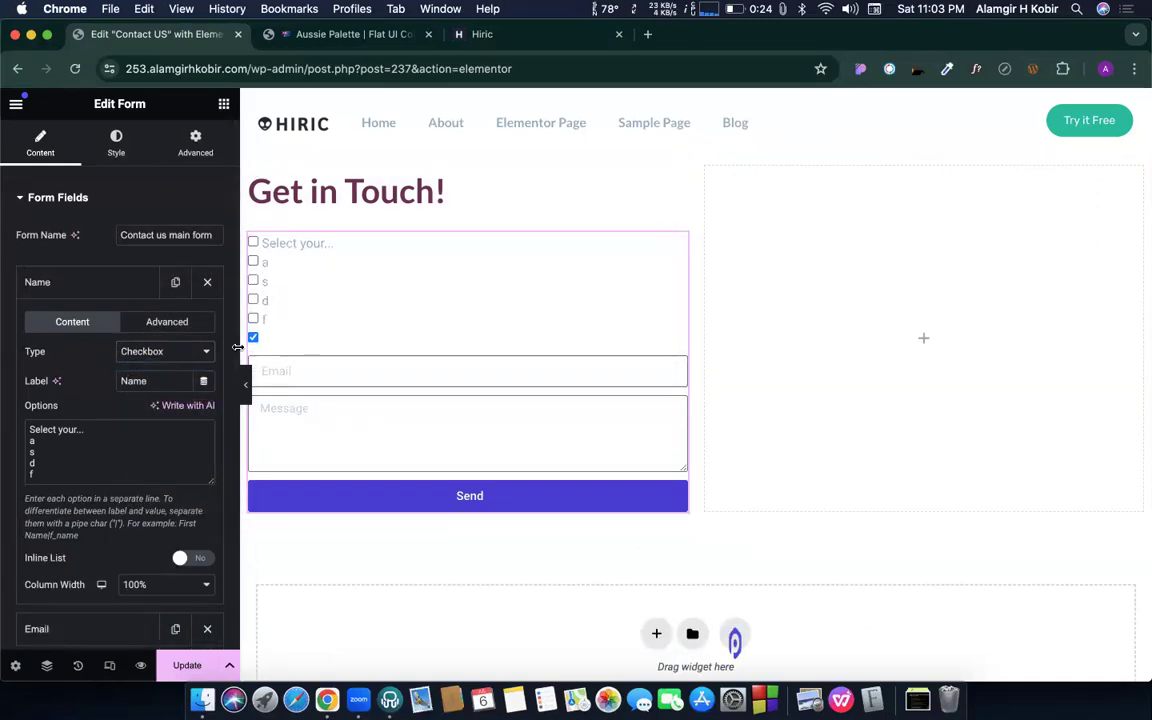
{"action": "left_click_drag", "start_coordinate": [30, 440], "coordinate": [41, 478]}
{"action": "key", "text": "BackSpace"}
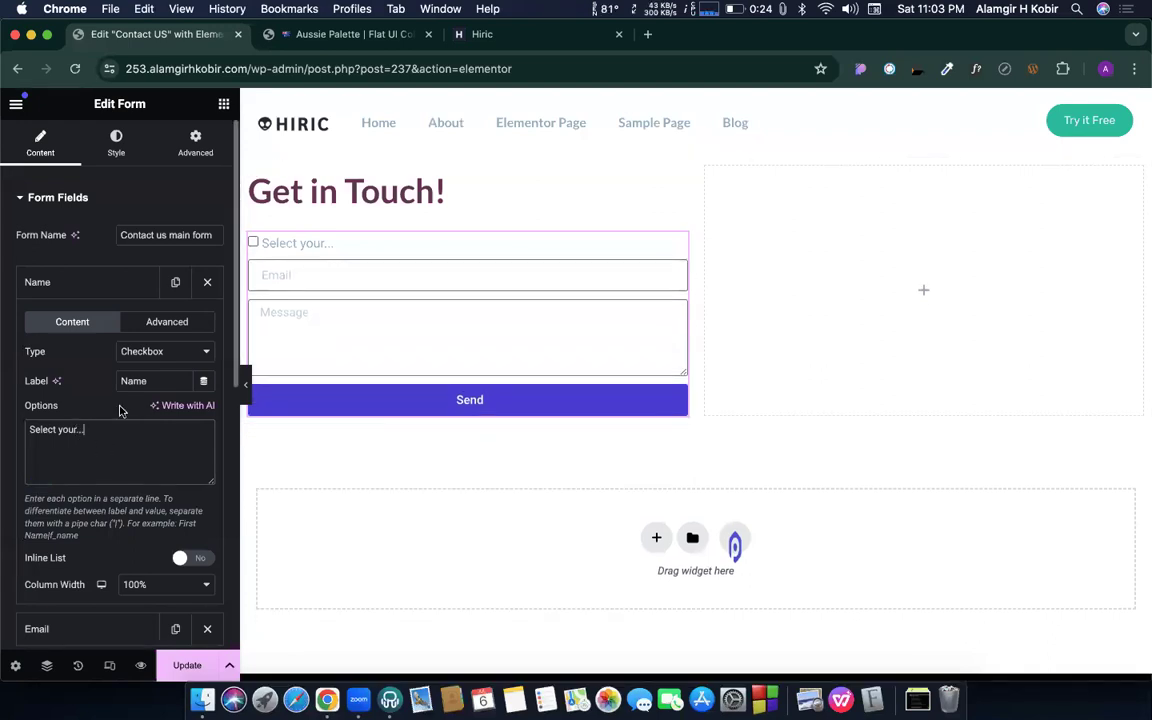
- Switch the Name field to Acceptance, then to Number
{"action": "left_click", "coordinate": [150, 350]}
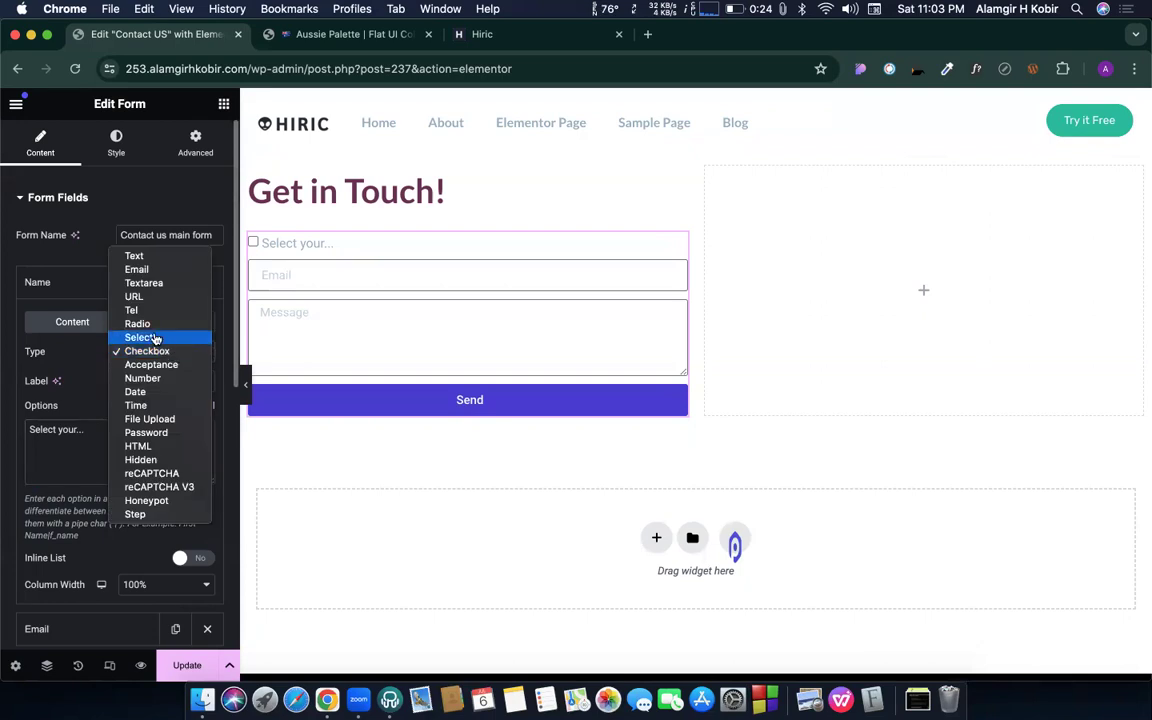
{"action": "left_click", "coordinate": [146, 366]}
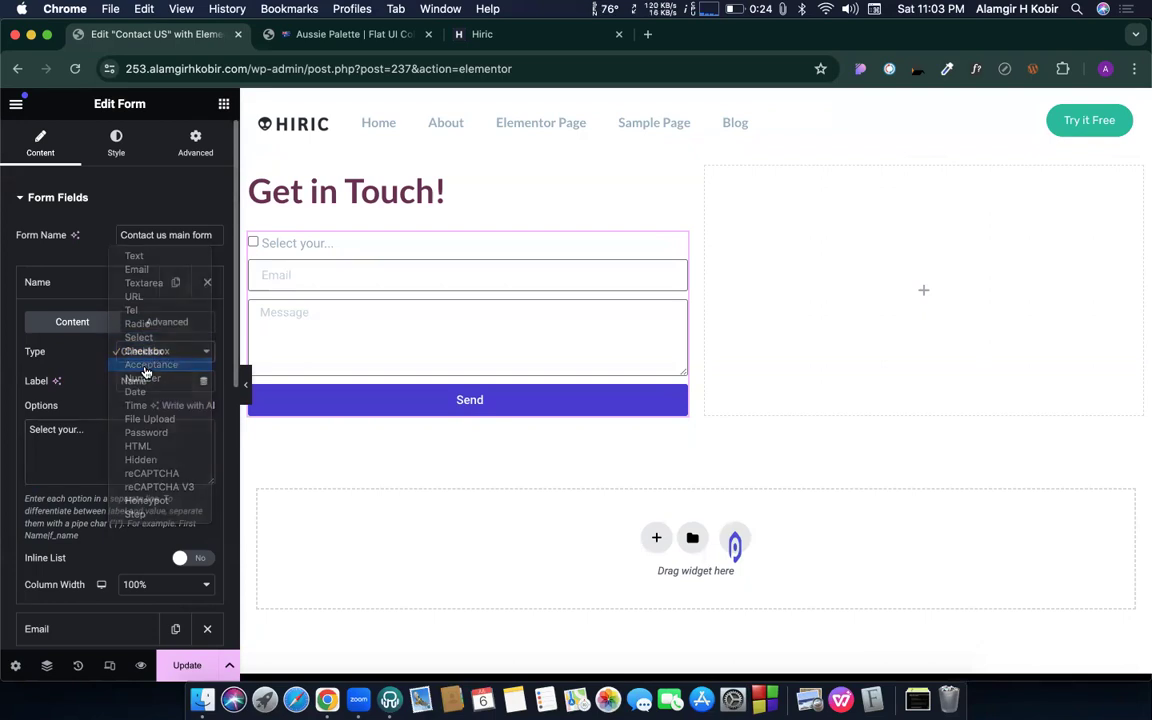
{"action": "left_click", "coordinate": [155, 350]}
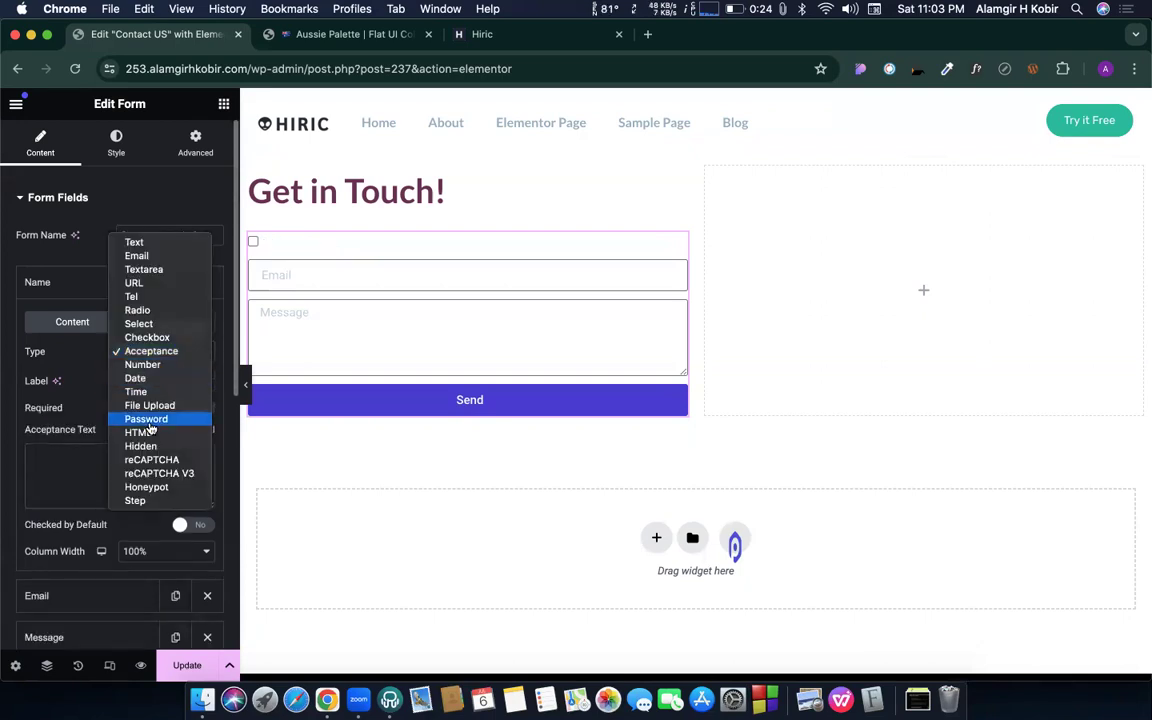
{"action": "left_click", "coordinate": [137, 371]}
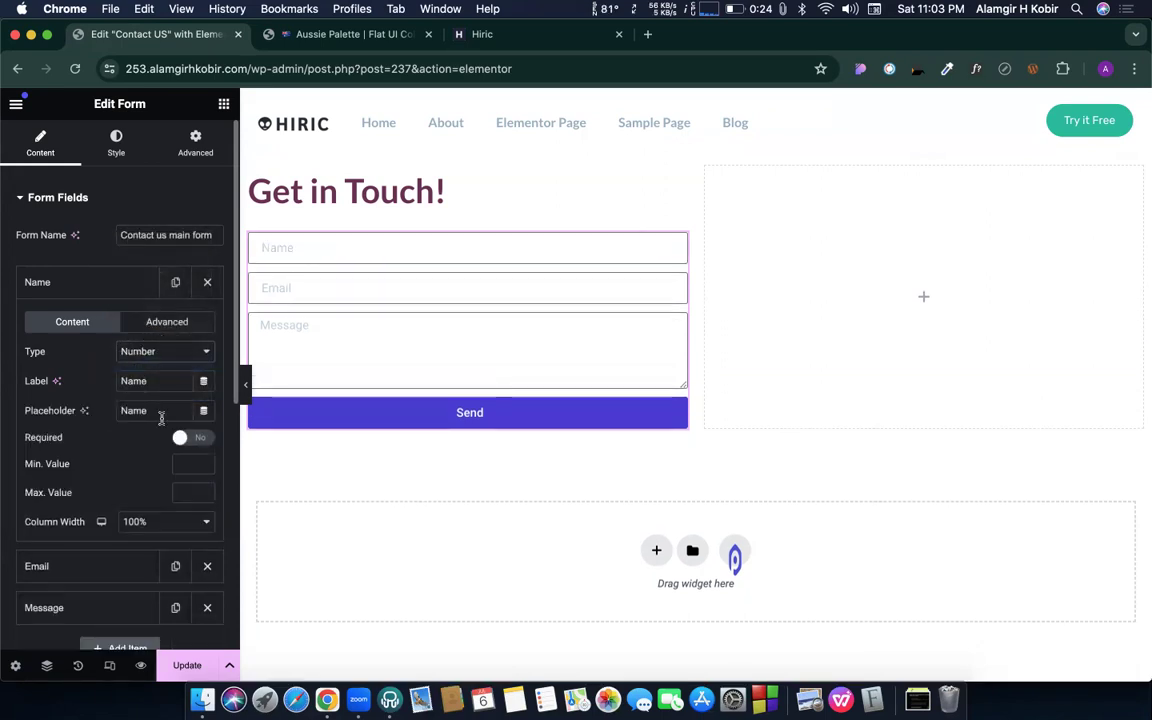
- Make the Name field a Date field and pick July 26 in the preview calendar
{"action": "left_click", "coordinate": [154, 352]}
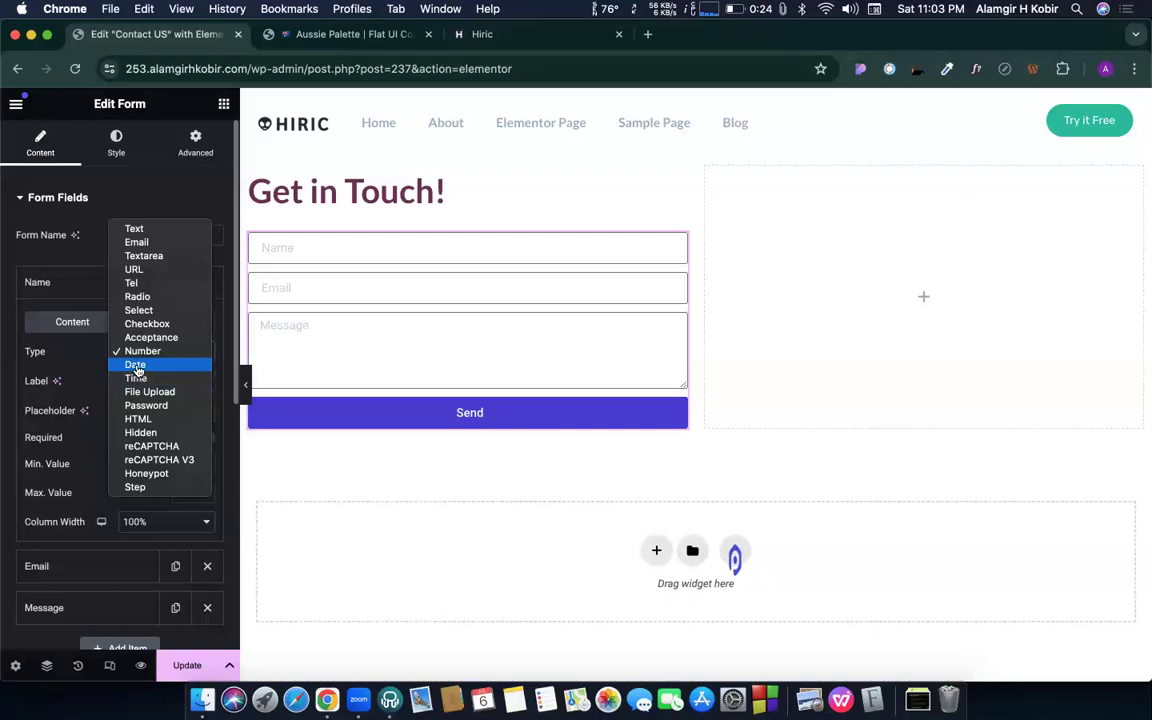
{"action": "left_click", "coordinate": [137, 367]}
{"action": "left_click", "coordinate": [565, 246]}
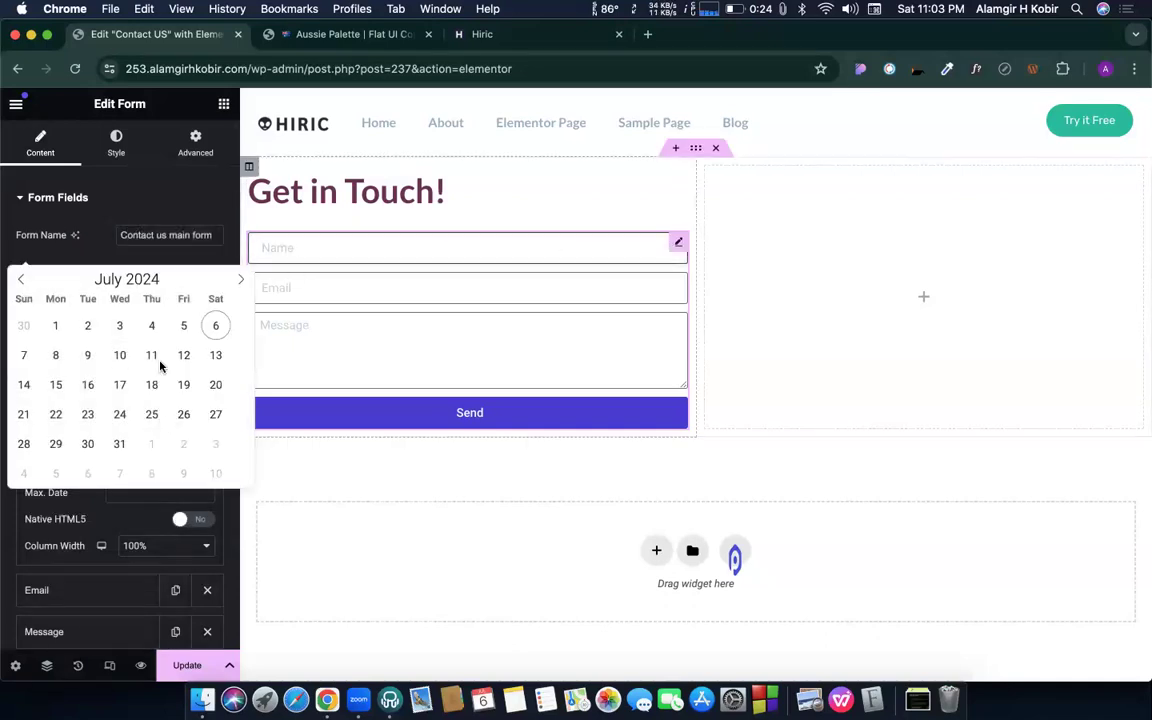
{"action": "left_click", "coordinate": [184, 414]}
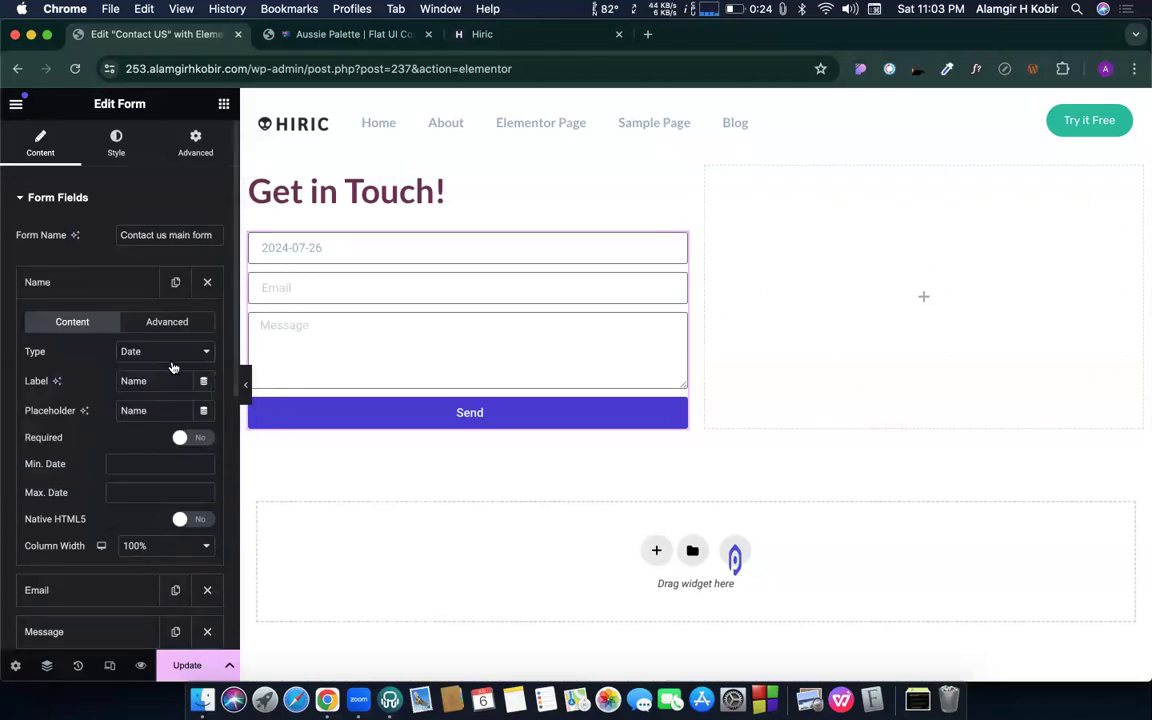
- Change the Name field to a Time field and set 5:30 PM in the preview
{"action": "left_click", "coordinate": [172, 358]}
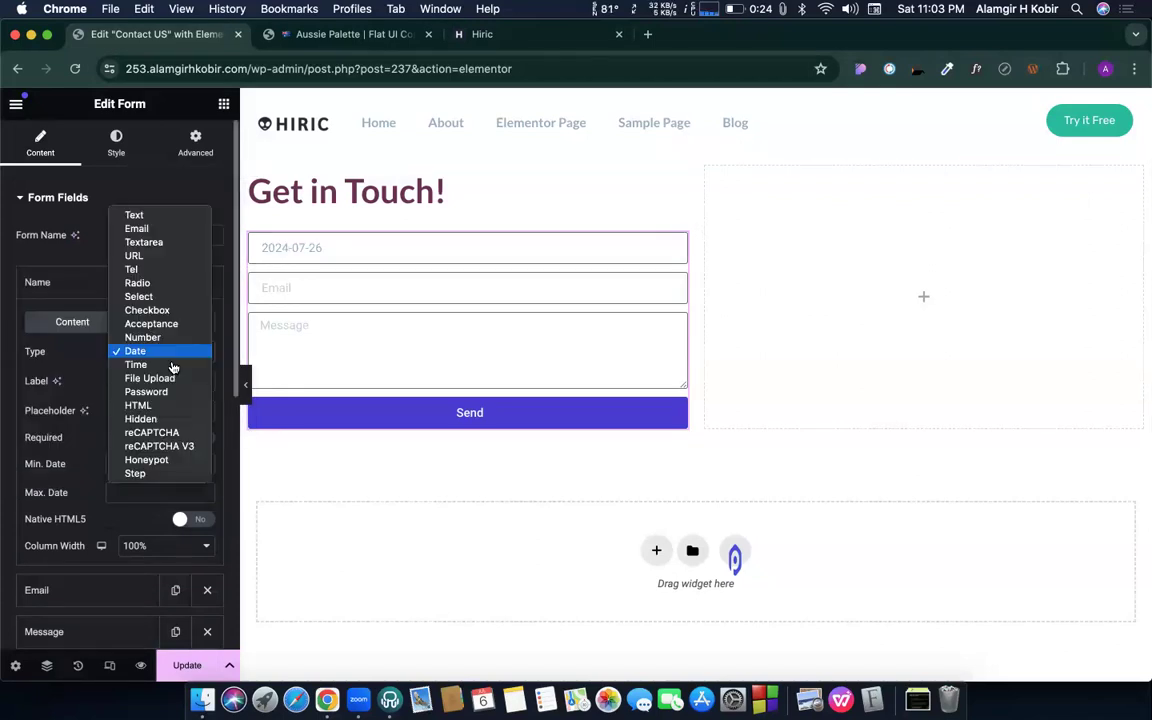
{"action": "left_click", "coordinate": [140, 365]}
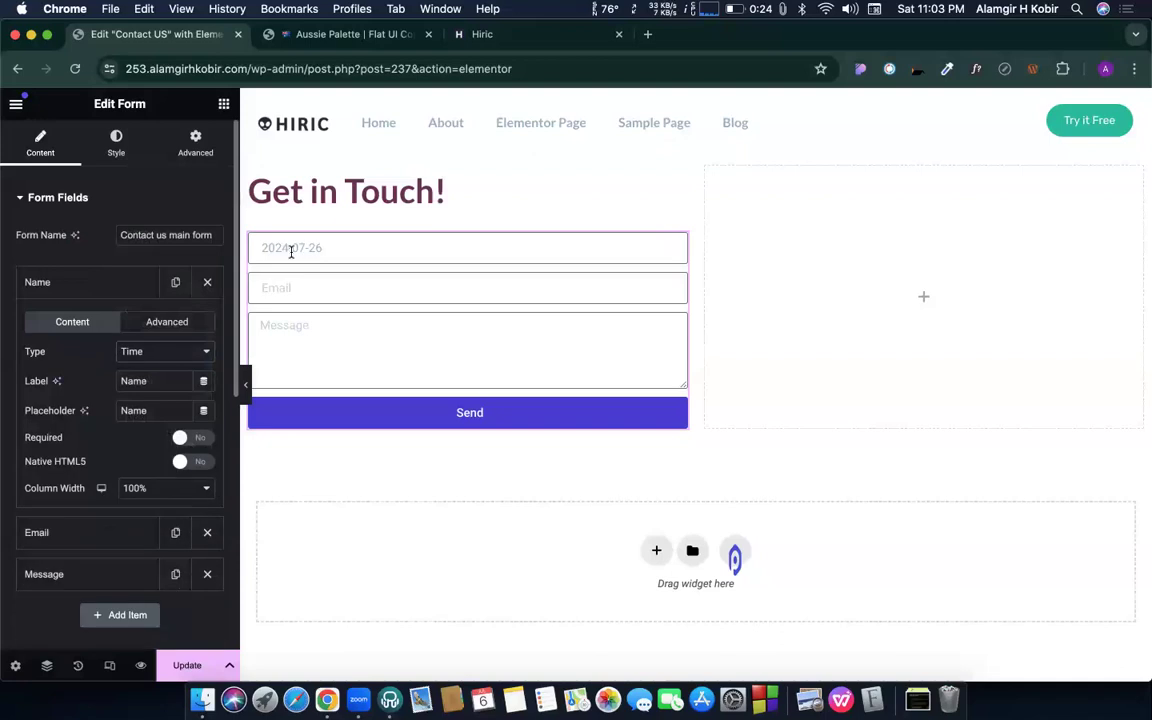
{"action": "left_click", "coordinate": [291, 251]}
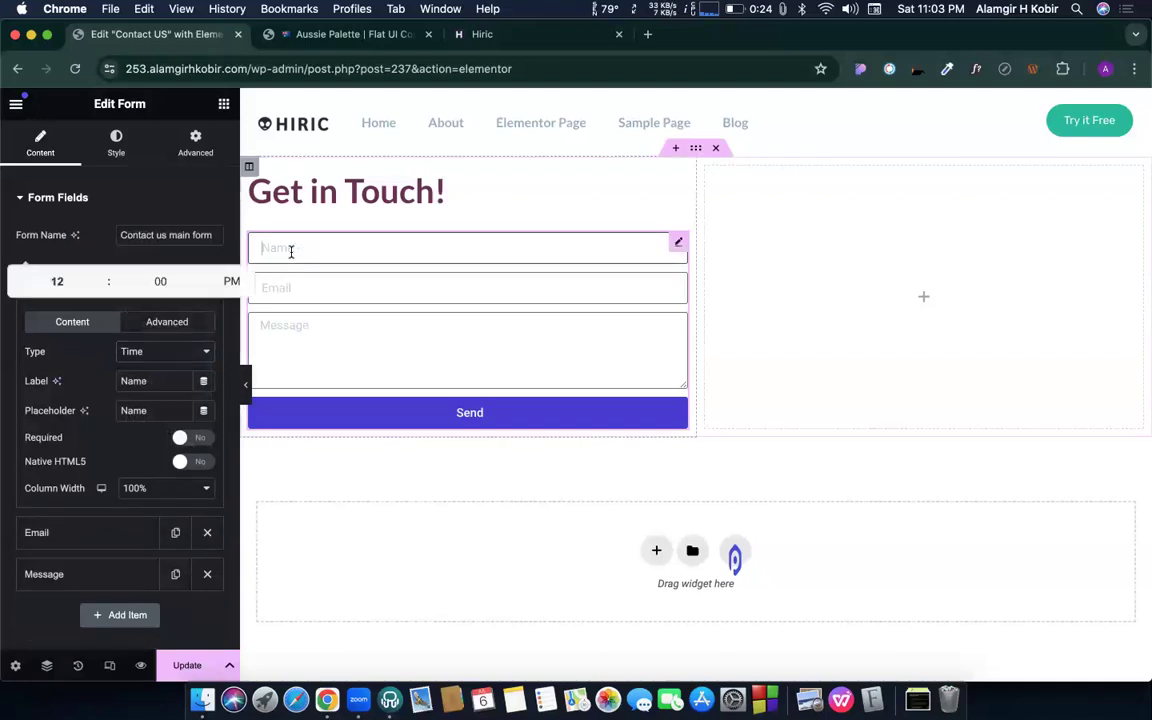
{"action": "left_click", "coordinate": [204, 275]}
{"action": "left_click", "coordinate": [204, 275]}
{"action": "left_click", "coordinate": [204, 275]}
{"action": "left_click", "coordinate": [204, 275]}
{"action": "left_click", "coordinate": [204, 275]}
{"action": "left_click", "coordinate": [204, 275]}
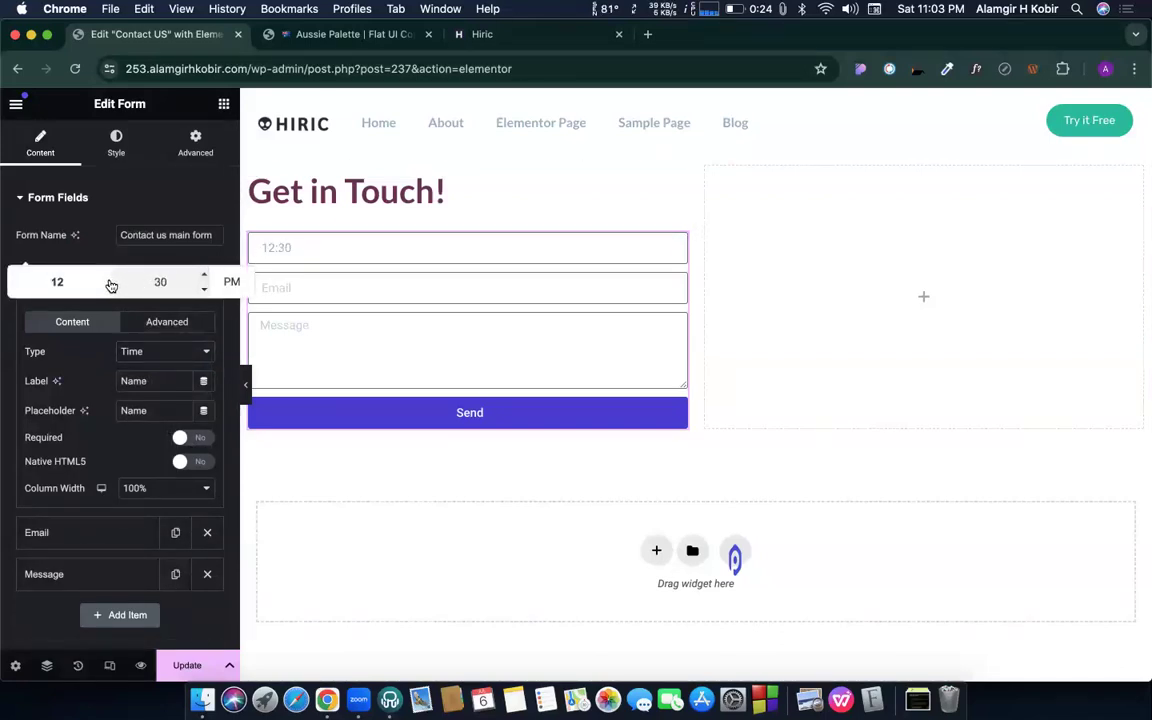
{"action": "left_click", "coordinate": [103, 276]}
{"action": "left_click", "coordinate": [90, 422]}
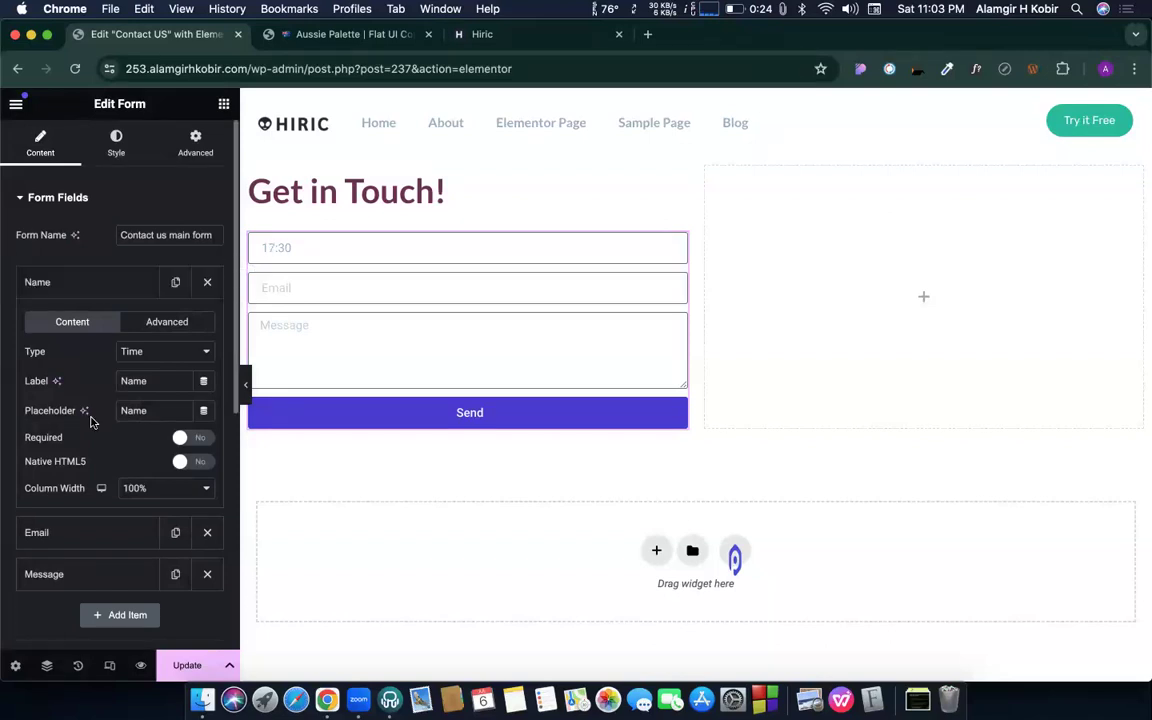
{"action": "left_click", "coordinate": [155, 351]}
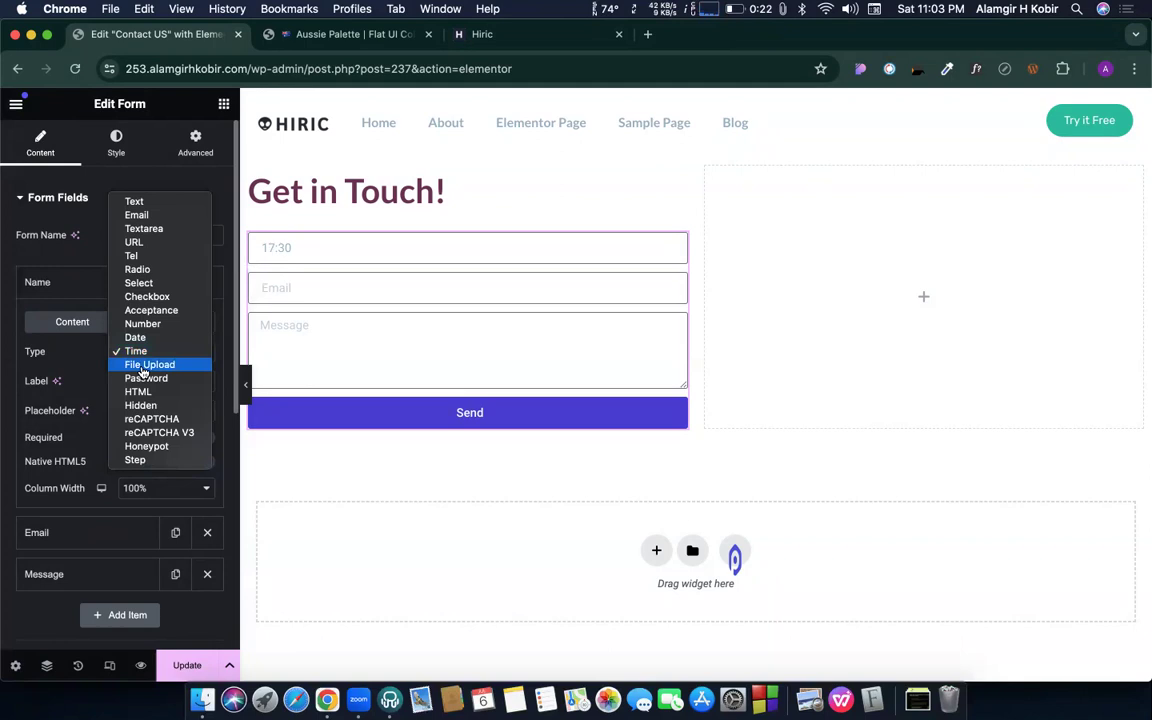
- Make the Name field a File Upload field, leaving the maximum file size unchanged
{"action": "left_click", "coordinate": [143, 372]}
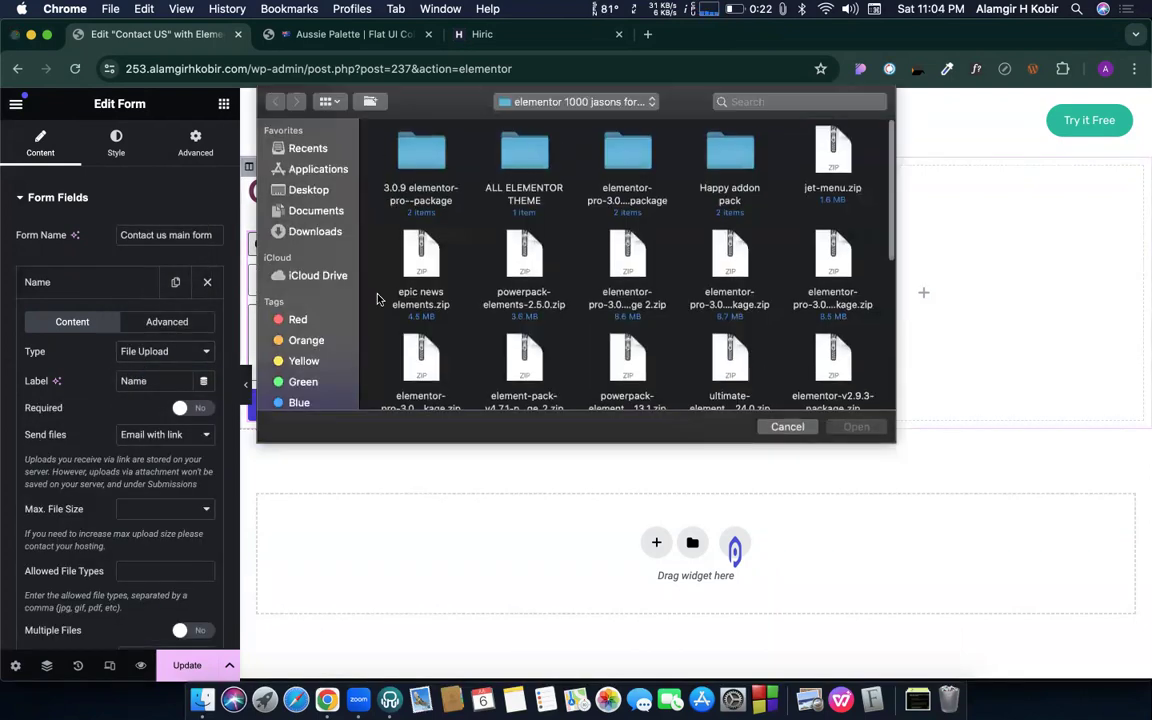
{"action": "left_click", "coordinate": [786, 427]}
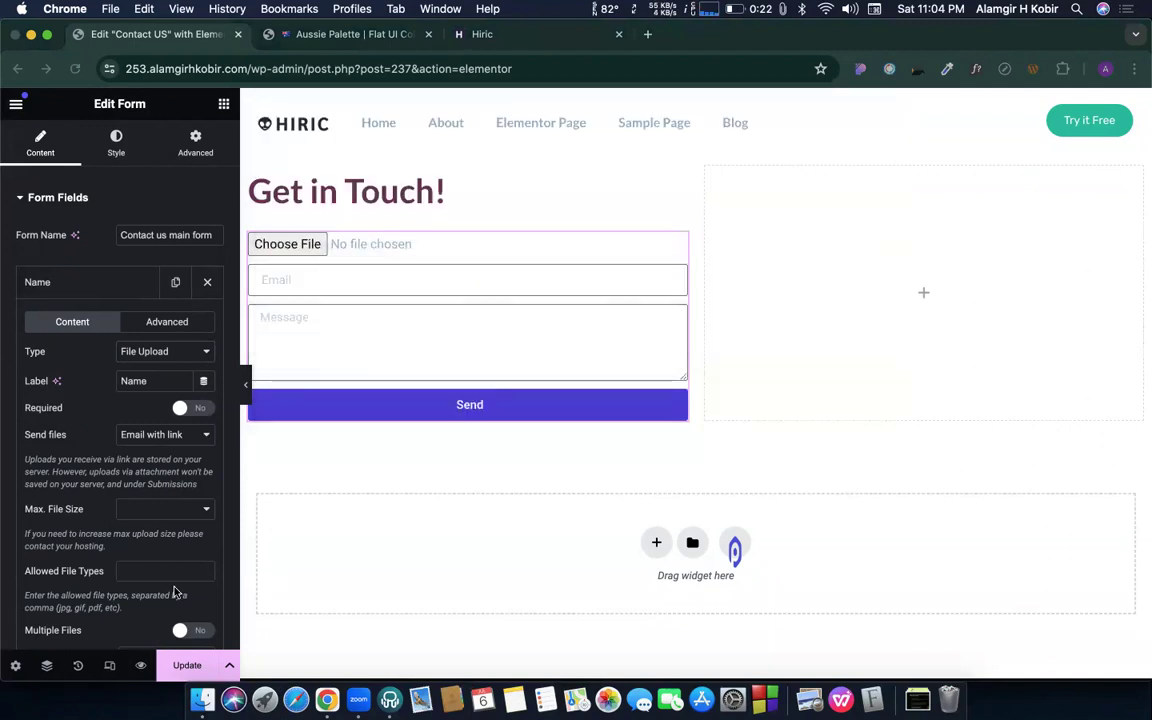
{"action": "left_click", "coordinate": [165, 509]}
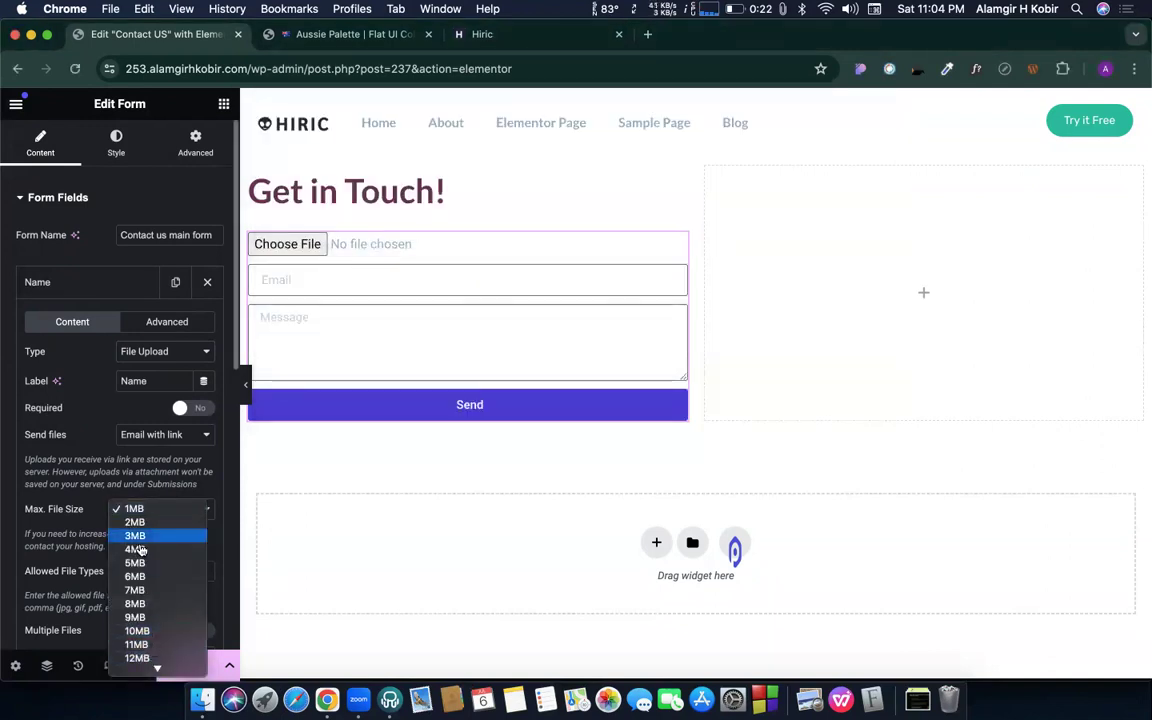
{"action": "left_click", "coordinate": [88, 433]}
- Enter jpg, png, mp4 as the allowed file types
{"action": "scroll", "coordinate": [143, 465], "scroll_direction": "down", "scroll_amount": 3}
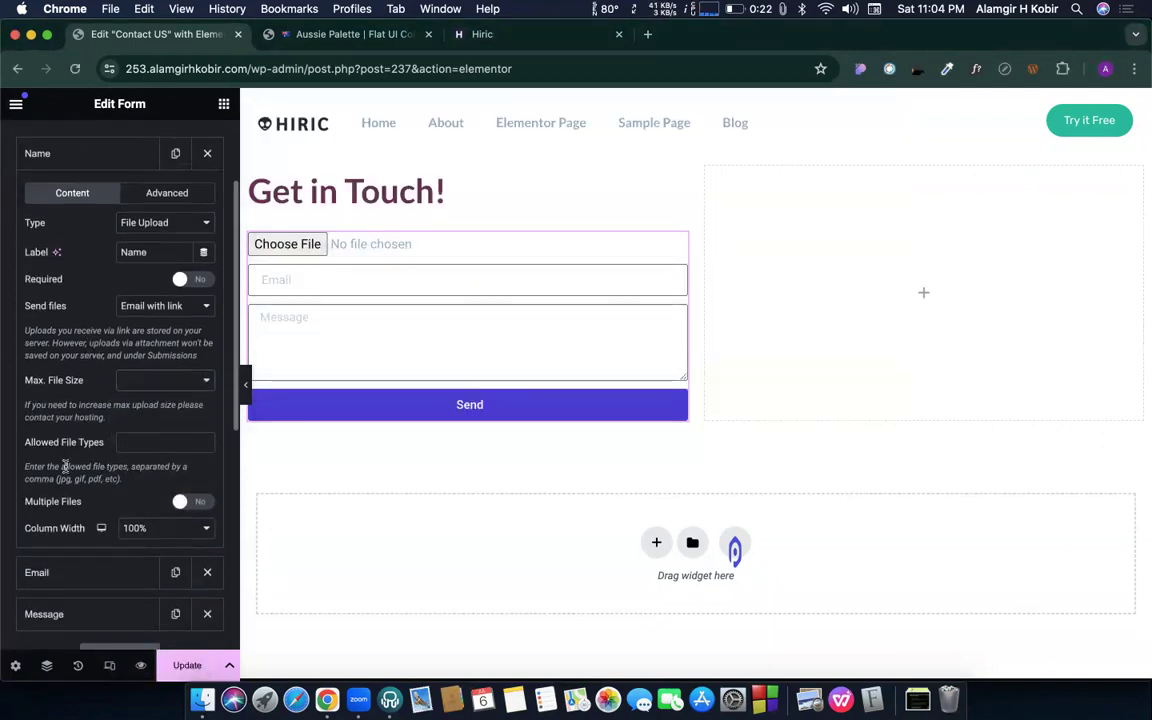
{"action": "left_click", "coordinate": [143, 443]}
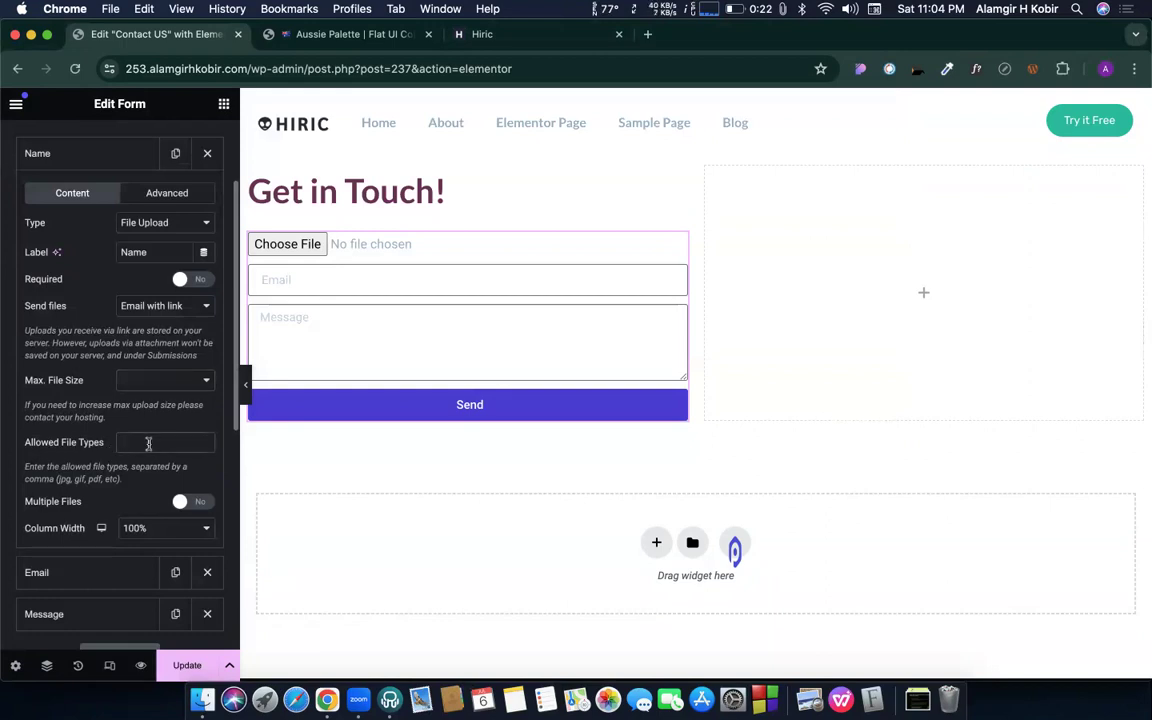
{"action": "type", "text": "jpg, png, mp4"}
{"action": "double_click", "coordinate": [180, 443]}
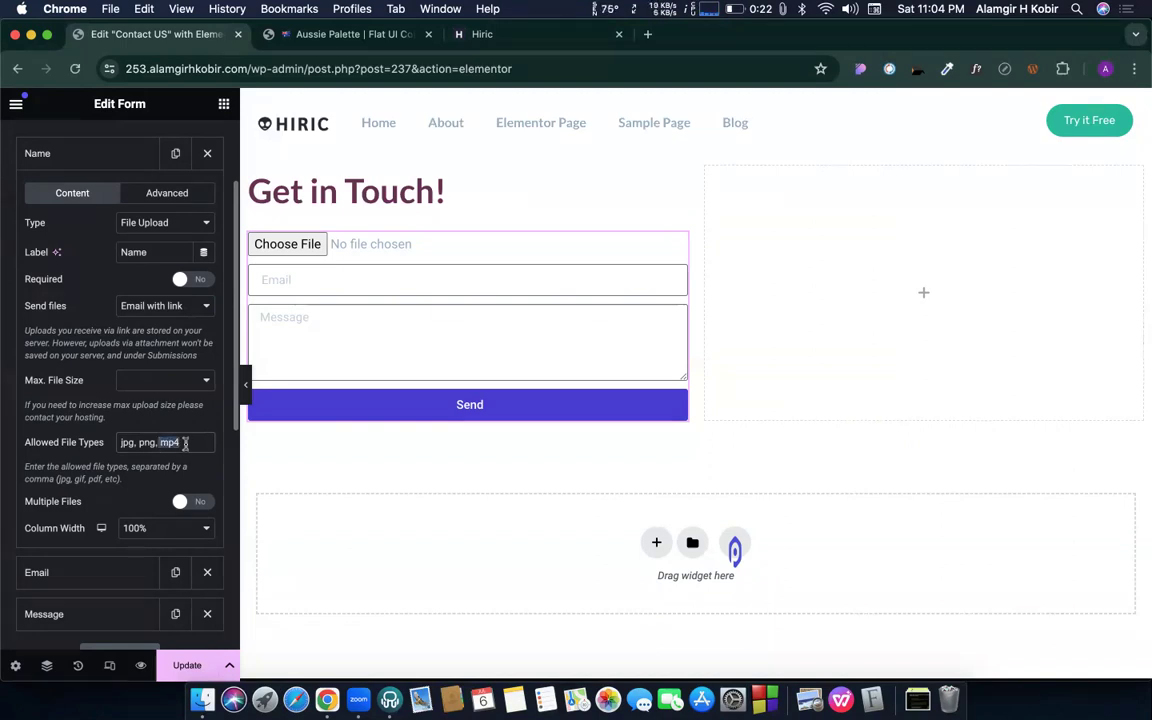
{"action": "left_click", "coordinate": [132, 406]}
{"action": "left_click", "coordinate": [184, 442]}
{"action": "key", "text": "super+a"}
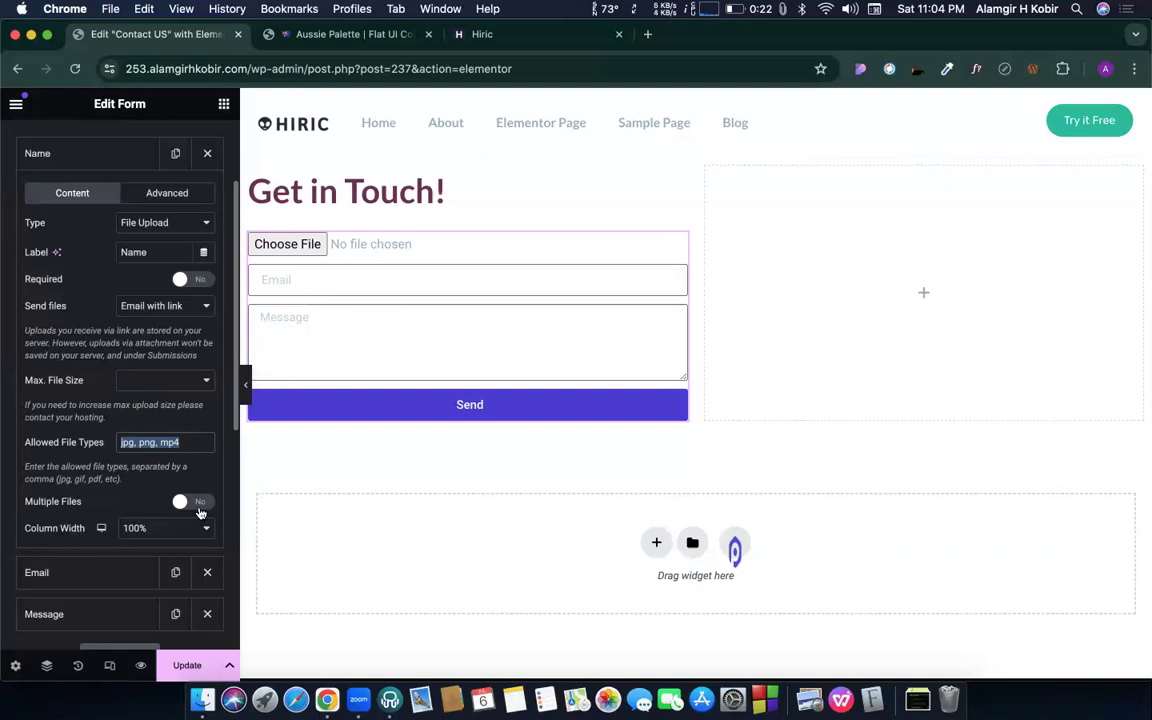
- Test the upload field by choosing happy-elementor-addons-pro.zip in the preview
{"action": "left_click", "coordinate": [290, 244]}
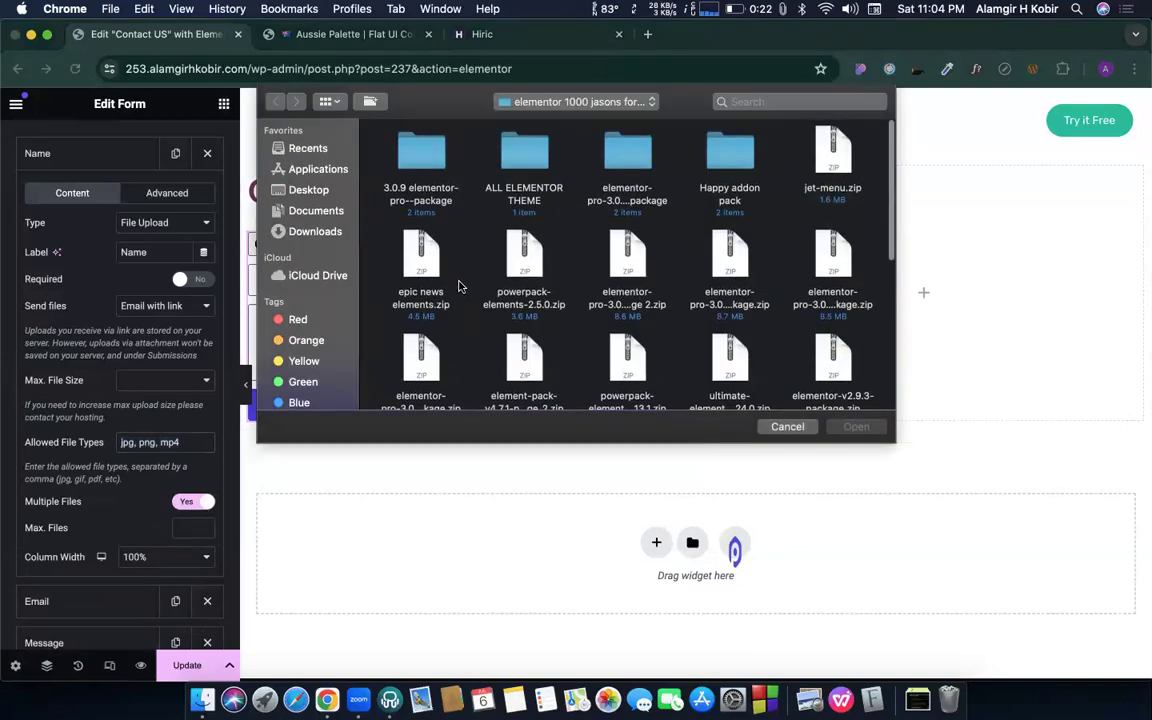
{"action": "scroll", "coordinate": [840, 250], "scroll_direction": "down", "scroll_amount": 5}
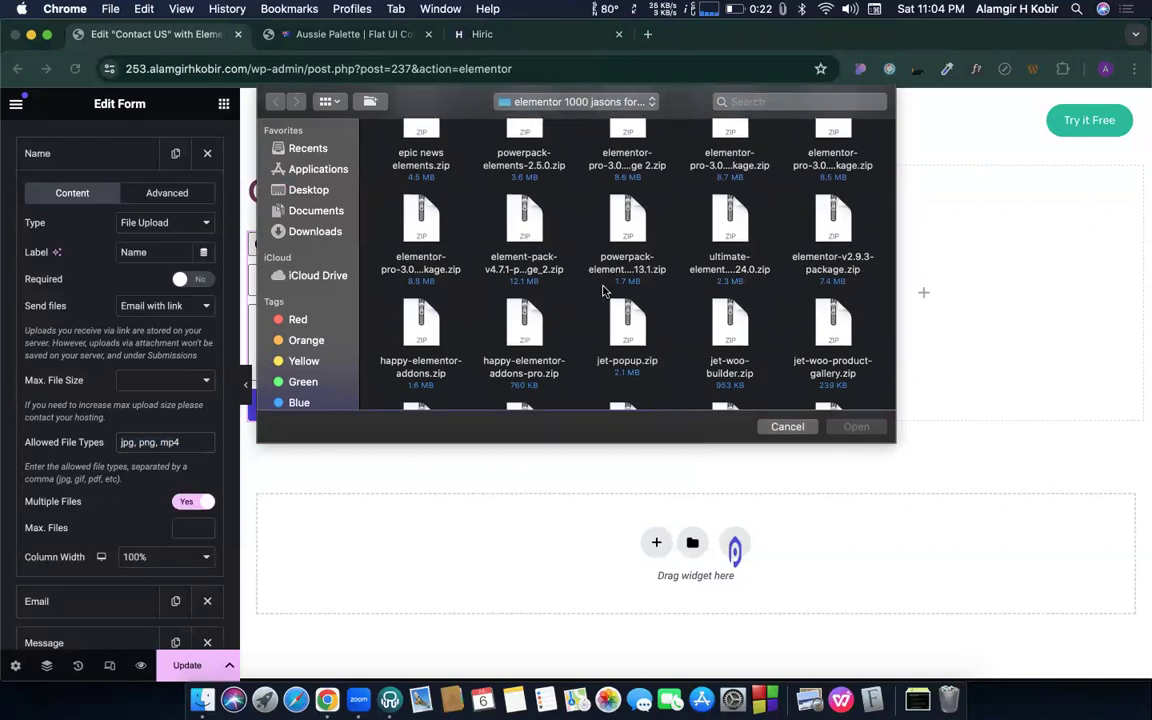
{"action": "scroll", "coordinate": [603, 291], "scroll_direction": "down", "scroll_amount": 3}
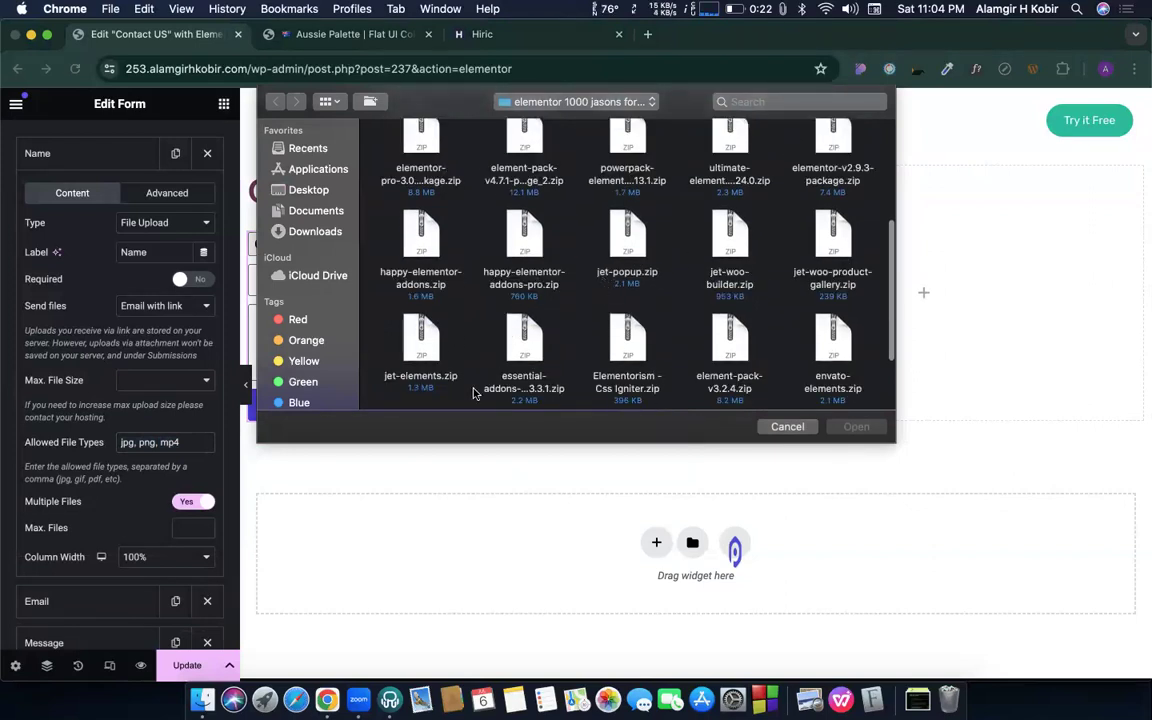
{"action": "left_click", "coordinate": [515, 253]}
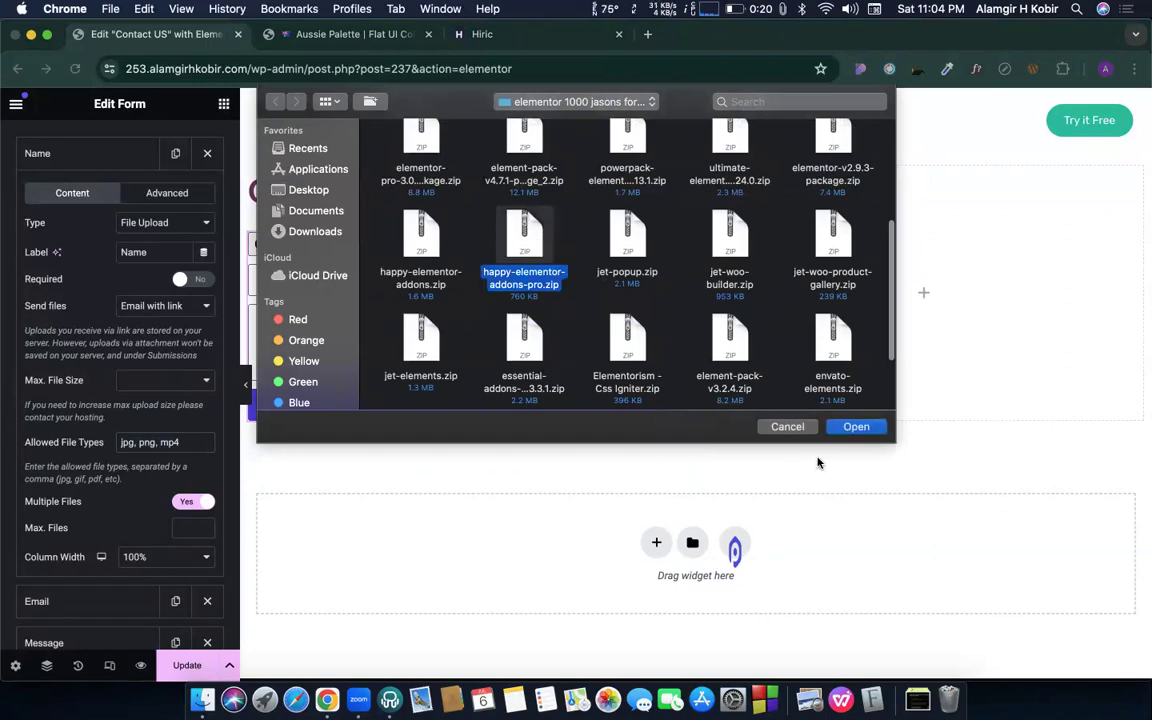
{"action": "left_click", "coordinate": [853, 427]}
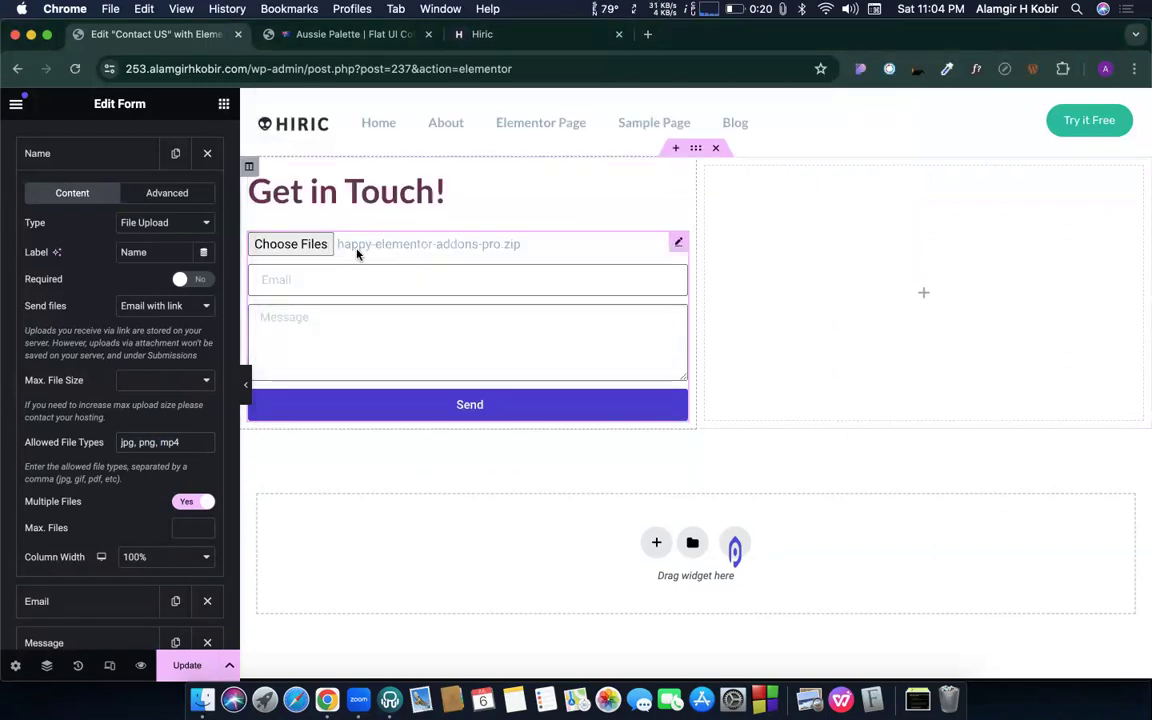
- Upload three zip files at once through the preview field
{"action": "left_click", "coordinate": [292, 246]}
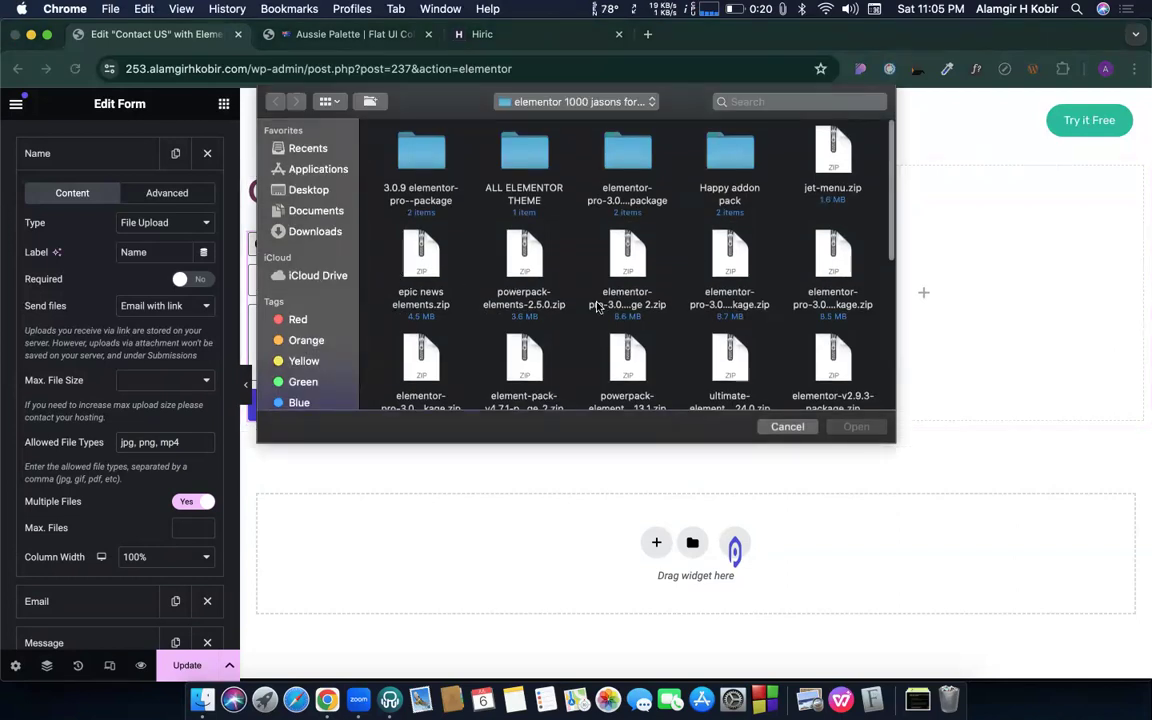
{"action": "left_click_drag", "start_coordinate": [354, 244], "coordinate": [647, 307]}
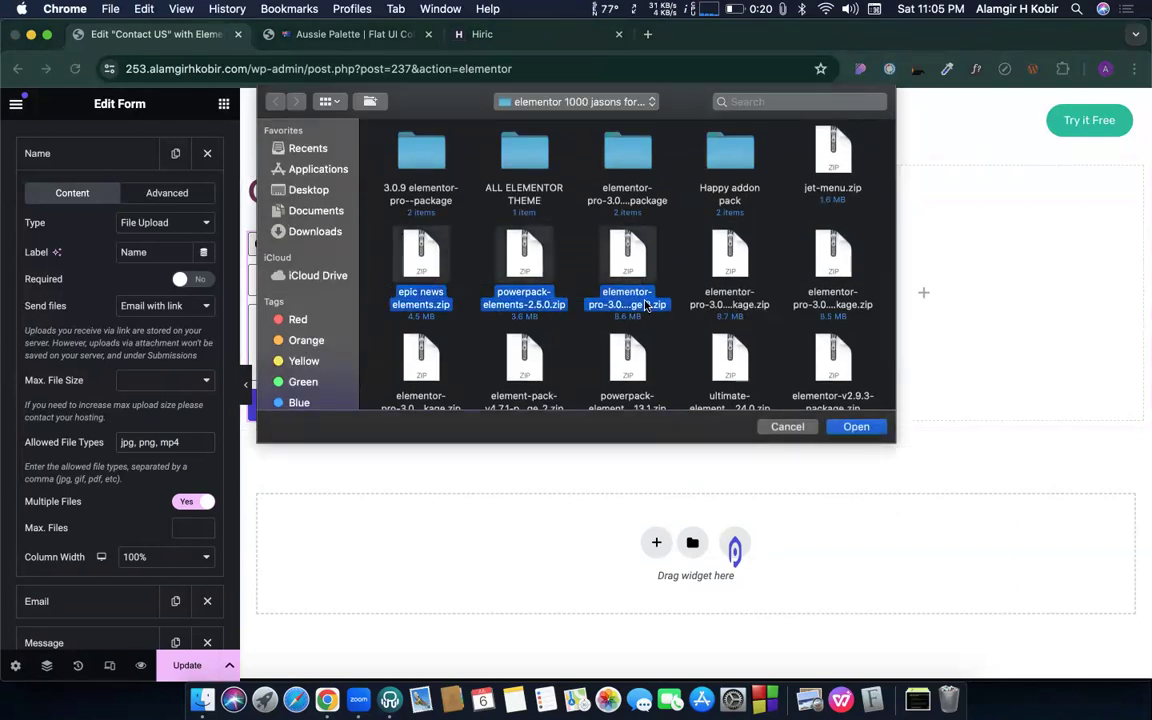
{"action": "left_click", "coordinate": [856, 426]}
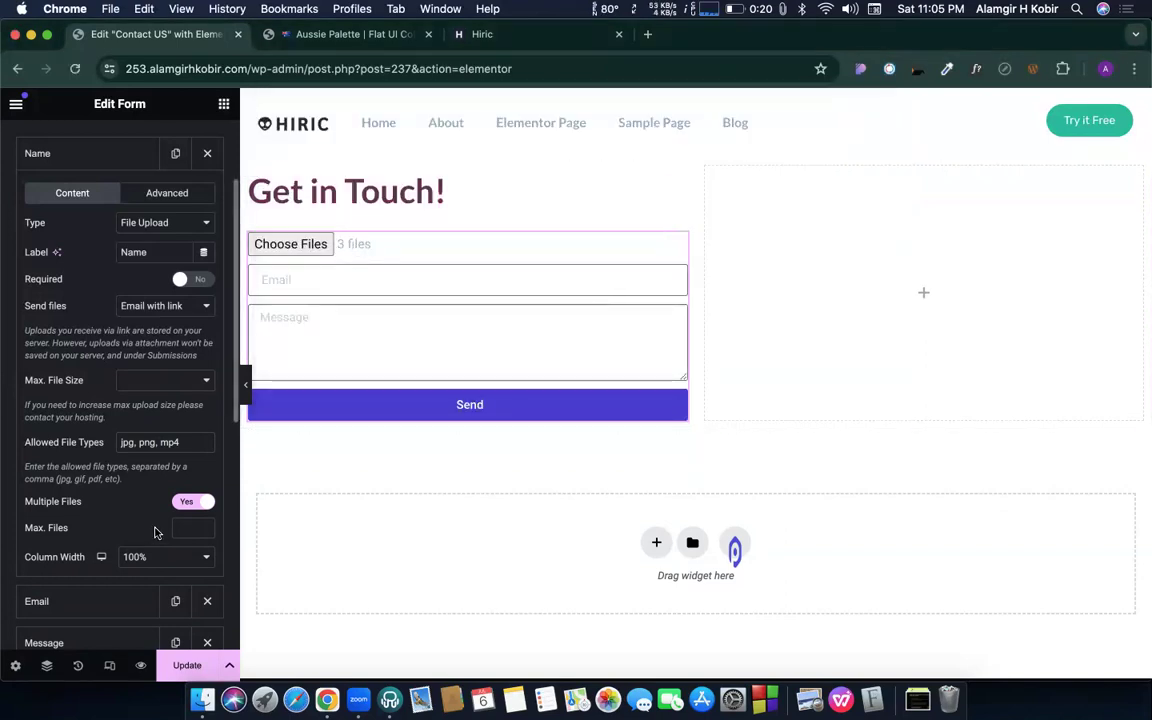
- Switch Multiple Files back off for the upload field
{"action": "left_click", "coordinate": [191, 501]}
{"action": "scroll", "coordinate": [111, 470], "scroll_direction": "down", "scroll_amount": 1}
{"action": "scroll", "coordinate": [111, 470], "scroll_direction": "down", "scroll_amount": 1}
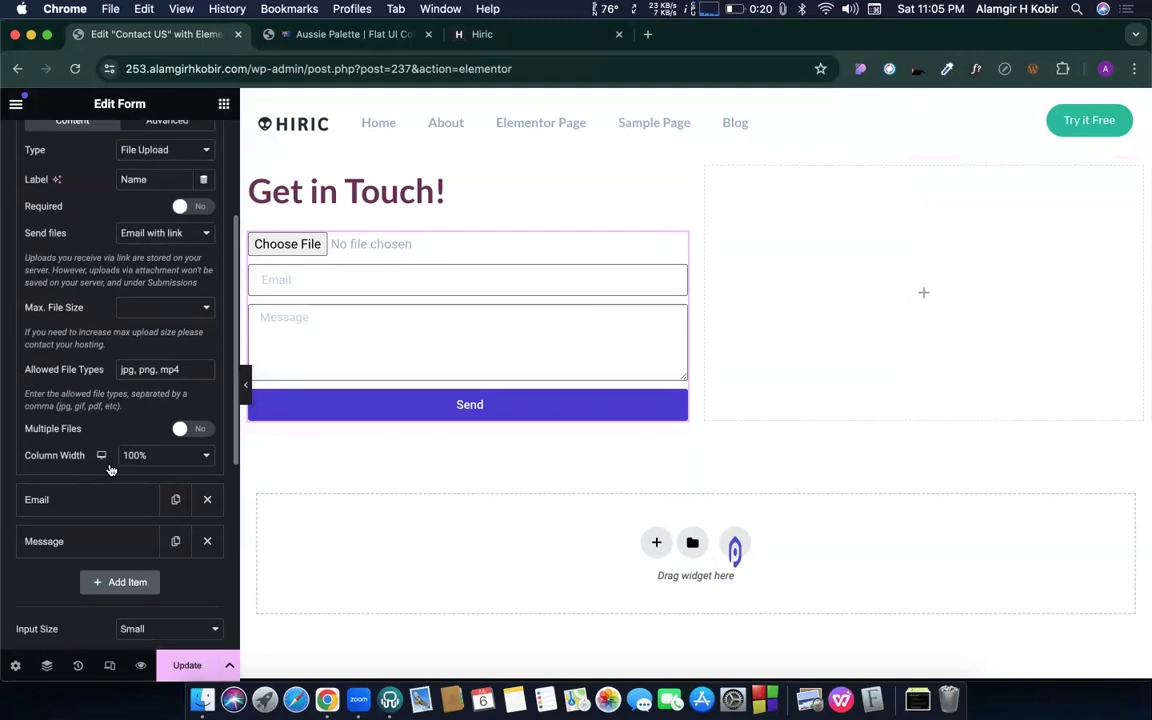
{"action": "scroll", "coordinate": [160, 300], "scroll_direction": "up", "scroll_amount": 2}
{"action": "scroll", "coordinate": [165, 303], "scroll_direction": "up", "scroll_amount": 2}
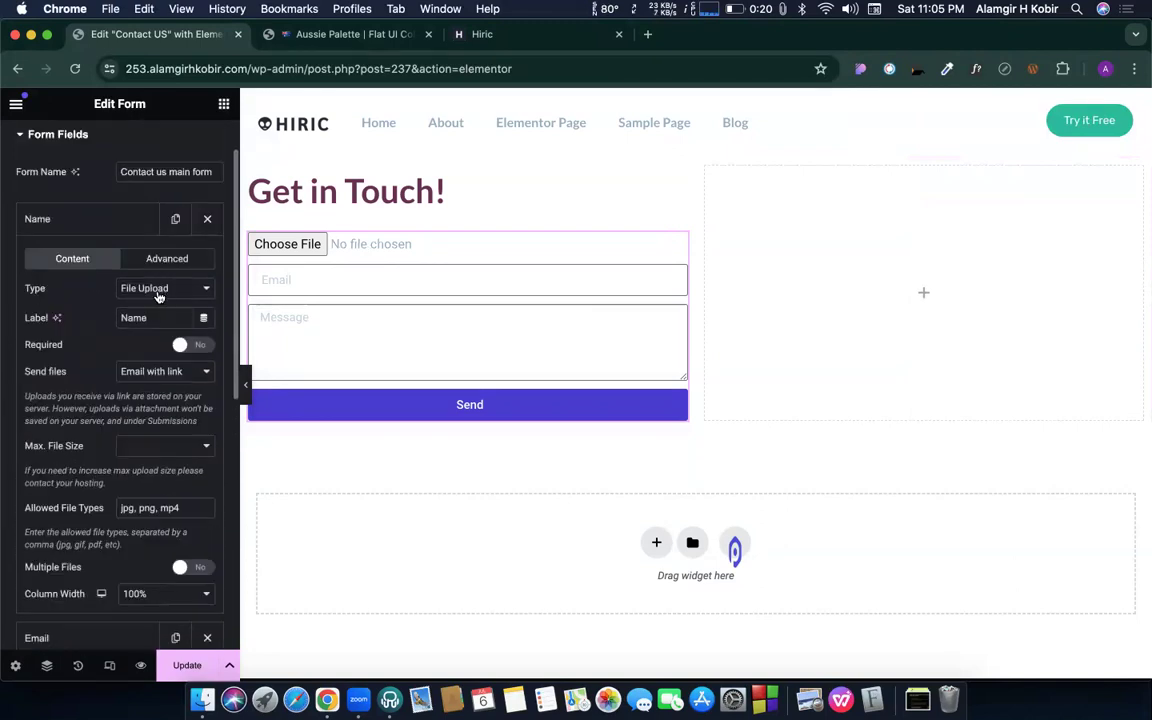
{"action": "left_click", "coordinate": [150, 288]}
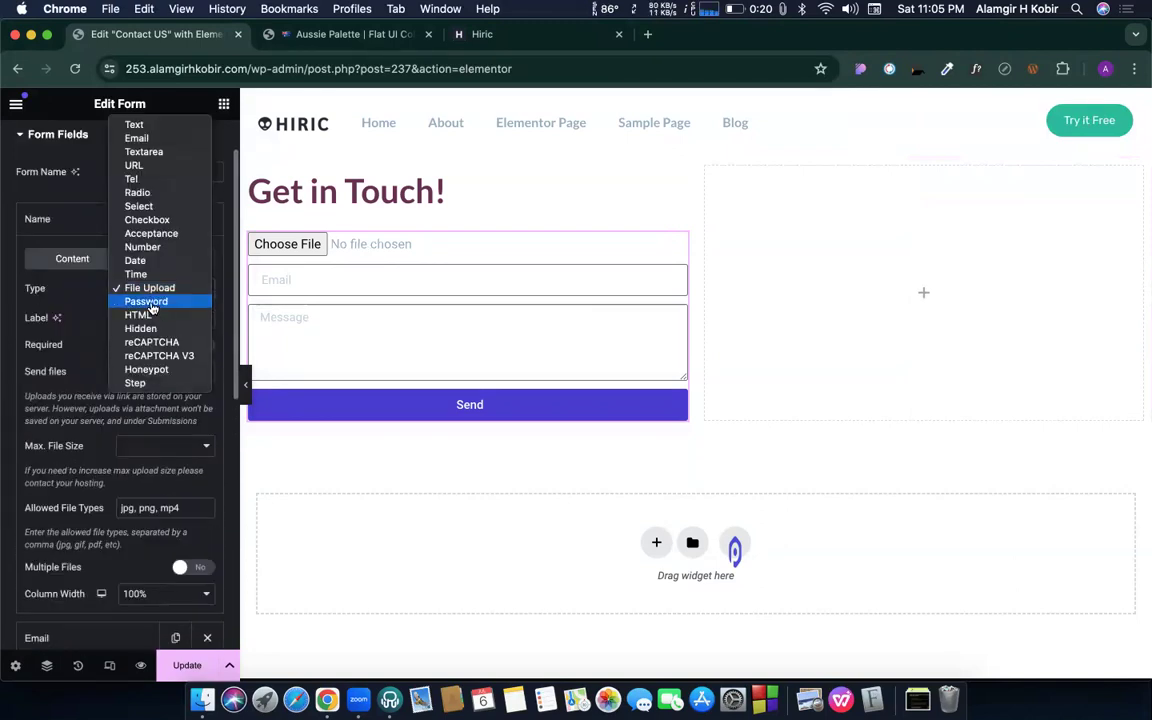
- Make the field a Password field and type a test password into its preview
{"action": "left_click", "coordinate": [148, 302]}
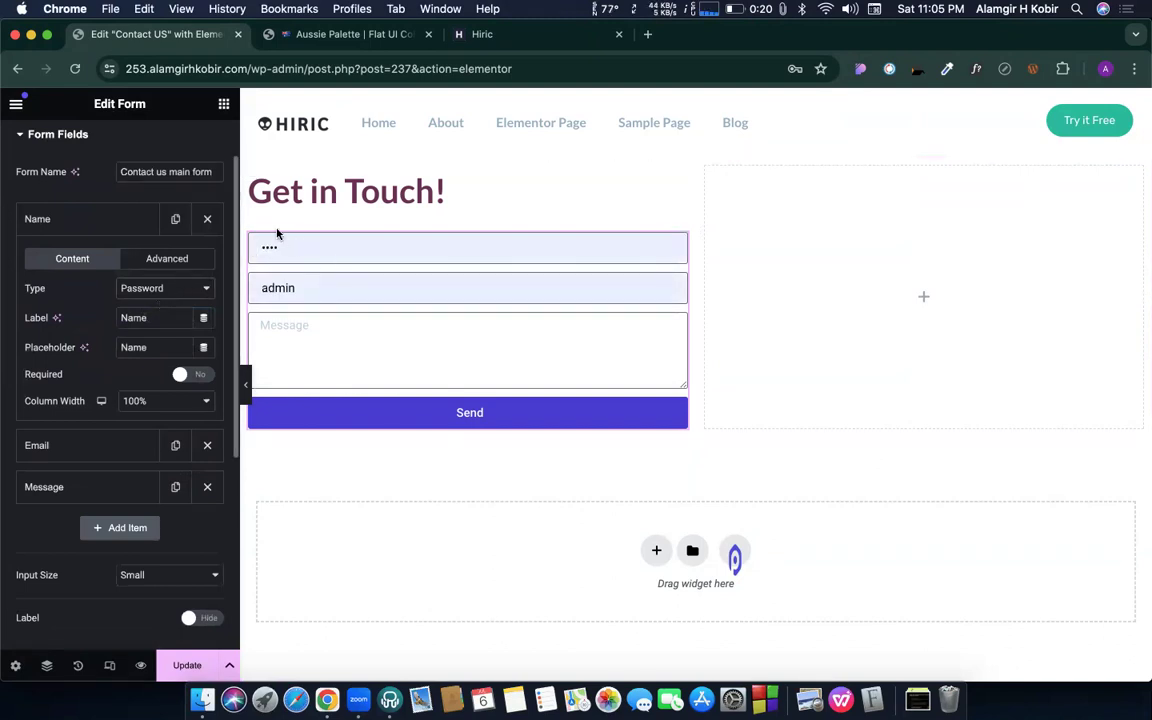
{"action": "left_click", "coordinate": [309, 249]}
{"action": "type", "text": "•••••"}
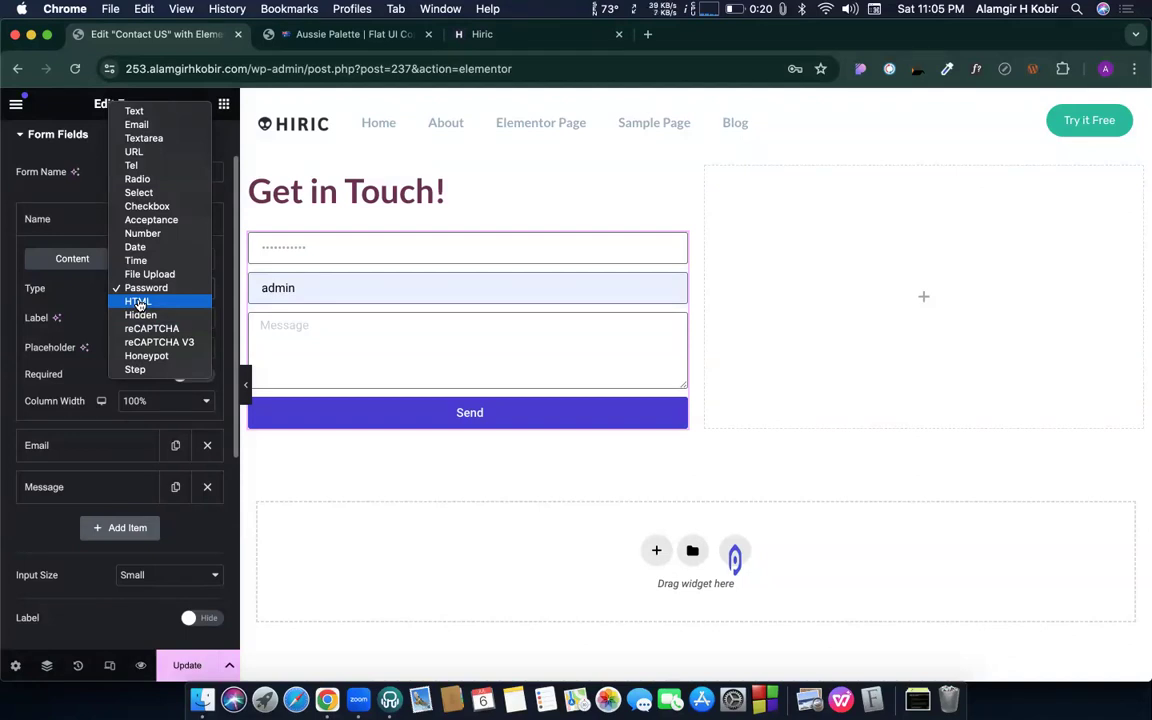
- Turn the field into an HTML block with <h3> this is a headline</h3> and move it below Email
{"action": "left_click", "coordinate": [138, 302]}
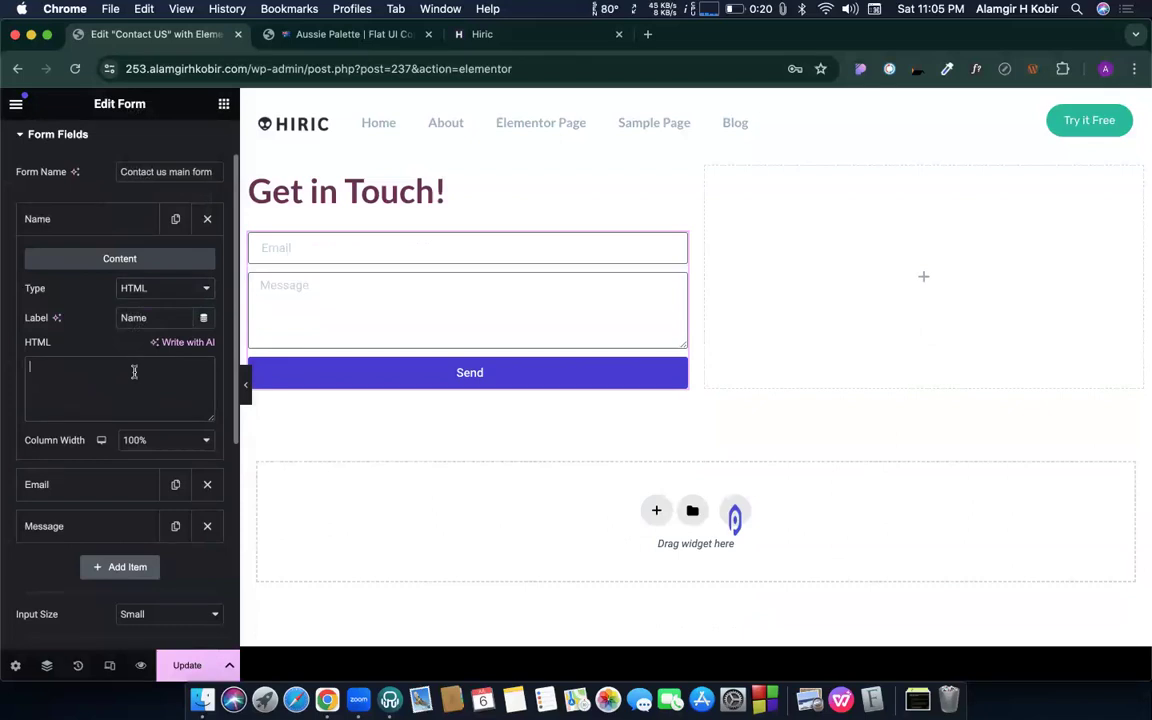
{"action": "left_click", "coordinate": [121, 371]}
{"action": "type", "text": "<"}
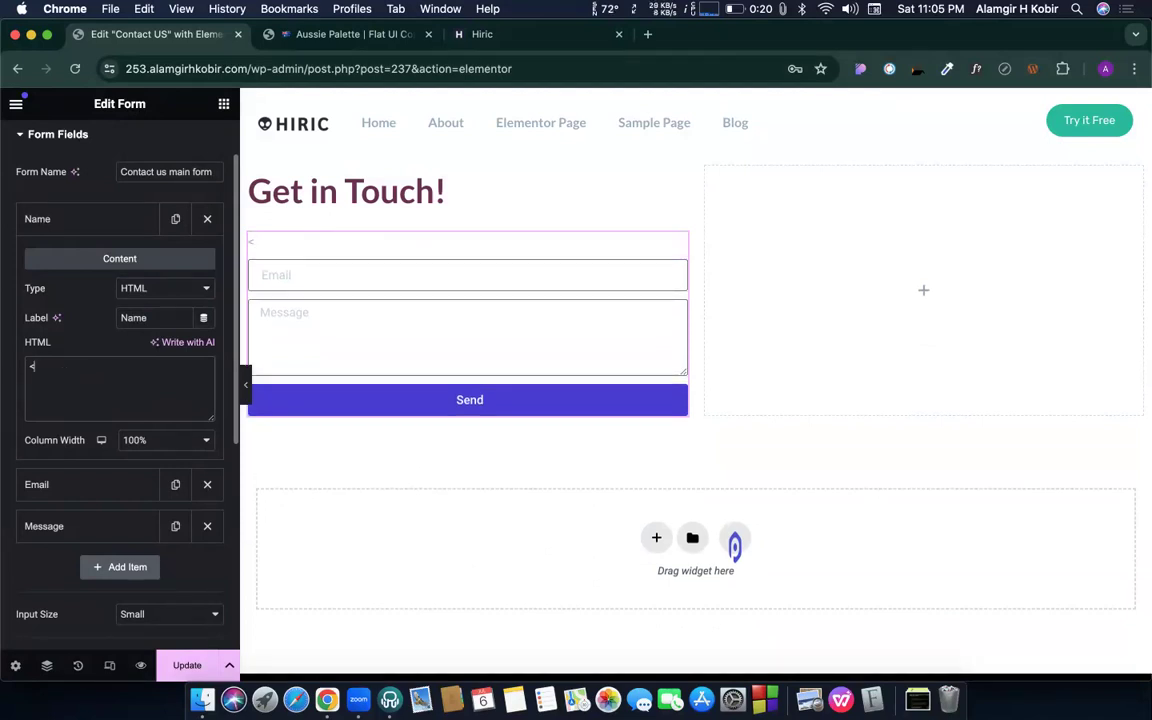
{"action": "type", "text": "h3"}
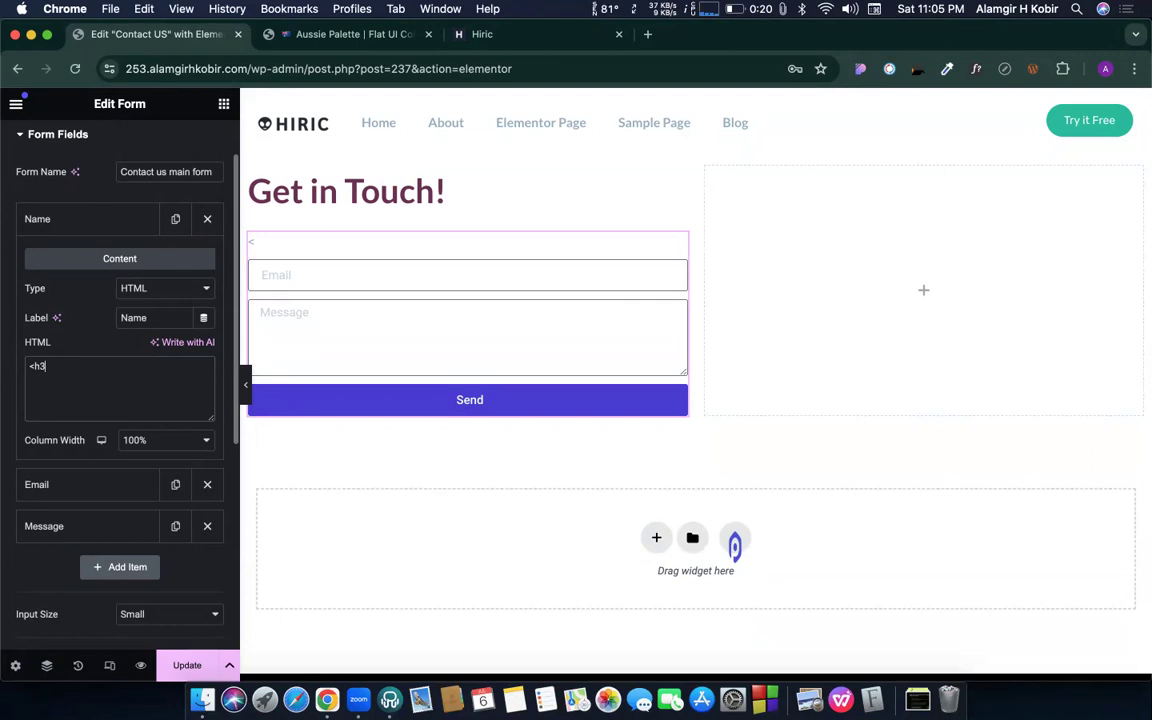
{"action": "type", "text": "> th"}
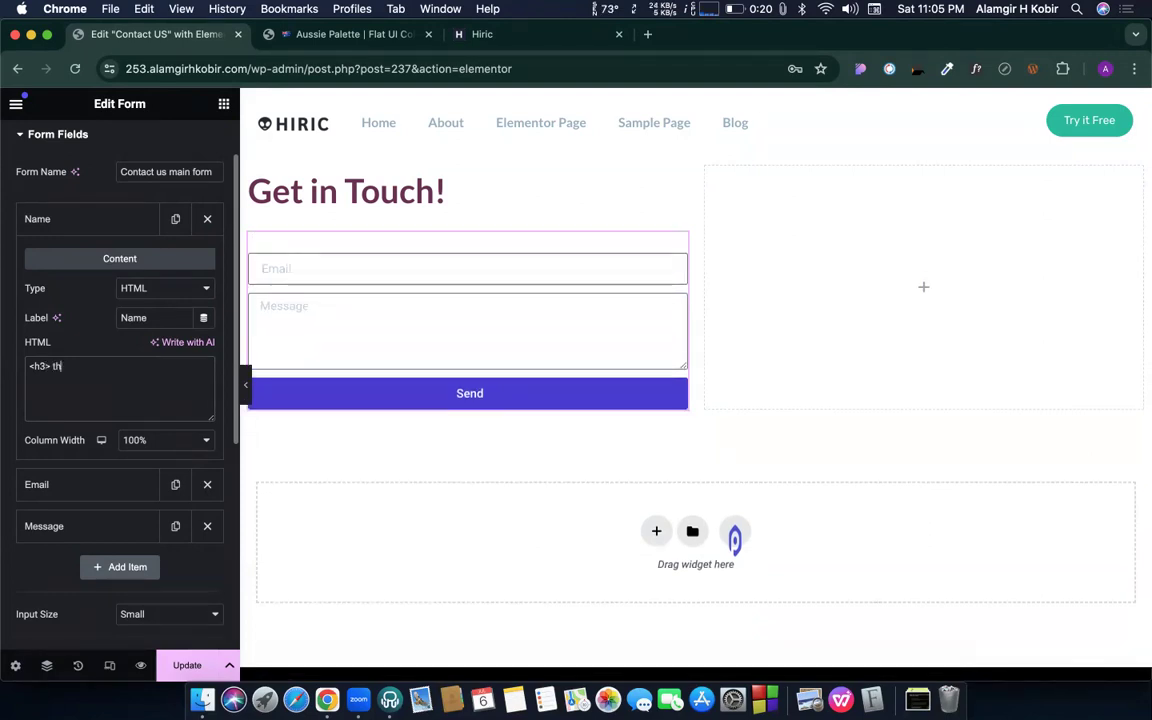
{"action": "type", "text": "is is a h"}
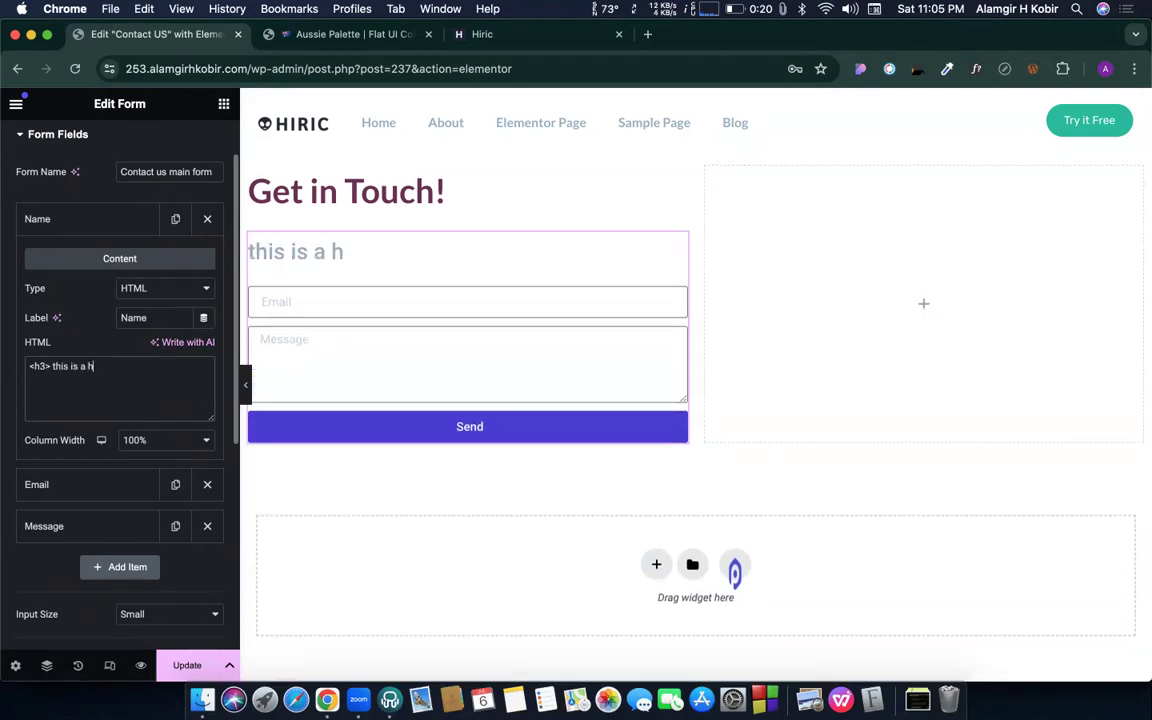
{"action": "type", "text": "eadline"}
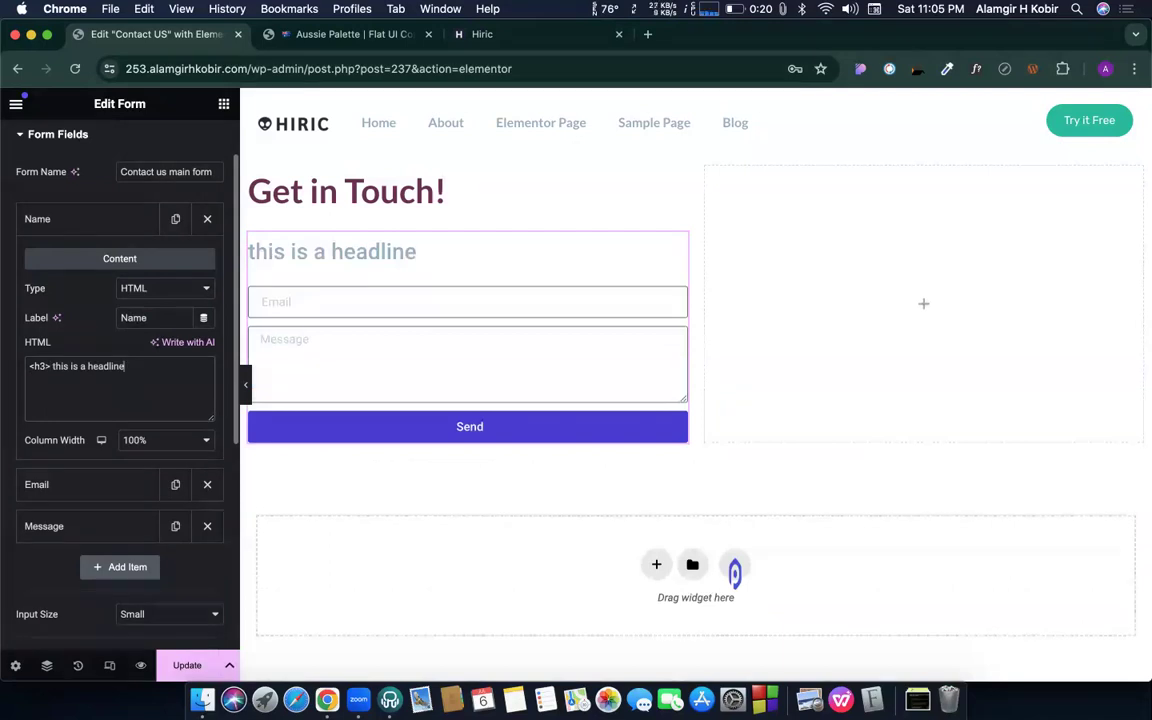
{"action": "type", "text": "</h3>"}
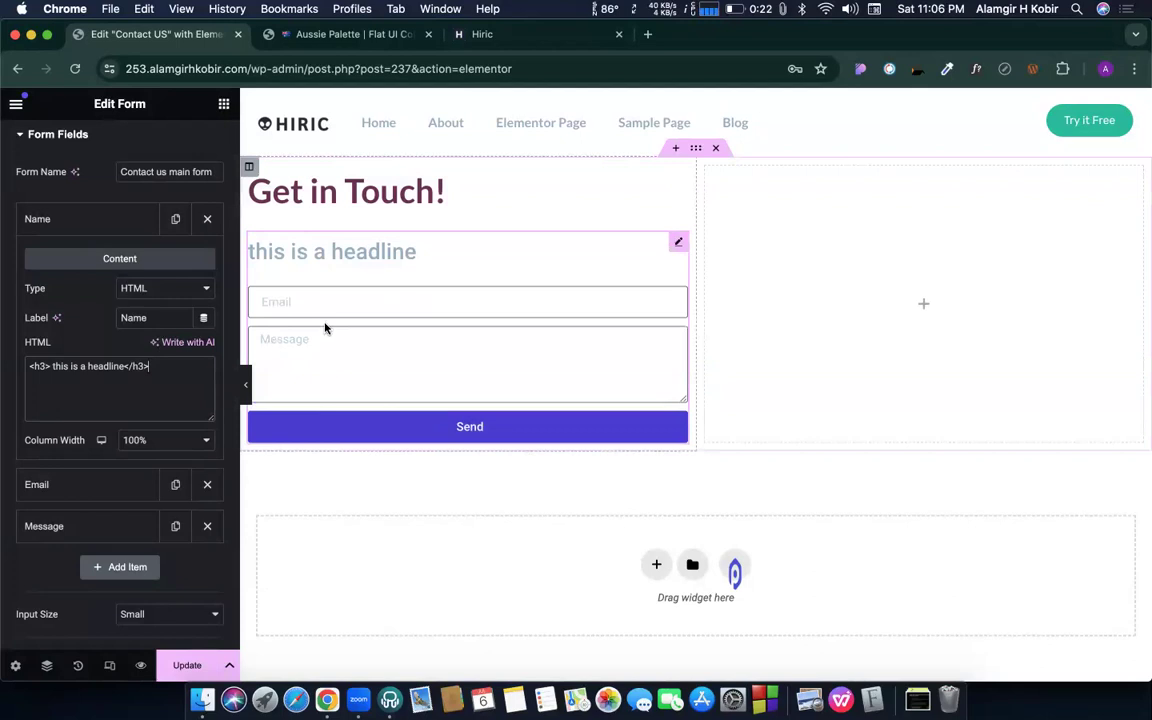
{"action": "left_click", "coordinate": [85, 219]}
{"action": "left_click_drag", "start_coordinate": [90, 226], "coordinate": [75, 275]}
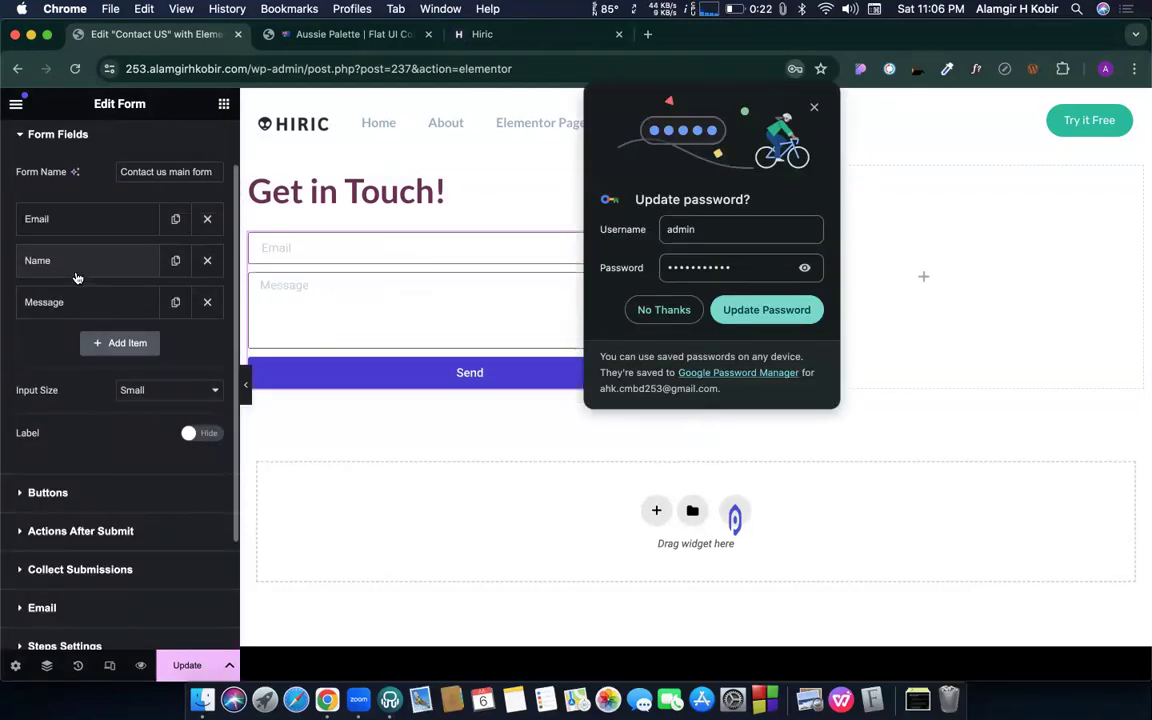
- Move the Name field back above Email and undo the HTML headline edits
{"action": "left_click", "coordinate": [814, 106]}
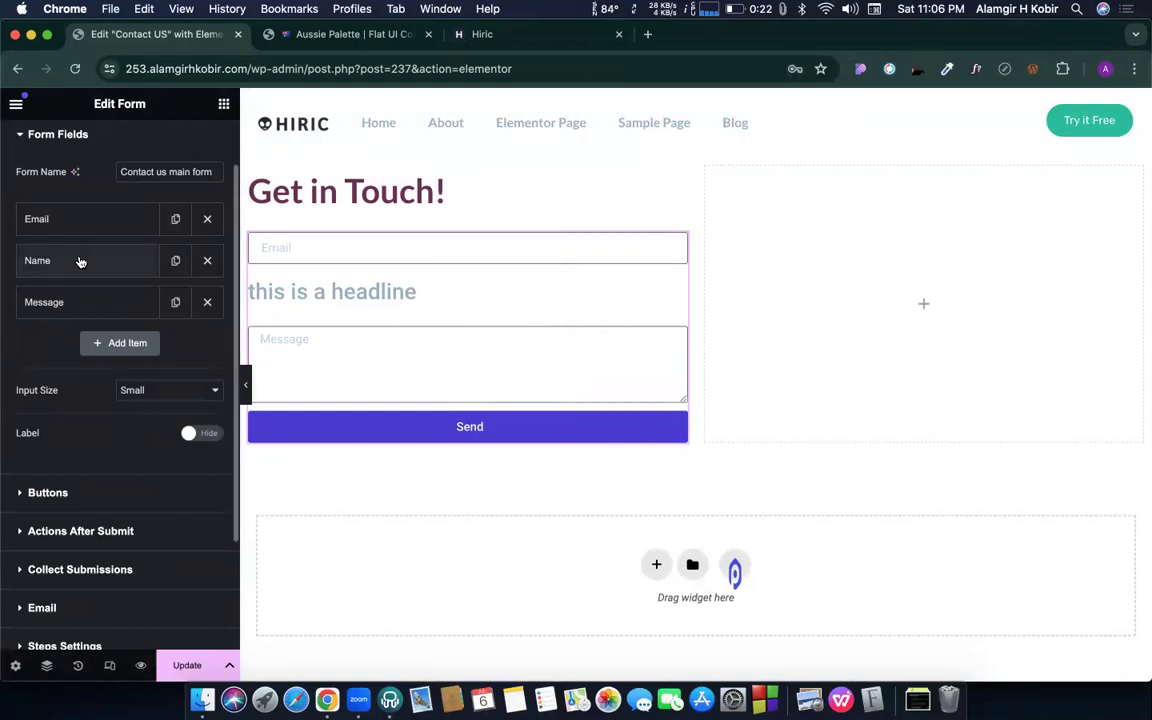
{"action": "left_click_drag", "start_coordinate": [81, 261], "coordinate": [72, 212]}
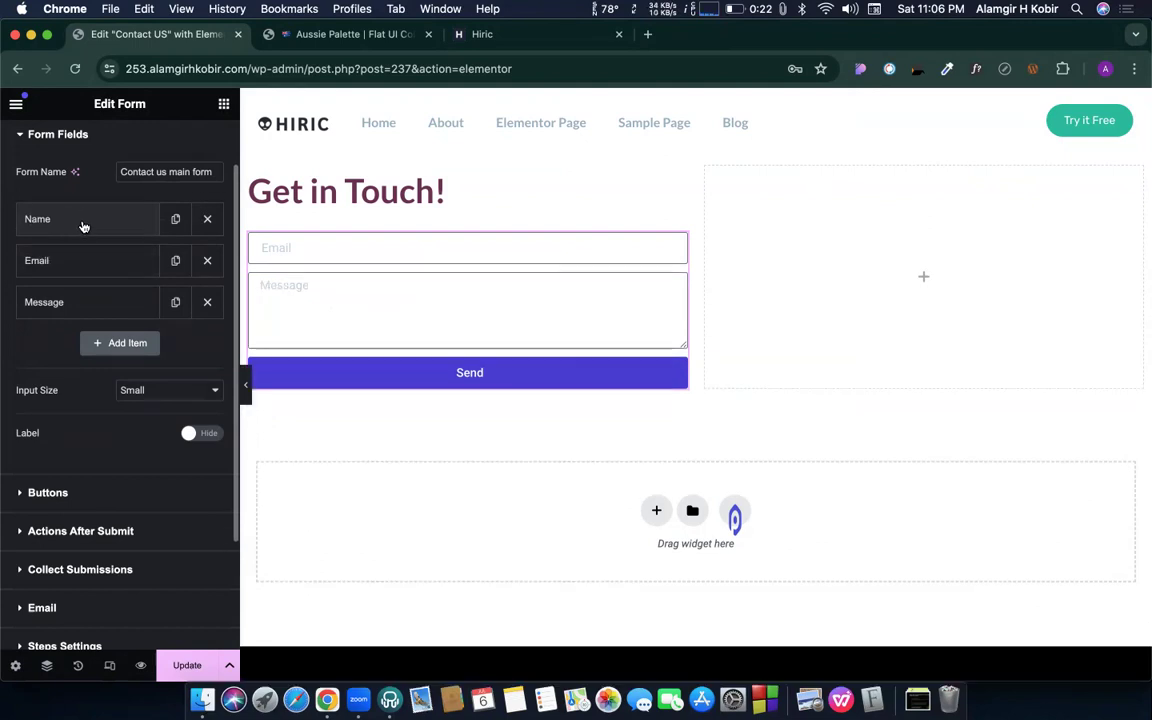
{"action": "left_click", "coordinate": [80, 216]}
{"action": "key", "text": "super+z"}
{"action": "key", "text": "super+z"}
{"action": "key", "text": "super+z"}
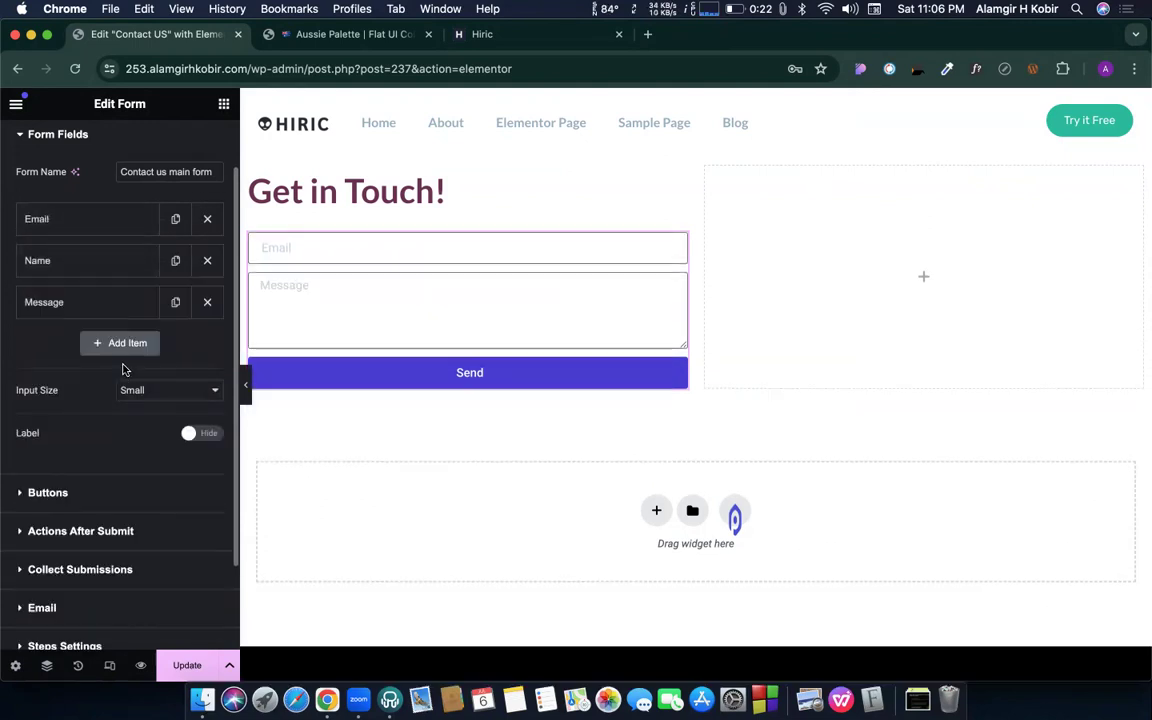
{"action": "left_click", "coordinate": [70, 218]}
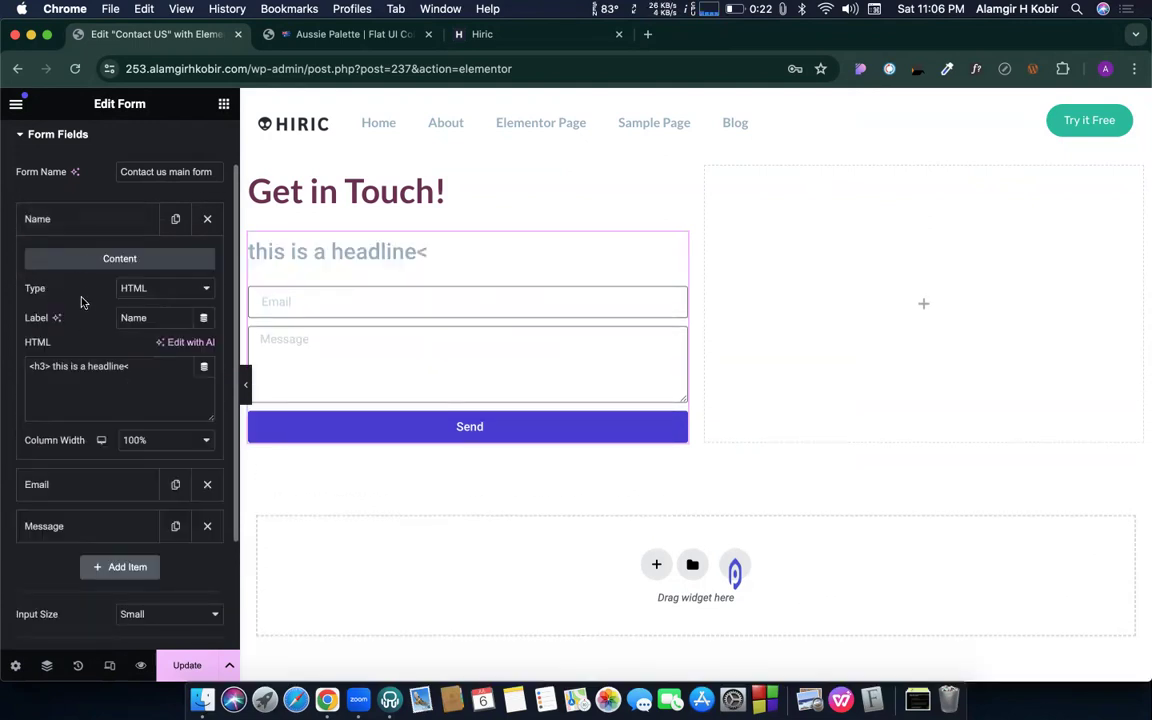
{"action": "key", "text": "super+z"}
{"action": "key", "text": "super+z"}
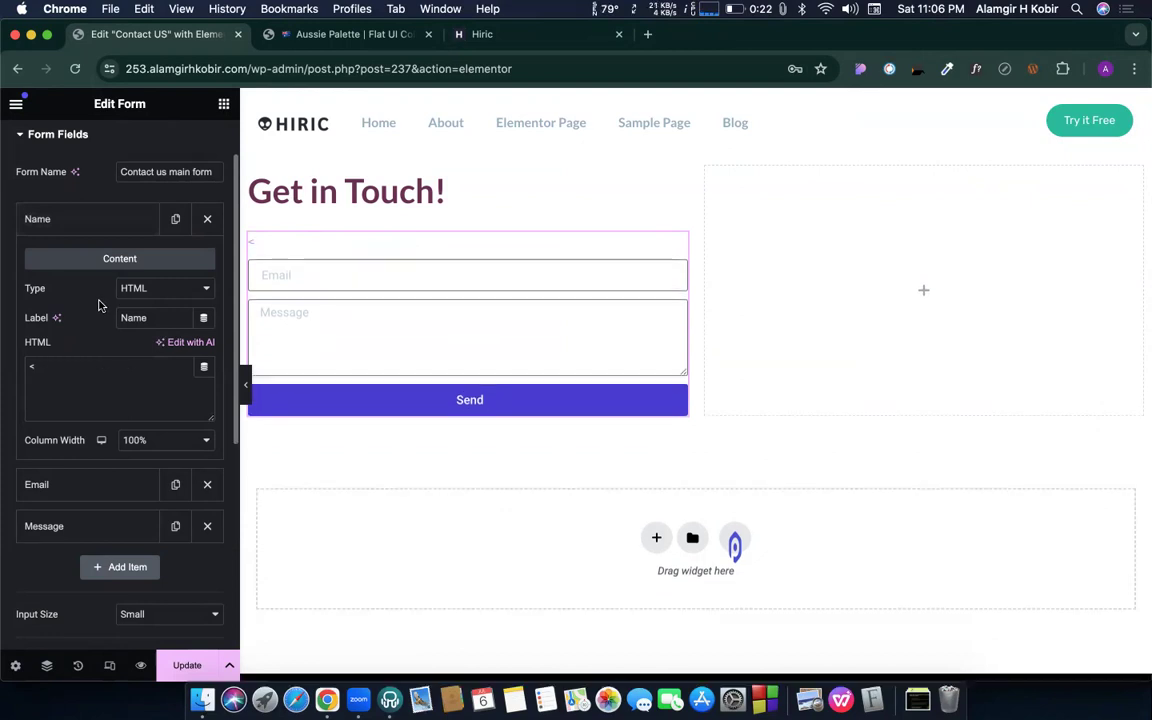
- Revert the earlier type and file-type edits, then make the Name field a reCAPTCHA field
{"action": "key", "text": "super+z"}
{"action": "key", "text": "super+z"}
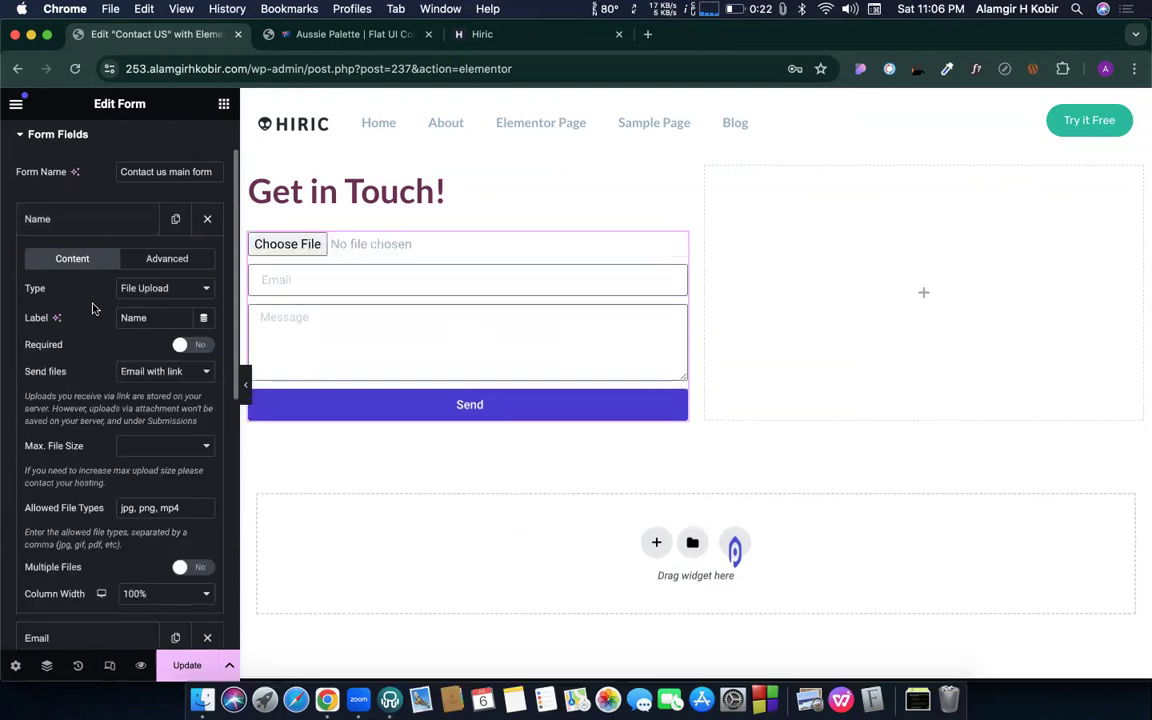
{"action": "key", "text": "super+z"}
{"action": "key", "text": "super+z"}
{"action": "key", "text": "super+z"}
{"action": "key", "text": "super+z"}
{"action": "key", "text": "super+z"}
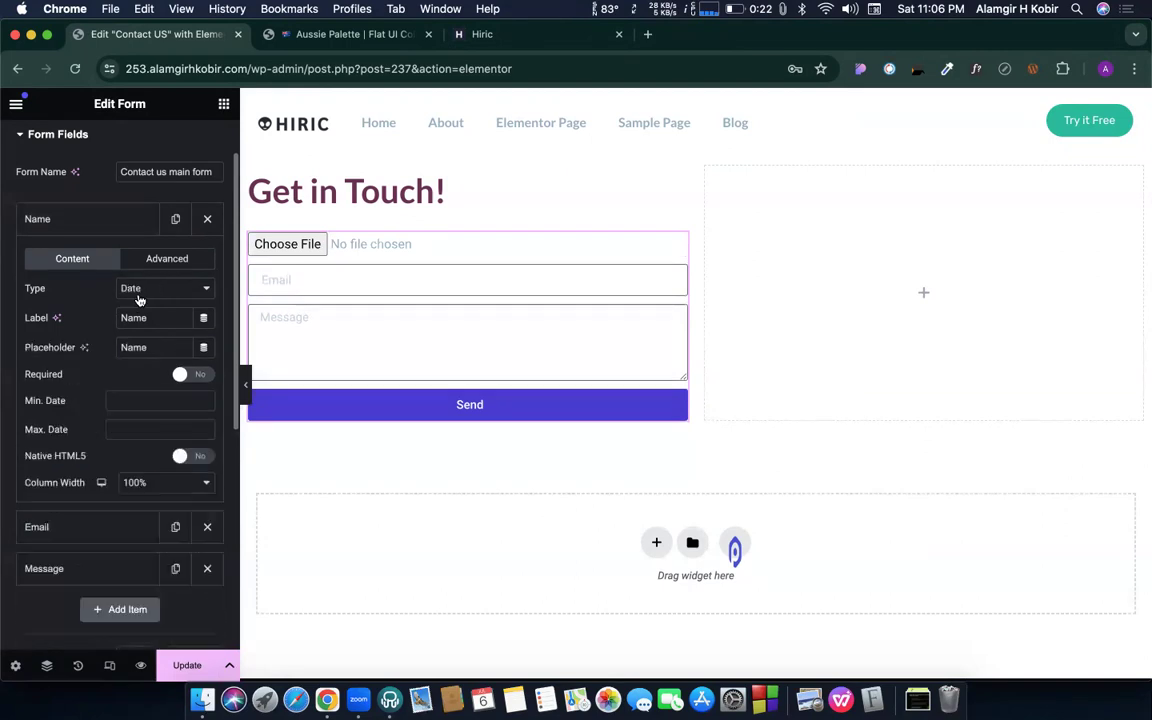
{"action": "key", "text": "super+z"}
{"action": "key", "text": "super+z"}
{"action": "key", "text": "super+z"}
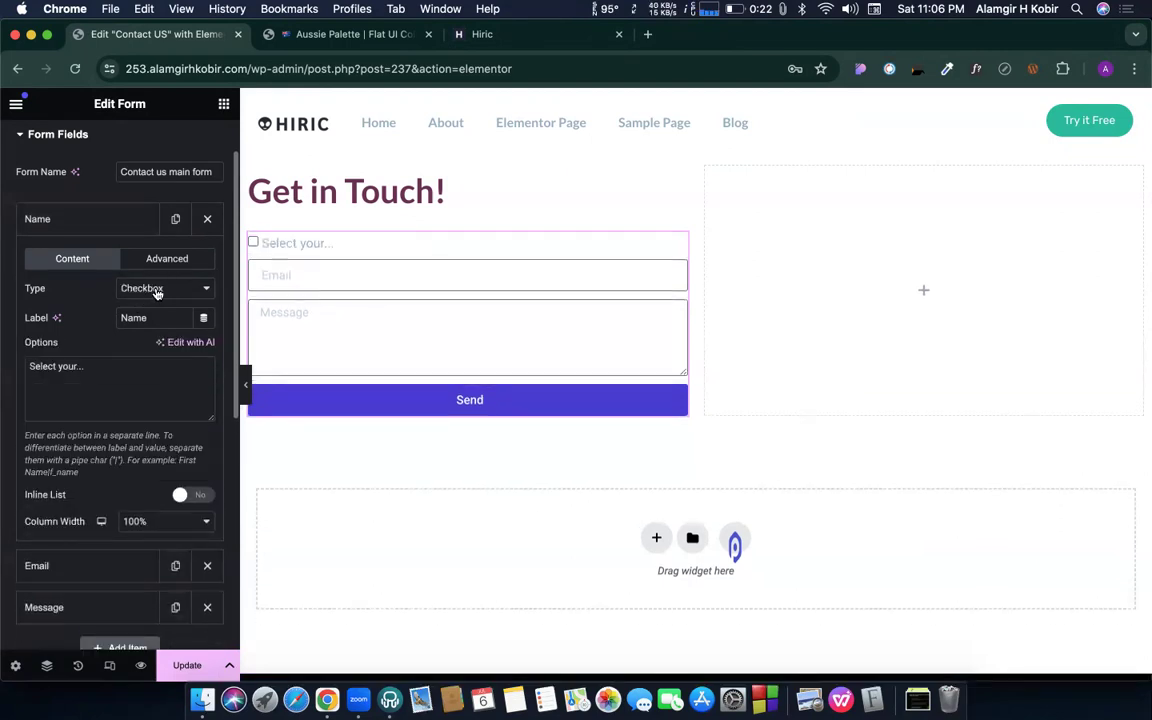
{"action": "left_click", "coordinate": [143, 290]}
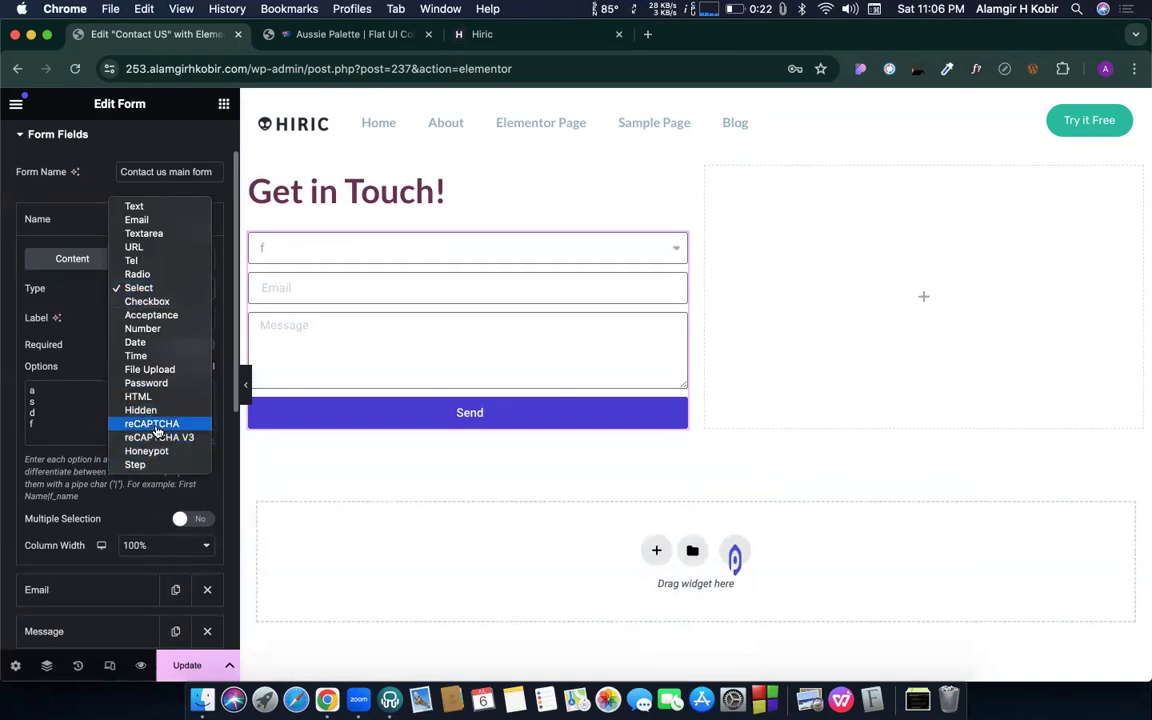
{"action": "left_click", "coordinate": [155, 424]}
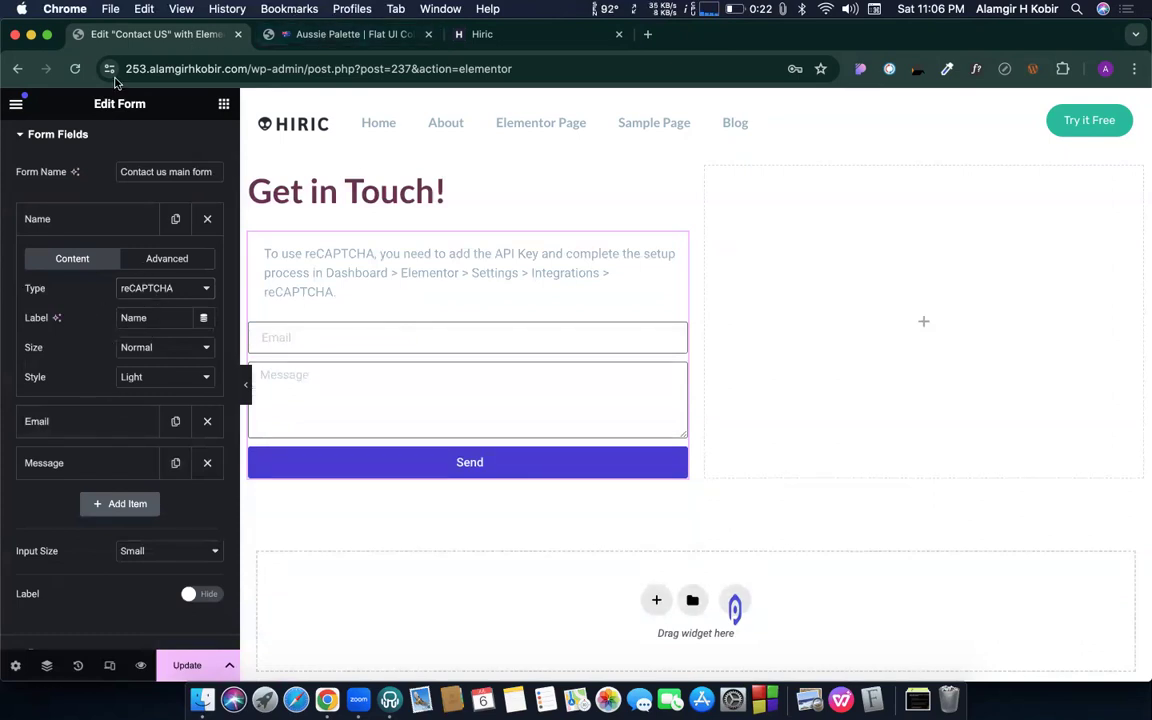
- View the live Contact US page in a new tab
{"action": "left_click", "coordinate": [13, 104]}
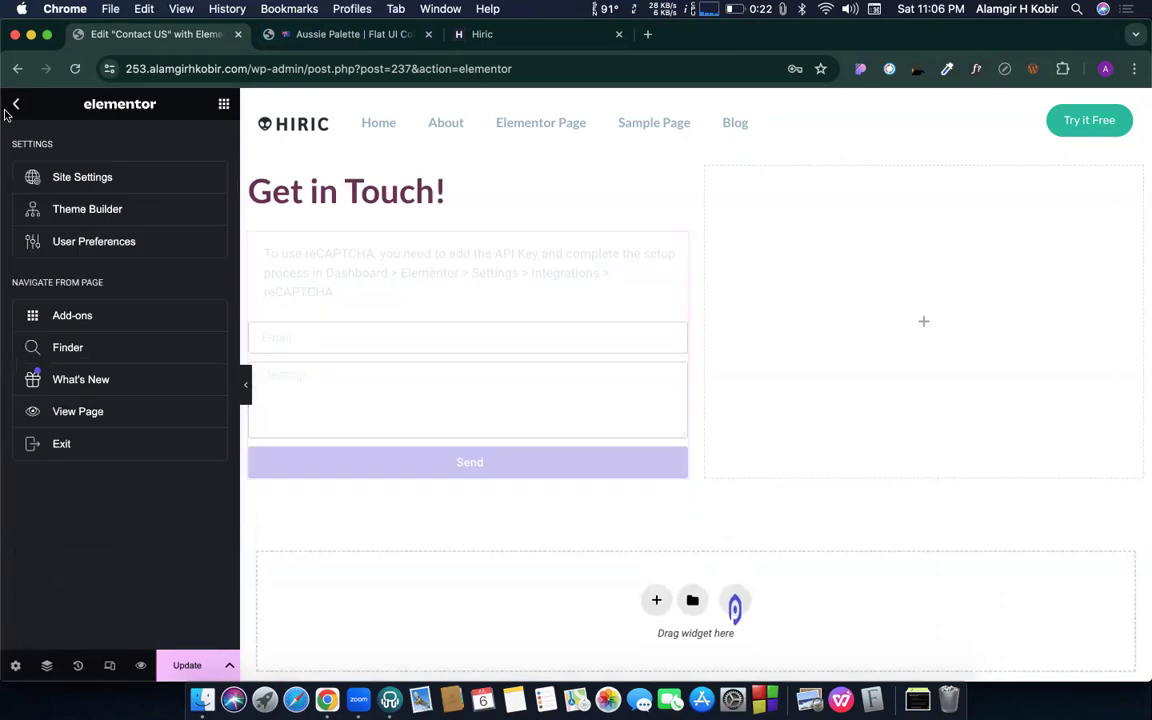
{"action": "left_click", "coordinate": [55, 411]}
{"action": "left_click", "coordinate": [349, 35]}
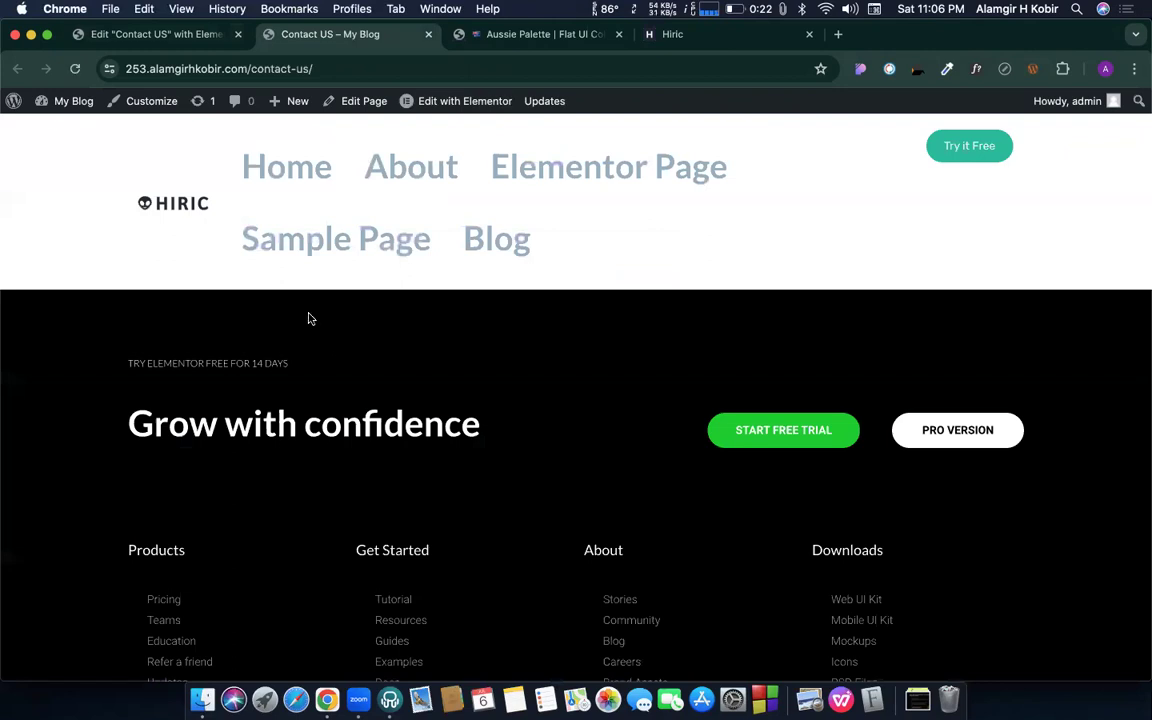
- Open the main header template in Elementor from the admin bar
{"action": "left_click", "coordinate": [14, 102]}
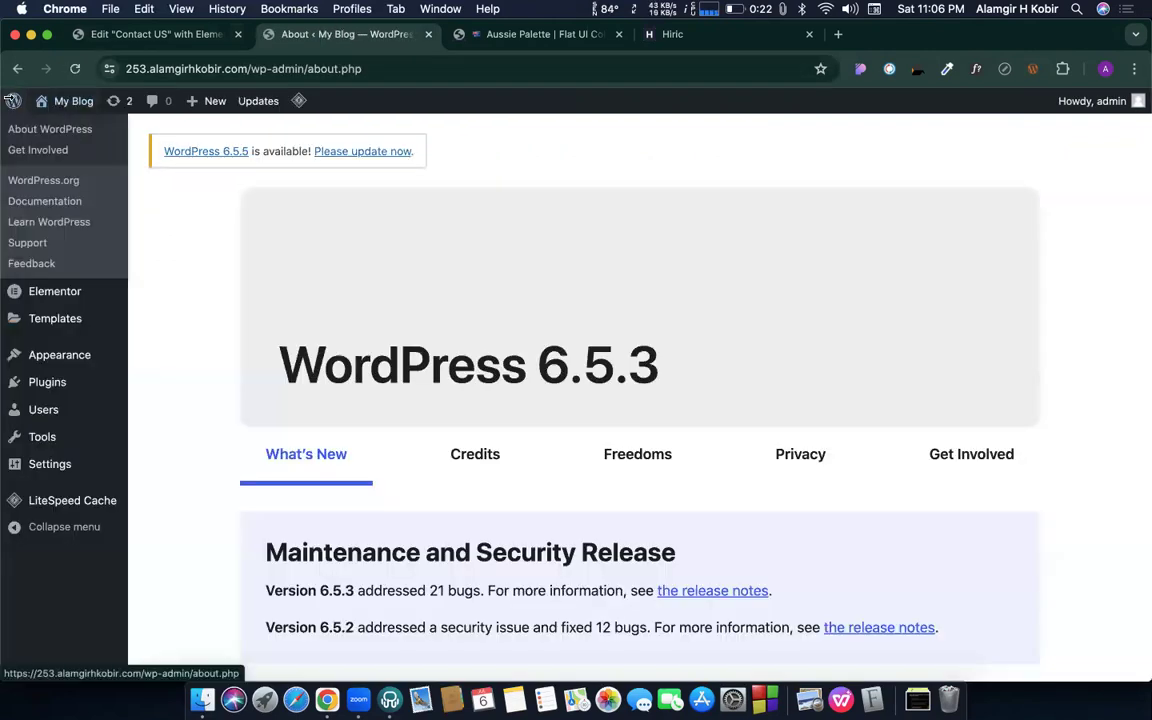
{"action": "left_click", "coordinate": [18, 70]}
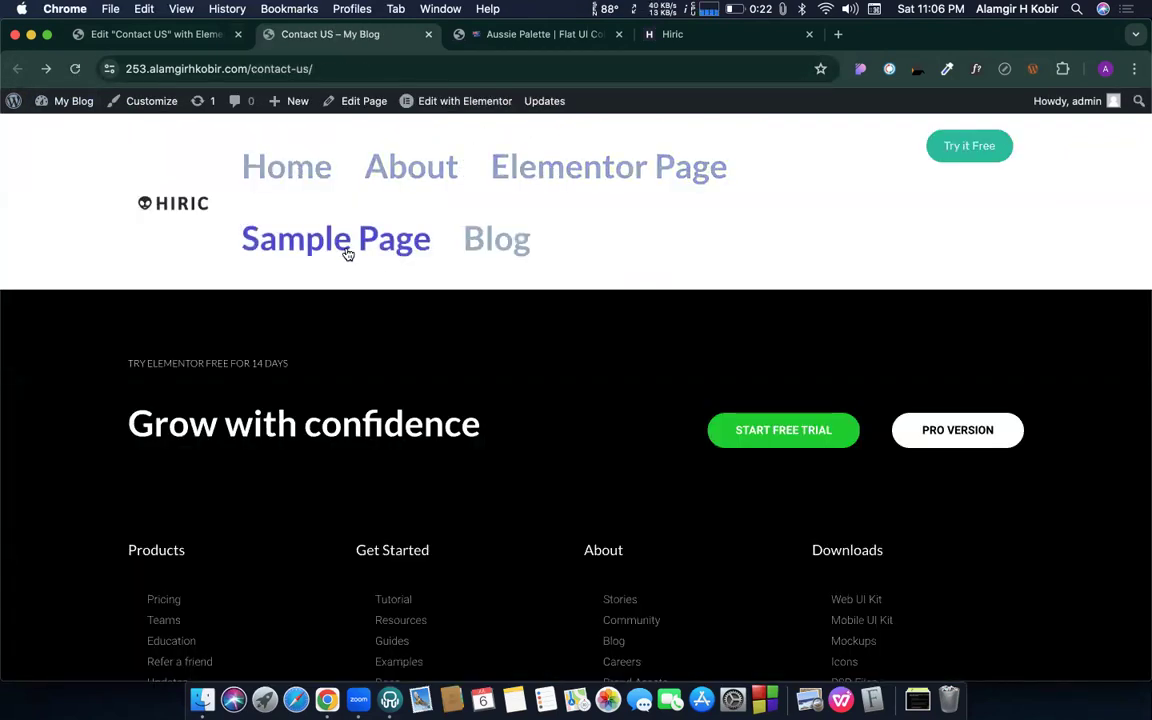
{"action": "mouse_move", "coordinate": [466, 104]}
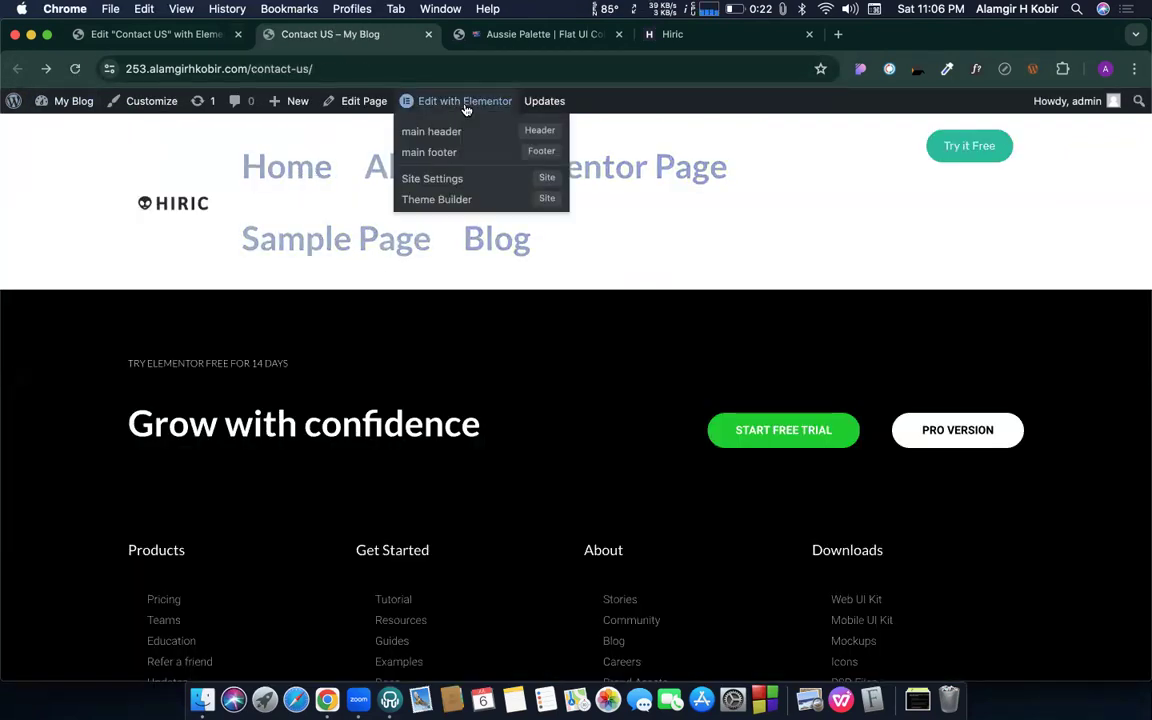
{"action": "left_click", "coordinate": [417, 134]}
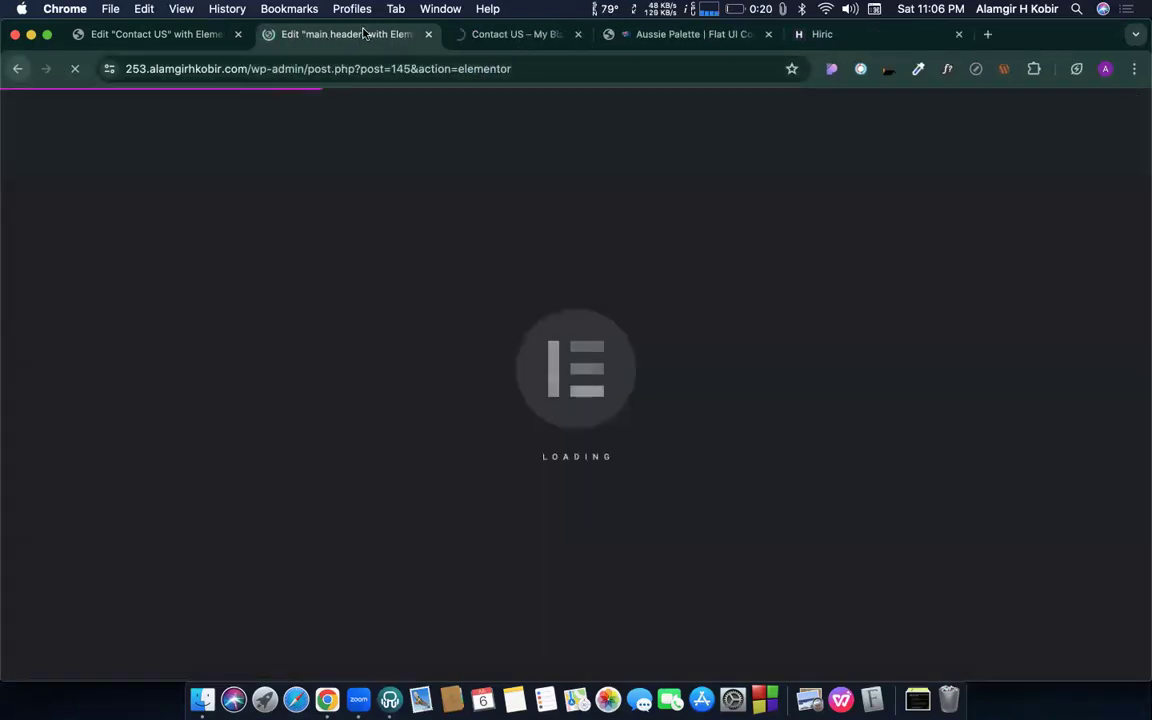
- Reload the contact page, then set the header menu's typography size from 18 to 22
{"action": "left_click", "coordinate": [502, 42]}
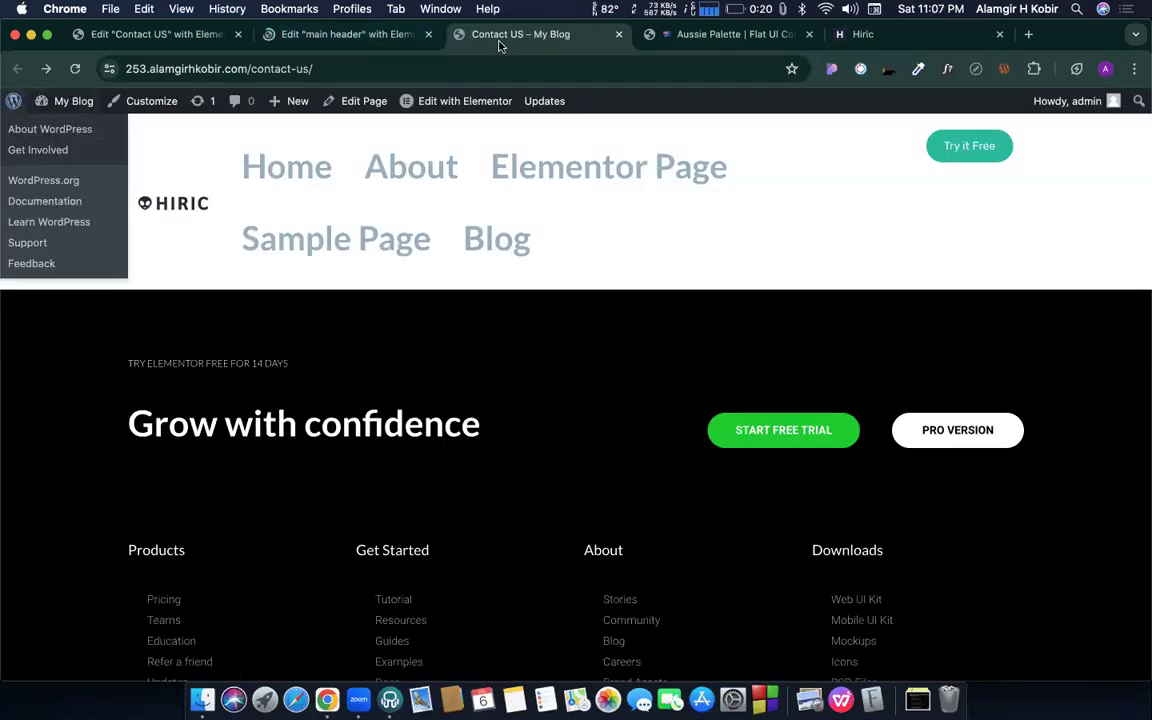
{"action": "key", "text": "super+r"}
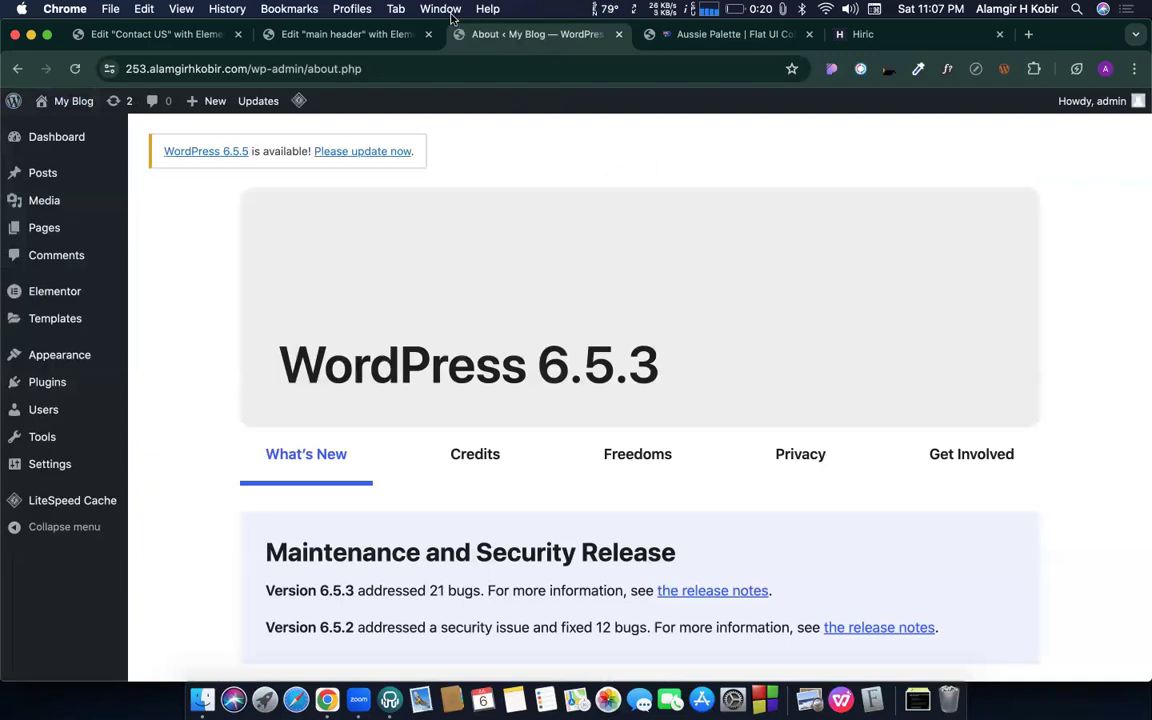
{"action": "left_click", "coordinate": [383, 28]}
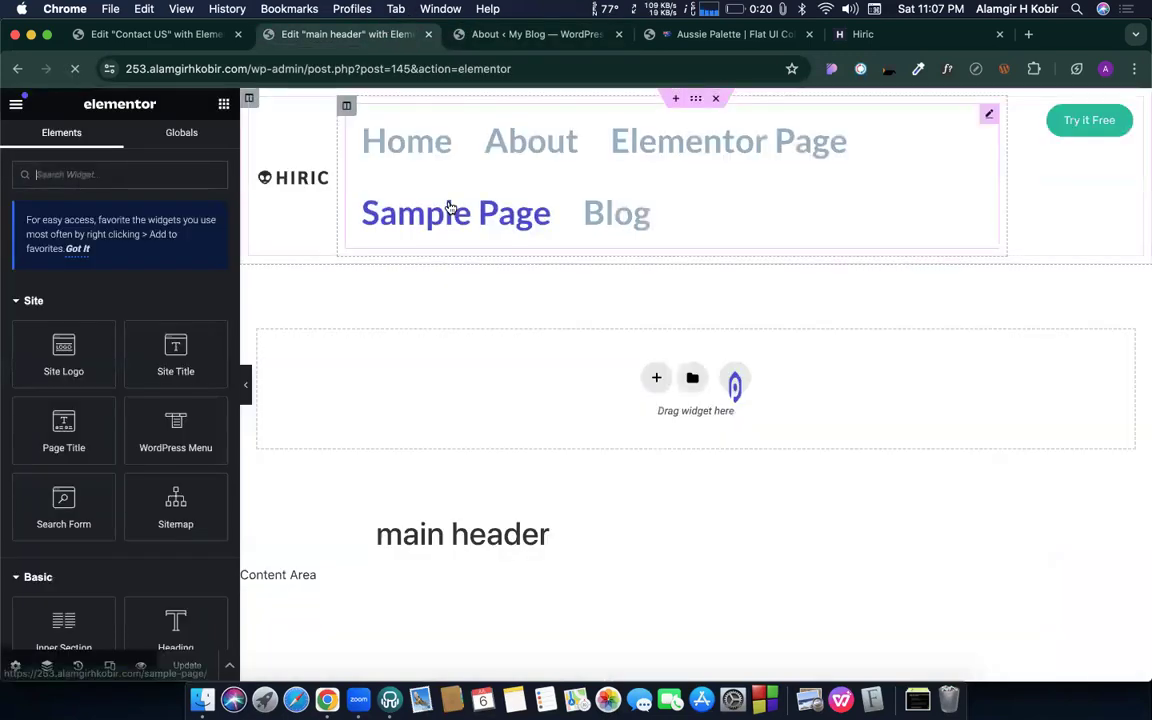
{"action": "left_click", "coordinate": [400, 210]}
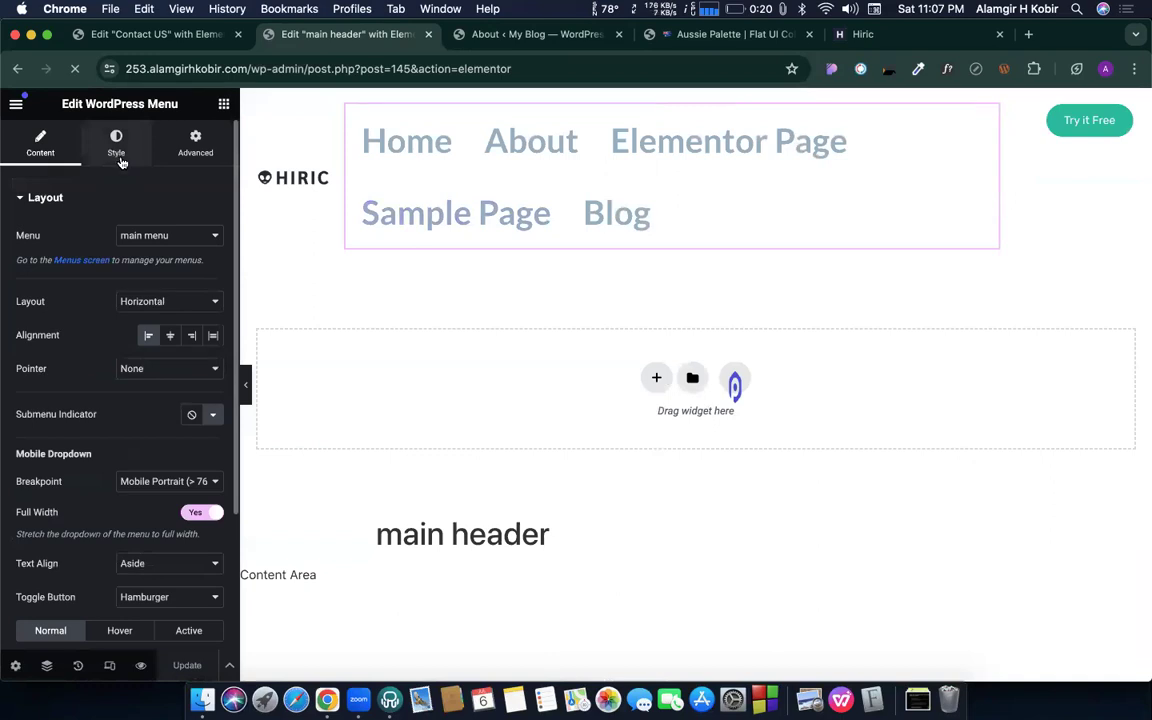
{"action": "left_click", "coordinate": [118, 148]}
{"action": "left_click", "coordinate": [212, 237]}
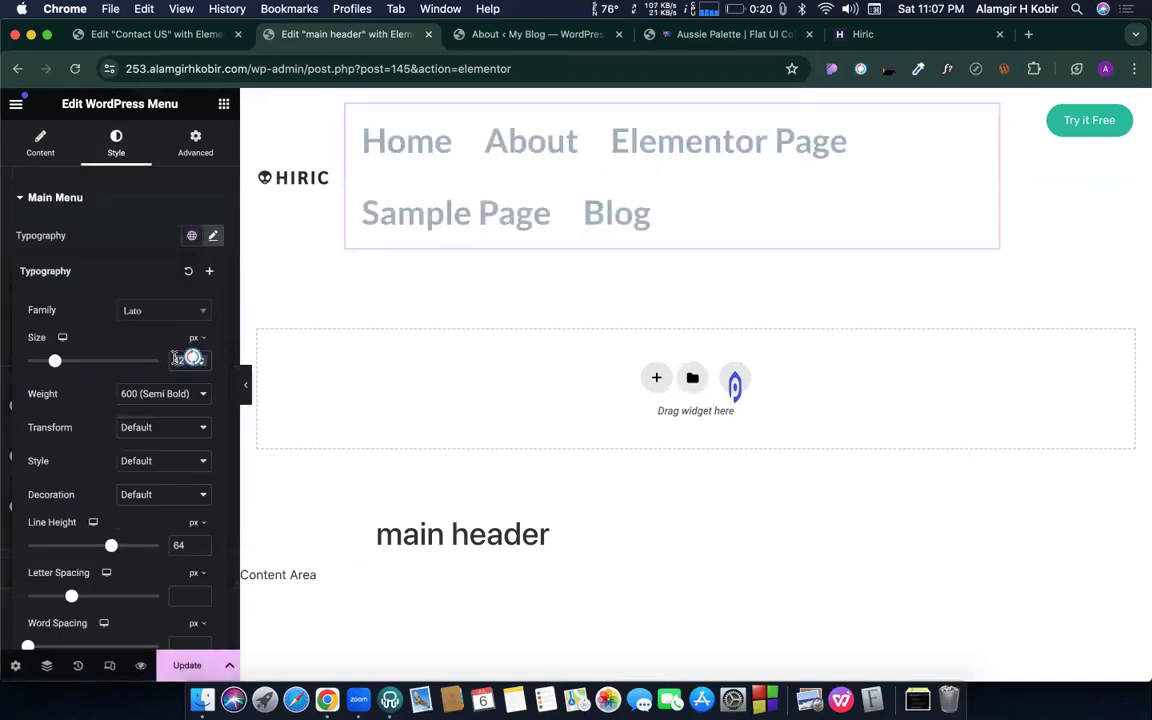
{"action": "type", "text": "18"}
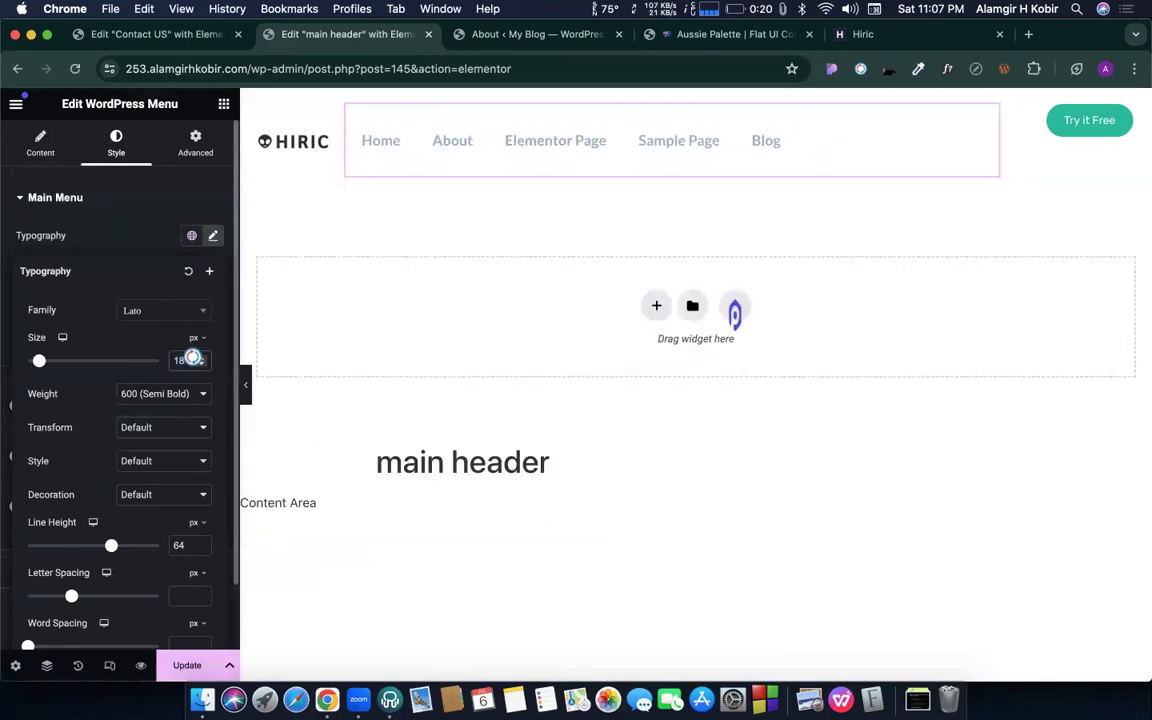
{"action": "key", "text": "Up"}
{"action": "key", "text": "Up"}
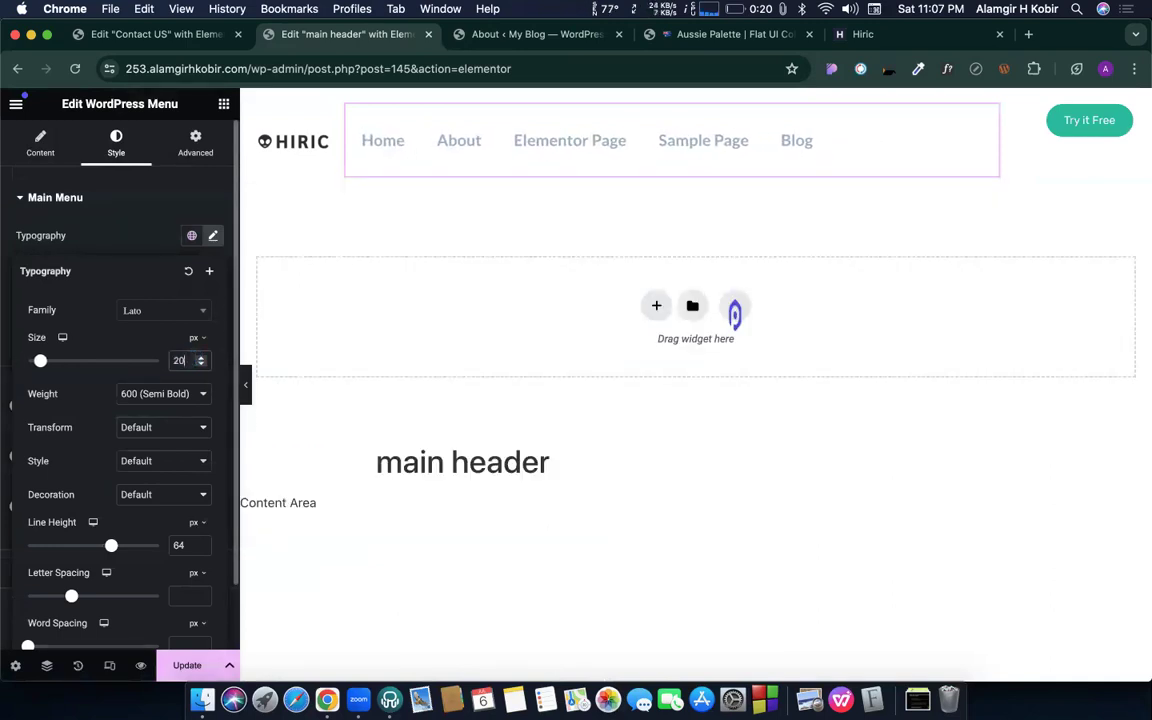
{"action": "key", "text": "Up"}
{"action": "key", "text": "Up"}
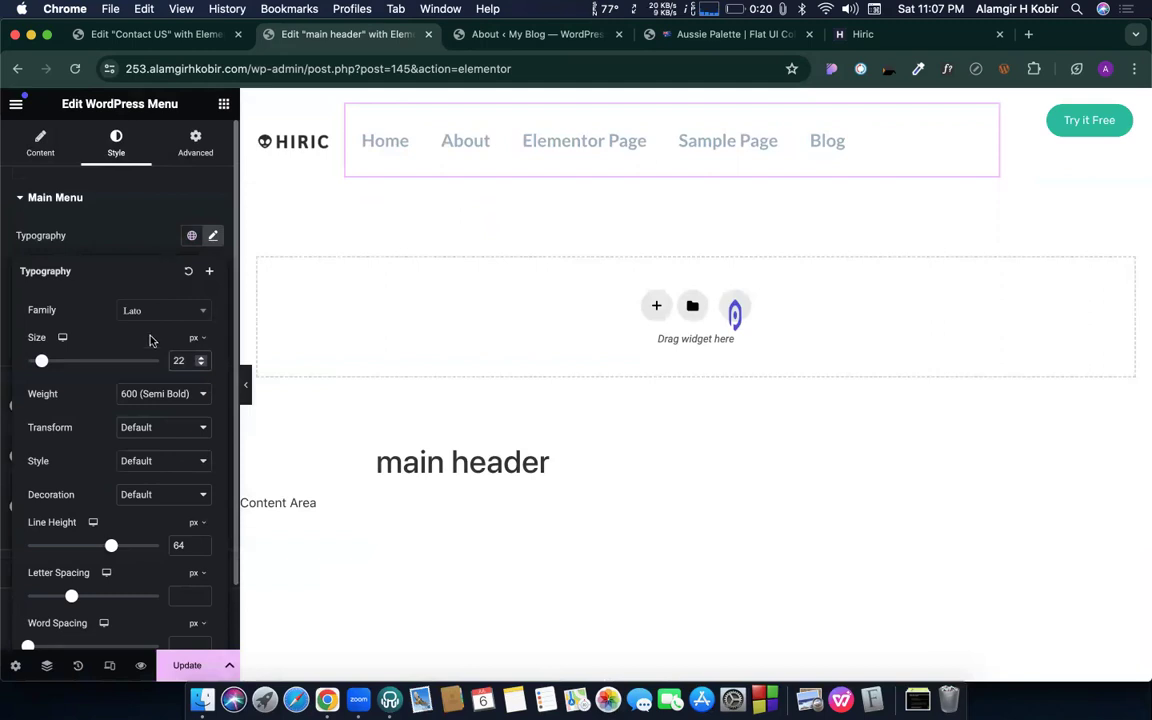
- Set the menu weight to 500 (Medium) and colour its text with the global Primary colour
{"action": "left_click", "coordinate": [162, 396]}
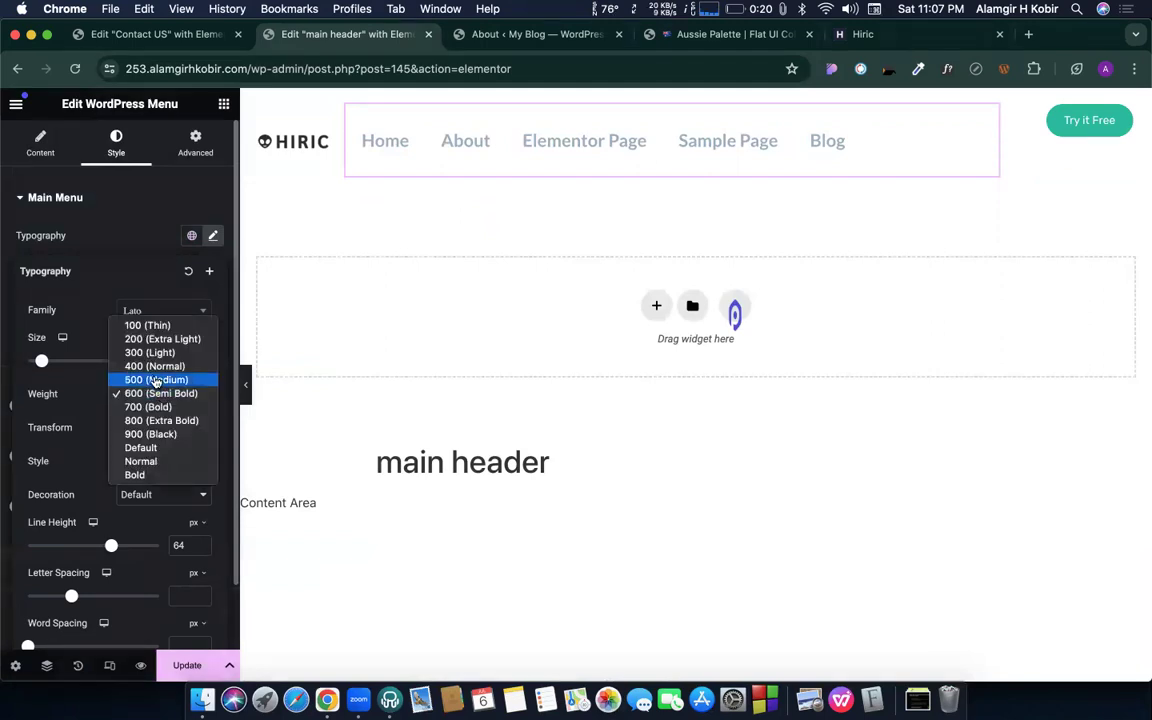
{"action": "left_click", "coordinate": [155, 381]}
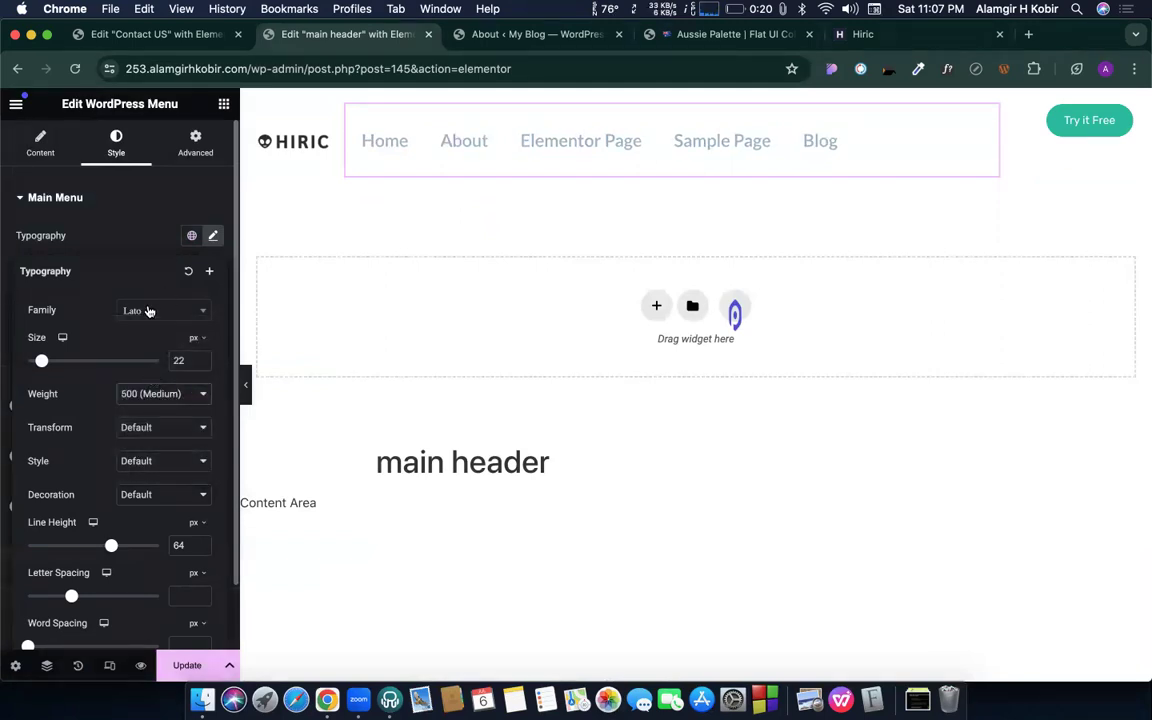
{"action": "left_click", "coordinate": [213, 236]}
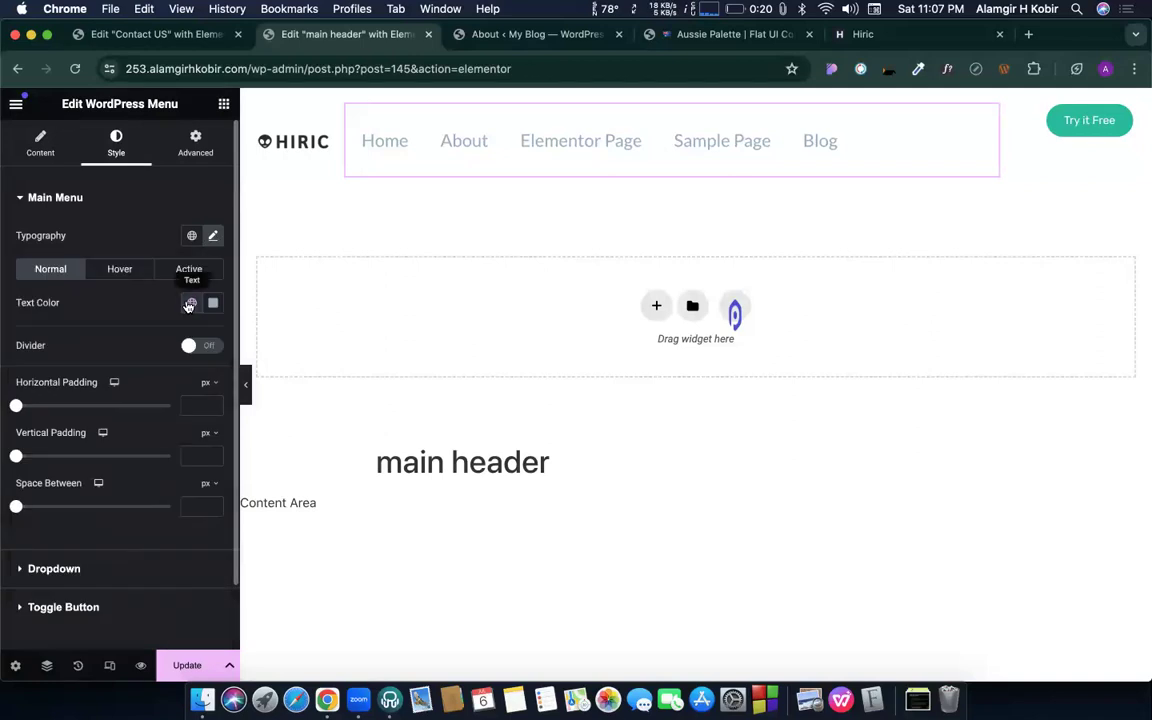
{"action": "left_click", "coordinate": [192, 302]}
{"action": "left_click", "coordinate": [65, 378]}
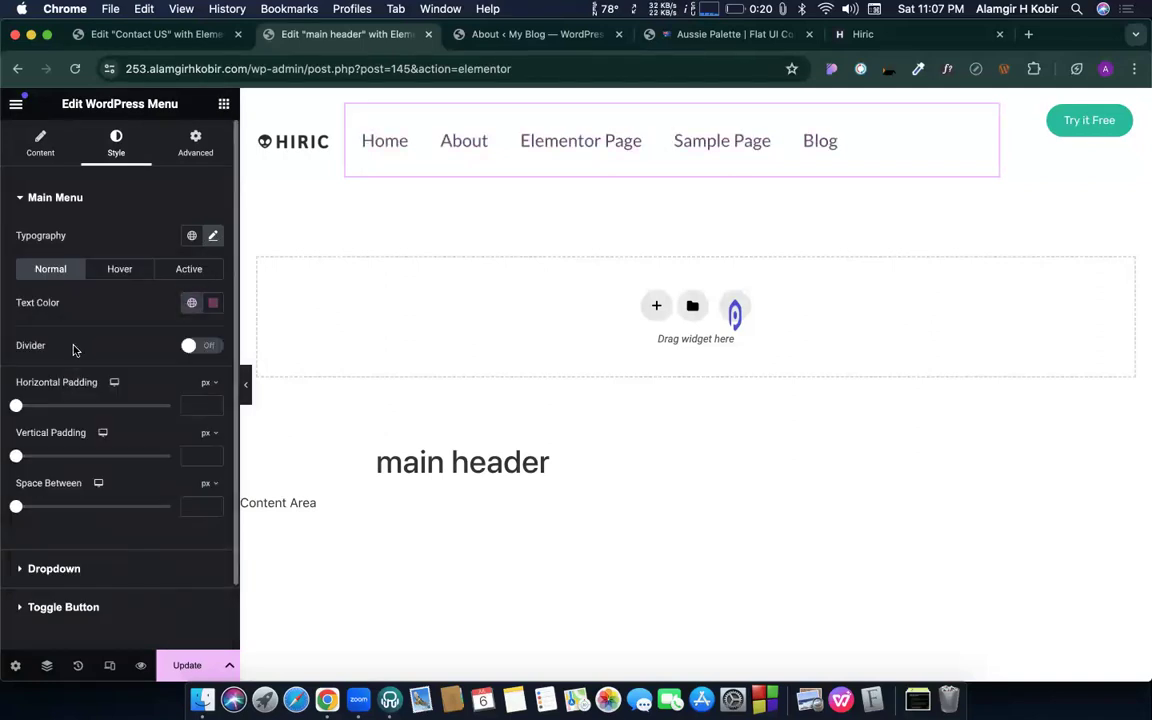
- Change the menu font weight to 700 (Bold) and update the header
{"action": "left_click", "coordinate": [212, 237]}
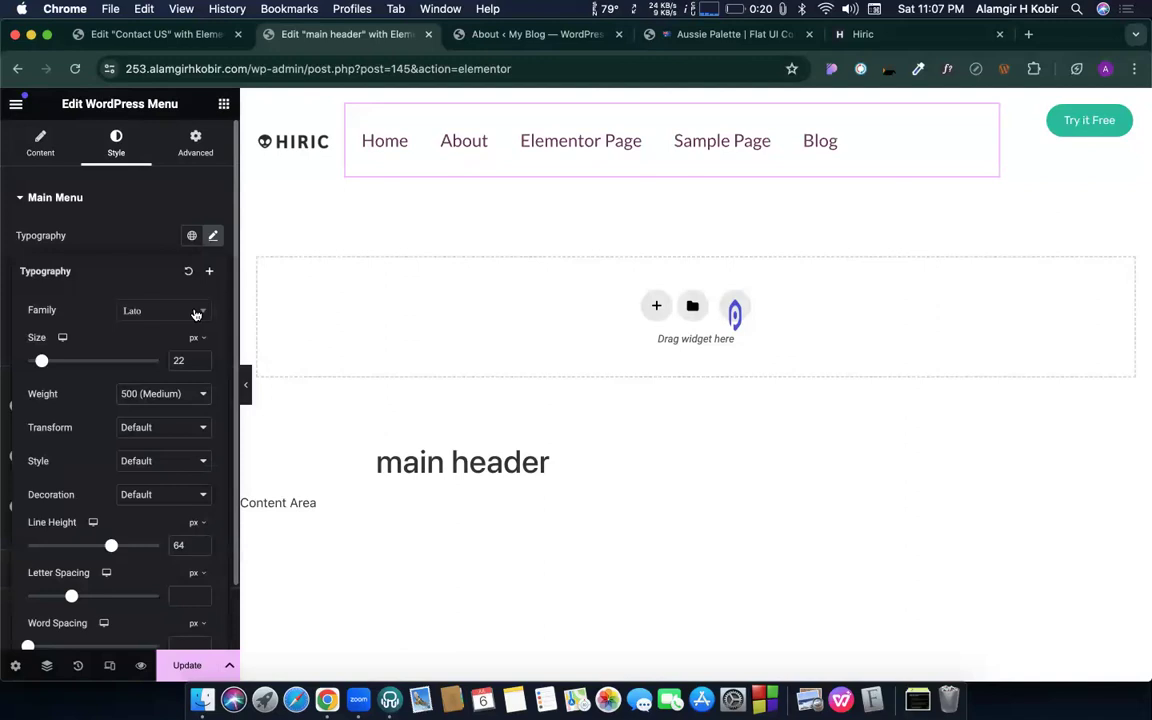
{"action": "left_click", "coordinate": [160, 394]}
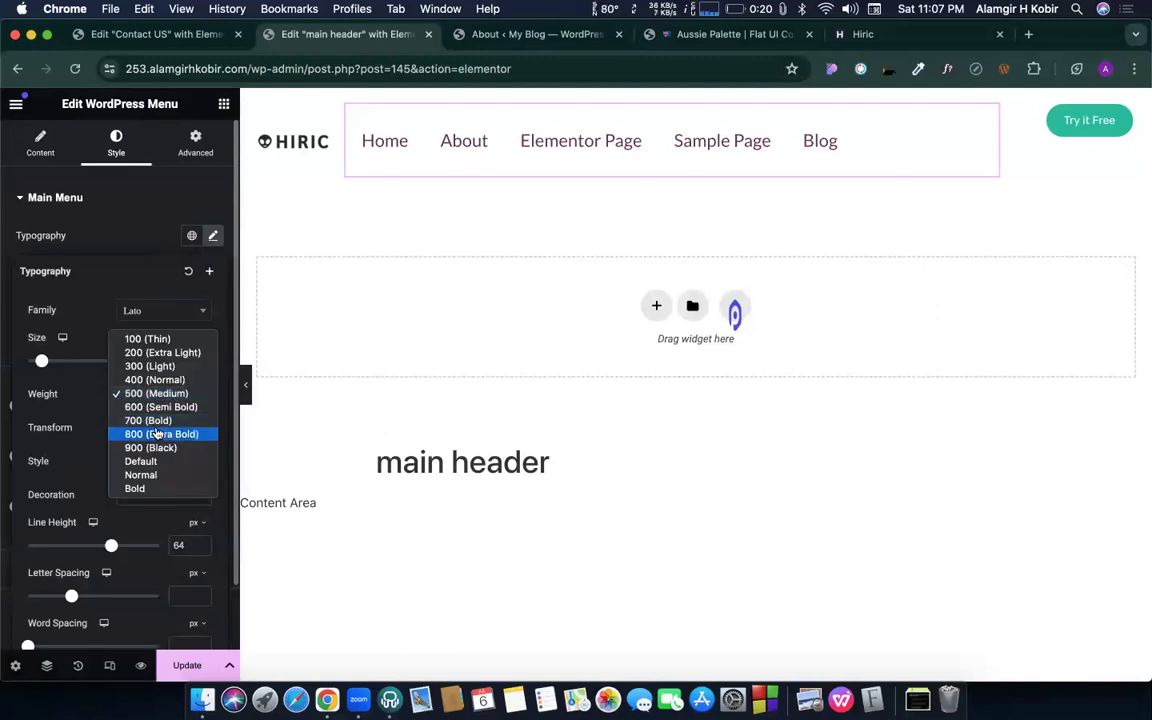
{"action": "left_click", "coordinate": [151, 421]}
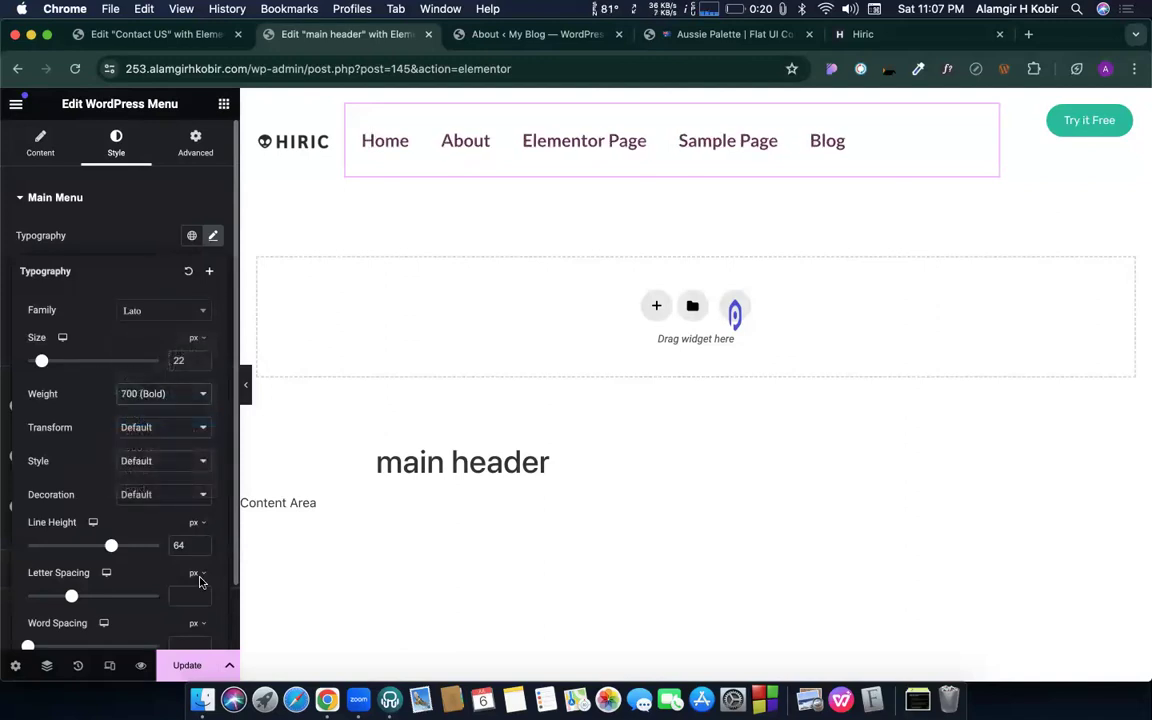
{"action": "left_click", "coordinate": [185, 665]}
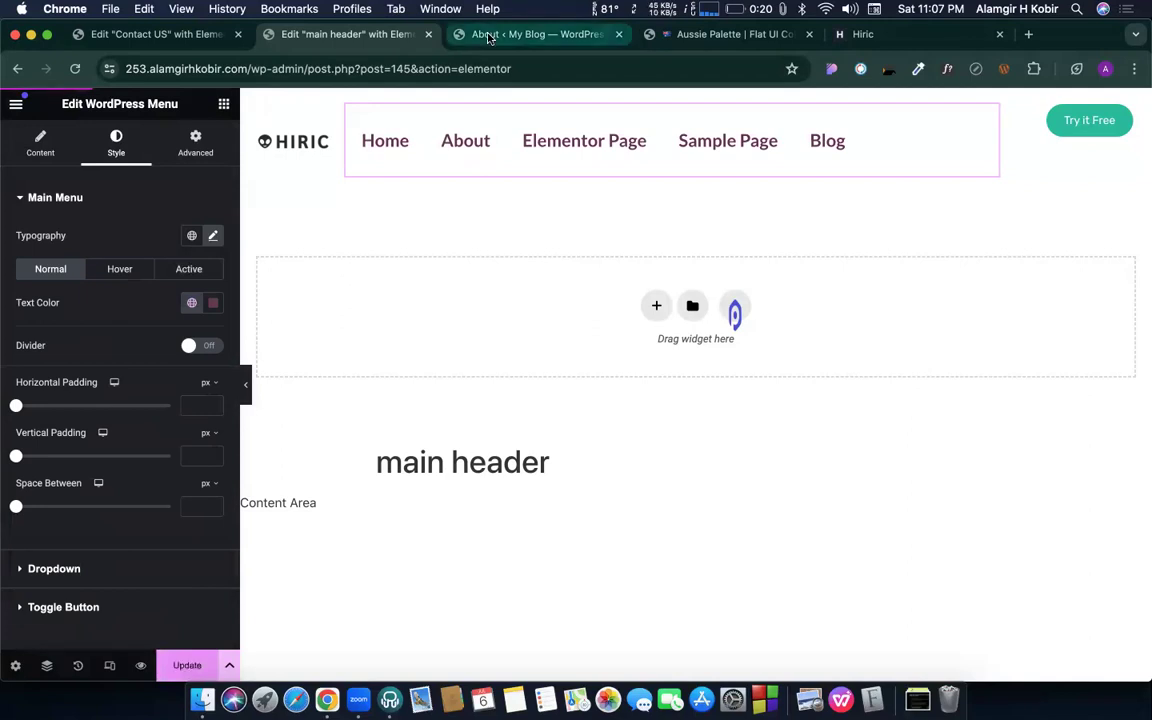
{"action": "left_click", "coordinate": [489, 37]}
- In Elementor Custom Fonts, add a new font named 'my new font' with one font variation
{"action": "left_click", "coordinate": [429, 37]}
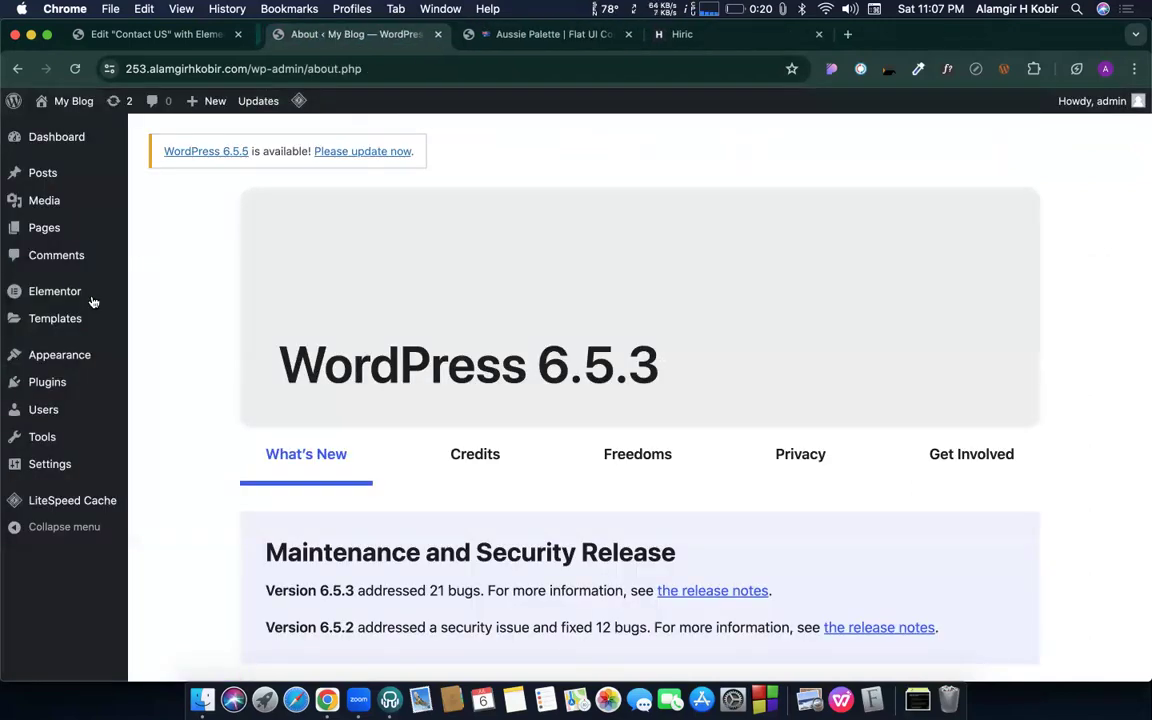
{"action": "mouse_move", "coordinate": [49, 293]}
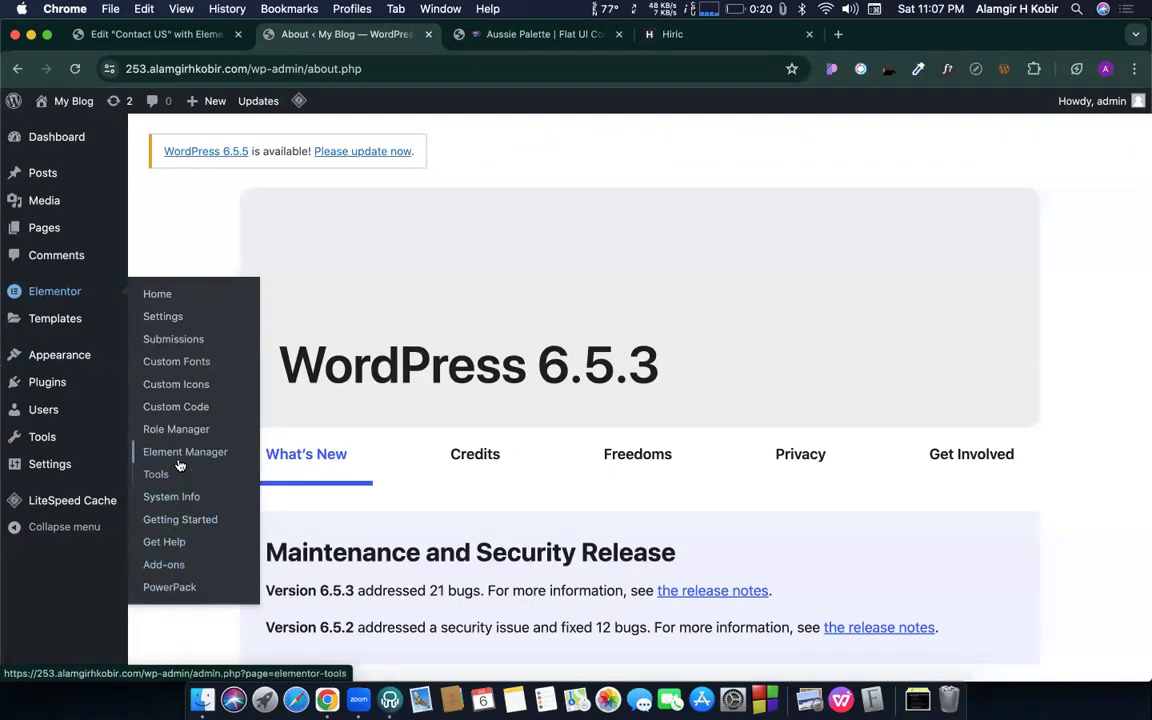
{"action": "left_click", "coordinate": [172, 364]}
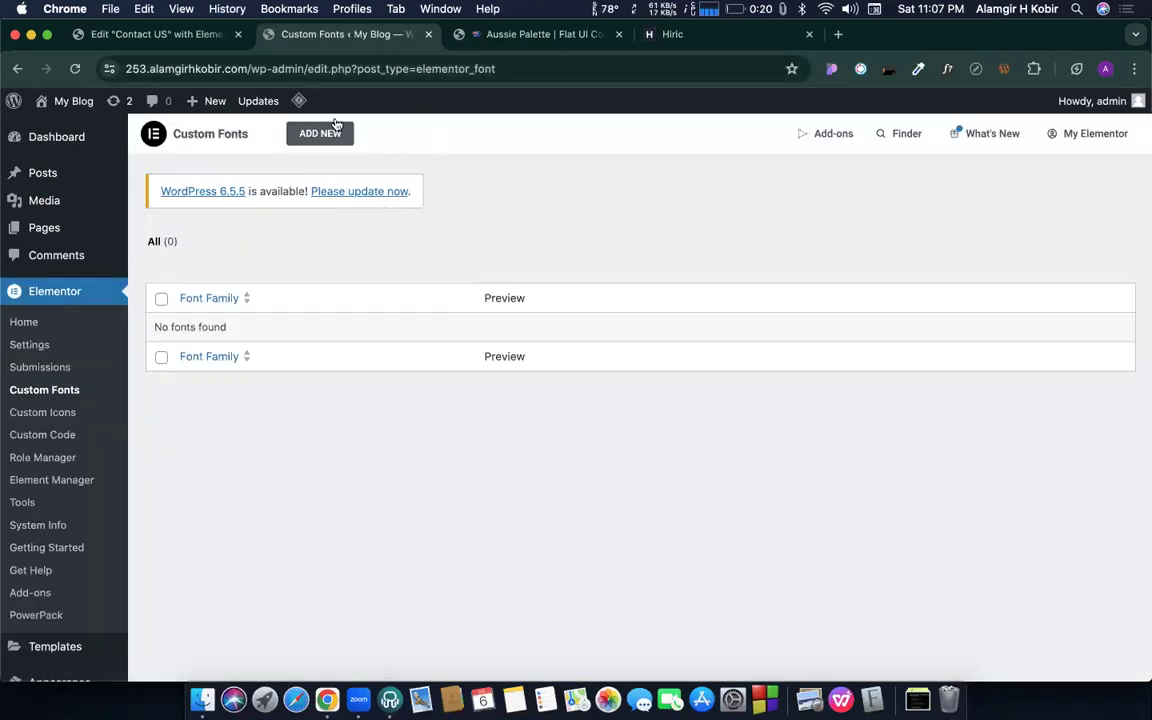
{"action": "left_click", "coordinate": [322, 133]}
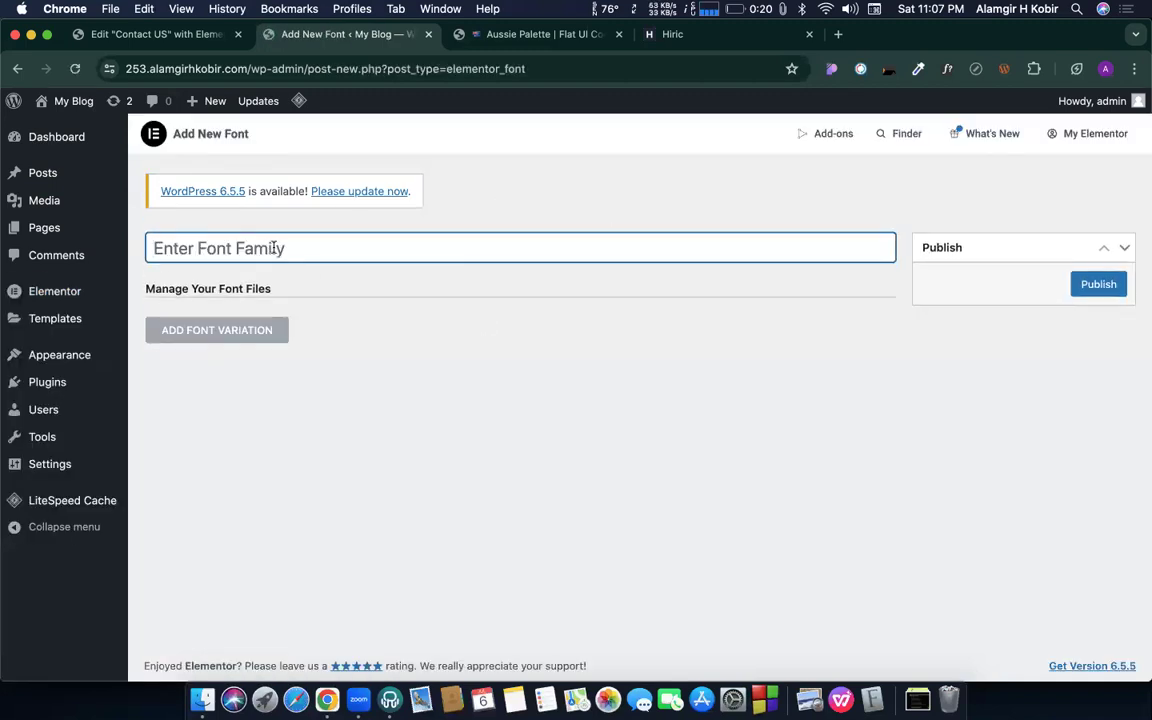
{"action": "type", "text": "my new font"}
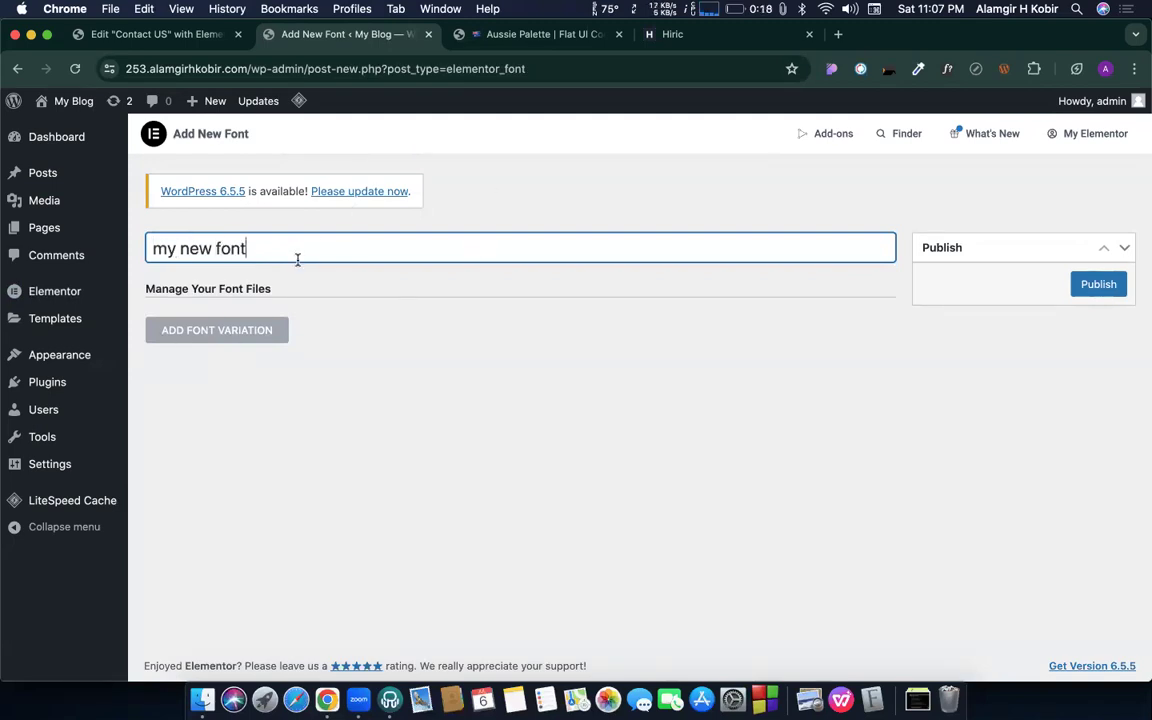
{"action": "left_click", "coordinate": [219, 331]}
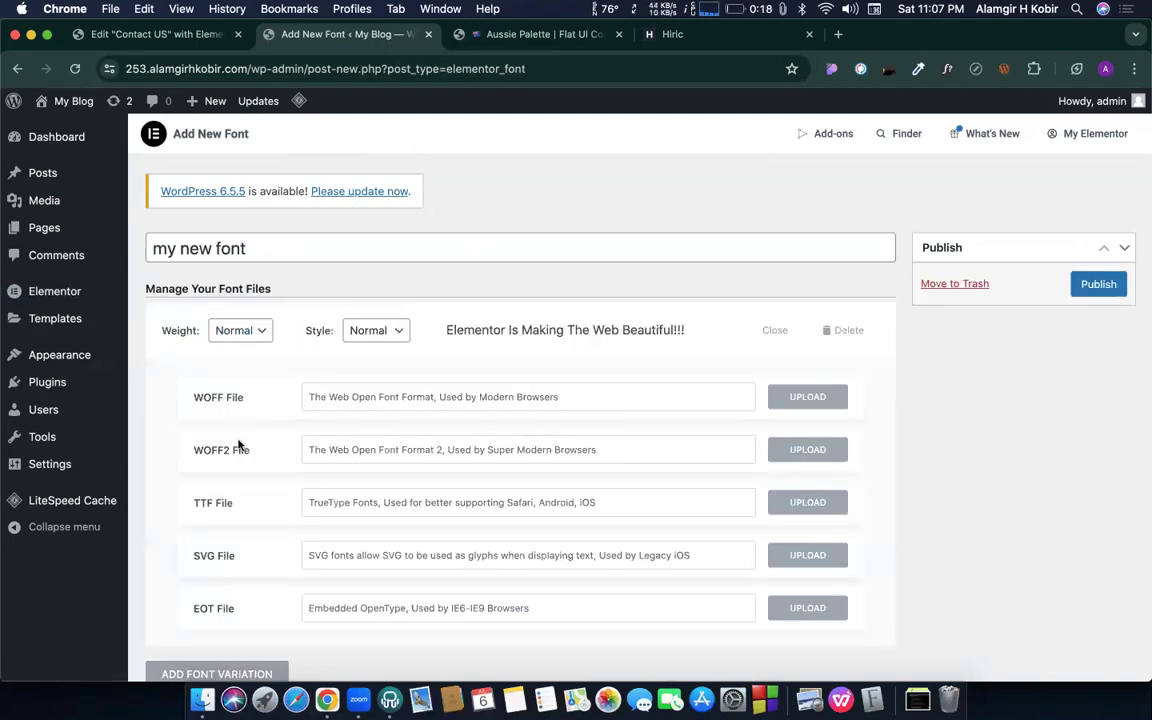
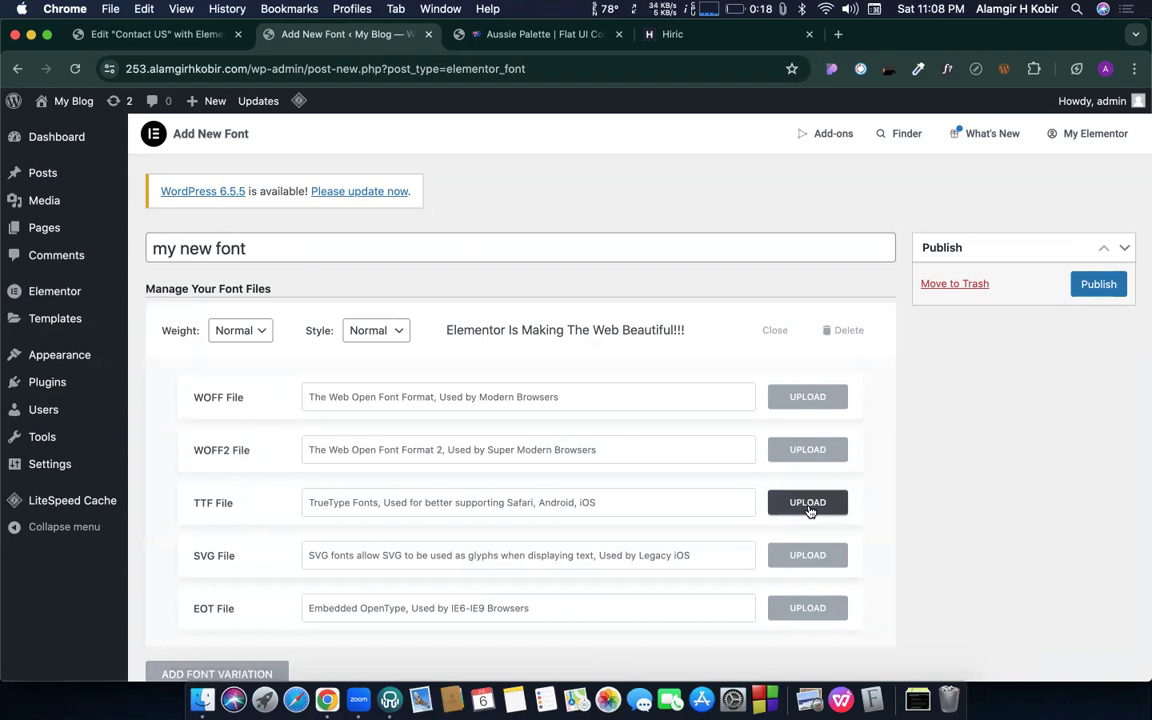
- Search Google for 'dafont' in a new tab beside the font page and open dafont.com
{"action": "right_click", "coordinate": [363, 42]}
{"action": "left_click", "coordinate": [383, 46]}
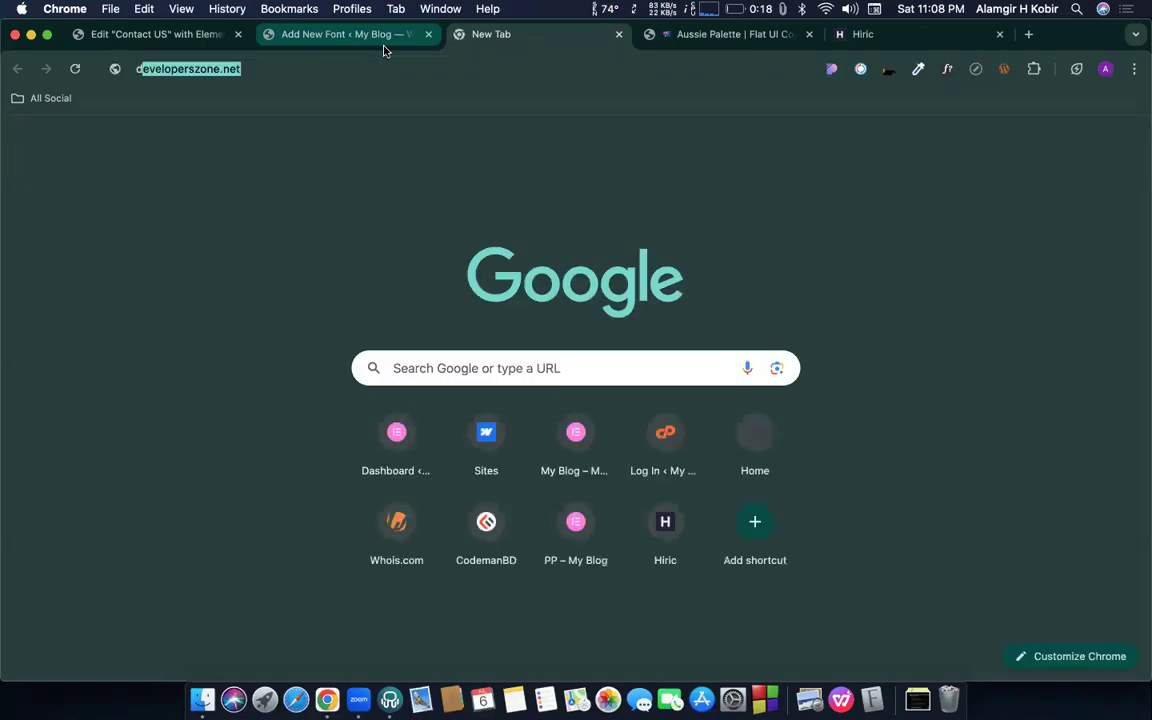
{"action": "type", "text": "dafont"}
{"action": "key", "text": "Return"}
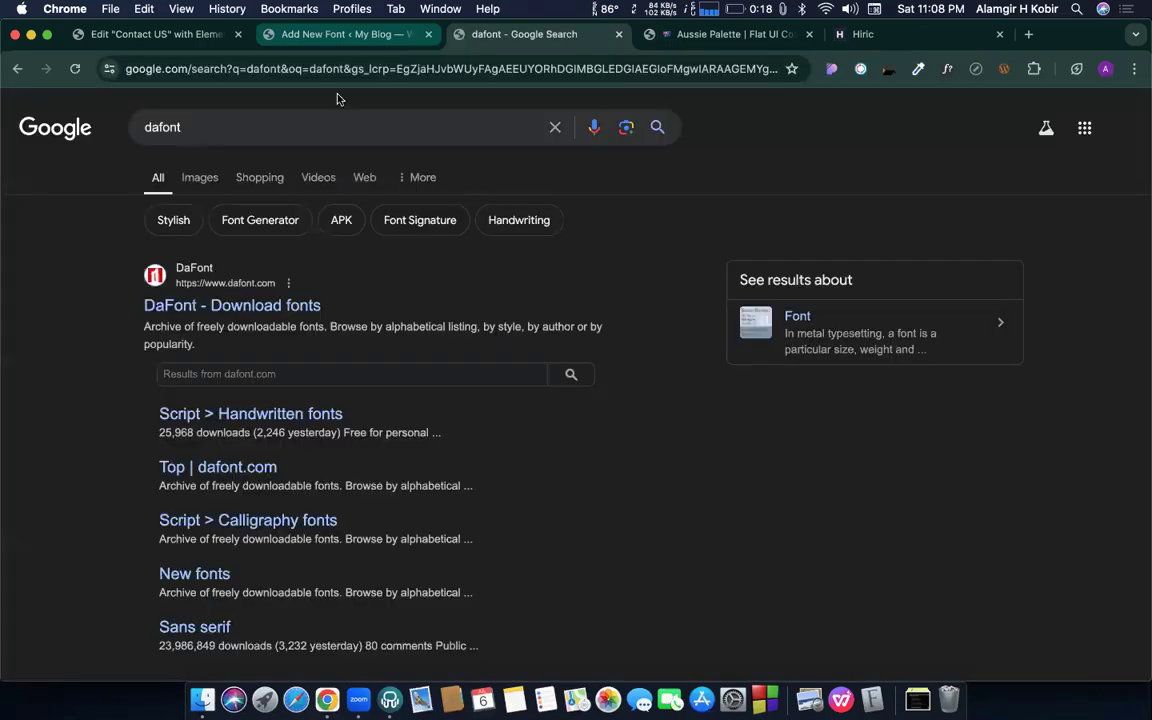
{"action": "left_click", "coordinate": [200, 312]}
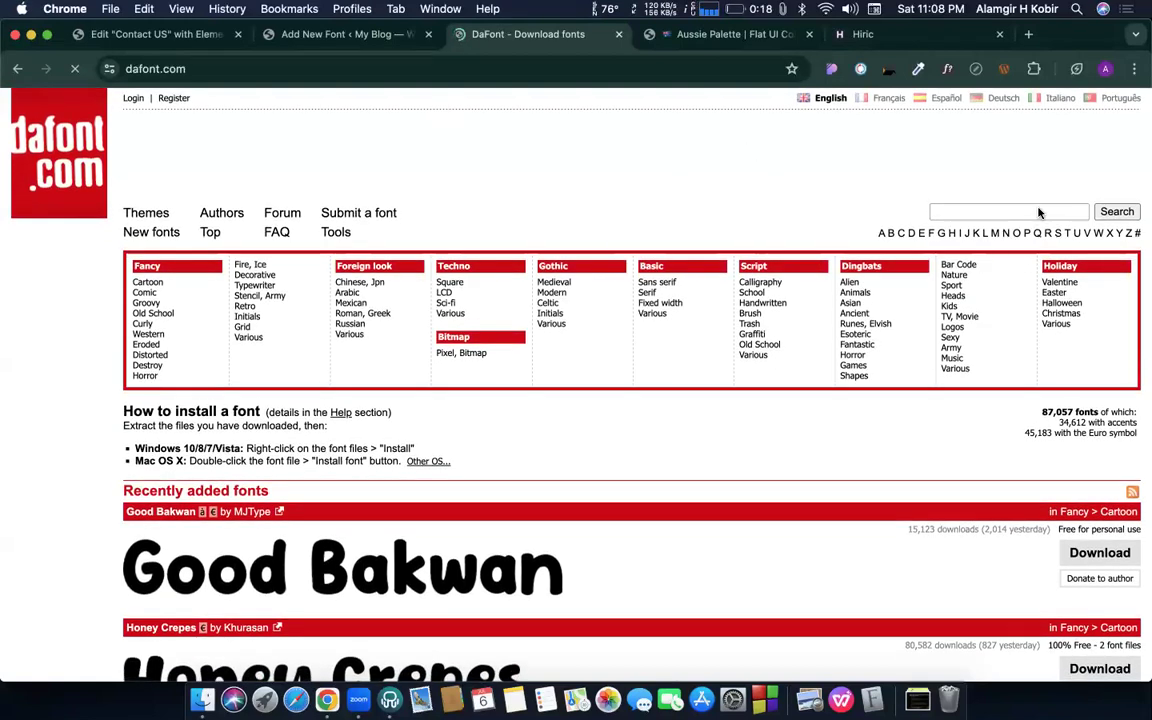
- Open the Good Bakwan font page from DaFont's recently added fonts
{"action": "left_click", "coordinate": [1041, 212]}
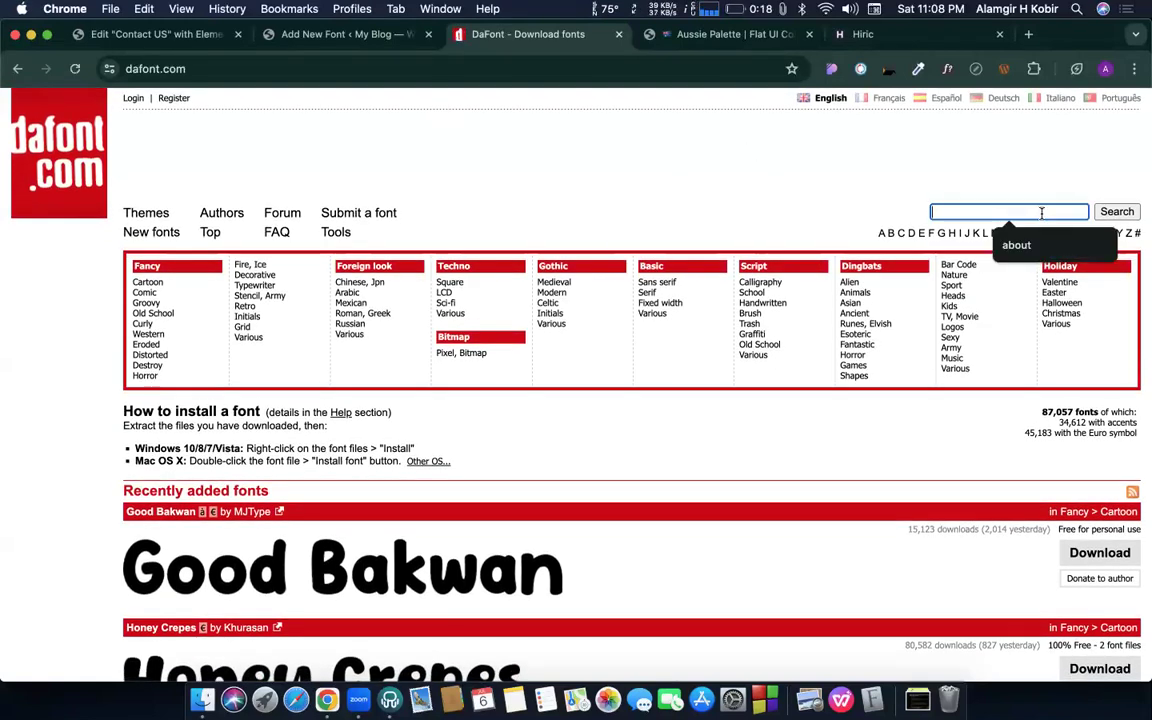
{"action": "scroll", "coordinate": [570, 517], "scroll_direction": "down", "scroll_amount": 3}
{"action": "left_click", "coordinate": [350, 402]}
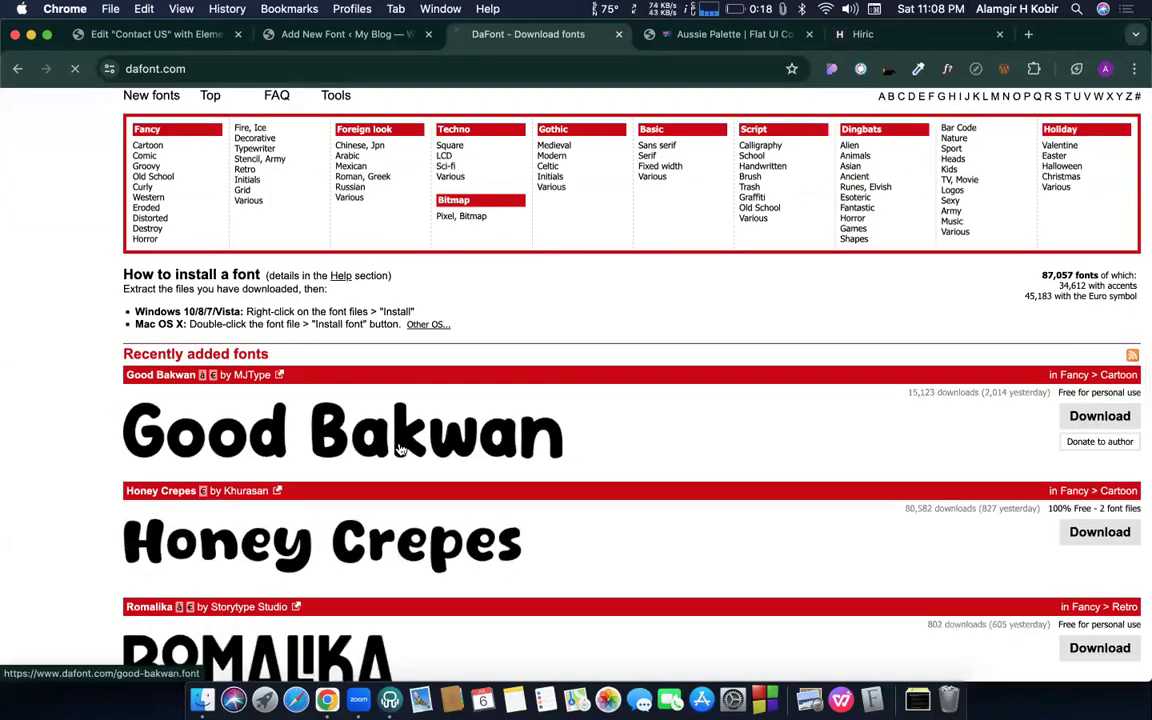
{"action": "scroll", "coordinate": [322, 390], "scroll_direction": "down", "scroll_amount": 15}
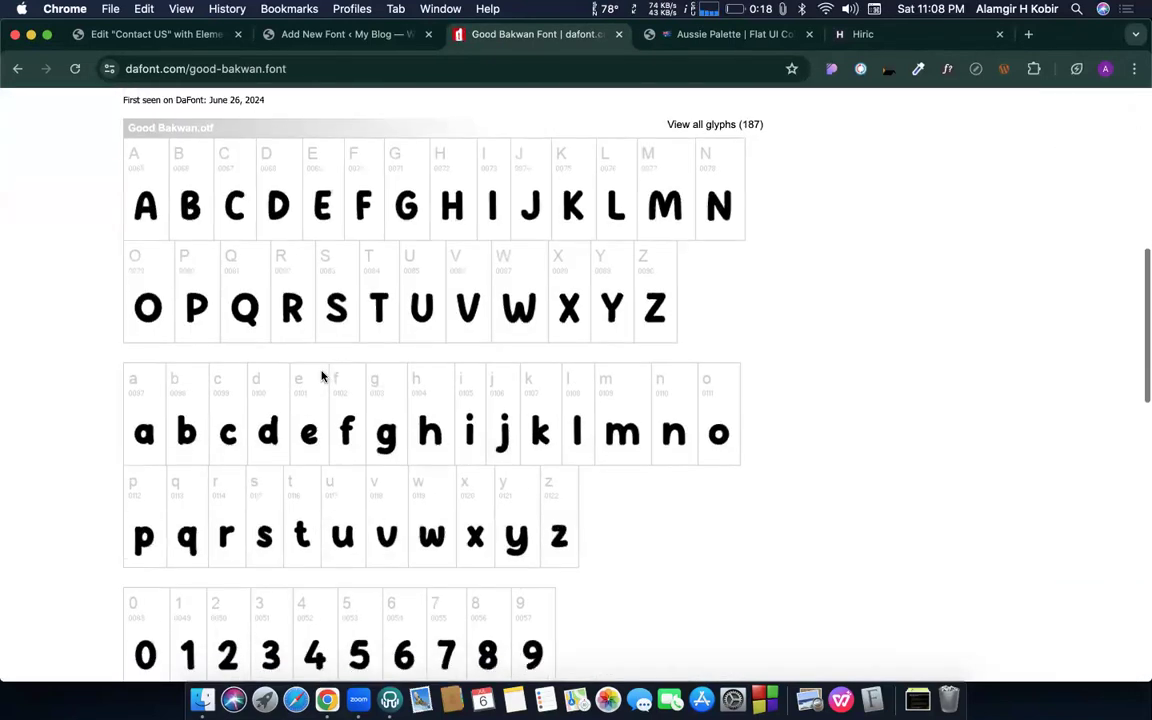
{"action": "scroll", "coordinate": [322, 376], "scroll_direction": "up", "scroll_amount": 15}
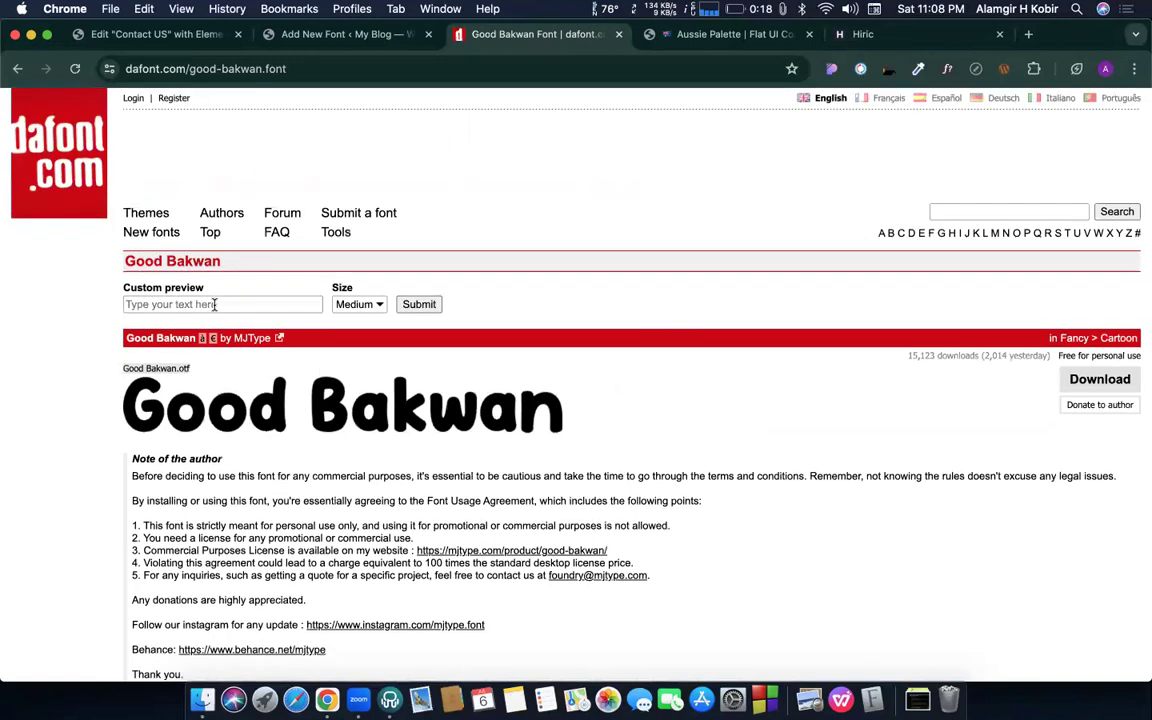
- Preview Good Bakwan with a custom name as sample text, then download the font
{"action": "left_click", "coordinate": [214, 305]}
{"action": "type", "text": "Alamgir"}
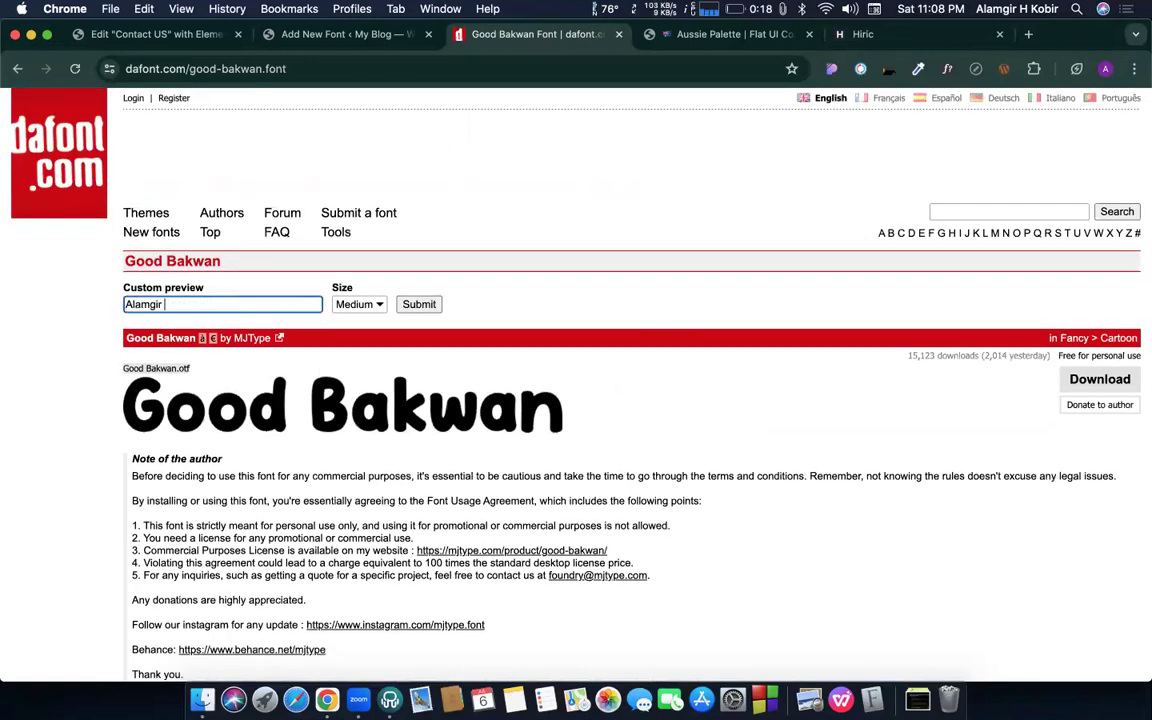
{"action": "left_click", "coordinate": [420, 305]}
{"action": "scroll", "coordinate": [263, 343], "scroll_direction": "down", "scroll_amount": 1}
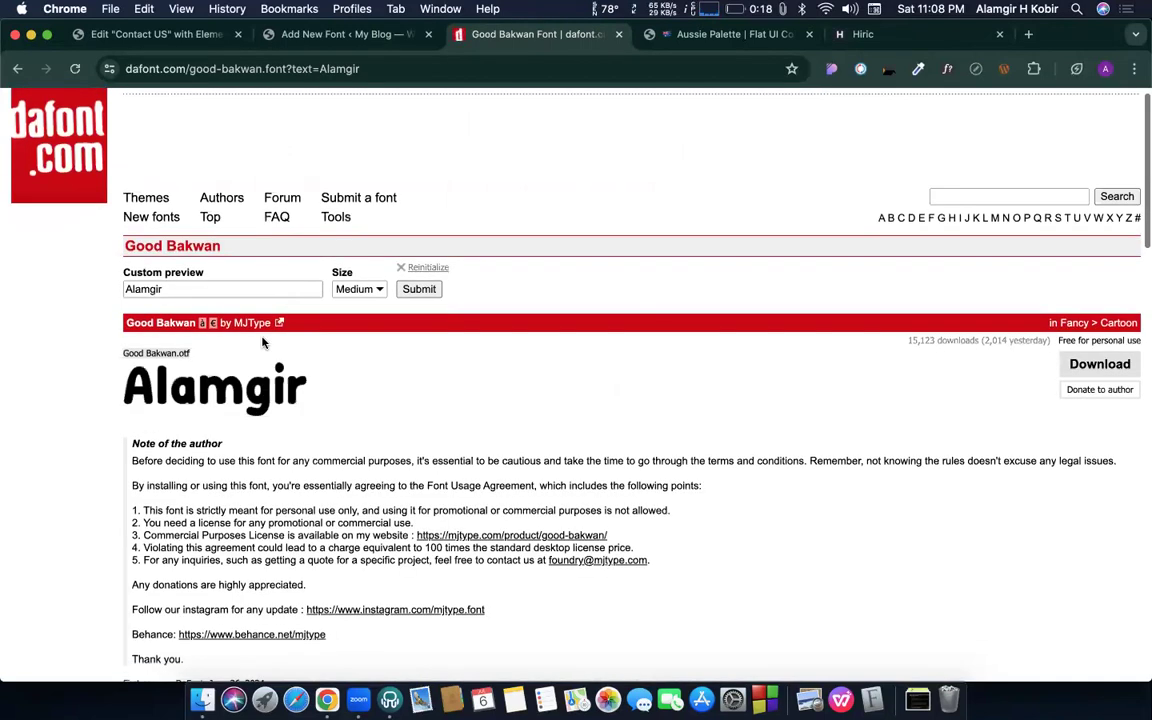
{"action": "left_click", "coordinate": [1098, 364]}
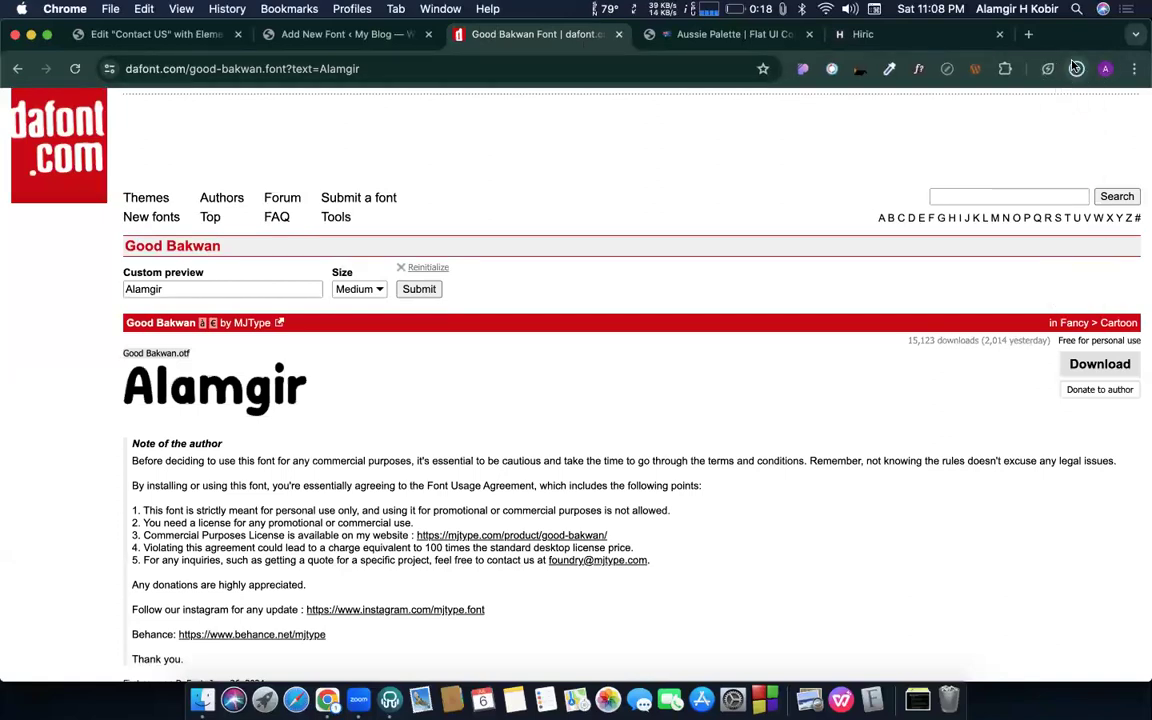
- Reveal good_bakwan.zip in Finder, extract it, and move the zip to the Trash
{"action": "left_click", "coordinate": [1076, 67]}
{"action": "left_click", "coordinate": [930, 130]}
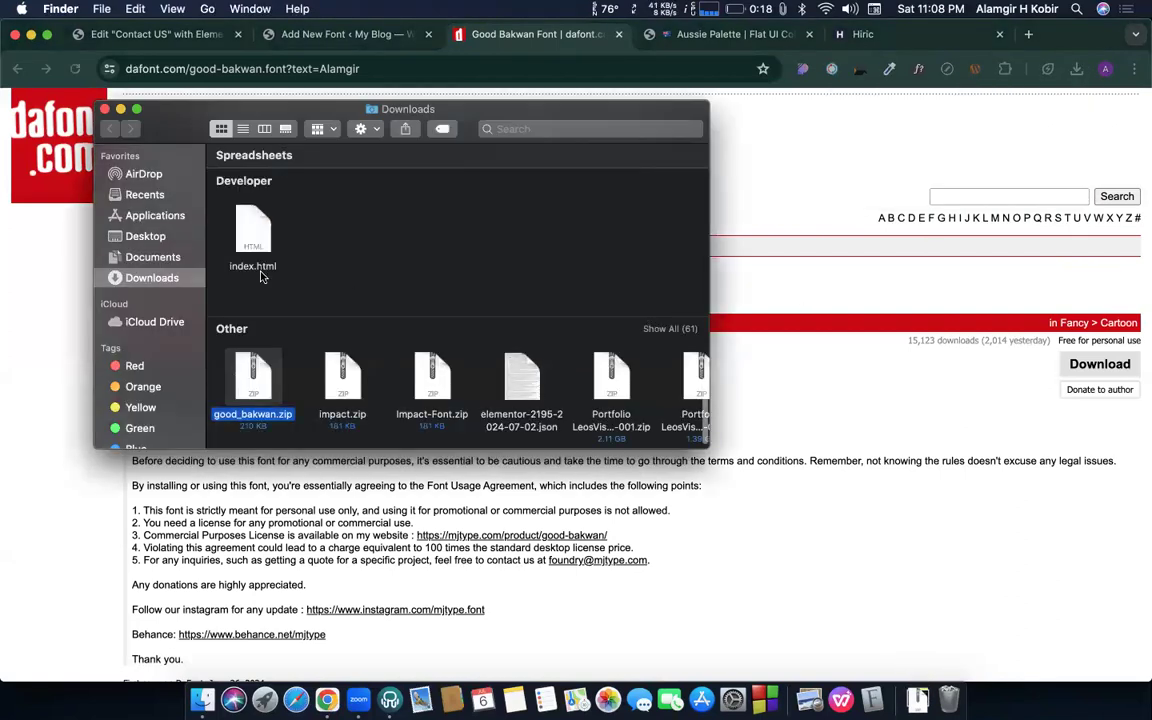
{"action": "double_click", "coordinate": [245, 398]}
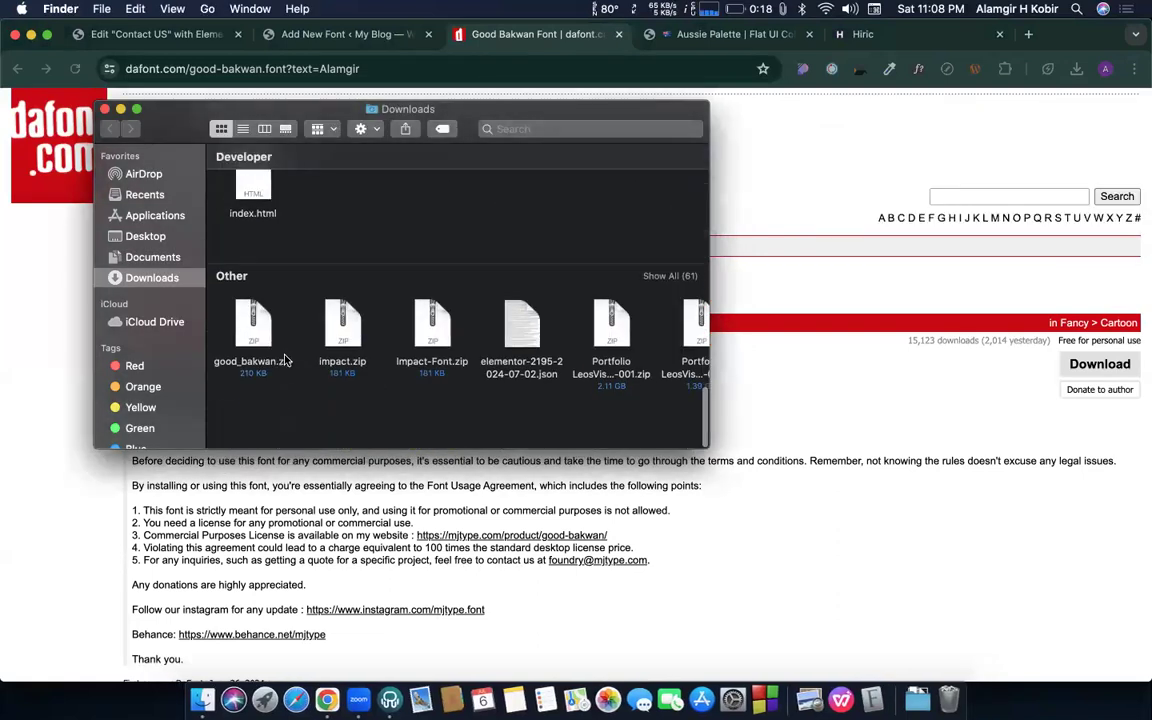
{"action": "mouse_move", "coordinate": [277, 408]}
{"action": "left_mouse_down"}
{"action": "mouse_move", "coordinate": [302, 440]}
{"action": "mouse_move", "coordinate": [264, 401]}
{"action": "left_mouse_up"}
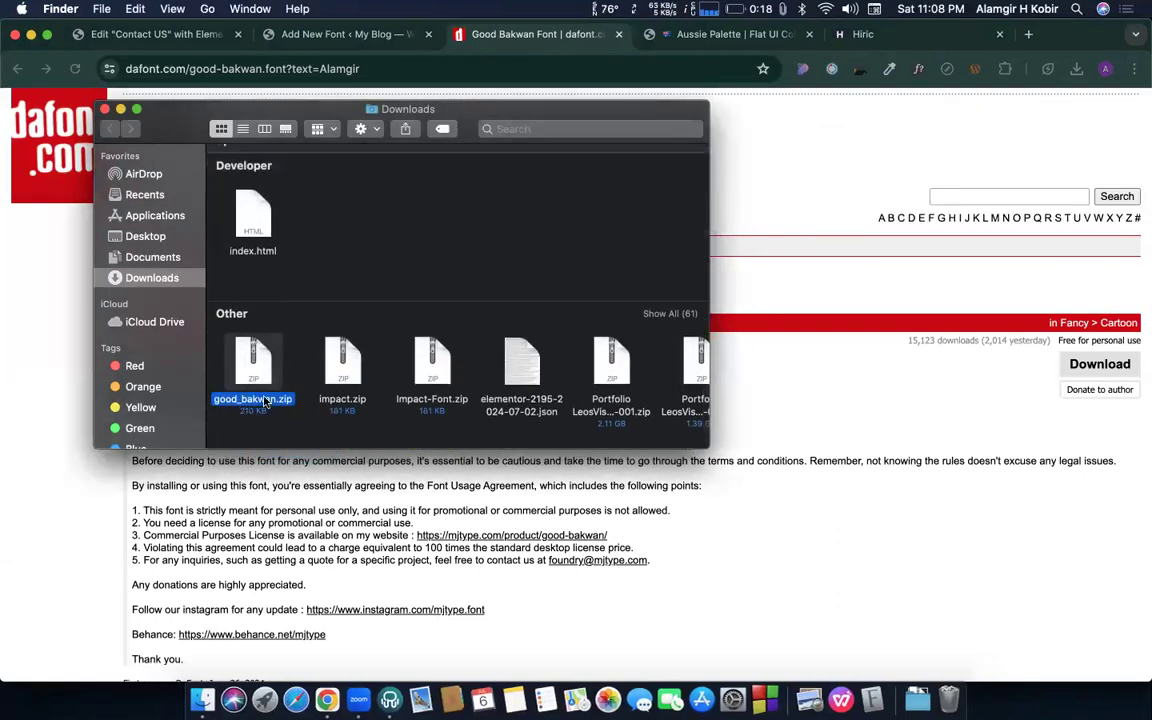
{"action": "key", "text": "super+BackSpace"}
- Open the extracted good_bakwan folder, select Good Bakwan.otf, and return to Add New Font
{"action": "scroll", "coordinate": [256, 362], "scroll_direction": "up", "scroll_amount": 10}
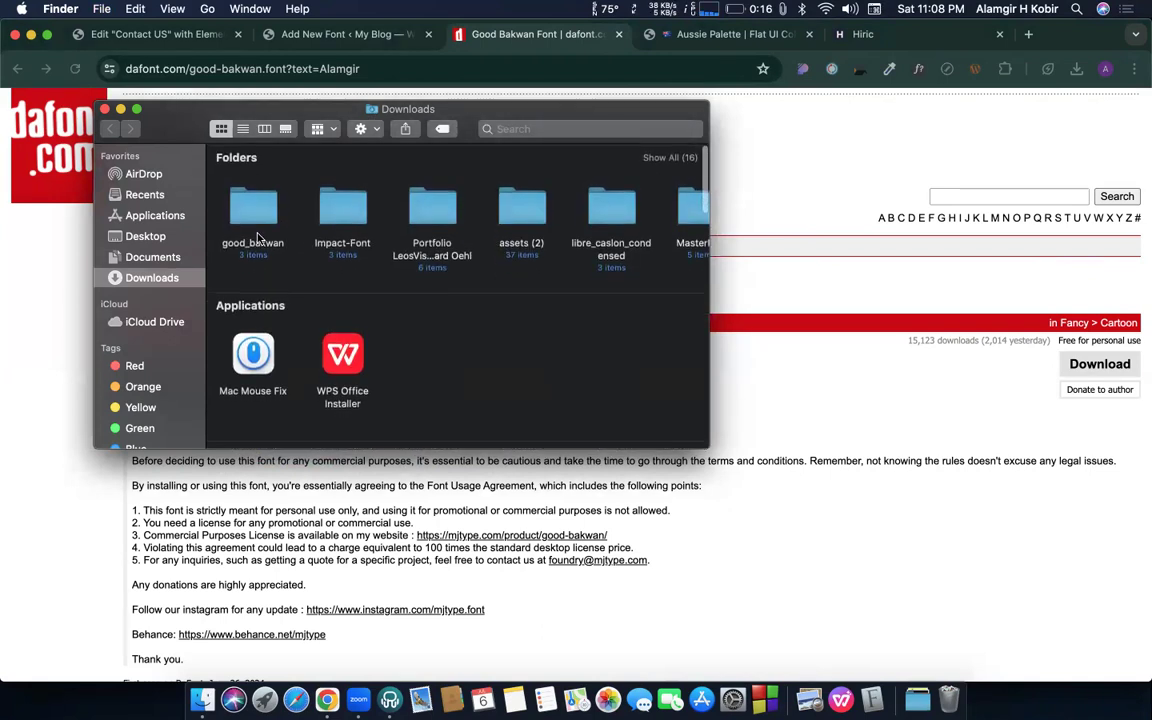
{"action": "double_click", "coordinate": [254, 225]}
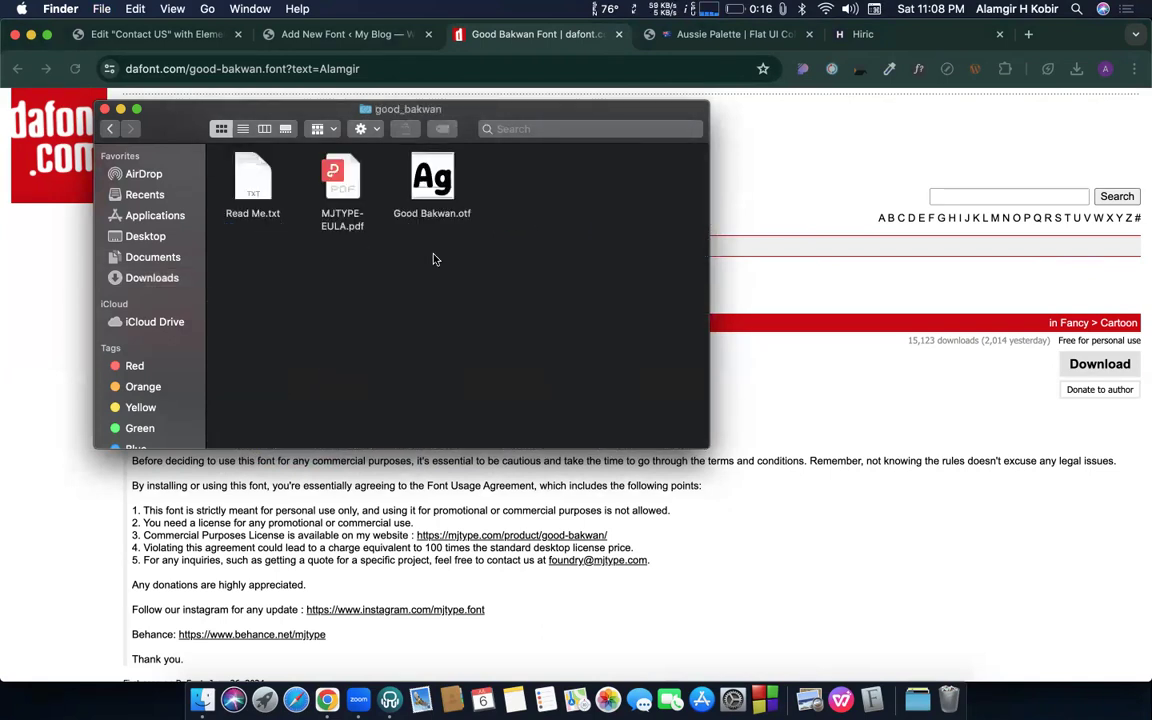
{"action": "left_click", "coordinate": [420, 187]}
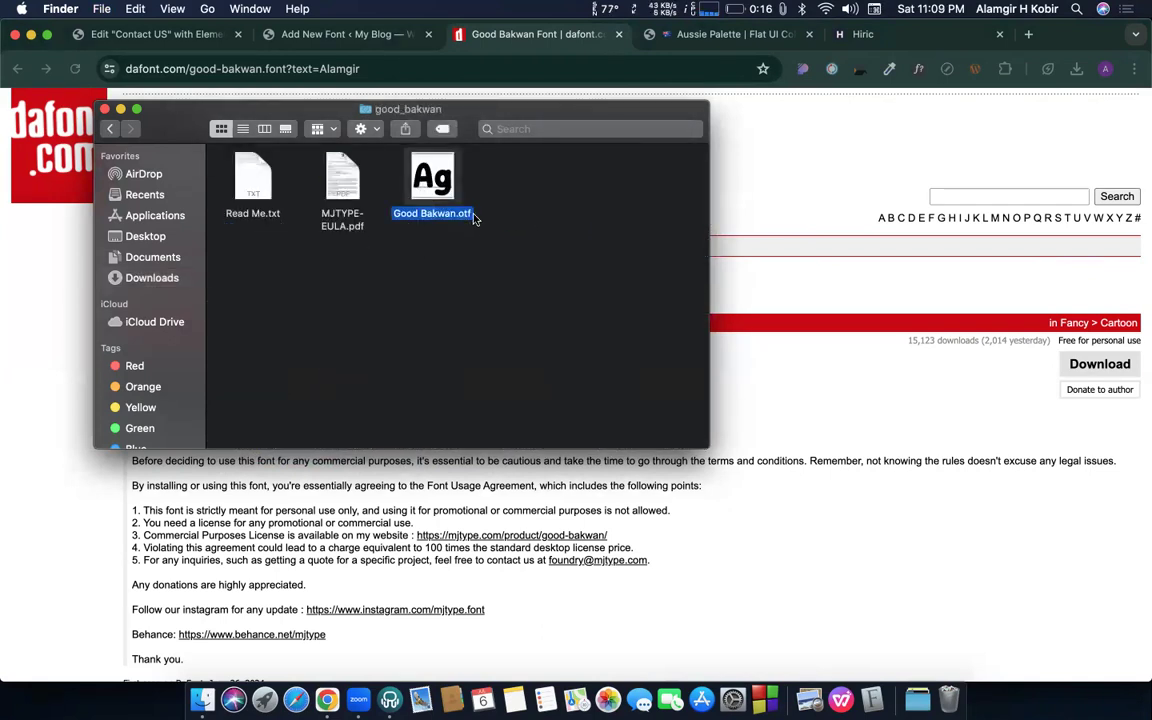
{"action": "left_click", "coordinate": [309, 36]}
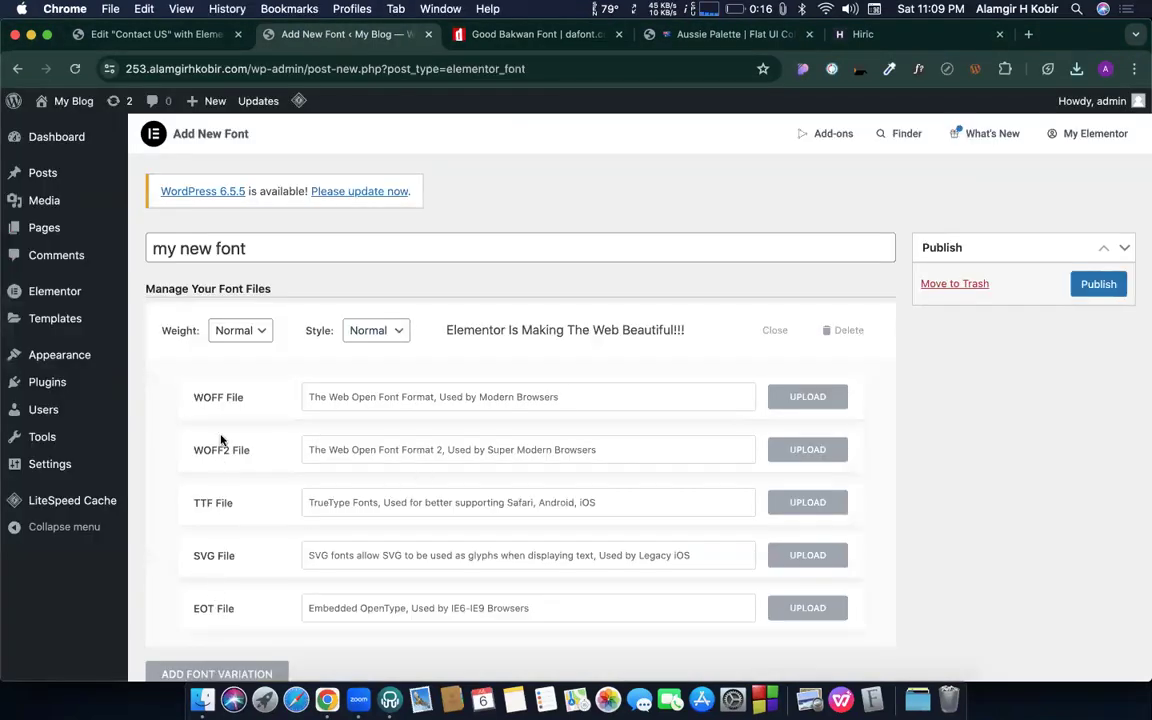
- Look over the Add New Font page, the DaFont tab and the good_bakwan folder window
{"action": "scroll", "coordinate": [221, 440], "scroll_direction": "down", "scroll_amount": 1}
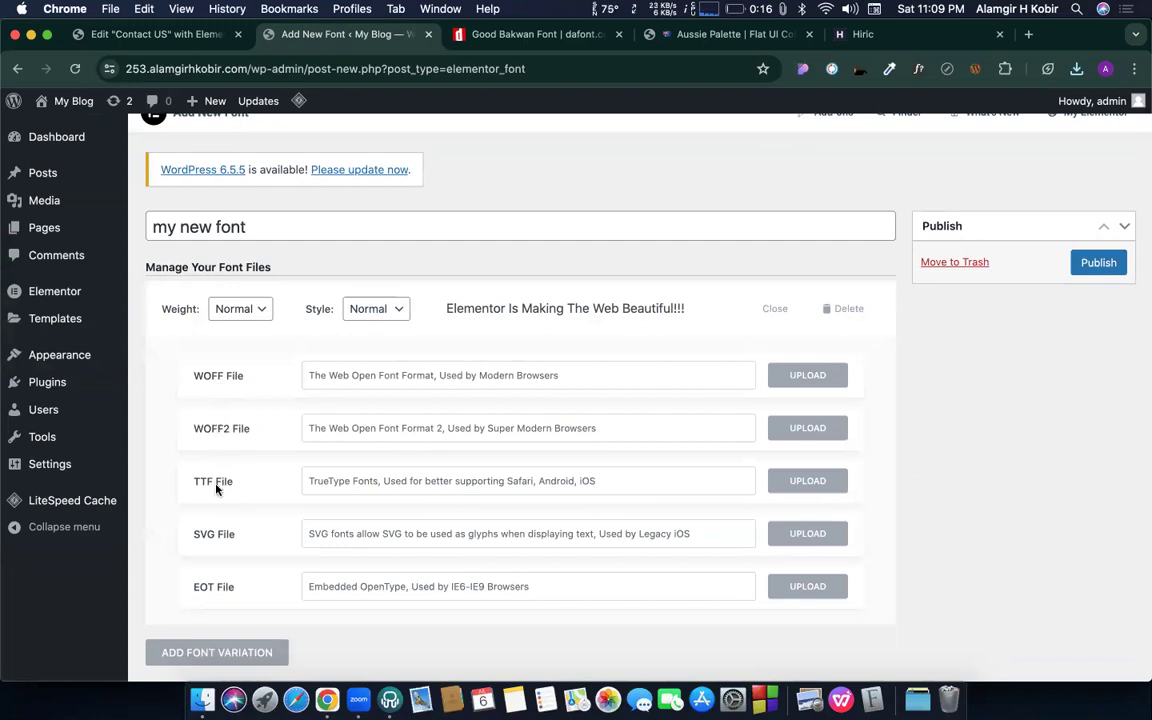
{"action": "scroll", "coordinate": [232, 541], "scroll_direction": "down", "scroll_amount": 2}
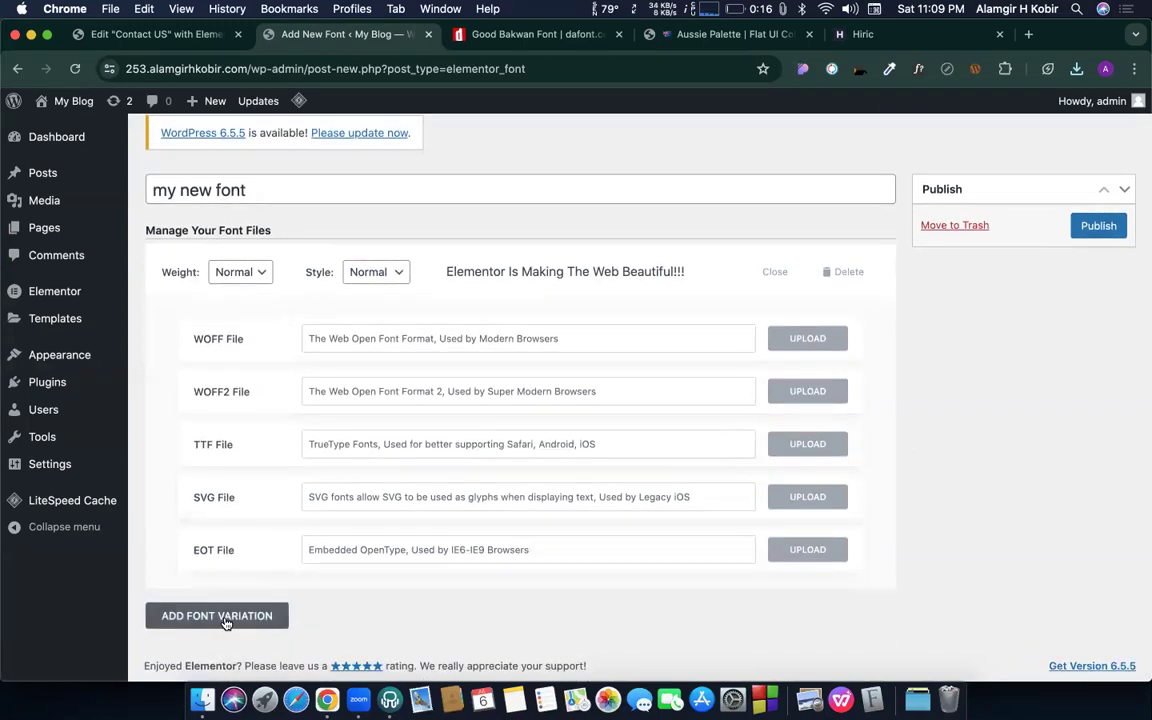
{"action": "scroll", "coordinate": [229, 540], "scroll_direction": "up", "scroll_amount": 3}
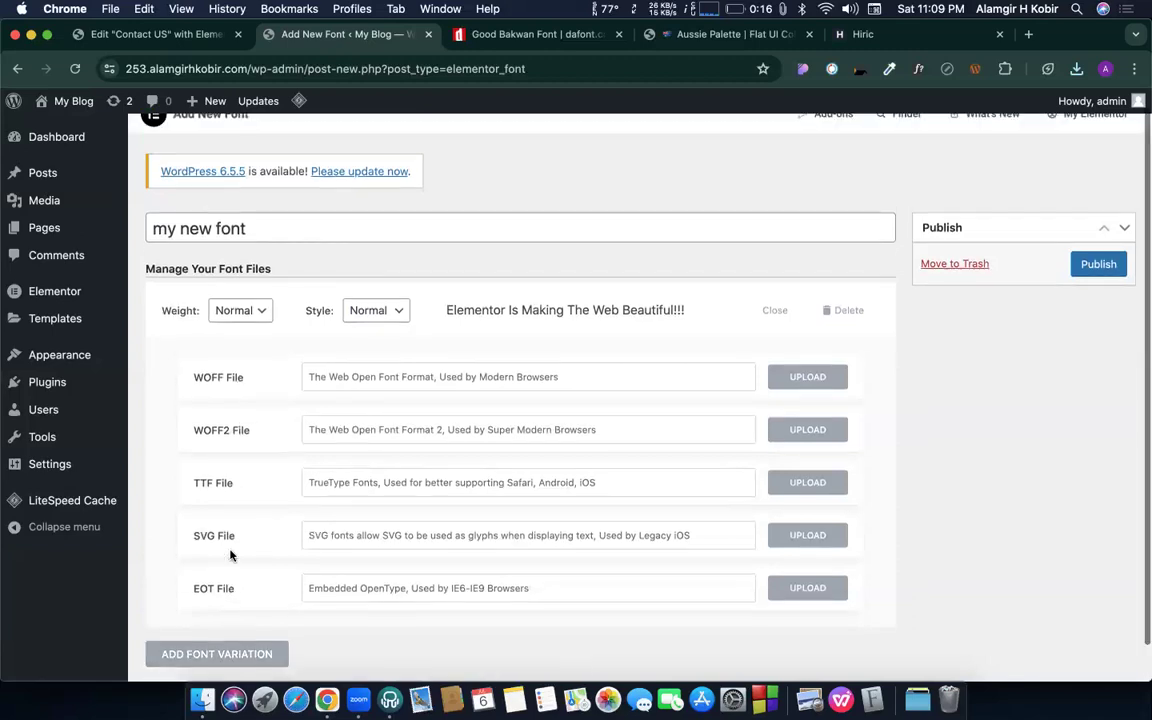
{"action": "scroll", "coordinate": [327, 399], "scroll_direction": "down", "scroll_amount": 3}
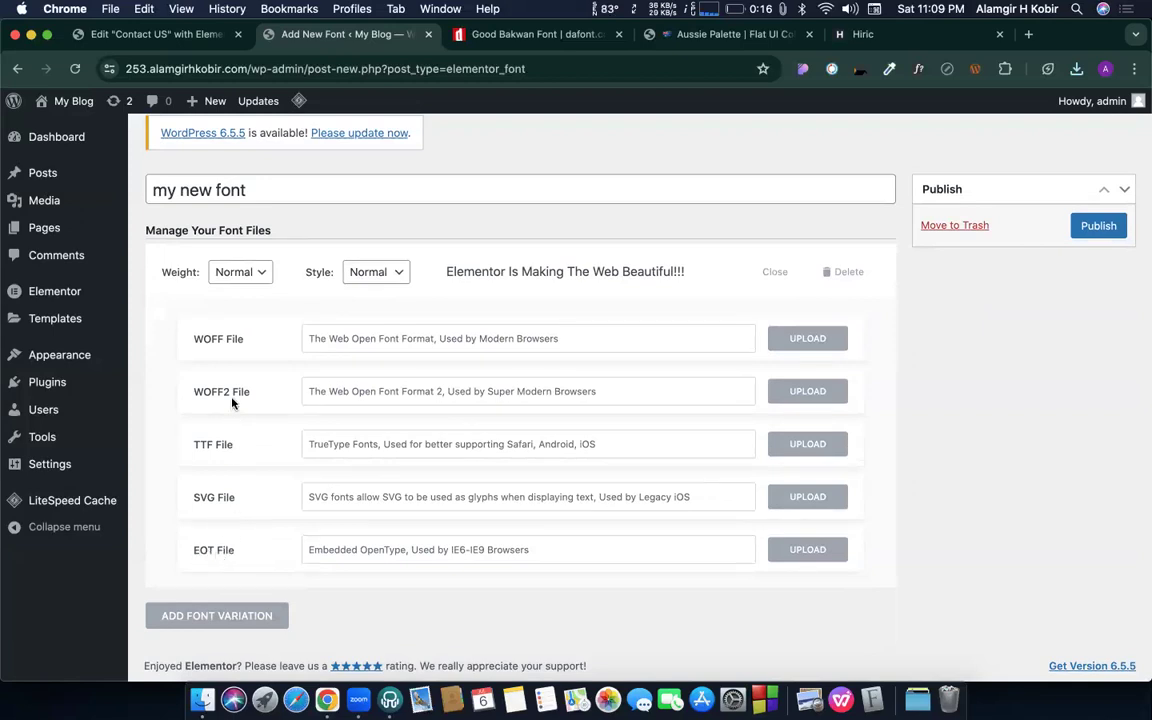
{"action": "left_click", "coordinate": [540, 35]}
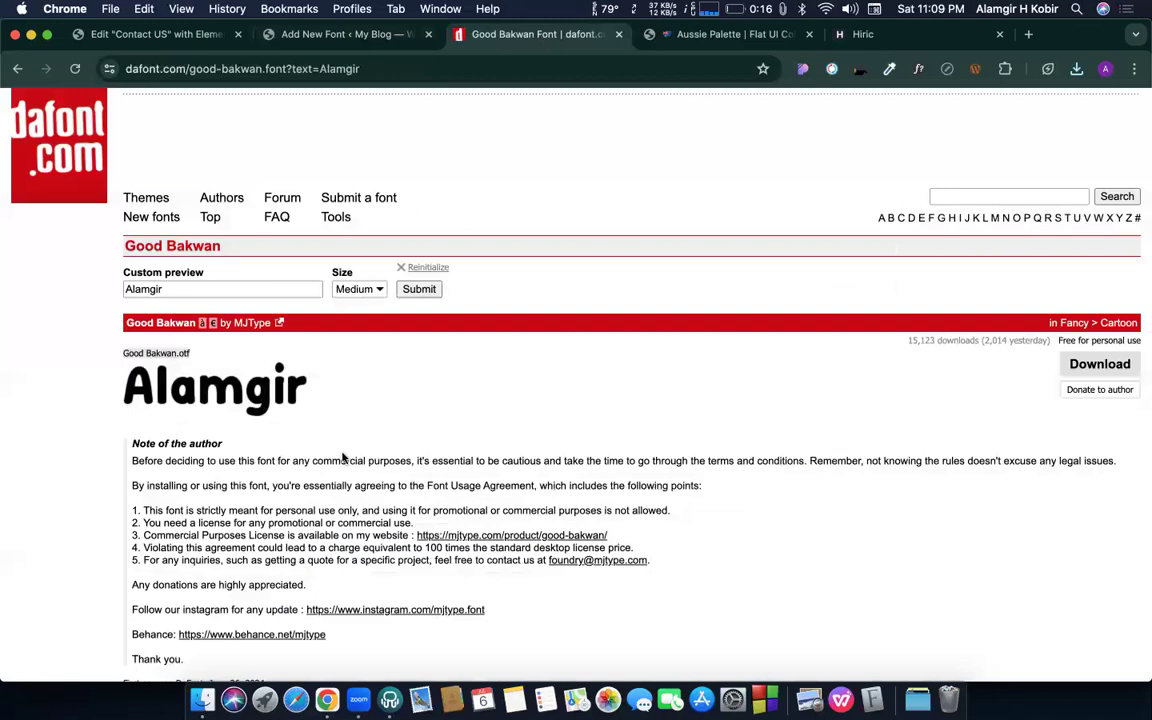
{"action": "left_click", "coordinate": [202, 700]}
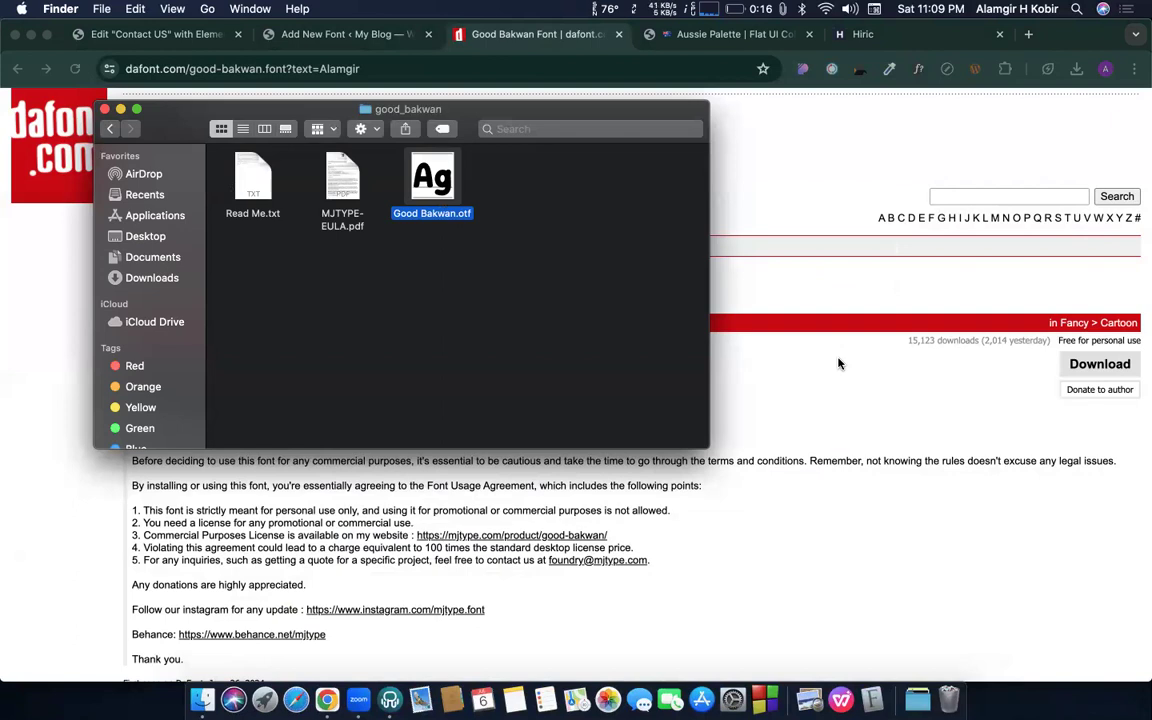
{"action": "left_click", "coordinate": [811, 322]}
{"action": "left_click", "coordinate": [379, 36]}
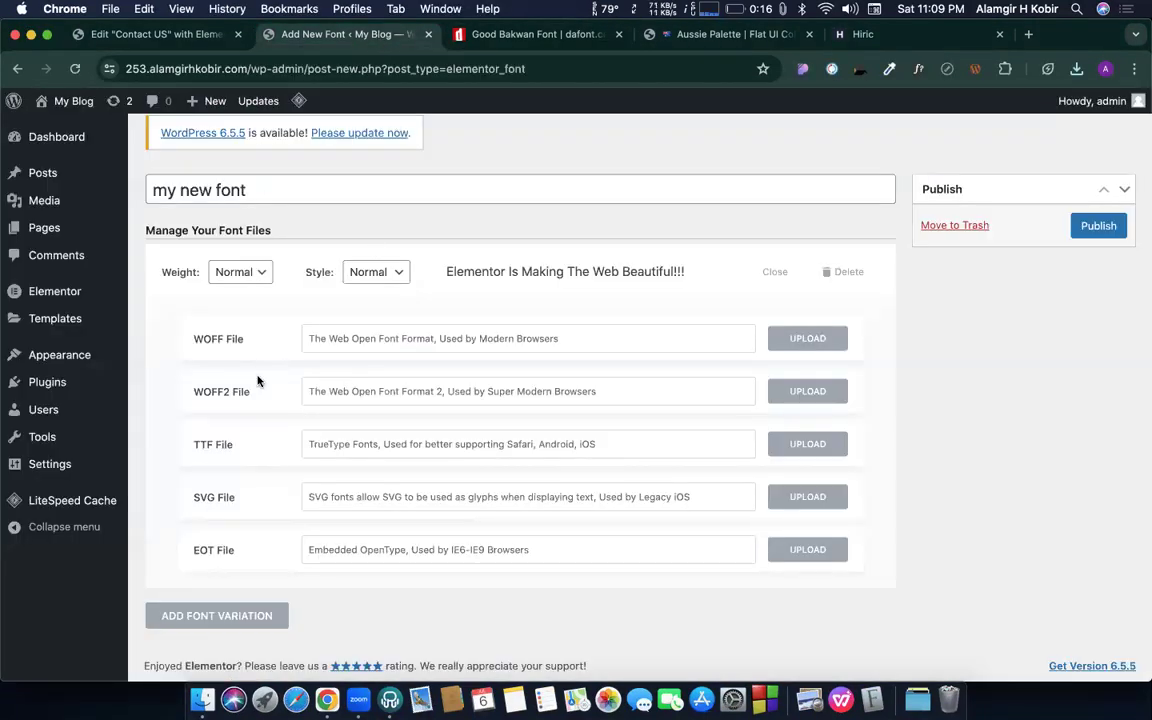
- Try uploading Good Bakwan.otf as the WOFF file; it is rejected as a disallowed type
{"action": "left_click", "coordinate": [799, 341]}
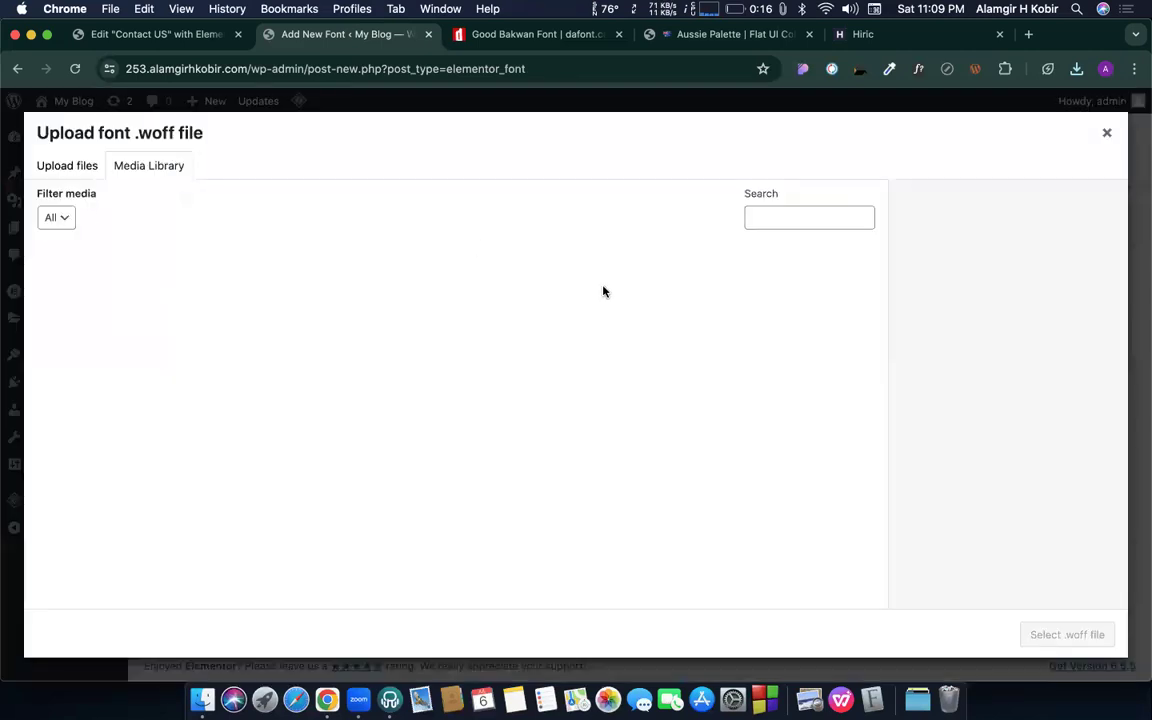
{"action": "left_click", "coordinate": [202, 700]}
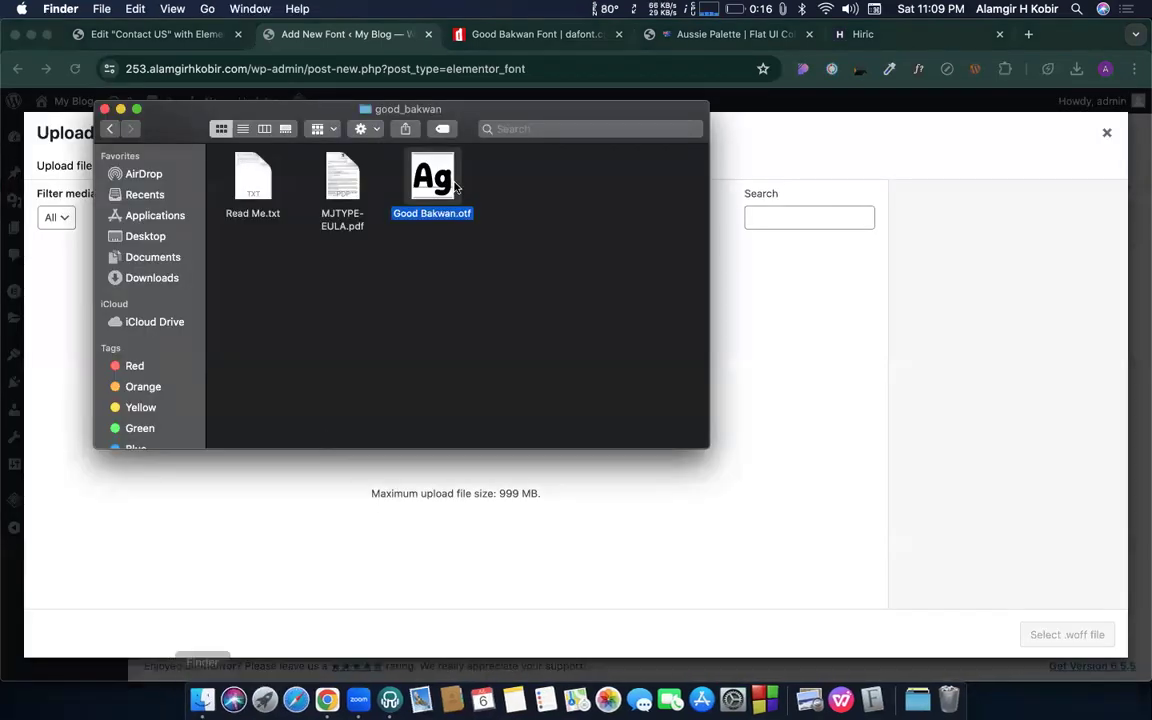
{"action": "left_click_drag", "start_coordinate": [433, 178], "coordinate": [356, 452]}
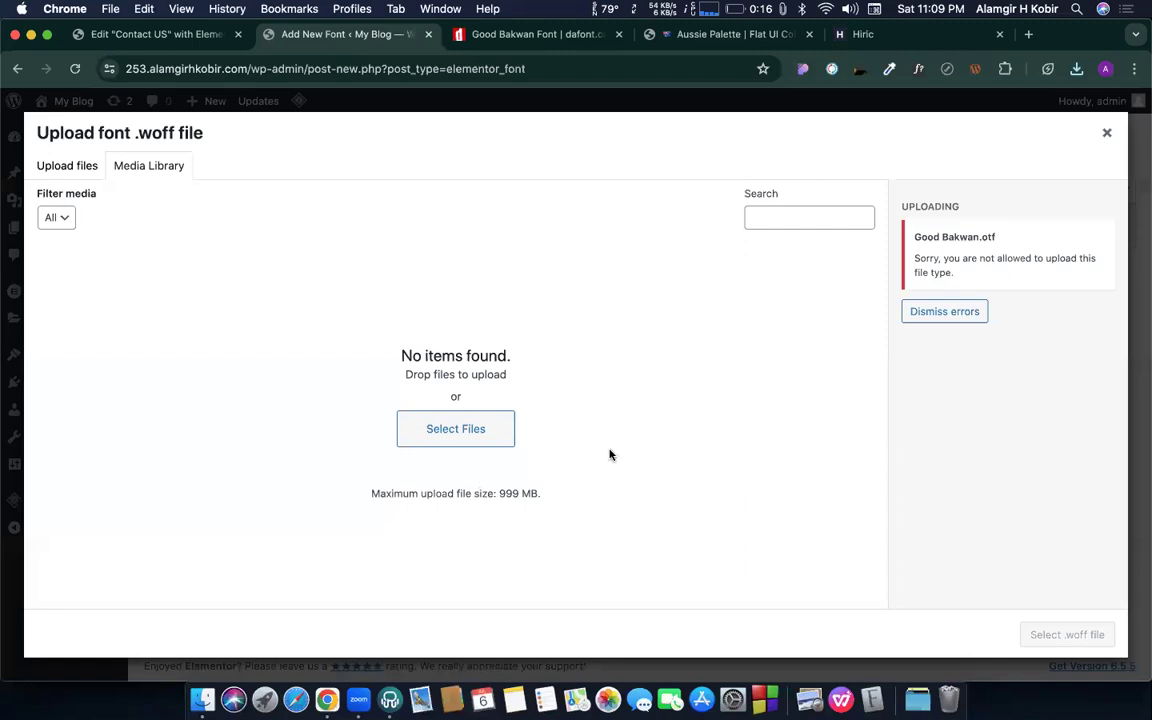
{"action": "left_click", "coordinate": [1107, 133]}
{"action": "left_click", "coordinate": [540, 35]}
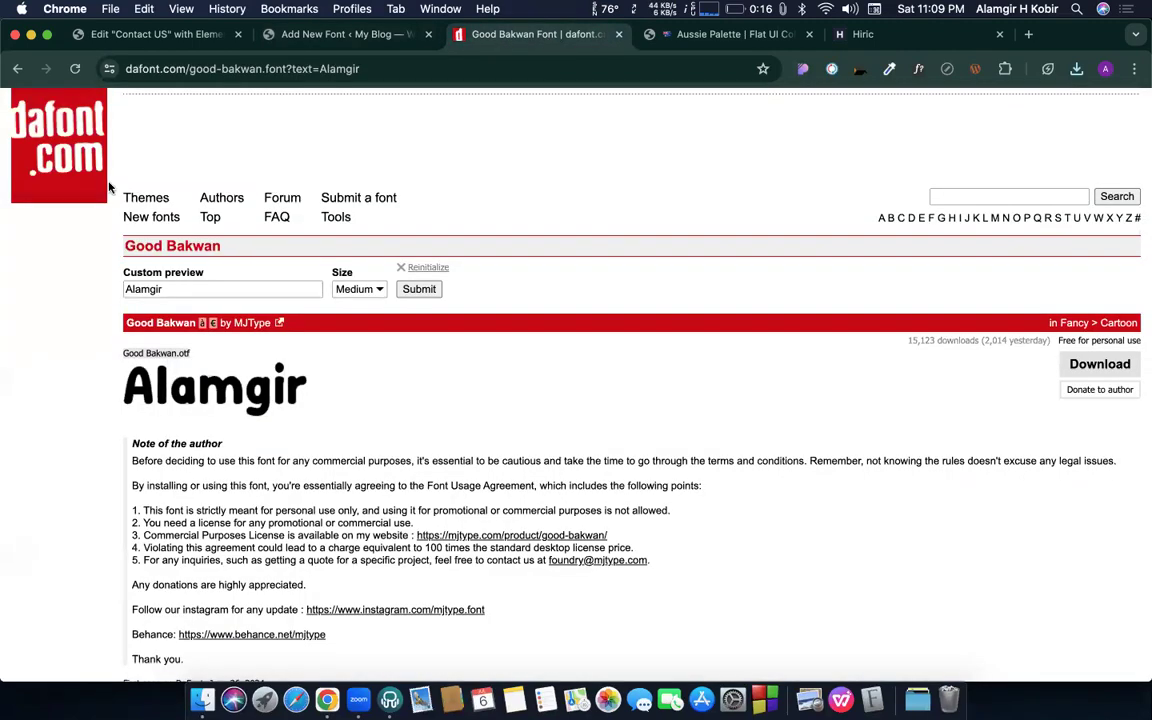
- From DaFont's home page, open the Super Playful font and download it
{"action": "left_click", "coordinate": [16, 74]}
{"action": "scroll", "coordinate": [384, 491], "scroll_direction": "down", "scroll_amount": 4}
{"action": "scroll", "coordinate": [386, 493], "scroll_direction": "up", "scroll_amount": 5}
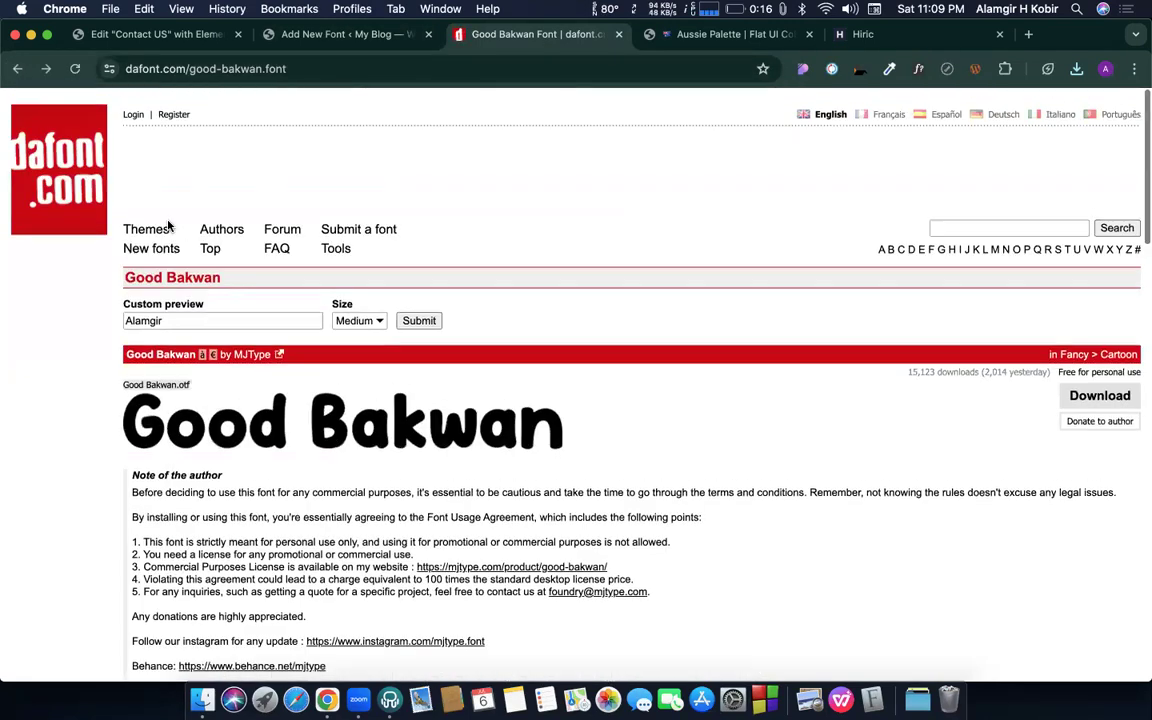
{"action": "left_click", "coordinate": [54, 152]}
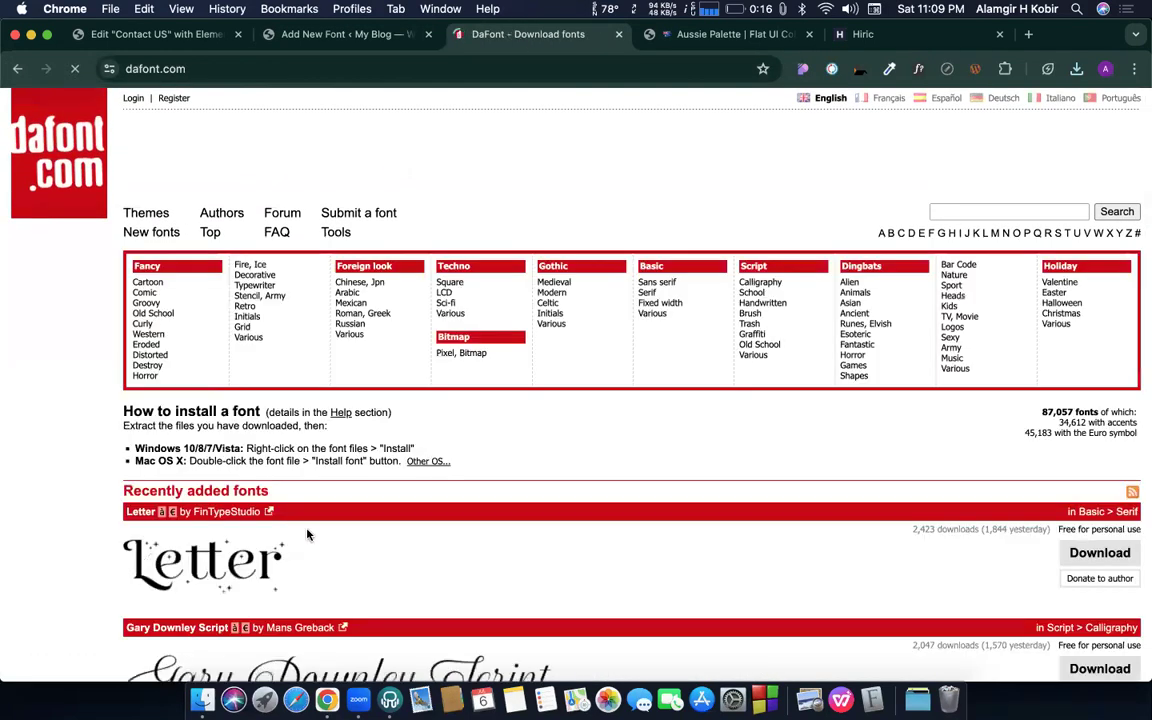
{"action": "scroll", "coordinate": [275, 474], "scroll_direction": "down", "scroll_amount": 5}
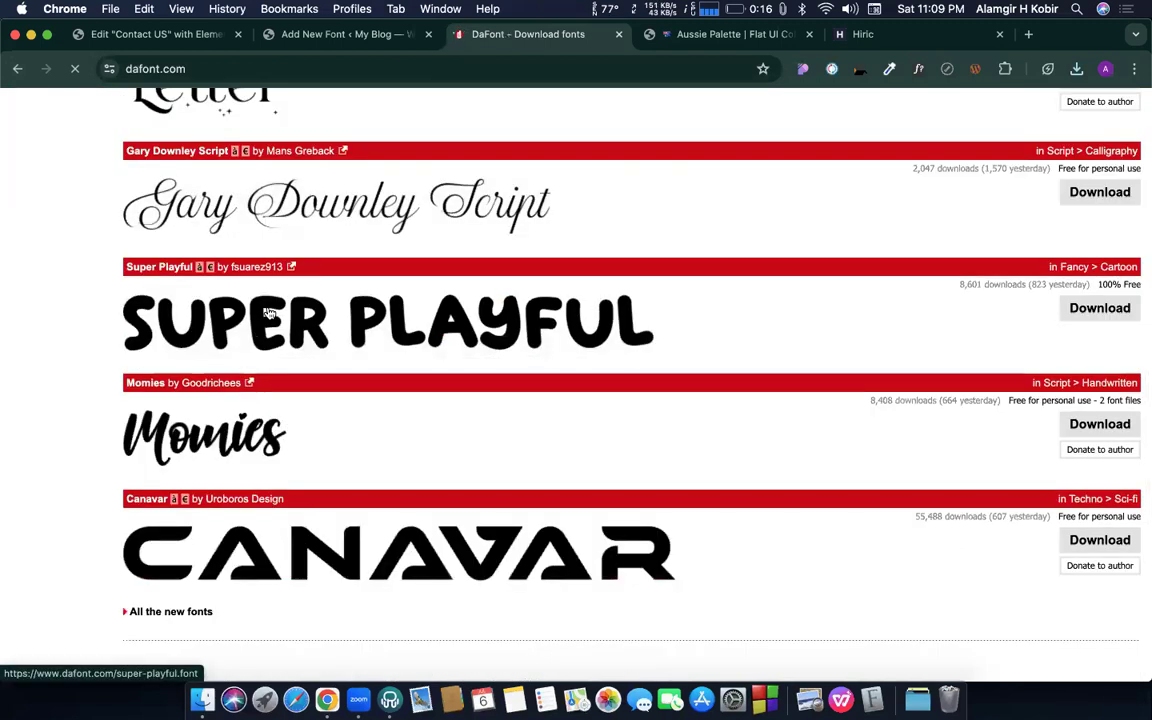
{"action": "left_click", "coordinate": [245, 290]}
{"action": "left_click", "coordinate": [1118, 388]}
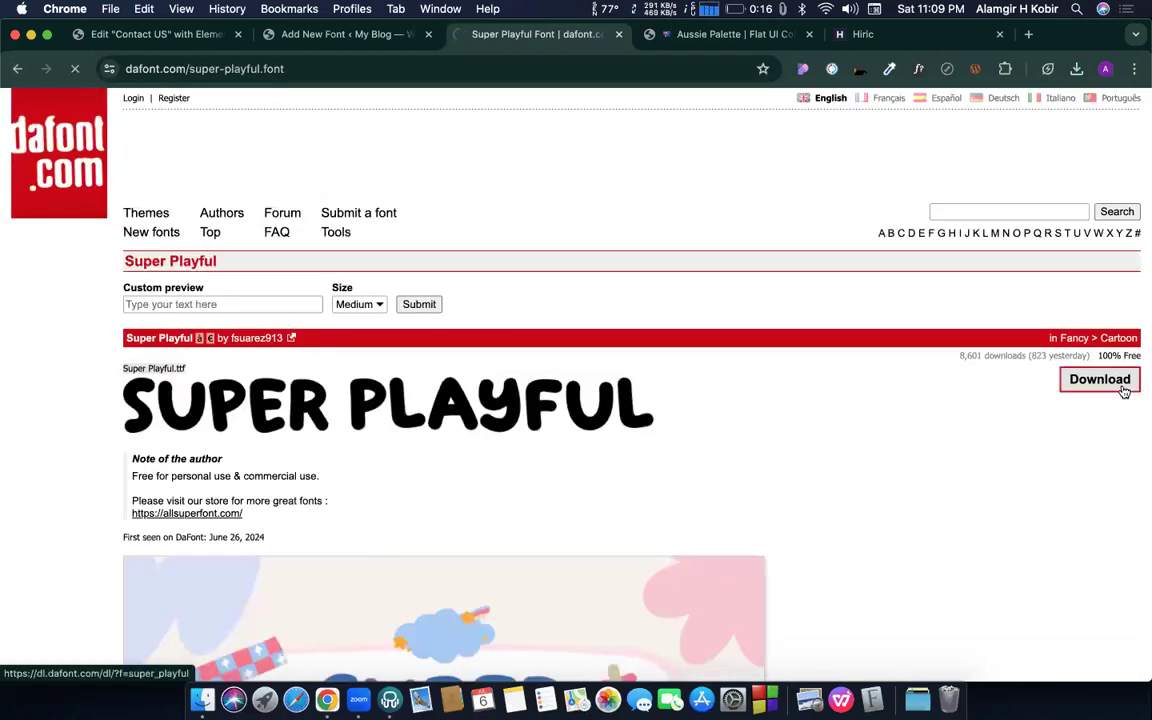
- Show super_playful.zip in the Downloads folder and extract it
{"action": "scroll", "coordinate": [865, 391], "scroll_direction": "down", "scroll_amount": 4}
{"action": "scroll", "coordinate": [865, 391], "scroll_direction": "down", "scroll_amount": 1}
{"action": "scroll", "coordinate": [1000, 122], "scroll_direction": "up", "scroll_amount": 2}
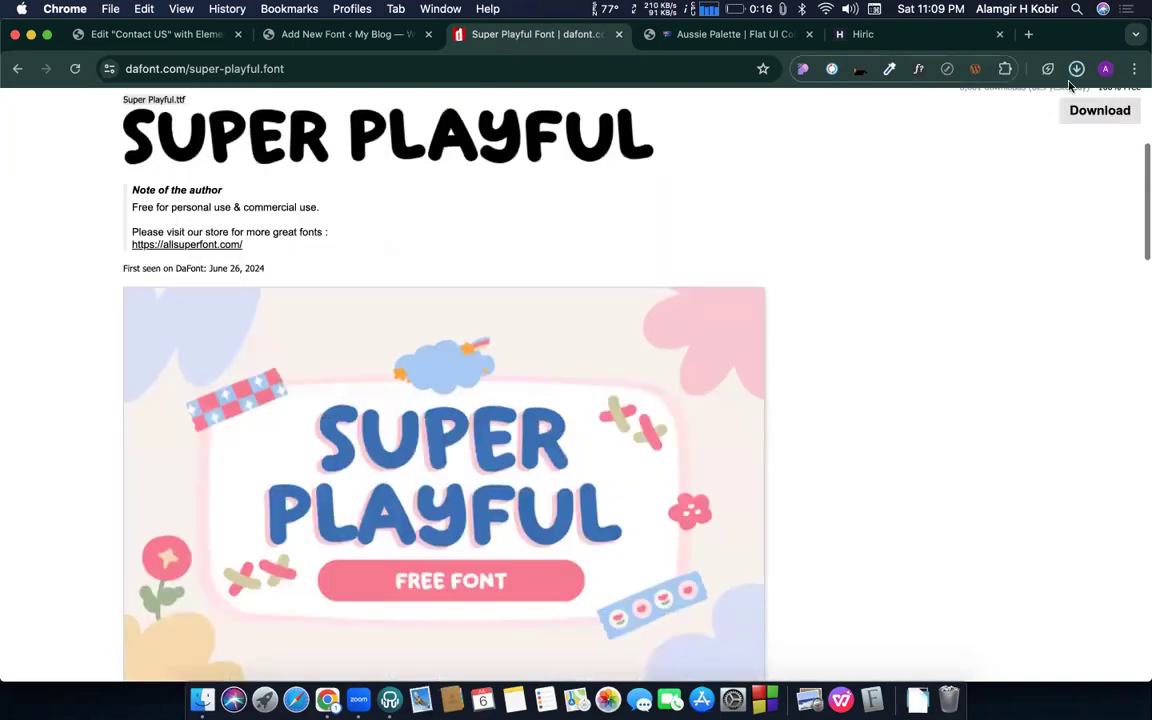
{"action": "left_click", "coordinate": [1076, 75]}
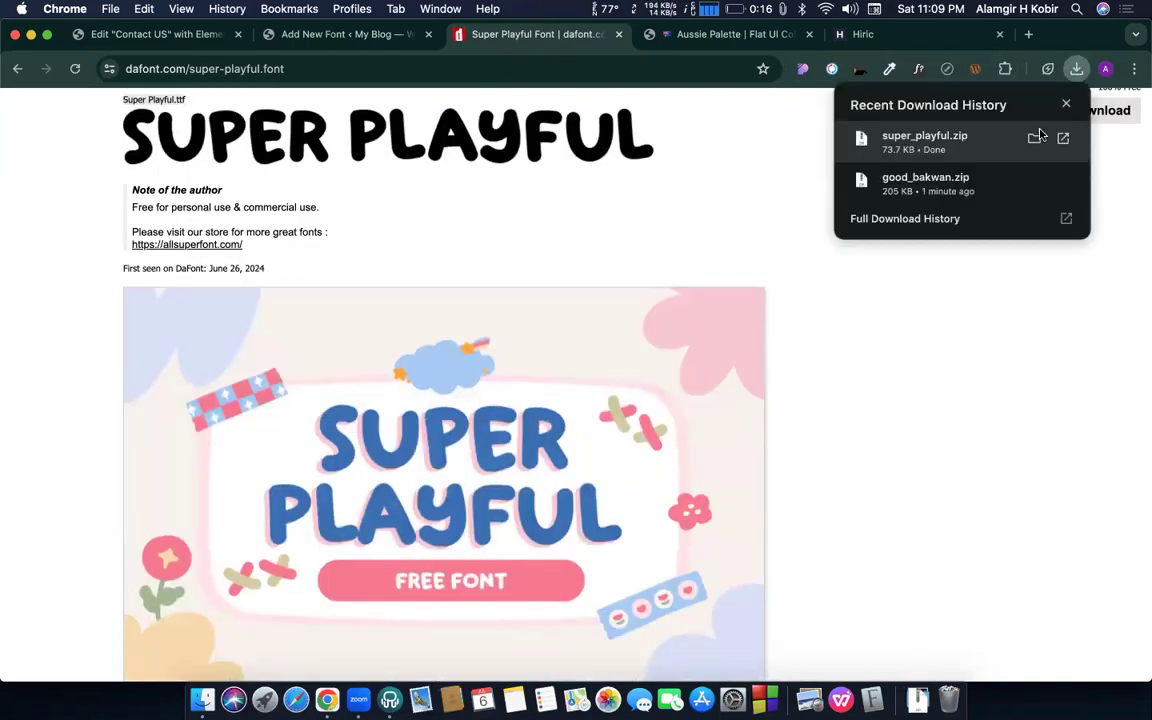
{"action": "left_click", "coordinate": [1030, 137]}
{"action": "left_click", "coordinate": [249, 446]}
{"action": "left_click", "coordinate": [262, 395]}
{"action": "double_click", "coordinate": [262, 395]}
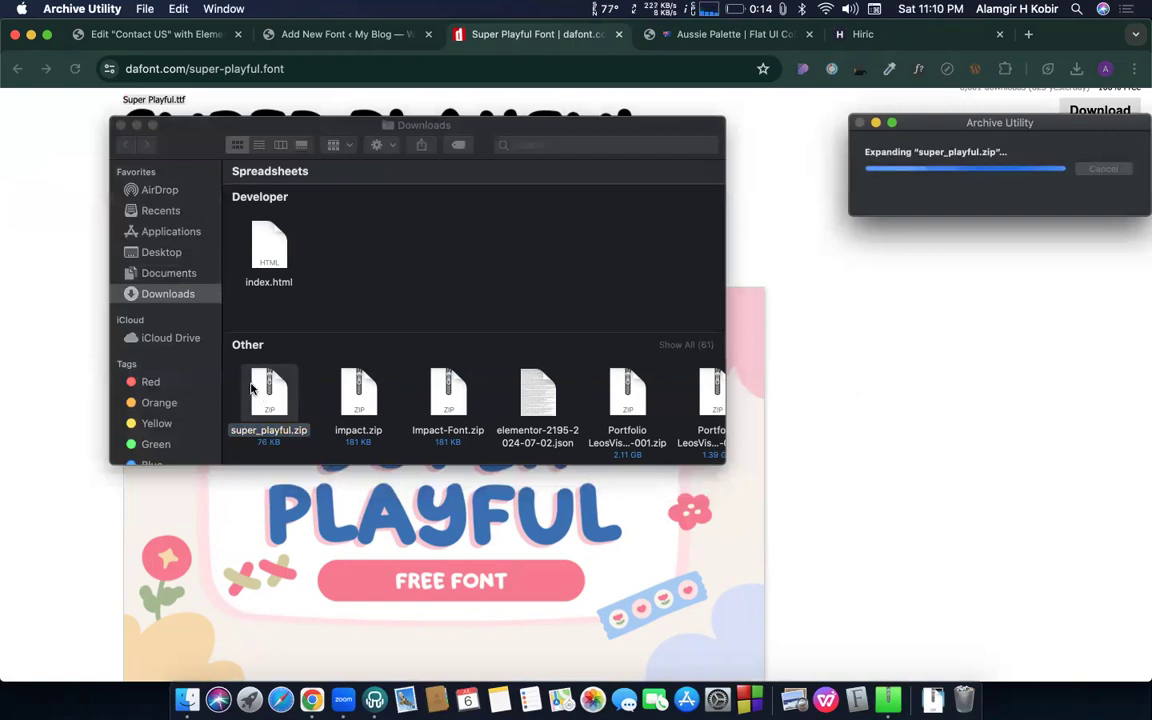
- Move the super_playful.zip archive in Downloads to the Trash
{"action": "left_click", "coordinate": [251, 390]}
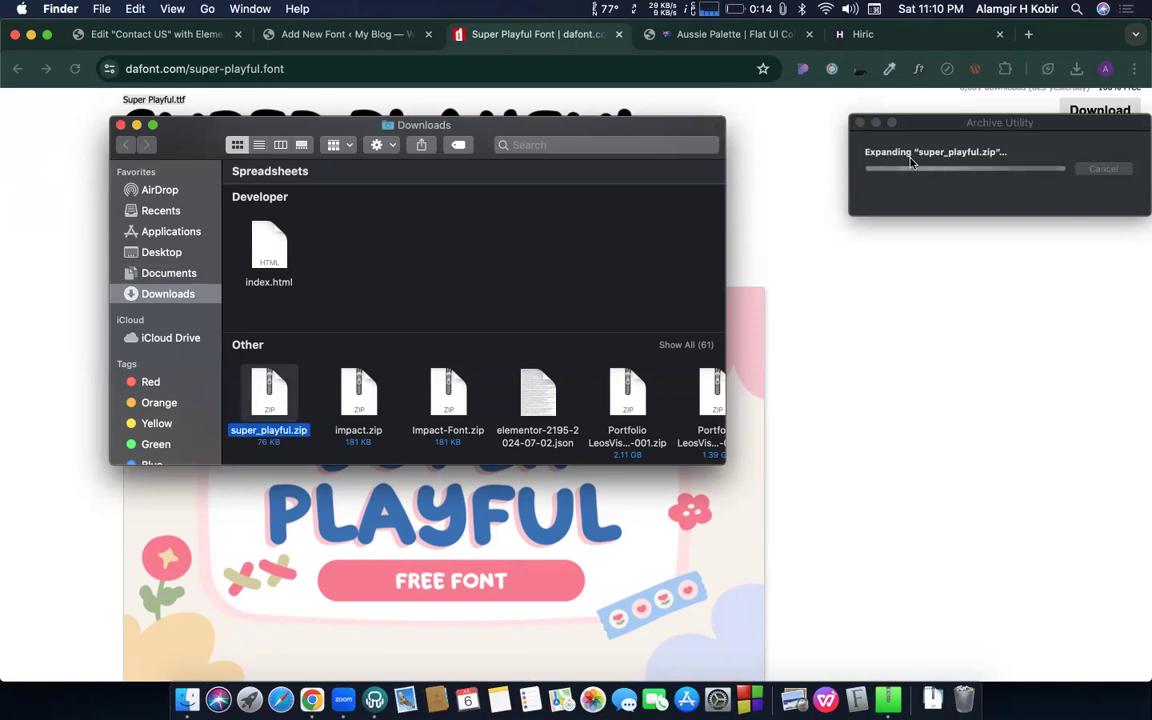
{"action": "scroll", "coordinate": [389, 417], "scroll_direction": "up", "scroll_amount": 6}
{"action": "scroll", "coordinate": [389, 417], "scroll_direction": "down", "scroll_amount": 8}
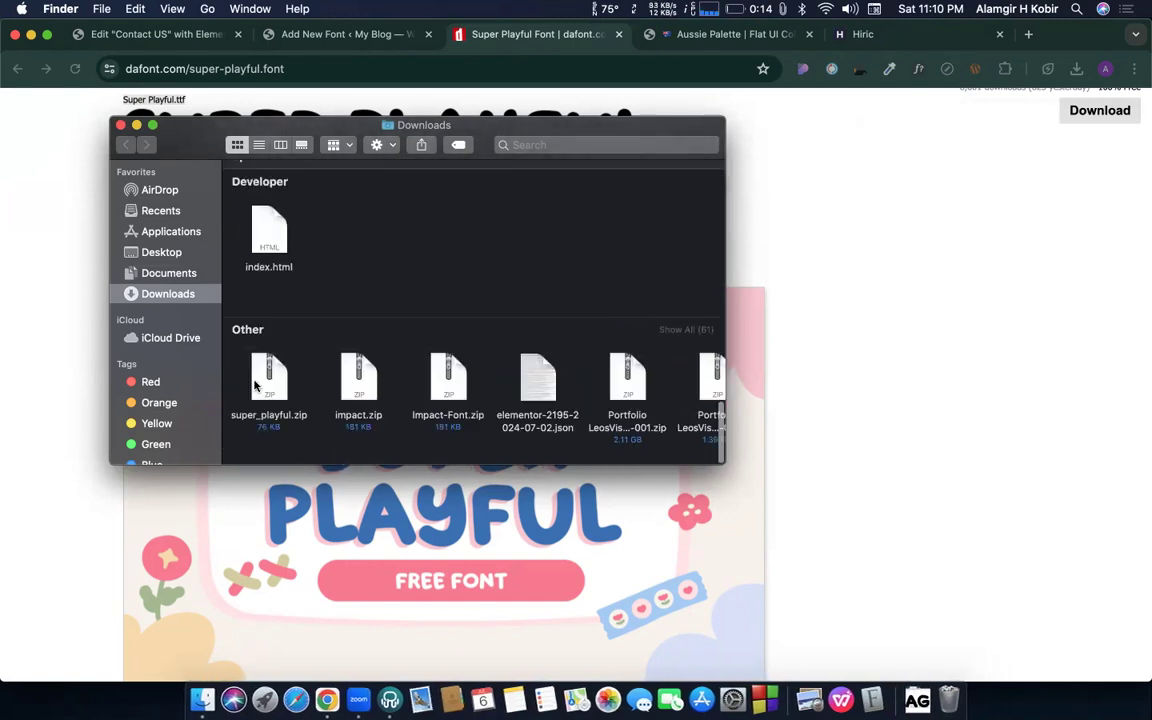
{"action": "left_click", "coordinate": [255, 385]}
{"action": "key", "text": "super+BackSpace"}
- Select the extracted Super Playful.ttf, then go back to the Add New Font page
{"action": "scroll", "coordinate": [364, 318], "scroll_direction": "up", "scroll_amount": 1}
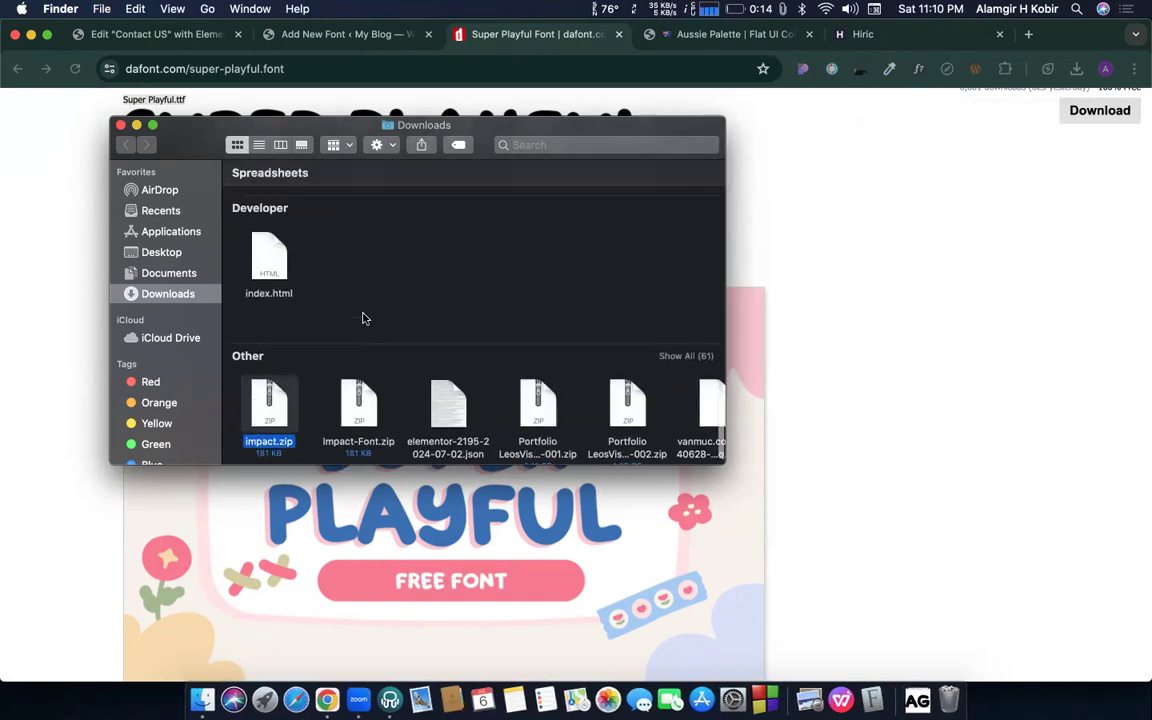
{"action": "scroll", "coordinate": [364, 318], "scroll_direction": "up", "scroll_amount": 8}
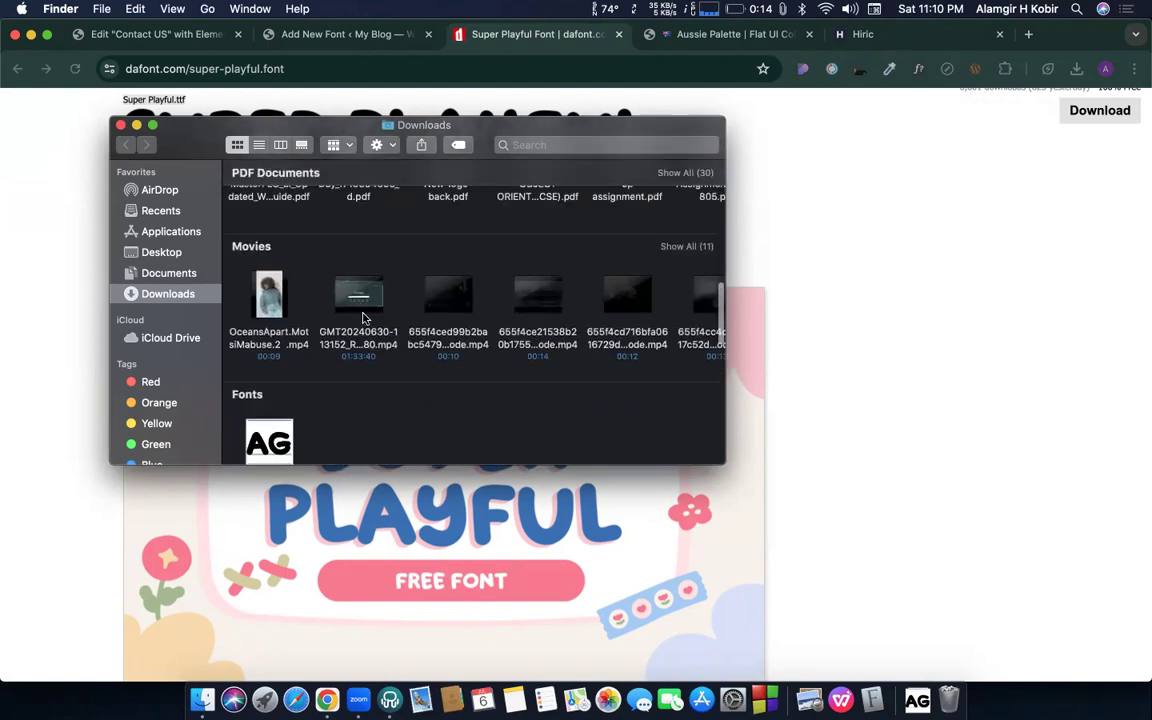
{"action": "scroll", "coordinate": [363, 318], "scroll_direction": "down", "scroll_amount": 2}
{"action": "left_click", "coordinate": [288, 330]}
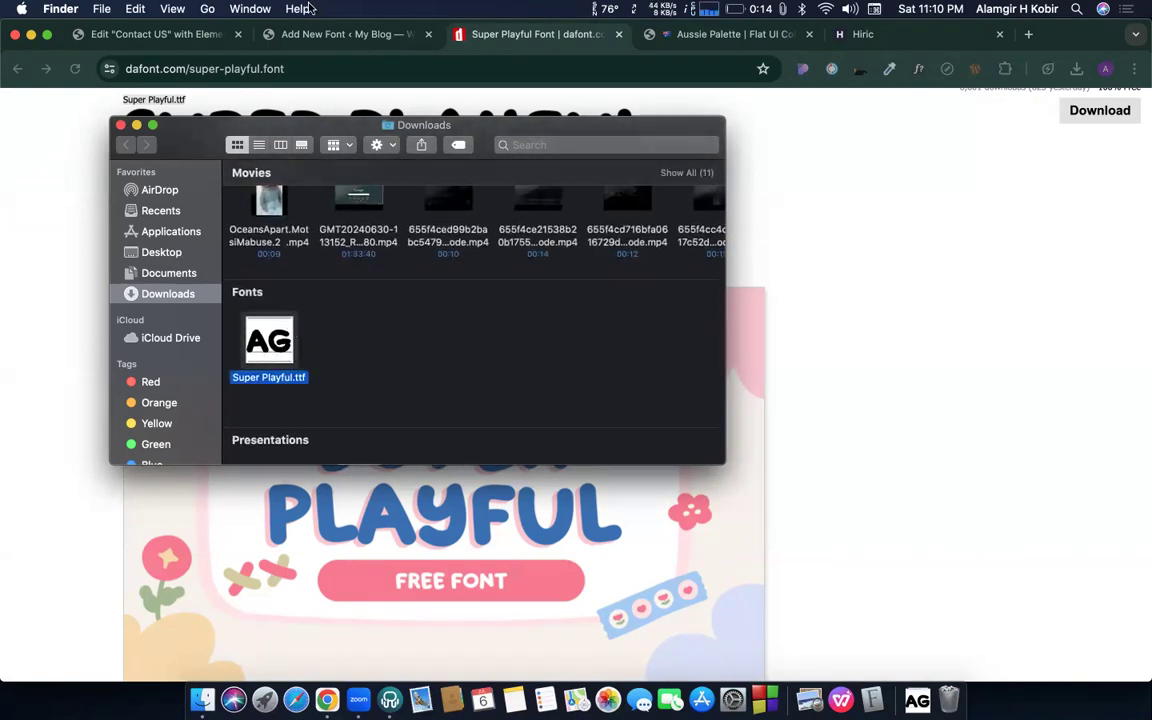
{"action": "left_click", "coordinate": [279, 36]}
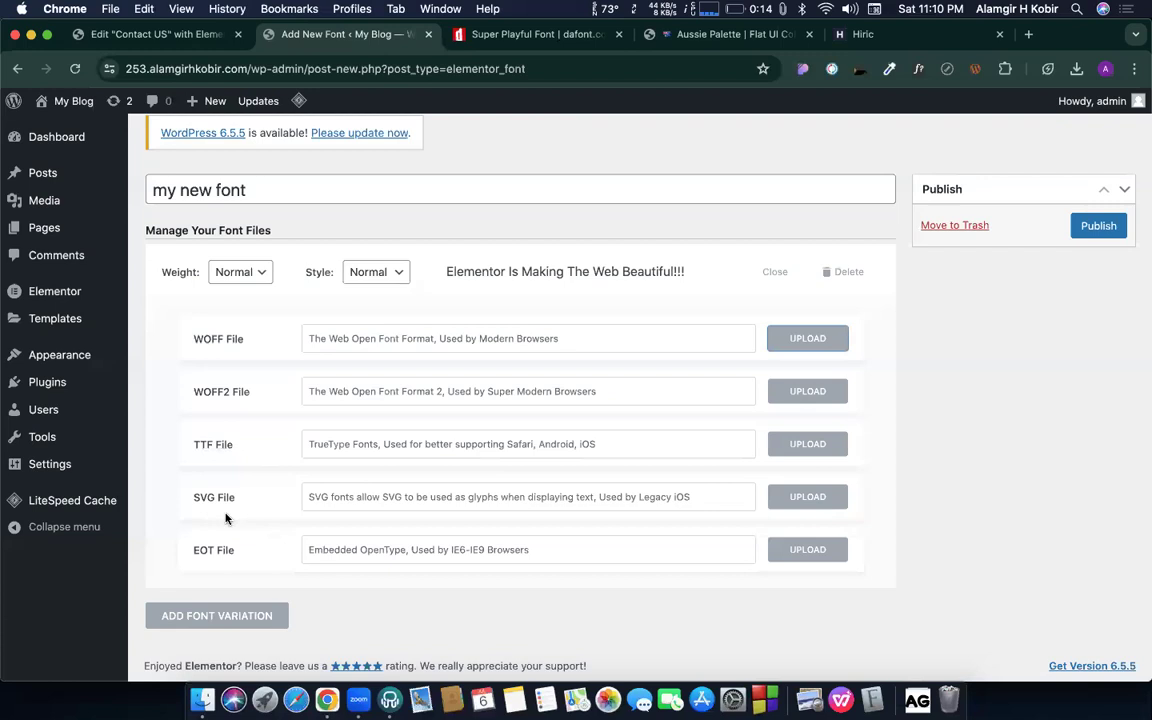
- Upload Super Playful.ttf in the TTF File media dialog and select it as the font's .ttf file
{"action": "left_click_drag", "start_coordinate": [195, 441], "coordinate": [240, 443]}
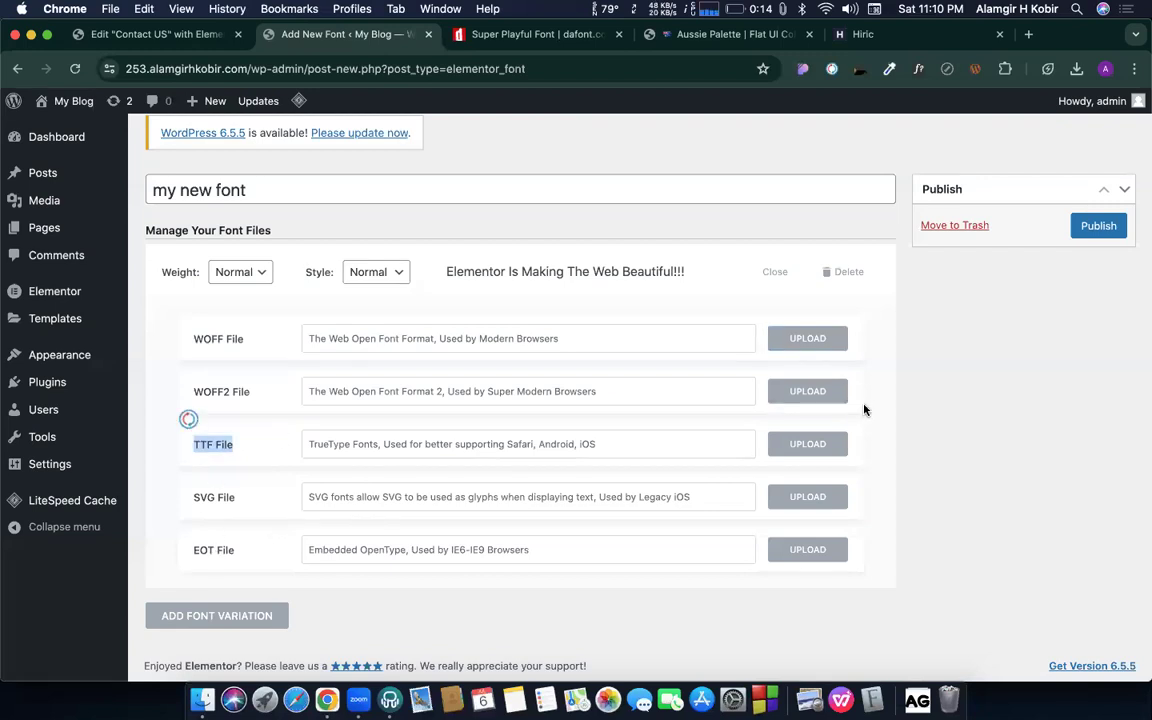
{"action": "left_click", "coordinate": [809, 449]}
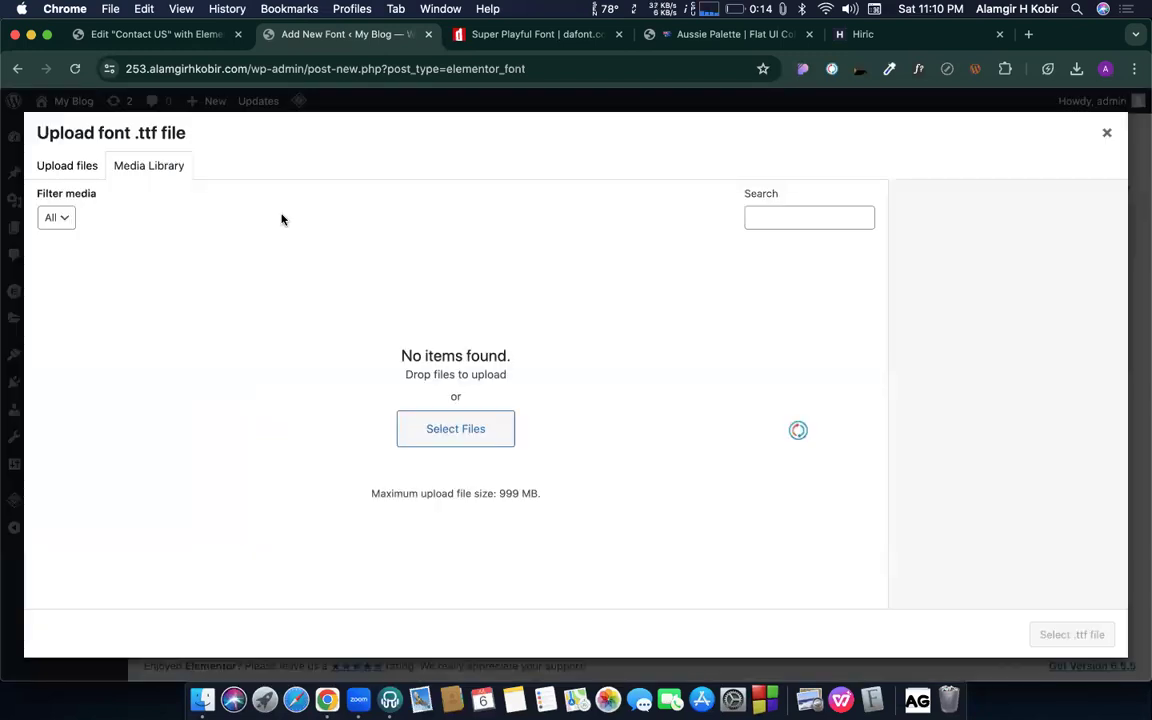
{"action": "key", "text": "super+Tab"}
{"action": "left_click_drag", "start_coordinate": [276, 330], "coordinate": [392, 296]}
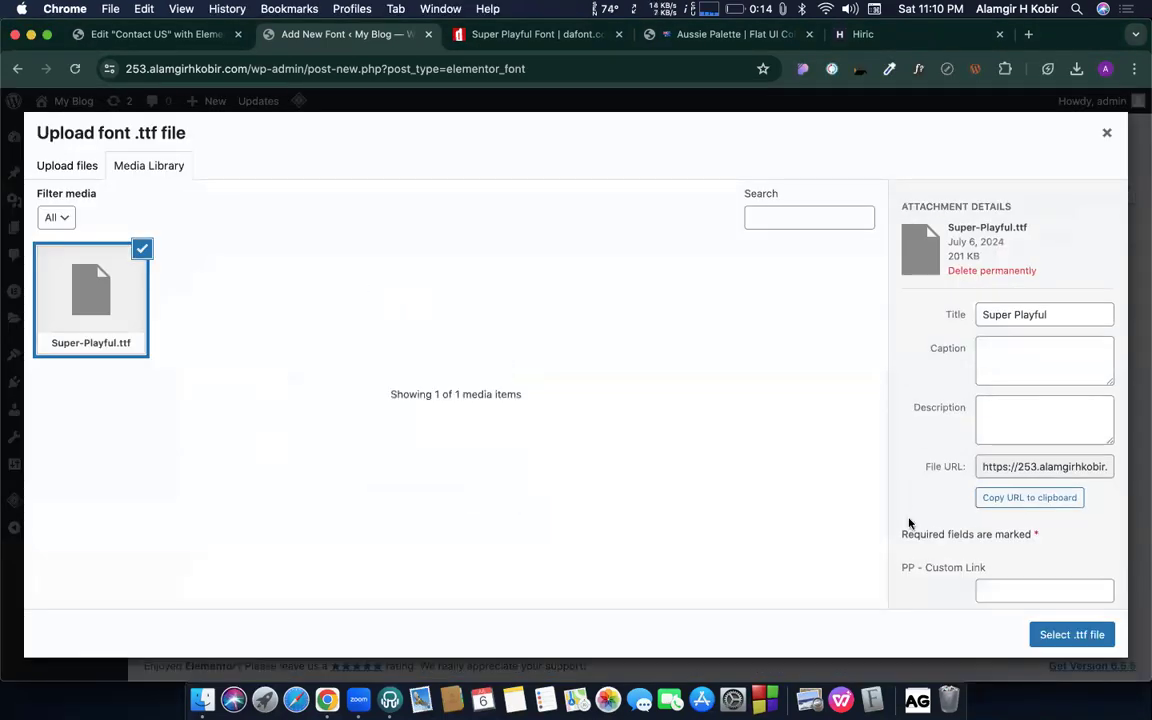
{"action": "left_click", "coordinate": [1050, 634]}
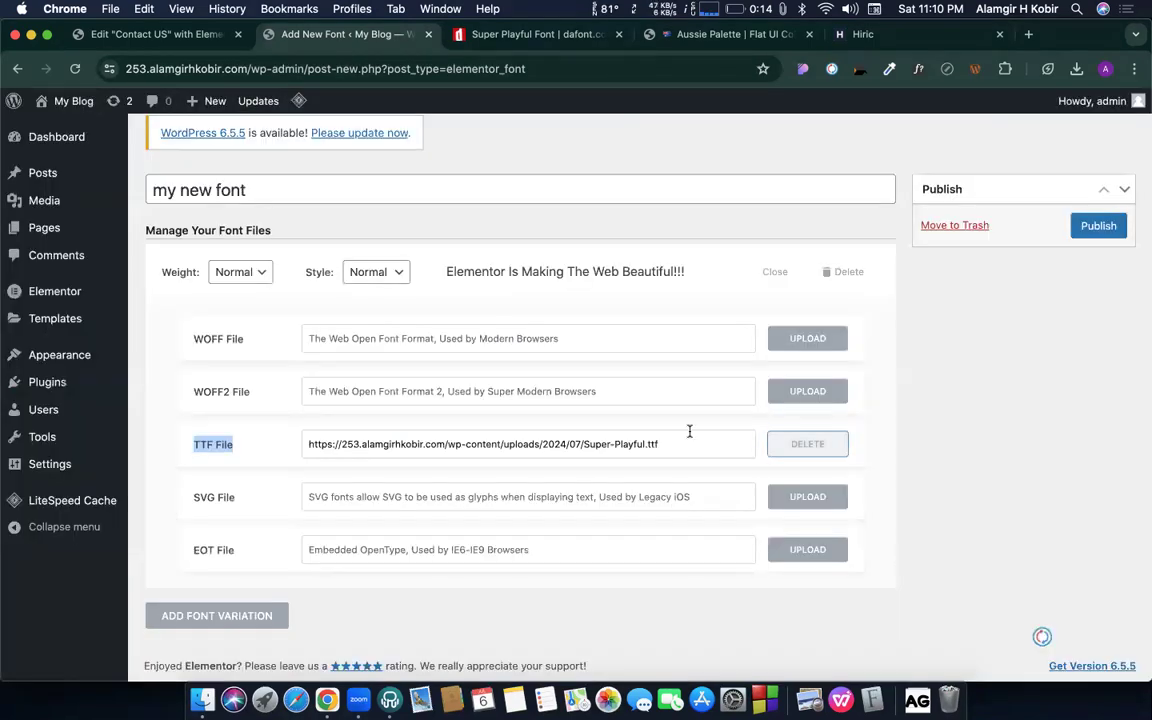
{"action": "scroll", "coordinate": [491, 394], "scroll_direction": "up", "scroll_amount": 1}
- Copy the font name 'Super Playful' from its DaFont page
{"action": "left_click", "coordinate": [530, 34]}
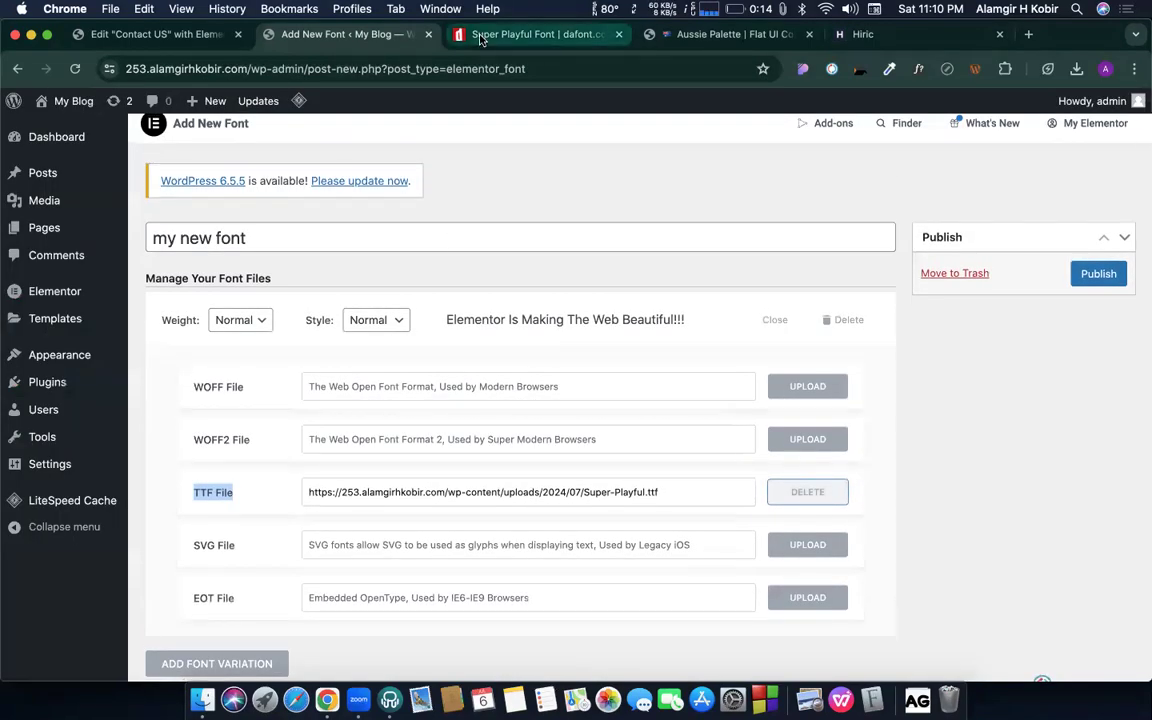
{"action": "scroll", "coordinate": [178, 245], "scroll_direction": "up", "scroll_amount": 5}
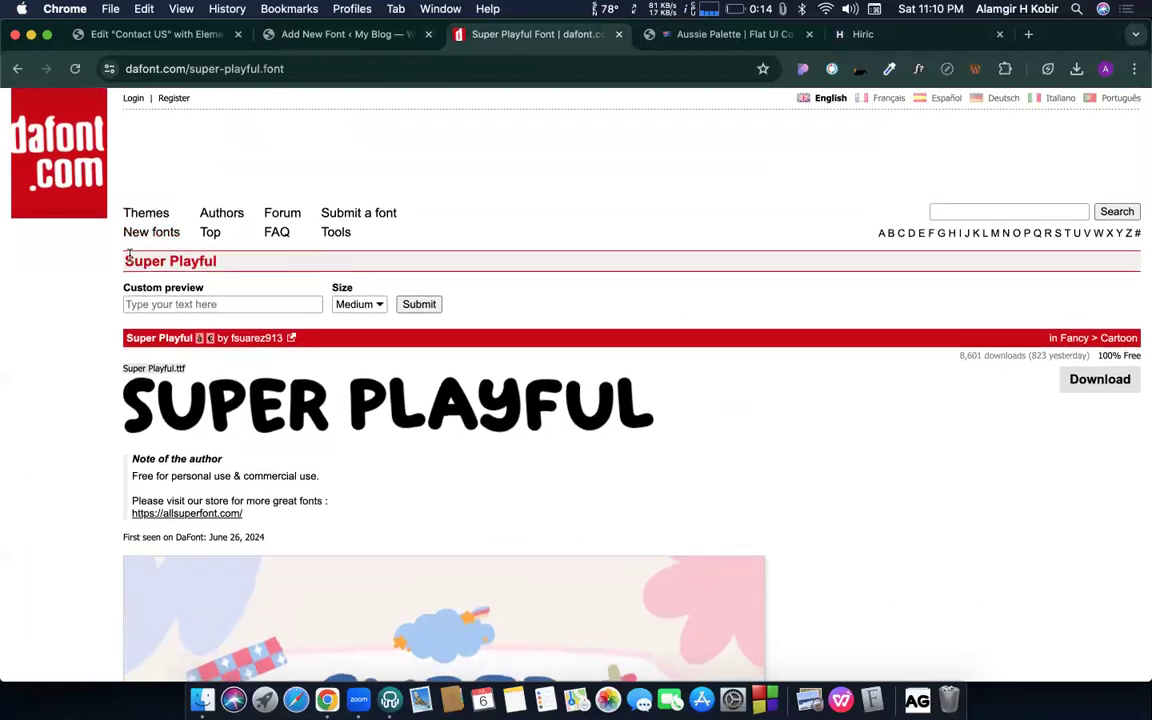
{"action": "left_click_drag", "start_coordinate": [120, 261], "coordinate": [220, 265]}
{"action": "key", "text": "super+c"}
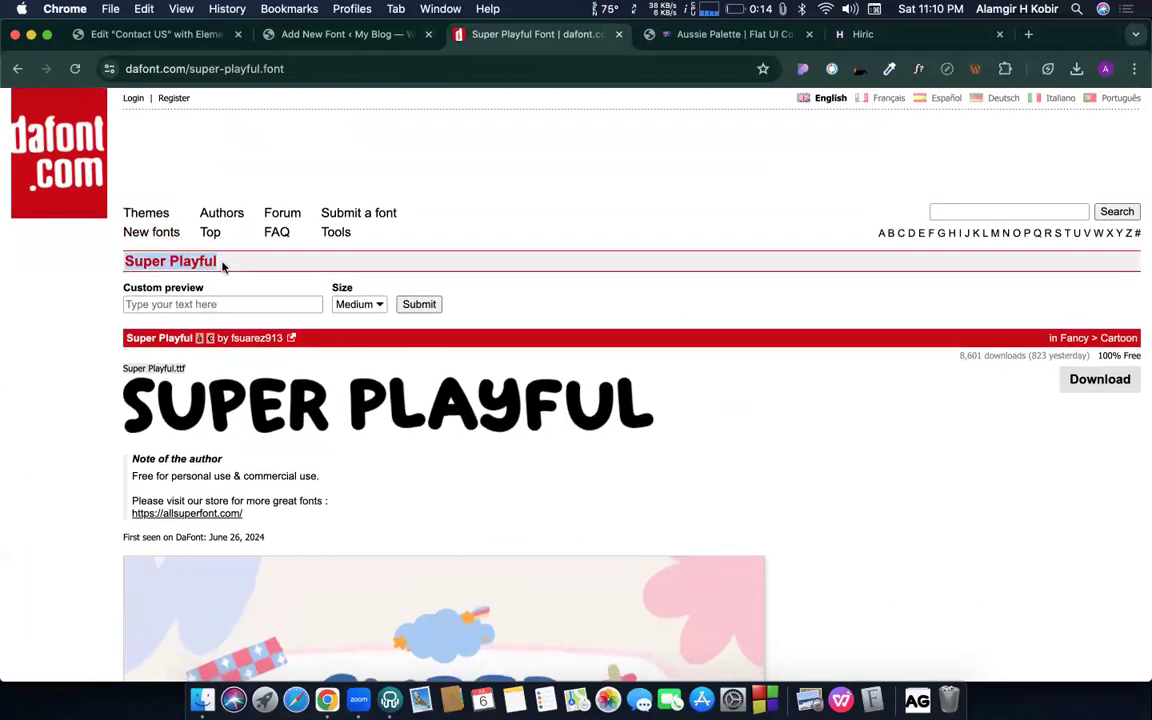
{"action": "left_click", "coordinate": [294, 37]}
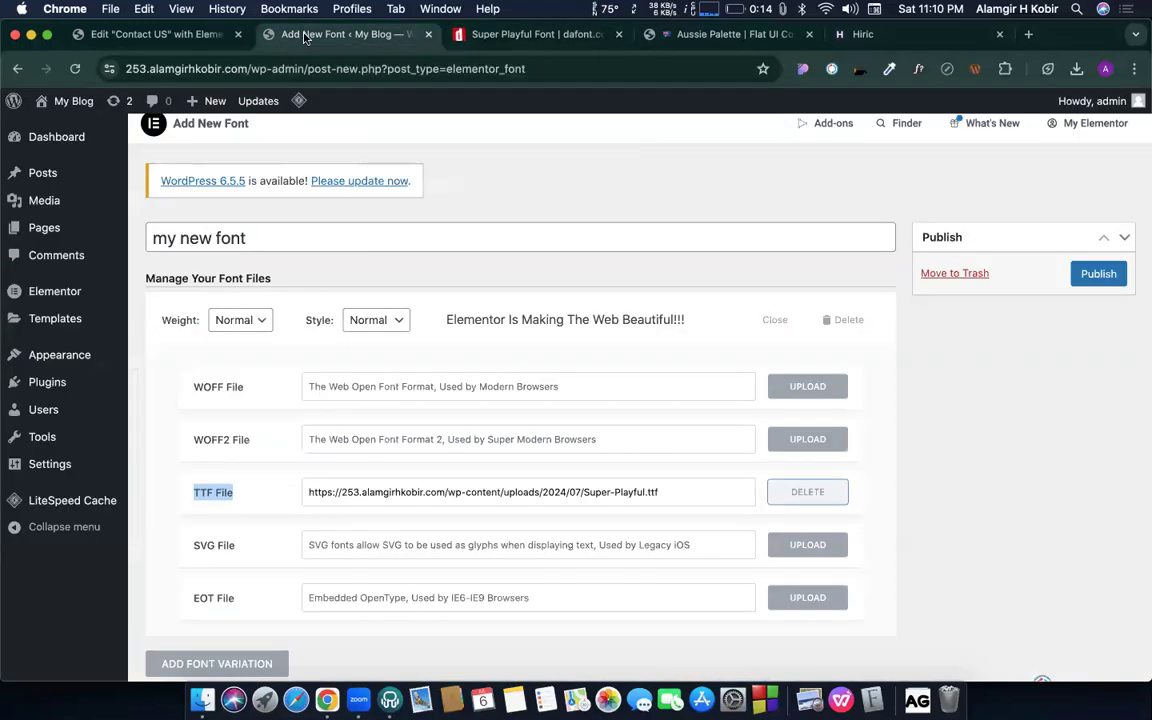
- Retitle the font from 'my new font' to 'Super Playful CF' and publish it
{"action": "scroll", "coordinate": [232, 264], "scroll_direction": "down", "scroll_amount": 1}
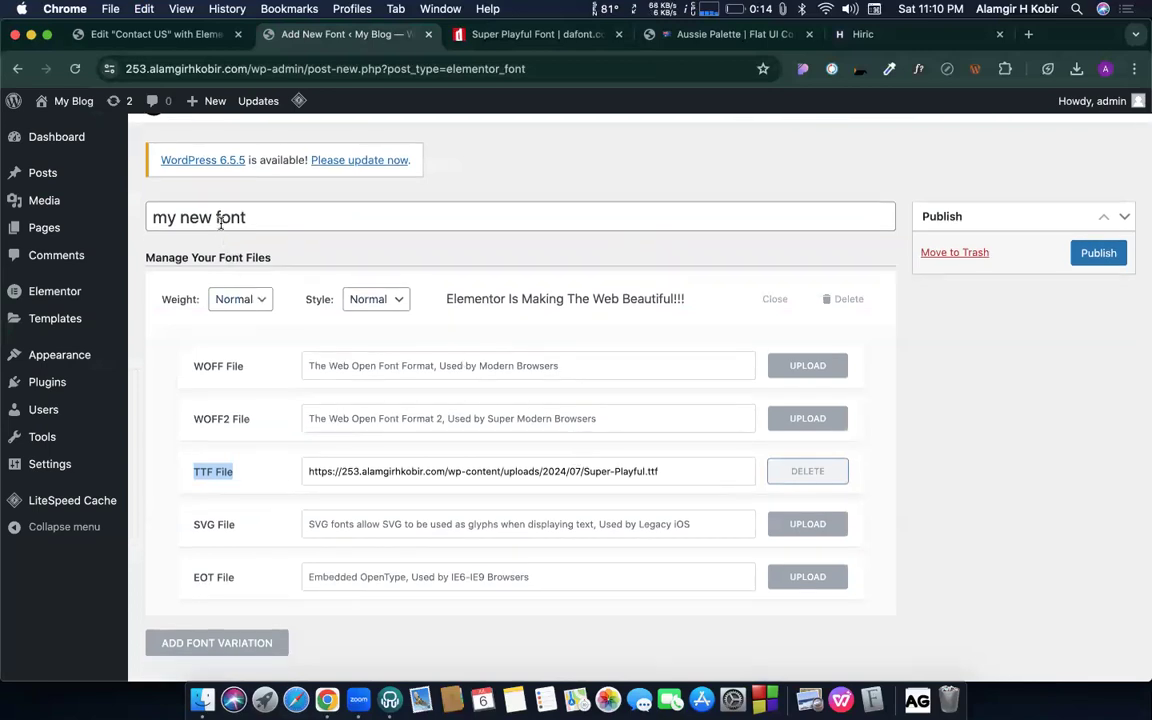
{"action": "triple_click", "coordinate": [222, 217]}
{"action": "key", "text": "super+v"}
{"action": "type", "text": "CF"}
{"action": "left_click_drag", "start_coordinate": [254, 216], "coordinate": [293, 217]}
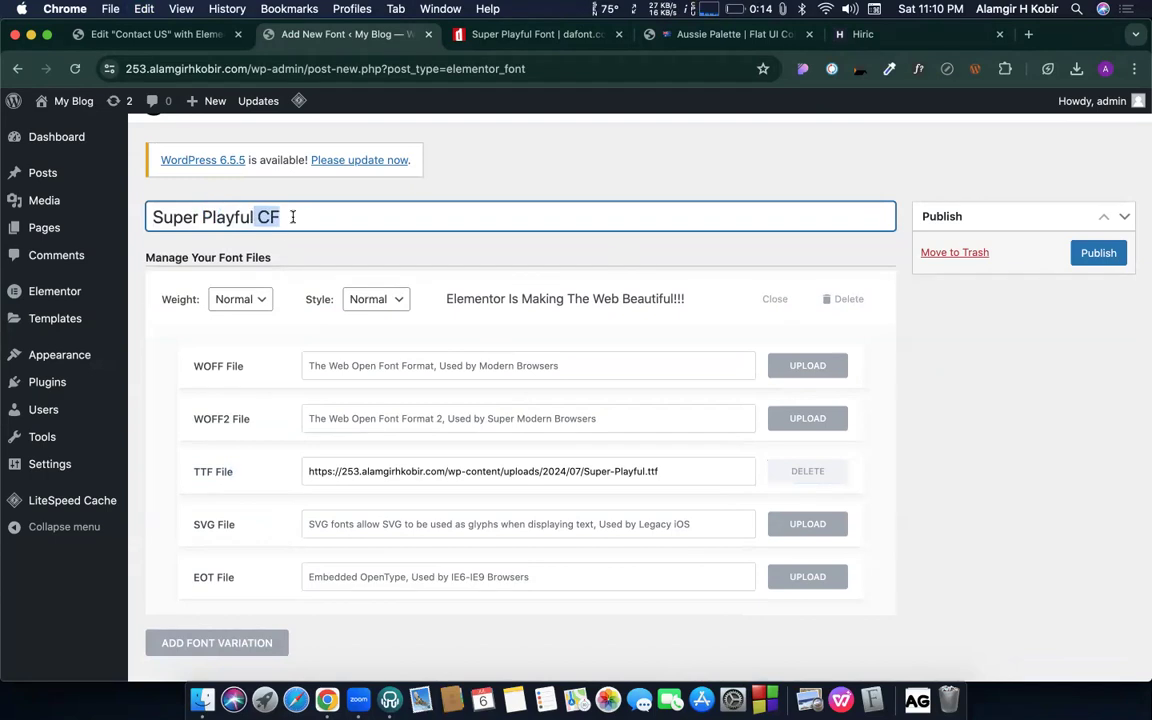
{"action": "left_click", "coordinate": [330, 217]}
{"action": "scroll", "coordinate": [1040, 277], "scroll_direction": "down", "scroll_amount": 1}
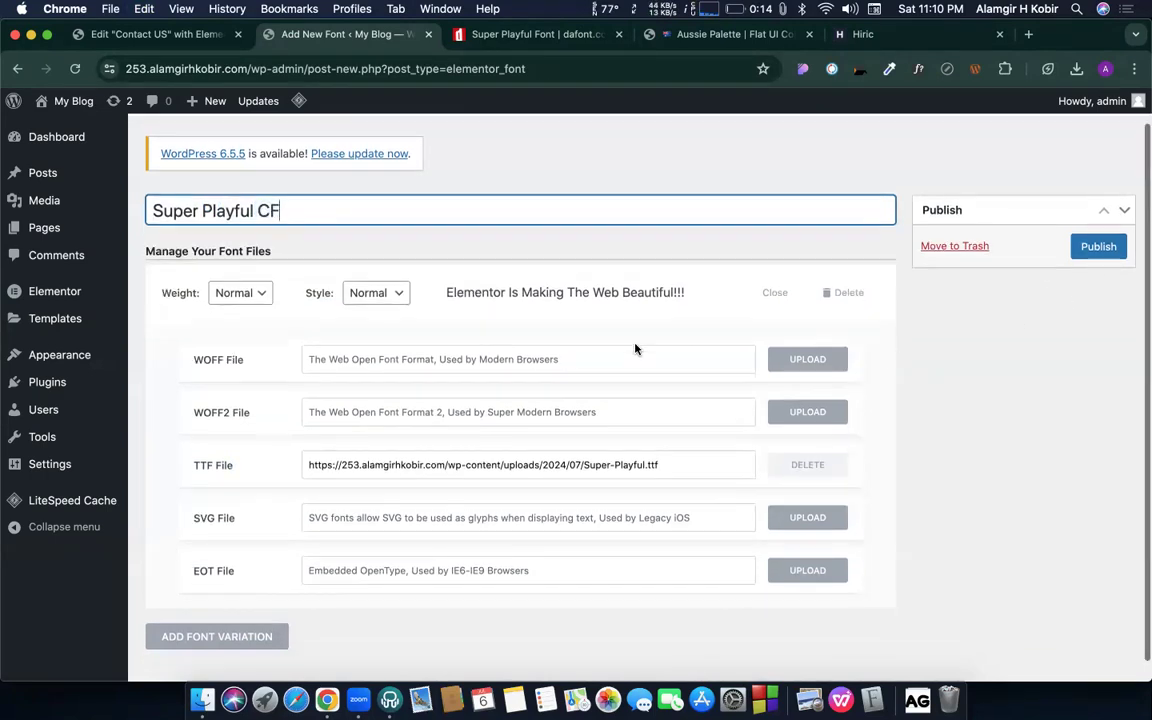
{"action": "left_click", "coordinate": [1098, 252]}
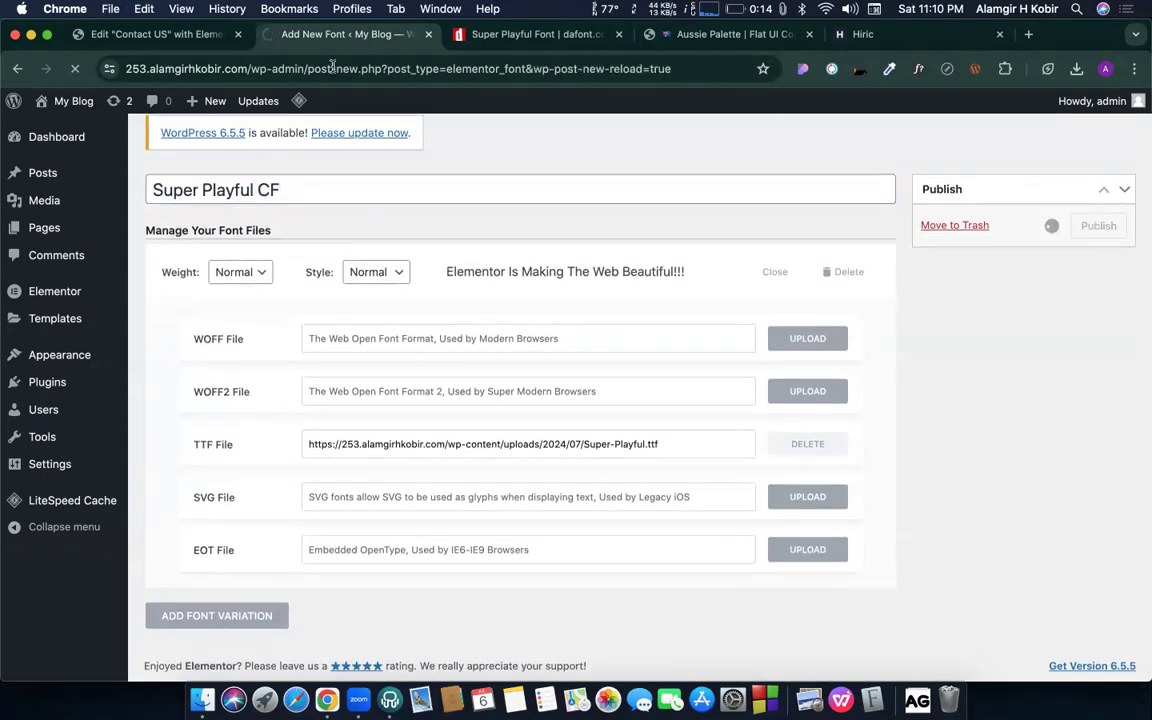
- Save the Contact Us page and reload the Elementor editor
{"action": "left_click", "coordinate": [181, 40]}
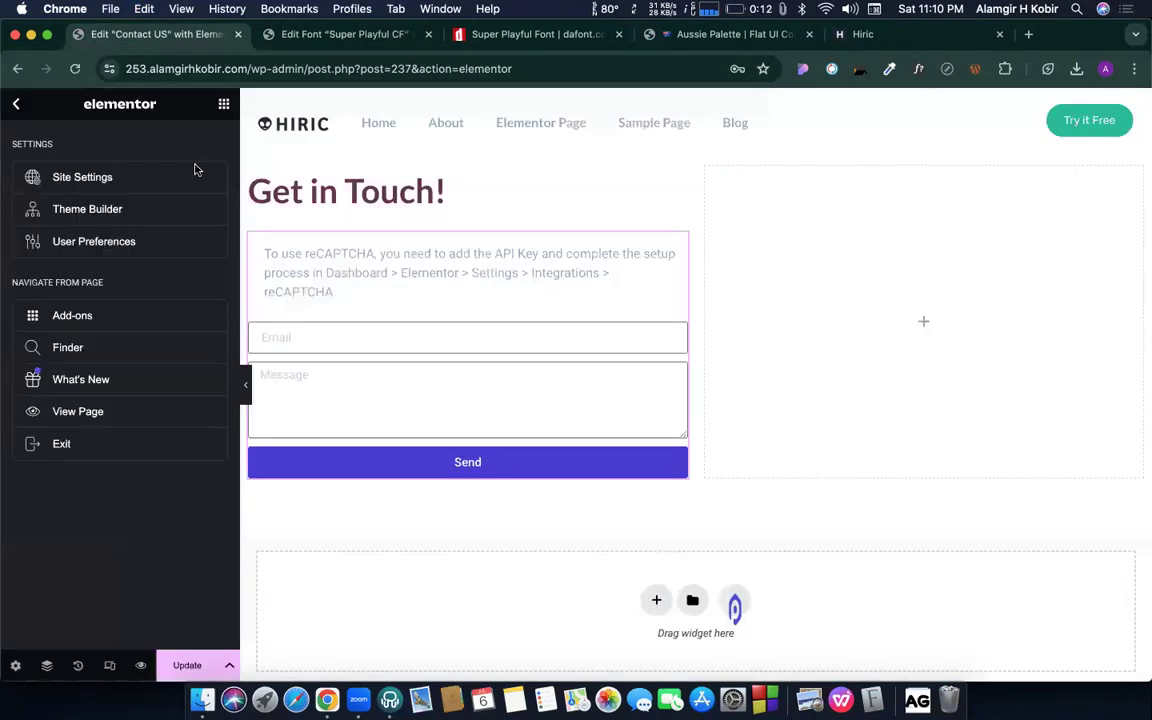
{"action": "left_click", "coordinate": [190, 660]}
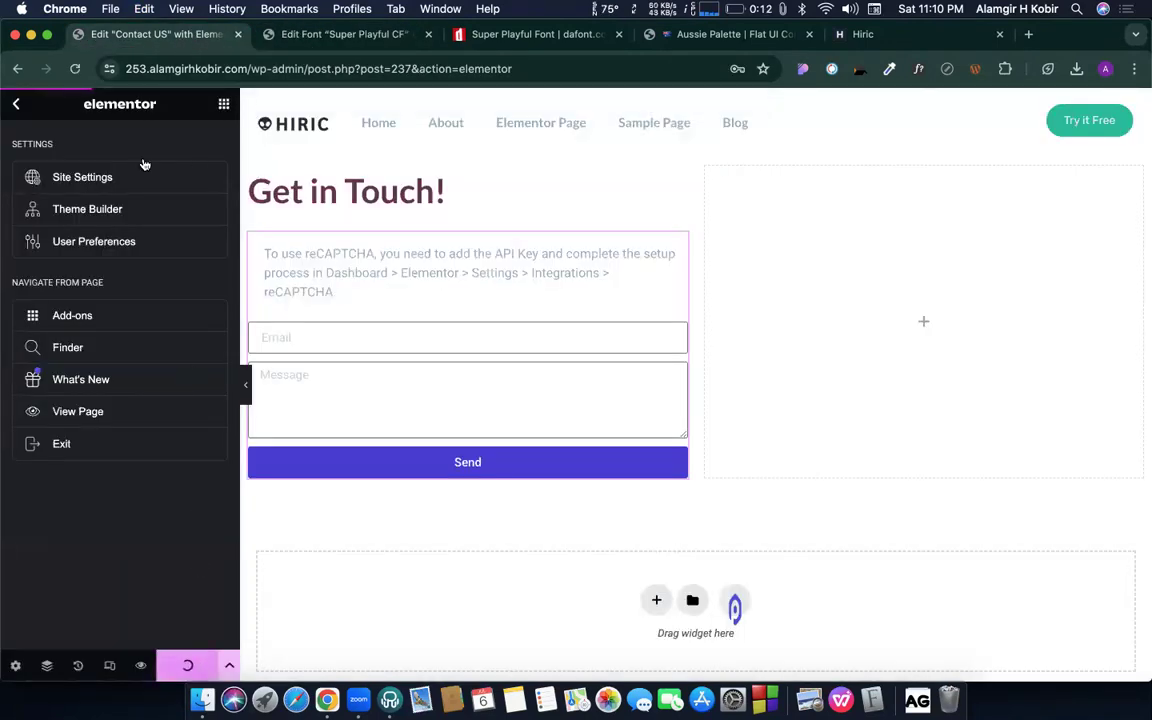
{"action": "left_click", "coordinate": [73, 67]}
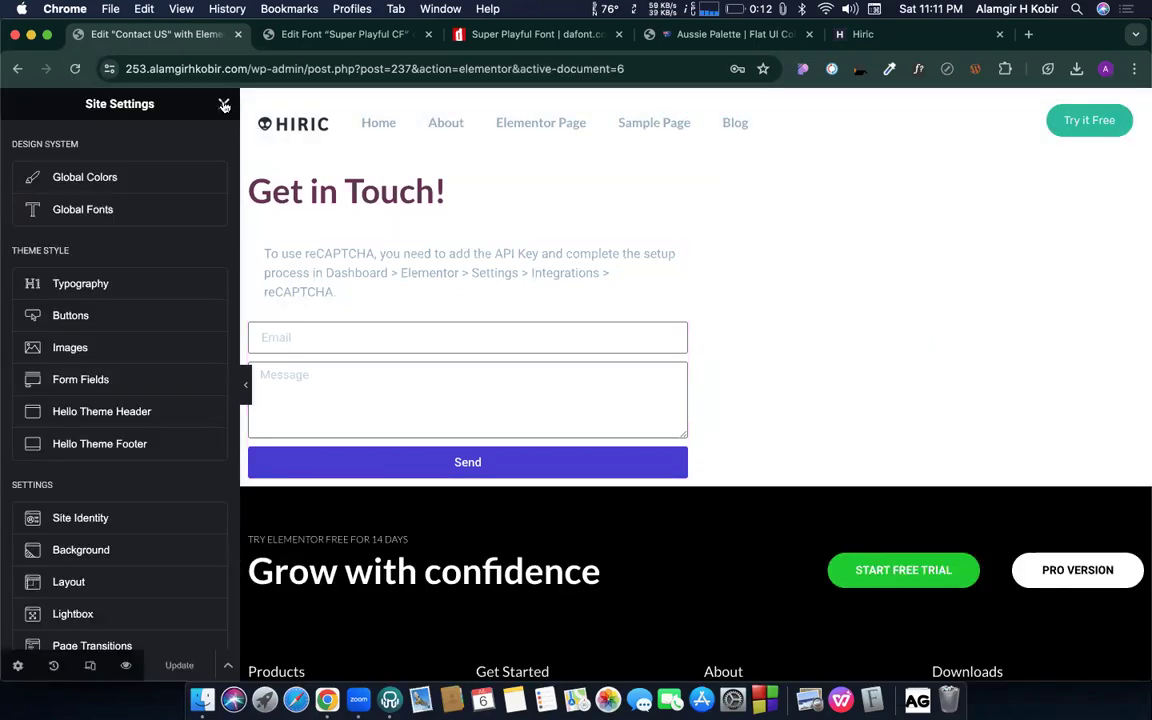
{"action": "left_click", "coordinate": [224, 104]}
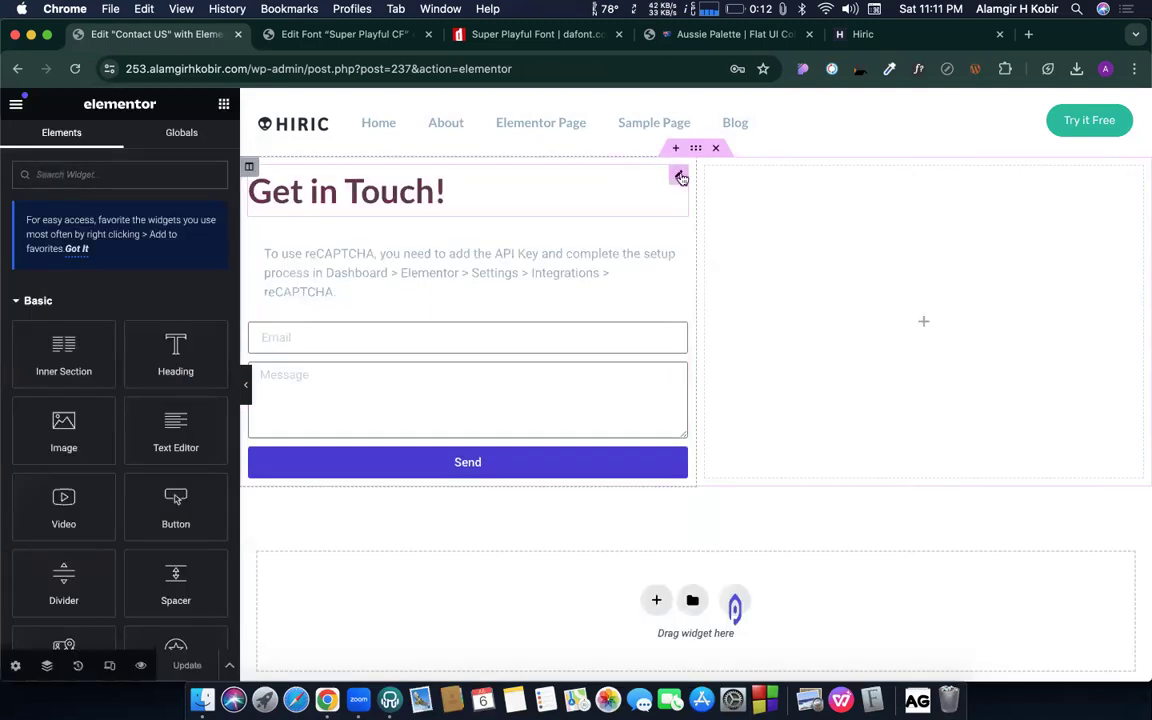
- Search the Get in Touch! heading's typography font family for 'Super Playful', which finds nothing
{"action": "left_click", "coordinate": [679, 173]}
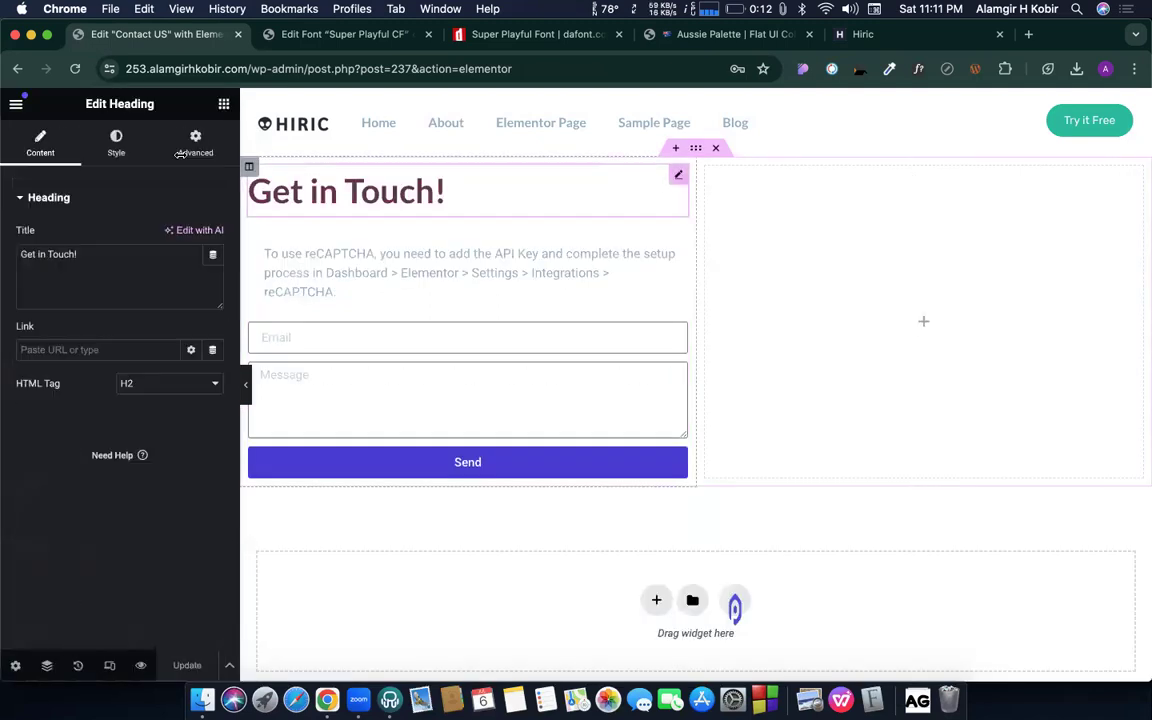
{"action": "left_click", "coordinate": [133, 150]}
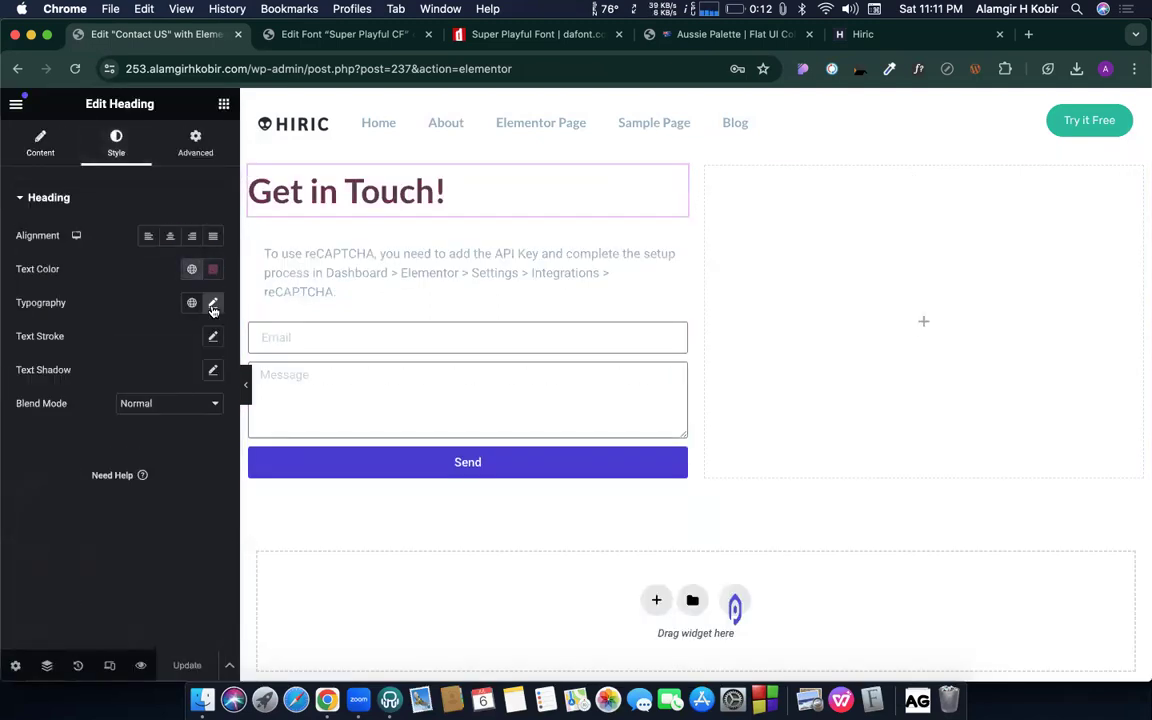
{"action": "left_click", "coordinate": [213, 302]}
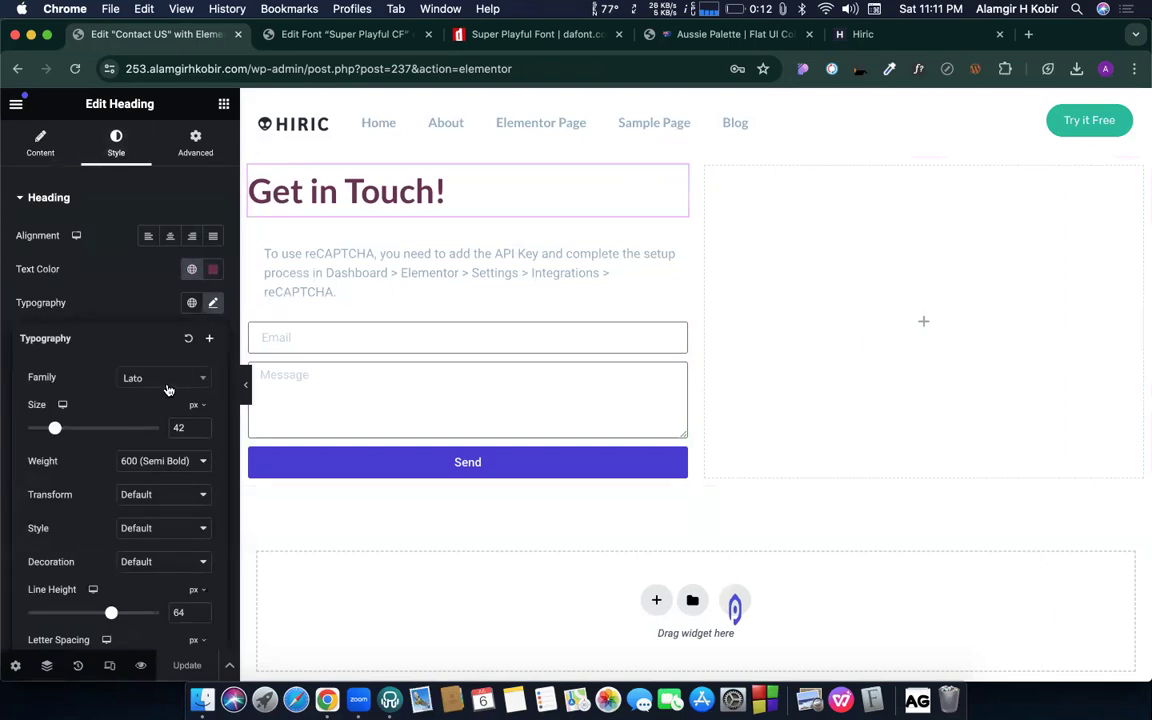
{"action": "left_click", "coordinate": [168, 390]}
{"action": "scroll", "coordinate": [160, 455], "scroll_direction": "up", "scroll_amount": 15}
{"action": "scroll", "coordinate": [163, 452], "scroll_direction": "up", "scroll_amount": 15}
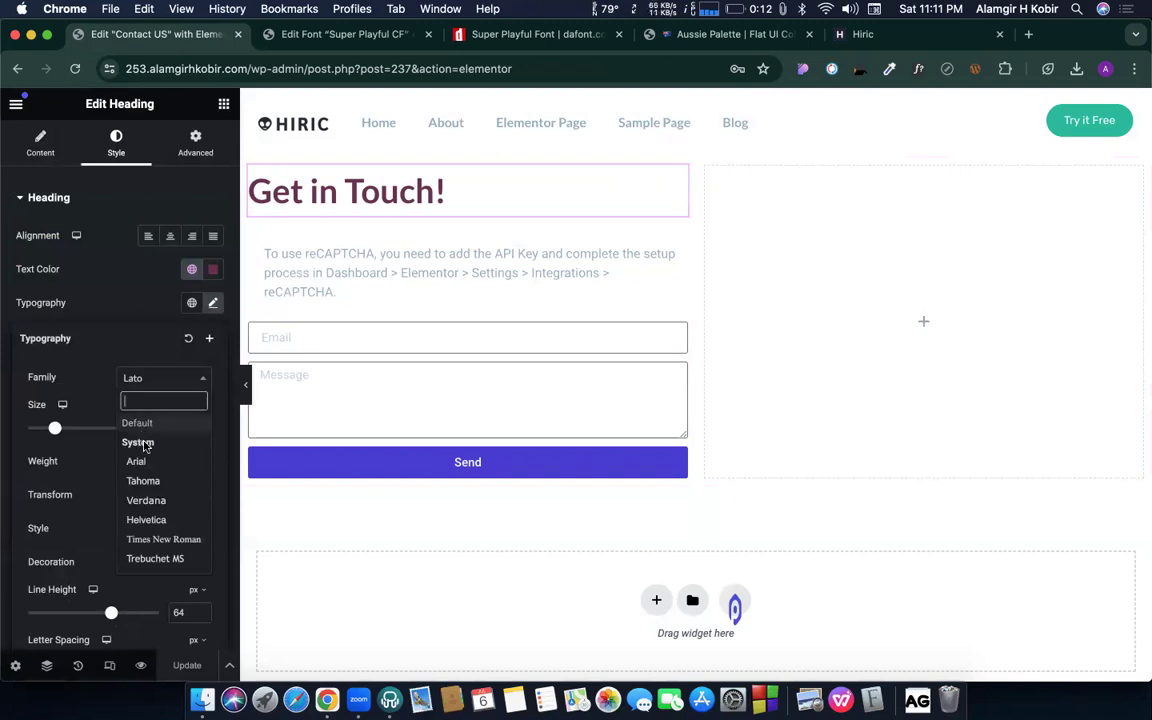
{"action": "key", "text": "super+v"}
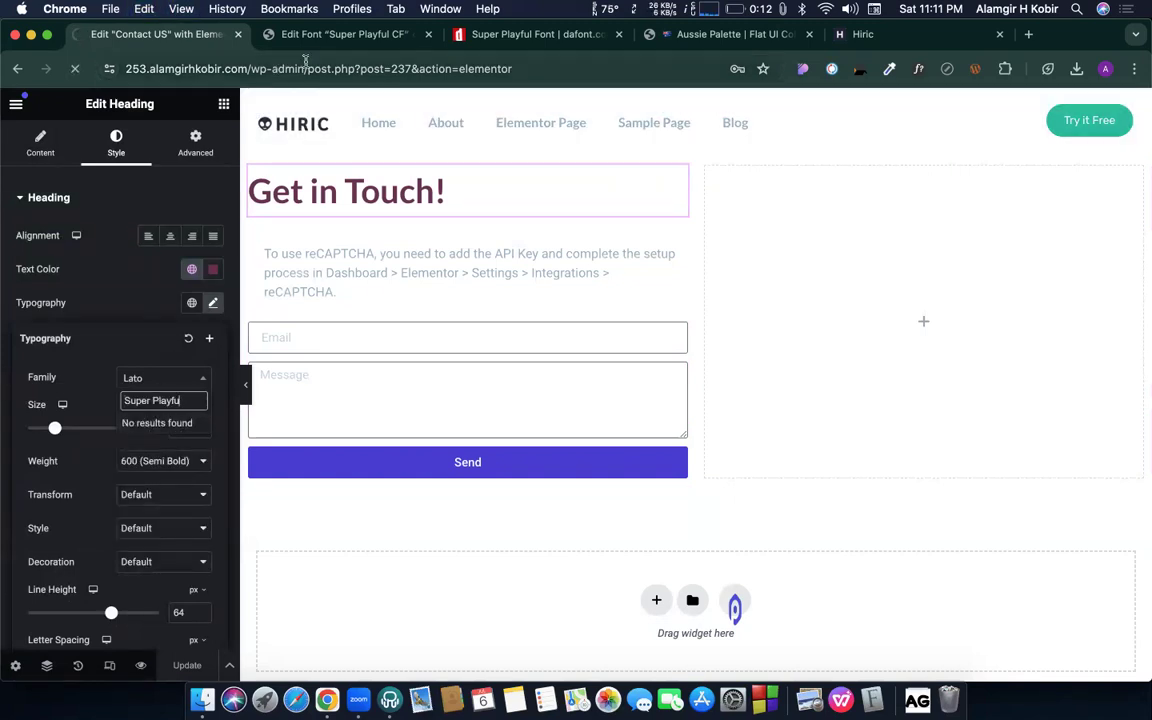
- Update the Super Playful CF font, then reload the Contact US Elementor editor several times
{"action": "left_click", "coordinate": [330, 34]}
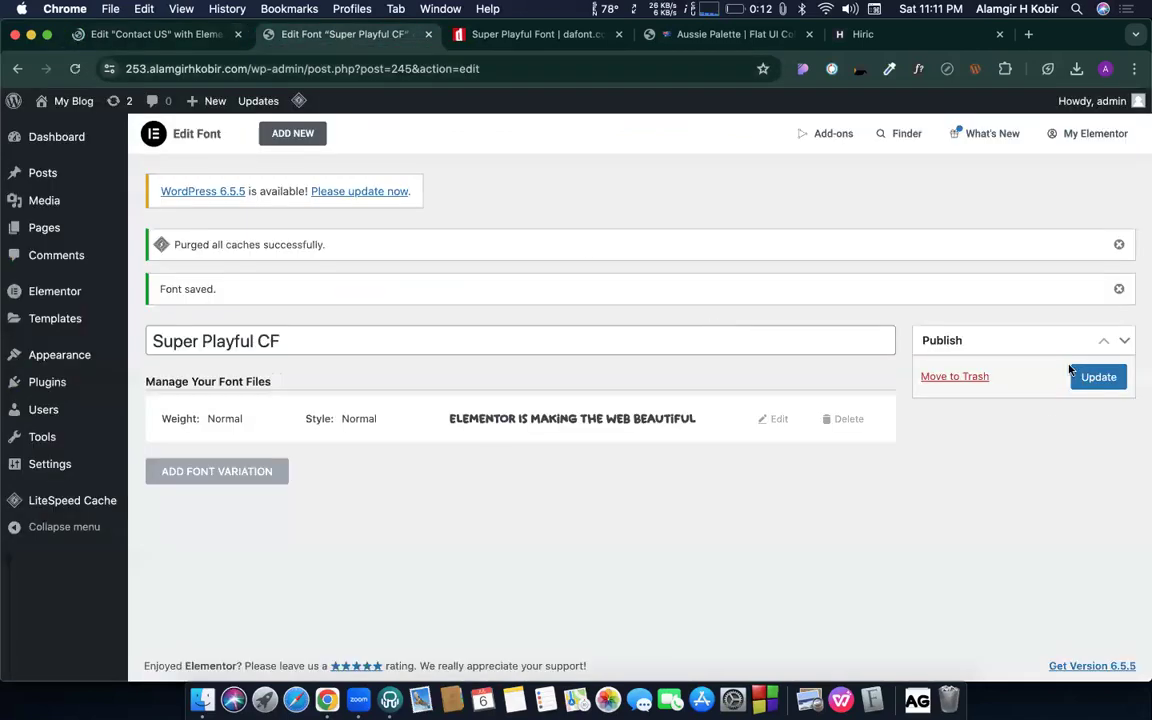
{"action": "left_click", "coordinate": [1100, 377]}
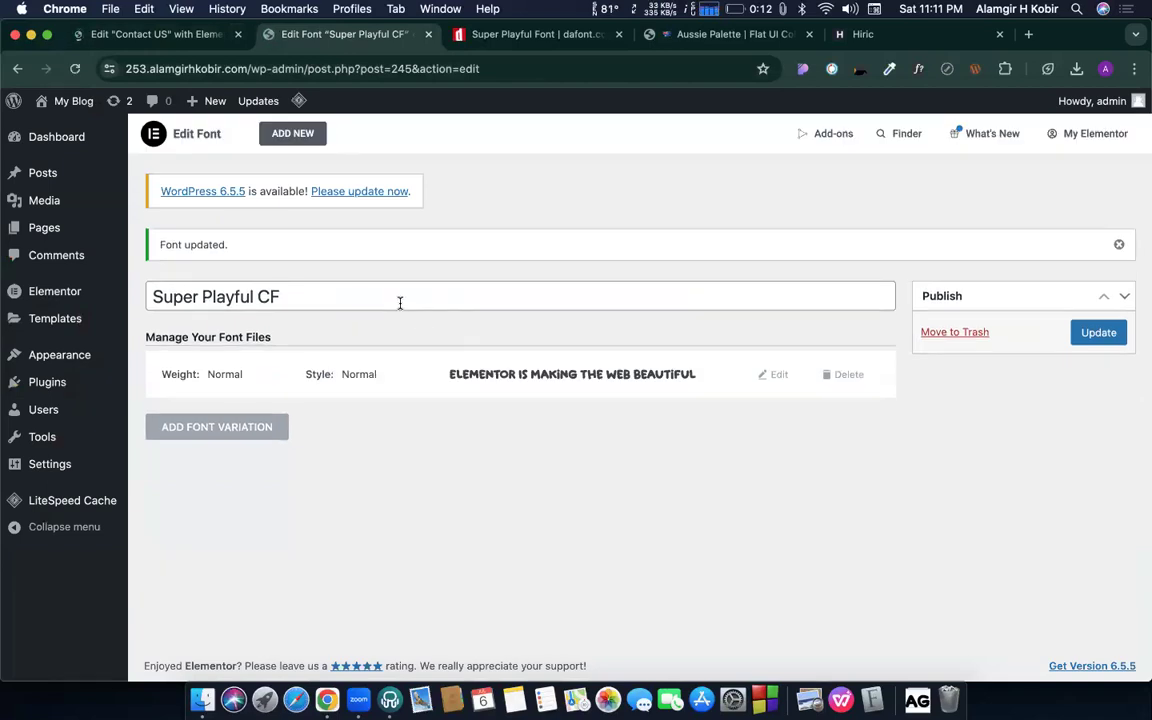
{"action": "left_click", "coordinate": [165, 34]}
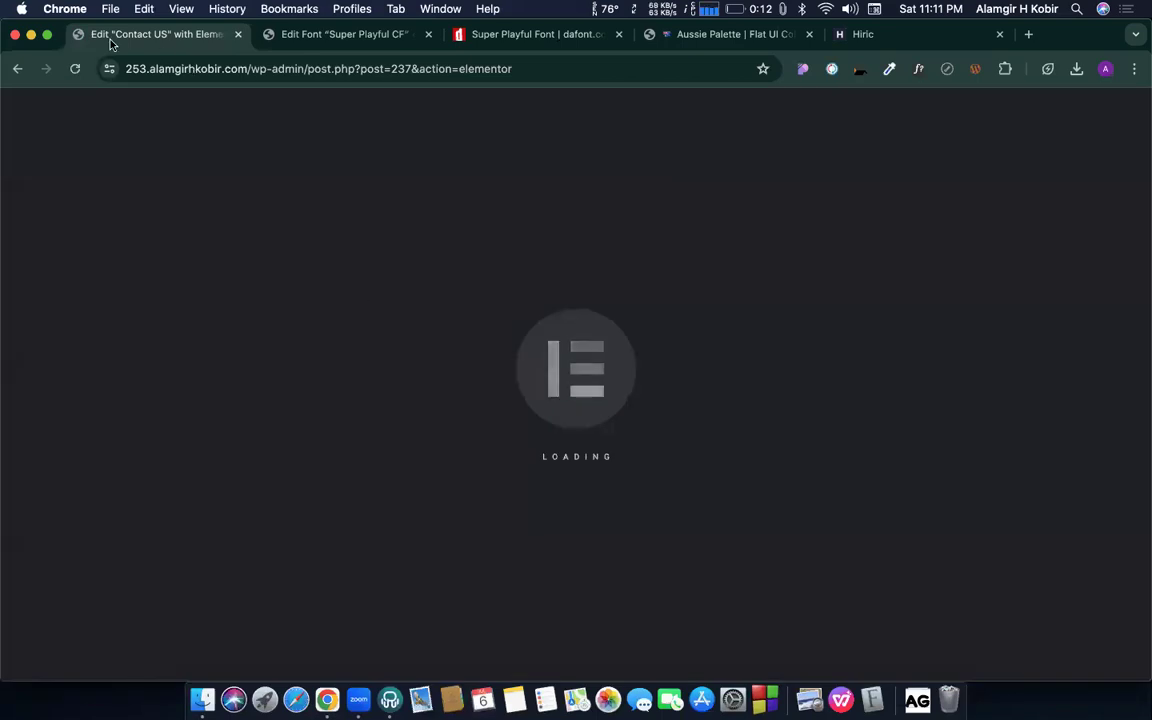
{"action": "left_click", "coordinate": [76, 70]}
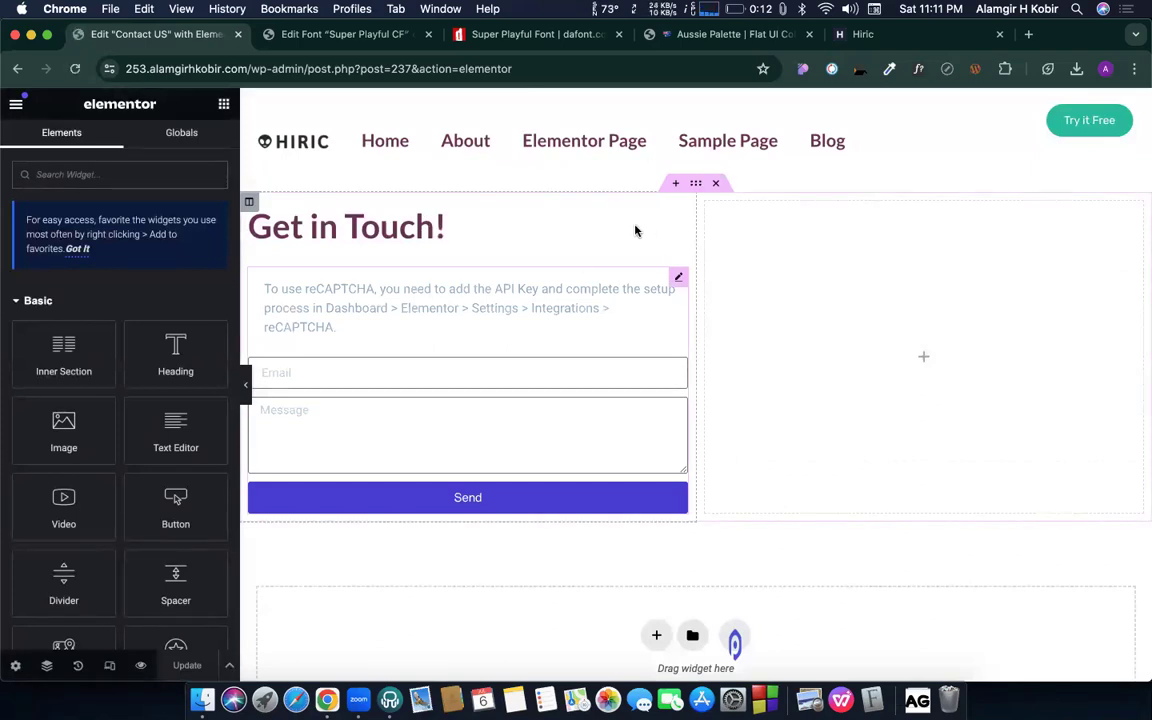
{"action": "key", "text": "super+r"}
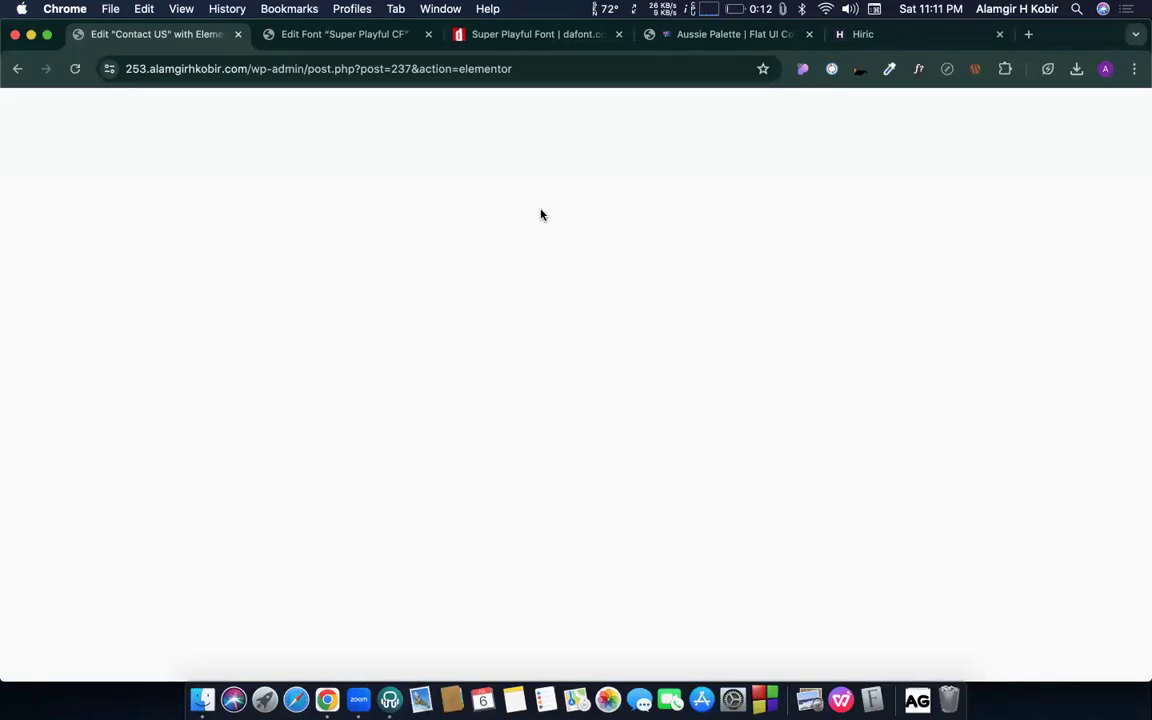
{"action": "left_click", "coordinate": [230, 69]}
{"action": "key", "text": "Return"}
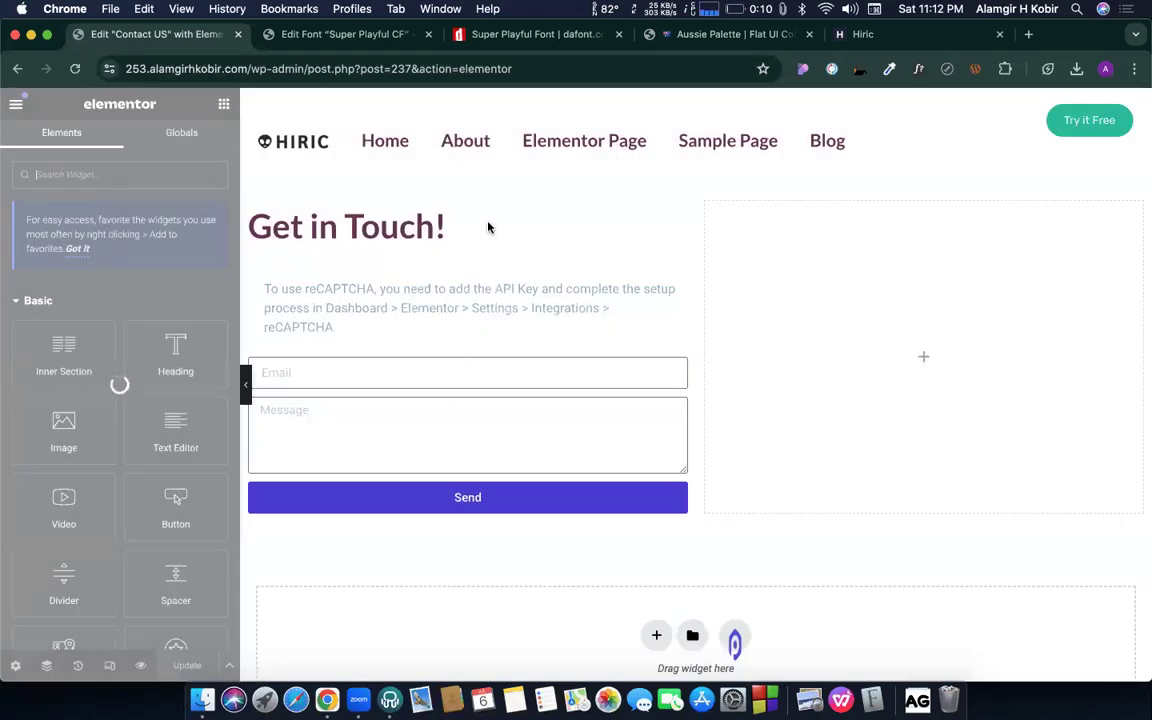
- Set the Get in Touch! heading's typography font family to Super Playful CF
{"action": "left_click", "coordinate": [424, 215]}
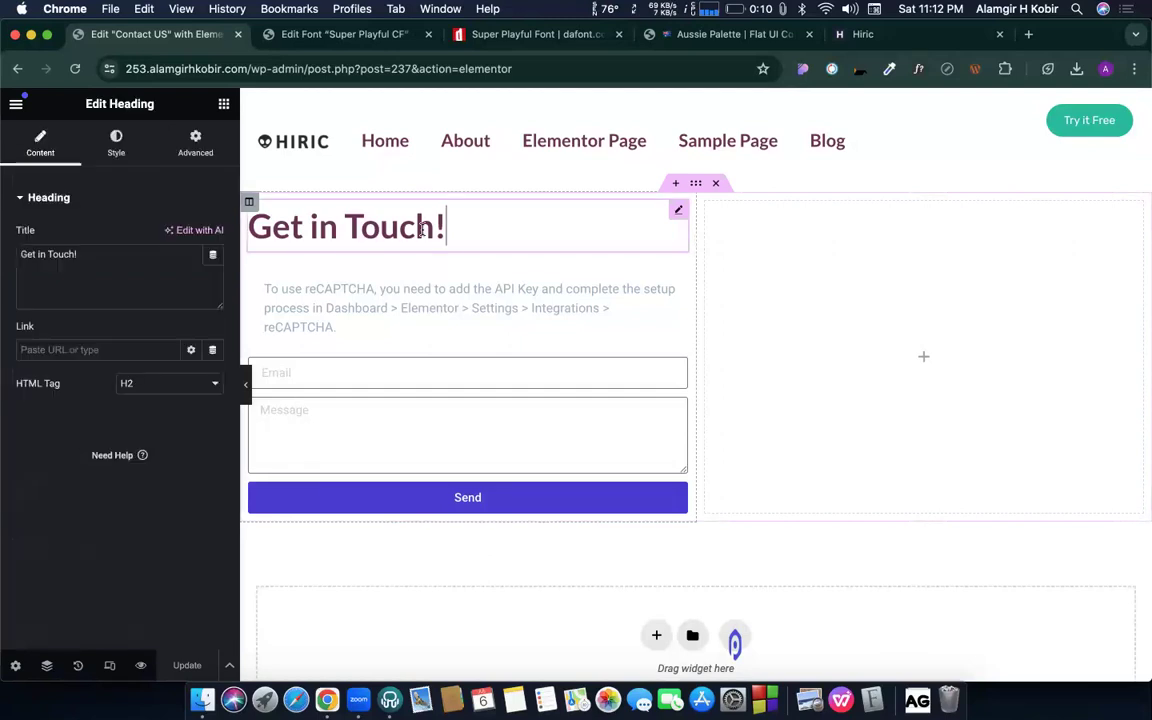
{"action": "left_click", "coordinate": [127, 158]}
{"action": "left_click", "coordinate": [212, 302]}
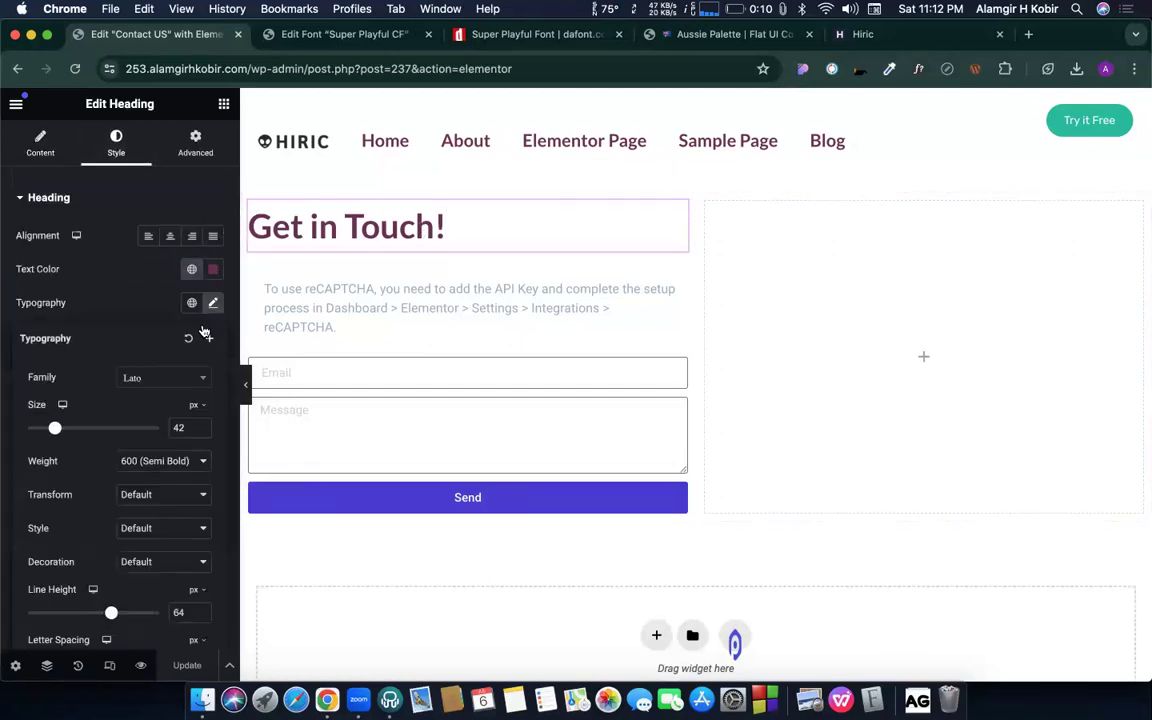
{"action": "left_click", "coordinate": [168, 380]}
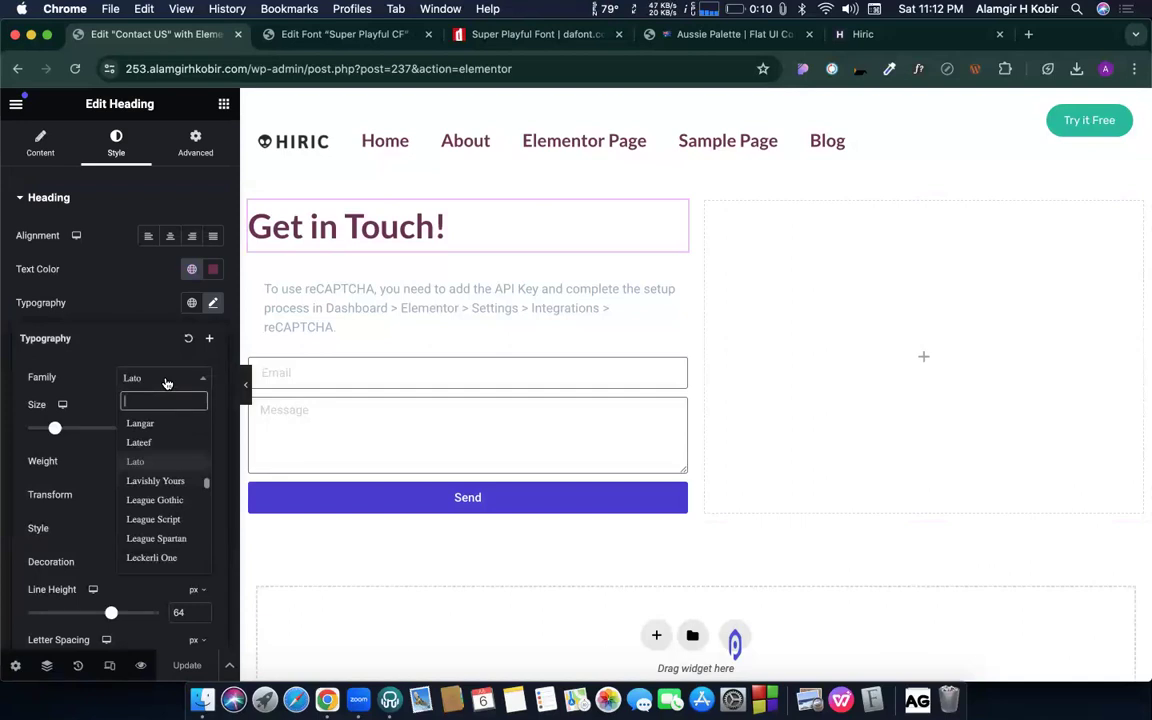
{"action": "type", "text": "Super Playful"}
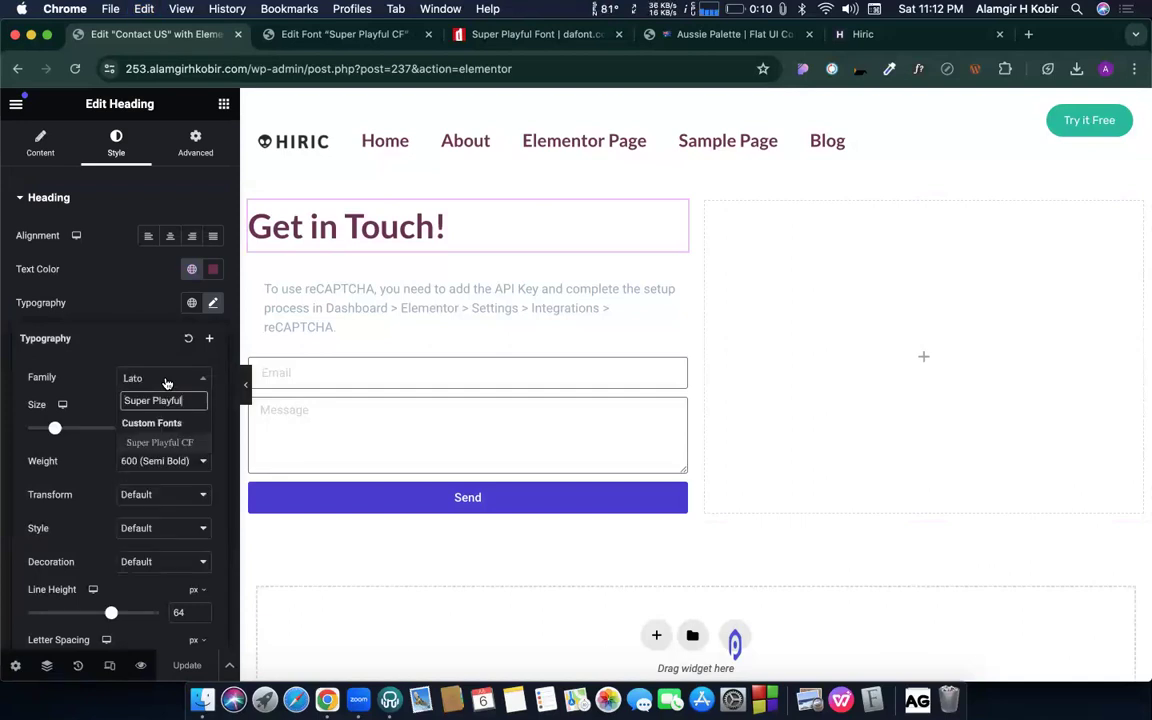
{"action": "left_click", "coordinate": [161, 445]}
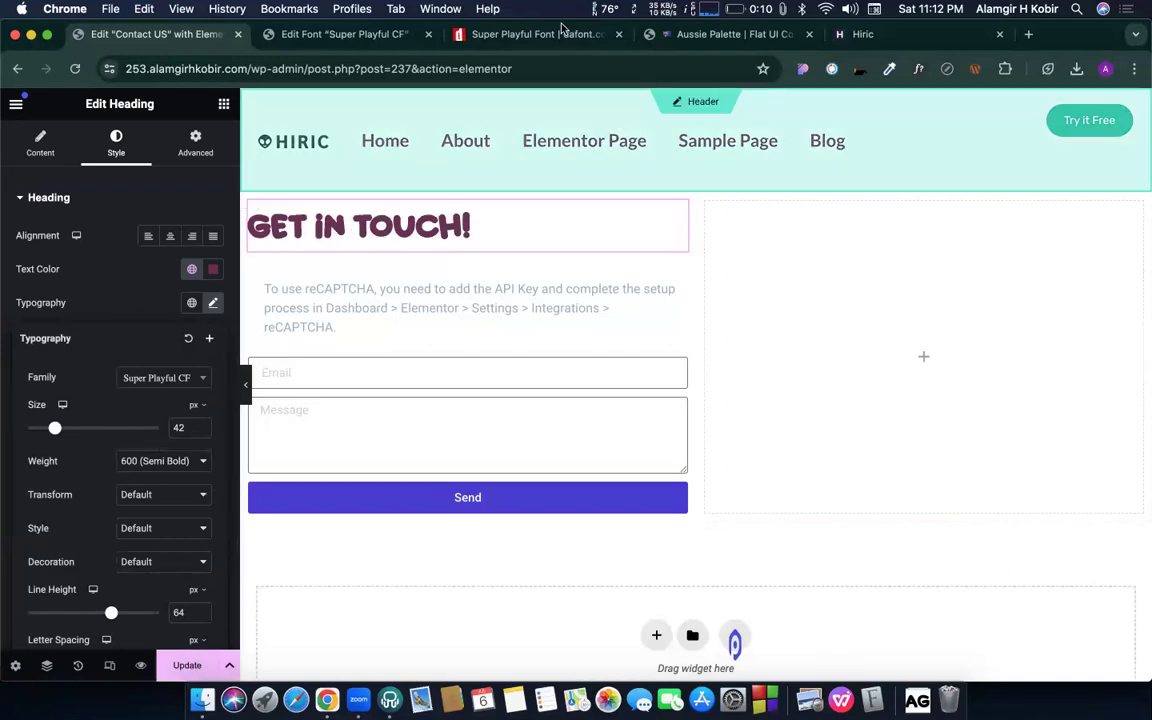
- Close the dafont Super Playful tab and bring up the Super Playful CF font page
{"action": "left_click", "coordinate": [540, 36]}
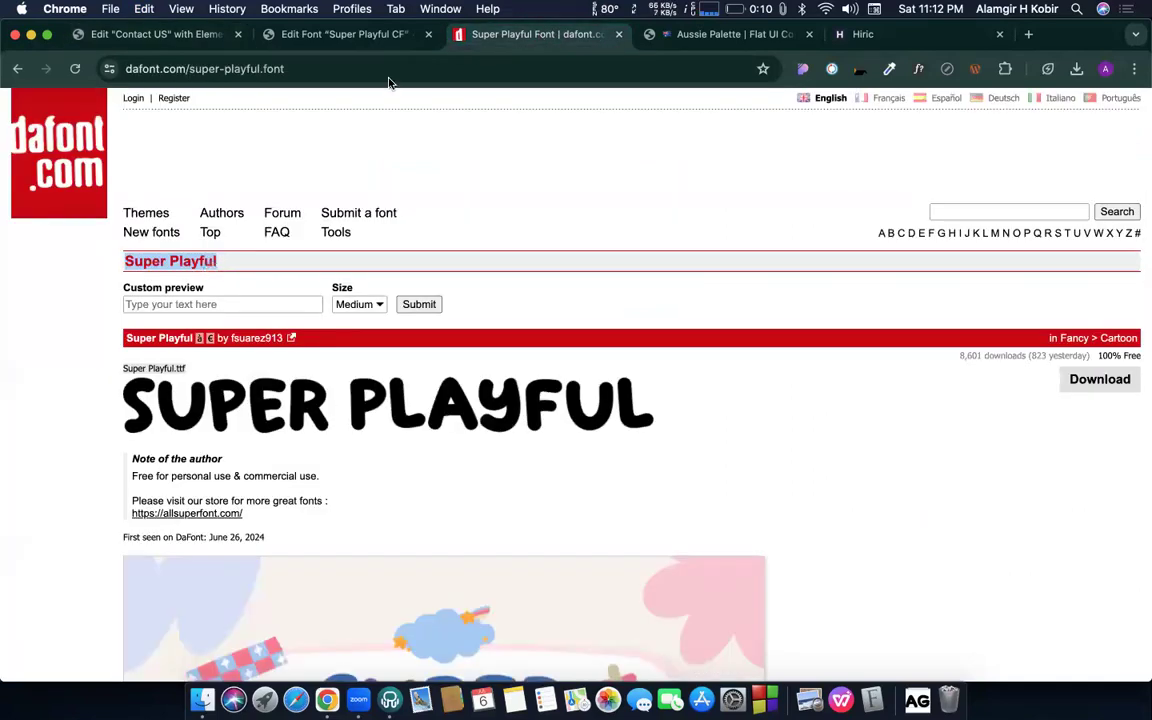
{"action": "left_click", "coordinate": [618, 34]}
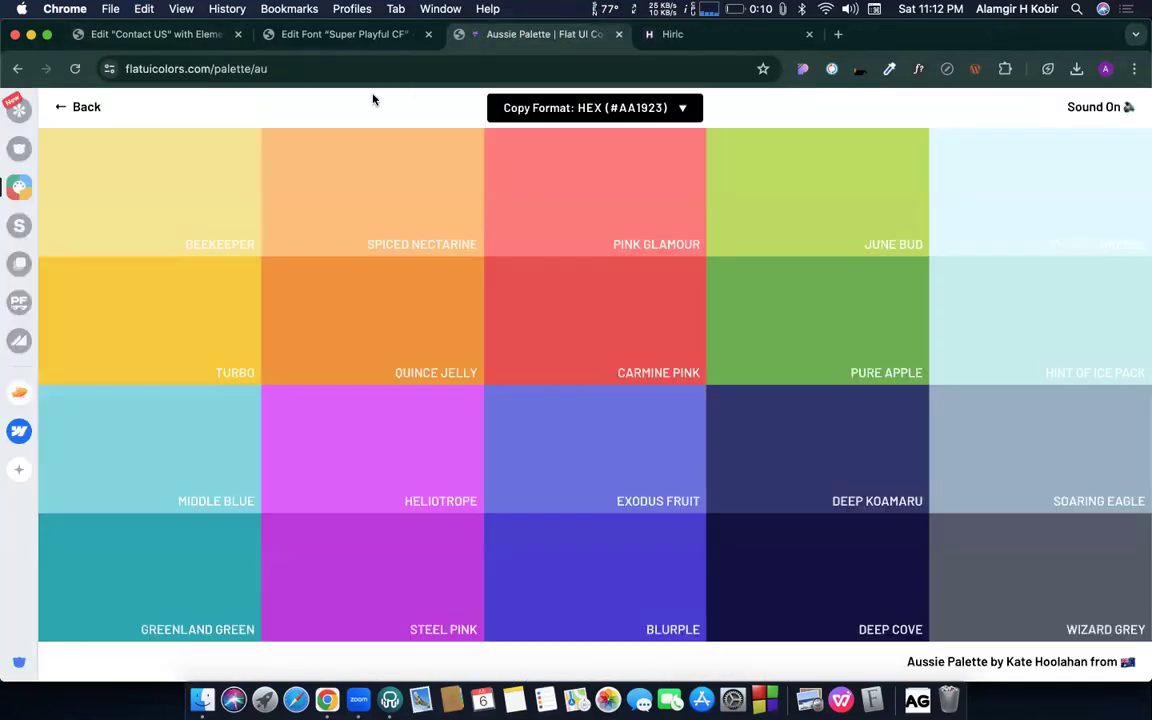
{"action": "left_click", "coordinate": [155, 34]}
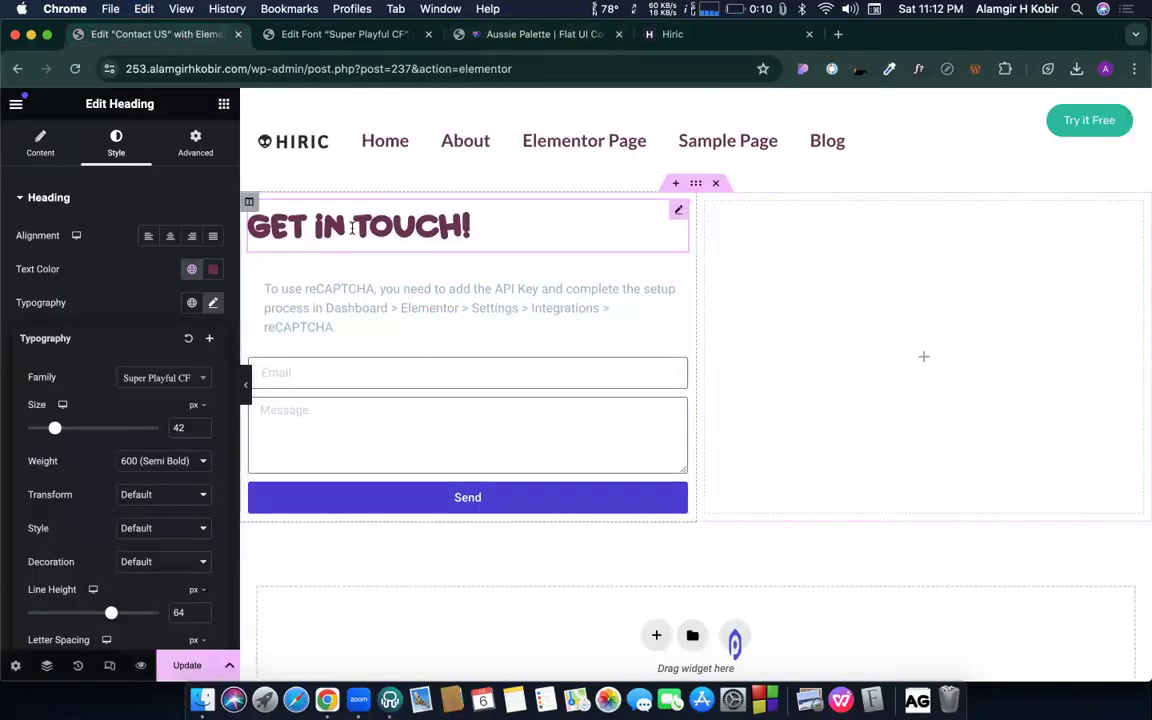
{"action": "left_click", "coordinate": [345, 33]}
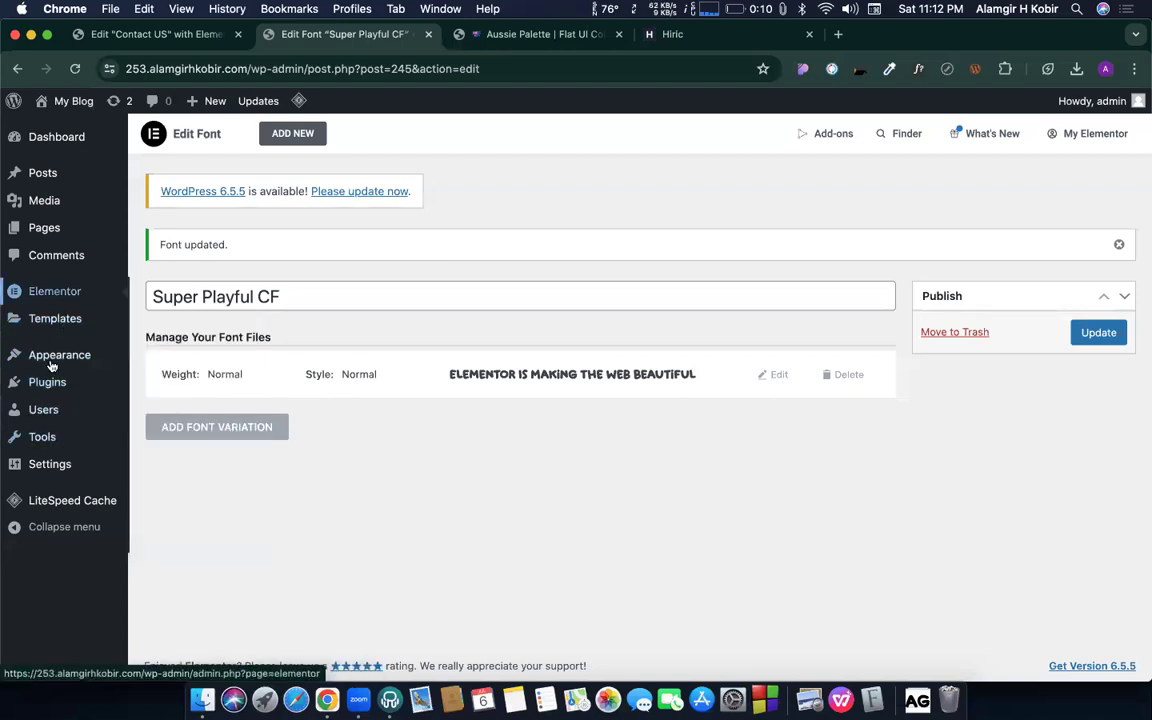
- Go to Elementor's Tools settings from the admin sidebar, then on to the Add-ons page
{"action": "mouse_move", "coordinate": [58, 360]}
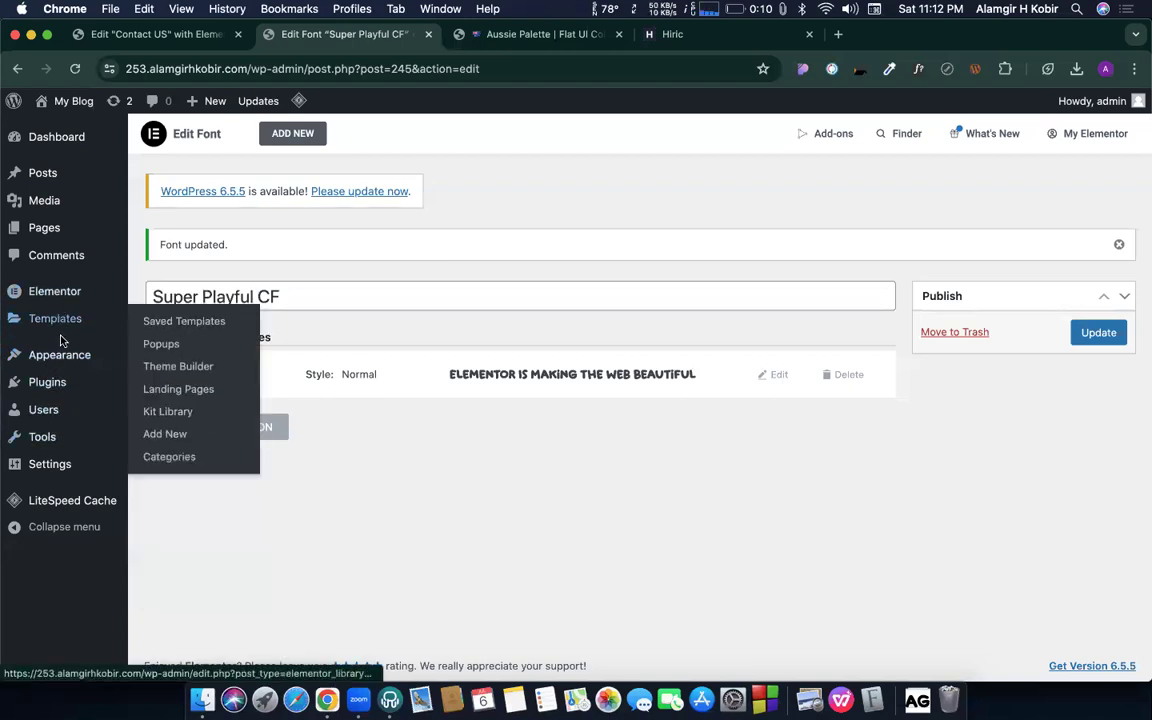
{"action": "mouse_move", "coordinate": [68, 291]}
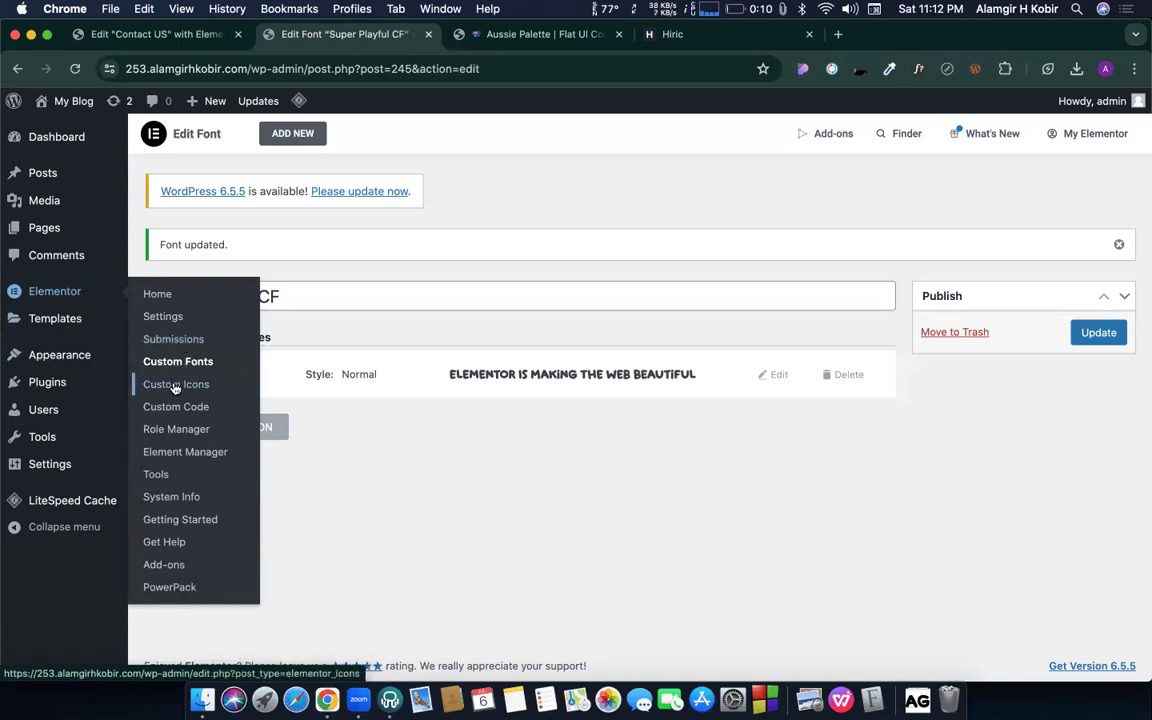
{"action": "left_click", "coordinate": [156, 476]}
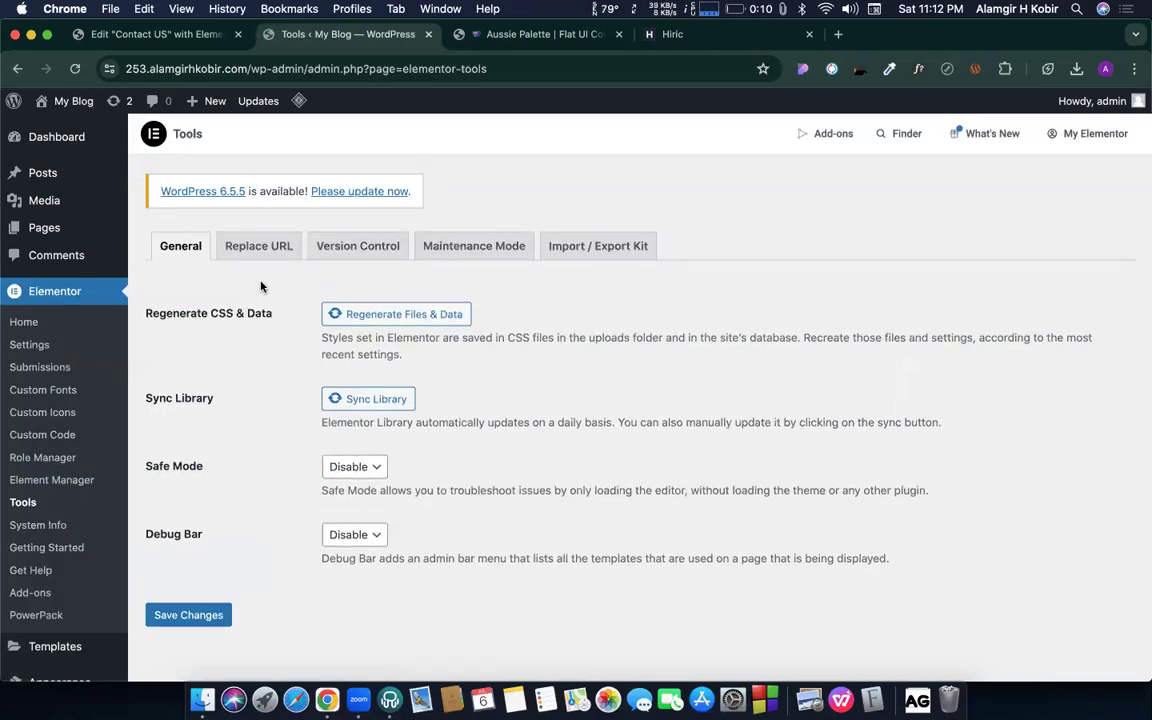
{"action": "scroll", "coordinate": [200, 280], "scroll_direction": "down", "scroll_amount": 1}
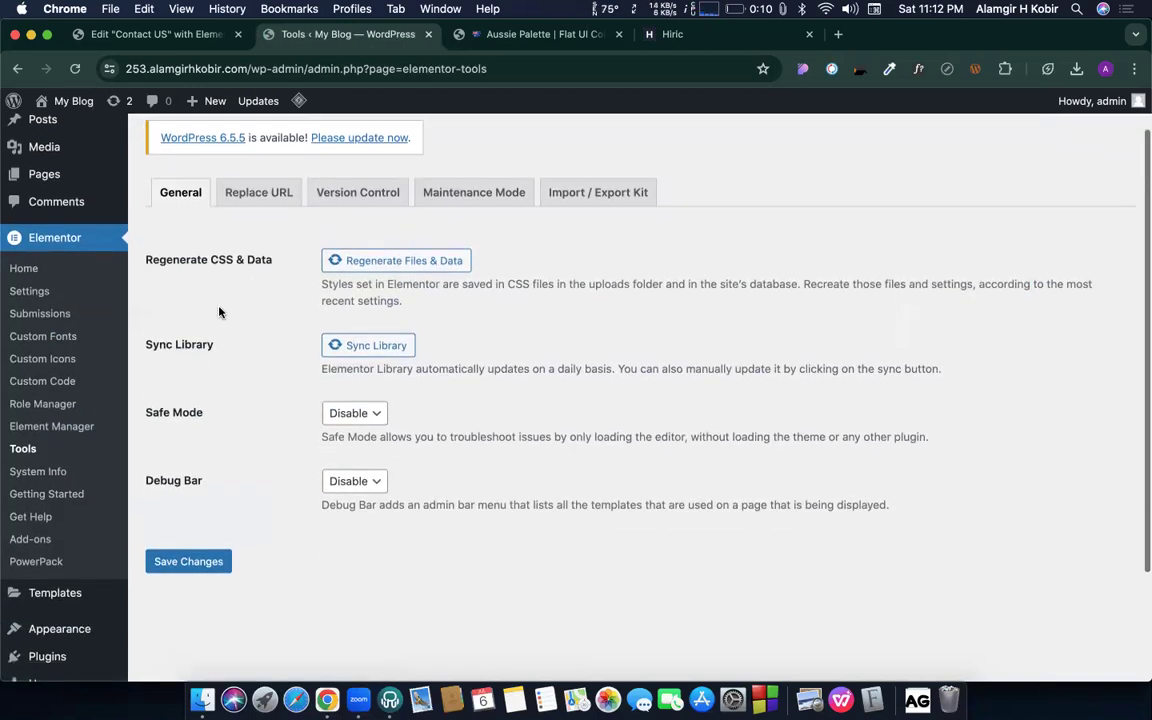
{"action": "scroll", "coordinate": [56, 507], "scroll_direction": "down", "scroll_amount": 1}
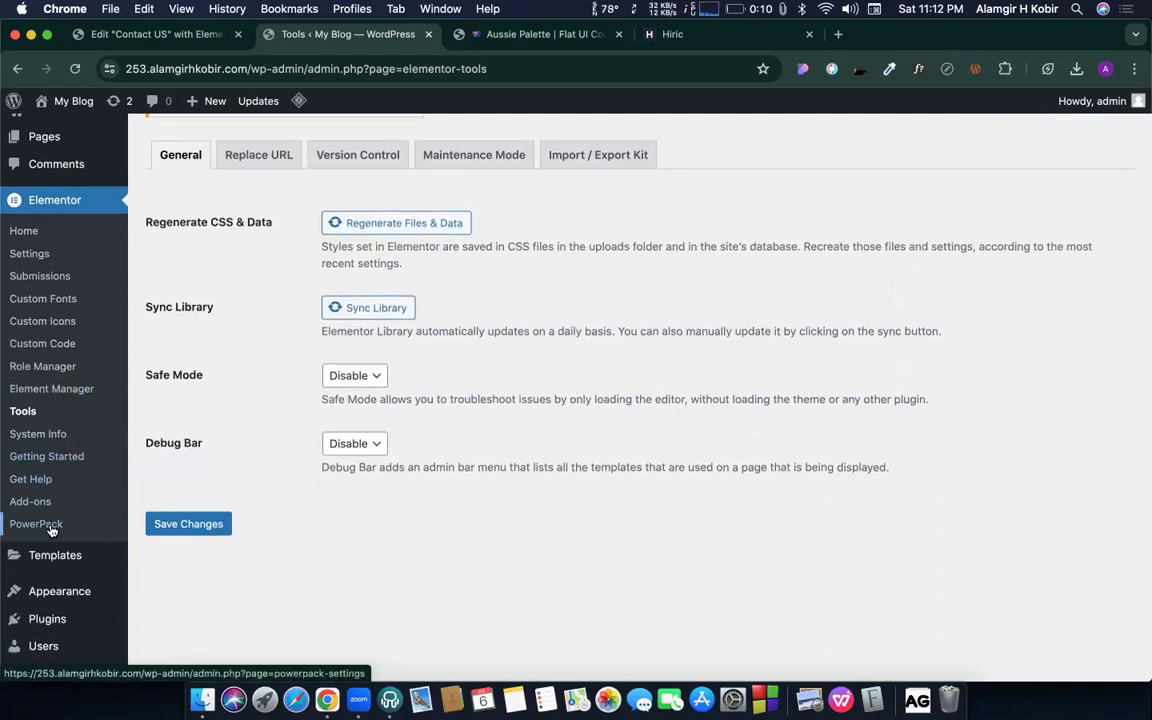
{"action": "left_click", "coordinate": [32, 501]}
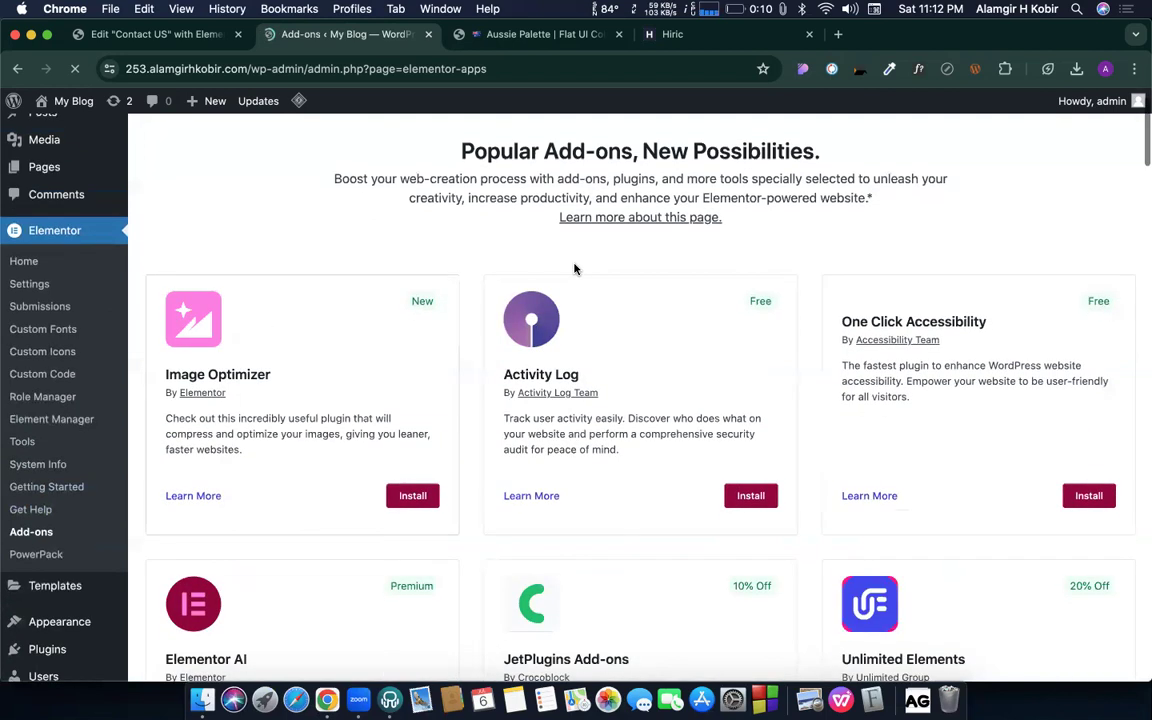
{"action": "scroll", "coordinate": [815, 298], "scroll_direction": "down", "scroll_amount": 2}
{"action": "scroll", "coordinate": [442, 514], "scroll_direction": "down", "scroll_amount": 5}
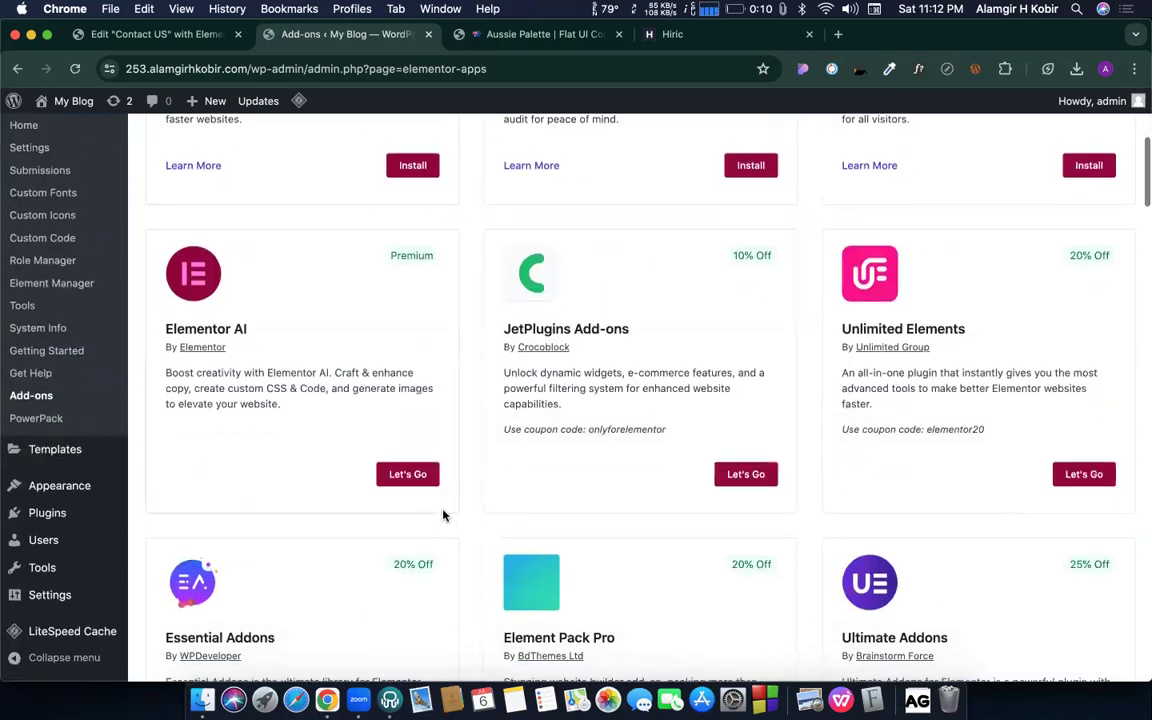
{"action": "scroll", "coordinate": [560, 465], "scroll_direction": "down", "scroll_amount": 5}
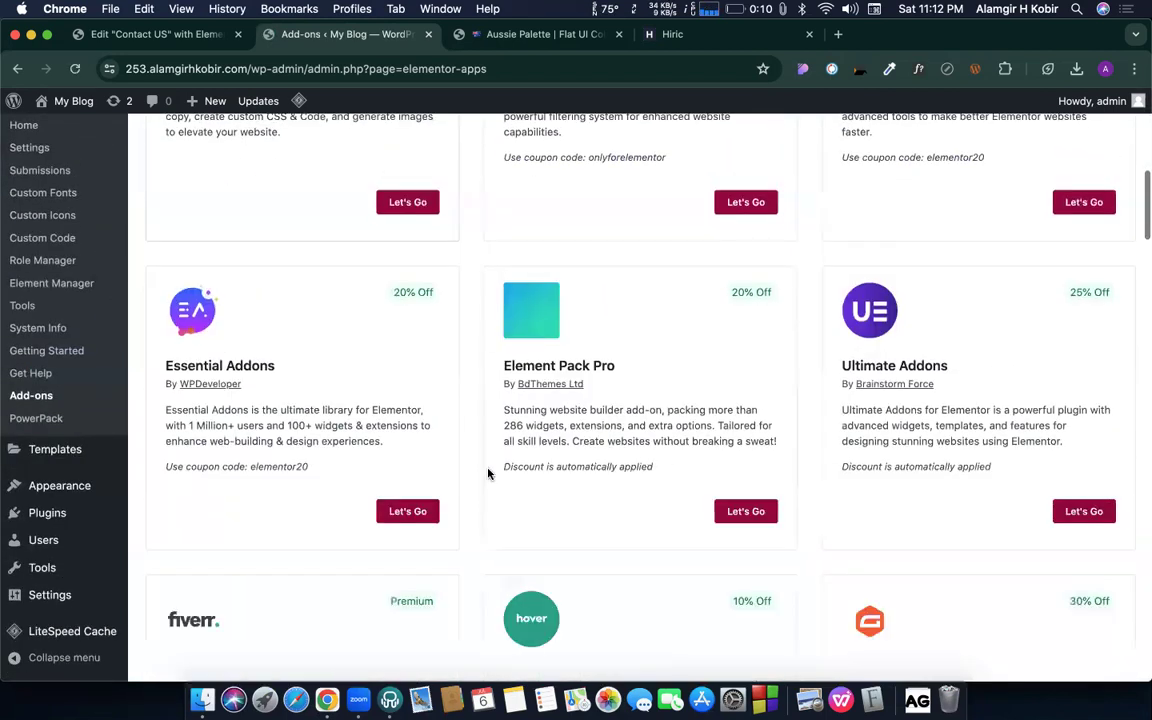
{"action": "scroll", "coordinate": [550, 495], "scroll_direction": "down", "scroll_amount": 10}
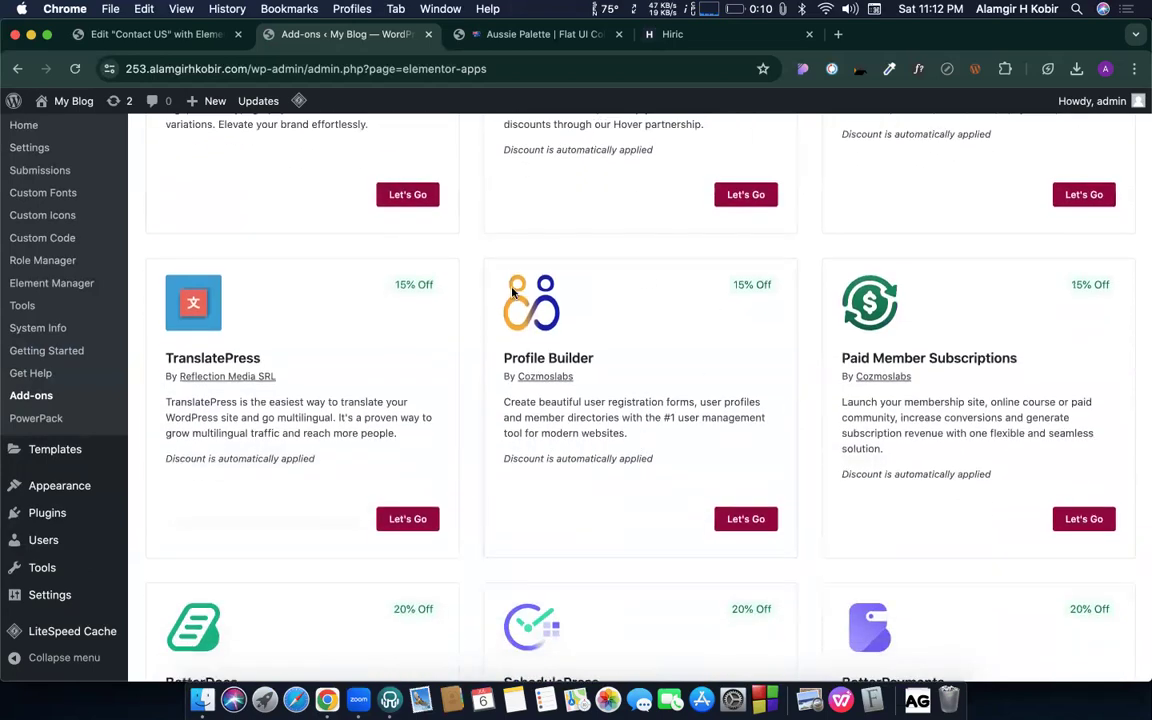
{"action": "scroll", "coordinate": [427, 363], "scroll_direction": "down", "scroll_amount": 7}
{"action": "scroll", "coordinate": [425, 363], "scroll_direction": "up", "scroll_amount": 3}
{"action": "scroll", "coordinate": [425, 363], "scroll_direction": "up", "scroll_amount": 15}
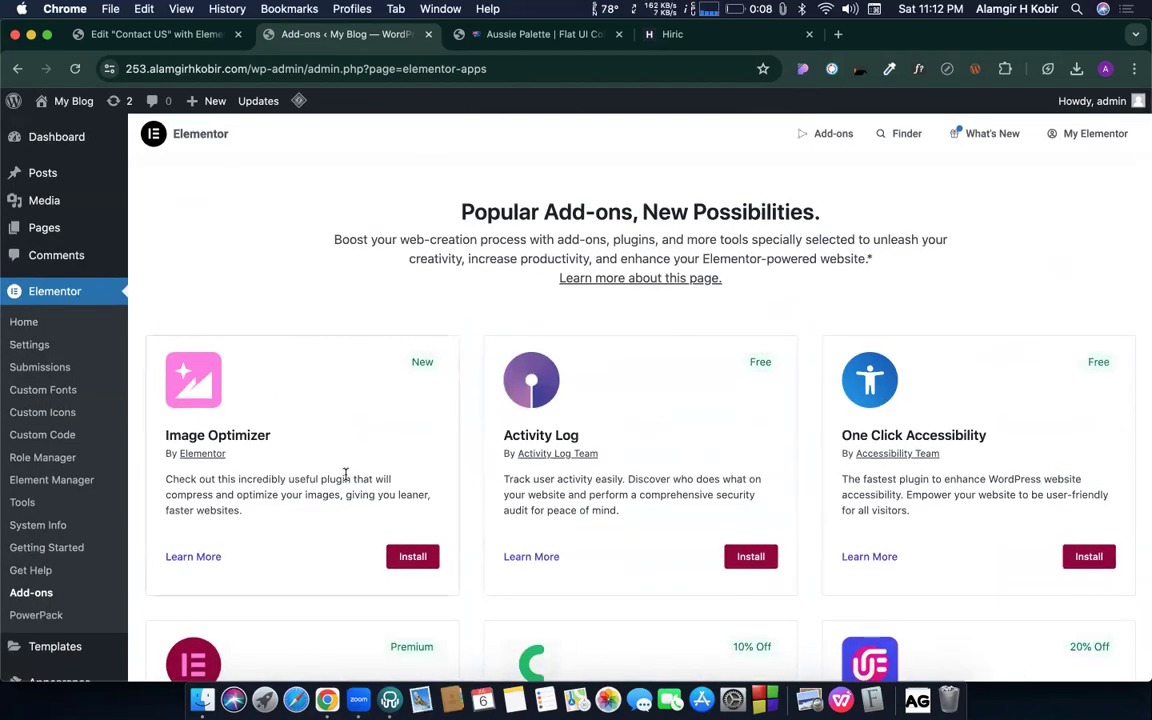
{"action": "scroll", "coordinate": [188, 368], "scroll_direction": "down", "scroll_amount": 5}
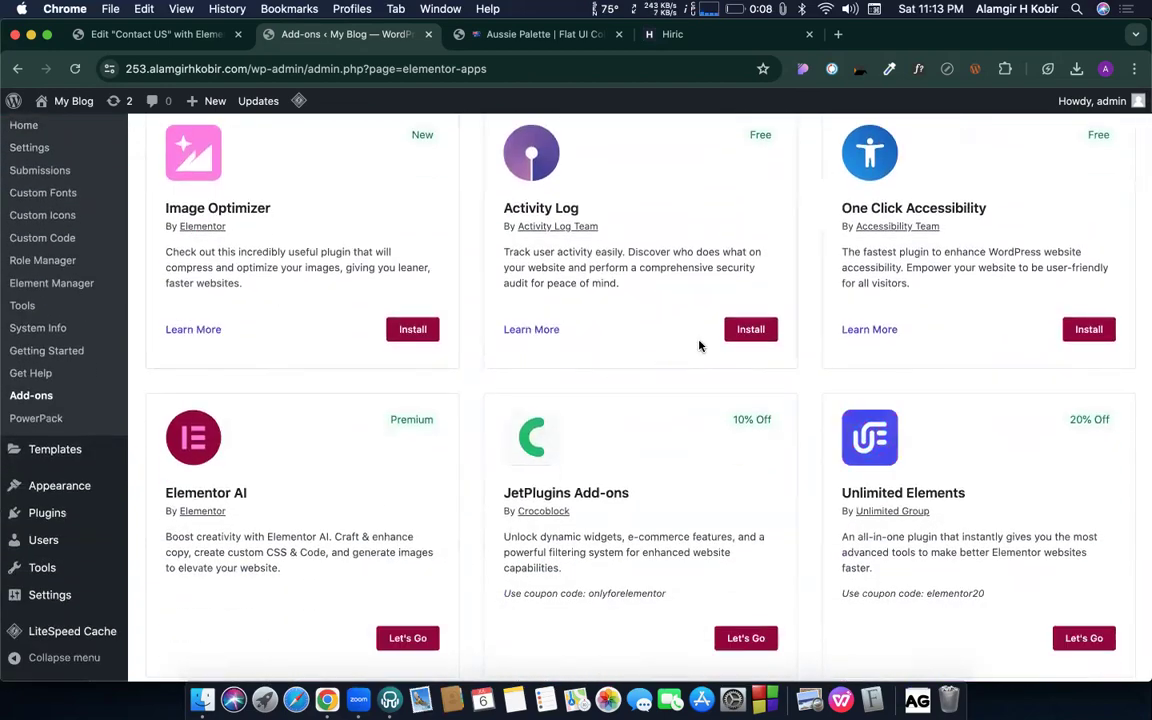
{"action": "scroll", "coordinate": [700, 346], "scroll_direction": "down", "scroll_amount": 13}
{"action": "scroll", "coordinate": [700, 345], "scroll_direction": "down", "scroll_amount": 20}
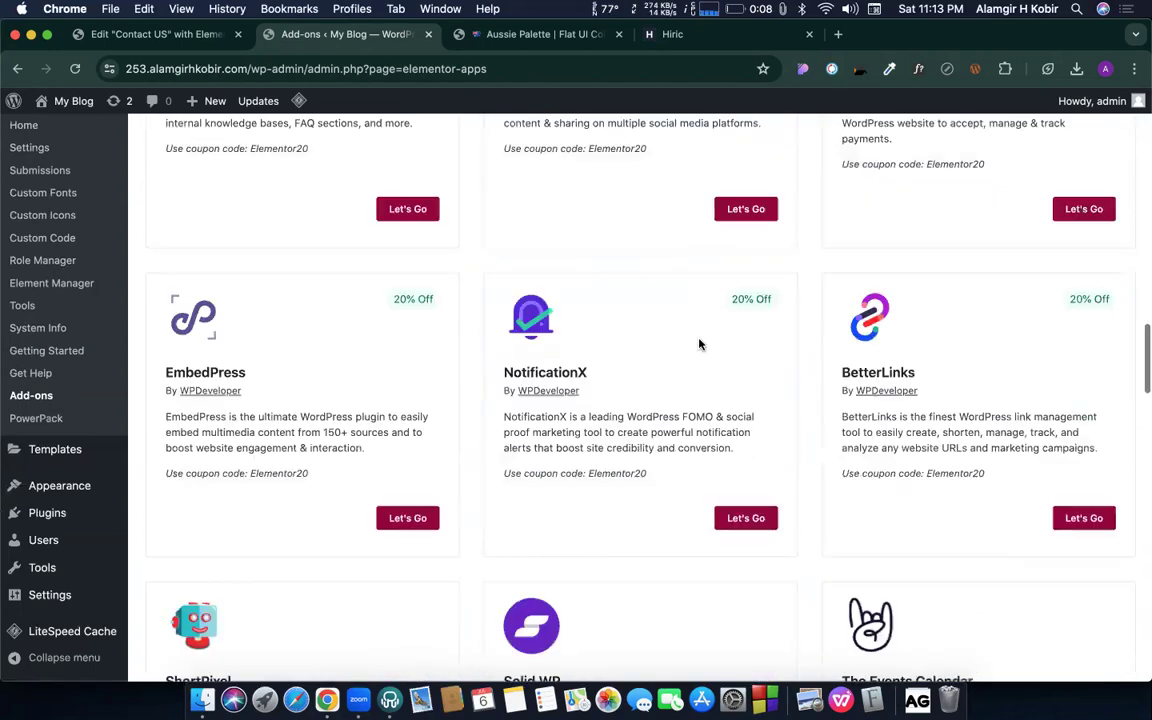
{"action": "scroll", "coordinate": [530, 398], "scroll_direction": "up", "scroll_amount": 20}
{"action": "scroll", "coordinate": [533, 346], "scroll_direction": "down", "scroll_amount": 5}
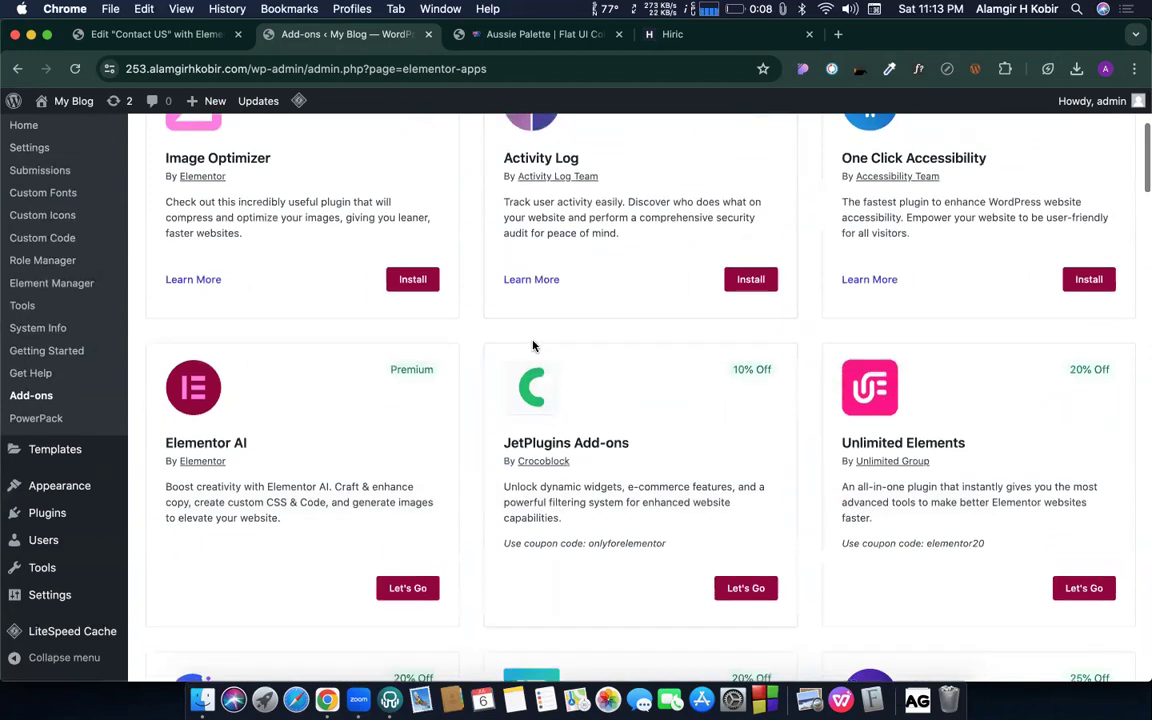
{"action": "scroll", "coordinate": [548, 250], "scroll_direction": "up", "scroll_amount": 2}
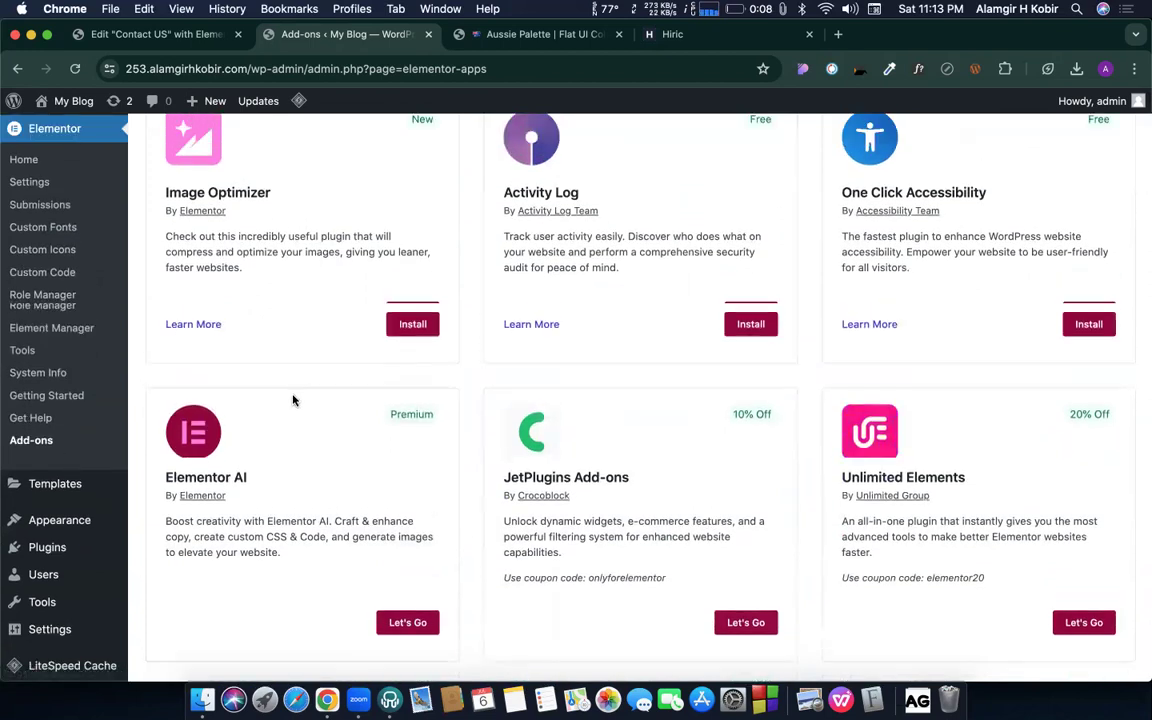
{"action": "scroll", "coordinate": [293, 400], "scroll_direction": "up", "scroll_amount": 5}
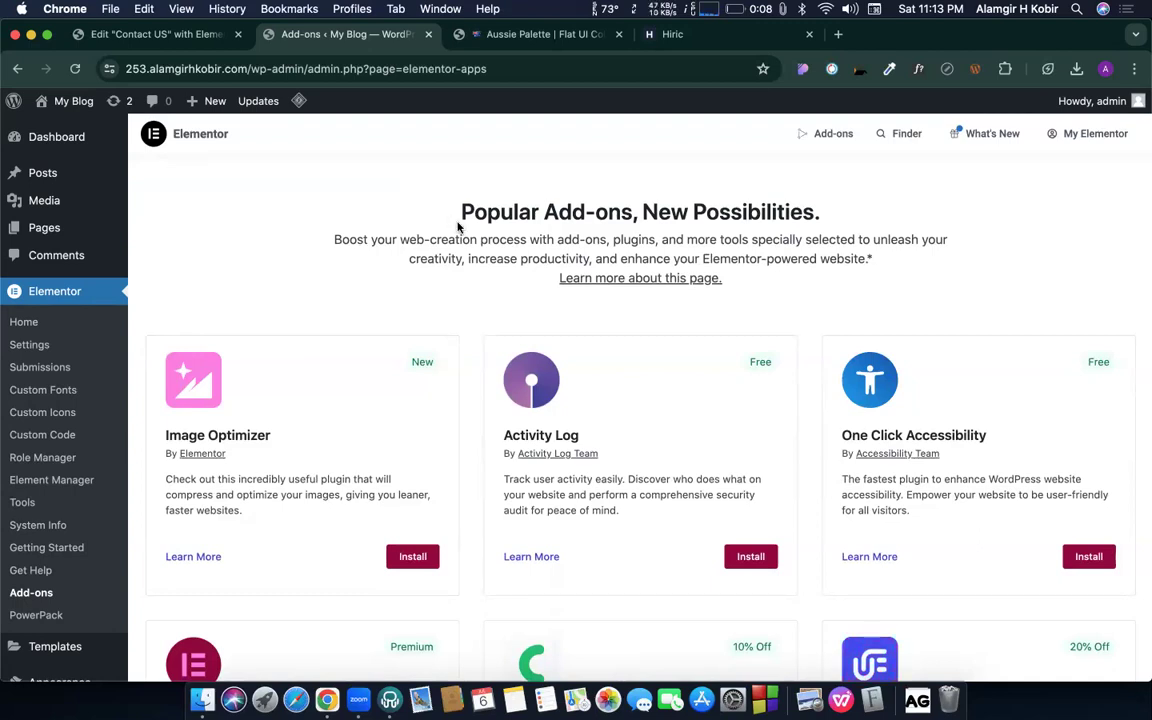
{"action": "left_click_drag", "start_coordinate": [460, 210], "coordinate": [543, 212]}
{"action": "left_click", "coordinate": [797, 288], "text": "shift"}
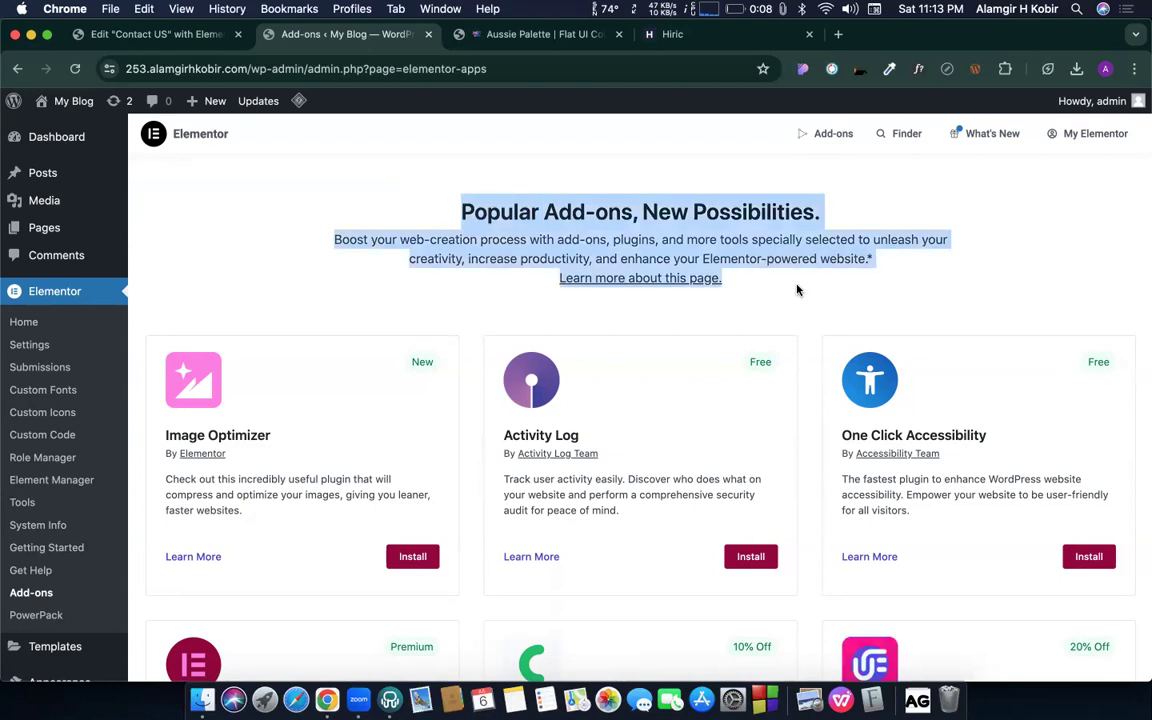
{"action": "left_click", "coordinate": [740, 291]}
{"action": "left_click_drag", "start_coordinate": [731, 291], "coordinate": [415, 207]}
{"action": "left_click", "coordinate": [465, 206]}
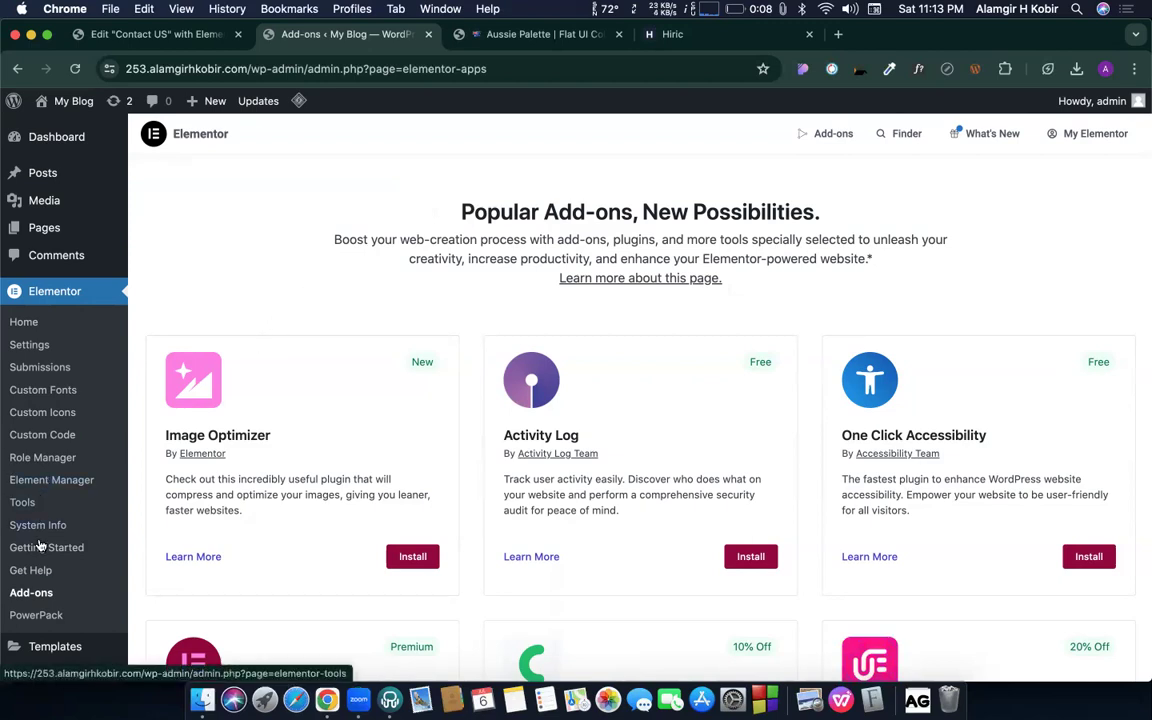
{"action": "scroll", "coordinate": [168, 410], "scroll_direction": "down", "scroll_amount": 2}
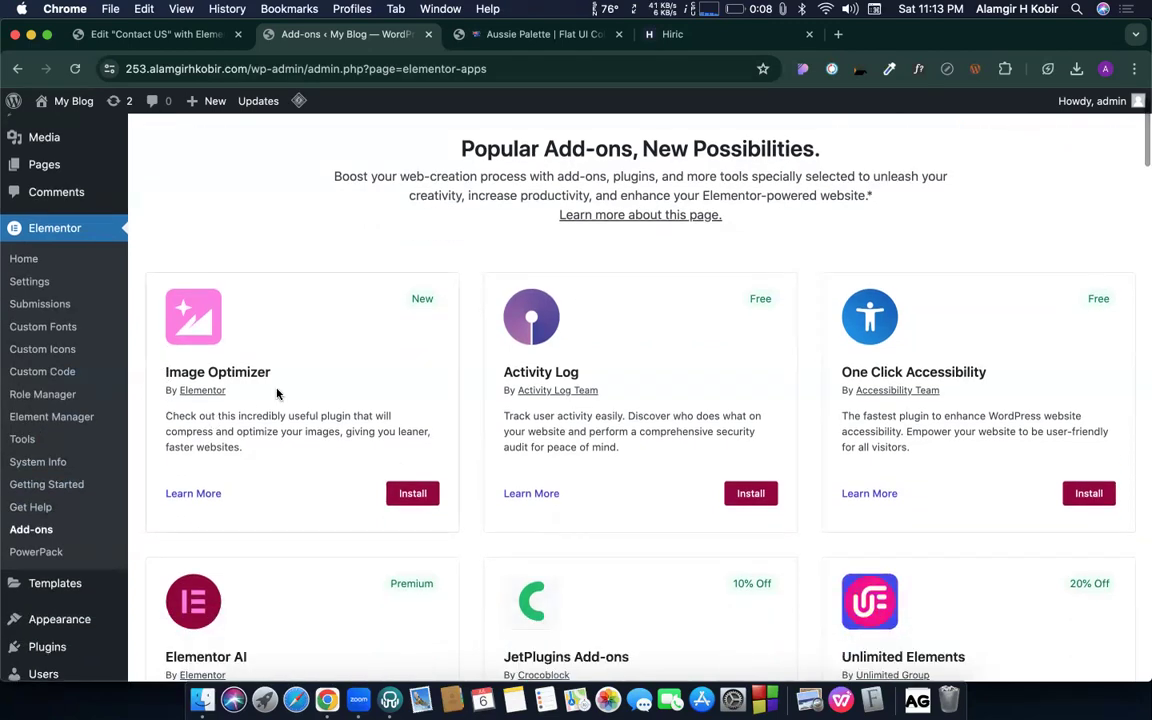
- Open Elementor Settings' Integrations tab and locate the reCAPTCHA site and secret key fields
{"action": "left_click", "coordinate": [31, 282]}
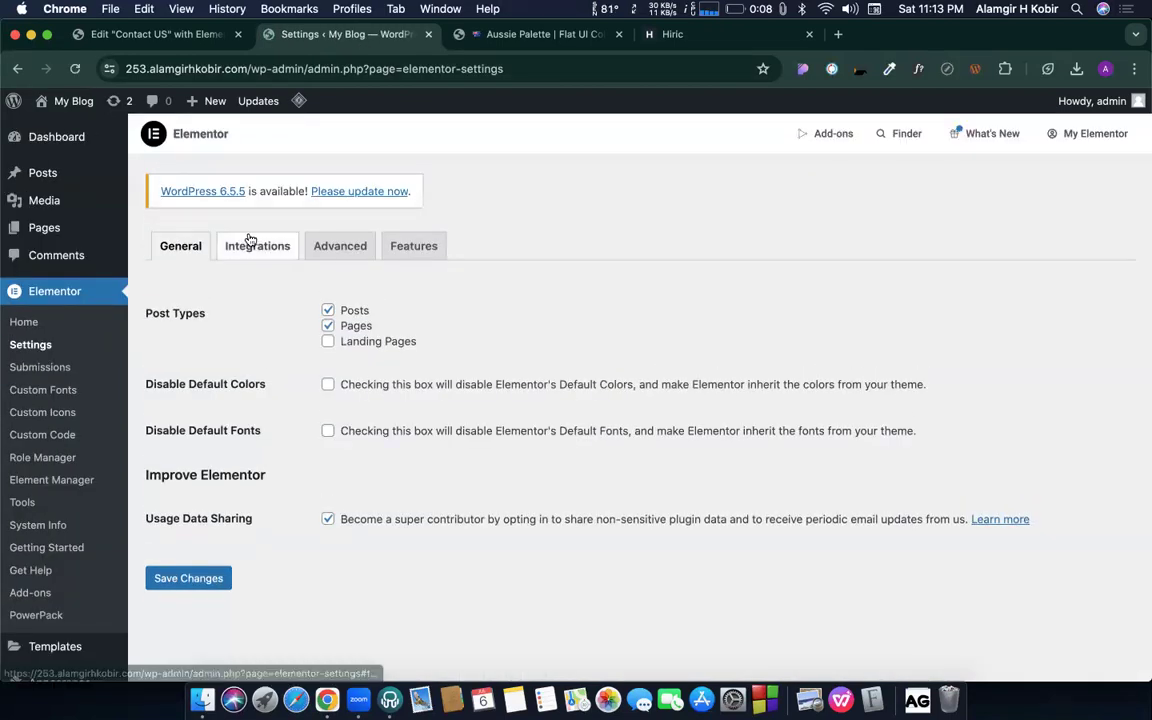
{"action": "left_click", "coordinate": [252, 245]}
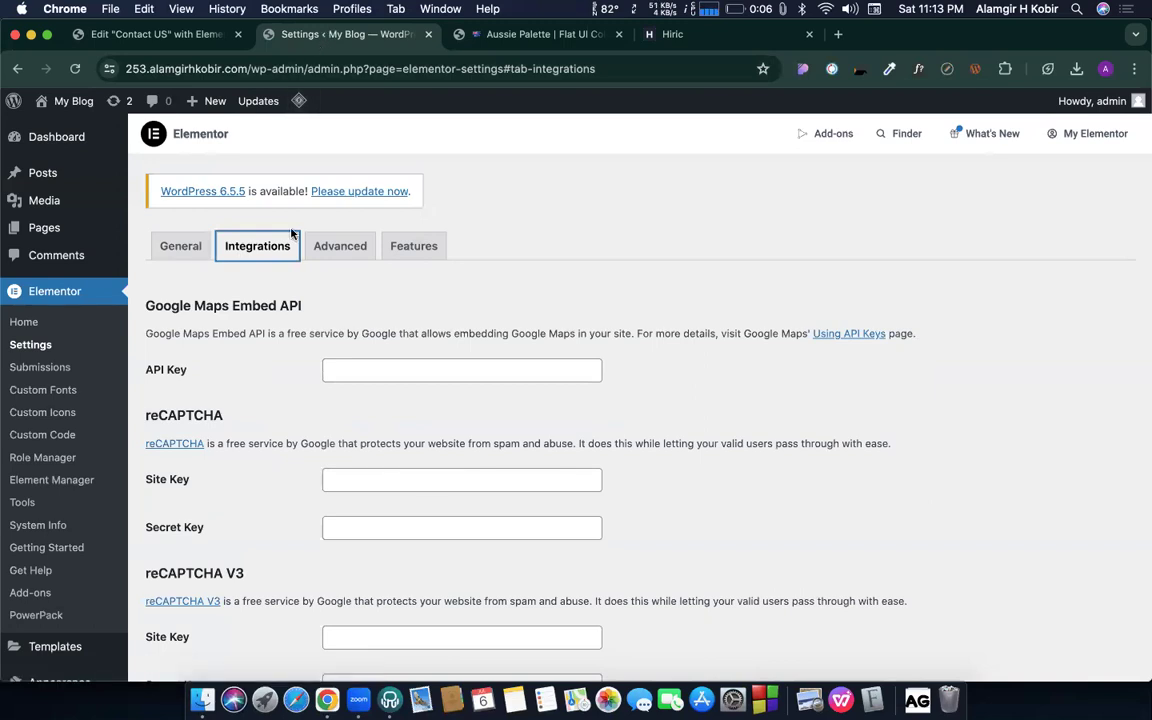
{"action": "scroll", "coordinate": [267, 290], "scroll_direction": "down", "scroll_amount": 2}
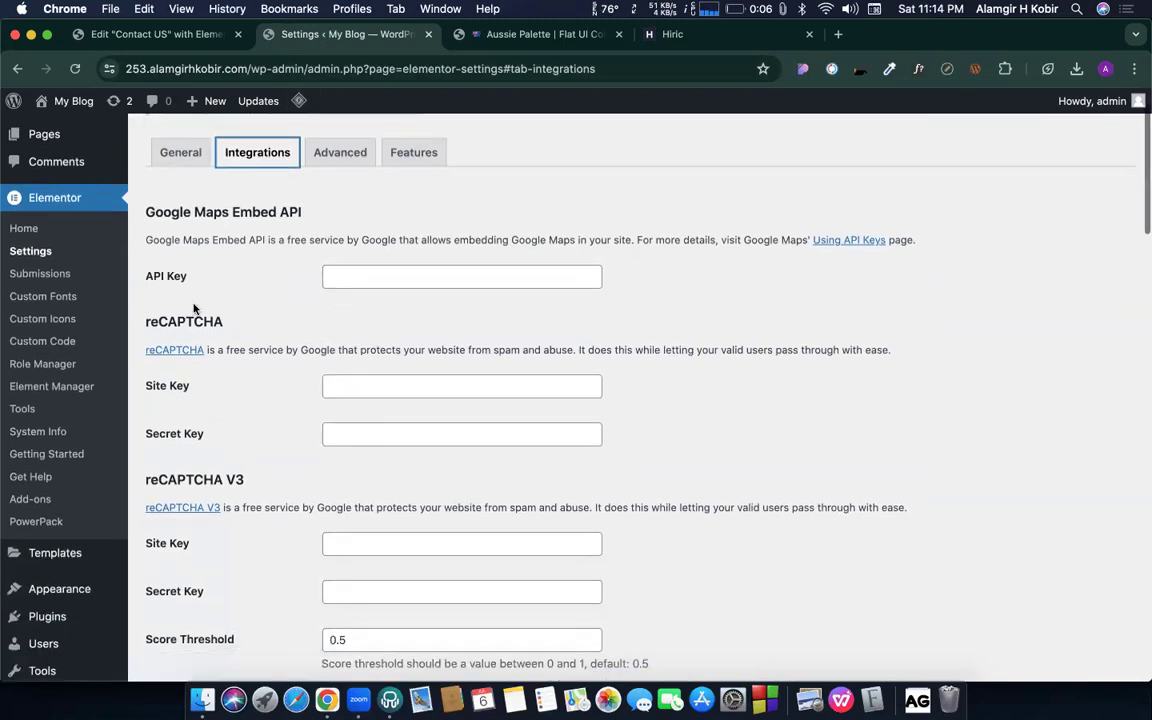
{"action": "left_click", "coordinate": [392, 433]}
{"action": "scroll", "coordinate": [391, 486], "scroll_direction": "down", "scroll_amount": 4}
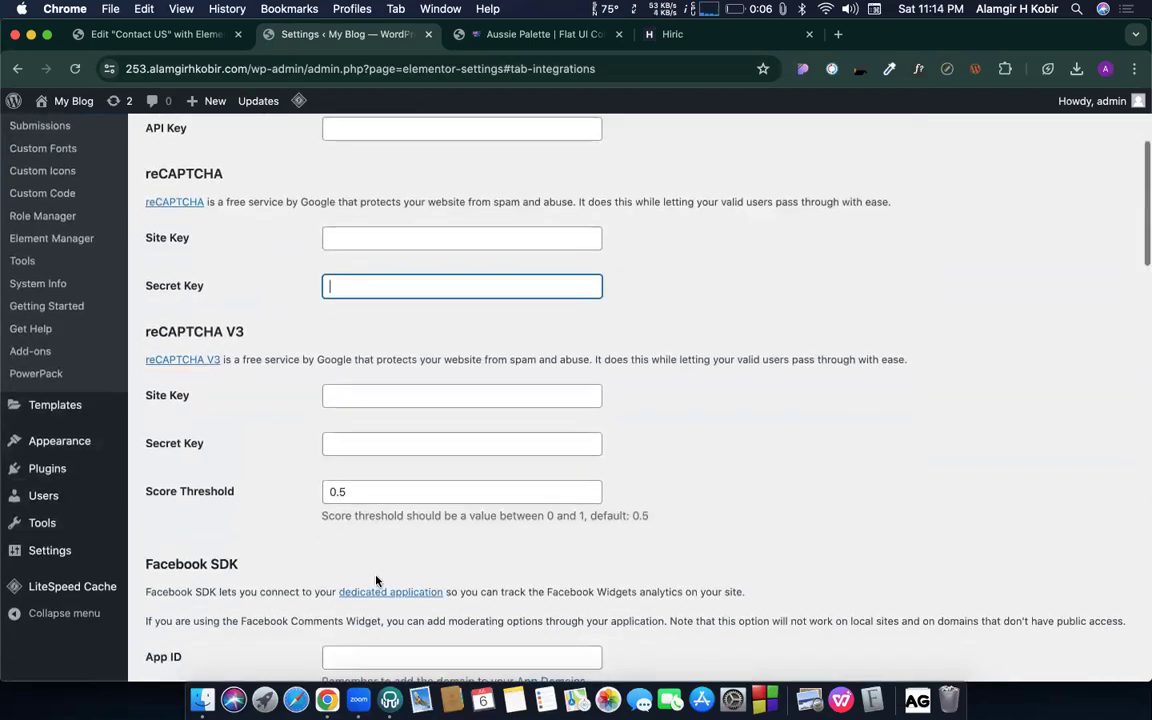
{"action": "scroll", "coordinate": [376, 580], "scroll_direction": "down", "scroll_amount": 7}
{"action": "scroll", "coordinate": [375, 581], "scroll_direction": "up", "scroll_amount": 13}
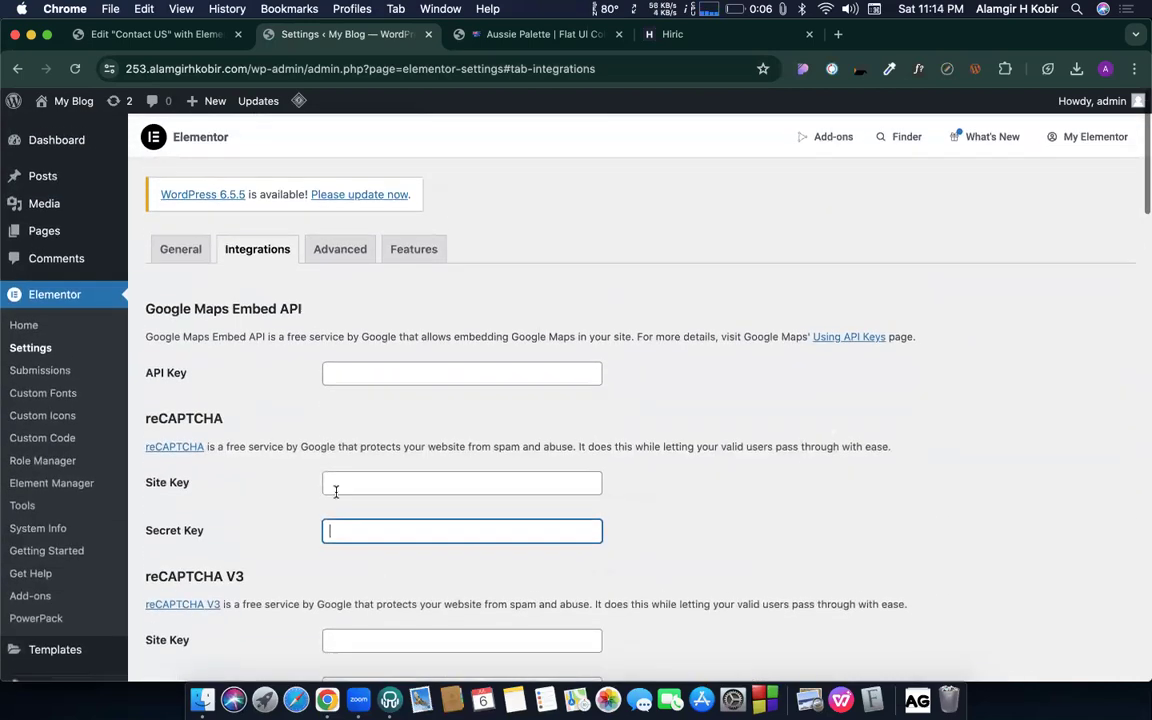
- View the reCAPTCHA information page in a new tab, then close it and return to settings
{"action": "left_click", "coordinate": [185, 448], "text": "super"}
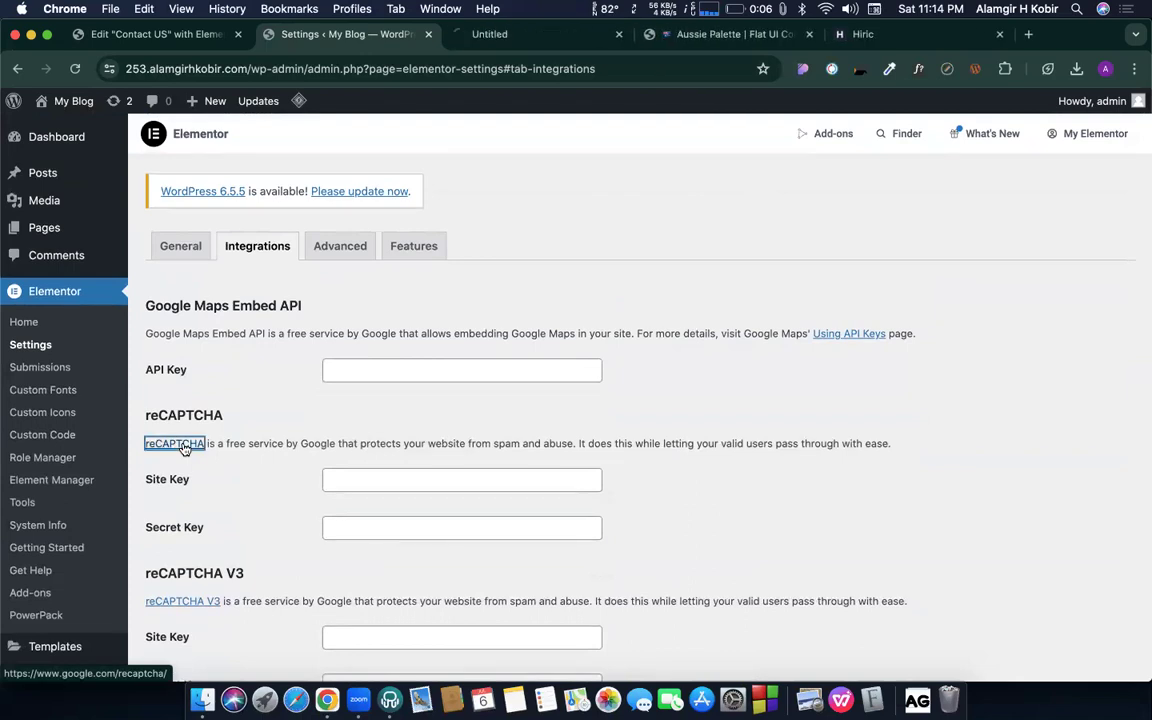
{"action": "left_click", "coordinate": [533, 38]}
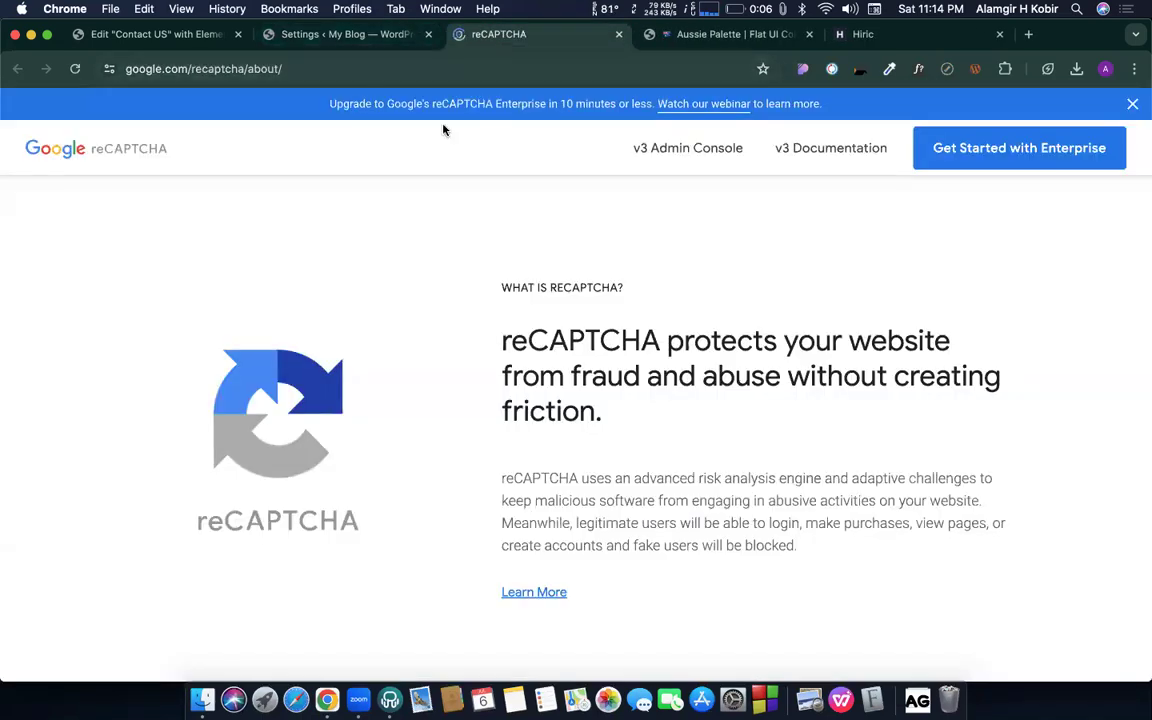
{"action": "left_click", "coordinate": [619, 35]}
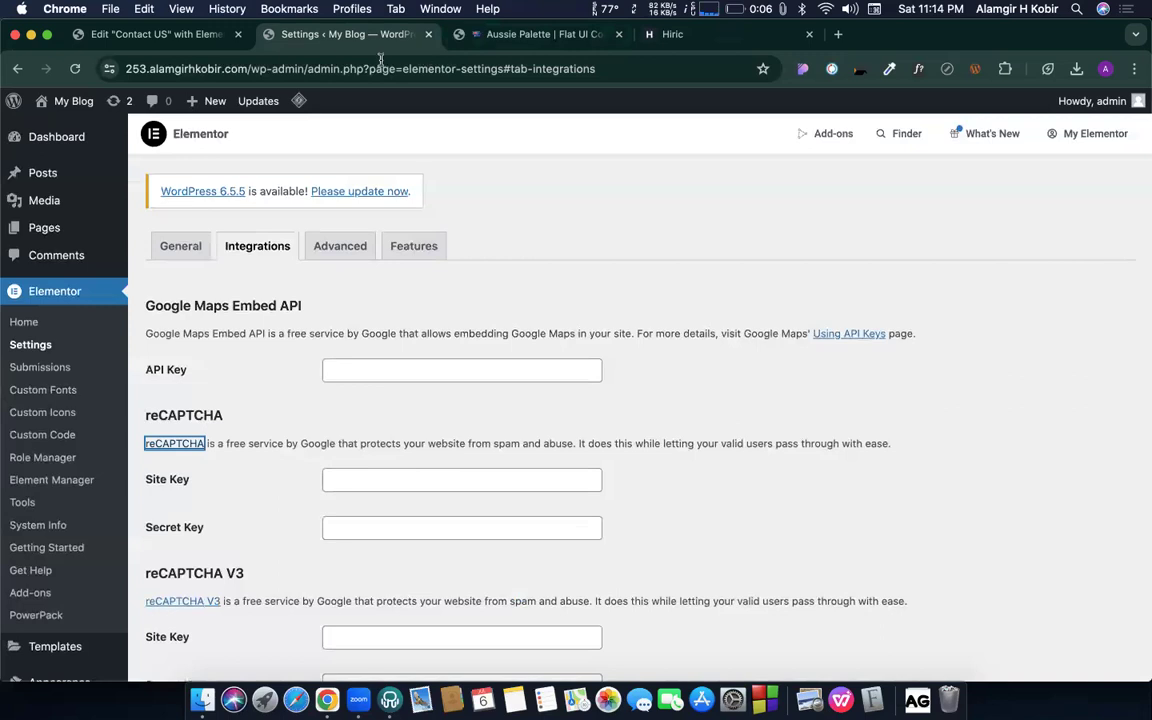
{"action": "left_click", "coordinate": [225, 433]}
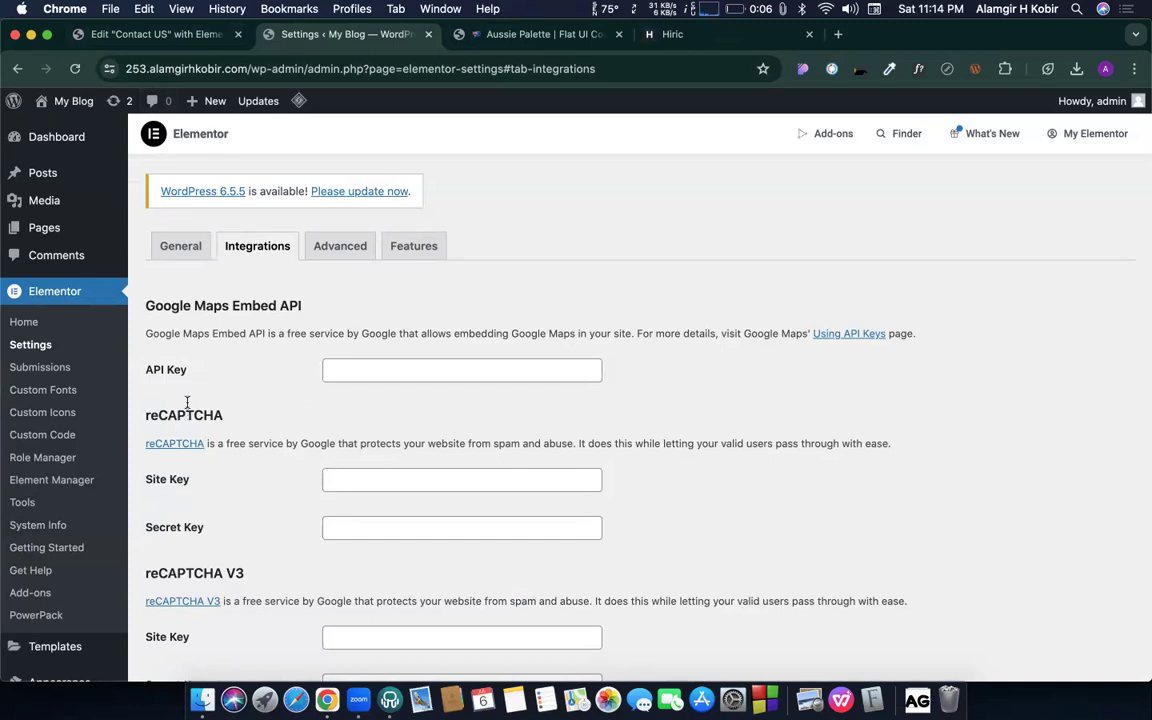
- Back in the editor, change the form's Name field type to Text and update the page
{"action": "left_click", "coordinate": [429, 35]}
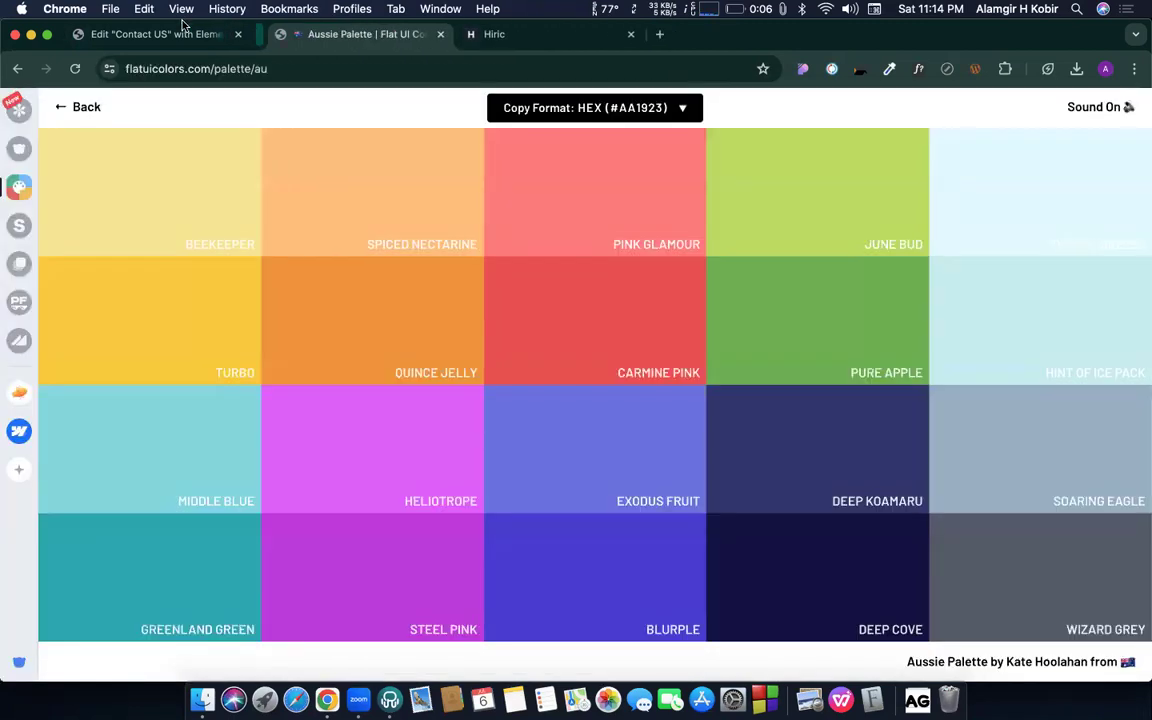
{"action": "left_click", "coordinate": [150, 34]}
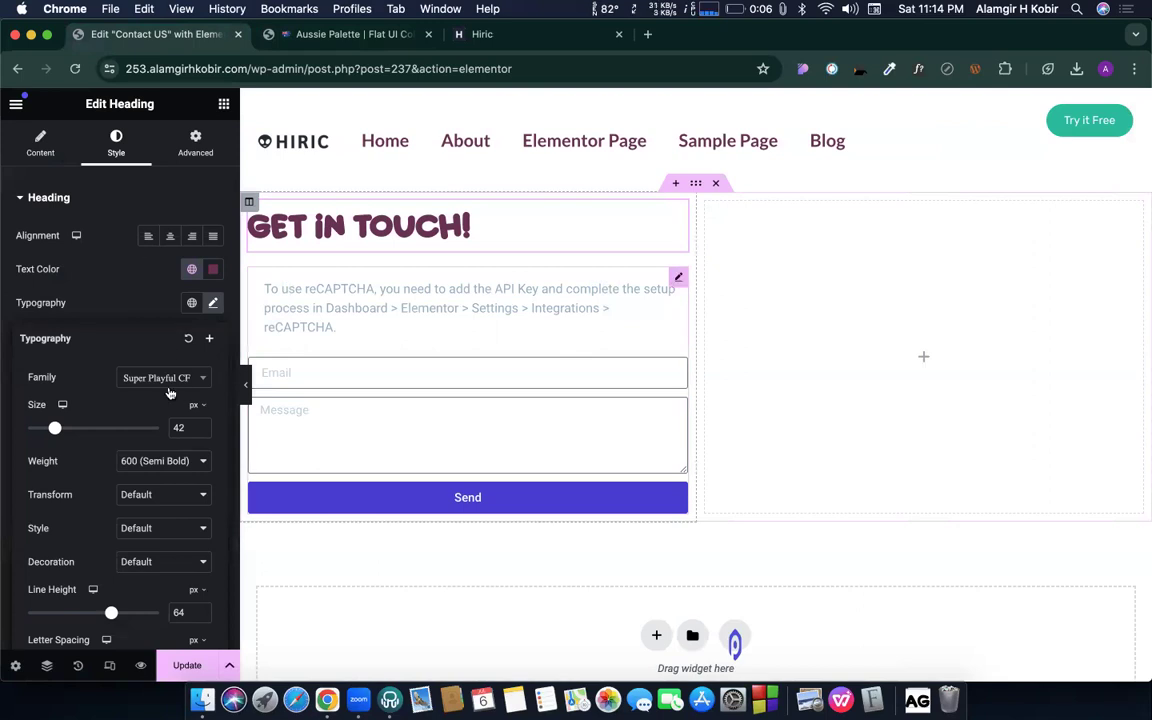
{"action": "left_click", "coordinate": [112, 282]}
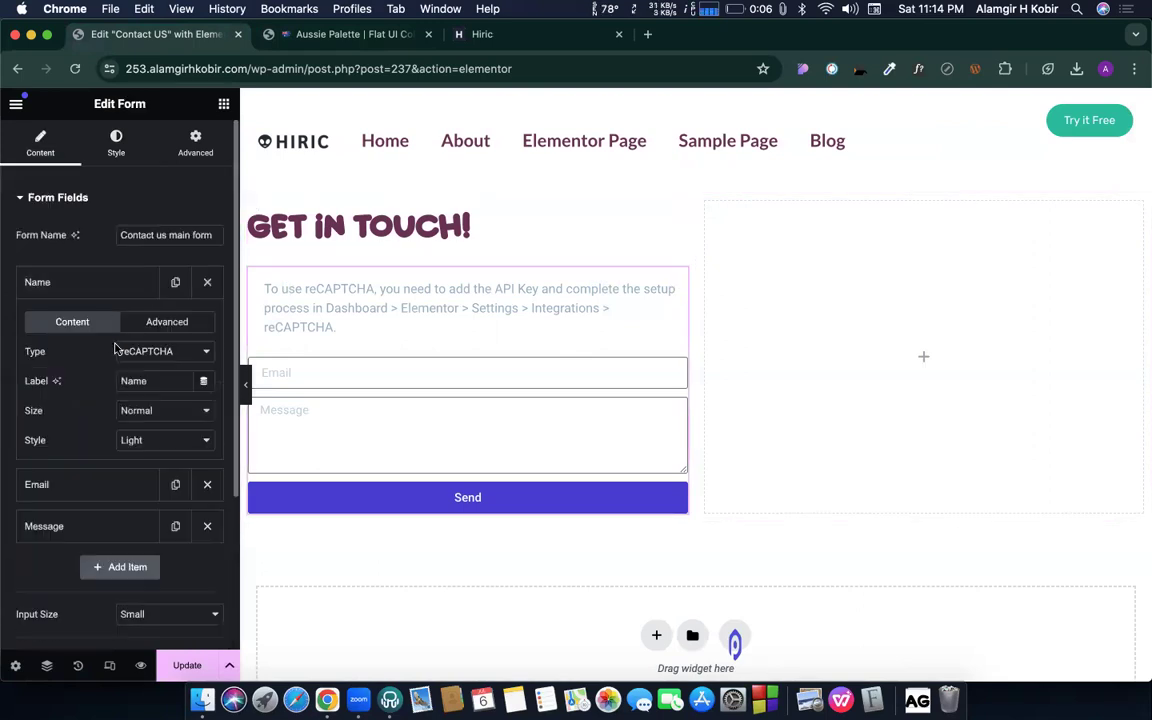
{"action": "left_click", "coordinate": [157, 358]}
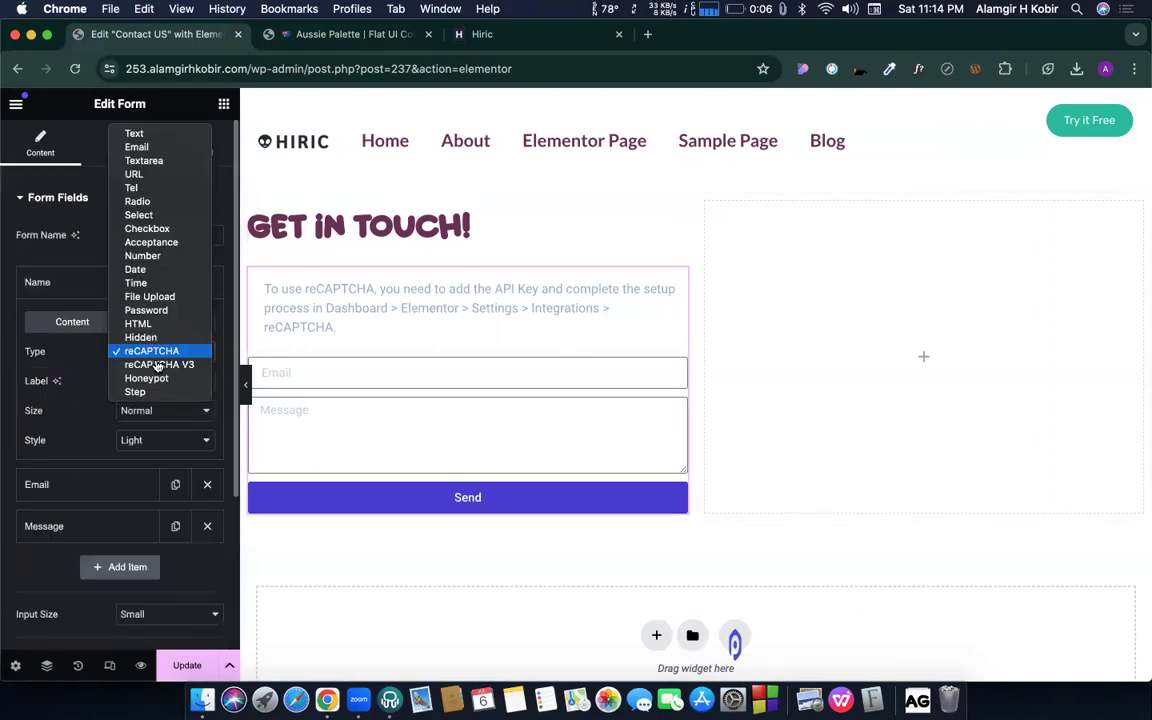
{"action": "left_click", "coordinate": [89, 390]}
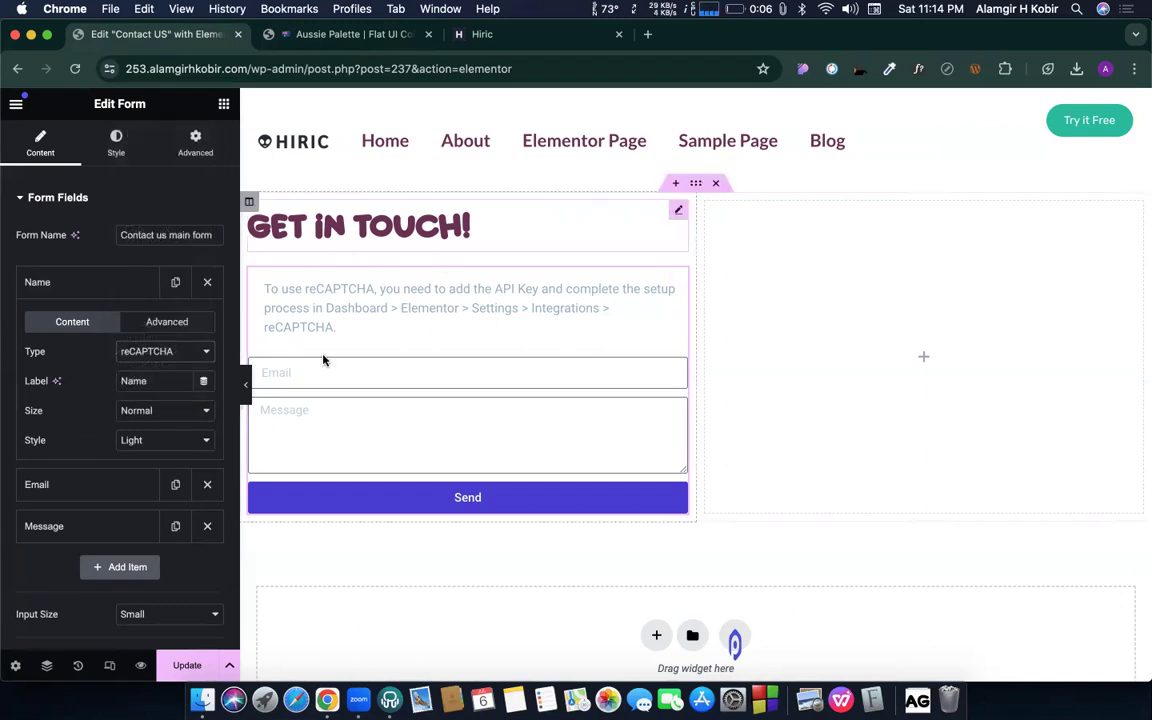
{"action": "left_click", "coordinate": [142, 350]}
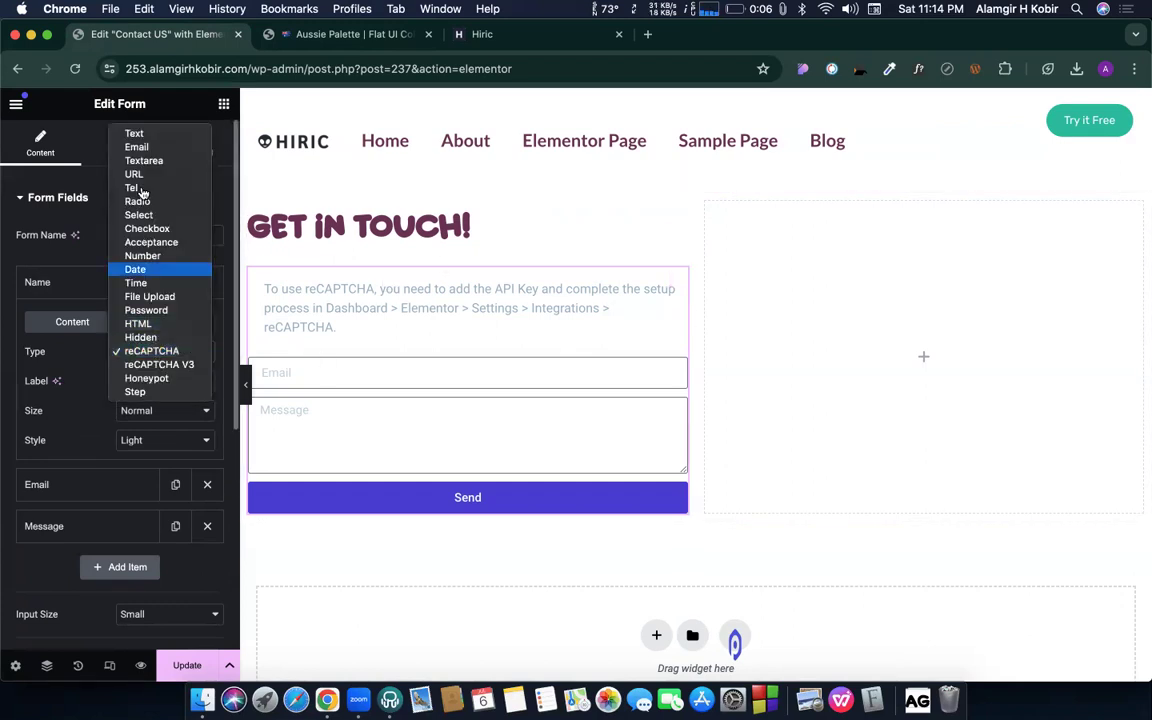
{"action": "left_click", "coordinate": [134, 134]}
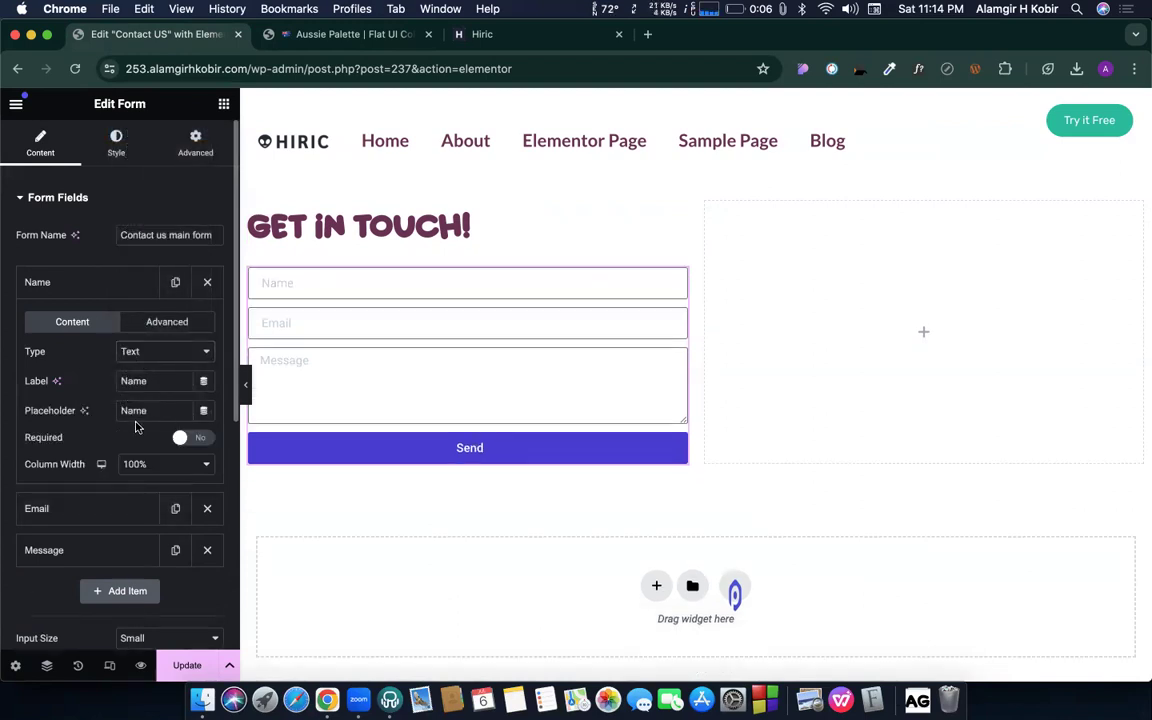
{"action": "left_click", "coordinate": [182, 664]}
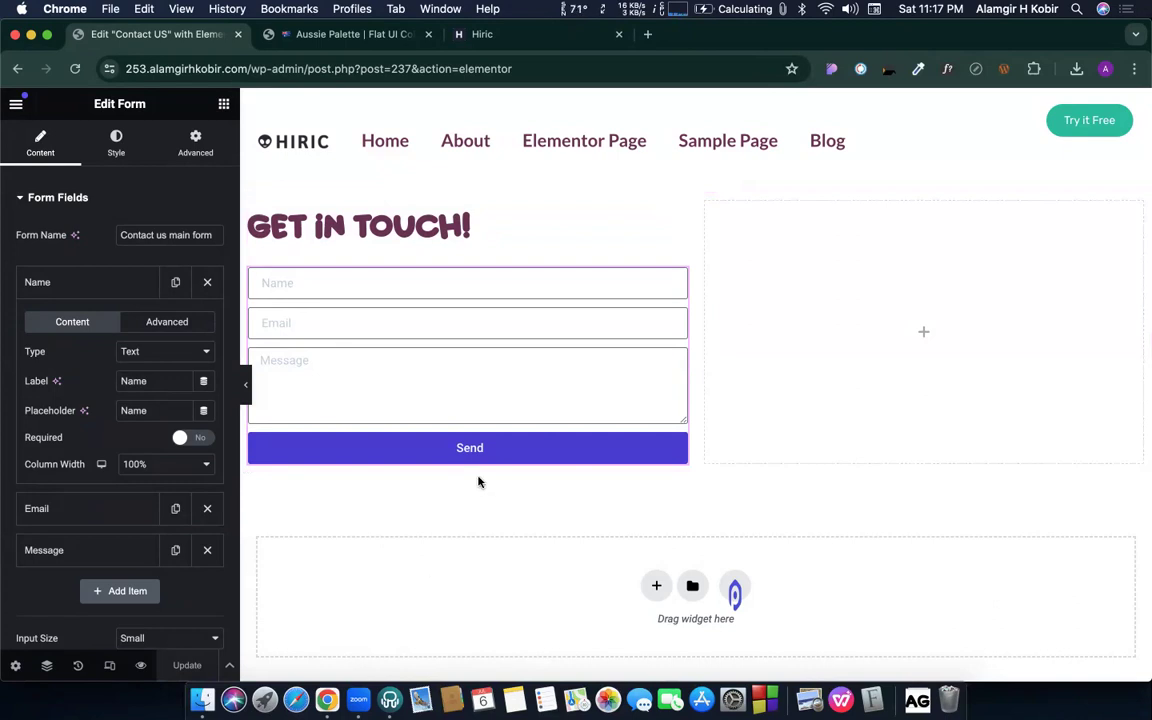
- Collapse the Name field, widen the panel, and drop an Image widget into the right column
{"action": "left_click", "coordinate": [89, 294]}
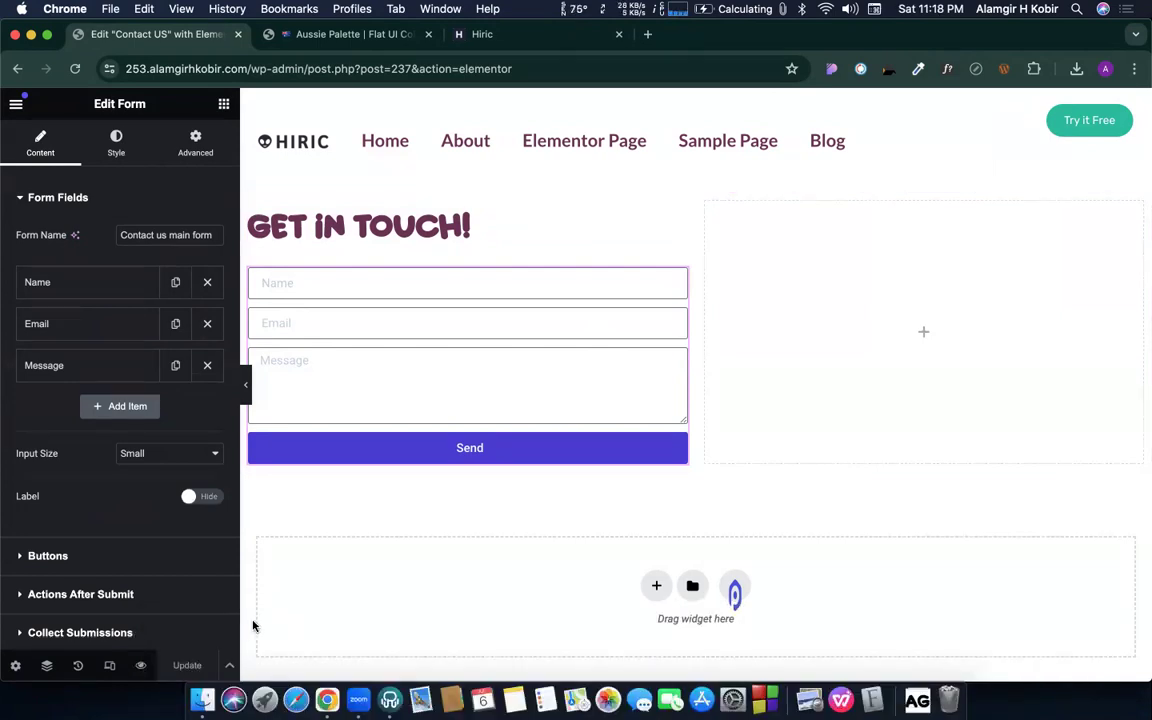
{"action": "left_click_drag", "start_coordinate": [240, 510], "coordinate": [284, 510]}
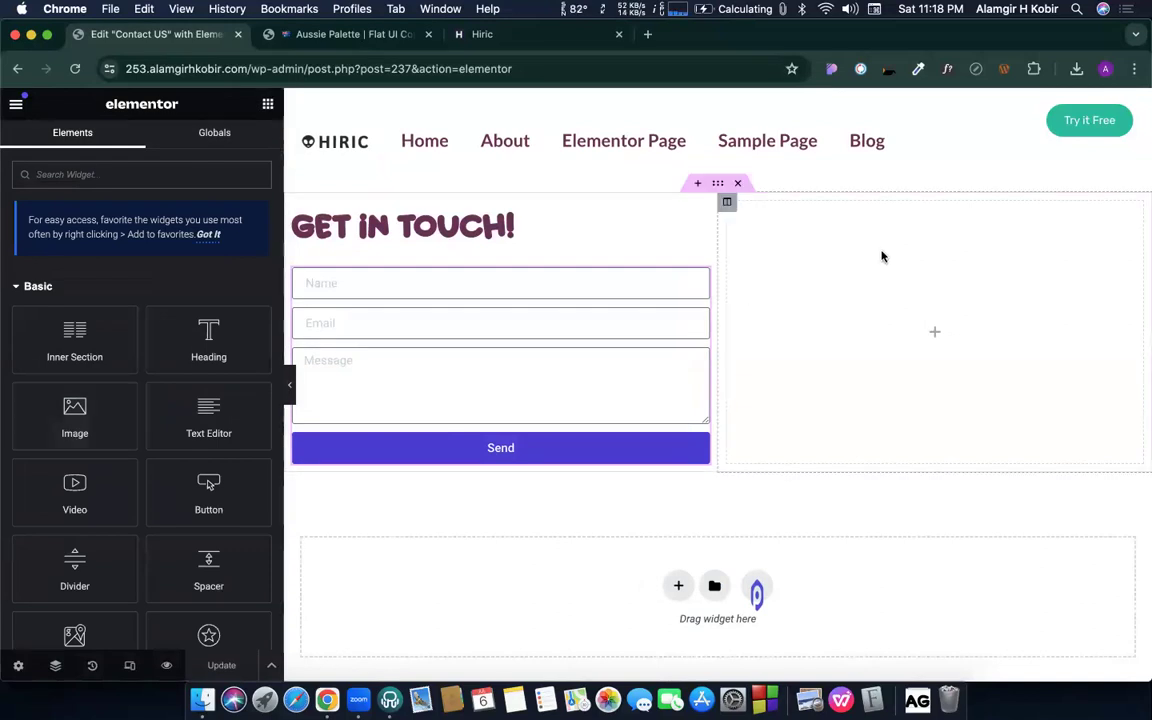
{"action": "left_click_drag", "start_coordinate": [82, 426], "coordinate": [954, 334]}
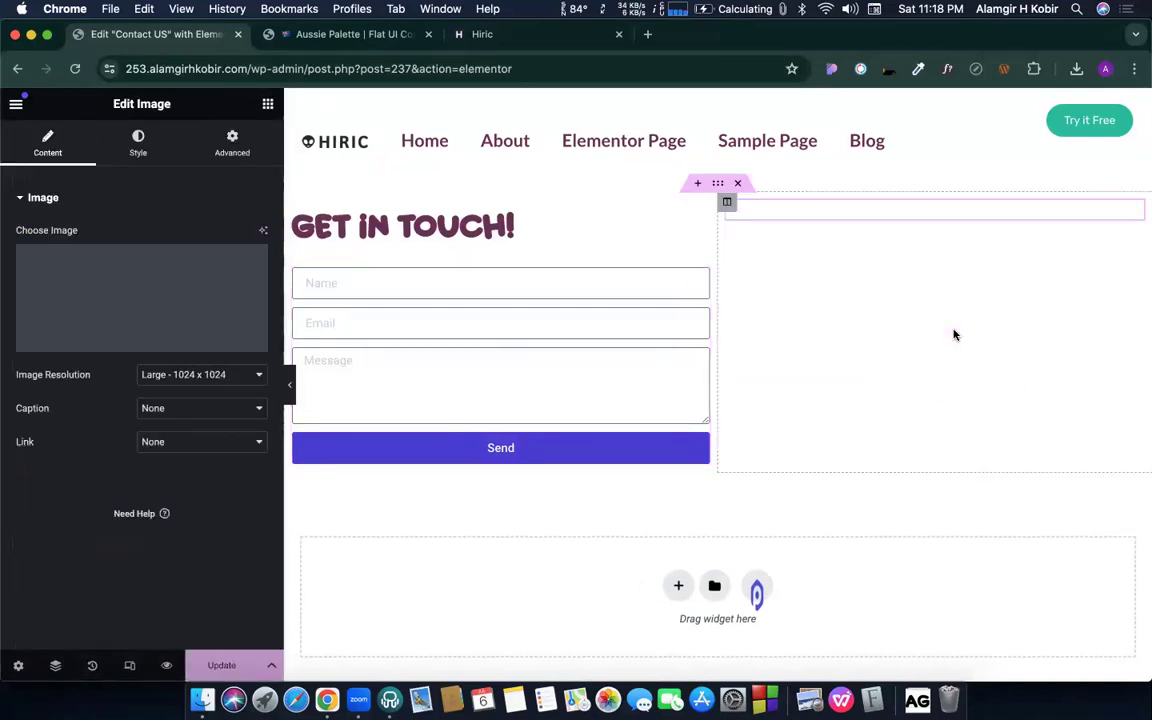
{"action": "left_click", "coordinate": [649, 34]}
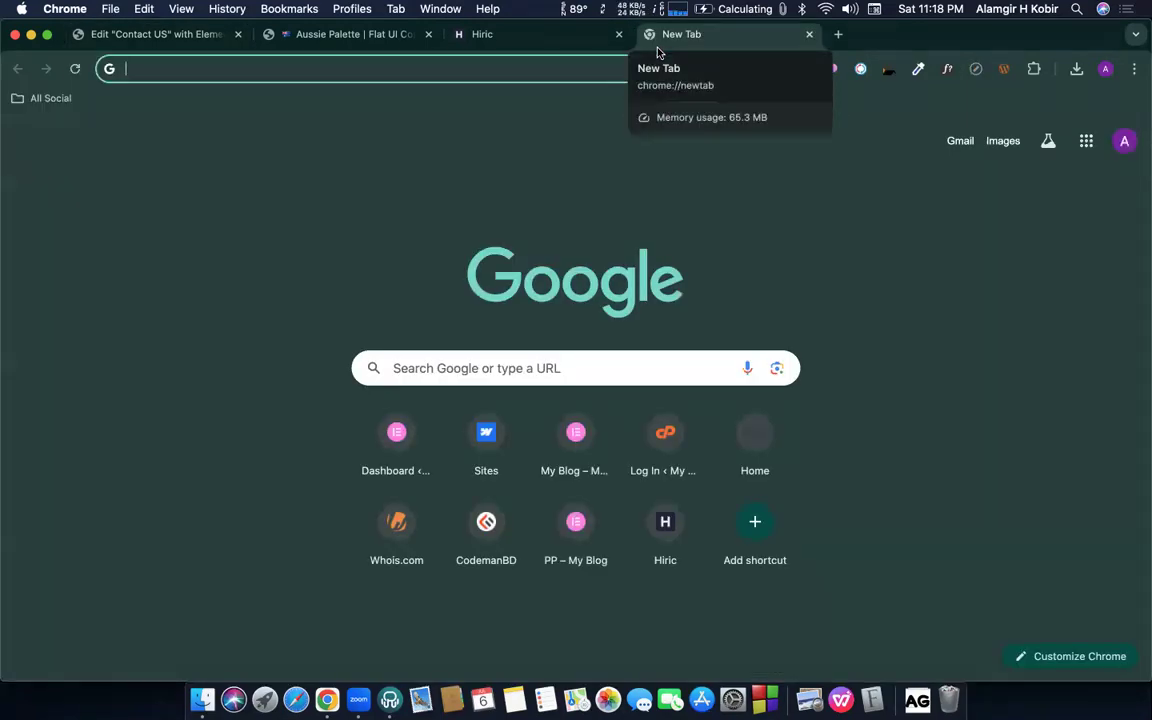
- Search Google for 'undraw' and open the unDraw illustrations gallery
{"action": "type", "text": "undrow"}
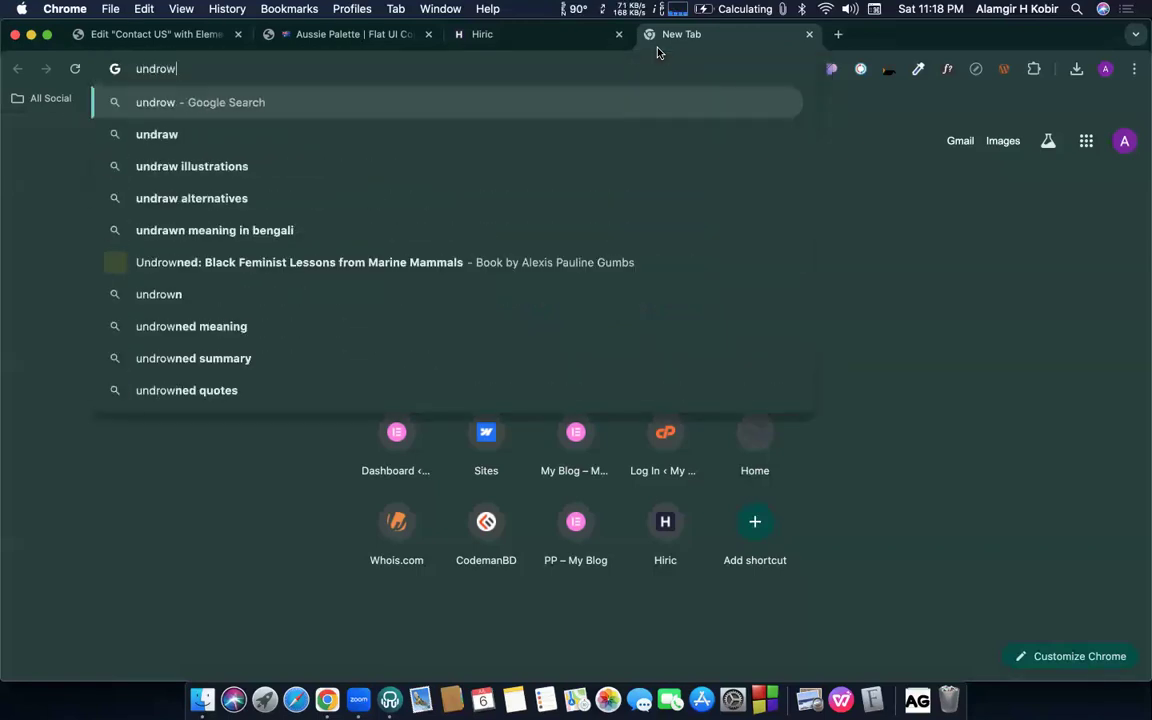
{"action": "key", "text": "BackSpace"}
{"action": "key", "text": "BackSpace"}
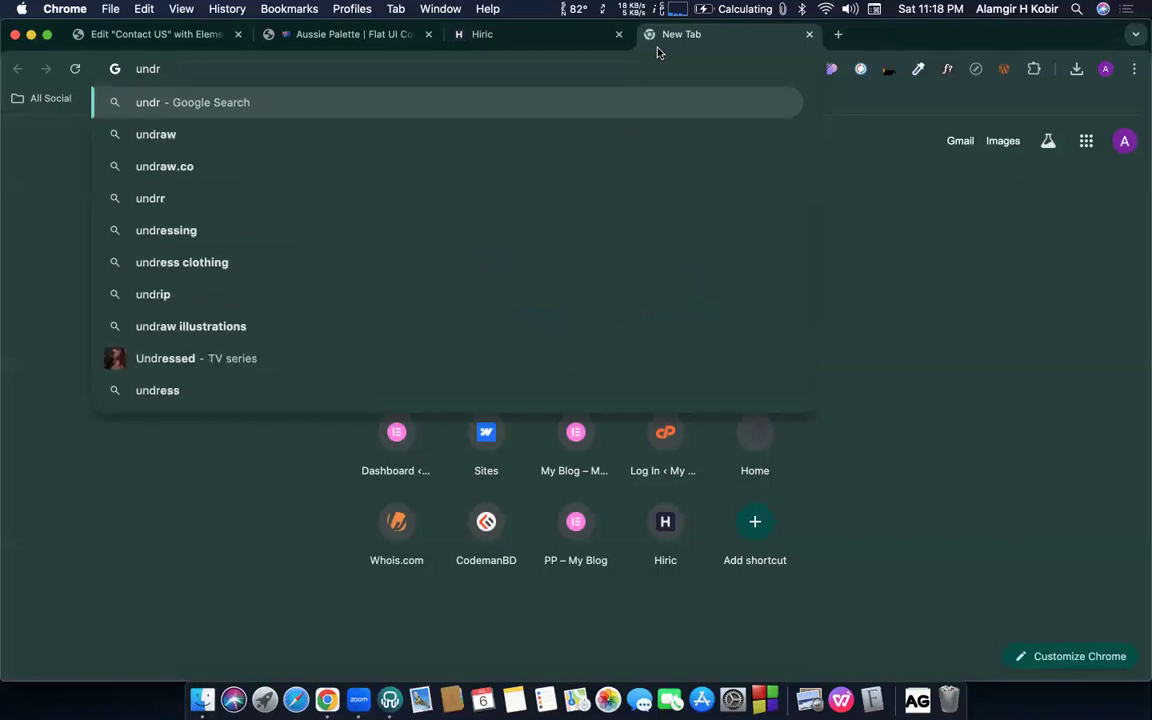
{"action": "type", "text": "aw"}
{"action": "key", "text": "Return"}
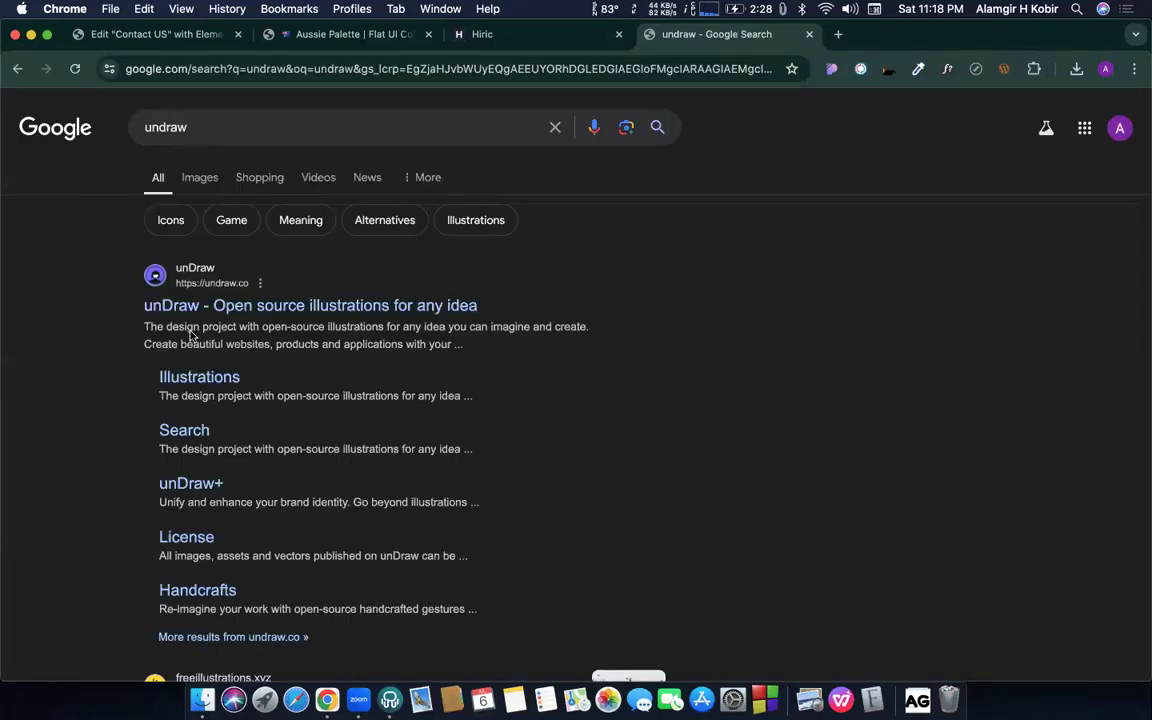
{"action": "left_click", "coordinate": [305, 305]}
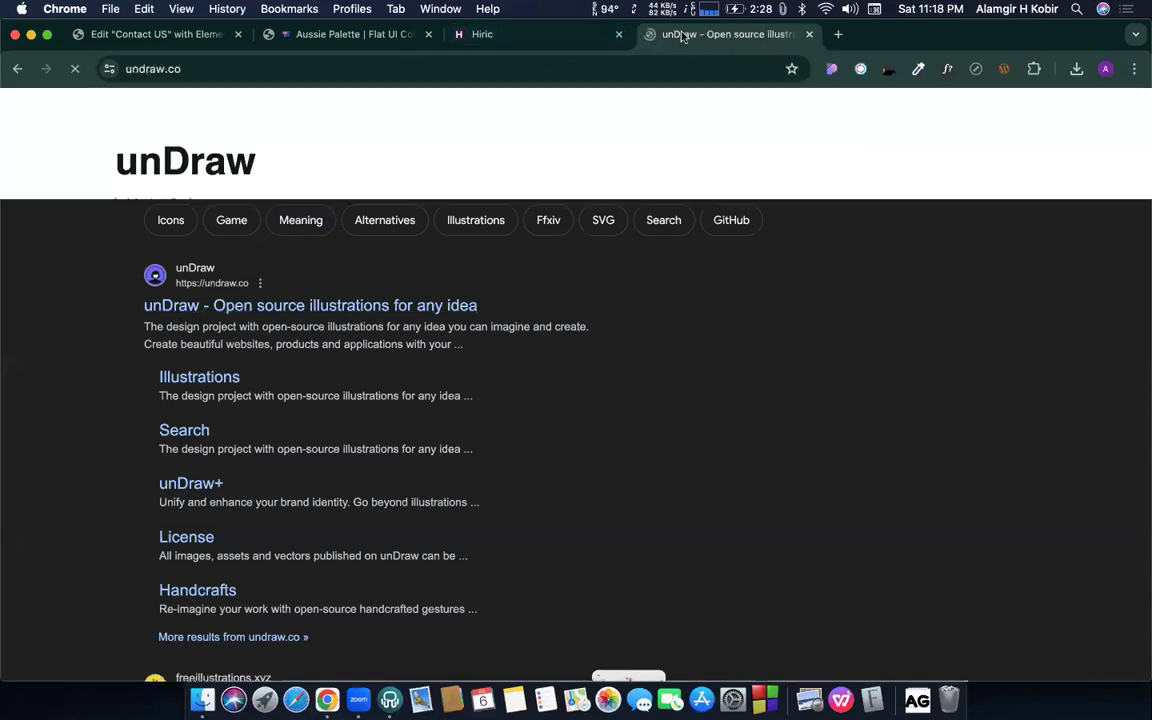
{"action": "left_click", "coordinate": [760, 347]}
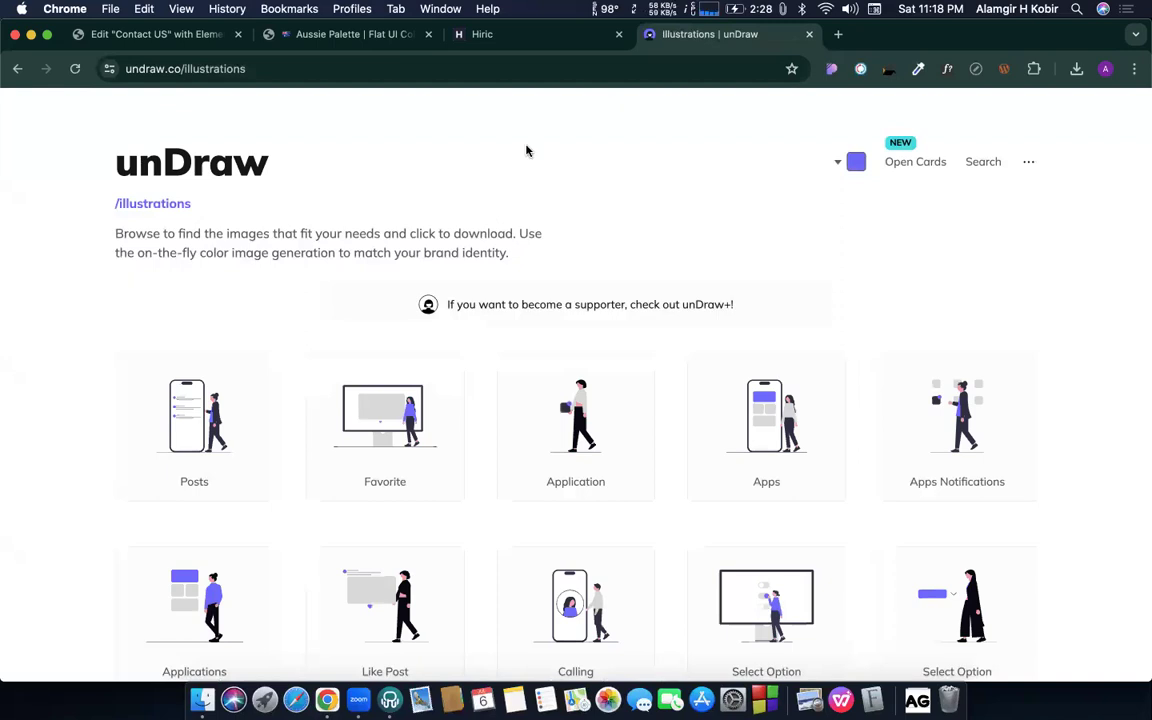
- Search unDraw for 'contact' and download the Profile data illustration as SVG
{"action": "left_click", "coordinate": [975, 164]}
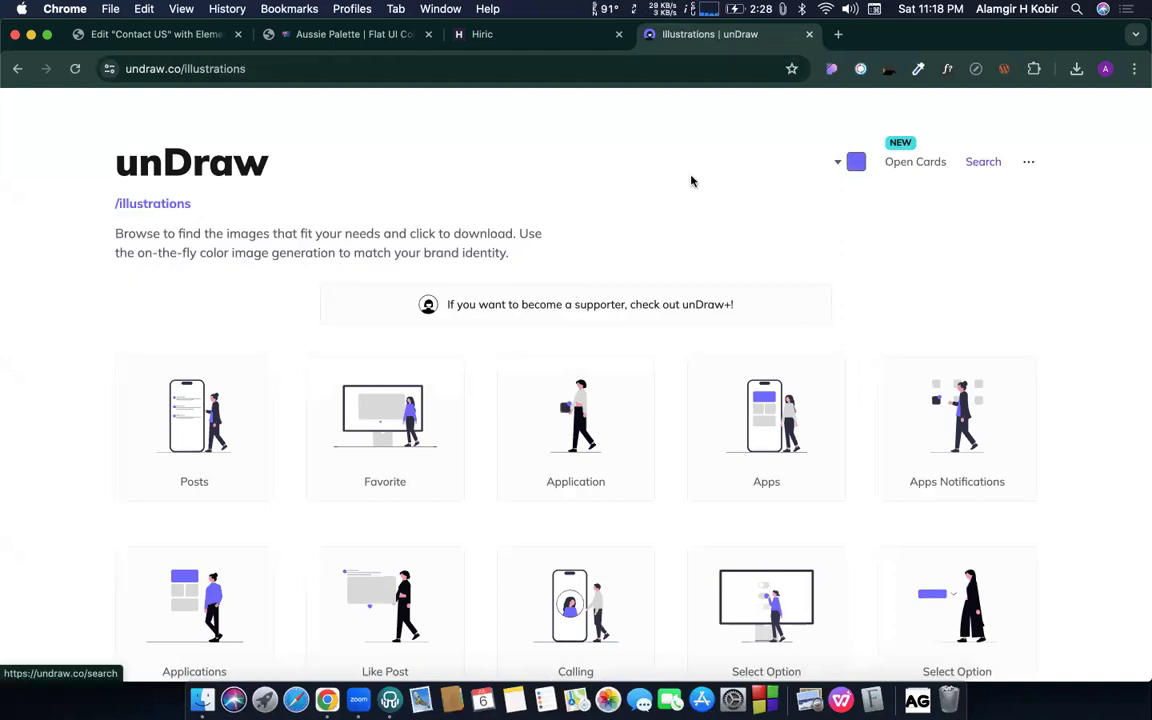
{"action": "left_click", "coordinate": [499, 308]}
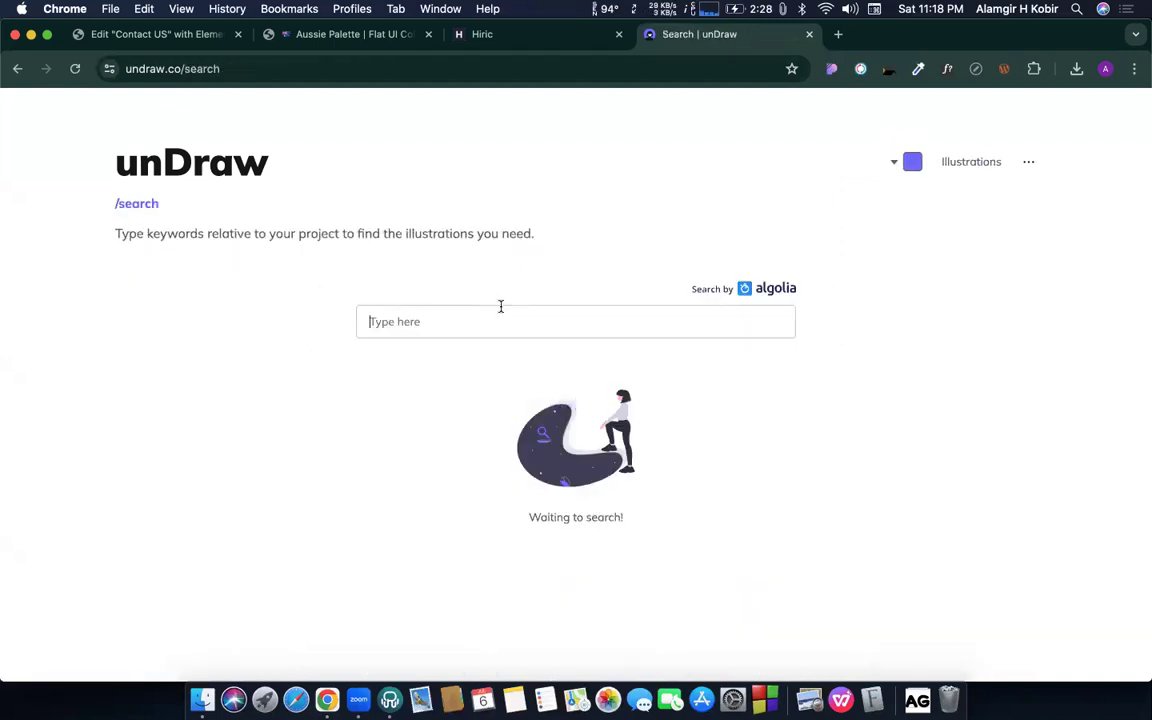
{"action": "type", "text": "contact"}
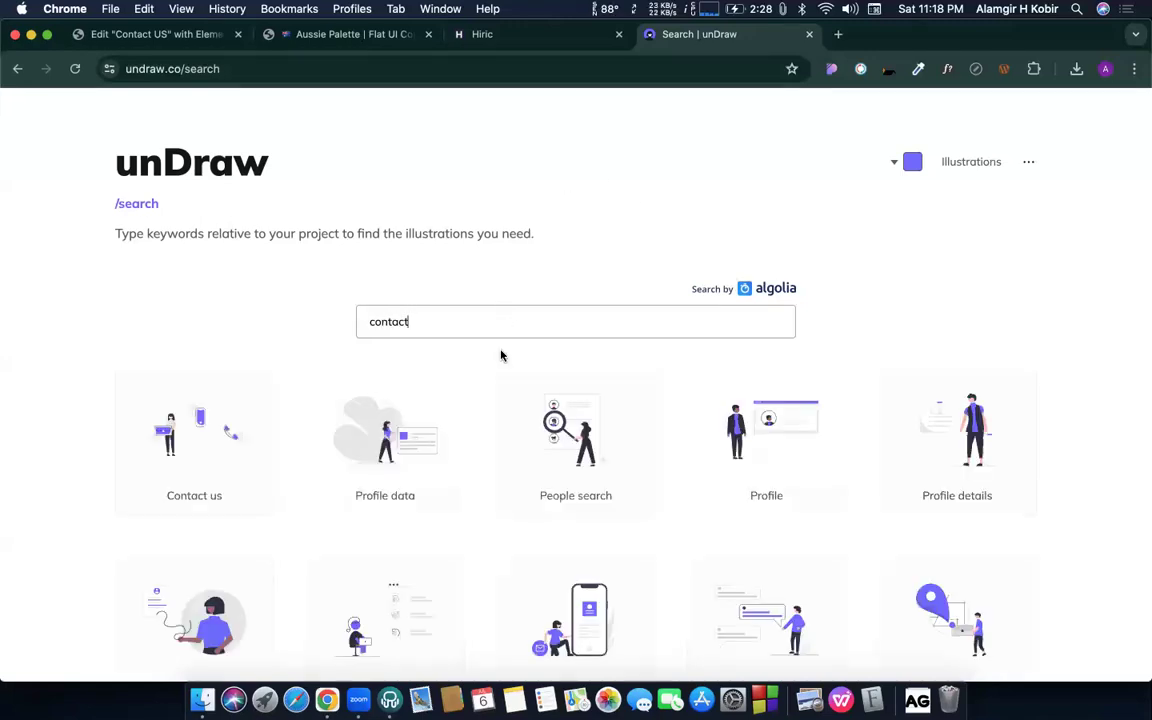
{"action": "left_click", "coordinate": [207, 68]}
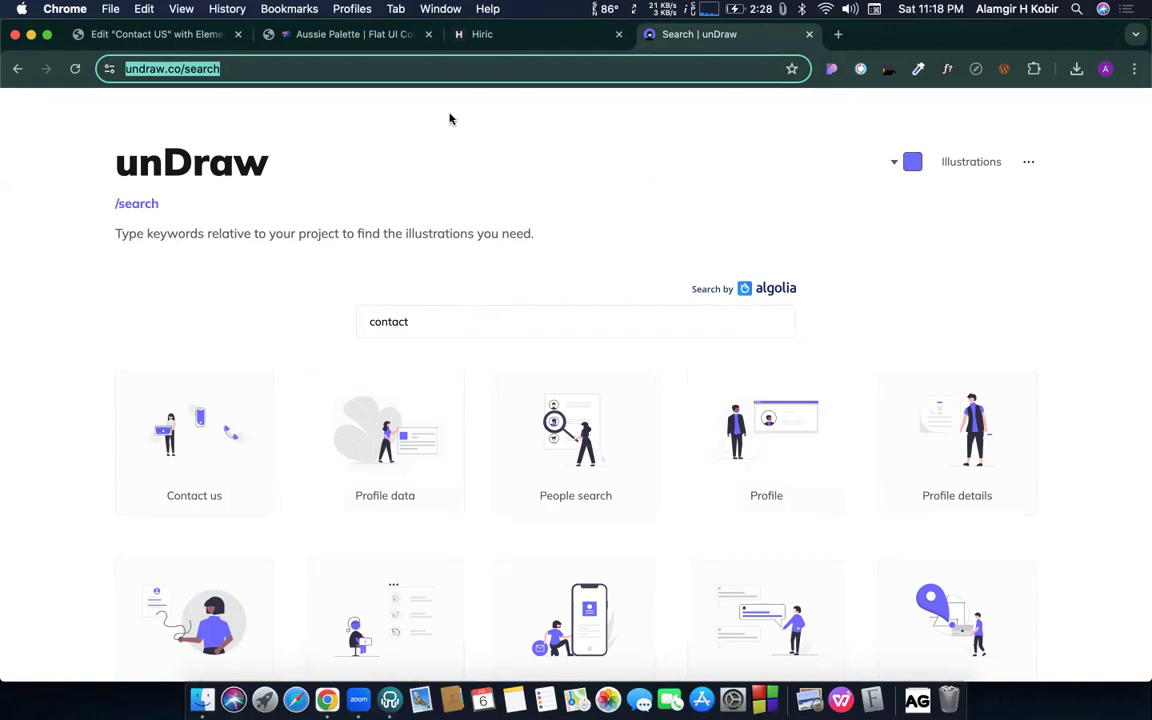
{"action": "scroll", "coordinate": [270, 327], "scroll_direction": "down", "scroll_amount": 2}
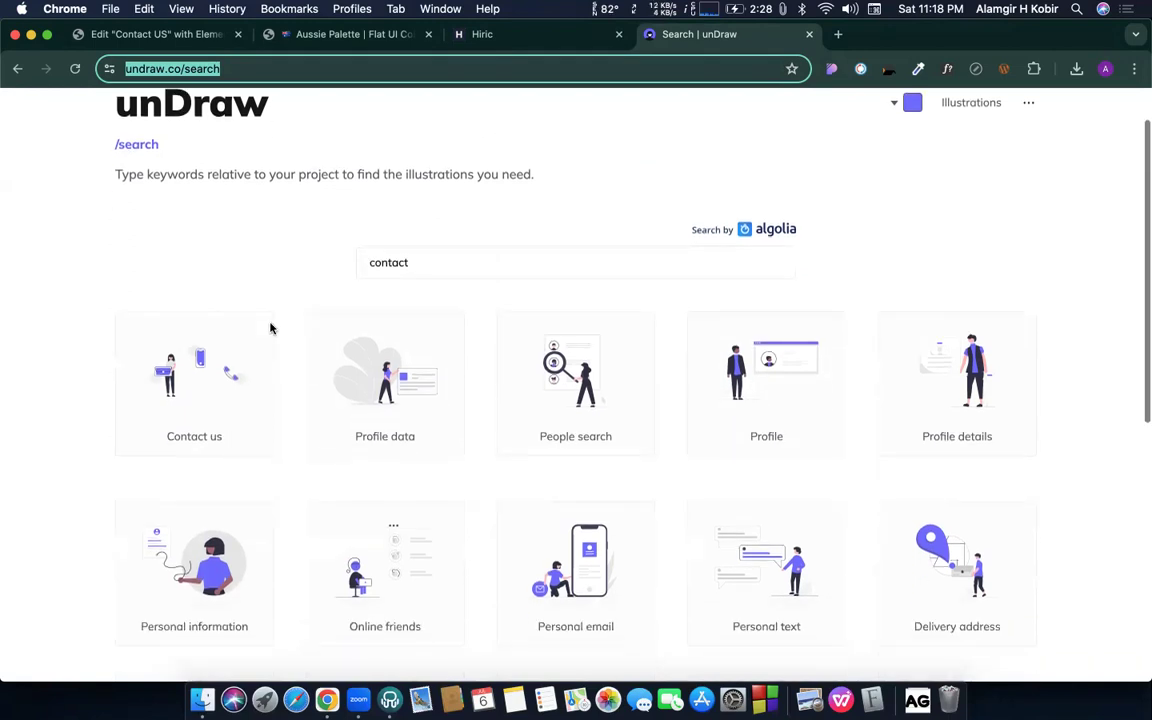
{"action": "left_click", "coordinate": [392, 424]}
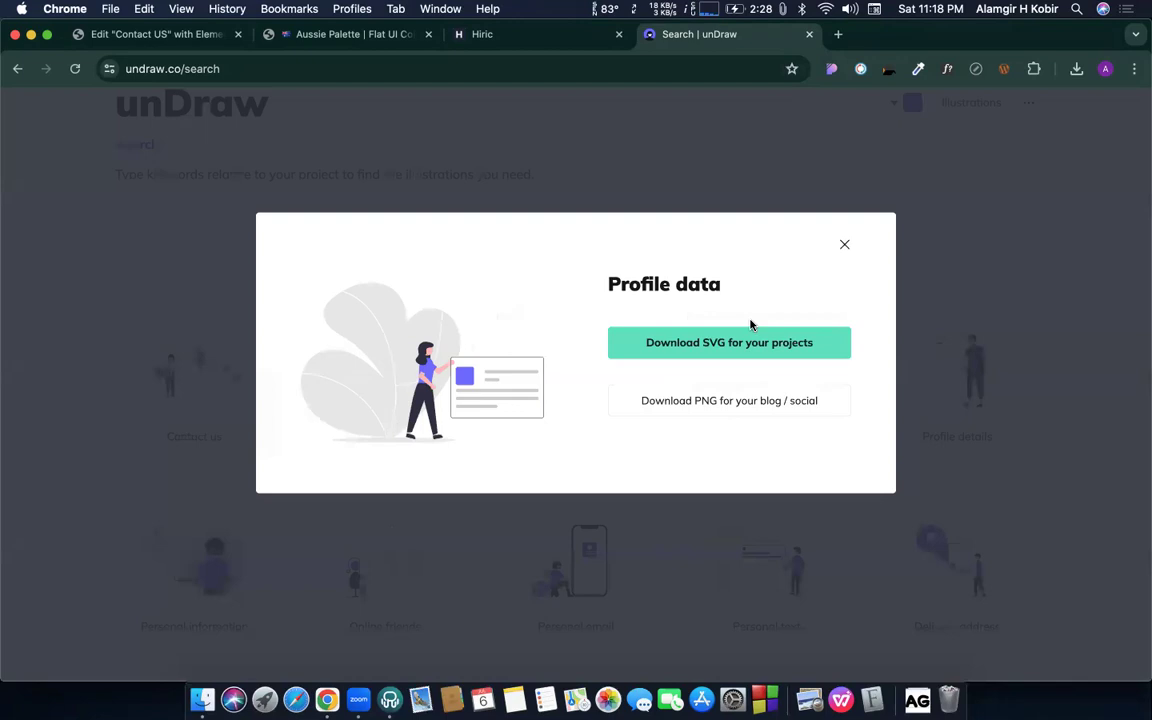
{"action": "left_click", "coordinate": [728, 342]}
{"action": "left_click", "coordinate": [340, 34]}
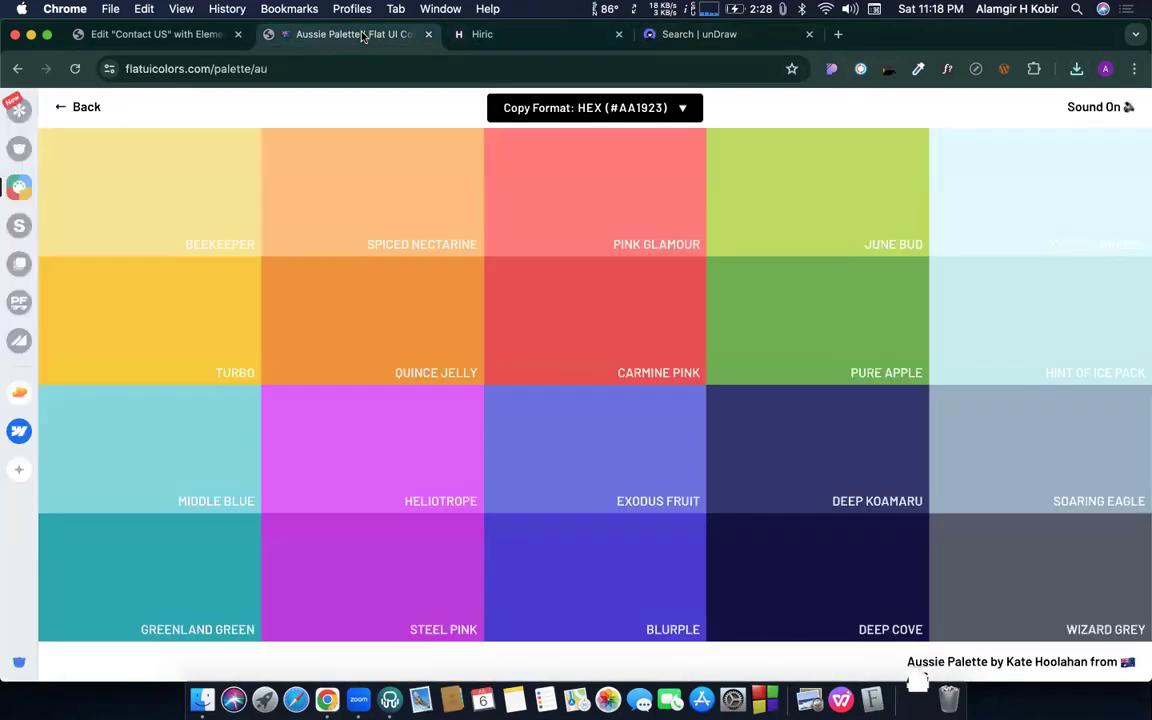
- Open the Image widget's media picker, then shift unDraw's illustration colour from green to orange
{"action": "left_click", "coordinate": [149, 35]}
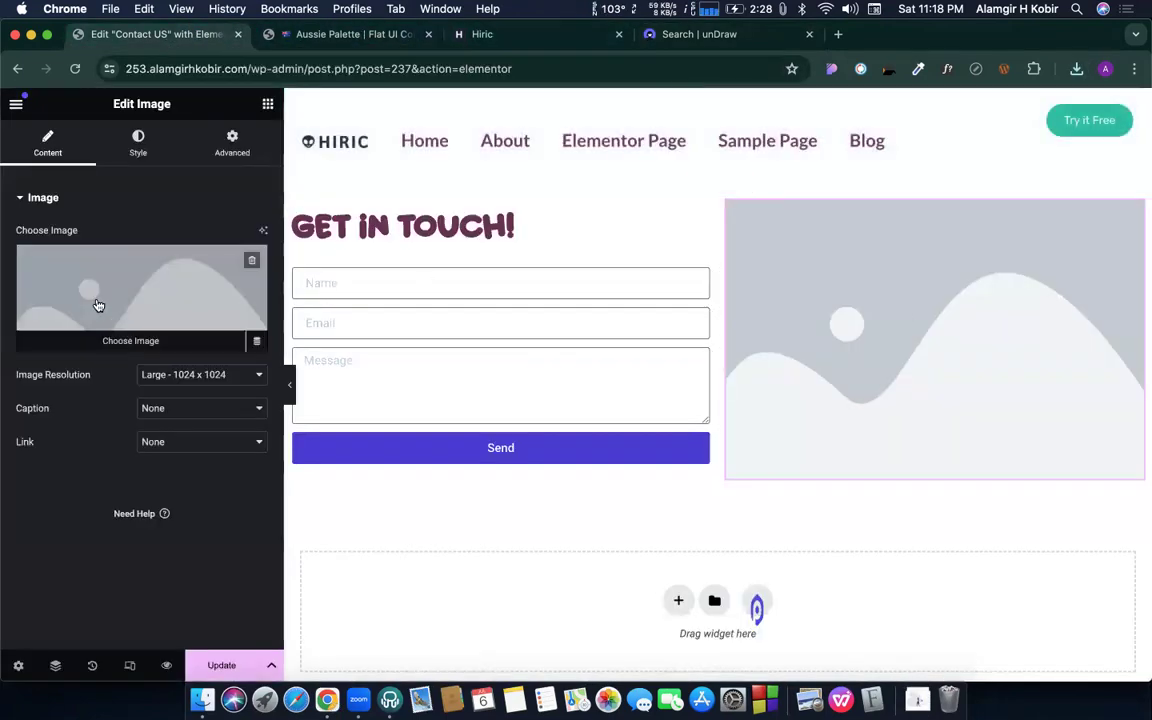
{"action": "left_click", "coordinate": [90, 290]}
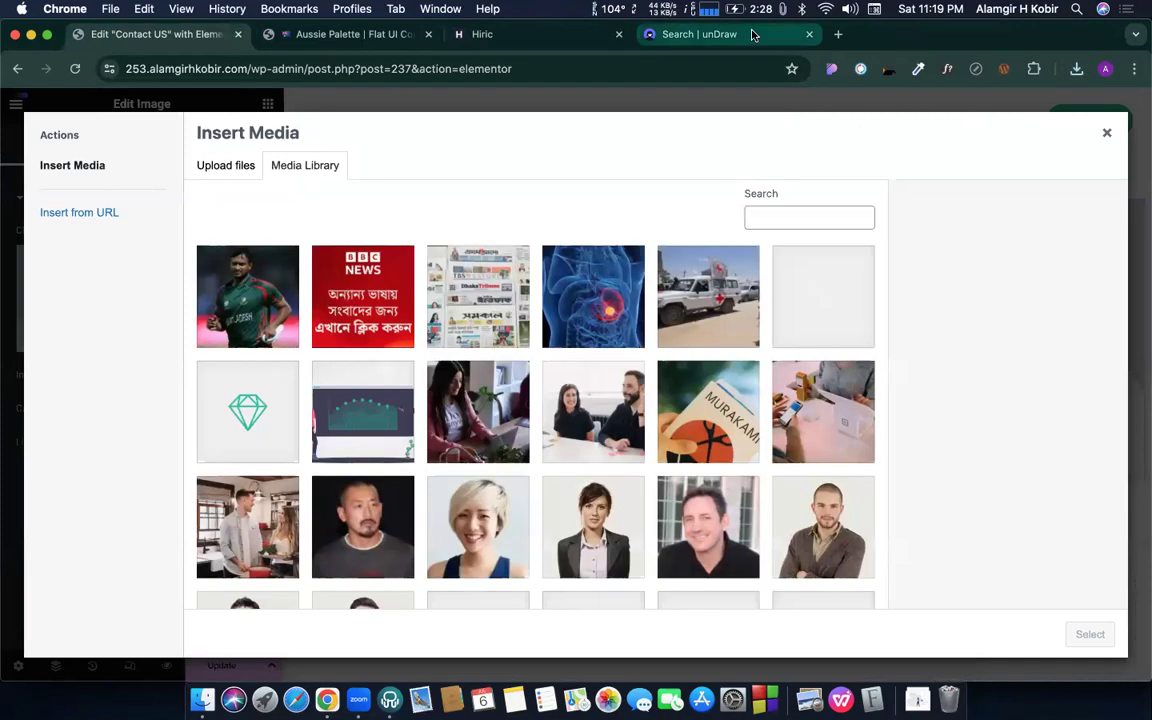
{"action": "left_click", "coordinate": [795, 34]}
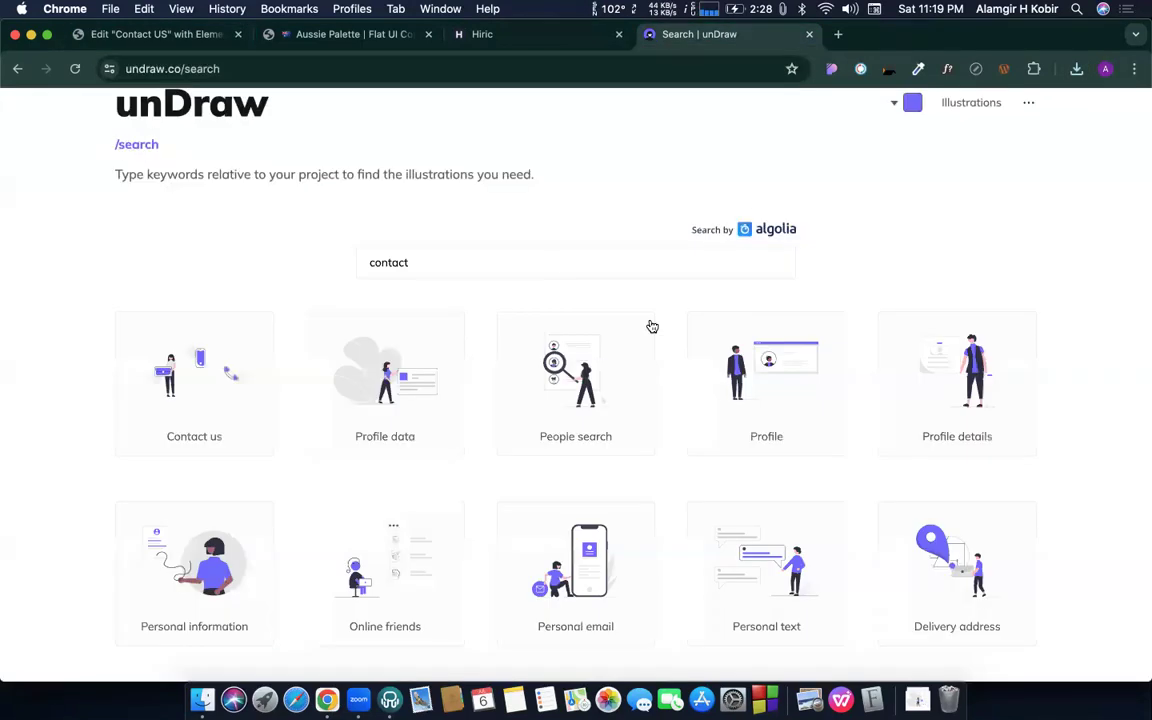
{"action": "left_click", "coordinate": [914, 103]}
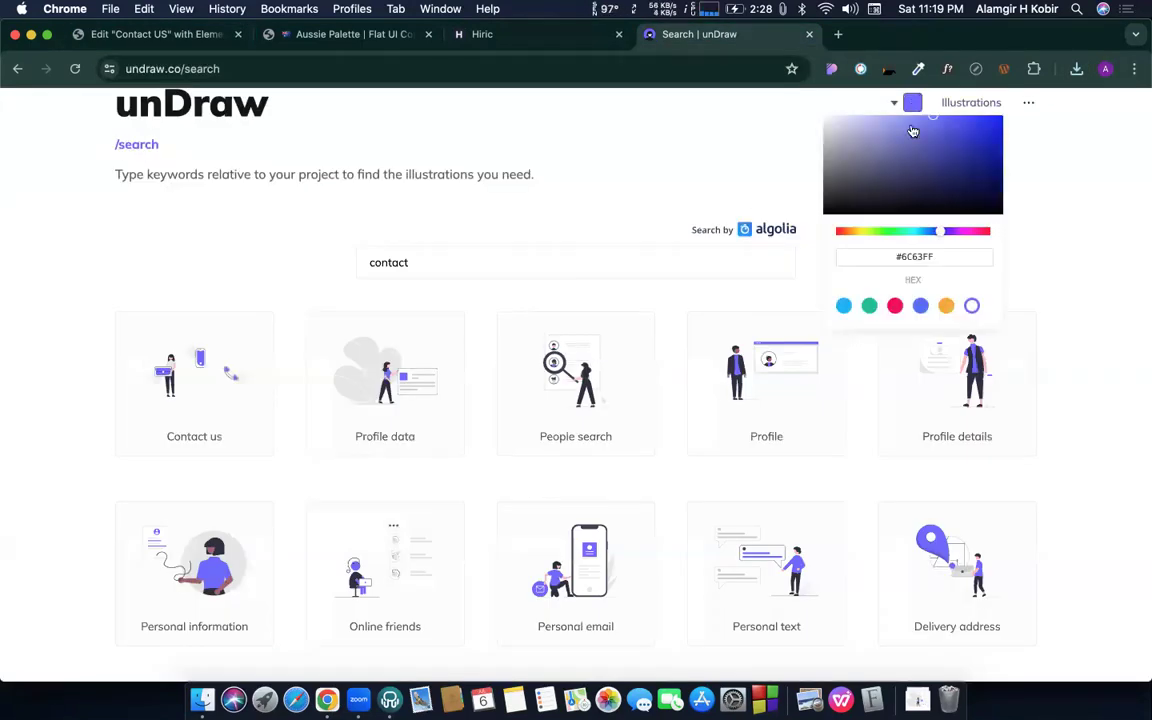
{"action": "left_click", "coordinate": [875, 231]}
{"action": "left_click_drag", "start_coordinate": [848, 237], "coordinate": [939, 239]}
- Upload the downloaded Profile data SVG to the Media Library, insert it, and update the page
{"action": "left_click", "coordinate": [150, 34]}
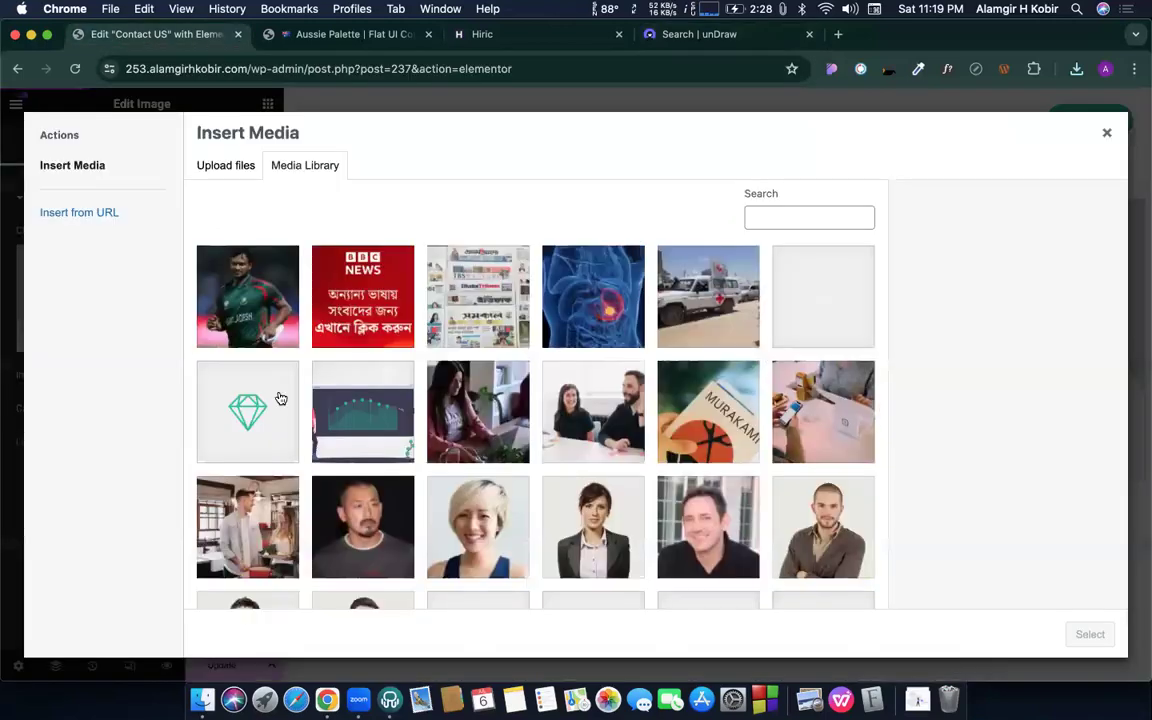
{"action": "left_click", "coordinate": [1076, 68]}
{"action": "left_click_drag", "start_coordinate": [960, 138], "coordinate": [715, 334]}
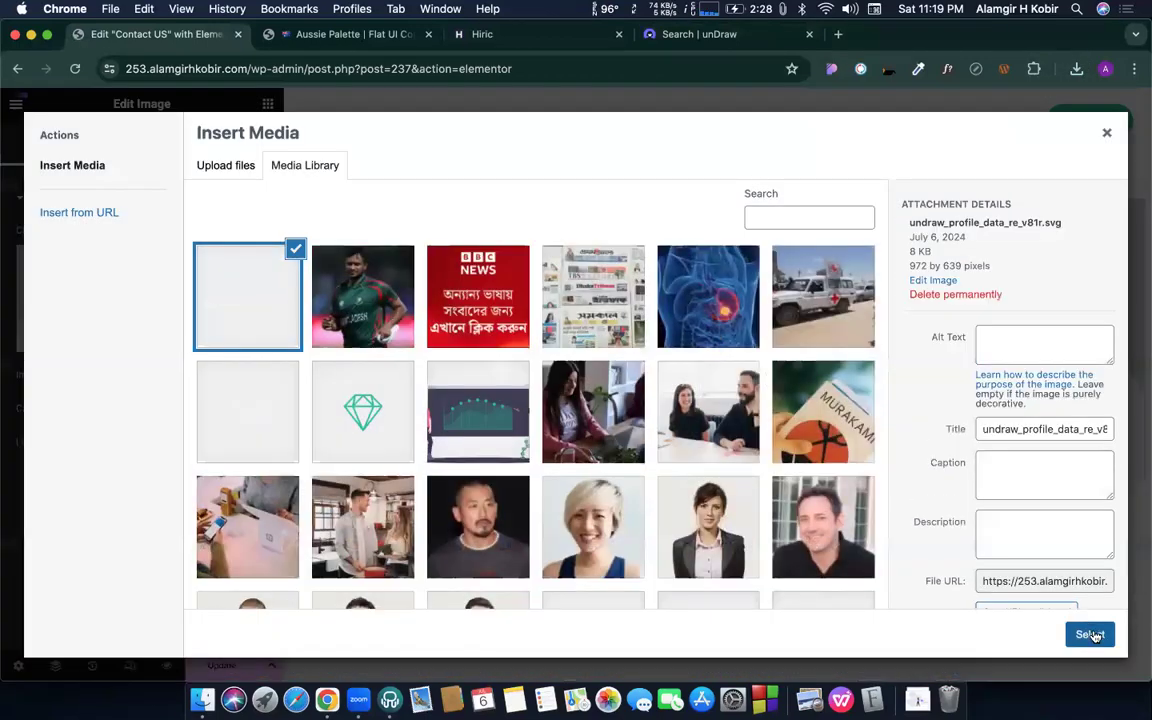
{"action": "left_click", "coordinate": [1090, 635]}
{"action": "left_click", "coordinate": [224, 664]}
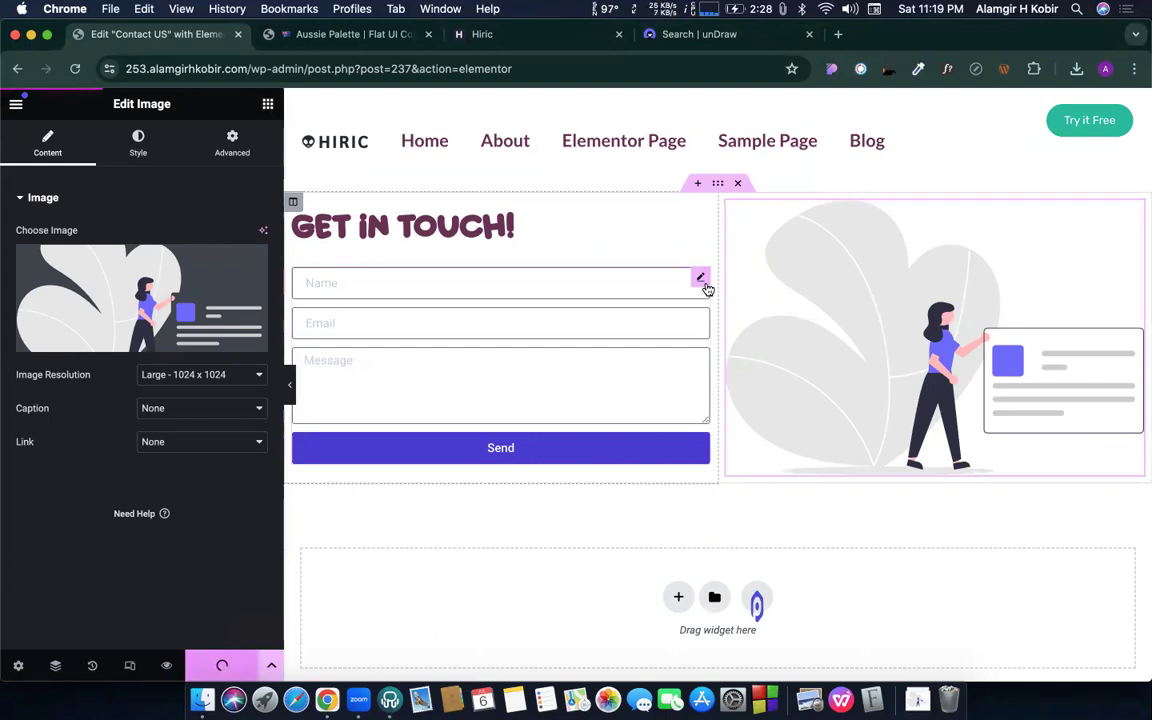
- Select the contact form and scroll through its settings
{"action": "left_click", "coordinate": [704, 284]}
{"action": "scroll", "coordinate": [53, 458], "scroll_direction": "down", "scroll_amount": 1}
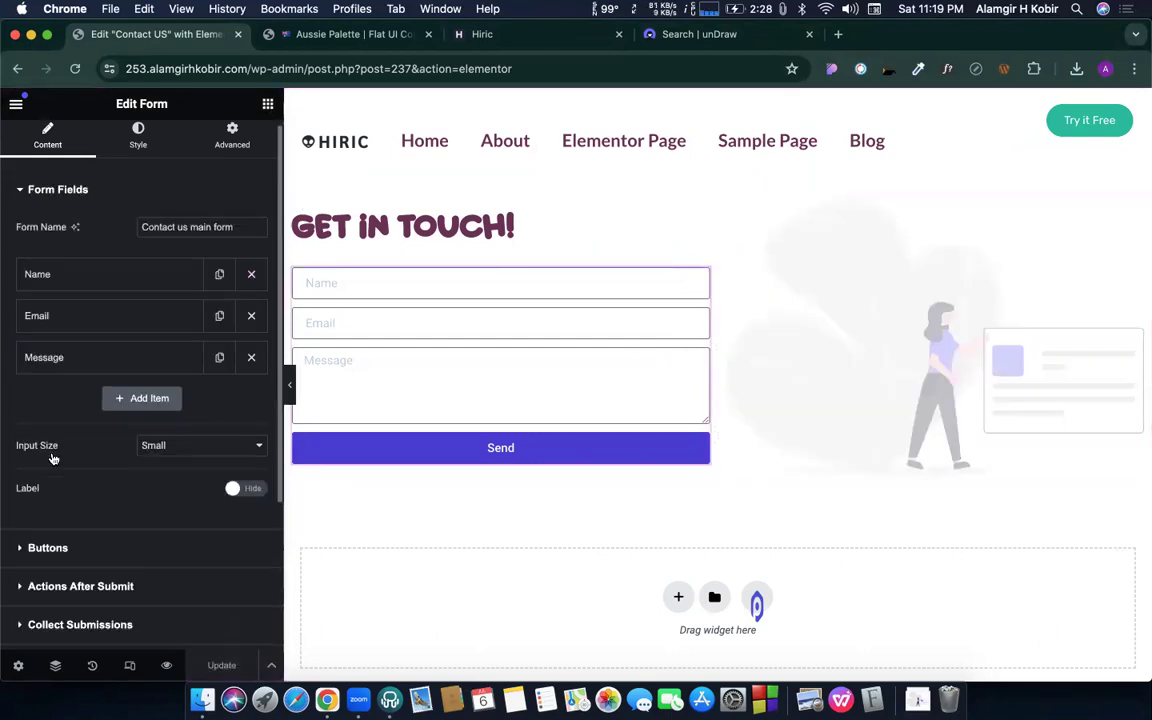
{"action": "scroll", "coordinate": [45, 310], "scroll_direction": "down", "scroll_amount": 5}
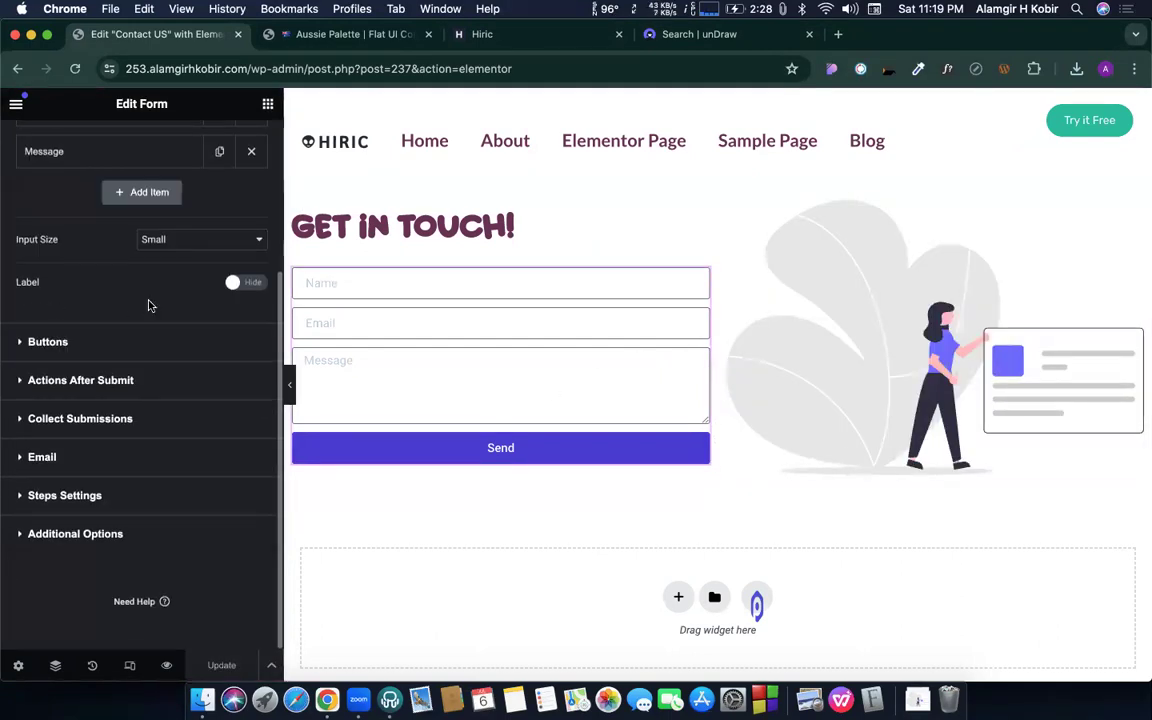
{"action": "scroll", "coordinate": [148, 305], "scroll_direction": "up", "scroll_amount": 5}
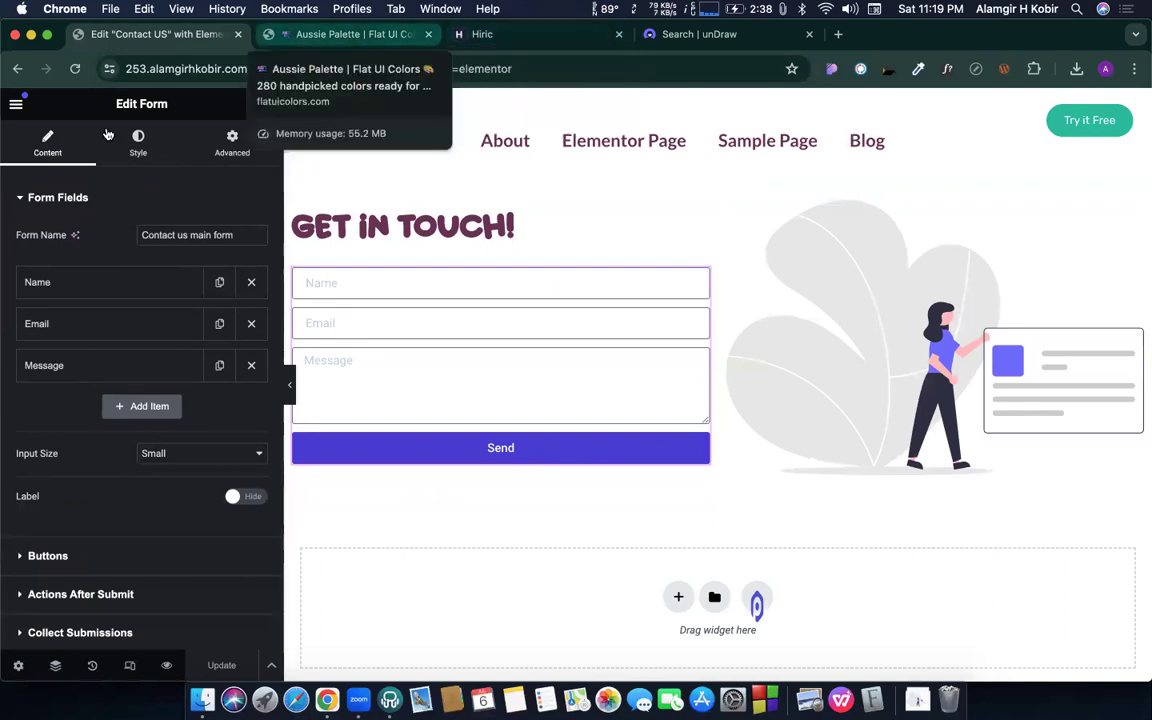
- View the live page, confirm Elementor Submissions is empty, then preview the page from the editor
{"action": "left_click", "coordinate": [16, 103]}
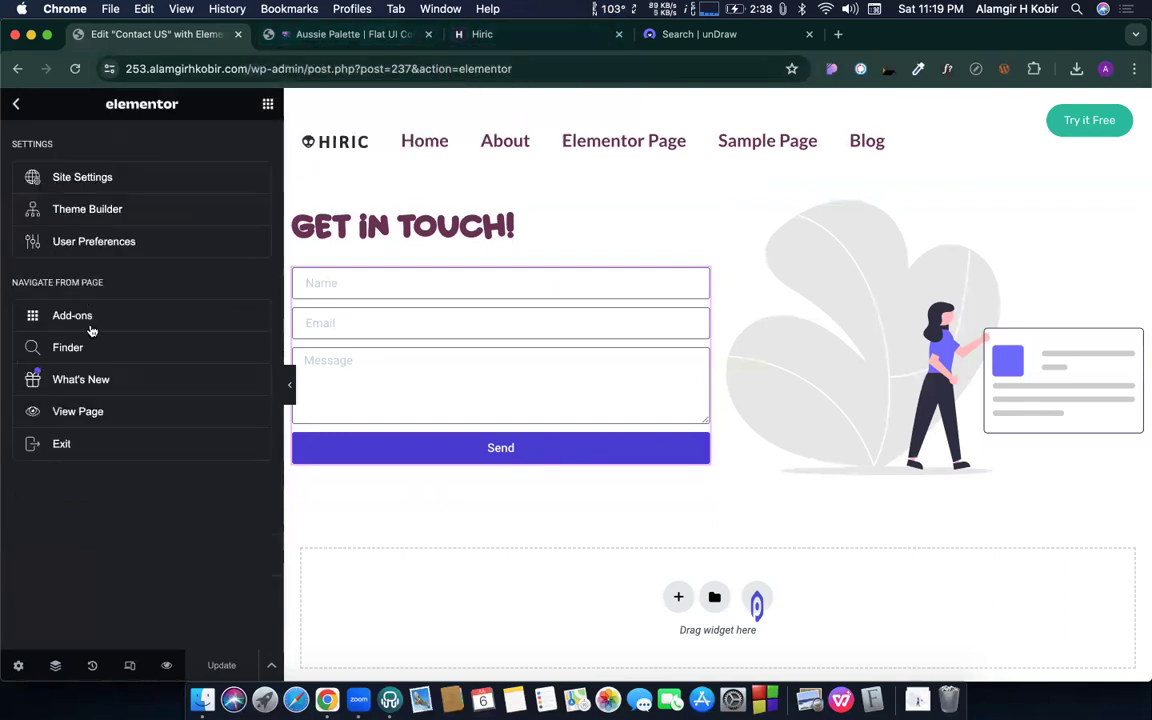
{"action": "left_click", "coordinate": [87, 418]}
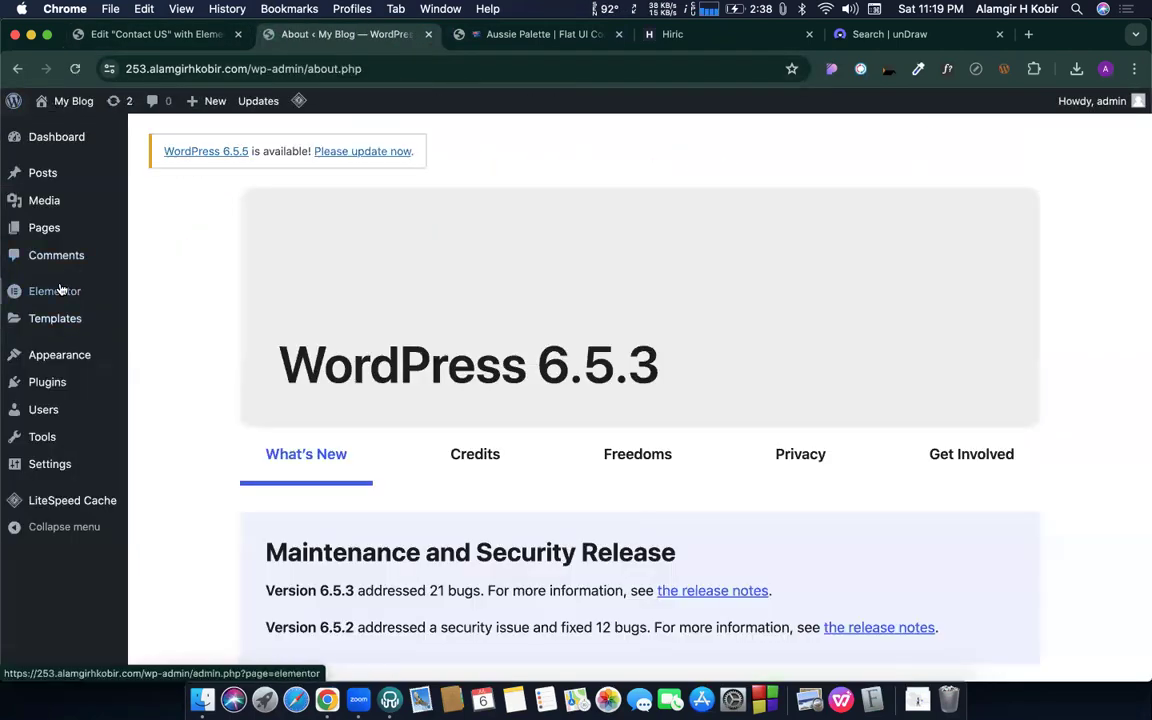
{"action": "mouse_move", "coordinate": [75, 290]}
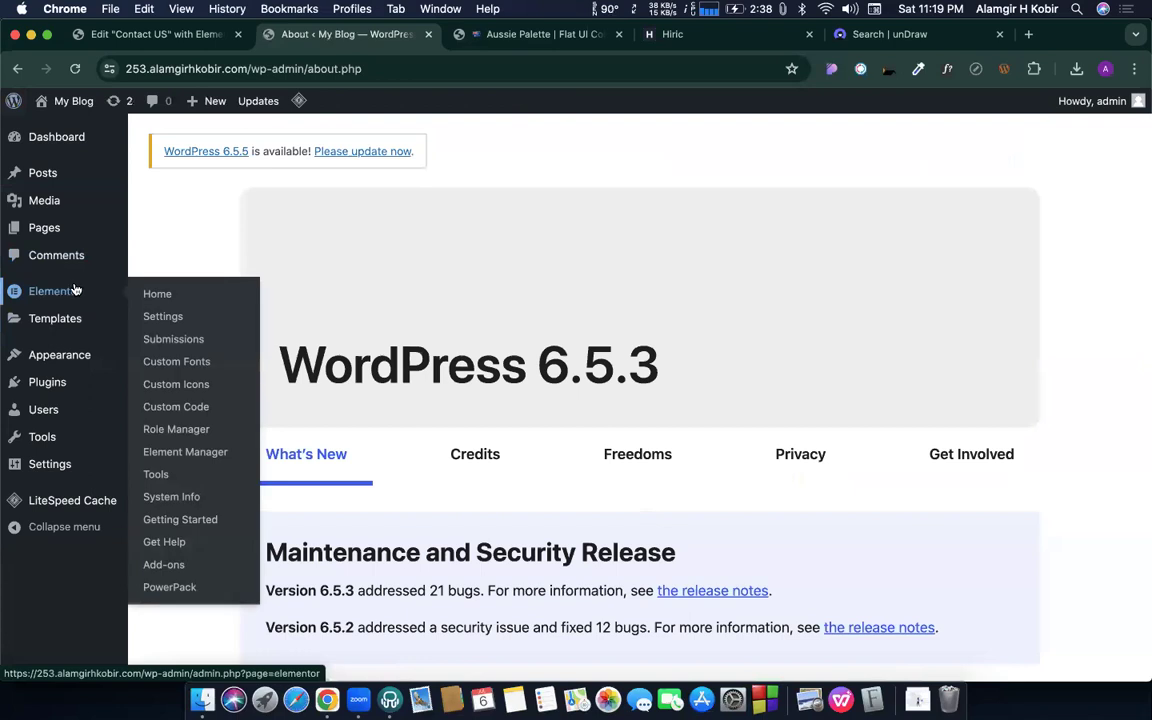
{"action": "left_click", "coordinate": [173, 340]}
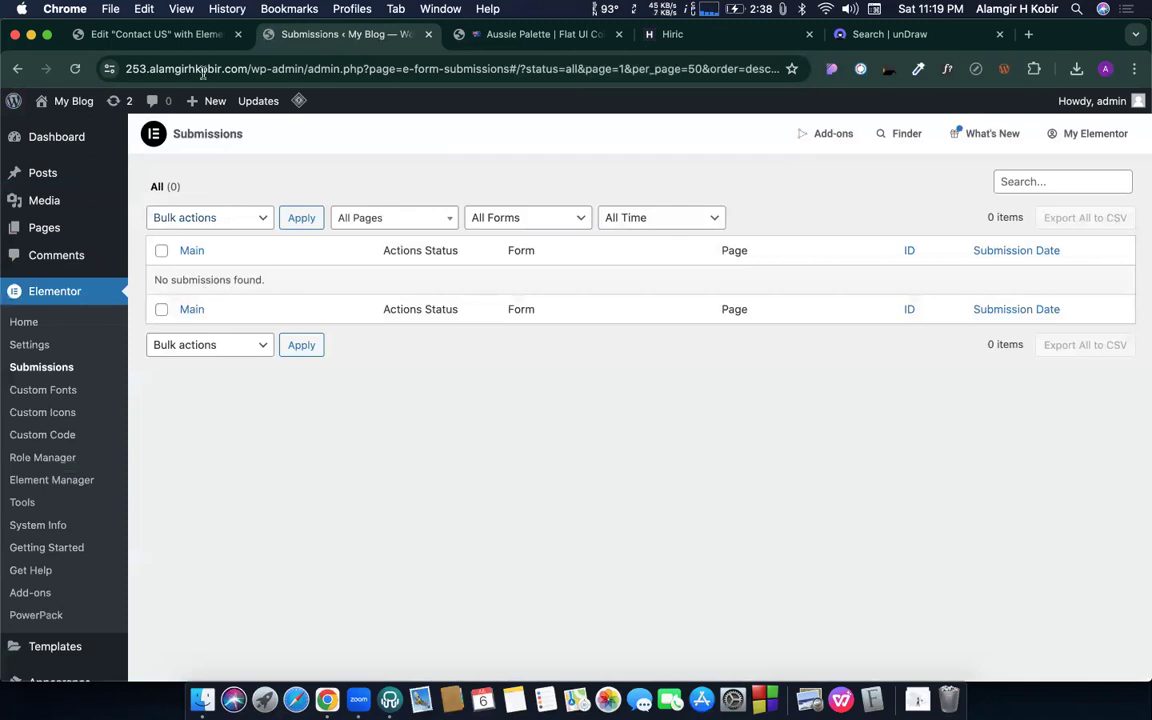
{"action": "left_click", "coordinate": [145, 35]}
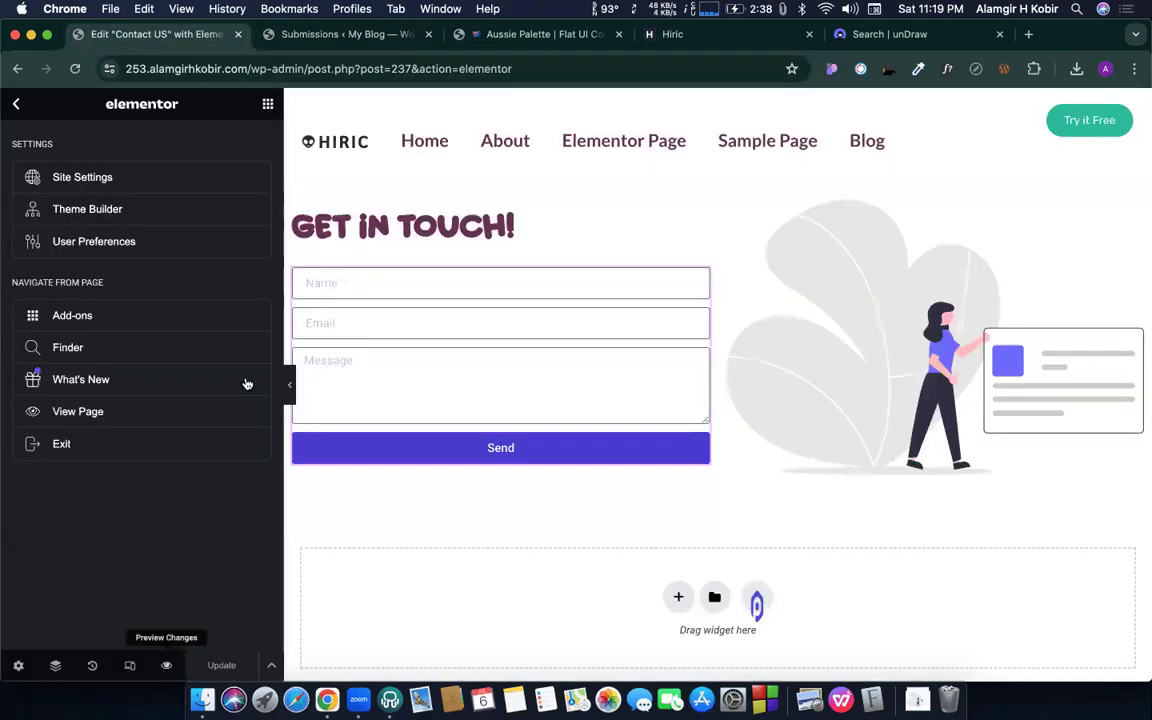
{"action": "left_click", "coordinate": [150, 605]}
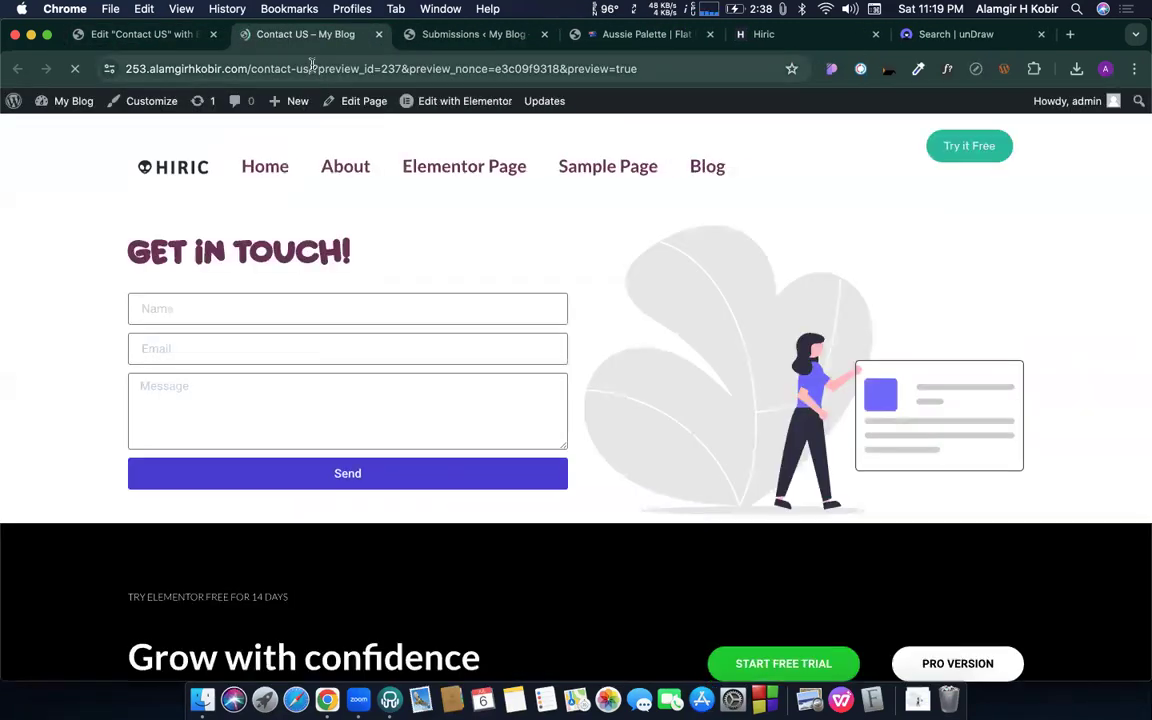
- Load the plain contact-us page and enter the sender's name and e-mail address
{"action": "left_click_drag", "start_coordinate": [311, 68], "coordinate": [640, 68]}
{"action": "key", "text": "BackSpace"}
{"action": "key", "text": "Return"}
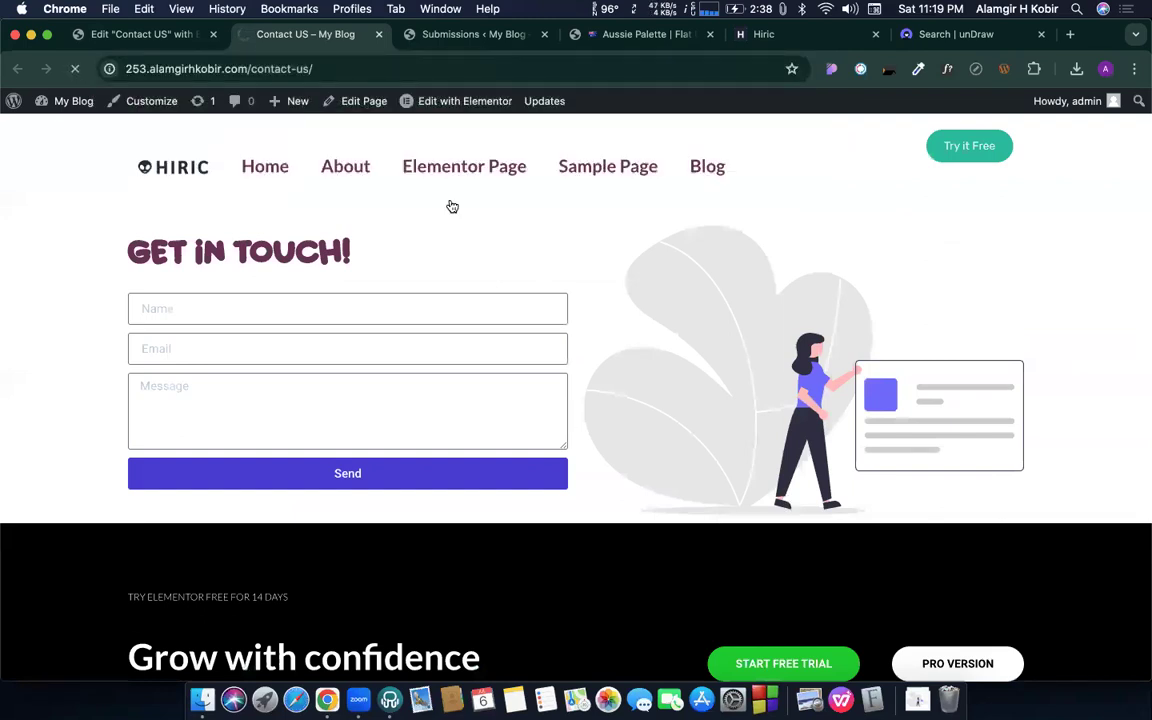
{"action": "left_click", "coordinate": [259, 308]}
{"action": "type", "text": "Alamgir H Kobi"}
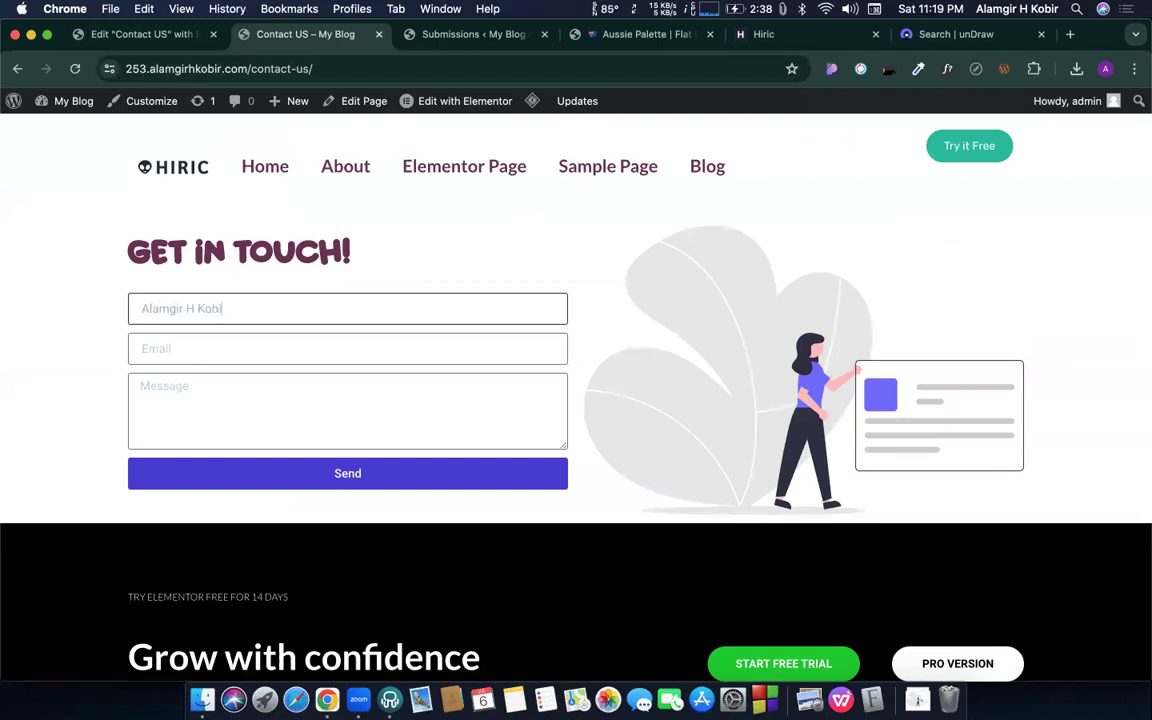
{"action": "type", "text": "r"}
{"action": "left_click", "coordinate": [193, 348]}
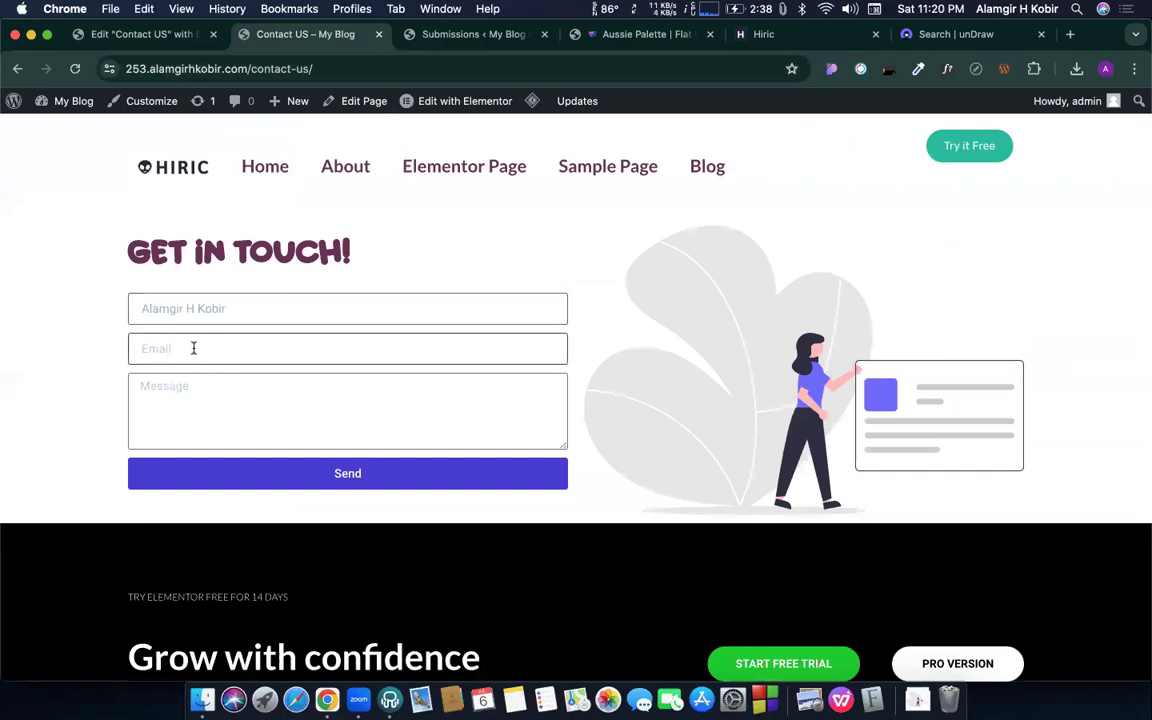
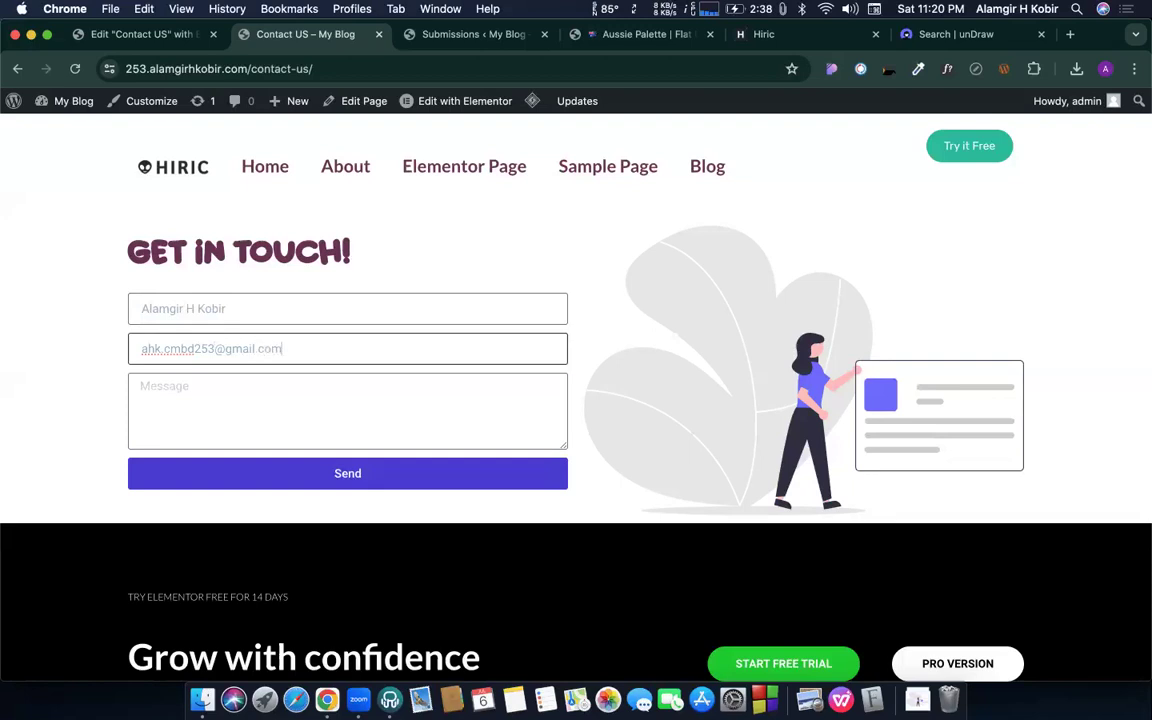
{"action": "key", "text": "super+a"}
- Write the message 'hi' and send the test submission
{"action": "left_click", "coordinate": [246, 397]}
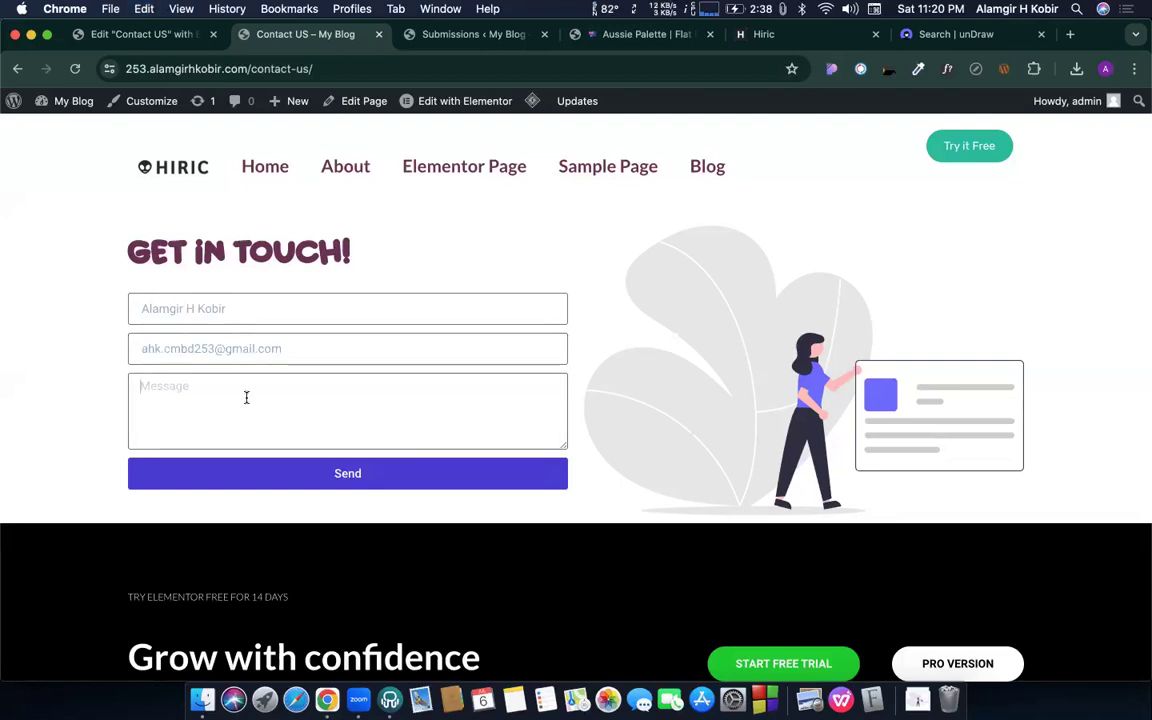
{"action": "type", "text": "hi,"}
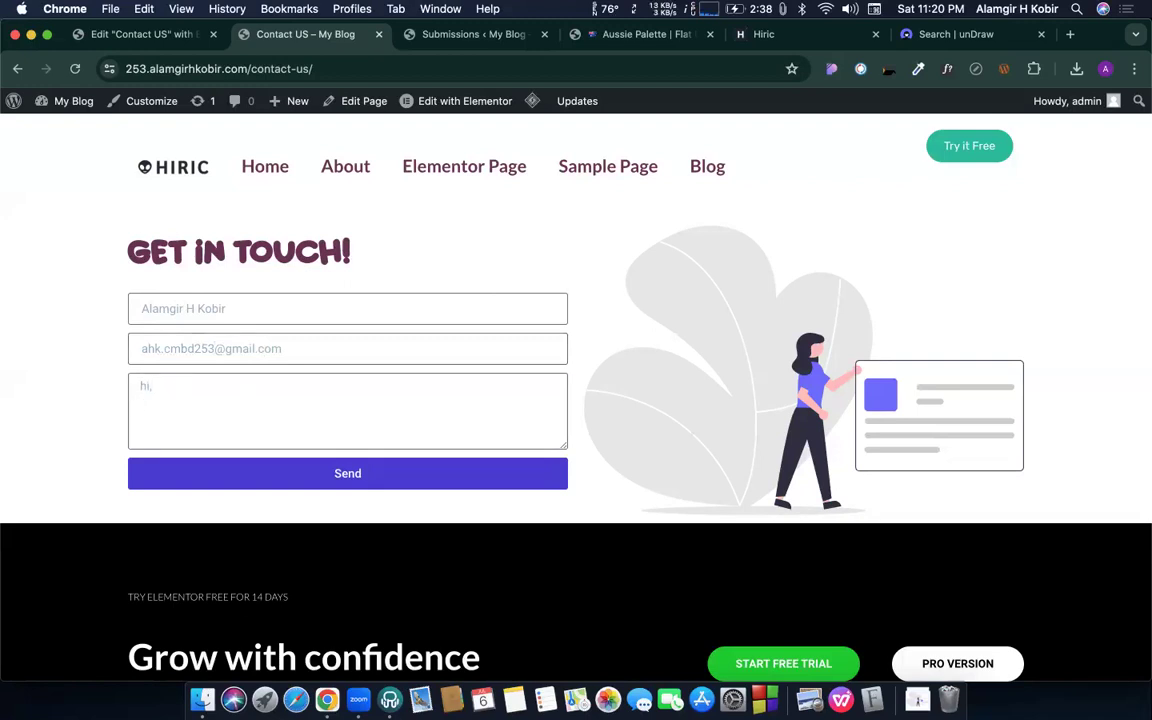
{"action": "left_click", "coordinate": [214, 348]}
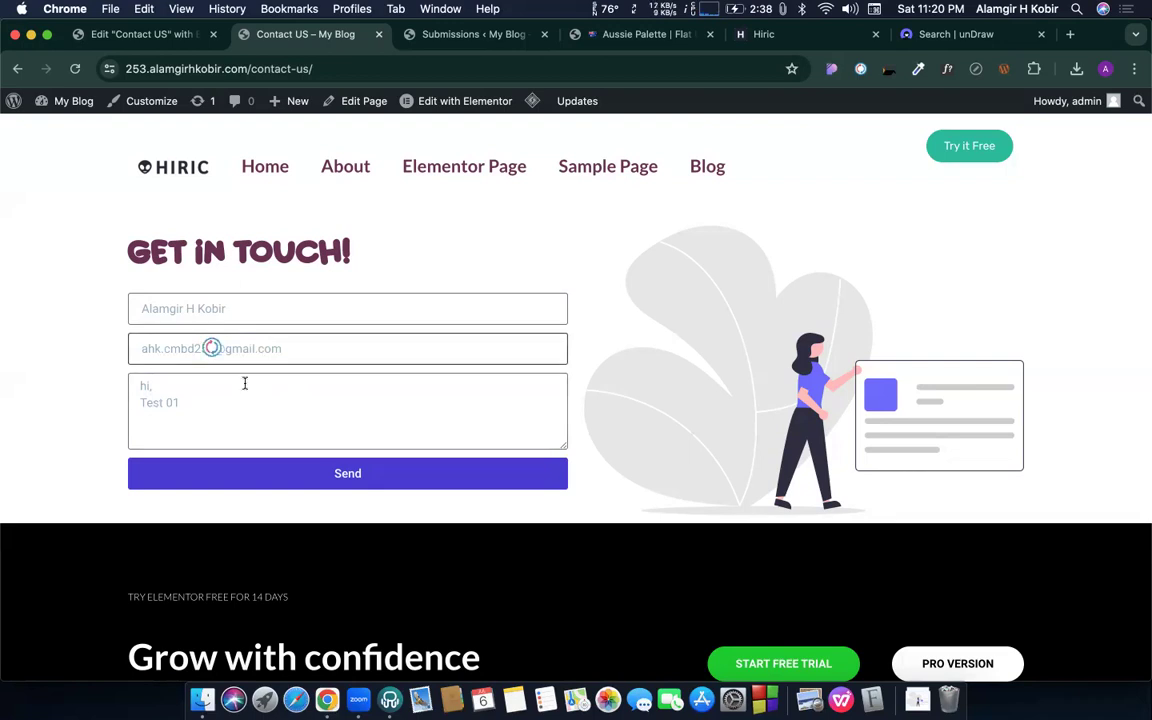
{"action": "left_click", "coordinate": [217, 398]}
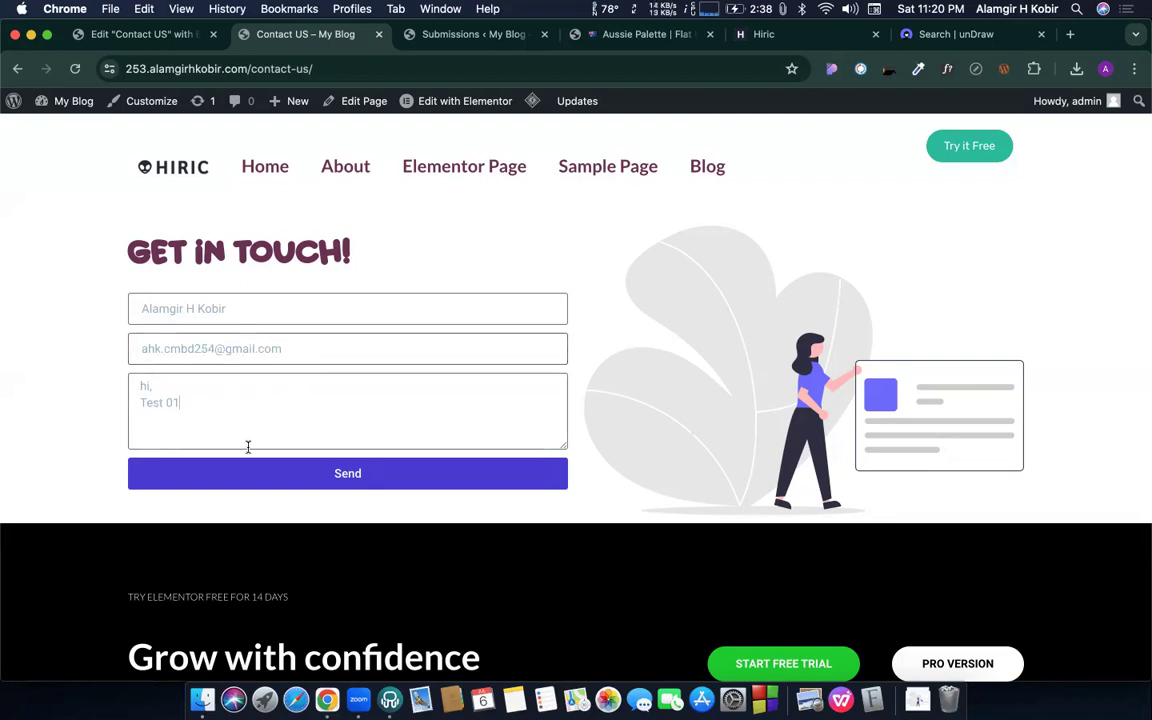
{"action": "left_click", "coordinate": [275, 481]}
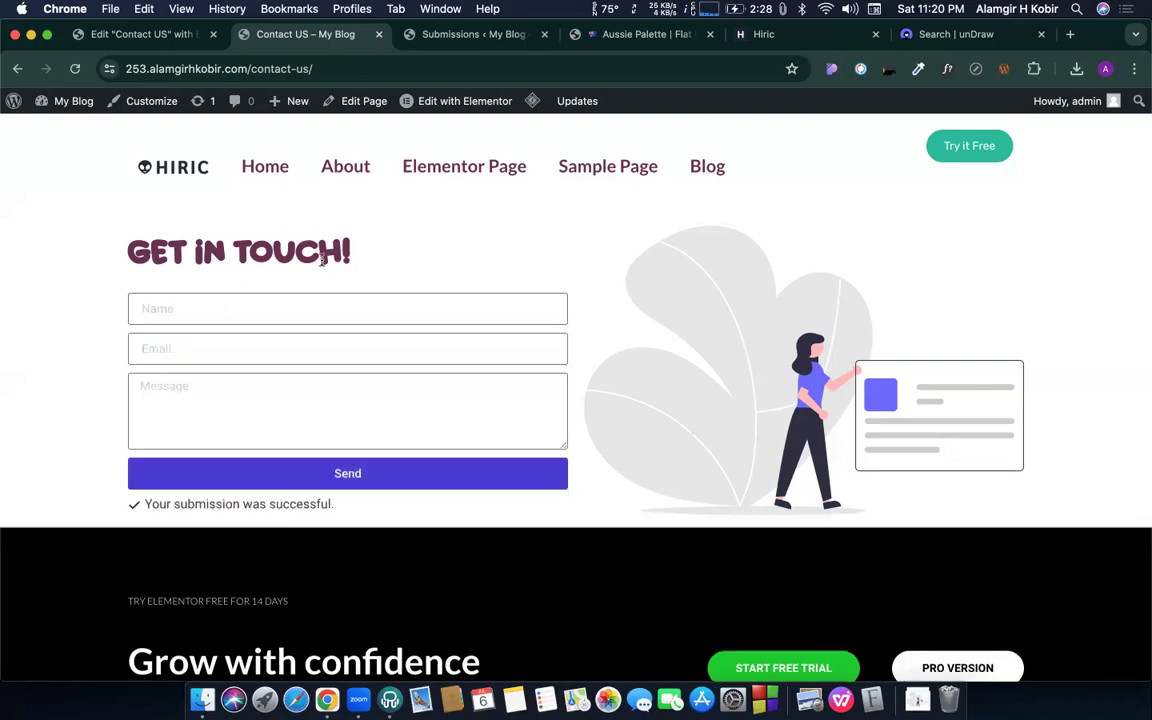
- Highlight the 'Your submission was successful.' confirmation notice
{"action": "triple_click", "coordinate": [170, 504]}
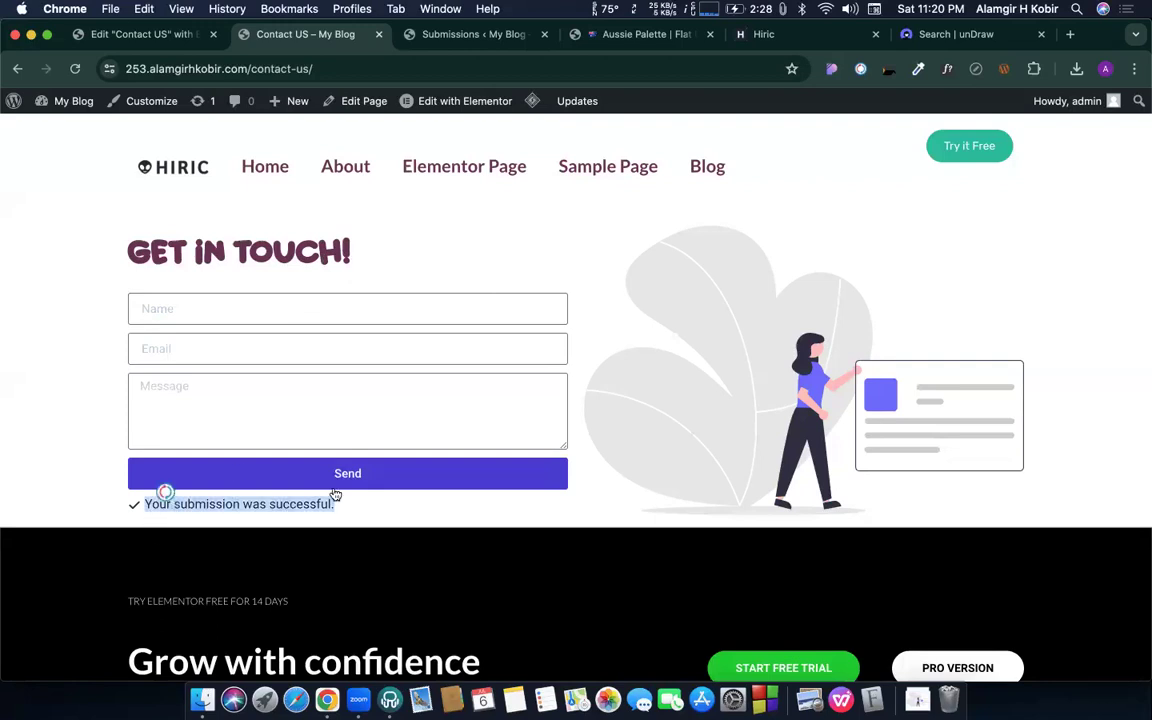
{"action": "left_click", "coordinate": [165, 492]}
{"action": "left_click", "coordinate": [246, 473]}
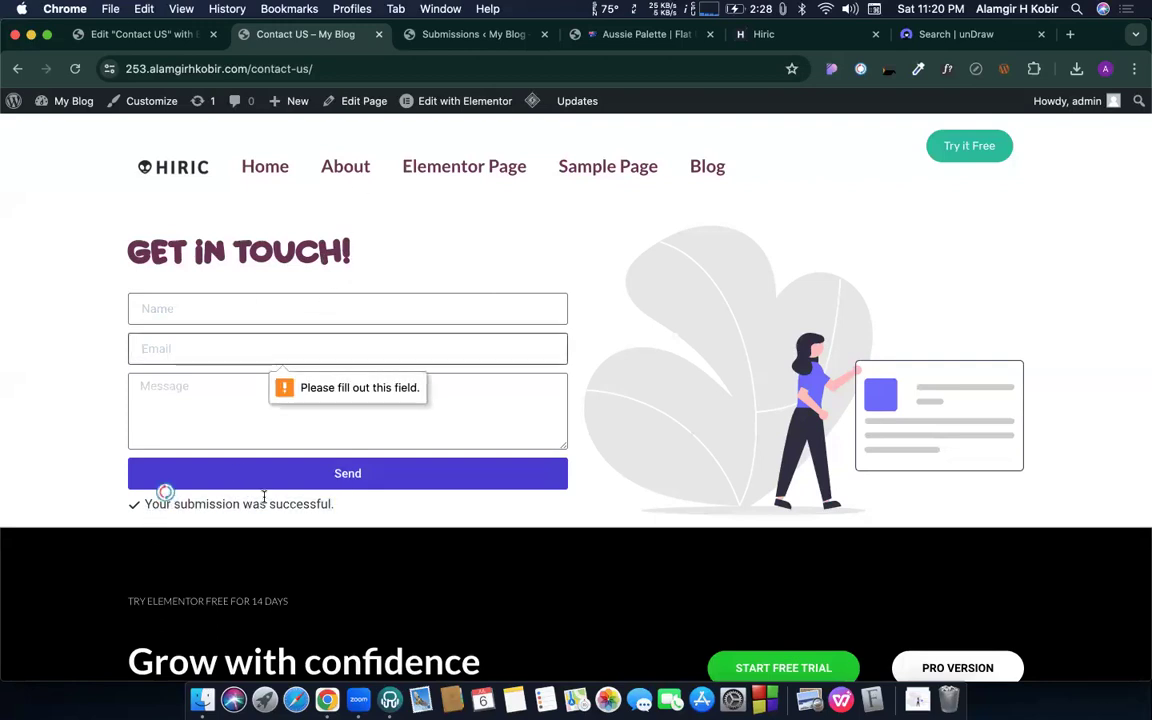
{"action": "triple_click", "coordinate": [185, 504]}
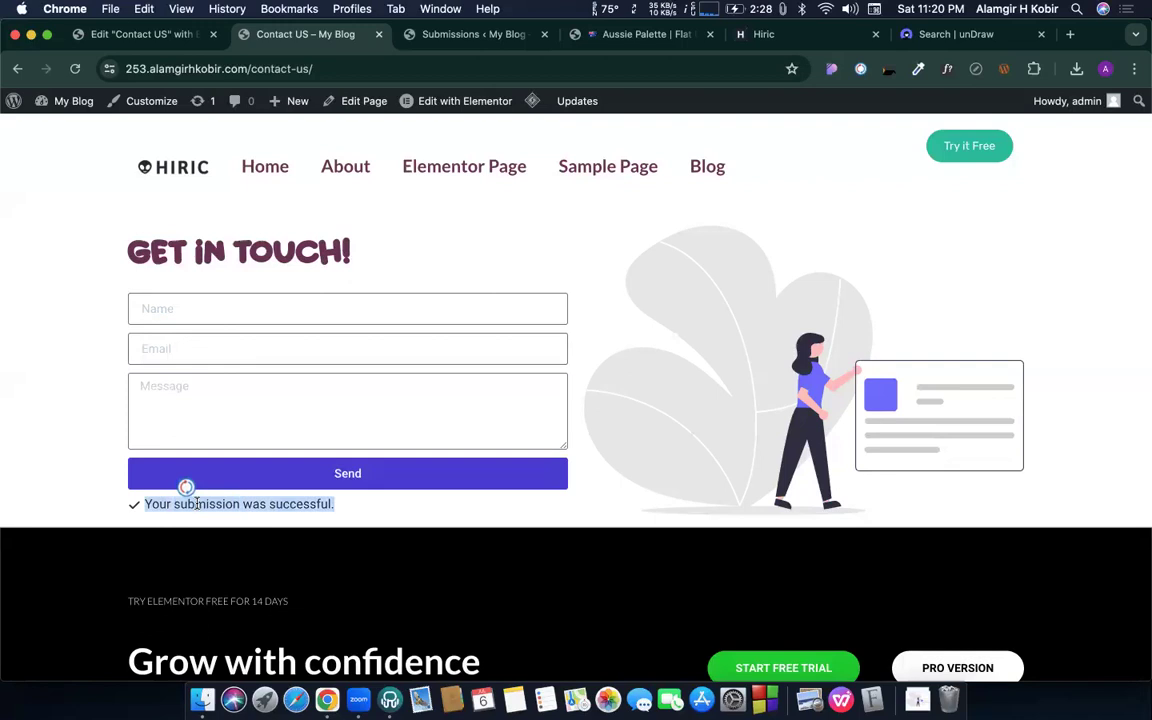
{"action": "left_click", "coordinate": [270, 518]}
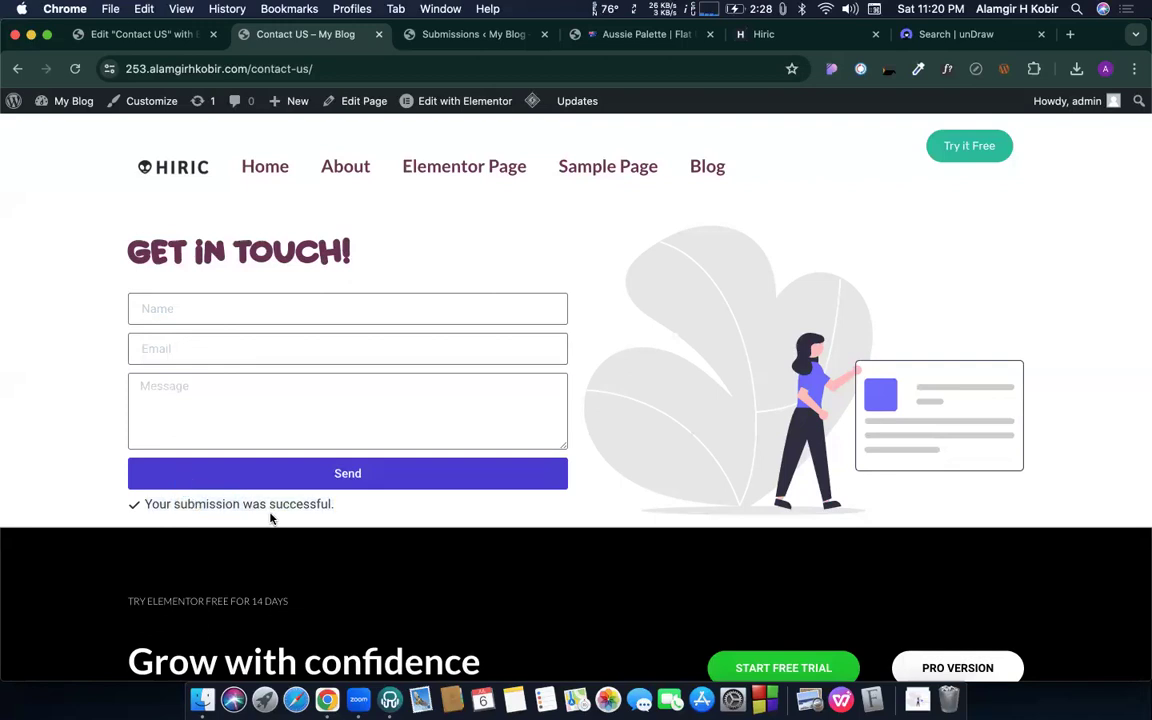
{"action": "left_click", "coordinate": [445, 36]}
- Reload the Elementor Submissions list, still empty, and return to the Contact Us editor
{"action": "key", "text": "super+r"}
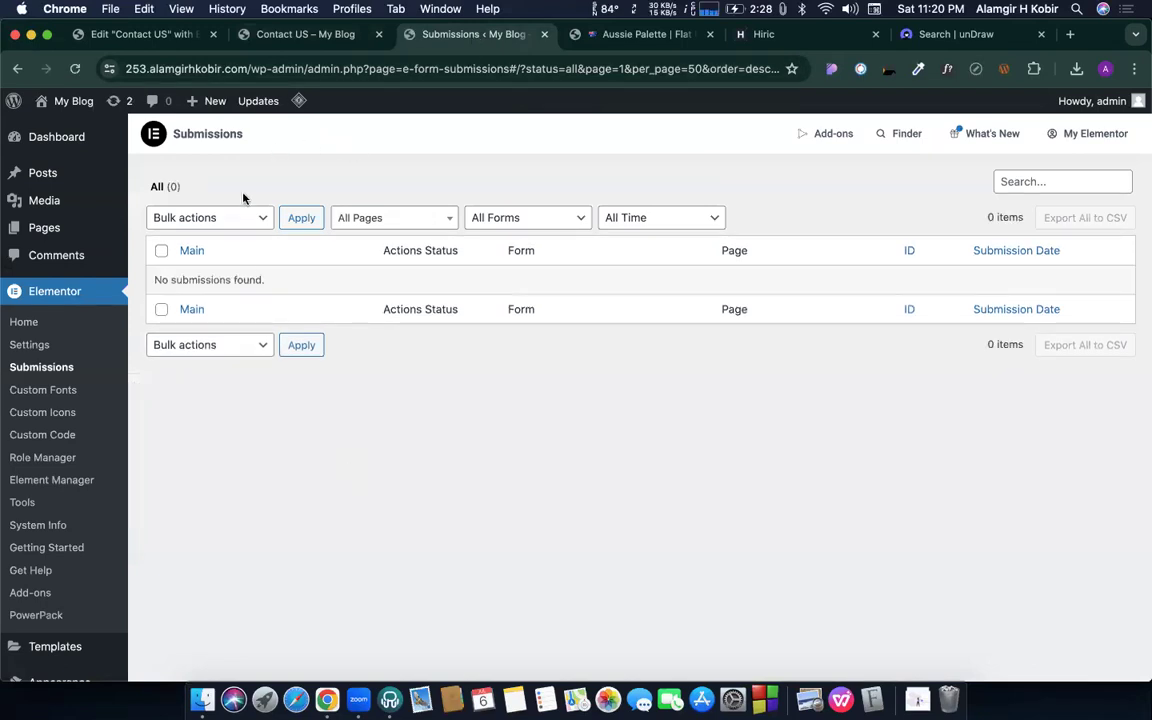
{"action": "left_click", "coordinate": [27, 370]}
{"action": "left_click", "coordinate": [133, 36]}
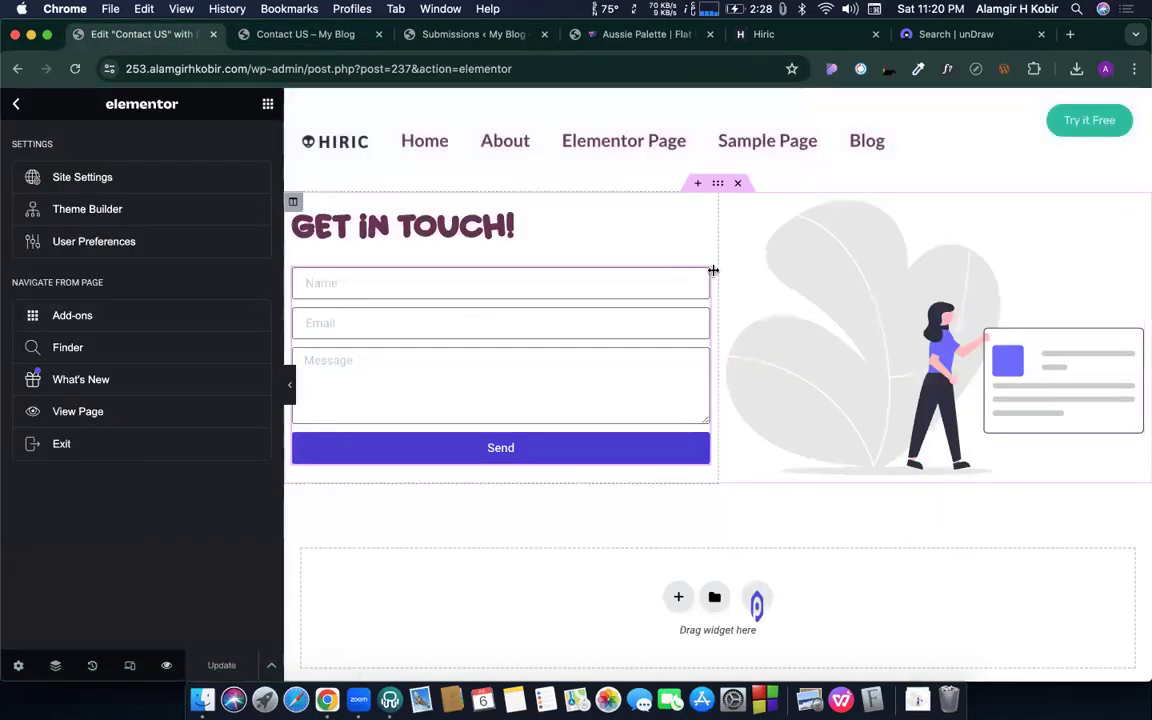
- Check the form's after-submit actions (Collect Submissions, Email) and open Elementor Submissions in a new tab
{"action": "left_click", "coordinate": [703, 277]}
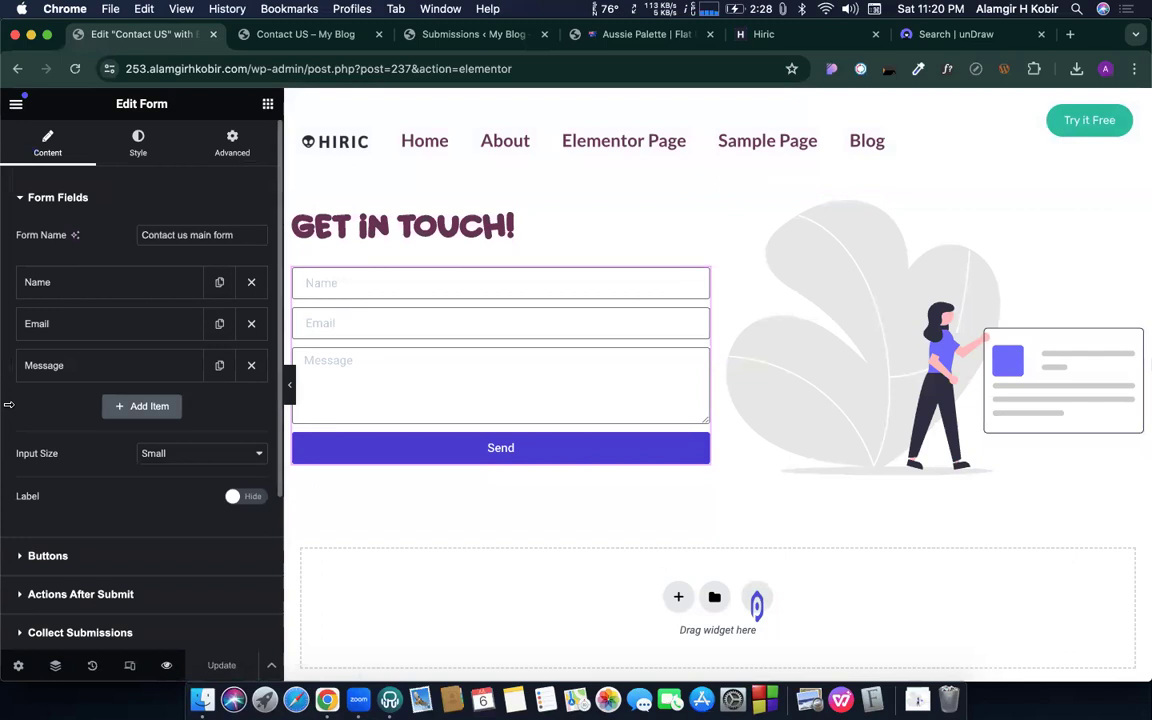
{"action": "scroll", "coordinate": [91, 397], "scroll_direction": "down", "scroll_amount": 3}
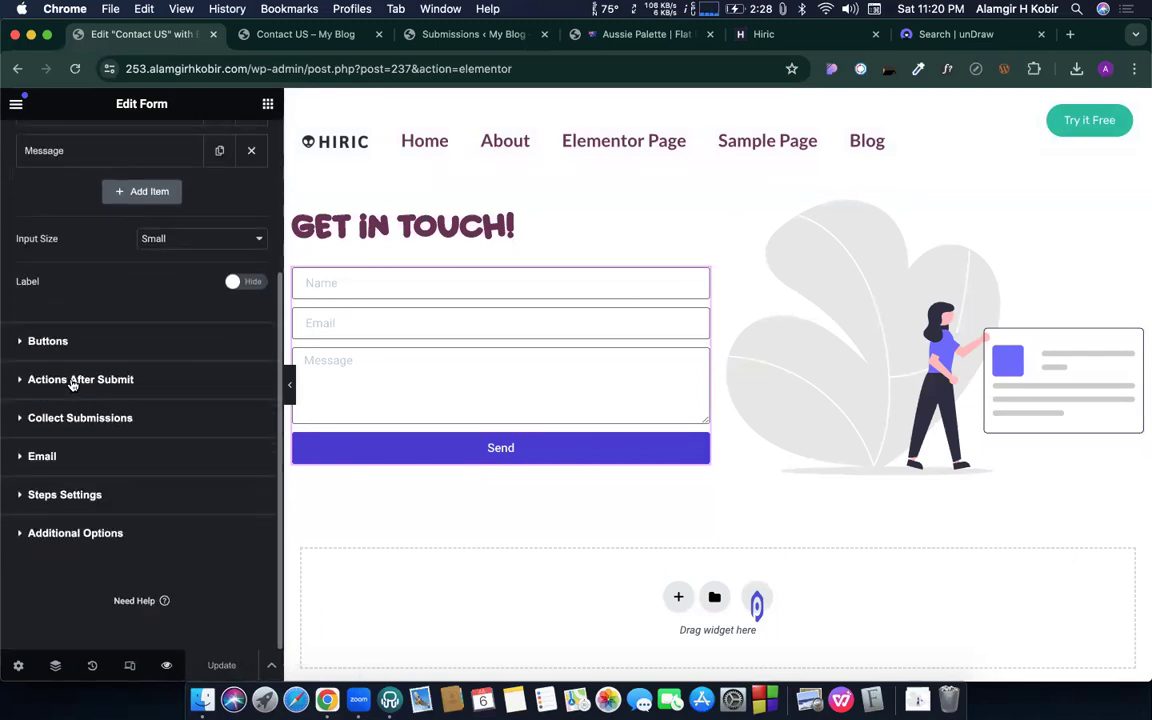
{"action": "left_click", "coordinate": [72, 383]}
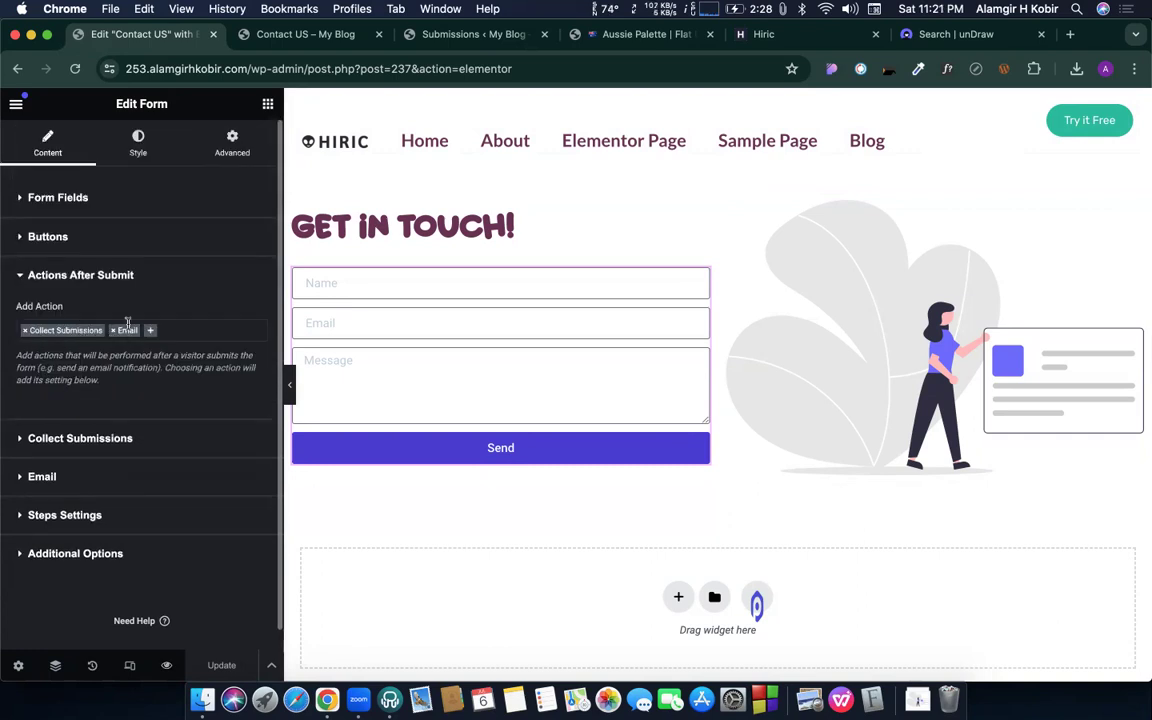
{"action": "left_click", "coordinate": [72, 437]}
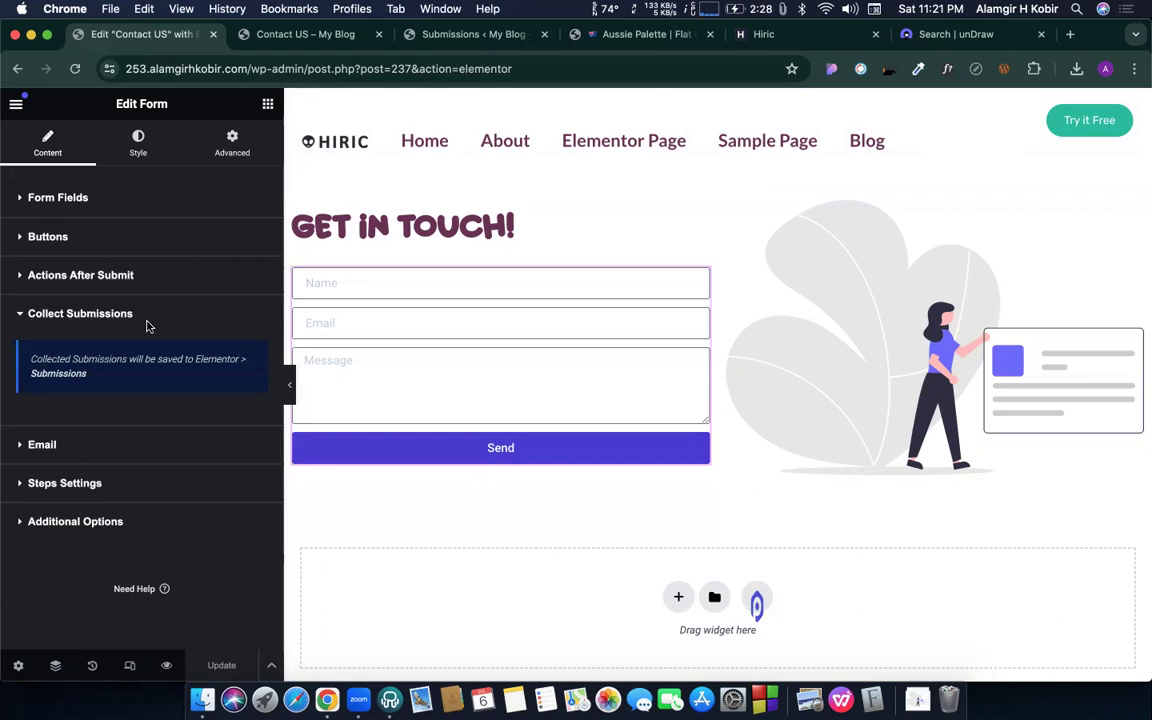
{"action": "left_click", "coordinate": [62, 374]}
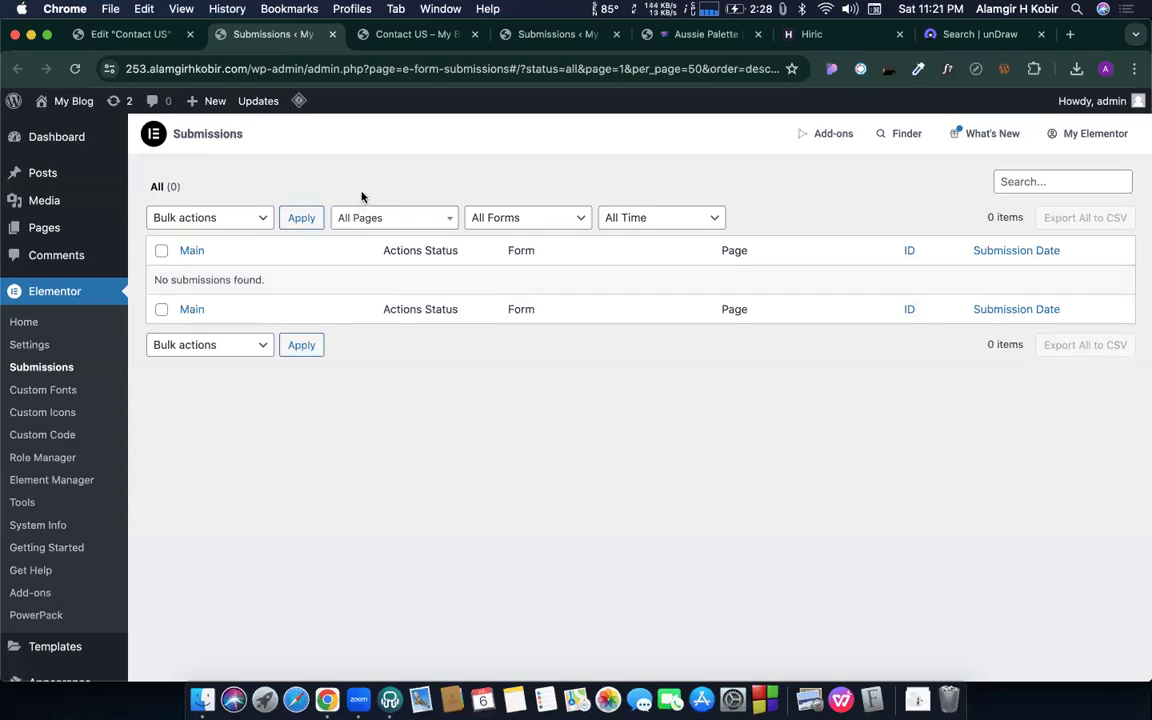
- Reload the still-empty Submissions page, then close that tab to get back to the editor
{"action": "left_click", "coordinate": [75, 68]}
{"action": "left_click", "coordinate": [332, 35]}
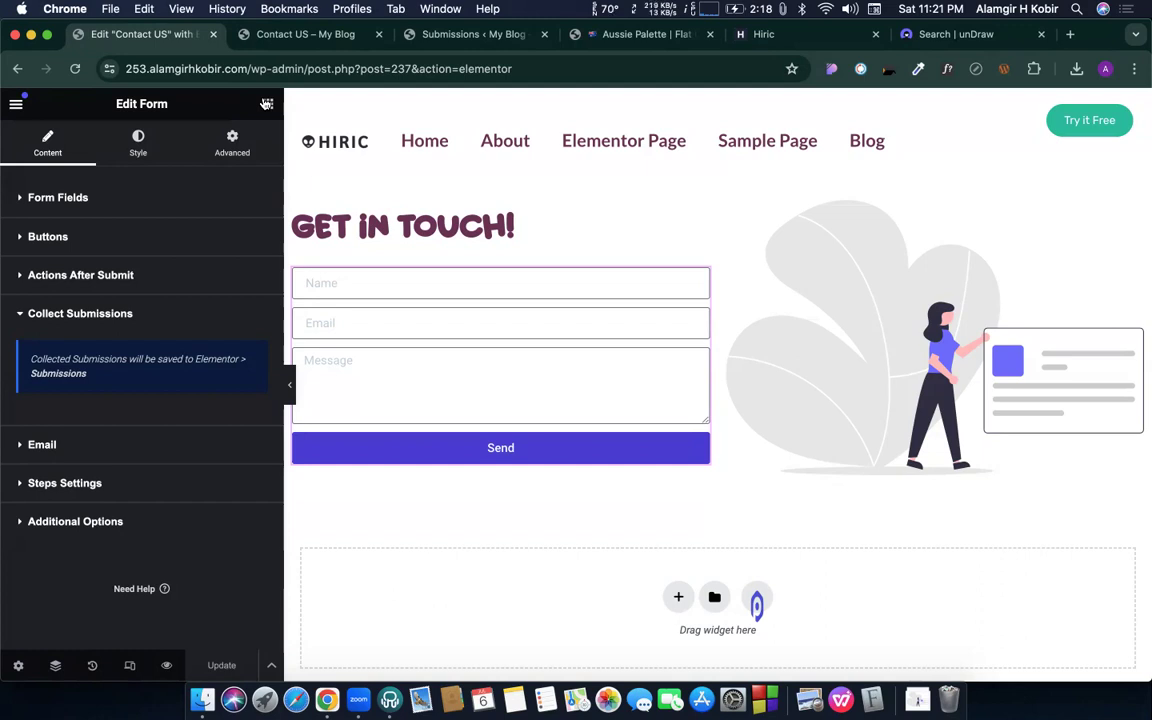
- Remove the form's Email after-submit action and add it back
{"action": "left_click", "coordinate": [70, 274]}
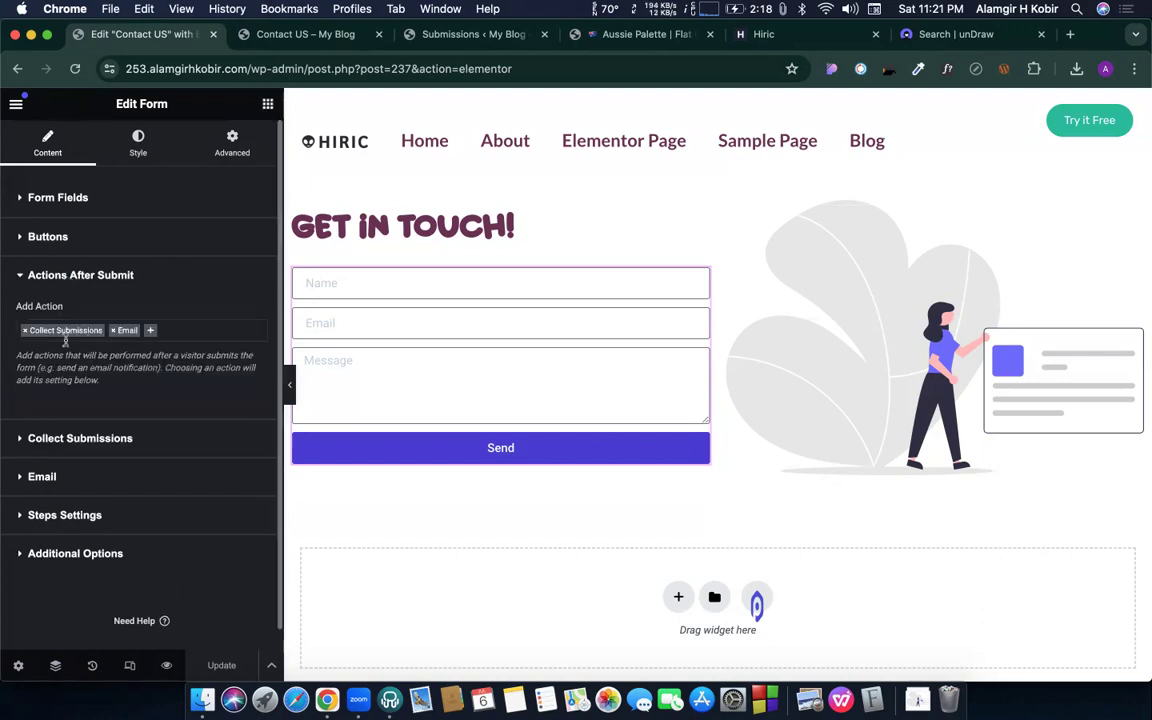
{"action": "left_click", "coordinate": [152, 330]}
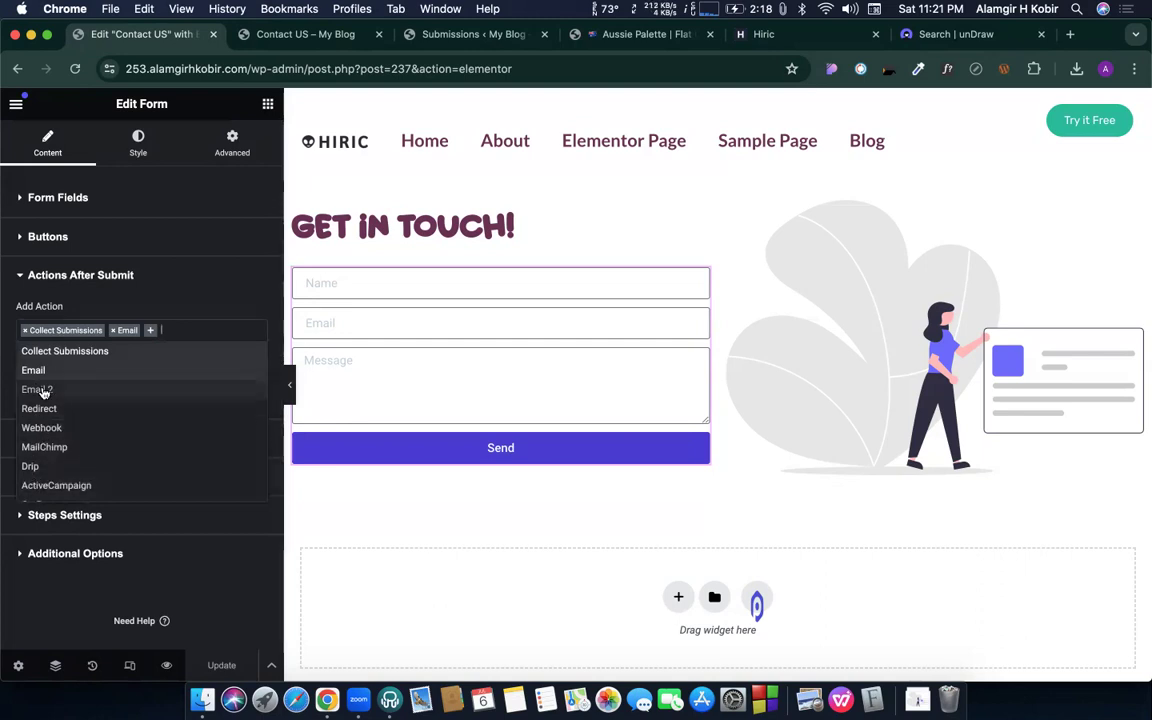
{"action": "left_click", "coordinate": [144, 321]}
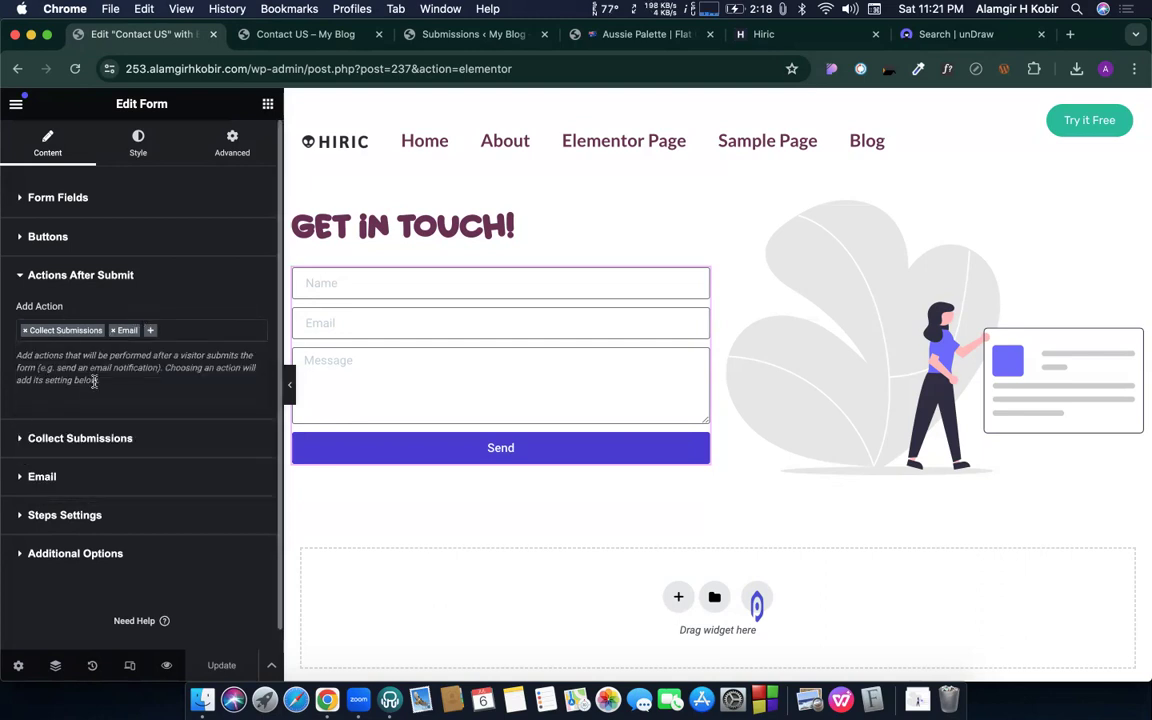
{"action": "left_click", "coordinate": [113, 331]}
{"action": "left_click", "coordinate": [139, 327]}
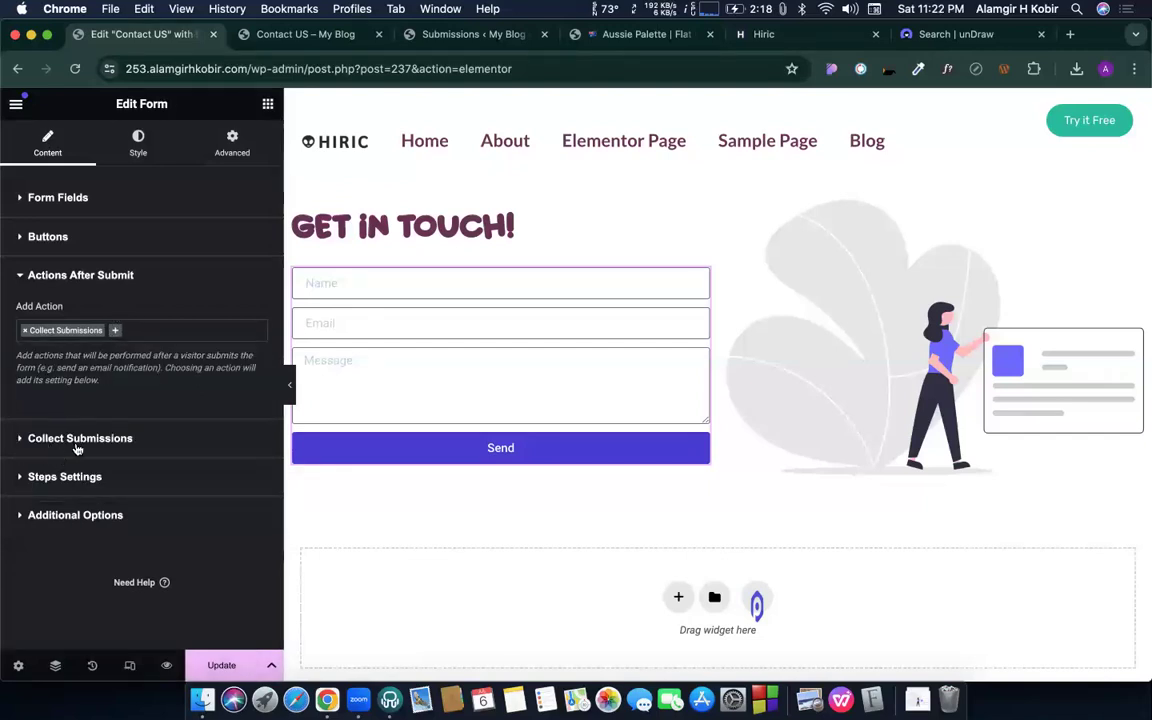
{"action": "left_click", "coordinate": [118, 330]}
{"action": "left_click", "coordinate": [35, 371]}
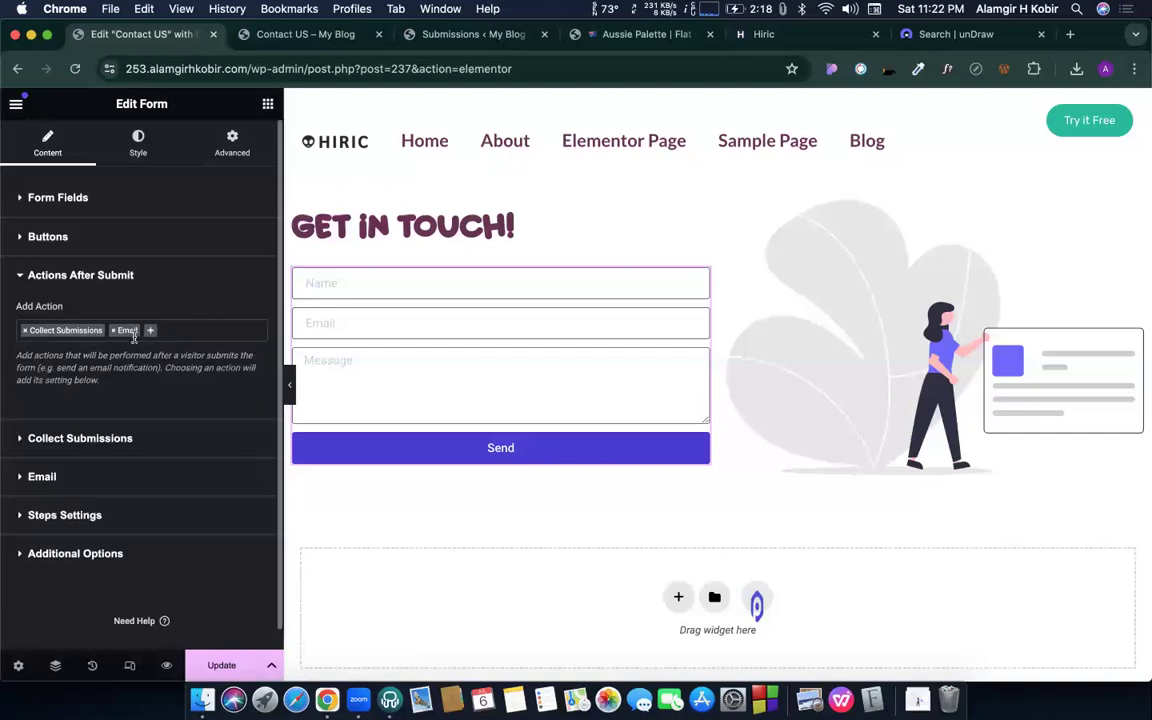
- Expand the Email action settings and select the recipient address in the To field
{"action": "left_click", "coordinate": [43, 477]}
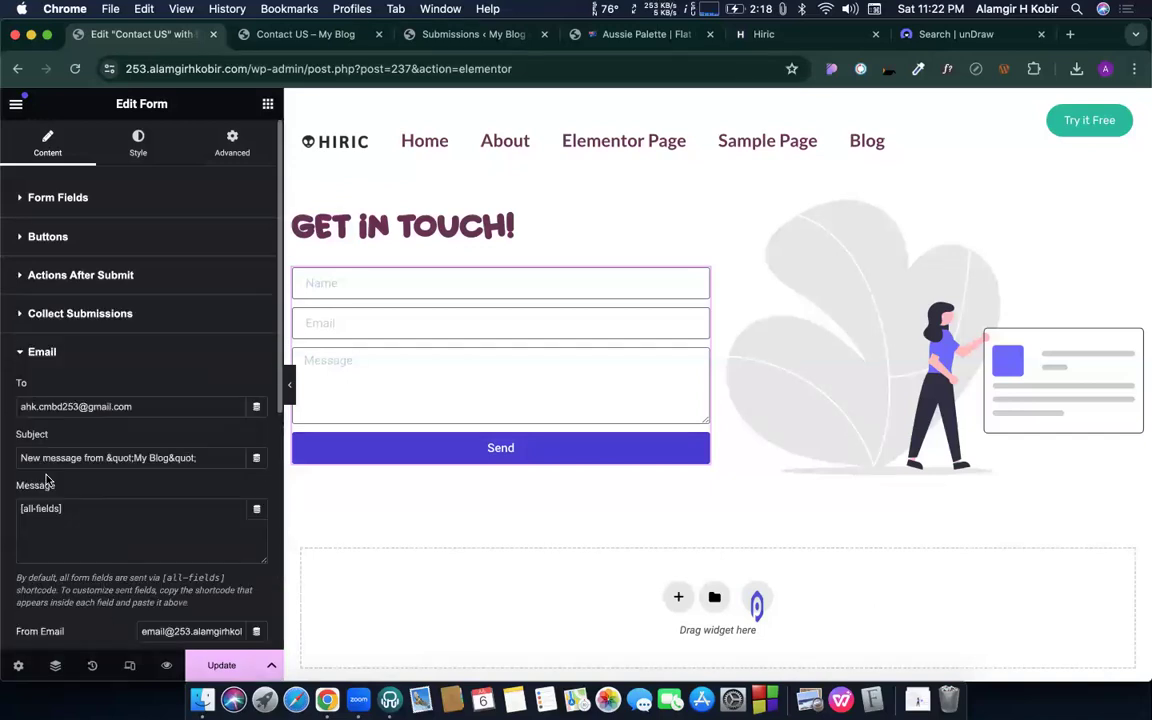
{"action": "left_click", "coordinate": [102, 405]}
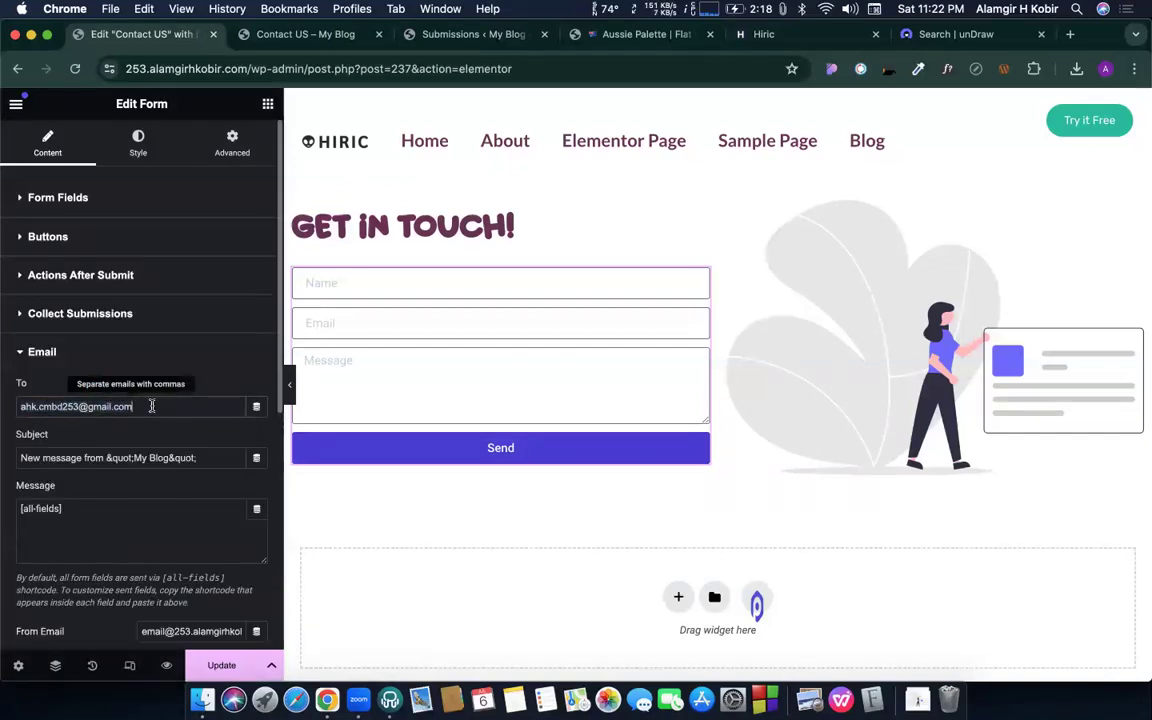
{"action": "left_click_drag", "start_coordinate": [78, 406], "coordinate": [42, 408]}
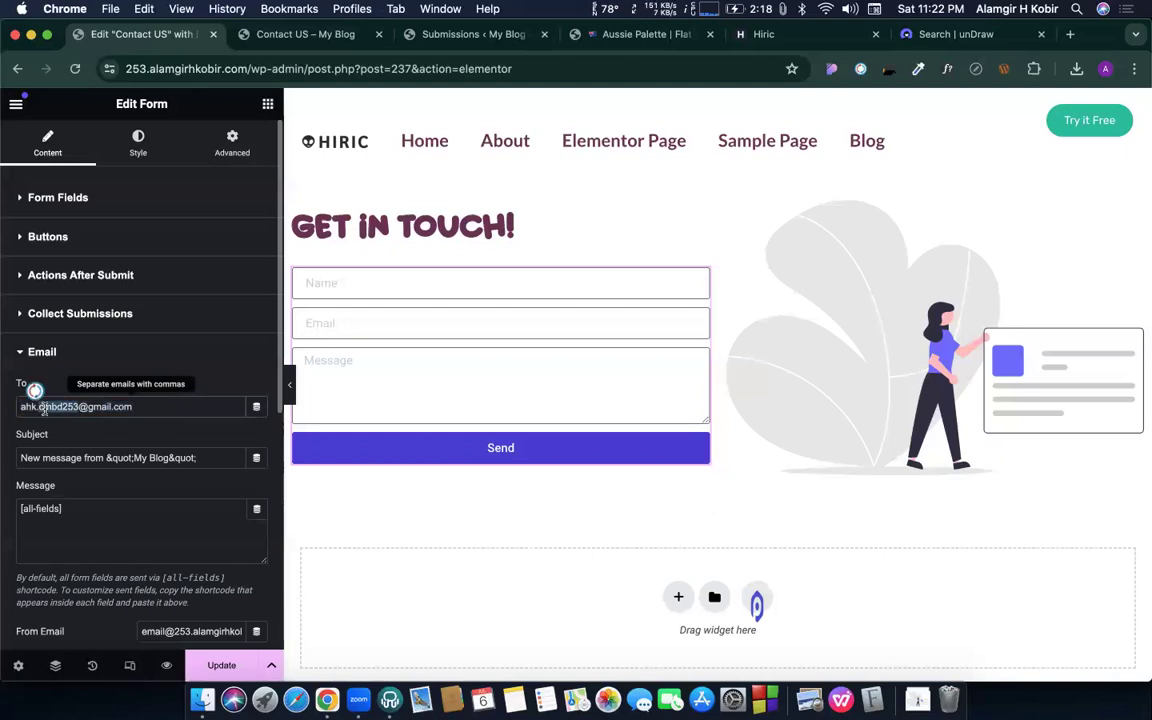
{"action": "double_click", "coordinate": [124, 406]}
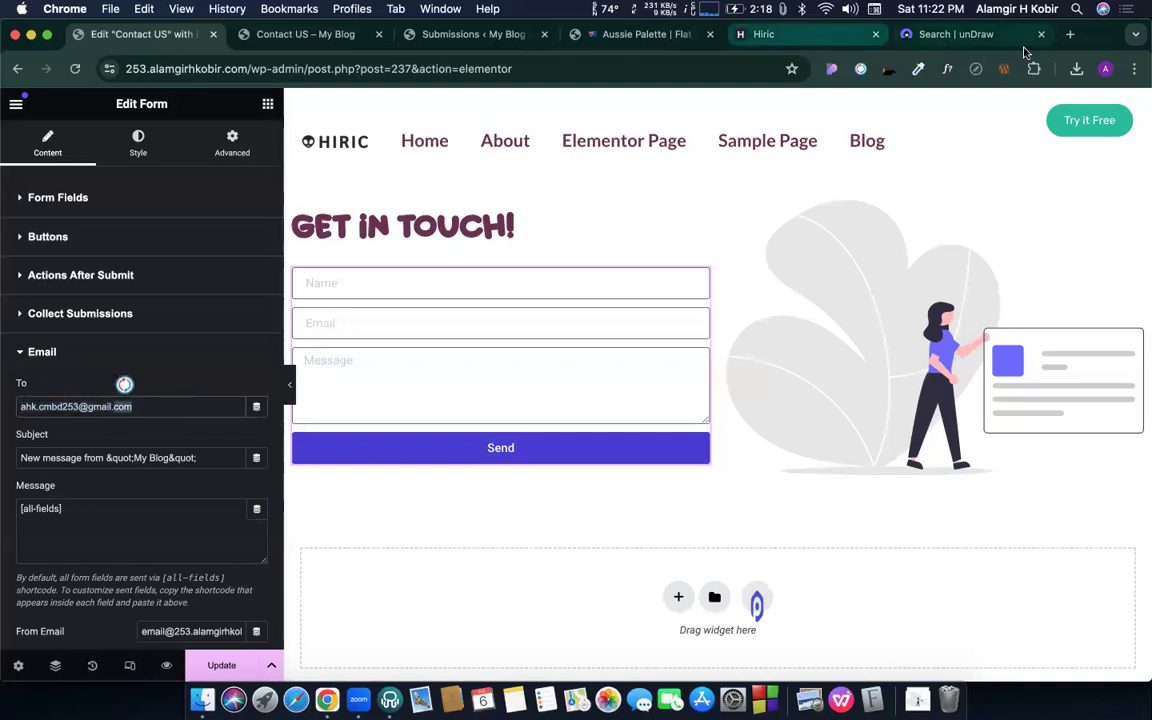
- Replace the Email recipient with the signed-in Google account's address, copied from a new tab
{"action": "left_click", "coordinate": [1070, 34]}
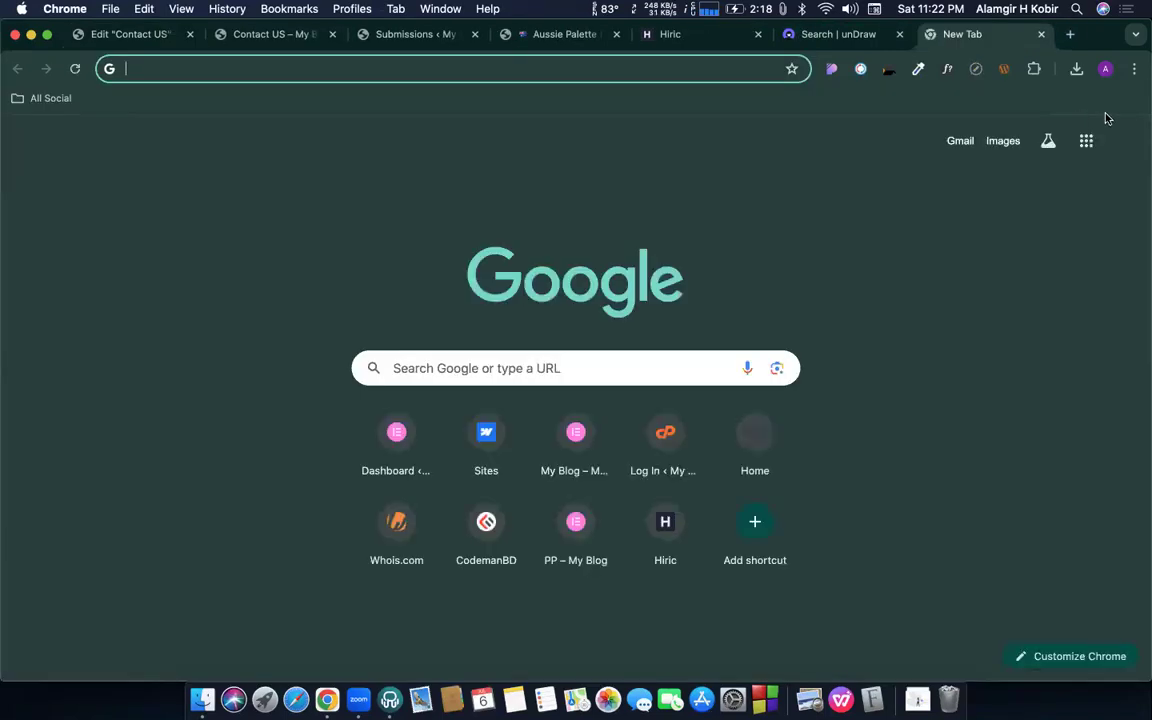
{"action": "left_click", "coordinate": [1124, 145]}
{"action": "triple_click", "coordinate": [973, 189]}
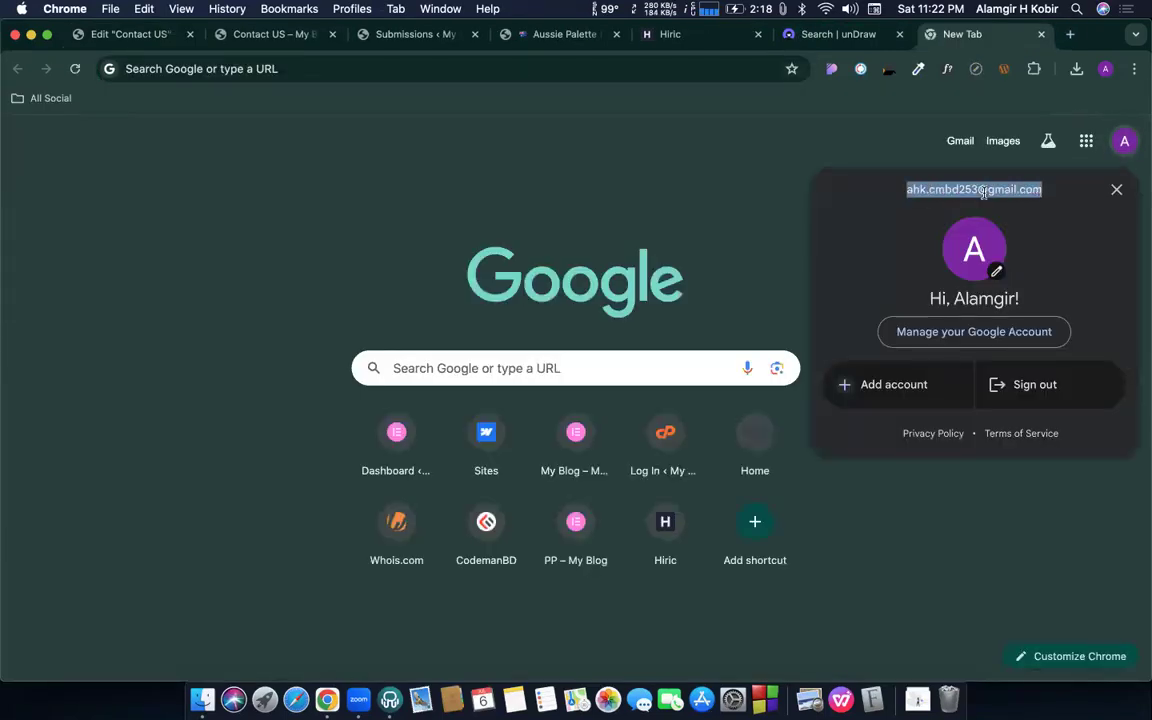
{"action": "left_click", "coordinate": [140, 34]}
{"action": "triple_click", "coordinate": [55, 404]}
{"action": "key", "text": "super+c"}
{"action": "key", "text": "BackSpace"}
{"action": "key", "text": "super+v"}
{"action": "left_click", "coordinate": [107, 430]}
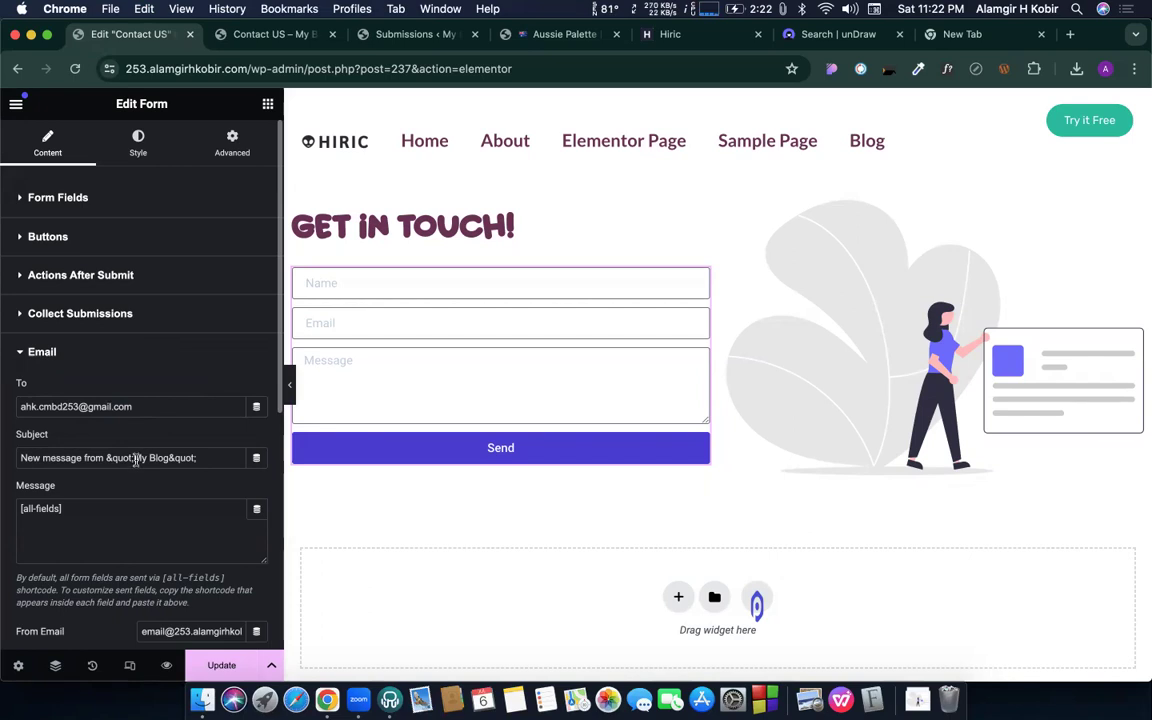
- Open Gmail in the spare tab, then replace the subject's quoted 'My Blog' with 'my website |'
{"action": "triple_click", "coordinate": [47, 455]}
{"action": "left_click", "coordinate": [82, 448]}
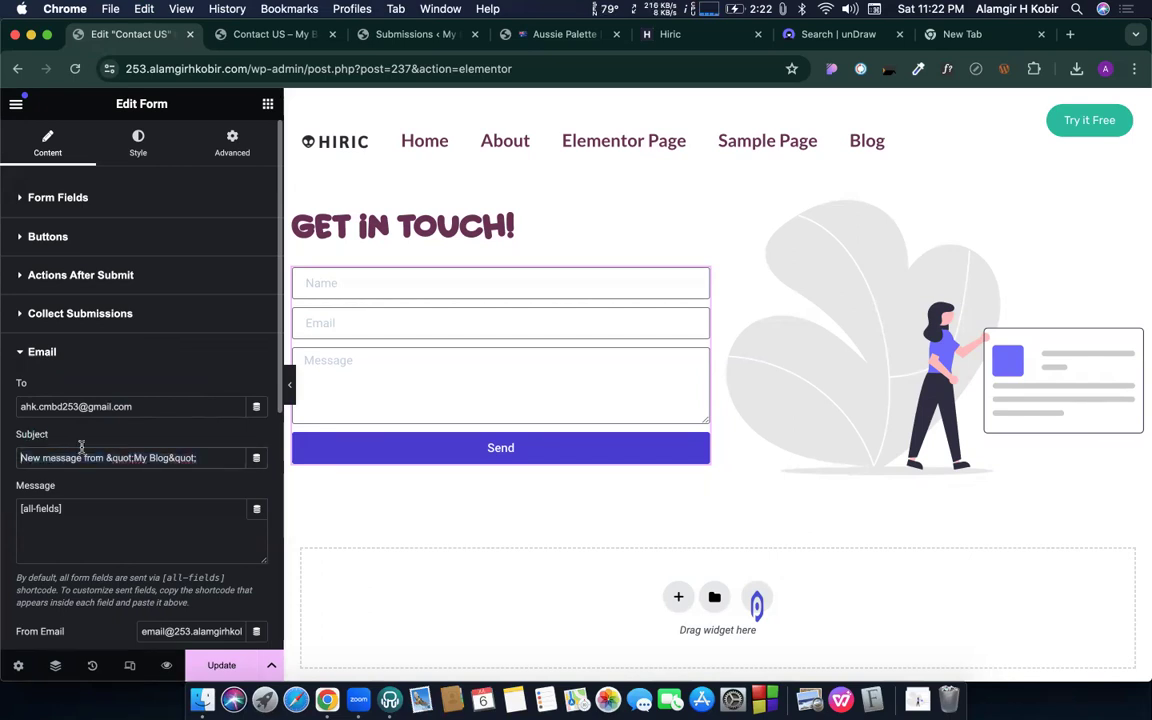
{"action": "left_click", "coordinate": [966, 40]}
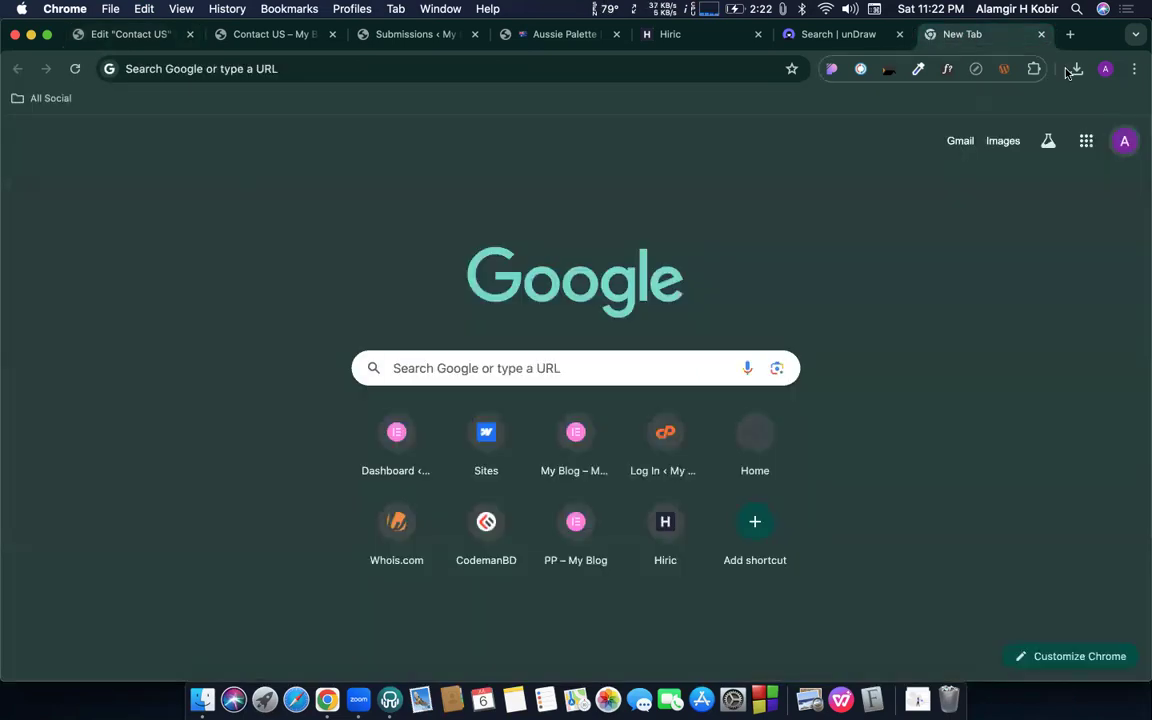
{"action": "left_click", "coordinate": [960, 141]}
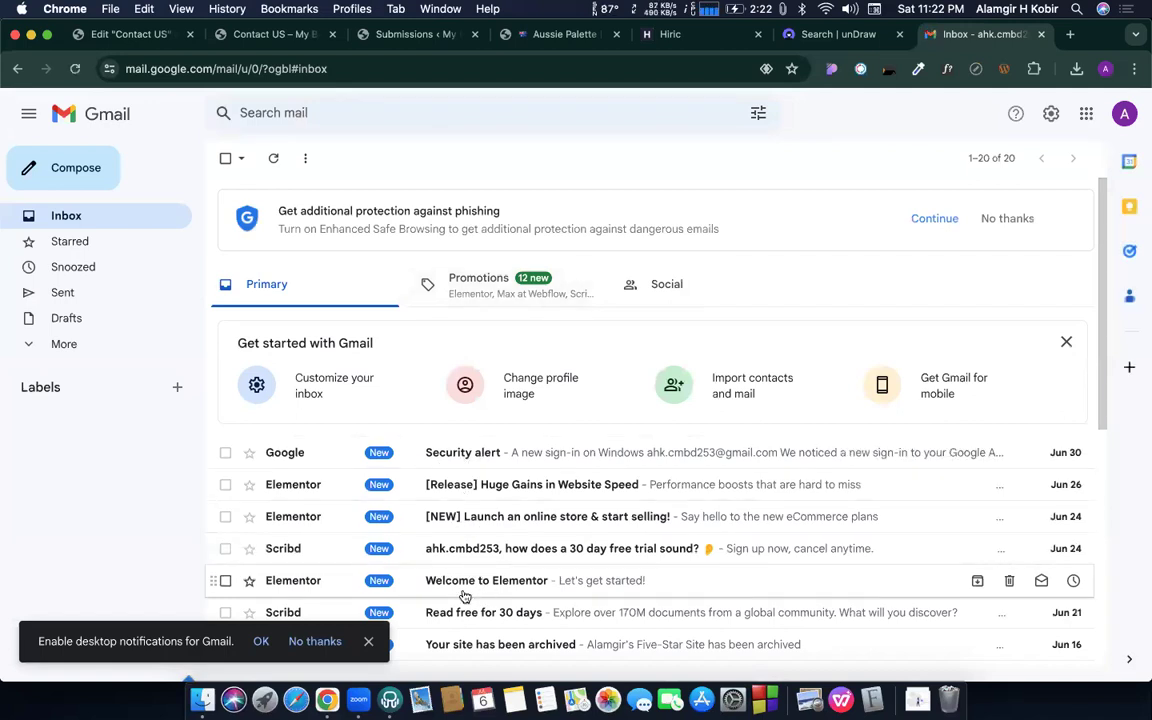
{"action": "left_click", "coordinate": [120, 34]}
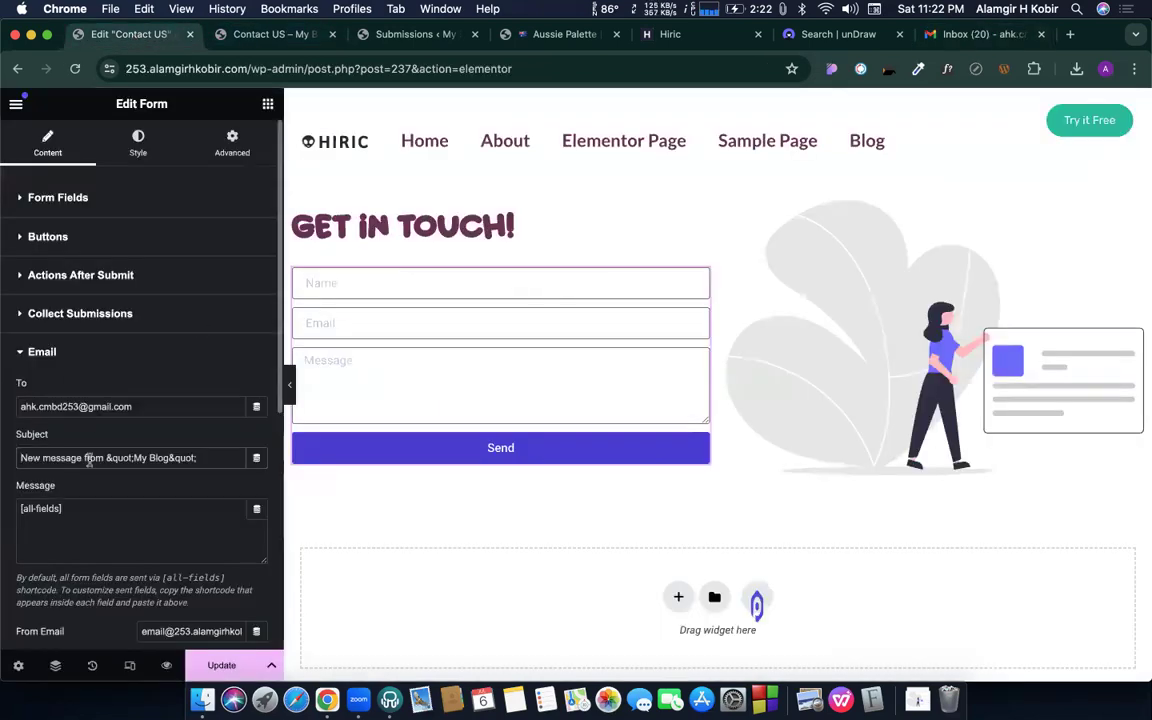
{"action": "left_click_drag", "start_coordinate": [104, 460], "coordinate": [224, 467]}
{"action": "key", "text": "BackSpace"}
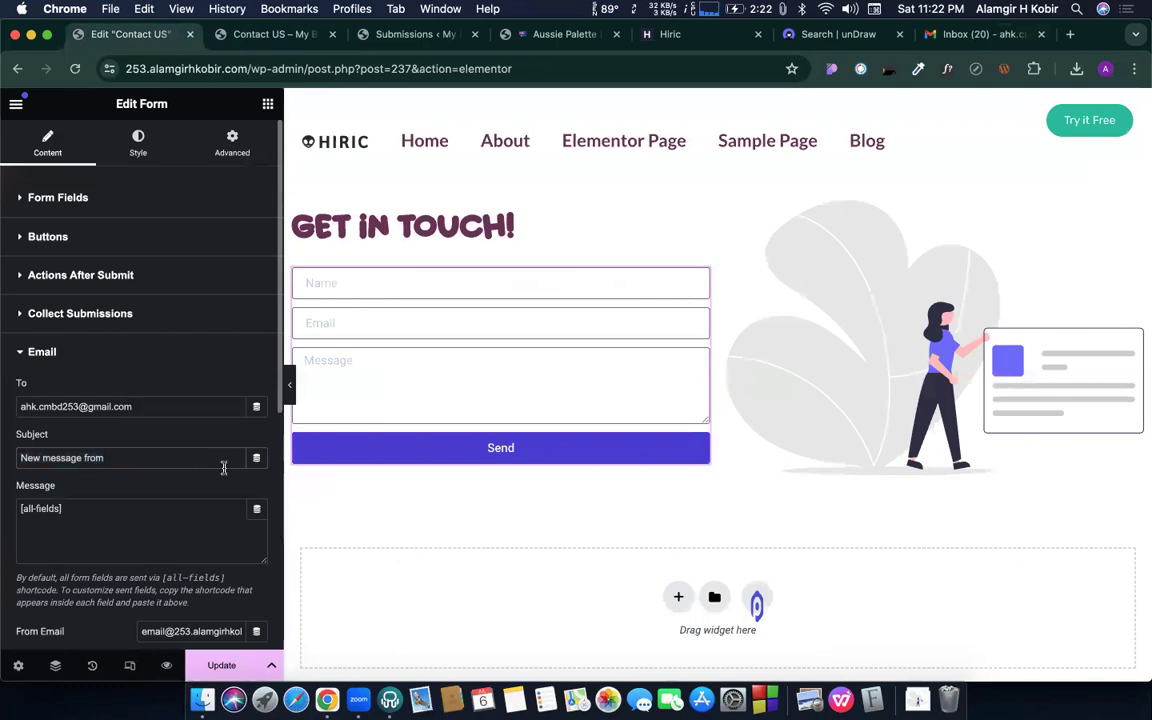
{"action": "type", "text": "my website"}
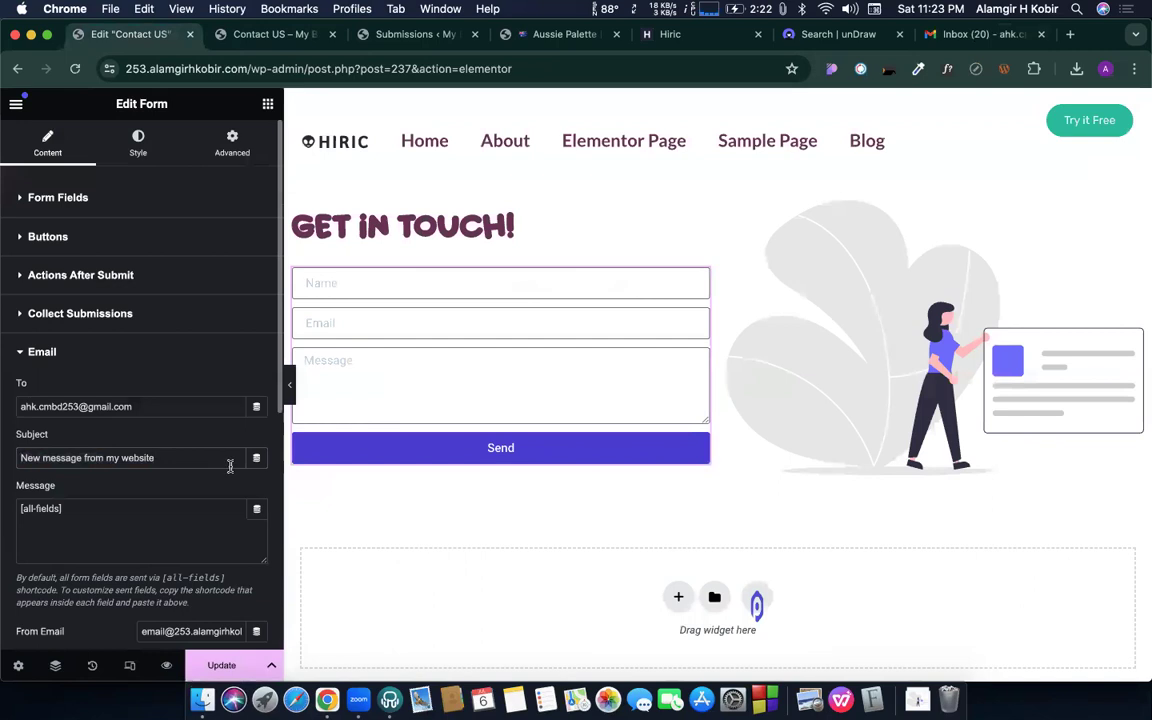
{"action": "type", "text": " |"}
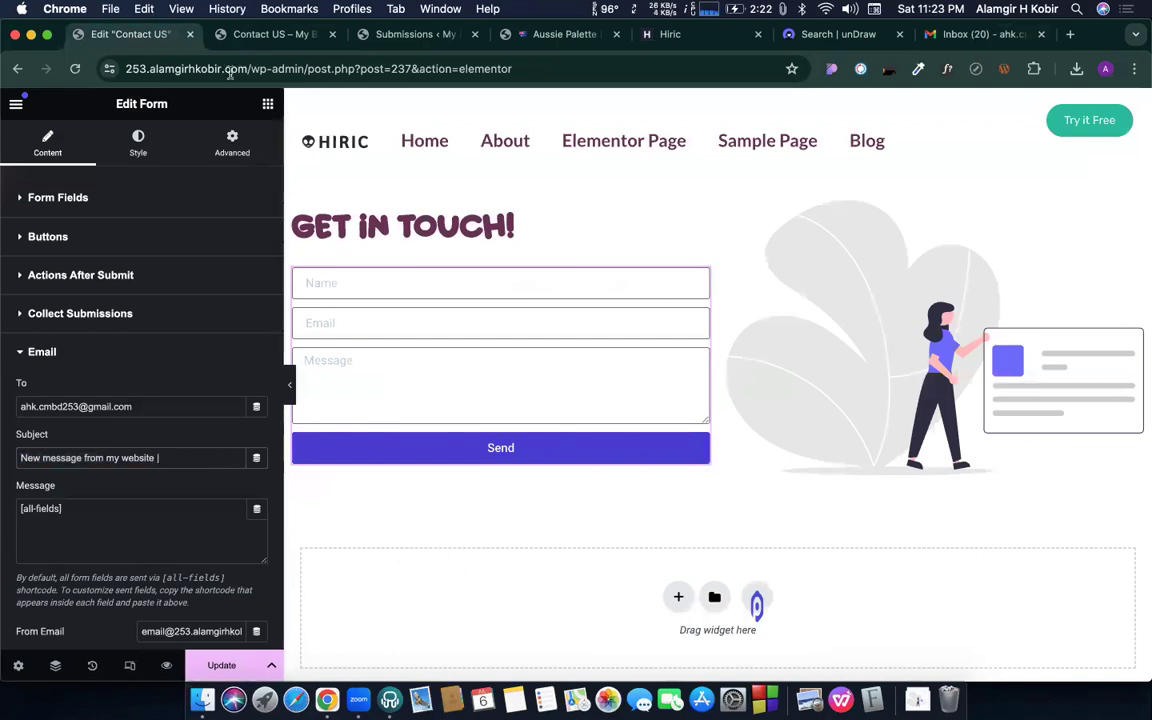
{"action": "left_click_drag", "start_coordinate": [248, 69], "coordinate": [110, 68]}
{"action": "key", "text": "super+c"}
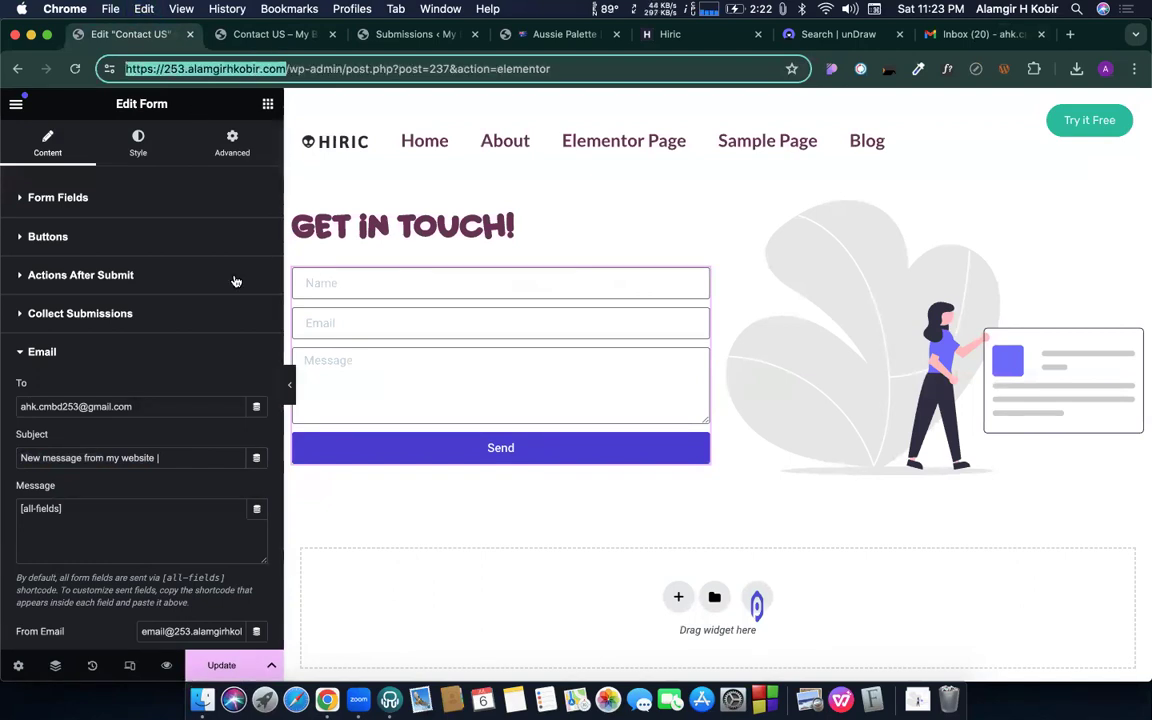
{"action": "left_click", "coordinate": [167, 458]}
{"action": "key", "text": "super+v"}
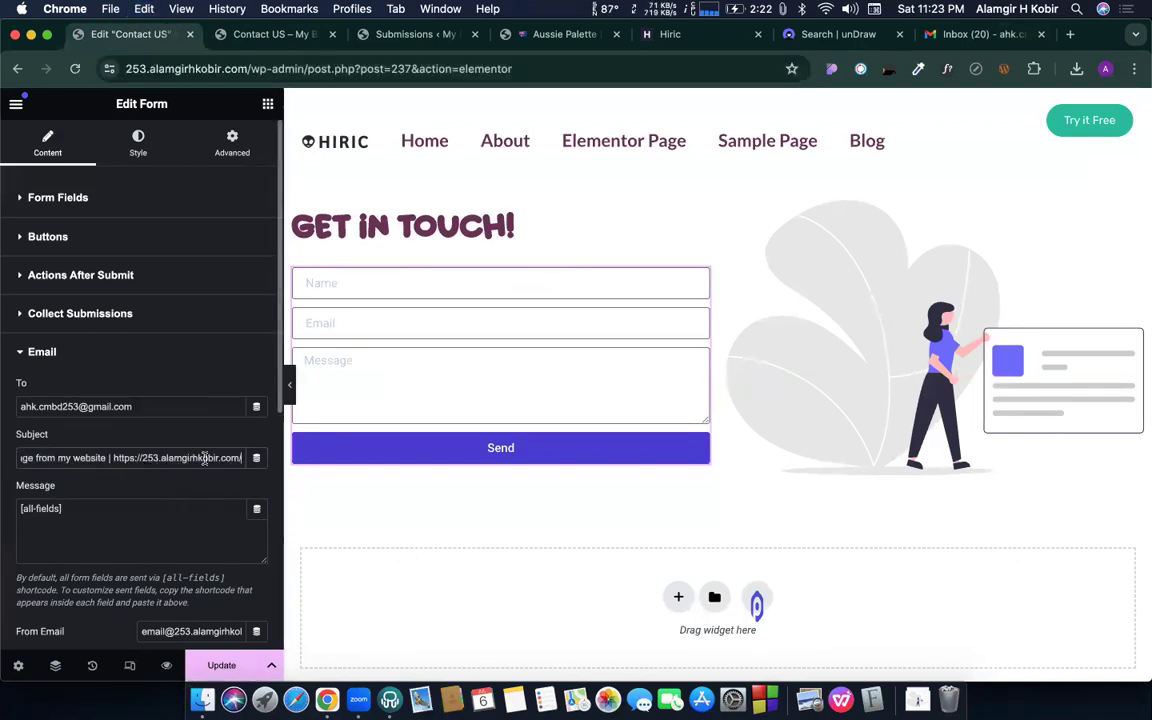
{"action": "key", "text": "BackSpace"}
{"action": "key", "text": "BackSpace"}
{"action": "key", "text": "BackSpace"}
{"action": "key", "text": "BackSpace"}
{"action": "key", "text": "BackSpace"}
{"action": "key", "text": "BackSpace"}
{"action": "key", "text": "BackSpace"}
{"action": "key", "text": "BackSpace"}
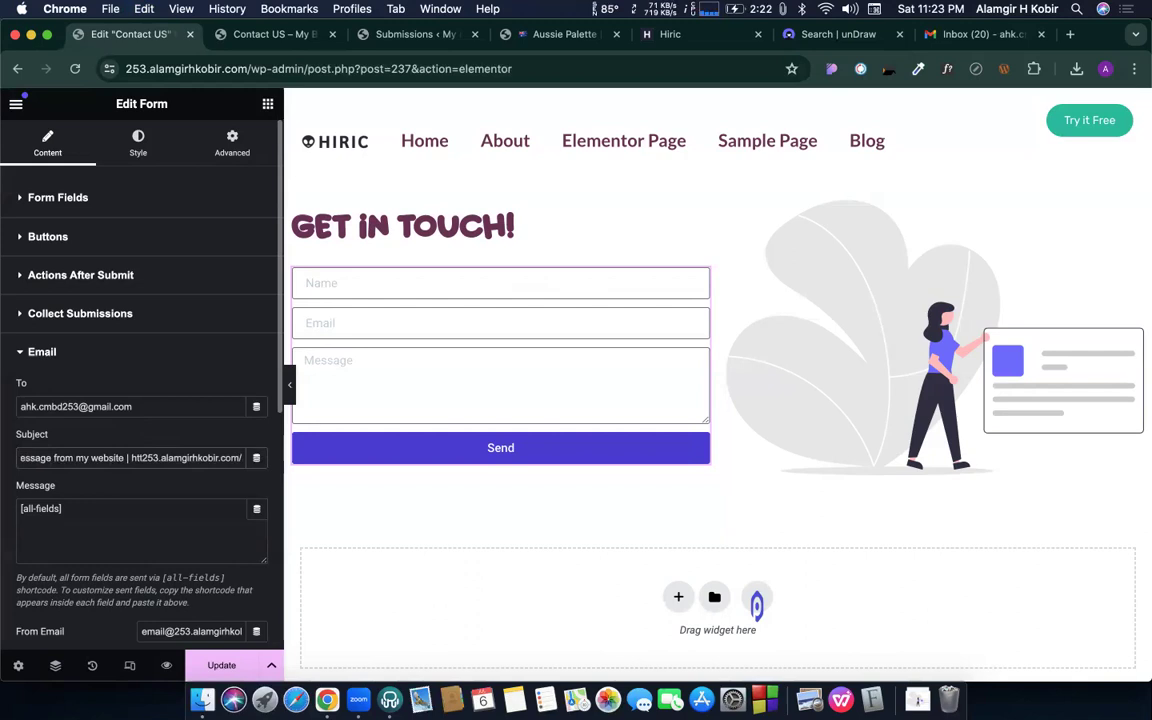
{"action": "key", "text": "BackSpace"}
- Check the [all-fields] message body and save the page with Update
{"action": "left_click", "coordinate": [100, 525]}
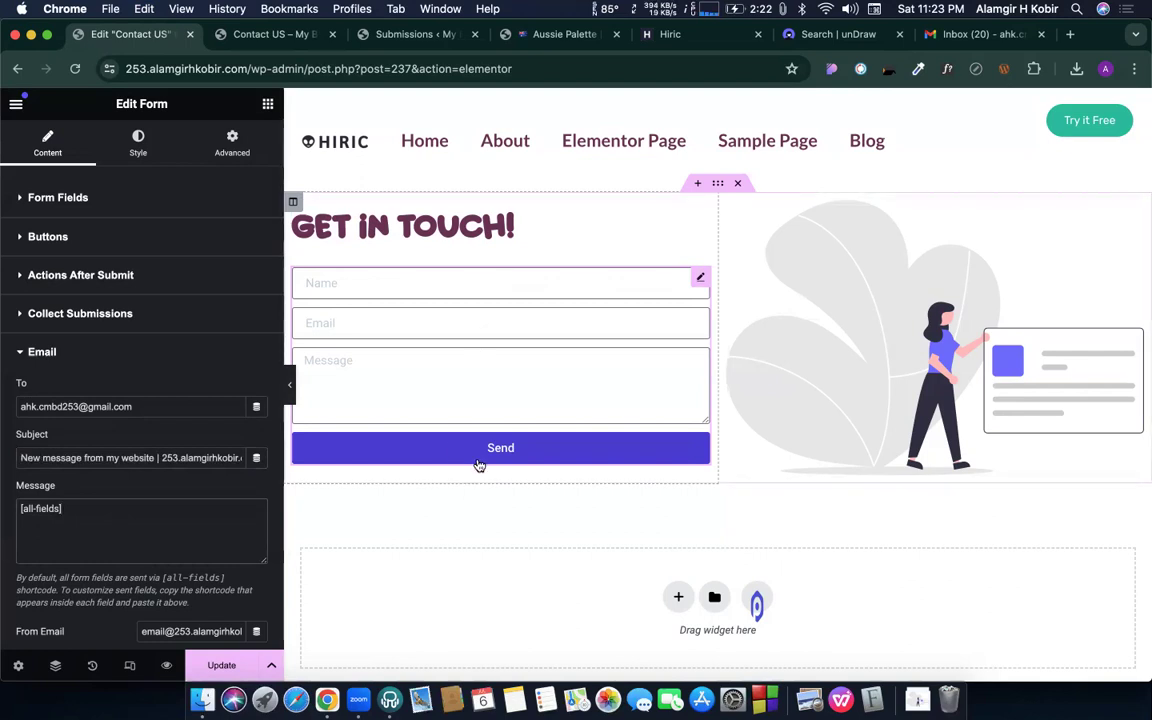
{"action": "triple_click", "coordinate": [81, 516]}
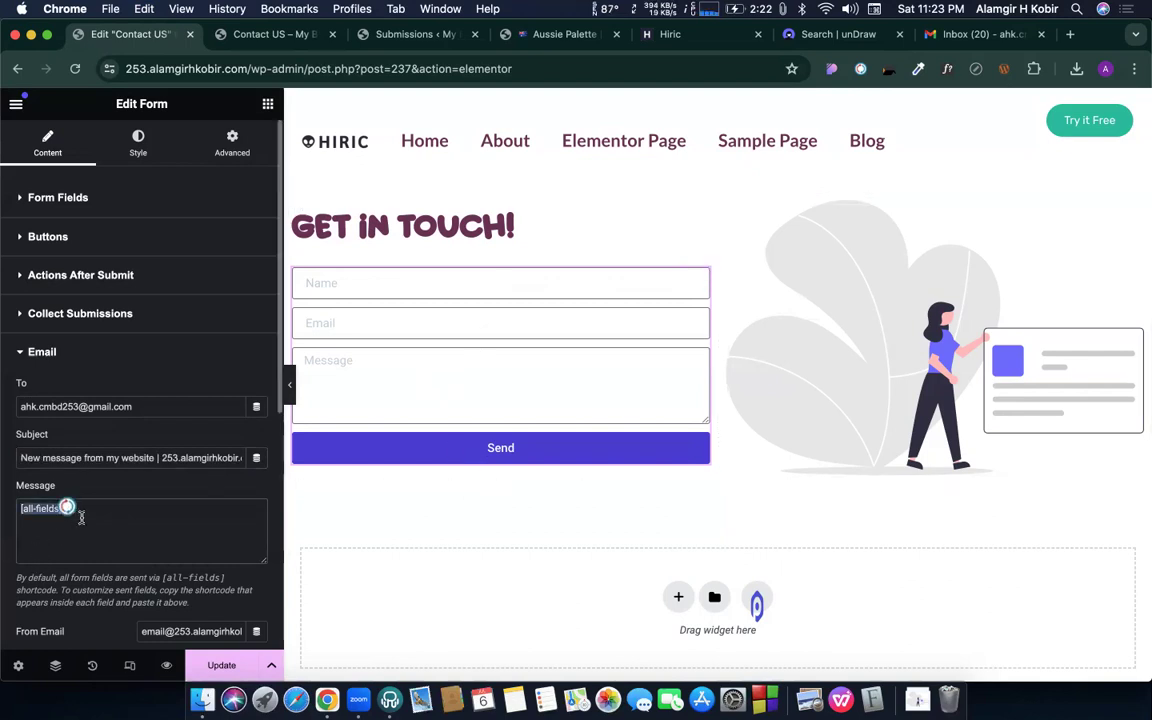
{"action": "scroll", "coordinate": [140, 470], "scroll_direction": "down", "scroll_amount": 5}
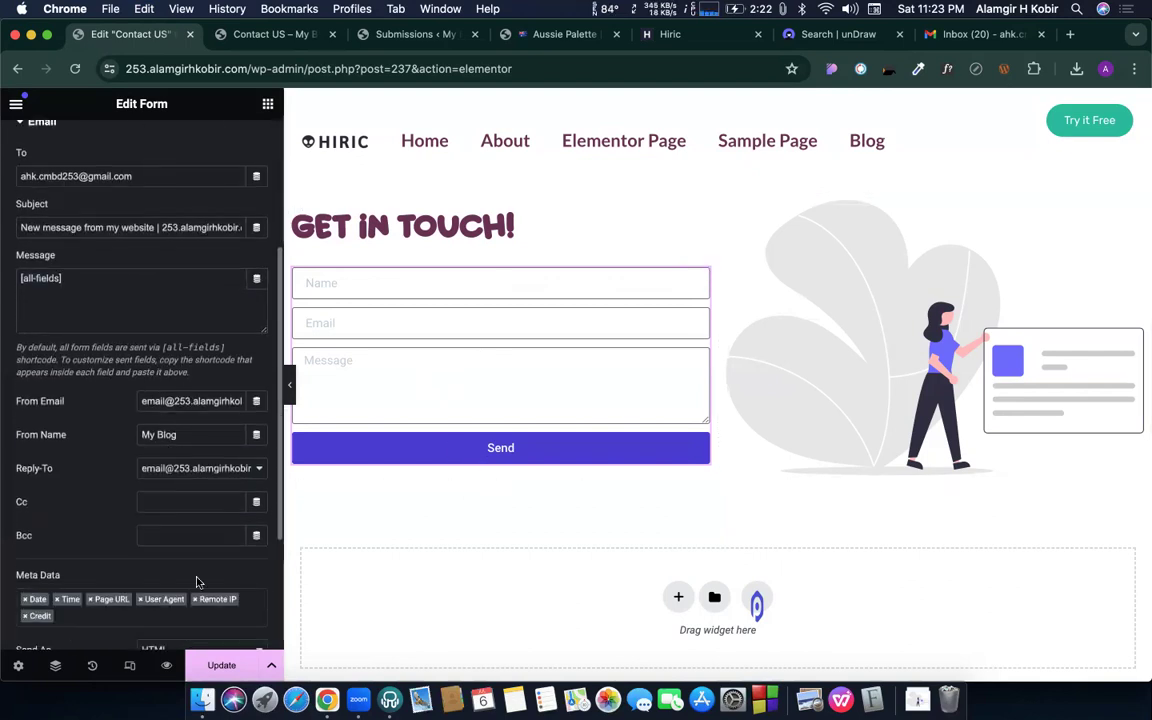
{"action": "left_click", "coordinate": [221, 665]}
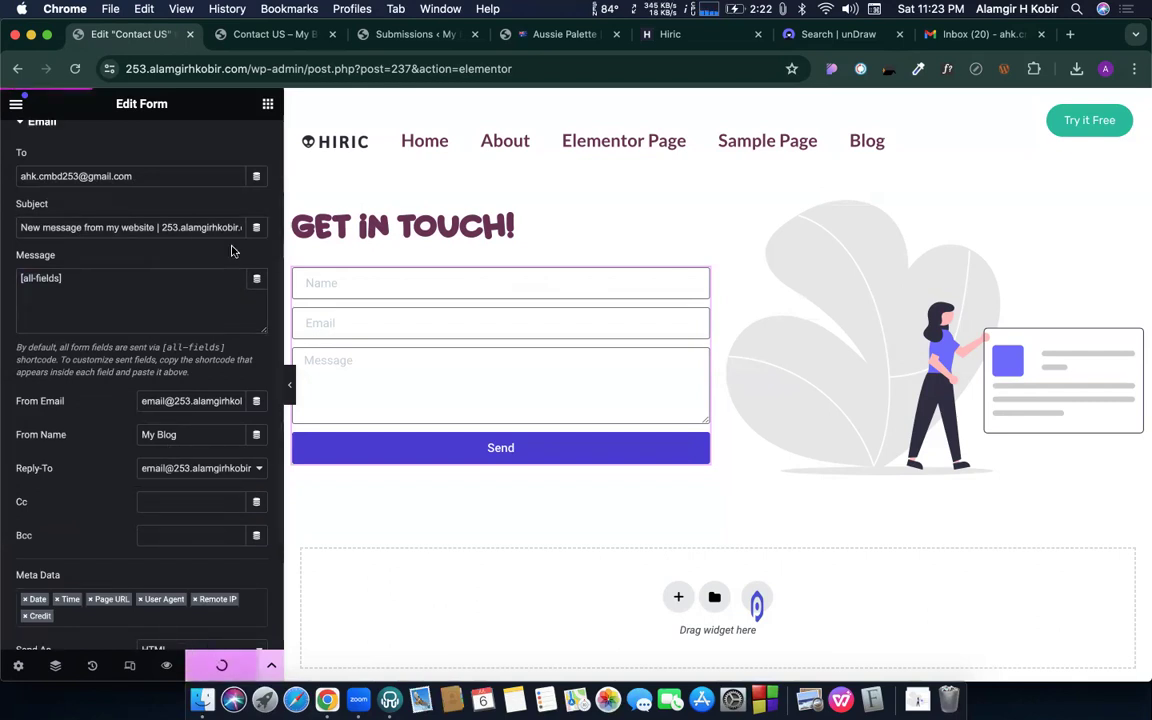
- Send 'Hi, Test 02' through the live Contact Us form using autofilled name and email, then view Submissions
{"action": "left_click", "coordinate": [258, 35]}
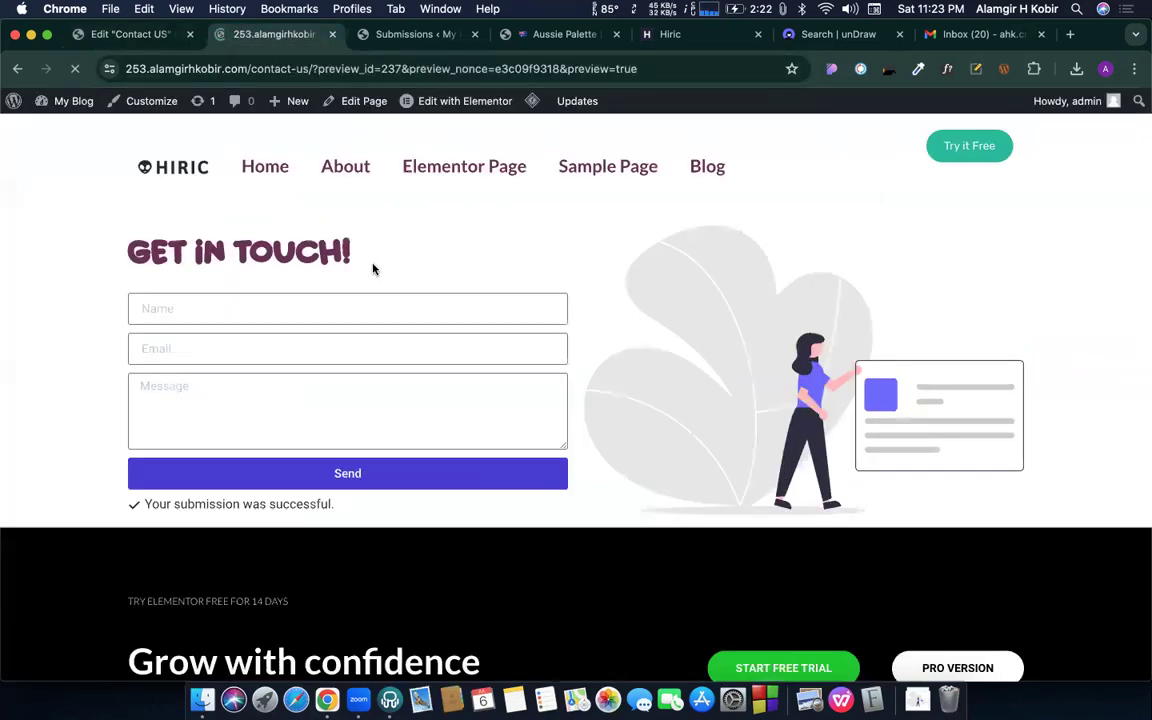
{"action": "left_click", "coordinate": [320, 310]}
{"action": "left_click", "coordinate": [305, 347]}
{"action": "left_click", "coordinate": [299, 352]}
{"action": "left_click", "coordinate": [301, 395]}
{"action": "left_click", "coordinate": [300, 393]}
{"action": "type", "text": "Hi, "}
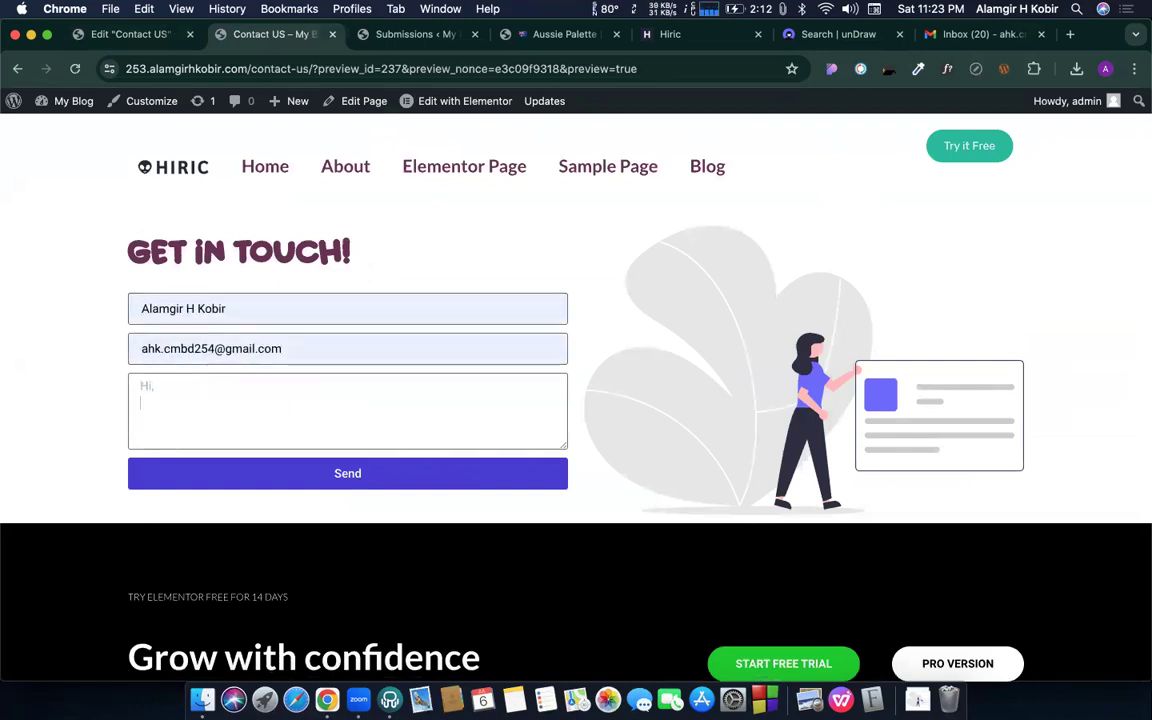
{"action": "type", "text": "Test 02"}
{"action": "left_click", "coordinate": [348, 474]}
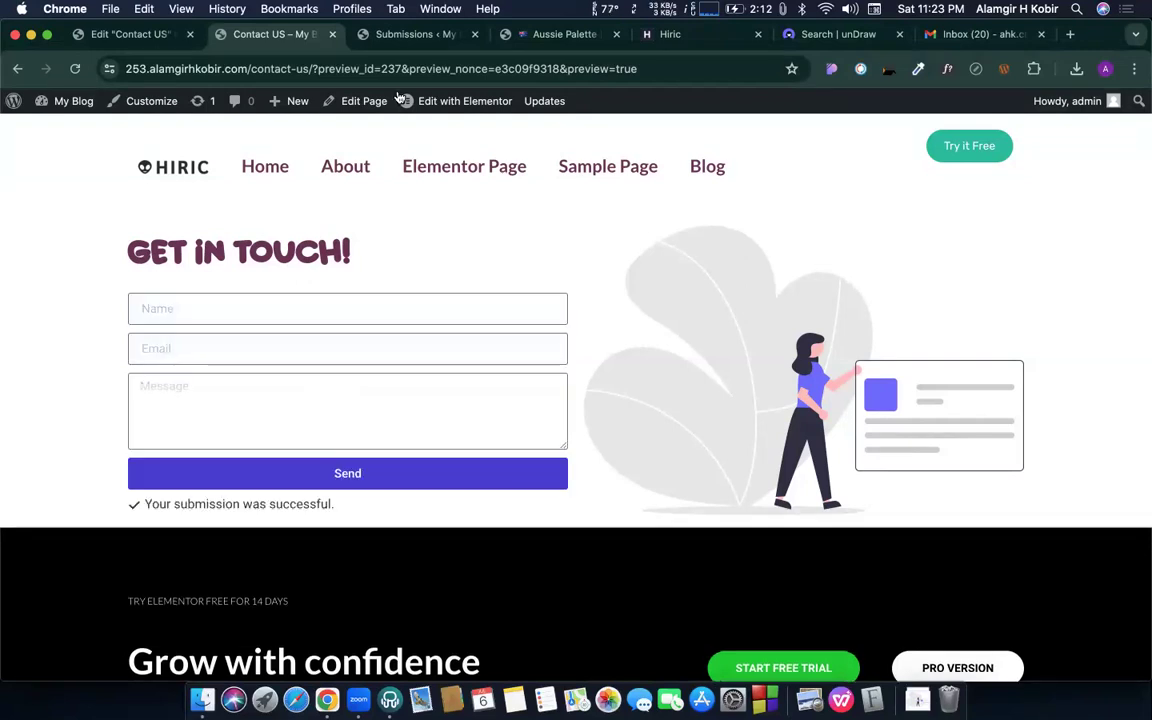
{"action": "left_click", "coordinate": [389, 36]}
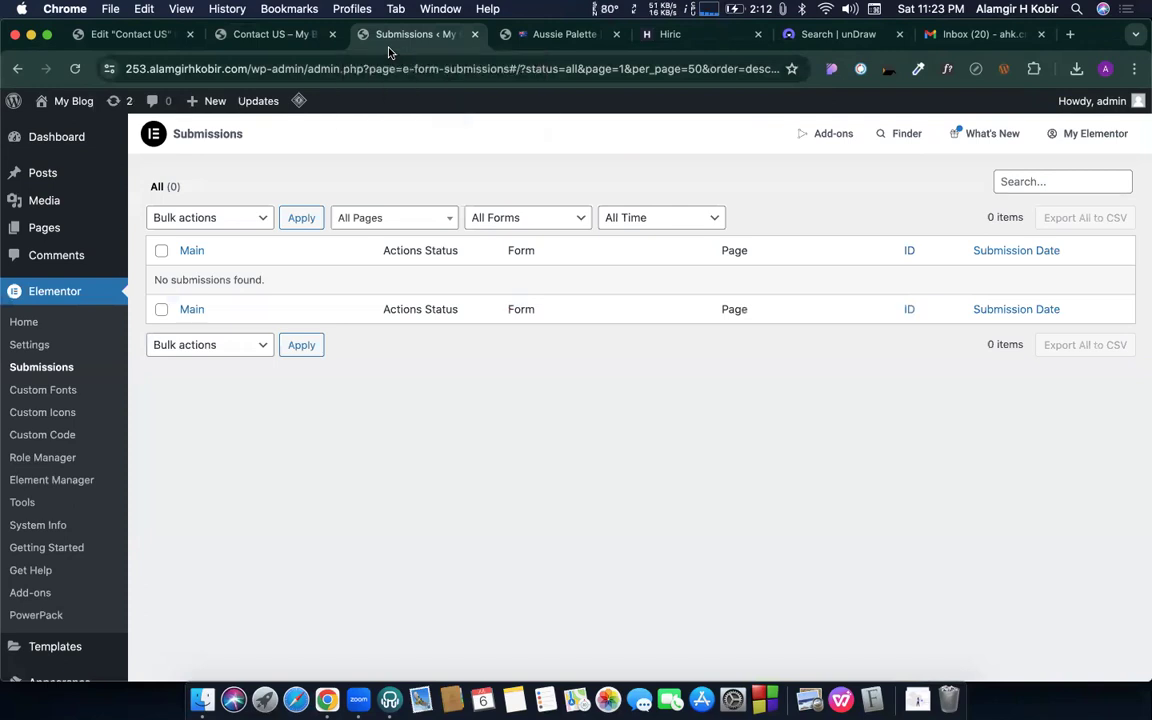
- Reload Submissions and review entries #1 and #2, including their fields and Email action logs
{"action": "key", "text": "super+e"}
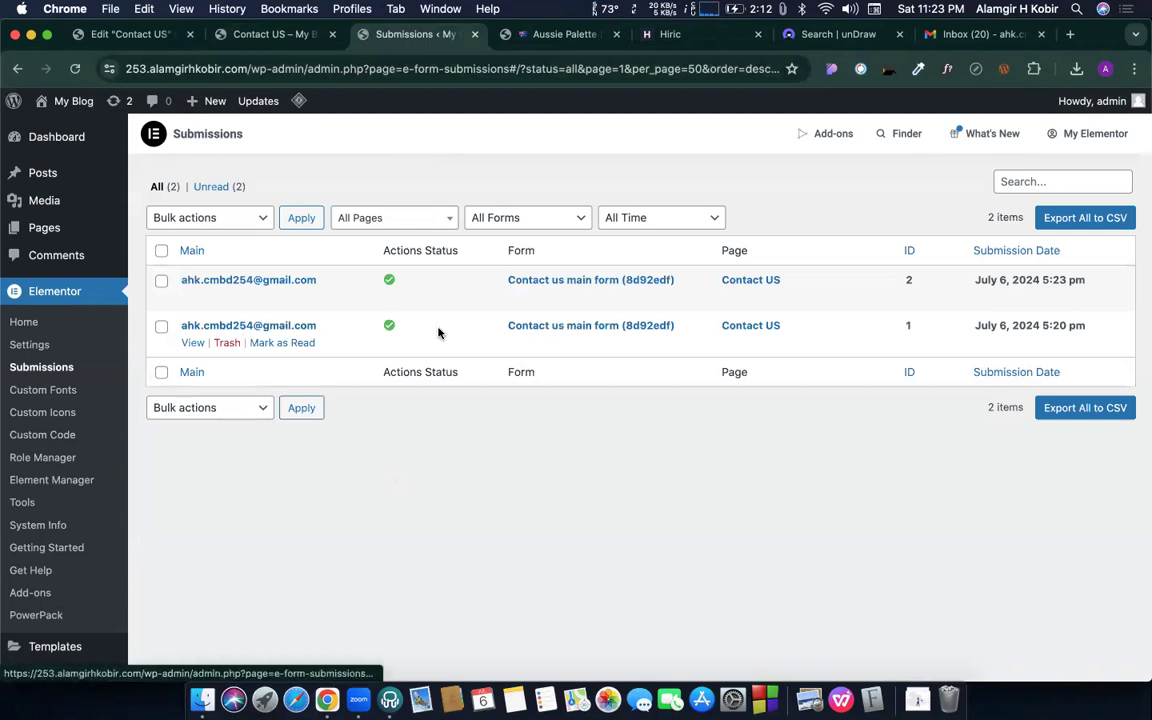
{"action": "left_click", "coordinate": [236, 327]}
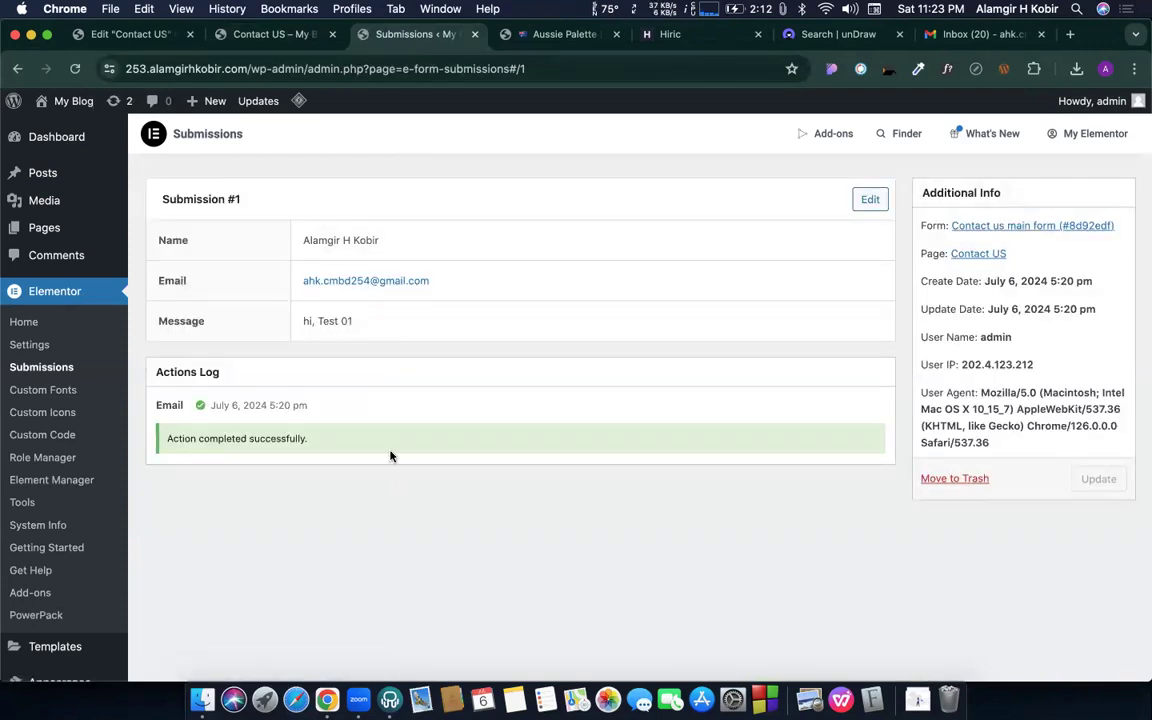
{"action": "left_click_drag", "start_coordinate": [298, 239], "coordinate": [366, 344]}
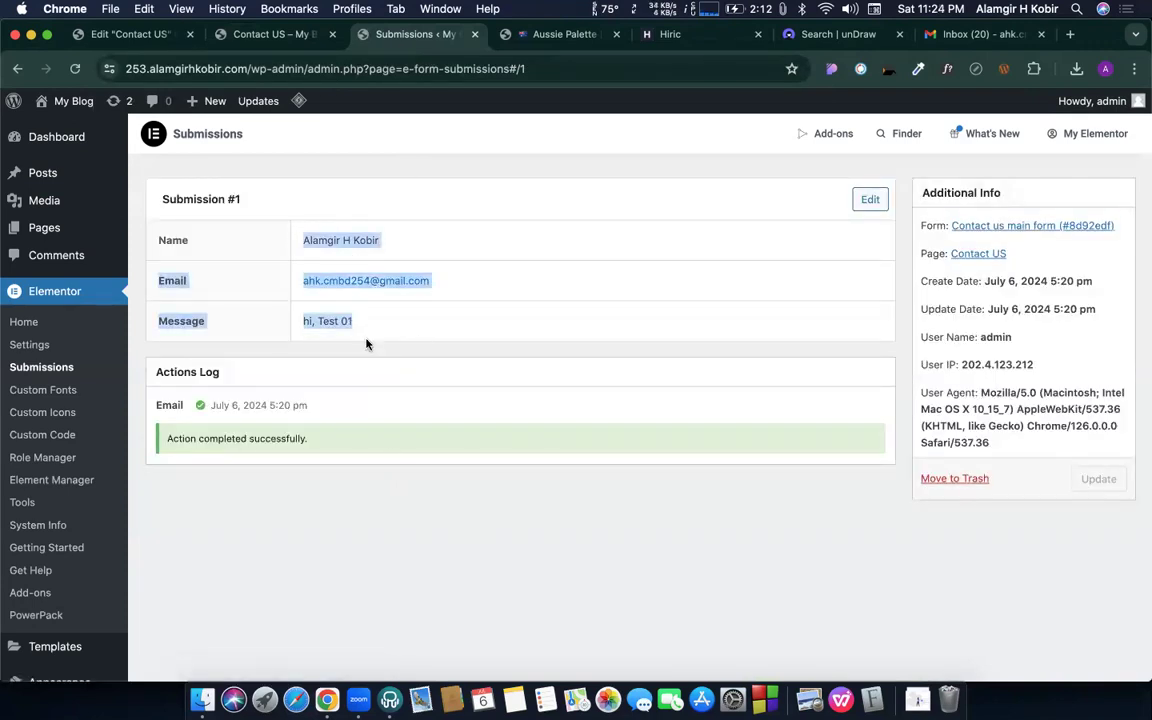
{"action": "left_click", "coordinate": [494, 360]}
{"action": "left_click", "coordinate": [20, 72]}
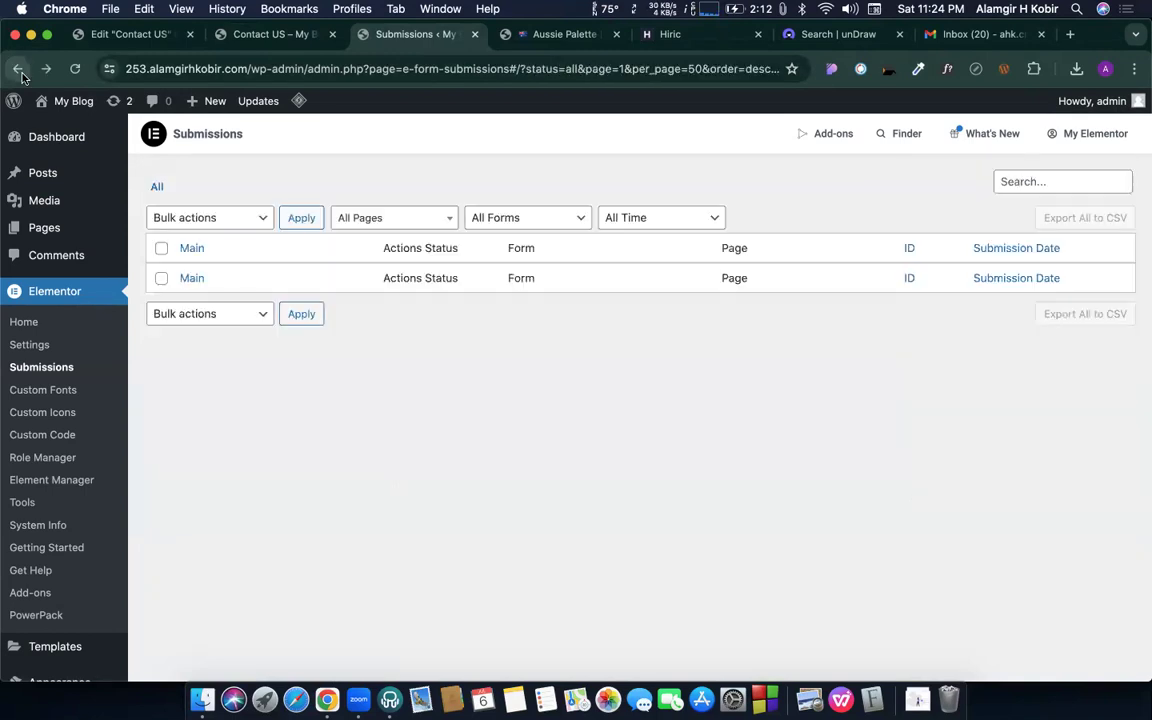
{"action": "left_click", "coordinate": [265, 281]}
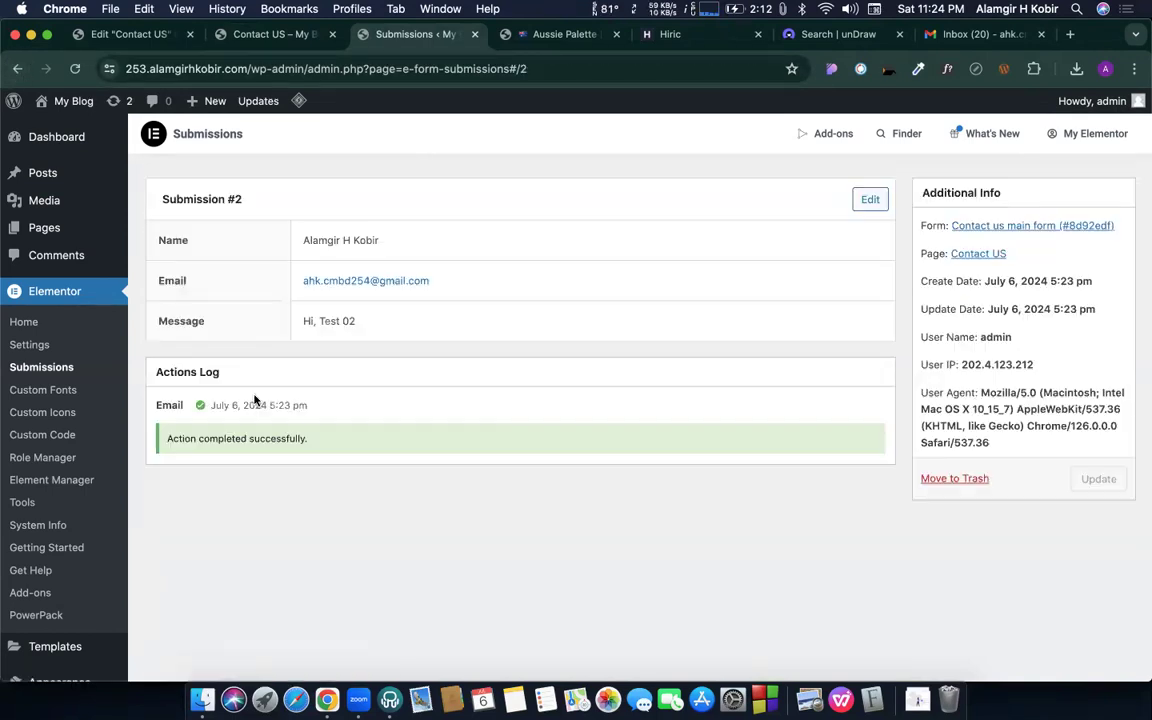
{"action": "left_click", "coordinate": [18, 68]}
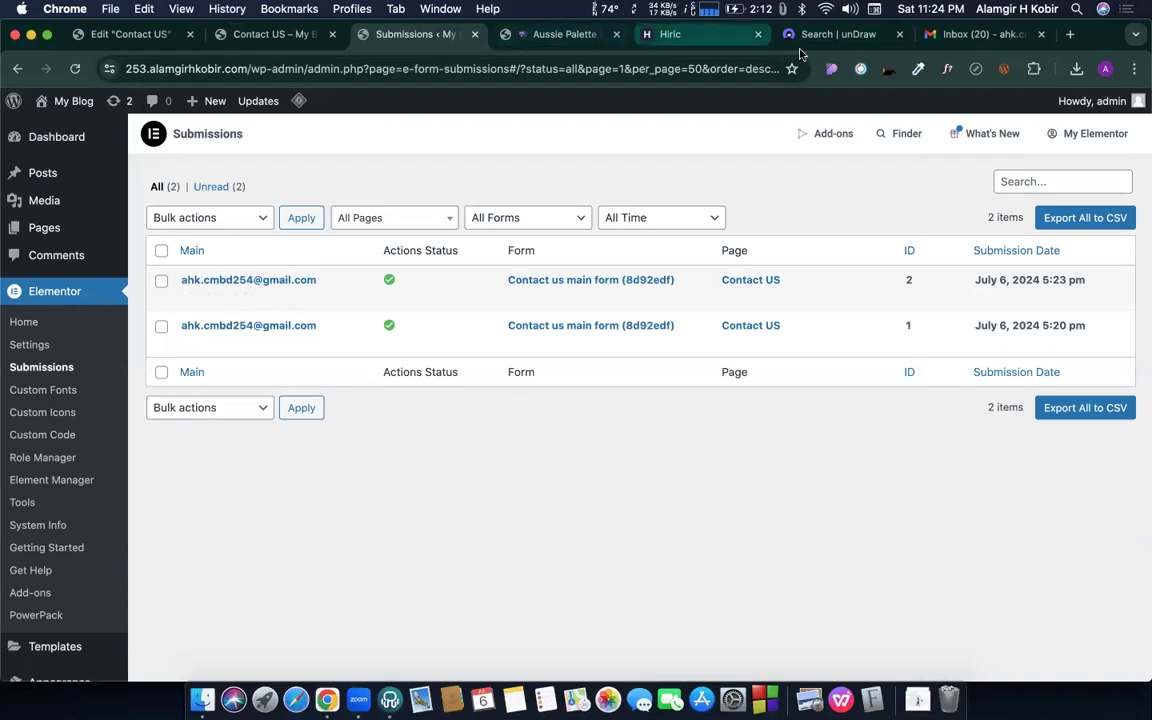
- Refresh the Gmail inbox and open the Spam folder from More
{"action": "left_click", "coordinate": [939, 36]}
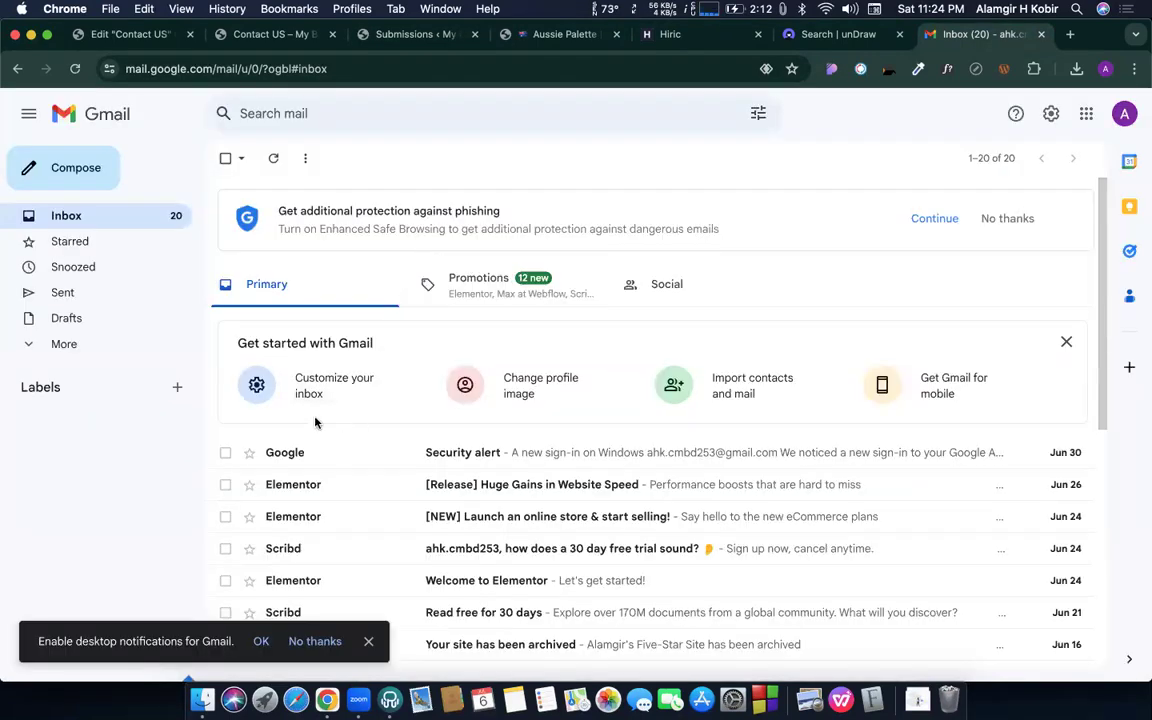
{"action": "left_click", "coordinate": [101, 224]}
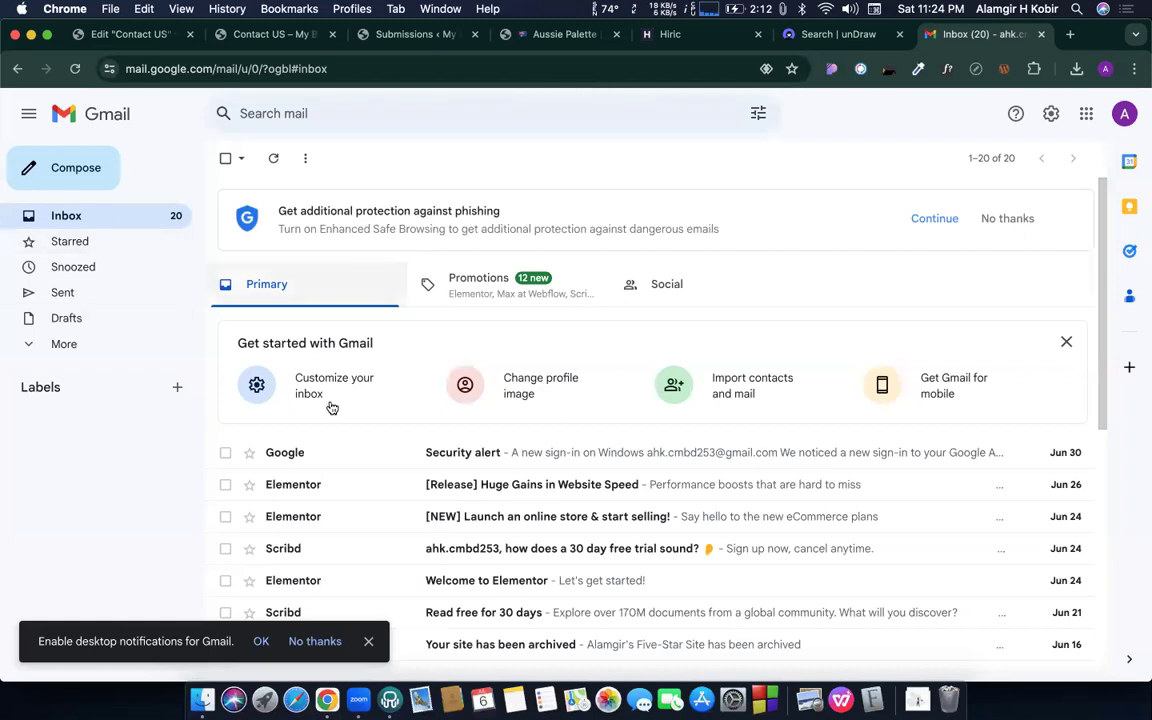
{"action": "scroll", "coordinate": [332, 463], "scroll_direction": "down", "scroll_amount": 2}
{"action": "scroll", "coordinate": [300, 460], "scroll_direction": "up", "scroll_amount": 3}
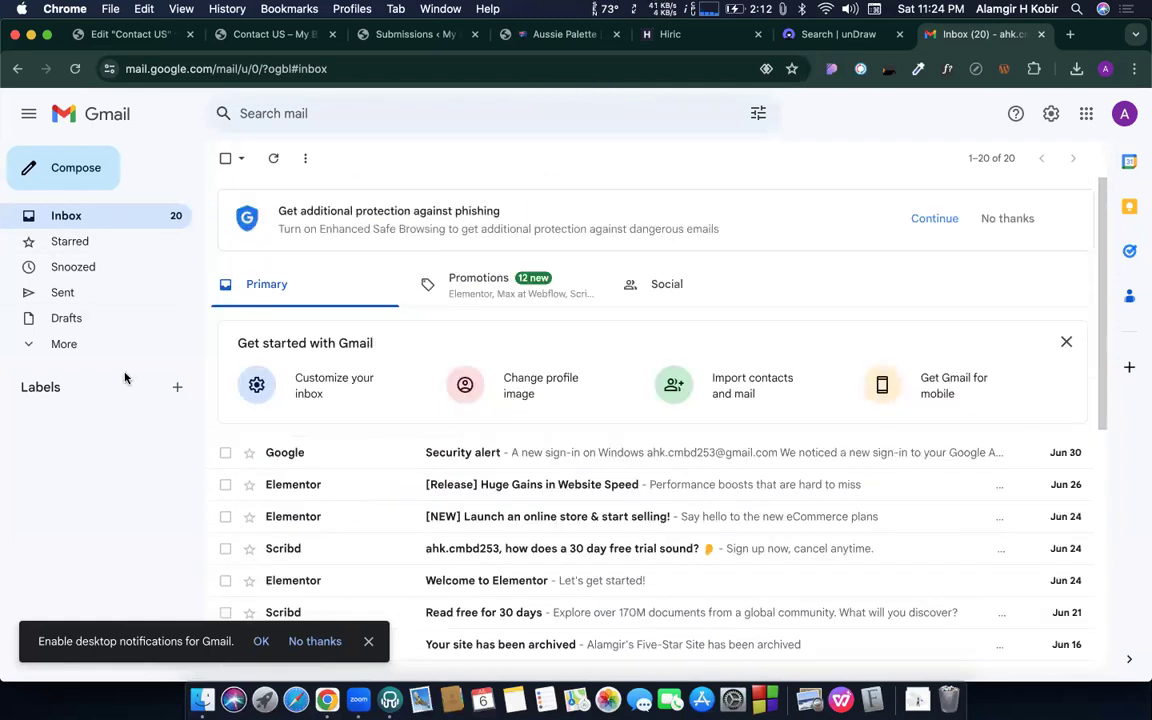
{"action": "left_click", "coordinate": [73, 345]}
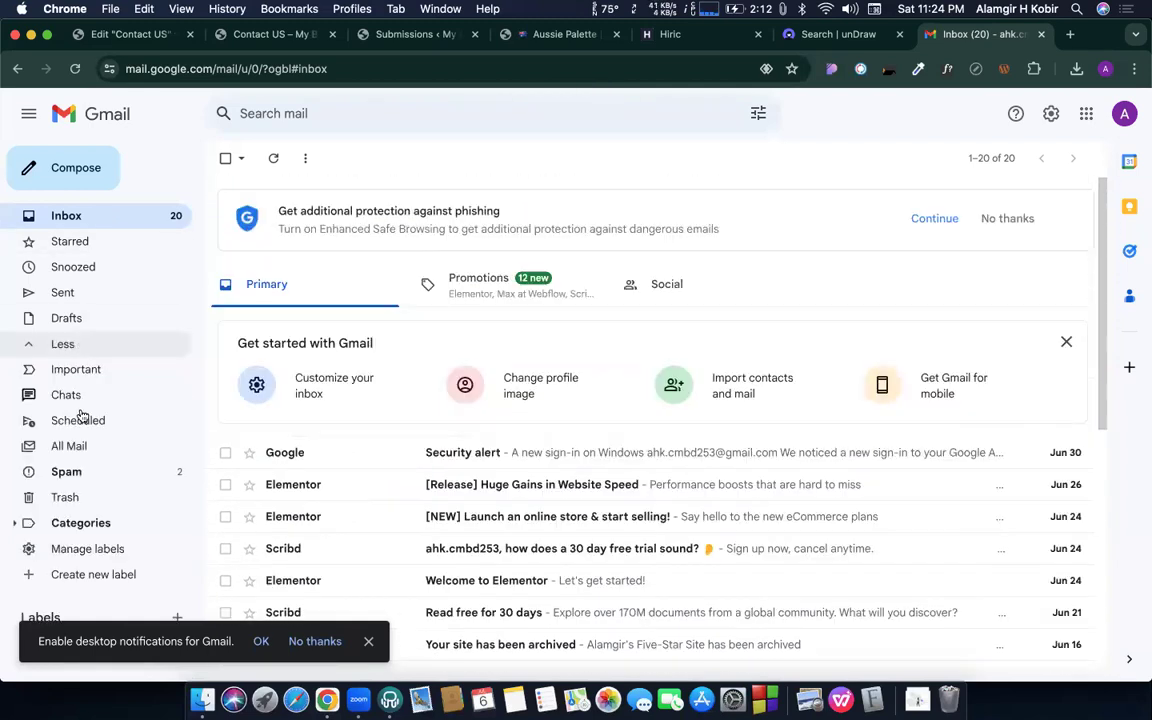
{"action": "left_click", "coordinate": [68, 473]}
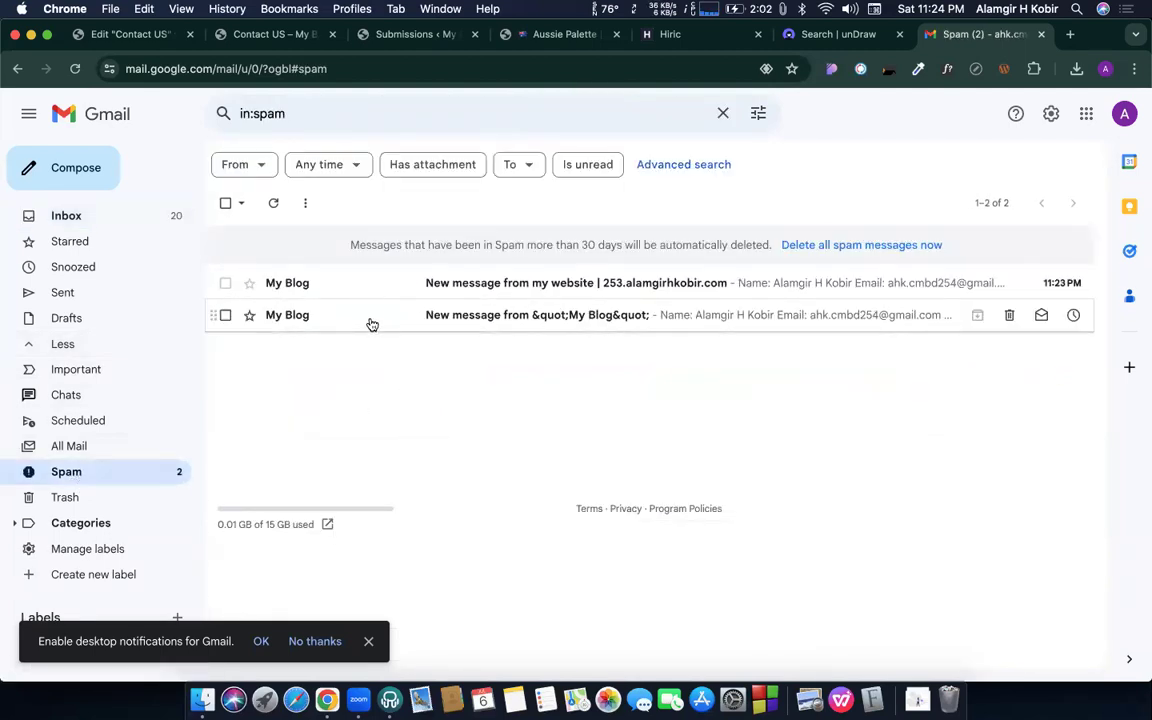
- Report both My Blog messages as not spam and return to the Inbox
{"action": "left_click", "coordinate": [338, 280]}
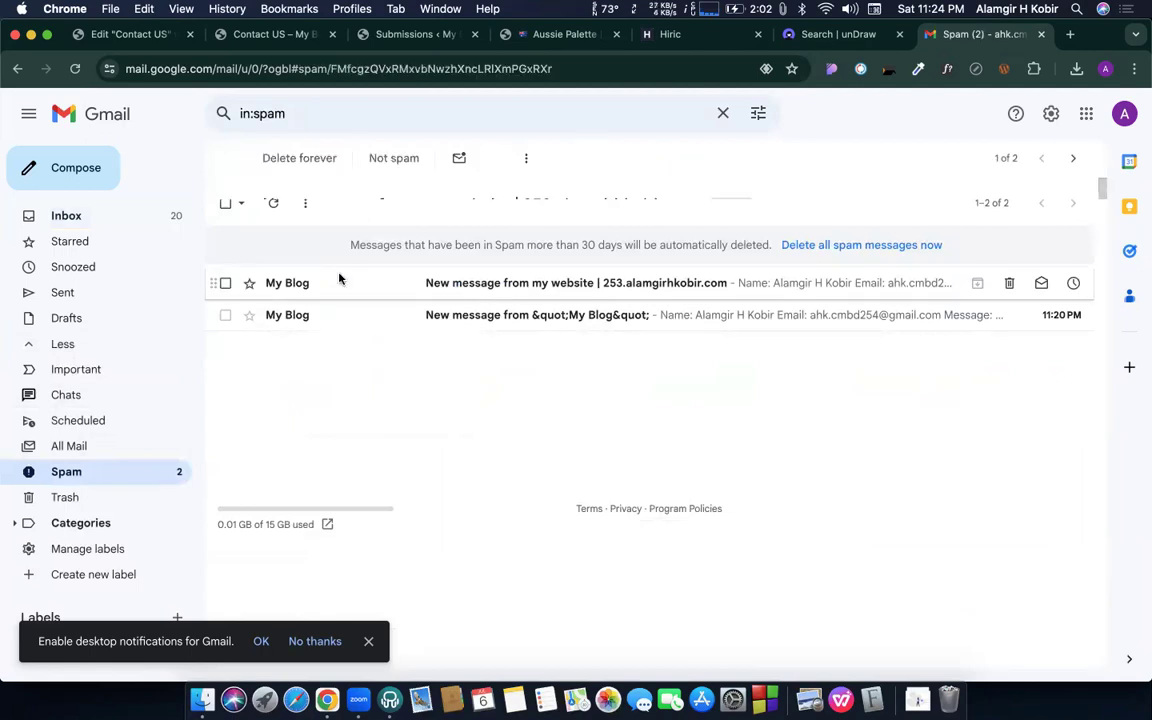
{"action": "left_click", "coordinate": [310, 334]}
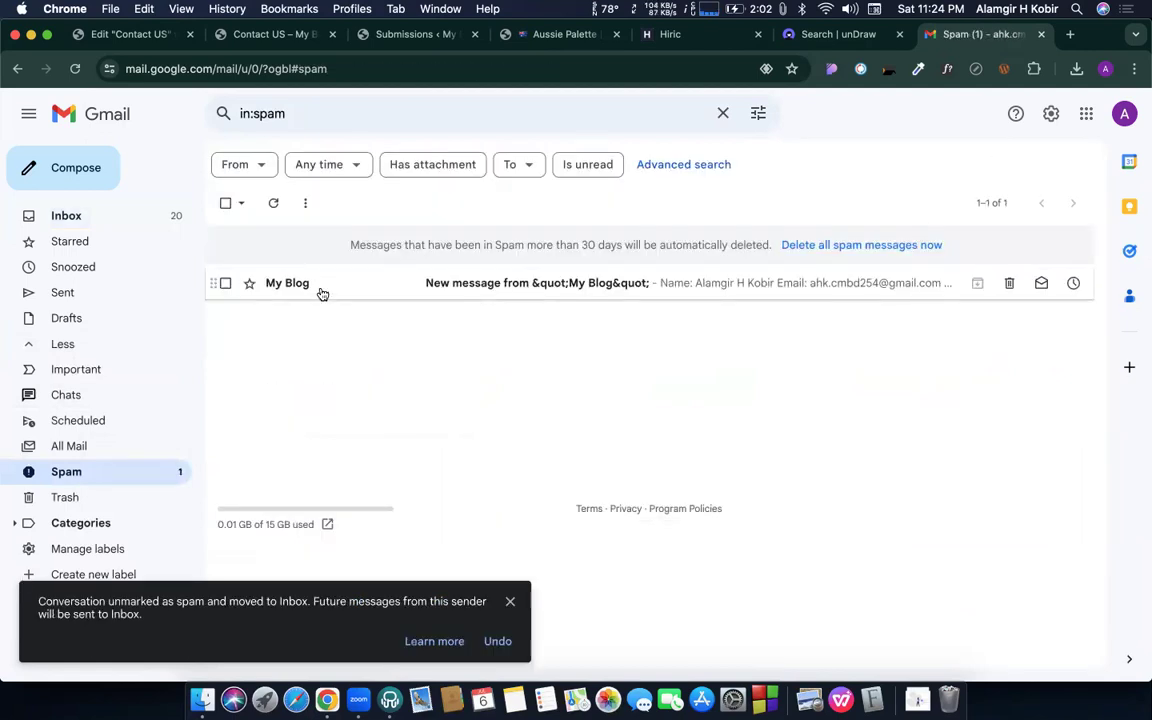
{"action": "left_click", "coordinate": [322, 292]}
{"action": "left_click", "coordinate": [318, 334]}
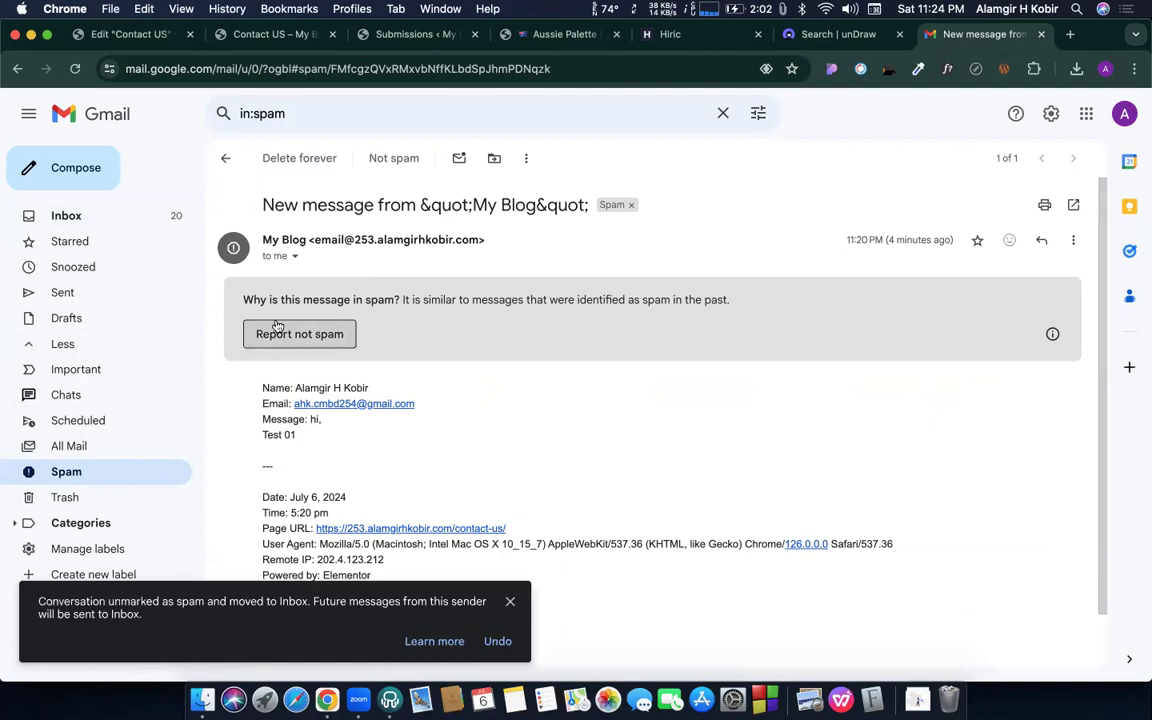
{"action": "left_click", "coordinate": [96, 221]}
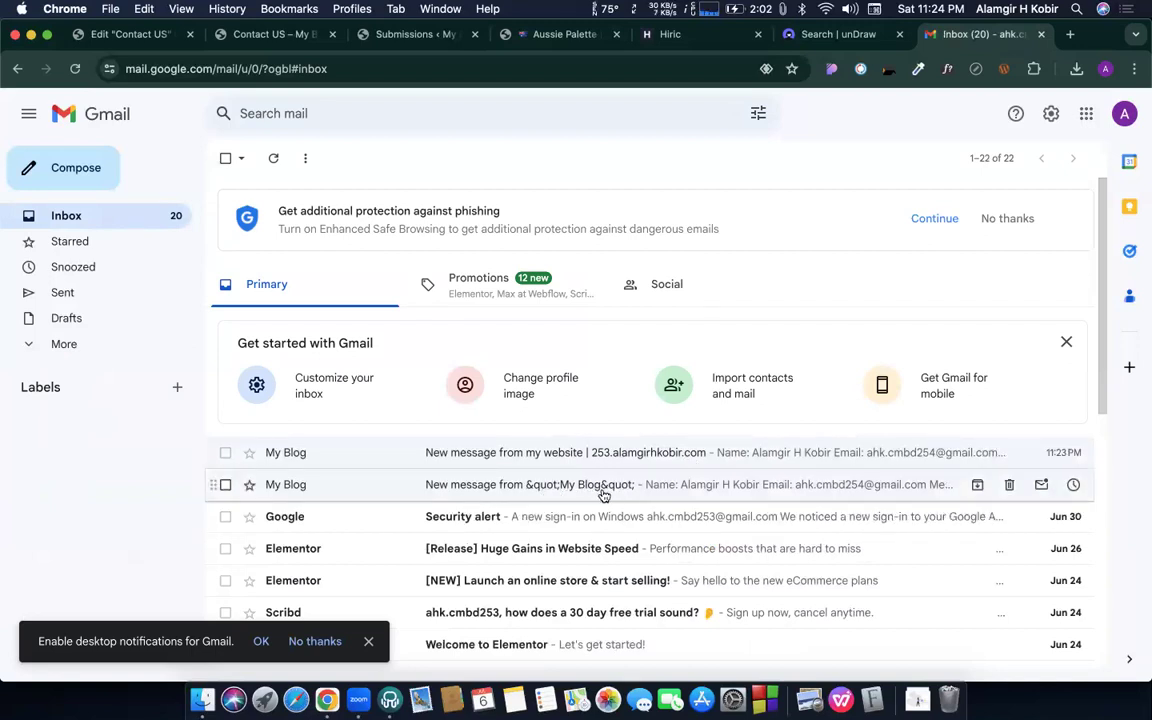
- Open the newest My Blog email and highlight its Name, Email and Test 02 message lines
{"action": "left_click", "coordinate": [732, 452]}
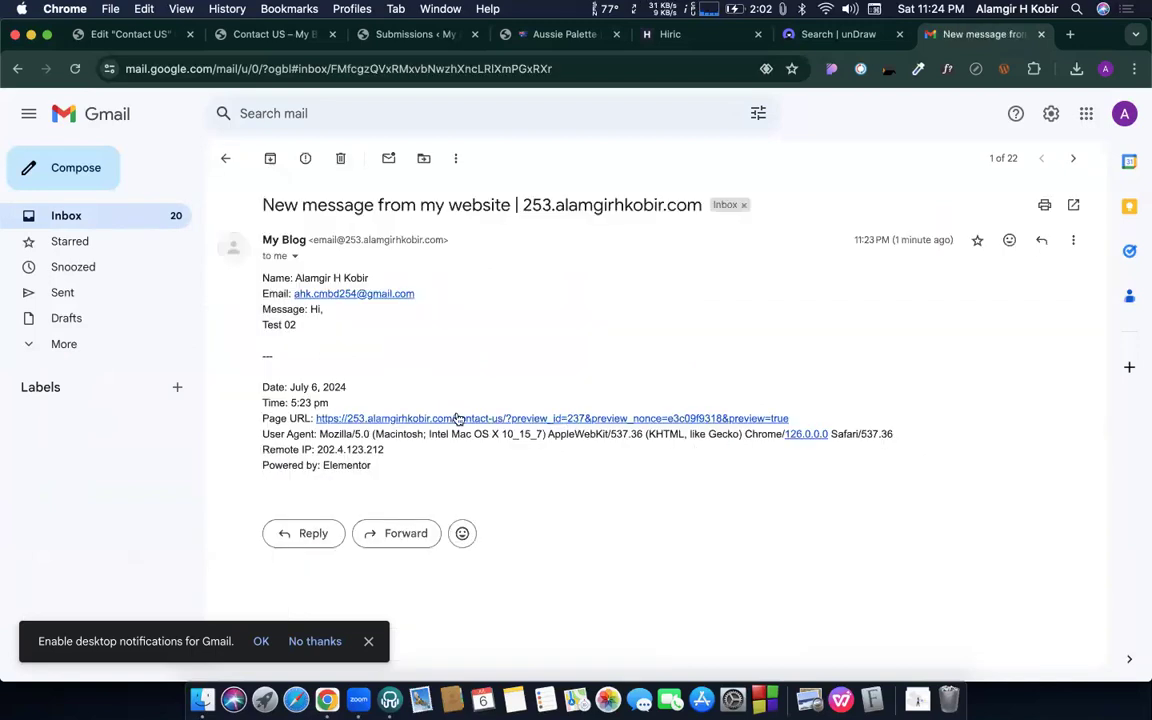
{"action": "left_click_drag", "start_coordinate": [232, 250], "coordinate": [316, 334]}
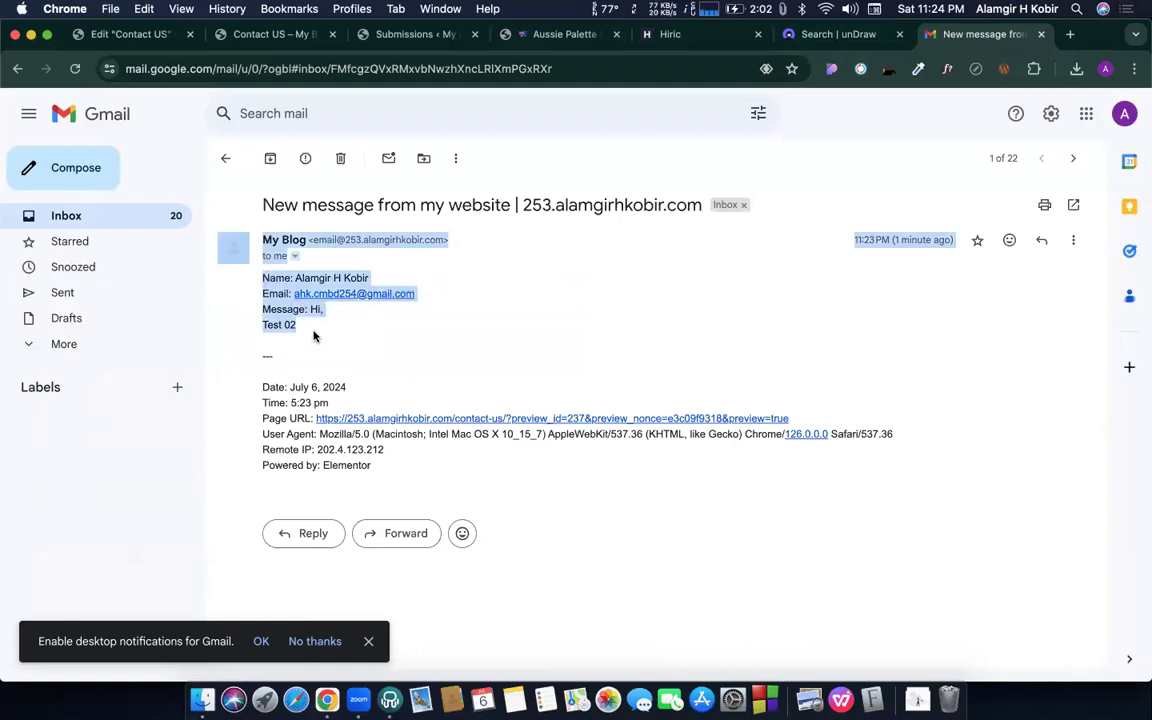
{"action": "left_click", "coordinate": [316, 334]}
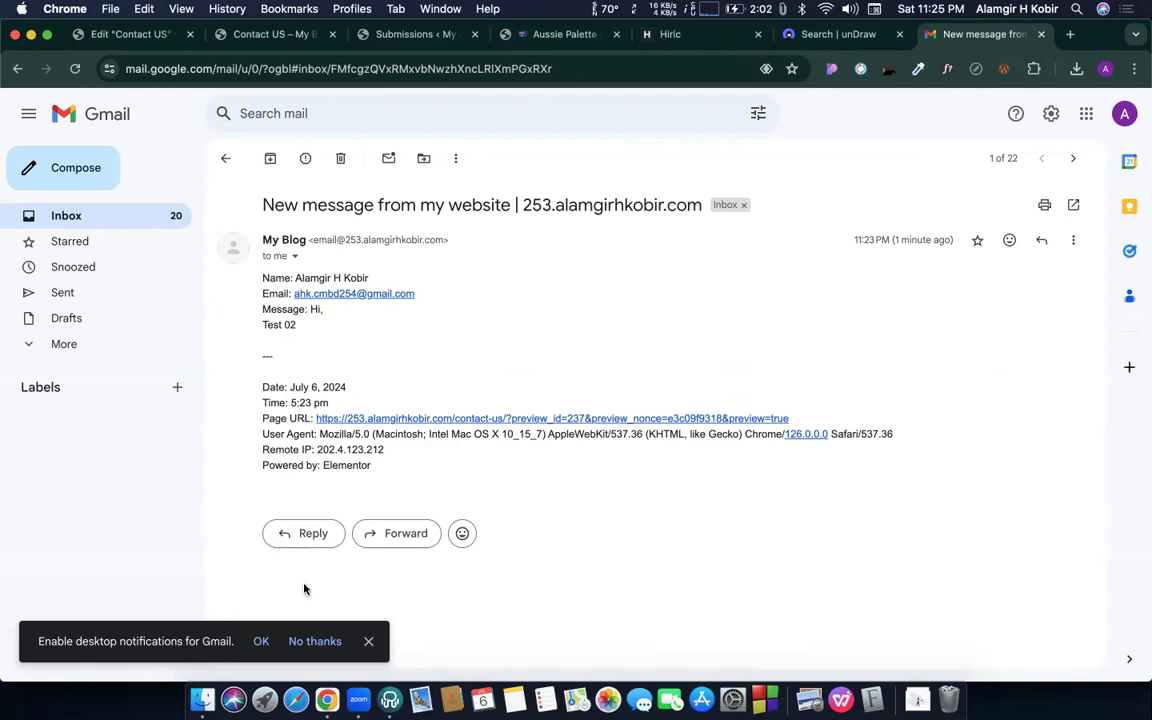
- Close the desktop-notifications bar, dismiss the Schedule tip and start a blank reply to My Blog
{"action": "left_click", "coordinate": [369, 641]}
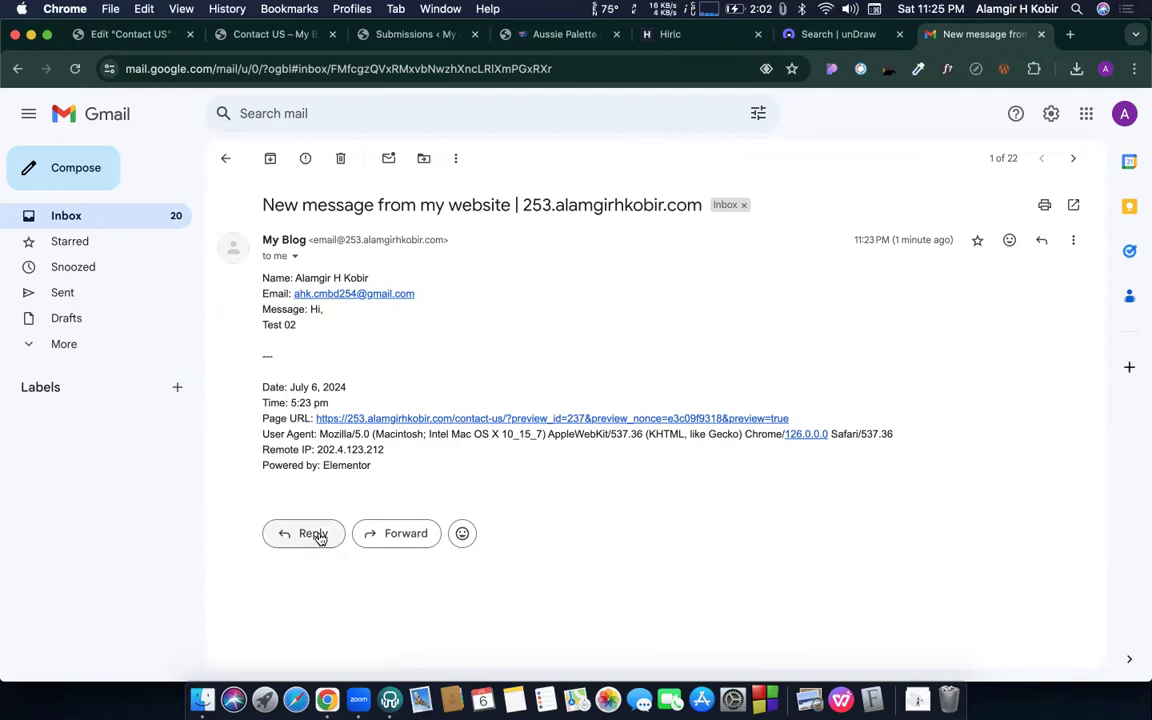
{"action": "left_click", "coordinate": [307, 535]}
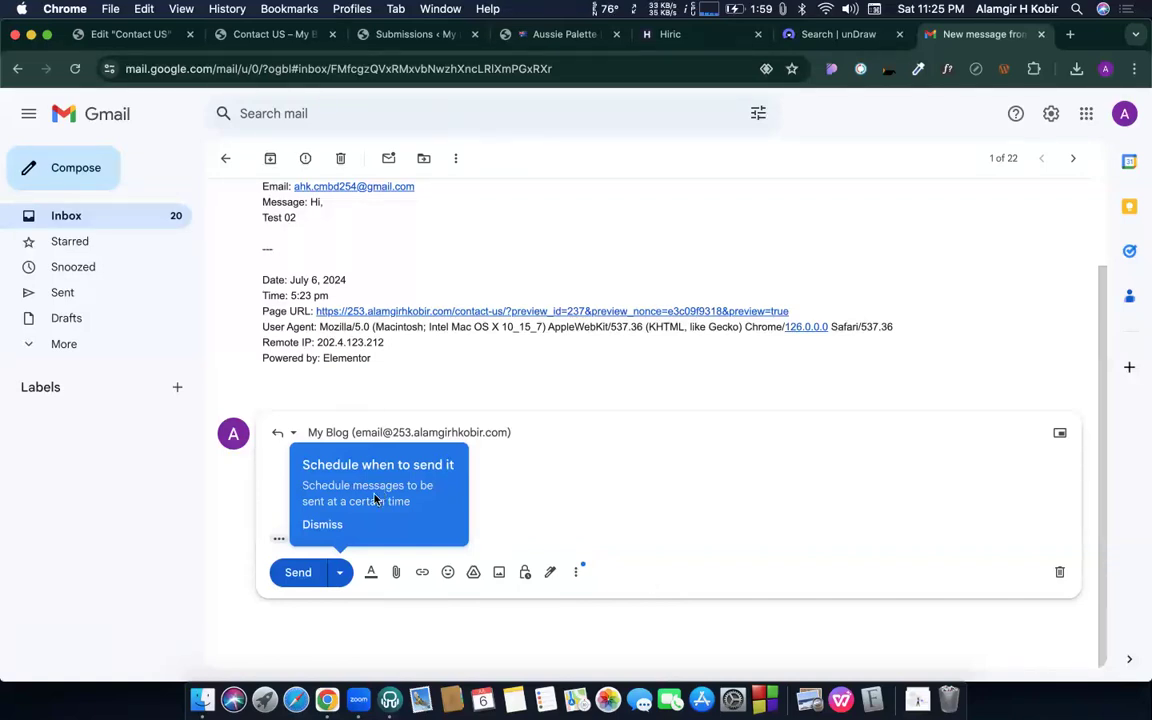
{"action": "left_click", "coordinate": [363, 428]}
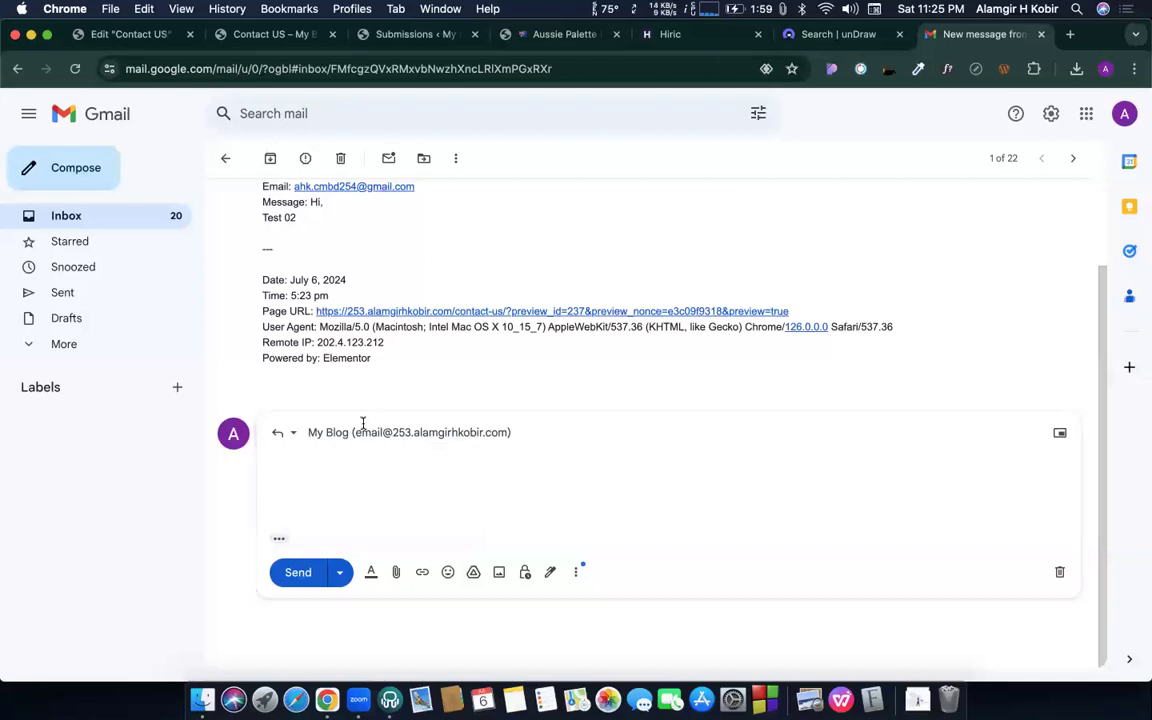
{"action": "left_click", "coordinate": [368, 432]}
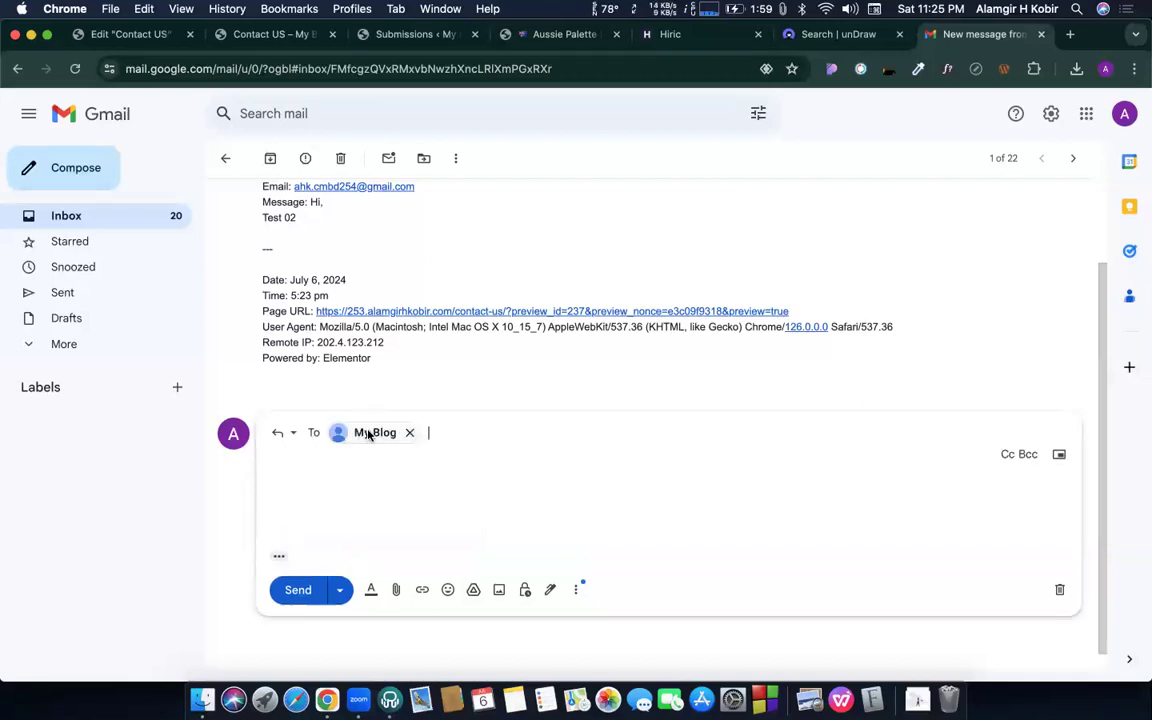
{"action": "left_click", "coordinate": [347, 479]}
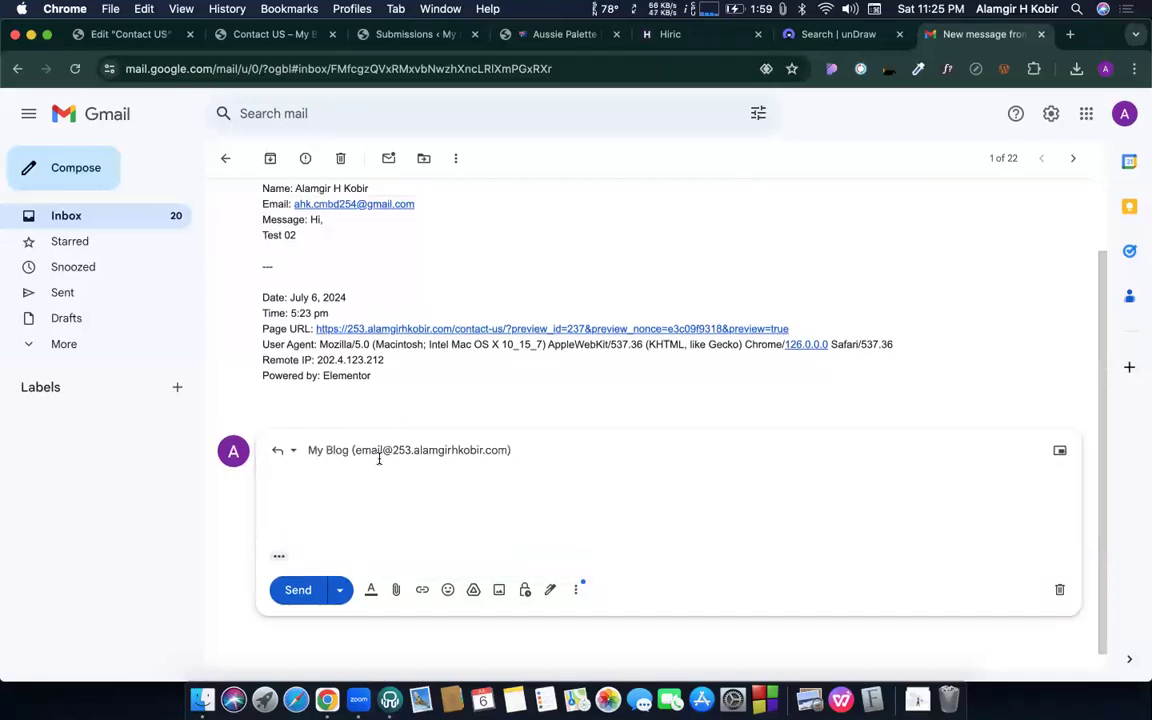
{"action": "mouse_move", "coordinate": [416, 450]}
{"action": "scroll", "coordinate": [289, 479], "scroll_direction": "up", "scroll_amount": 2}
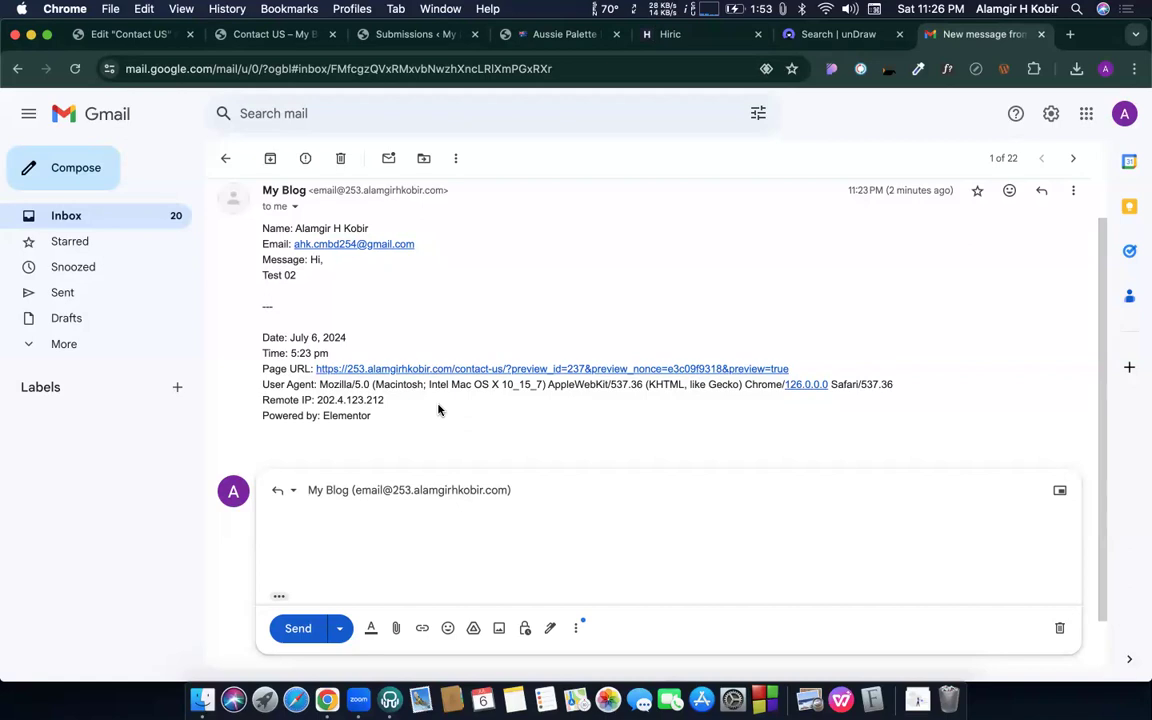
{"action": "left_click", "coordinate": [120, 40]}
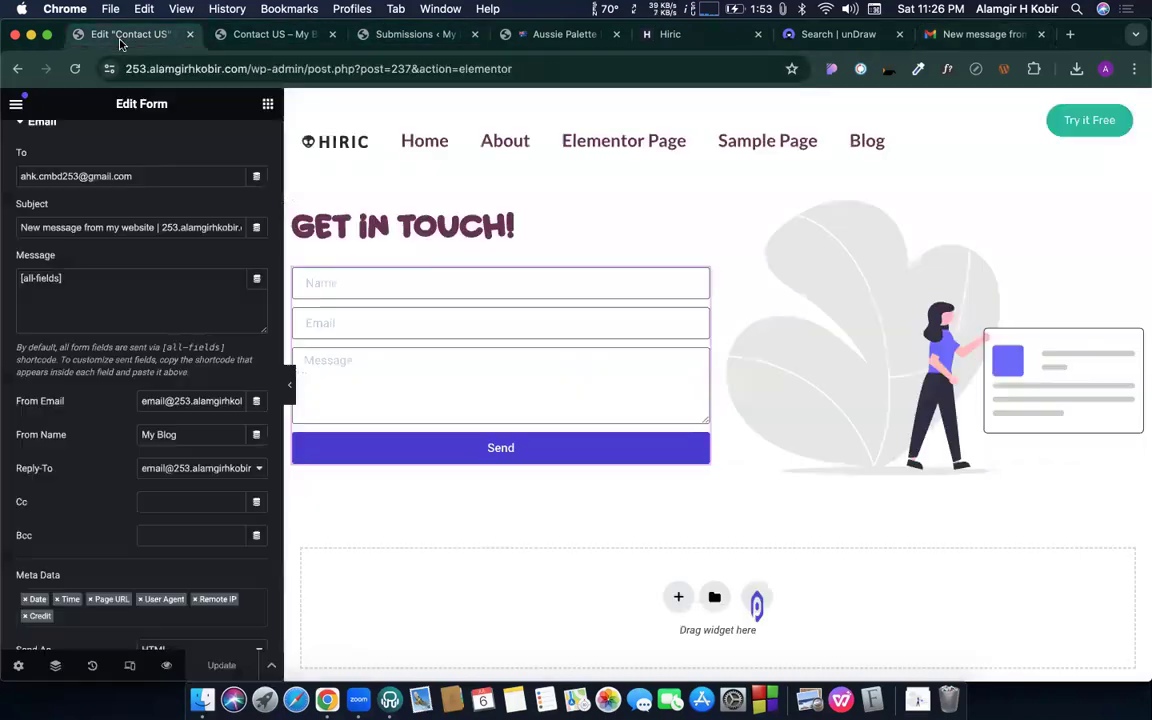
{"action": "scroll", "coordinate": [221, 470], "scroll_direction": "down", "scroll_amount": 2}
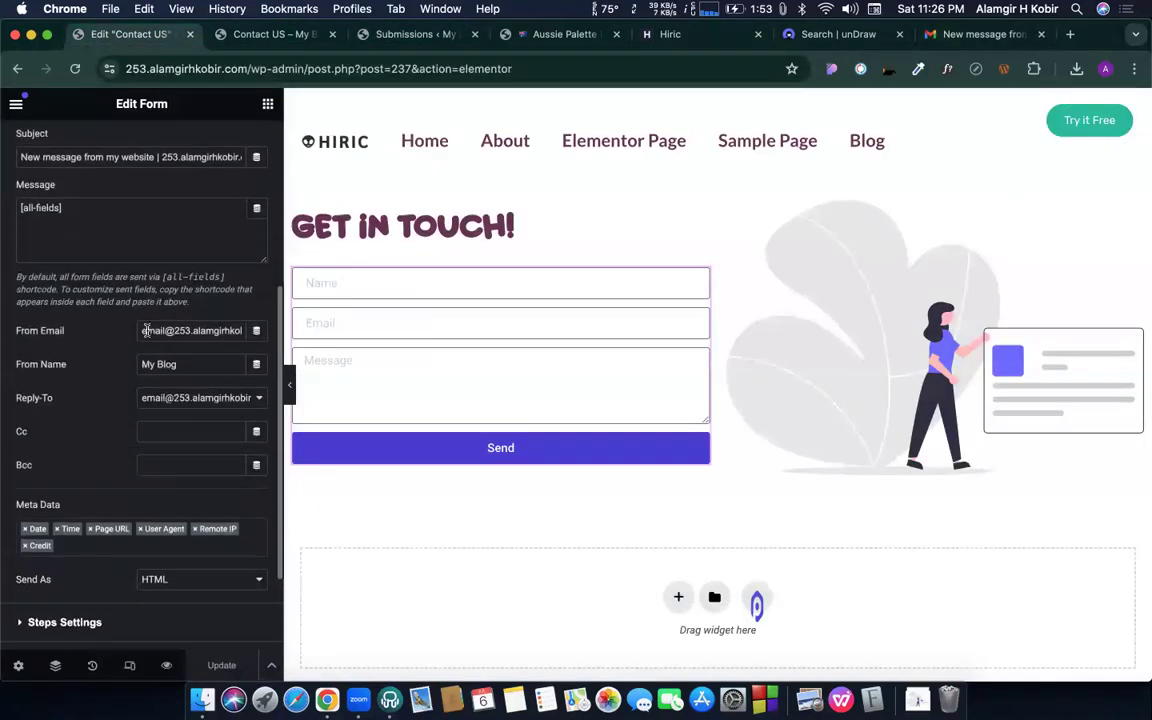
{"action": "scroll", "coordinate": [100, 420], "scroll_direction": "up", "scroll_amount": 5}
{"action": "scroll", "coordinate": [78, 486], "scroll_direction": "down", "scroll_amount": 4}
{"action": "left_click_drag", "start_coordinate": [16, 395], "coordinate": [69, 399]}
{"action": "left_click", "coordinate": [96, 392]}
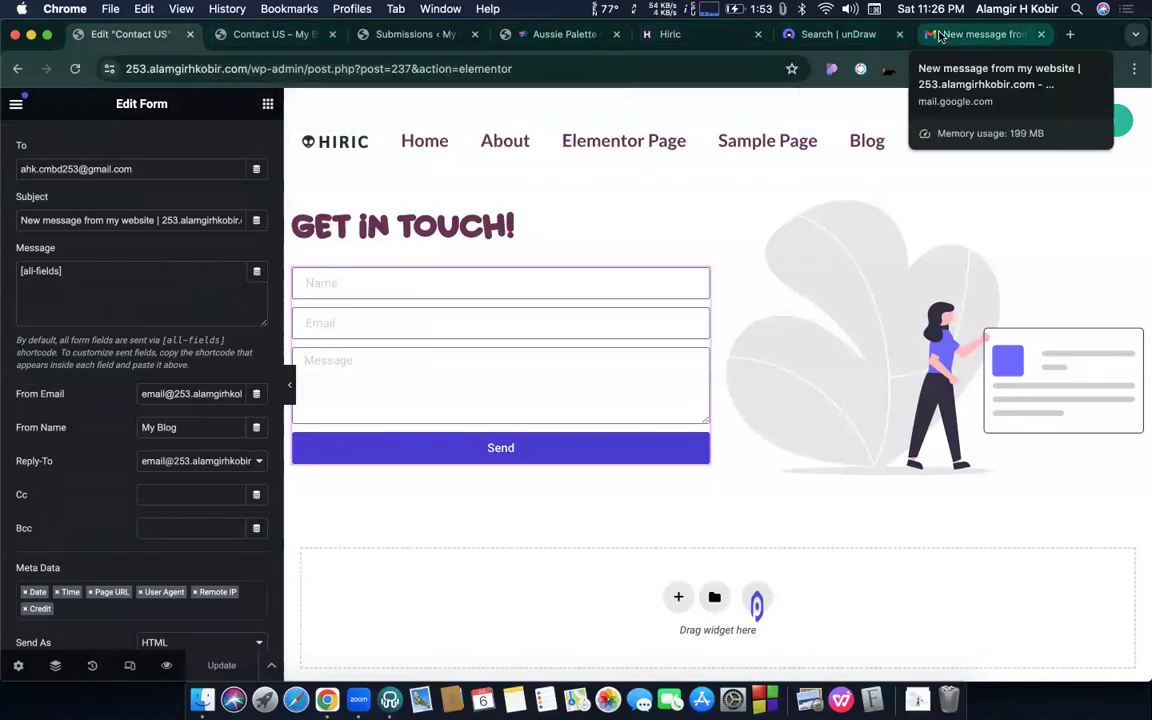
{"action": "left_click", "coordinate": [975, 34]}
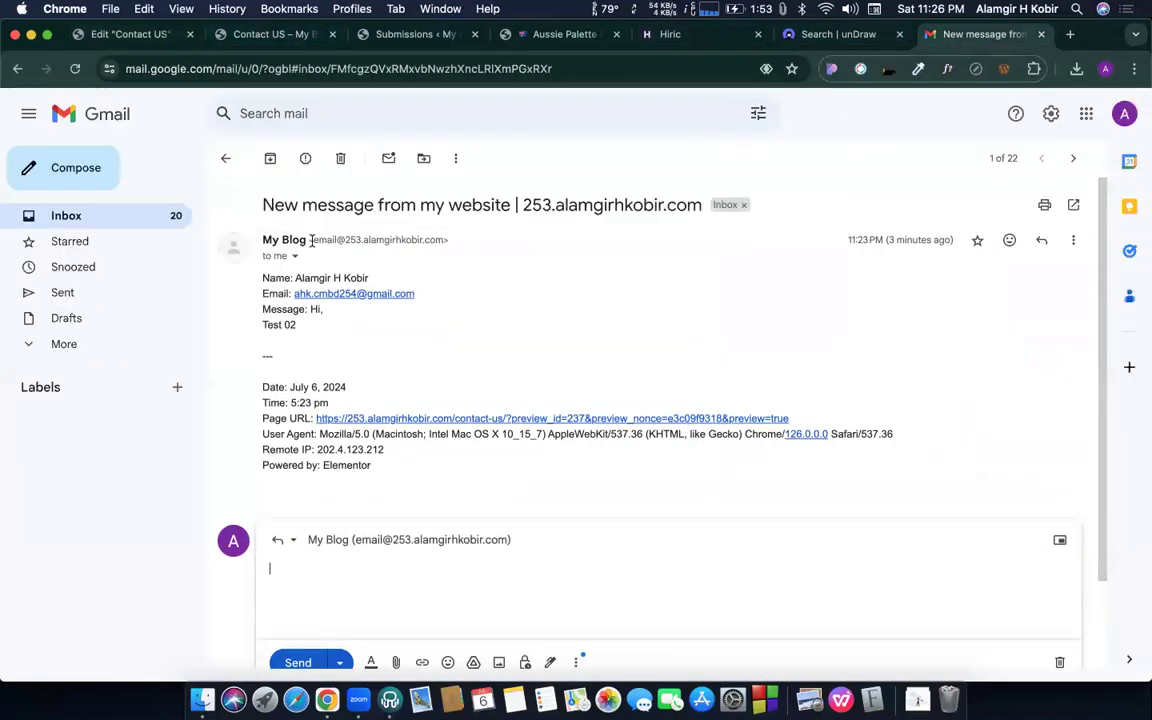
- Highlight the notification's sender address and the submitted email address, then go back to the Contact Us editor
{"action": "mouse_move", "coordinate": [311, 240]}
{"action": "left_mouse_down"}
{"action": "mouse_move", "coordinate": [441, 241]}
{"action": "mouse_move", "coordinate": [310, 240]}
{"action": "left_mouse_up"}
{"action": "left_click", "coordinate": [438, 240]}
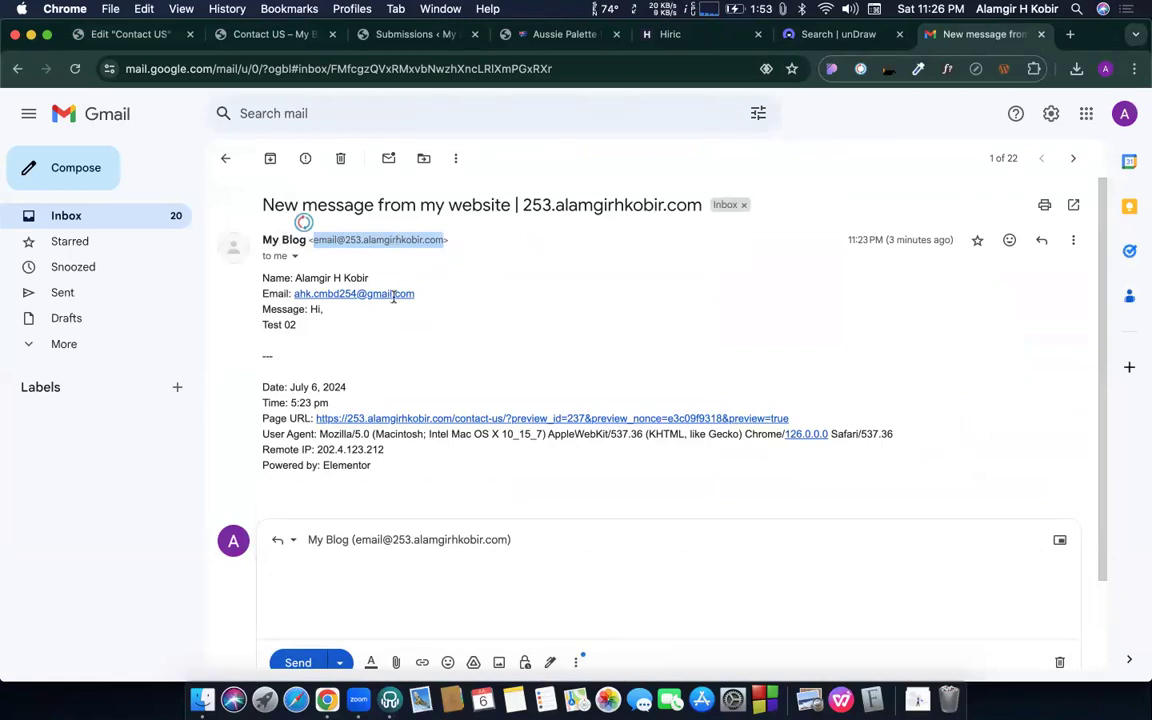
{"action": "left_click_drag", "start_coordinate": [414, 294], "coordinate": [292, 294]}
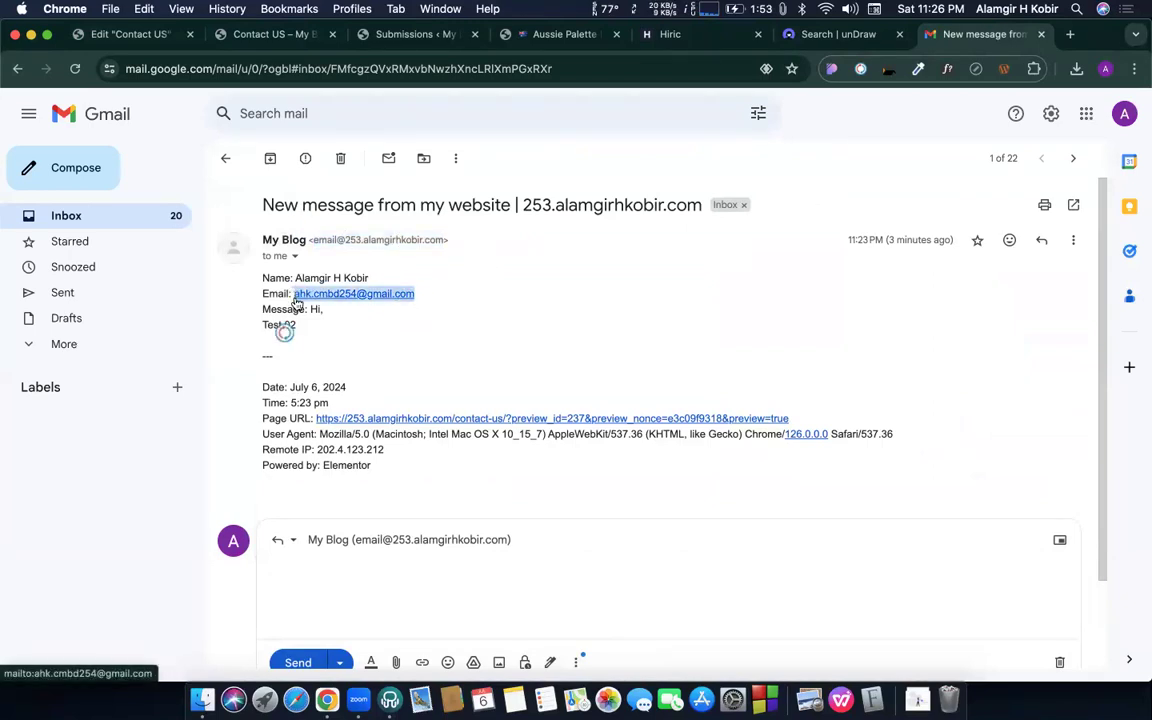
{"action": "left_click", "coordinate": [508, 309]}
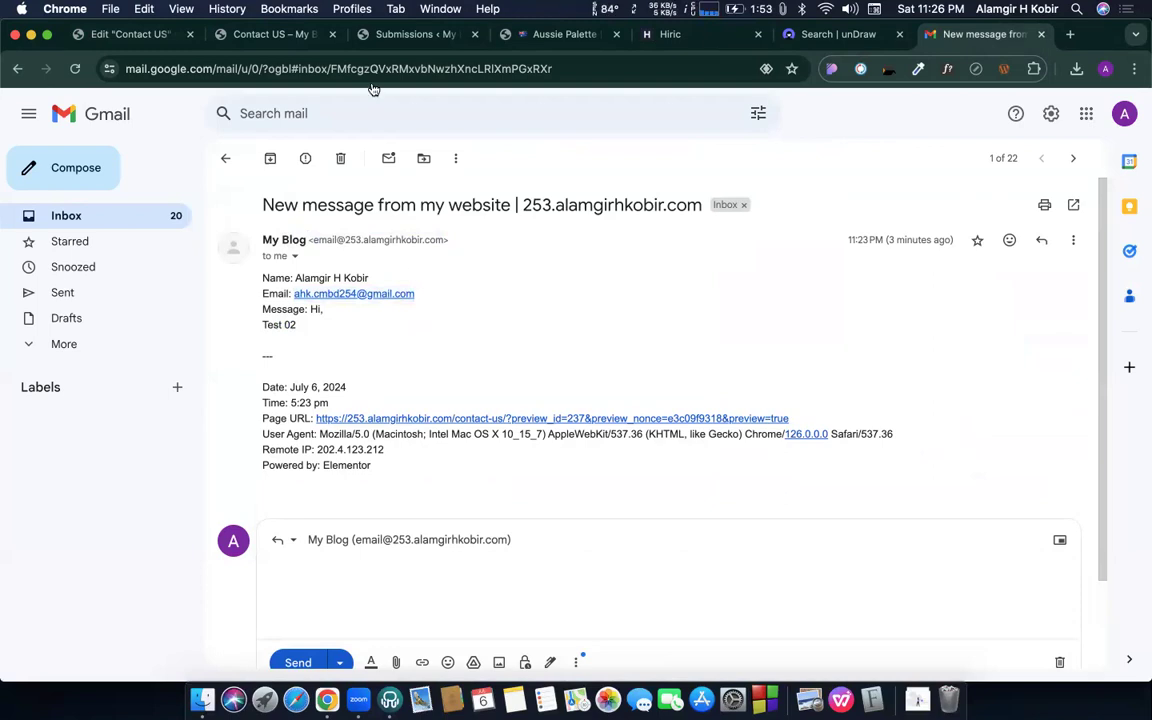
{"action": "left_click", "coordinate": [128, 36]}
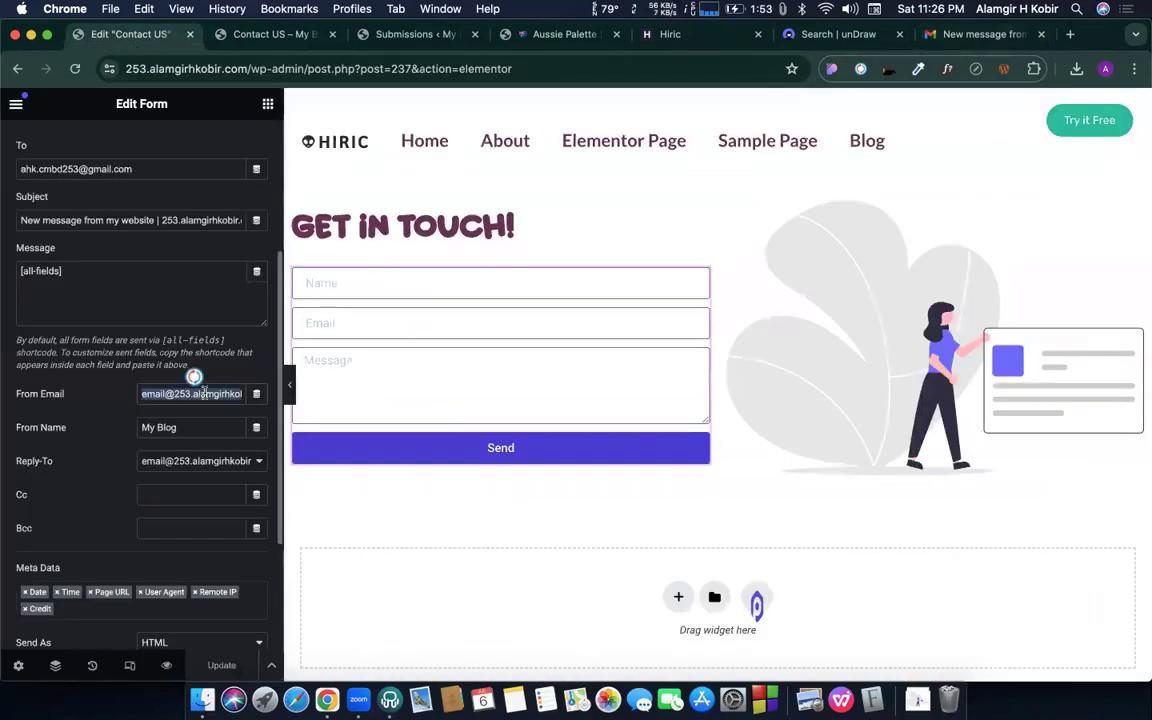
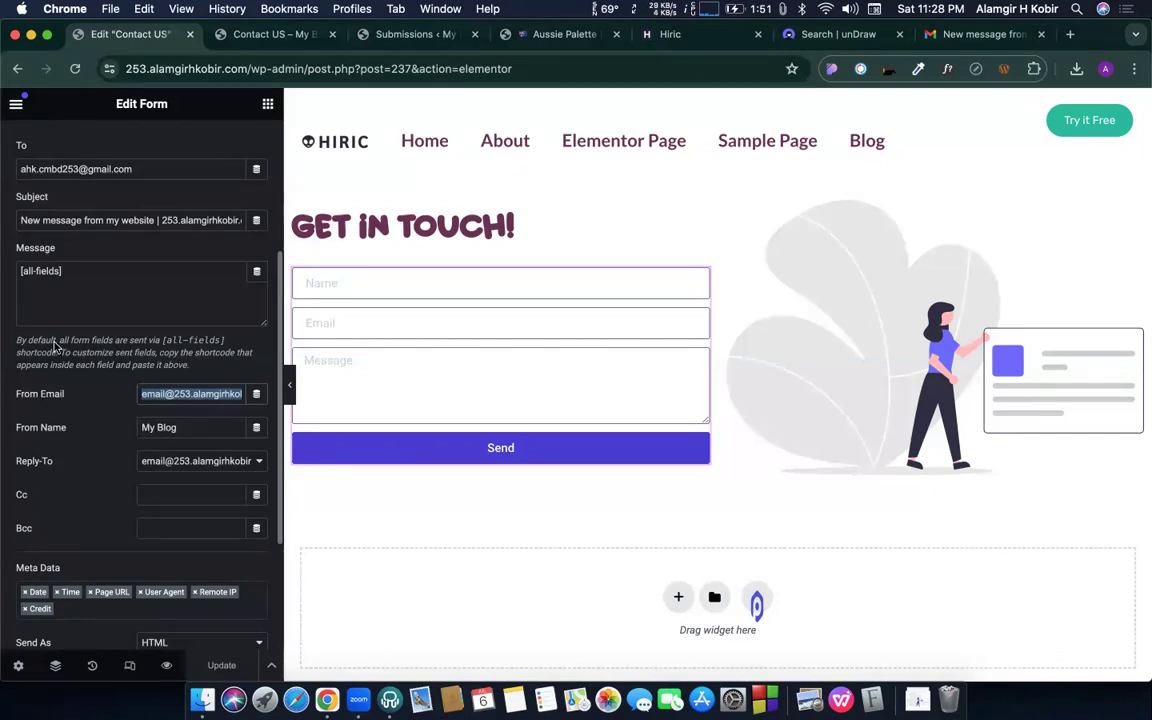
- Copy the Email field's shortcode from its Advanced settings under Form Fields
{"action": "scroll", "coordinate": [52, 313], "scroll_direction": "up", "scroll_amount": 5}
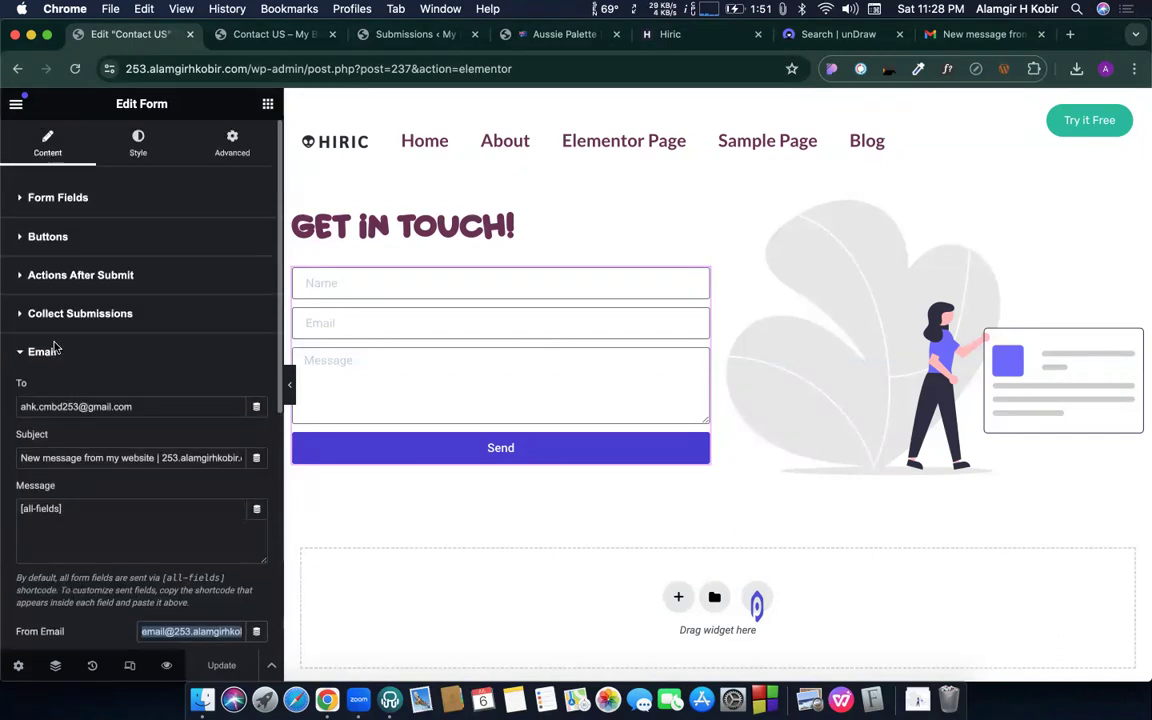
{"action": "left_click", "coordinate": [55, 197]}
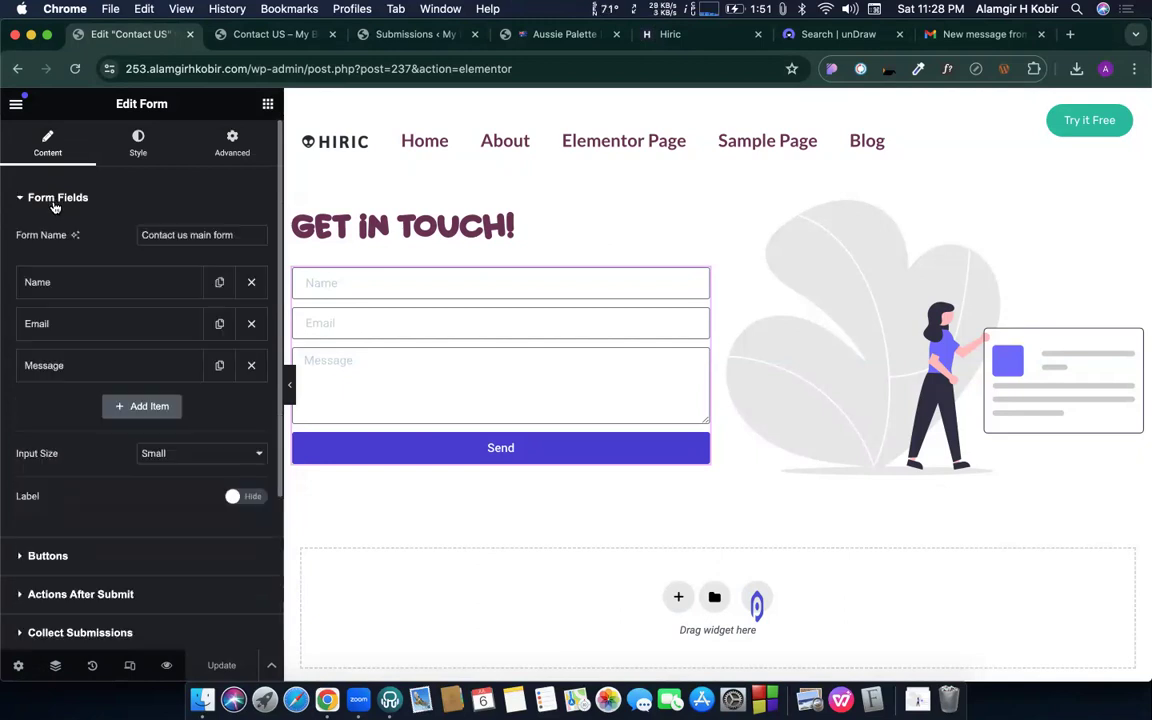
{"action": "left_click", "coordinate": [41, 326]}
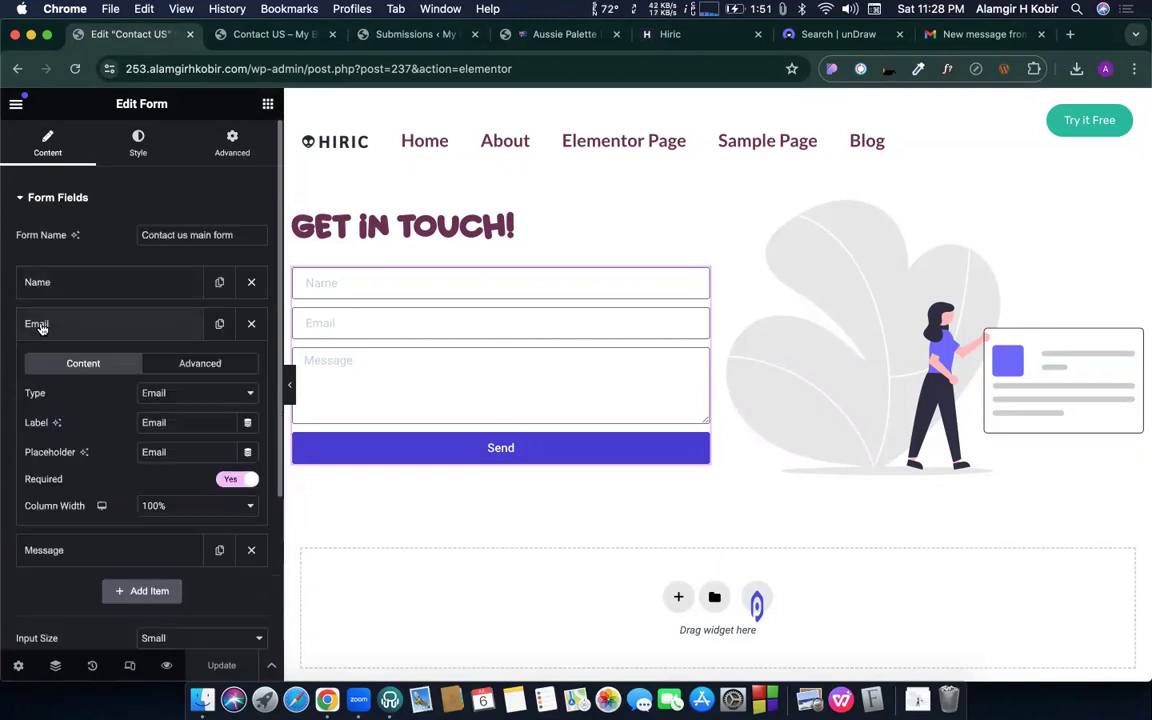
{"action": "left_click", "coordinate": [175, 365]}
{"action": "left_click_drag", "start_coordinate": [215, 497], "coordinate": [134, 497]}
{"action": "key", "text": "super+c"}
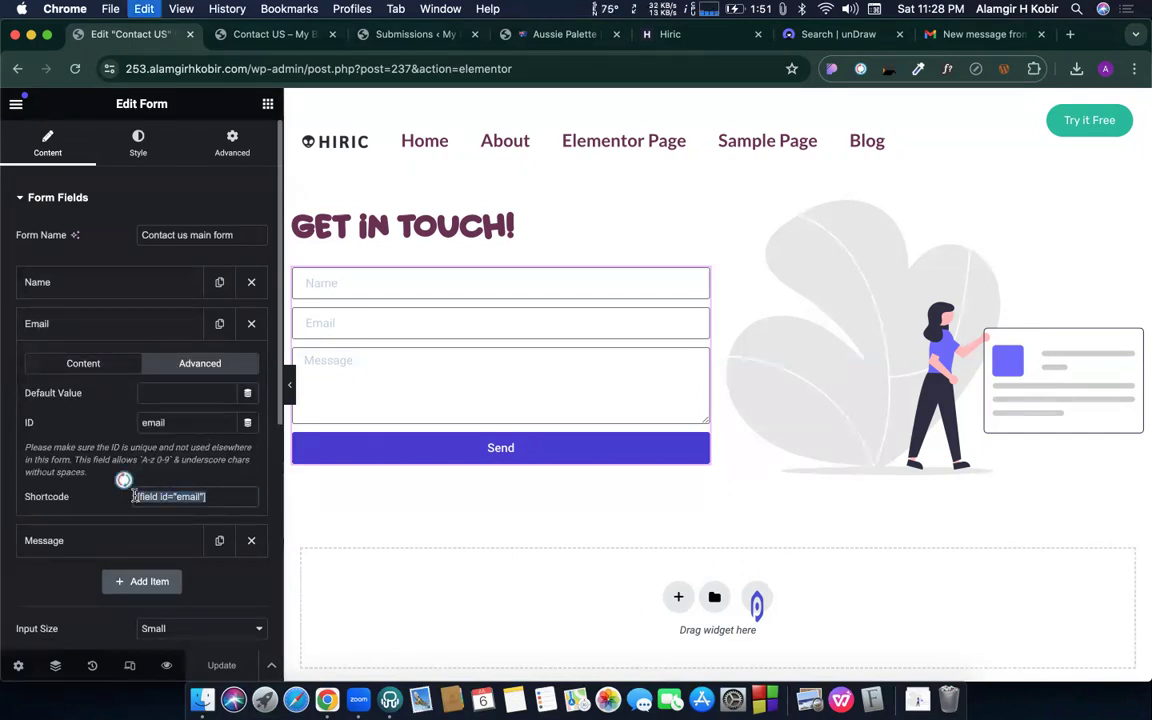
{"action": "left_click", "coordinate": [163, 452]}
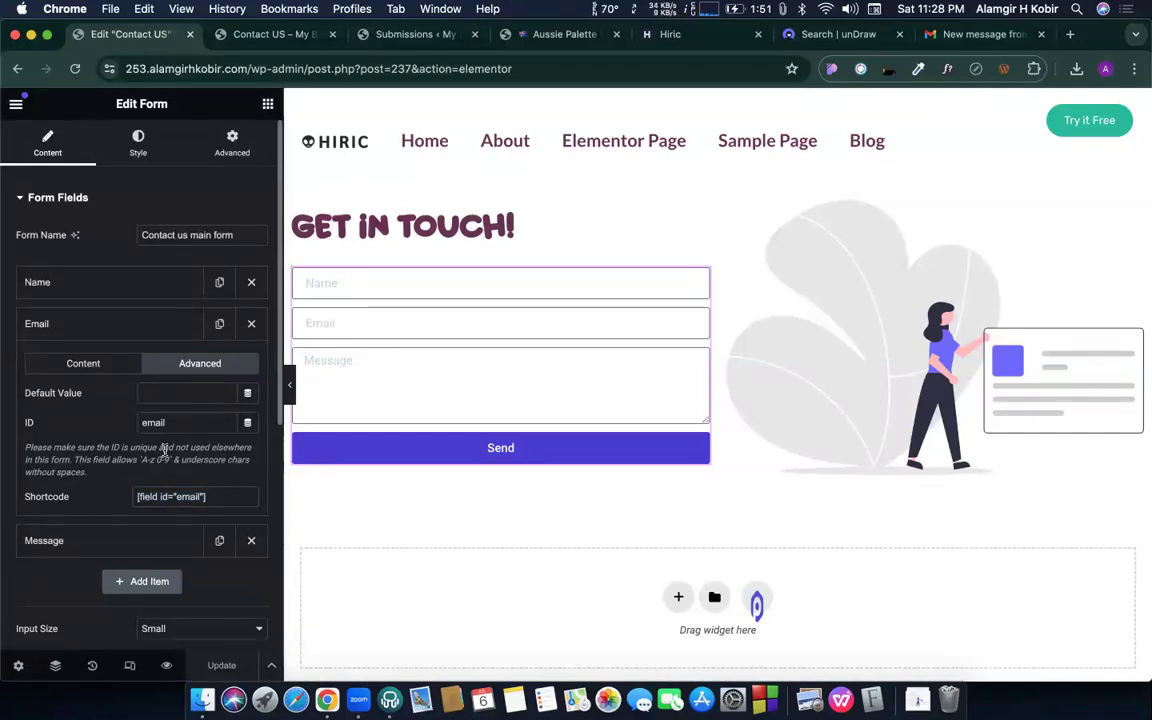
- Paste the email field shortcode into the notification's From Email field
{"action": "scroll", "coordinate": [211, 498], "scroll_direction": "down", "scroll_amount": 5}
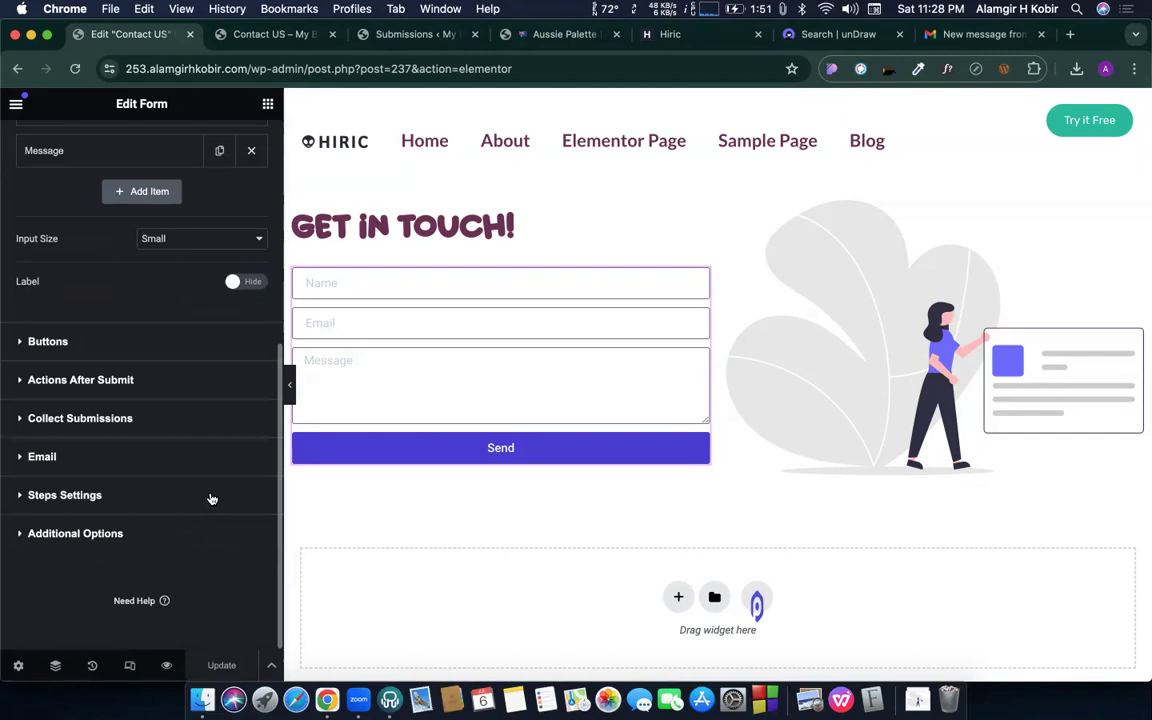
{"action": "left_click", "coordinate": [55, 457]}
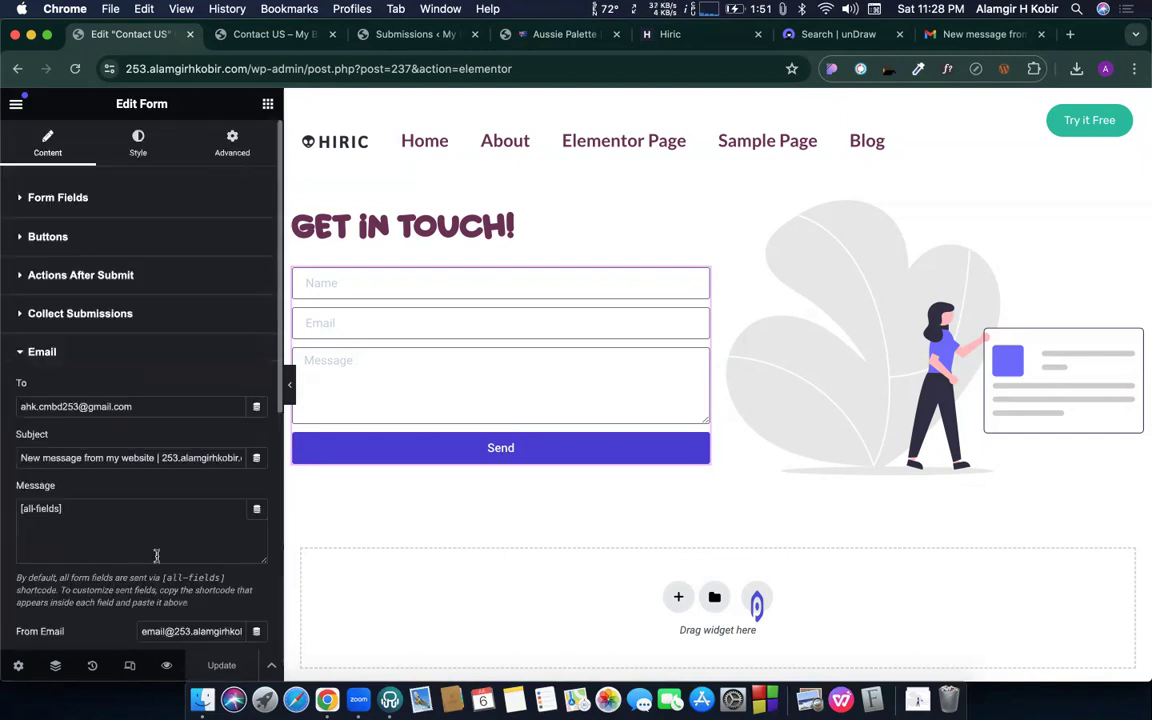
{"action": "scroll", "coordinate": [150, 450], "scroll_direction": "down", "scroll_amount": 3}
{"action": "triple_click", "coordinate": [176, 459]}
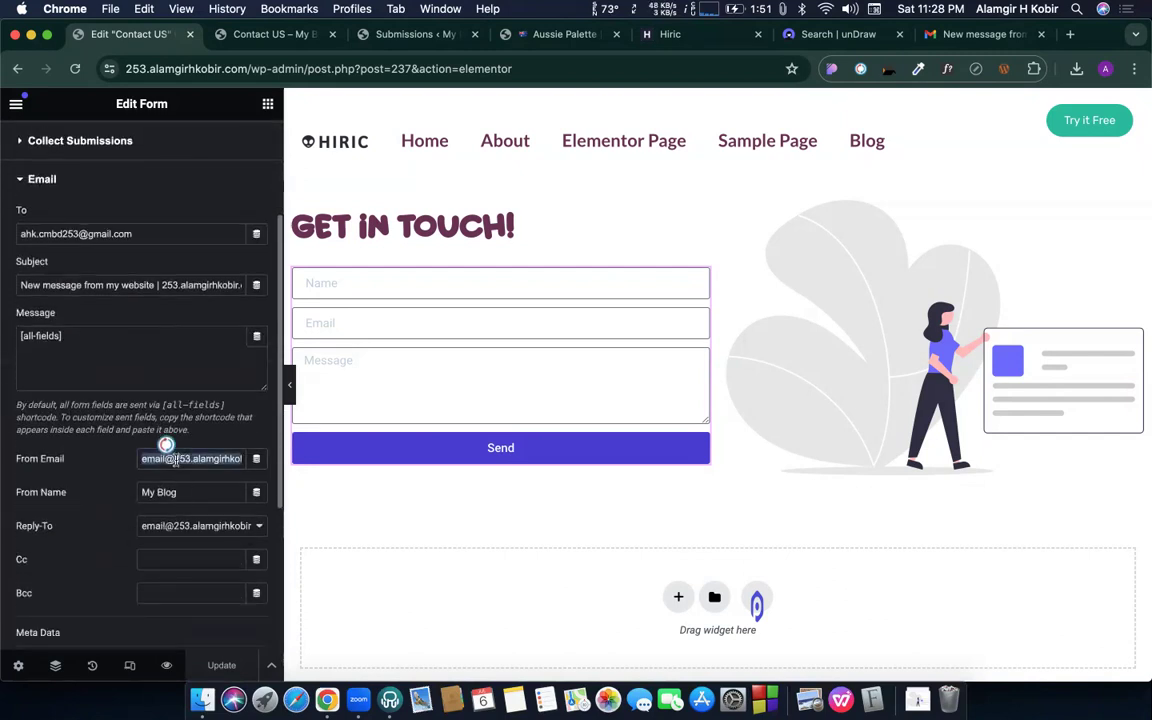
{"action": "key", "text": "super+v"}
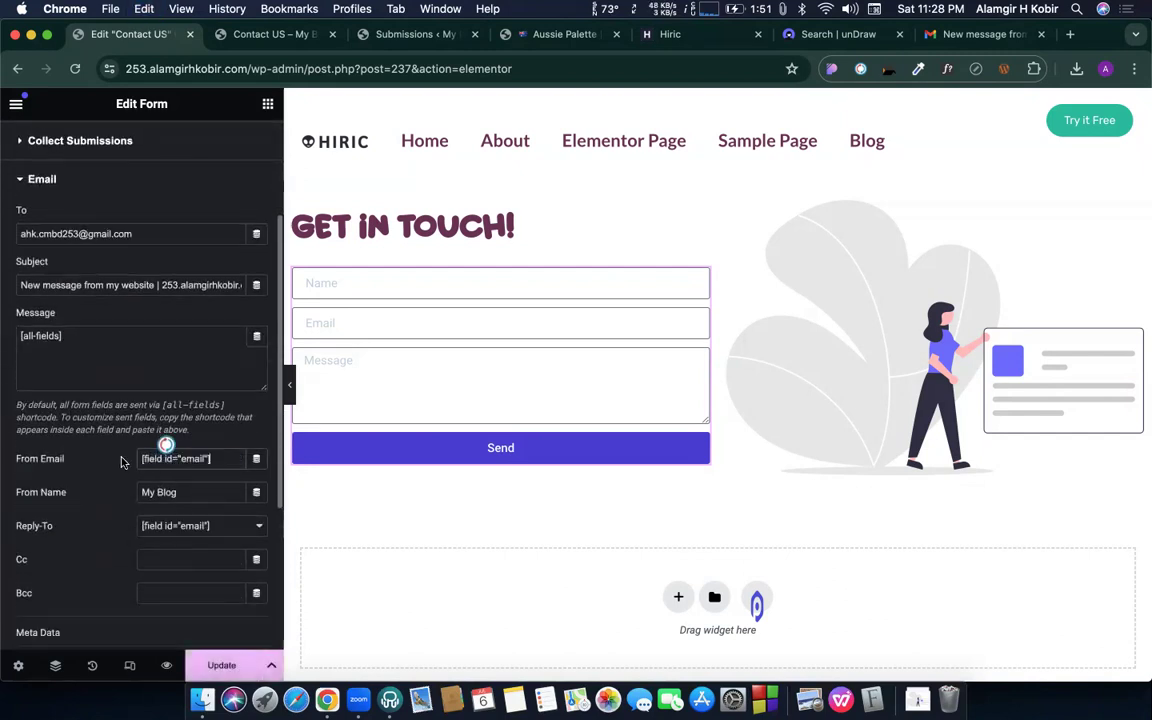
{"action": "triple_click", "coordinate": [200, 458]}
{"action": "left_click", "coordinate": [186, 535]}
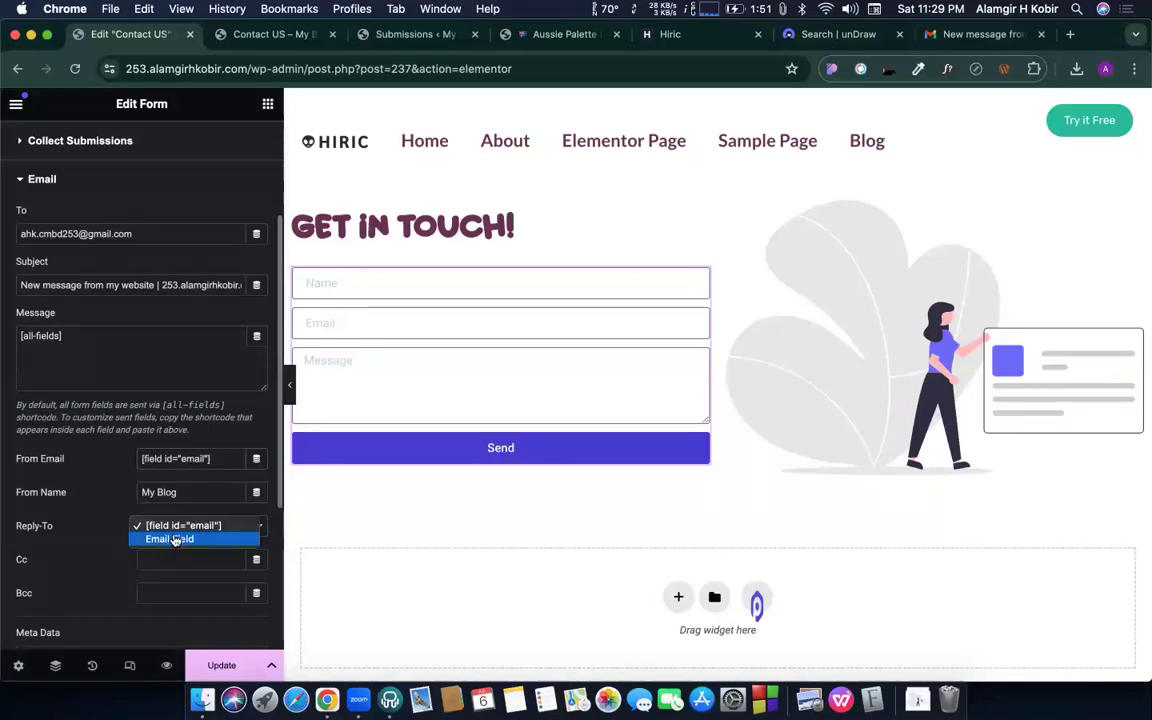
{"action": "left_click", "coordinate": [173, 539]}
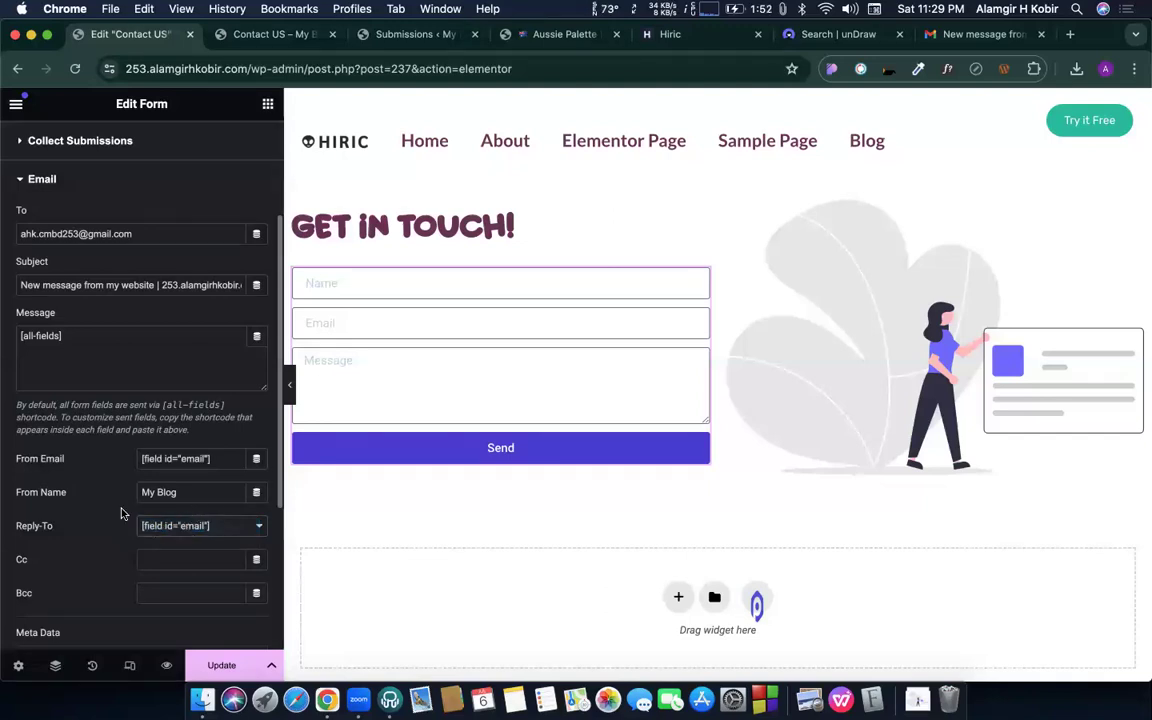
{"action": "triple_click", "coordinate": [167, 486]}
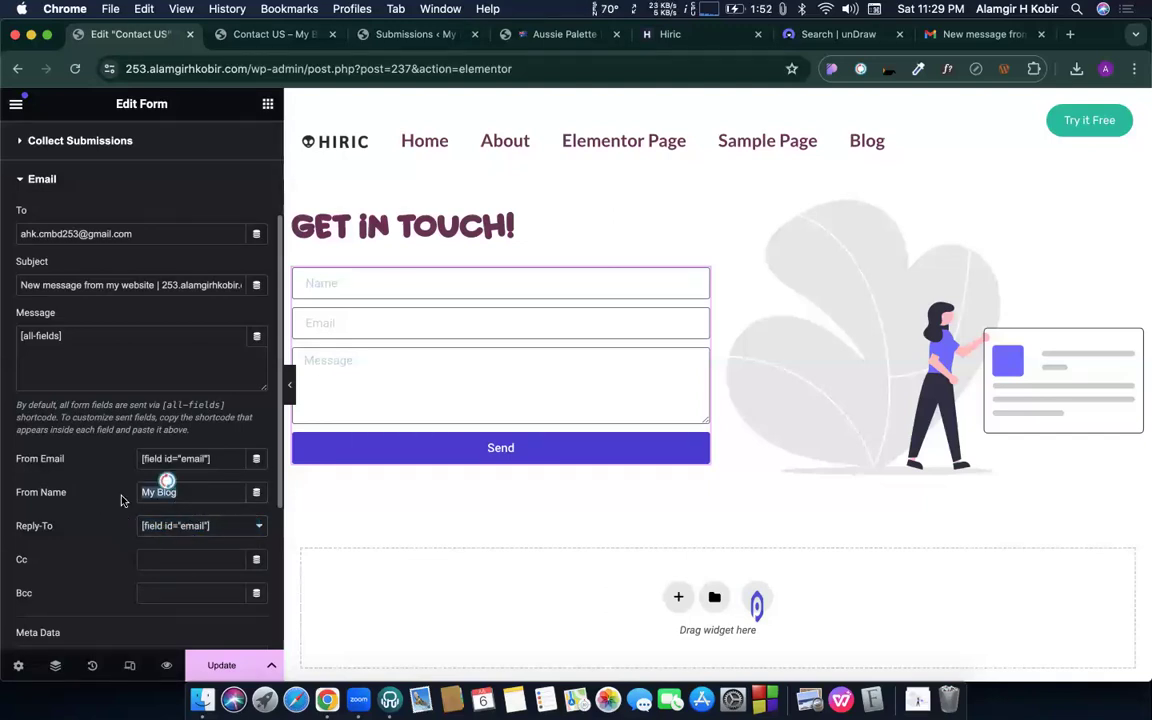
{"action": "left_click", "coordinate": [108, 498]}
{"action": "triple_click", "coordinate": [180, 493]}
{"action": "left_click", "coordinate": [195, 494]}
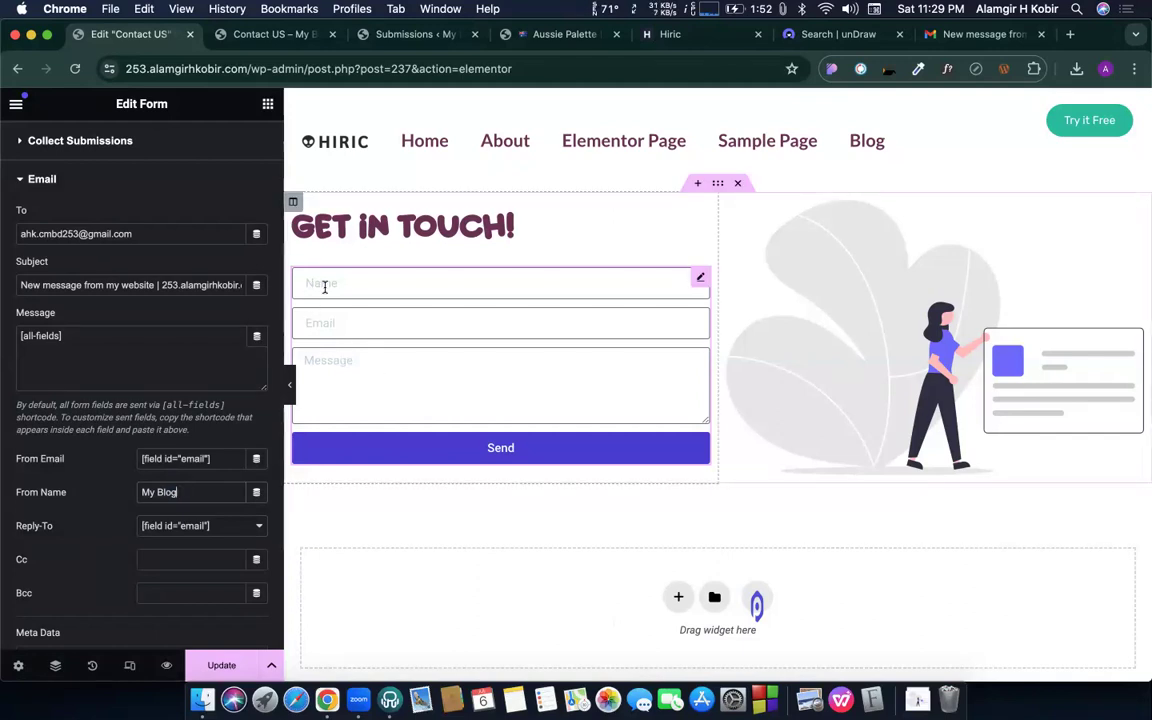
{"action": "double_click", "coordinate": [183, 492]}
{"action": "triple_click", "coordinate": [183, 492]}
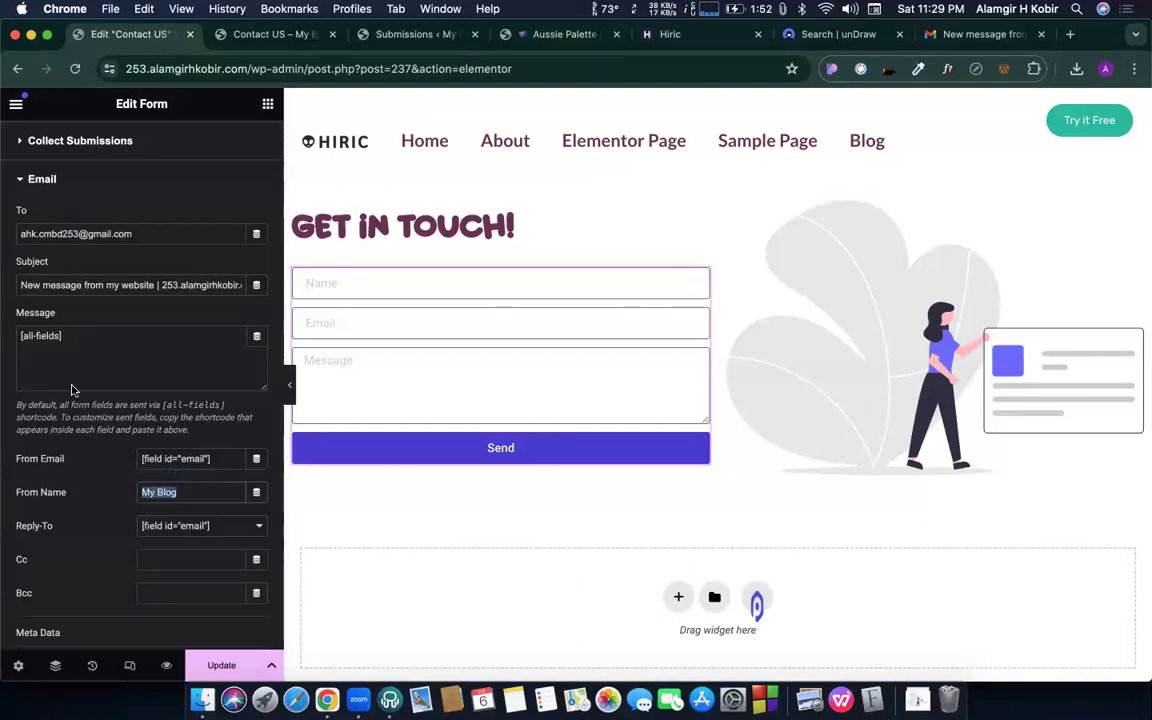
{"action": "scroll", "coordinate": [71, 390], "scroll_direction": "up", "scroll_amount": 4}
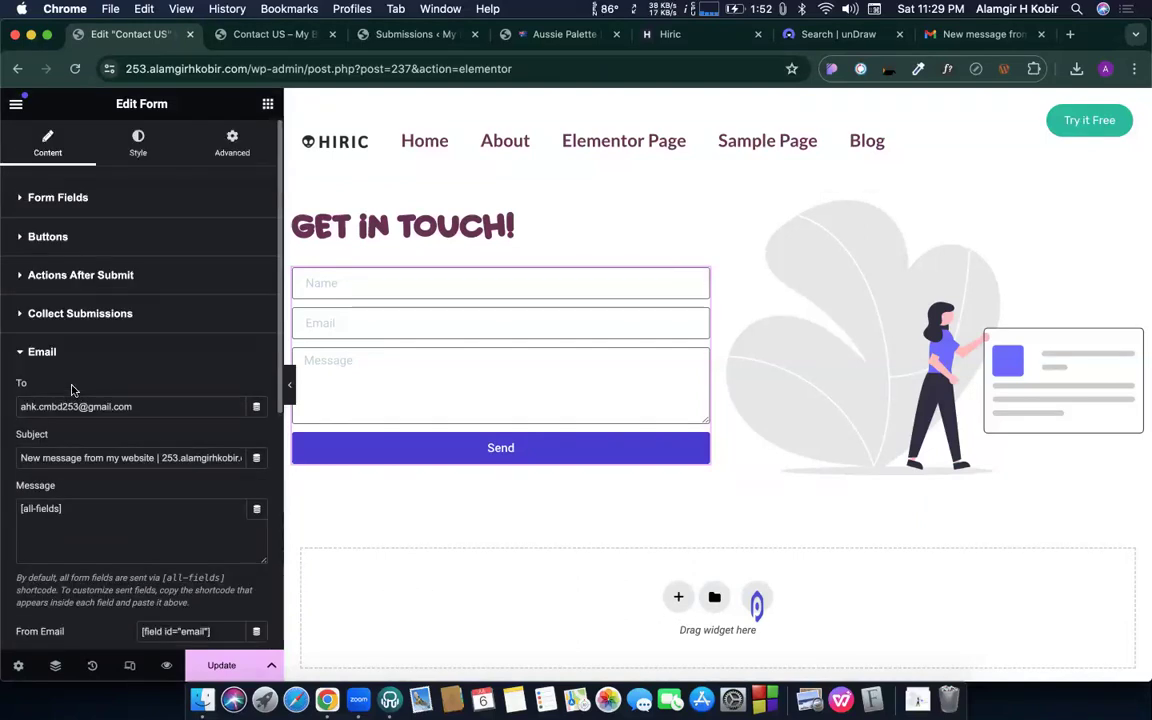
- Copy the Name field's shortcode [field id="name"] from its Advanced settings
{"action": "left_click", "coordinate": [71, 199]}
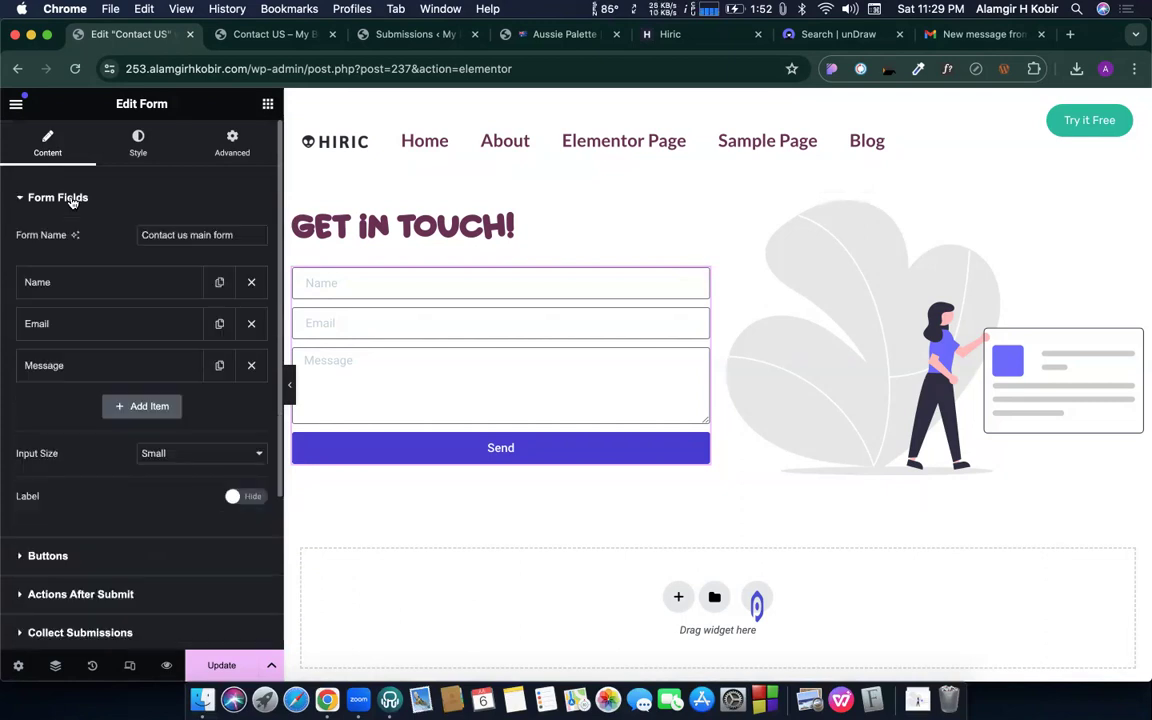
{"action": "left_click", "coordinate": [75, 286]}
{"action": "left_click", "coordinate": [197, 322]}
{"action": "left_click", "coordinate": [207, 455]}
{"action": "key", "text": "super+c"}
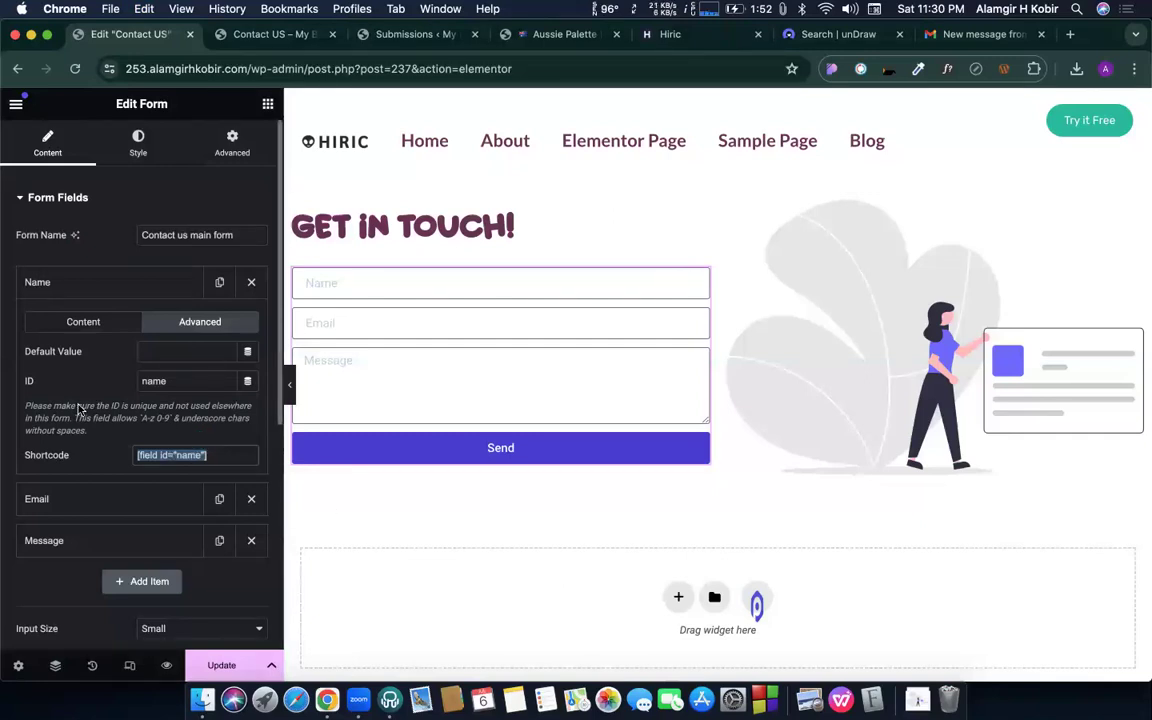
- Paste [field id="name"] into the Email action's From Name and update the page
{"action": "scroll", "coordinate": [120, 390], "scroll_direction": "down", "scroll_amount": 5}
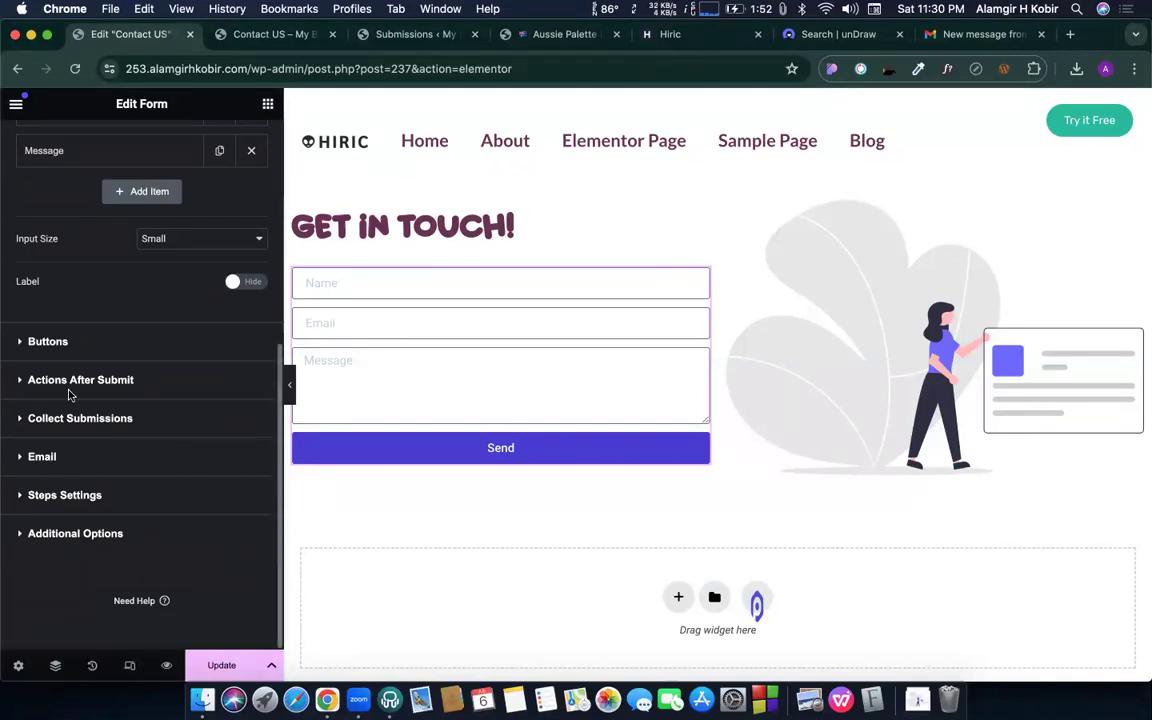
{"action": "left_click", "coordinate": [45, 456]}
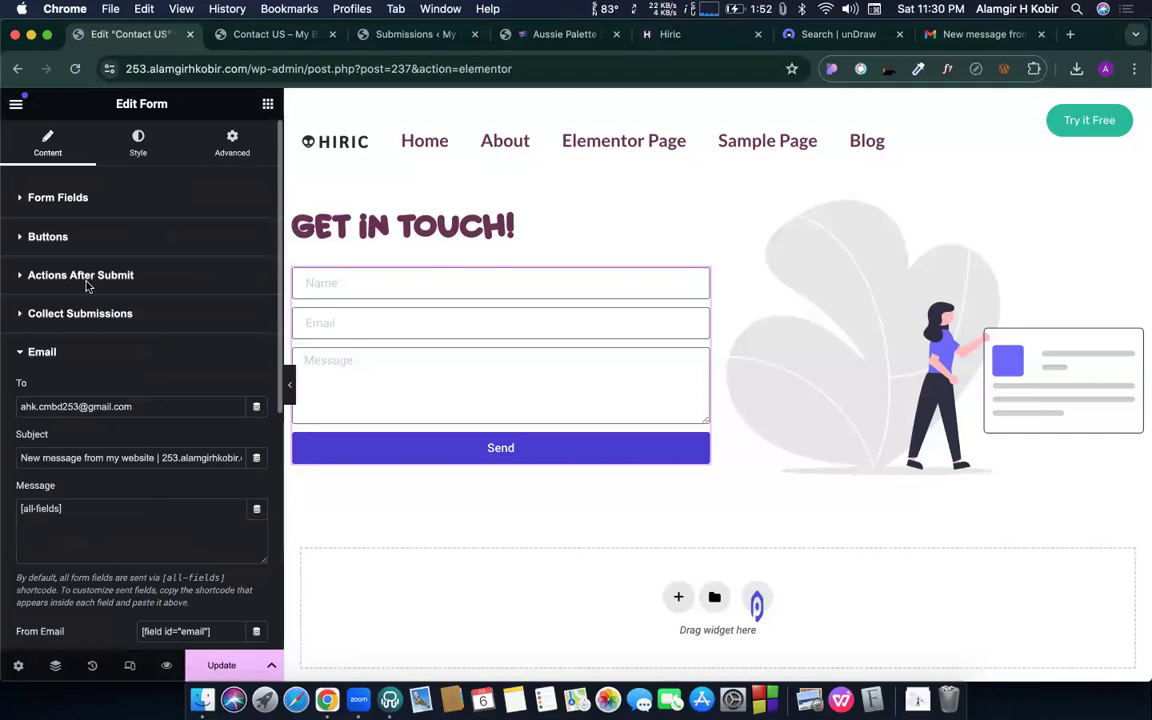
{"action": "scroll", "coordinate": [80, 420], "scroll_direction": "down", "scroll_amount": 5}
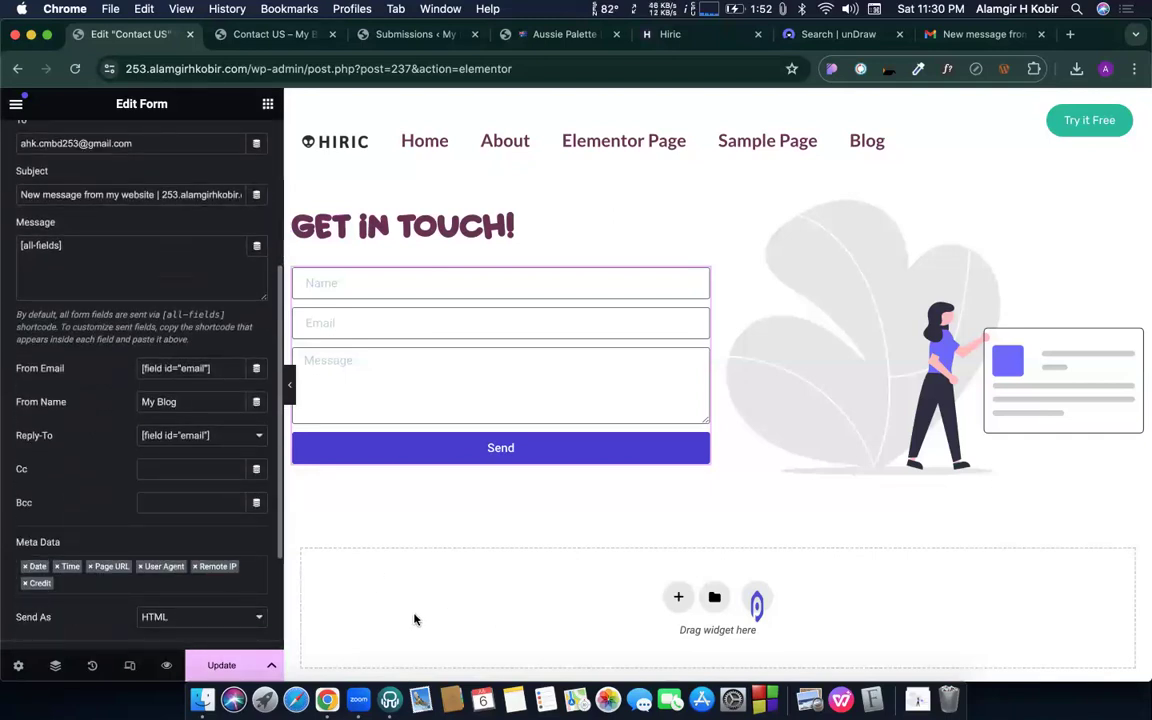
{"action": "triple_click", "coordinate": [166, 405]}
{"action": "key", "text": "super+v"}
{"action": "left_click", "coordinate": [222, 665]}
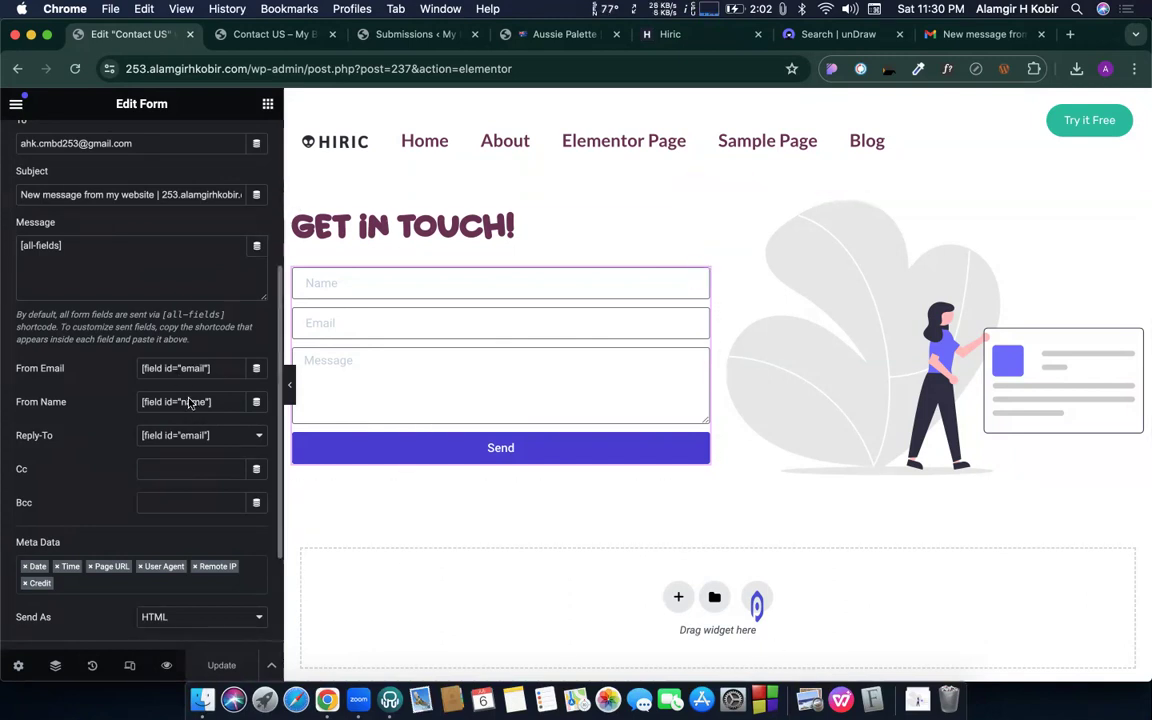
{"action": "left_click", "coordinate": [263, 33]}
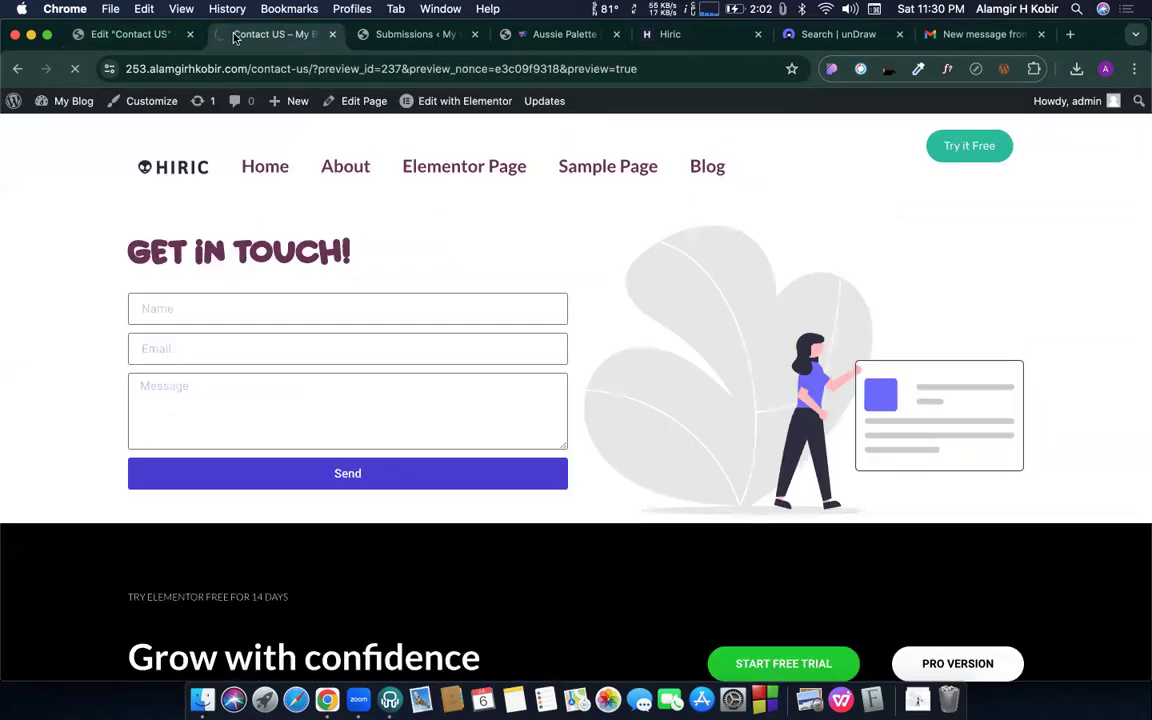
- Submit 'Hi, Test 03' with autofilled name and email, then view the Submissions list
{"action": "left_click", "coordinate": [188, 305]}
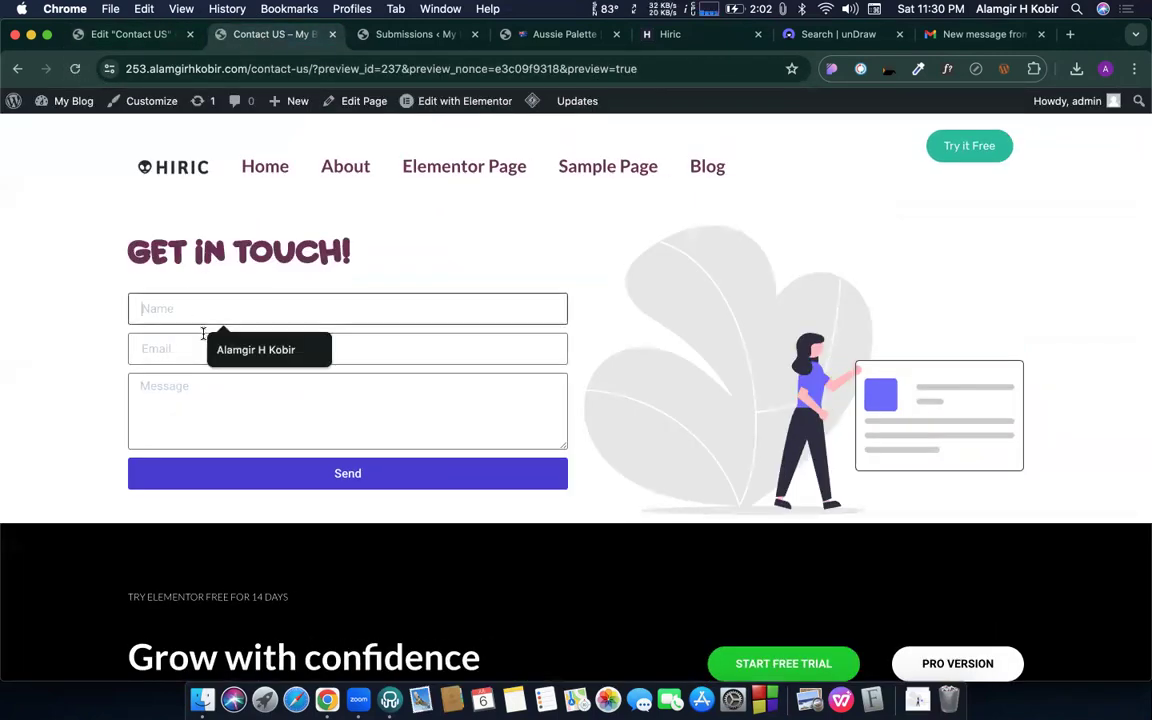
{"action": "left_click", "coordinate": [226, 346]}
{"action": "left_click", "coordinate": [228, 345]}
{"action": "left_click", "coordinate": [262, 390]}
{"action": "left_click", "coordinate": [262, 390]}
{"action": "type", "text": "Hi,"}
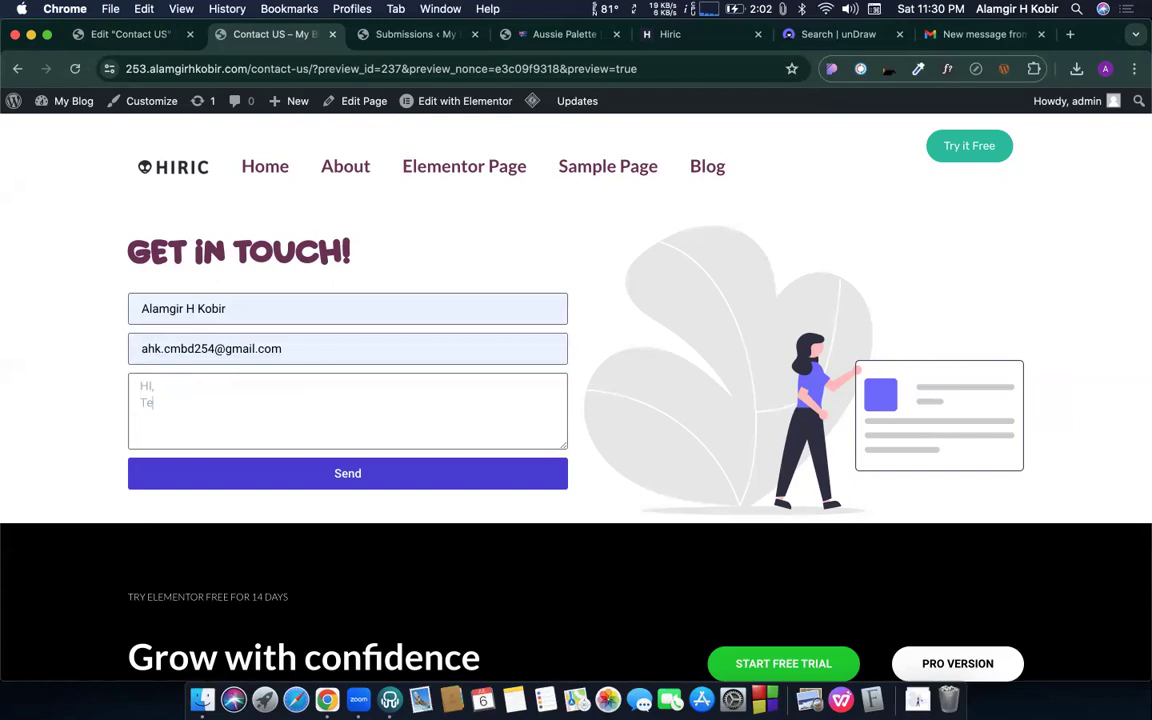
{"action": "left_click", "coordinate": [320, 472]}
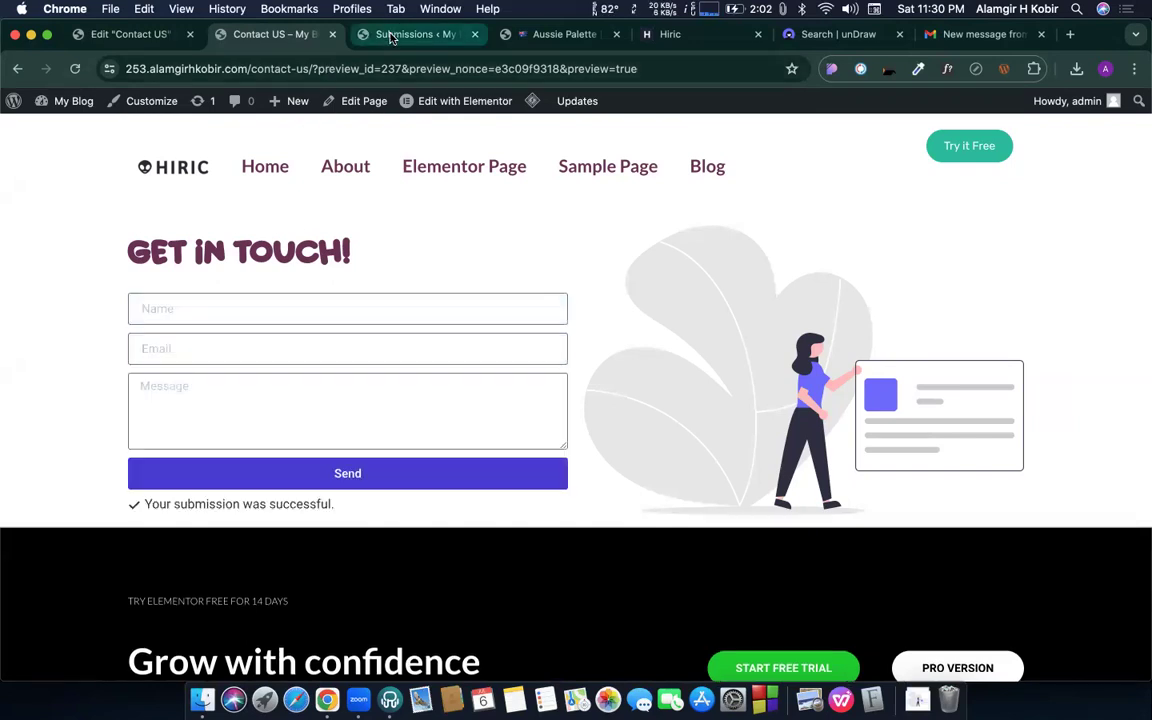
{"action": "left_click", "coordinate": [392, 36]}
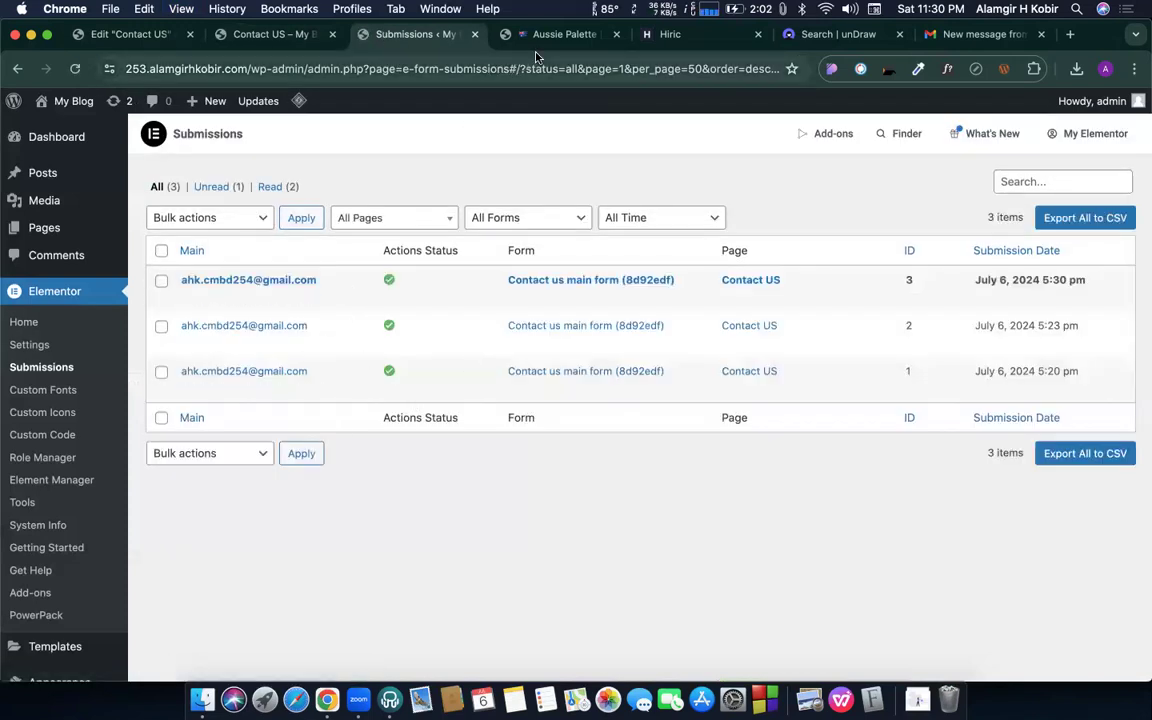
- Move the 'New message from my website' email from Spam to Inbox and open it
{"action": "left_click_drag", "start_coordinate": [980, 34], "coordinate": [500, 45]}
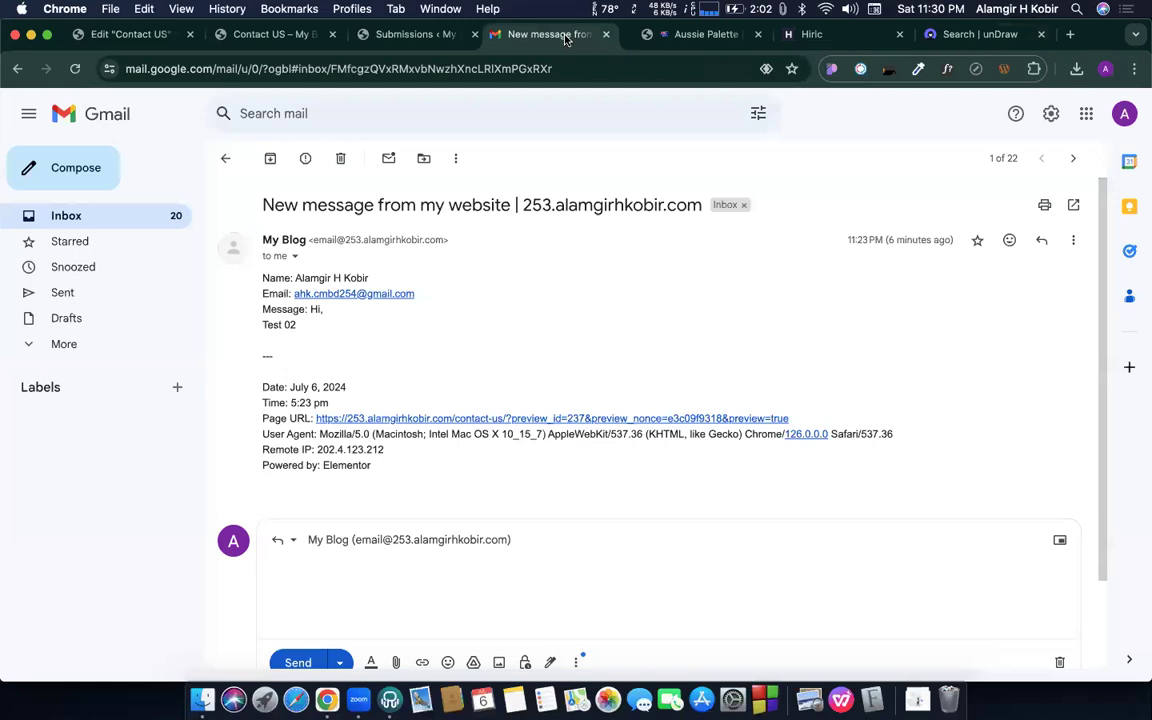
{"action": "left_click", "coordinate": [80, 214]}
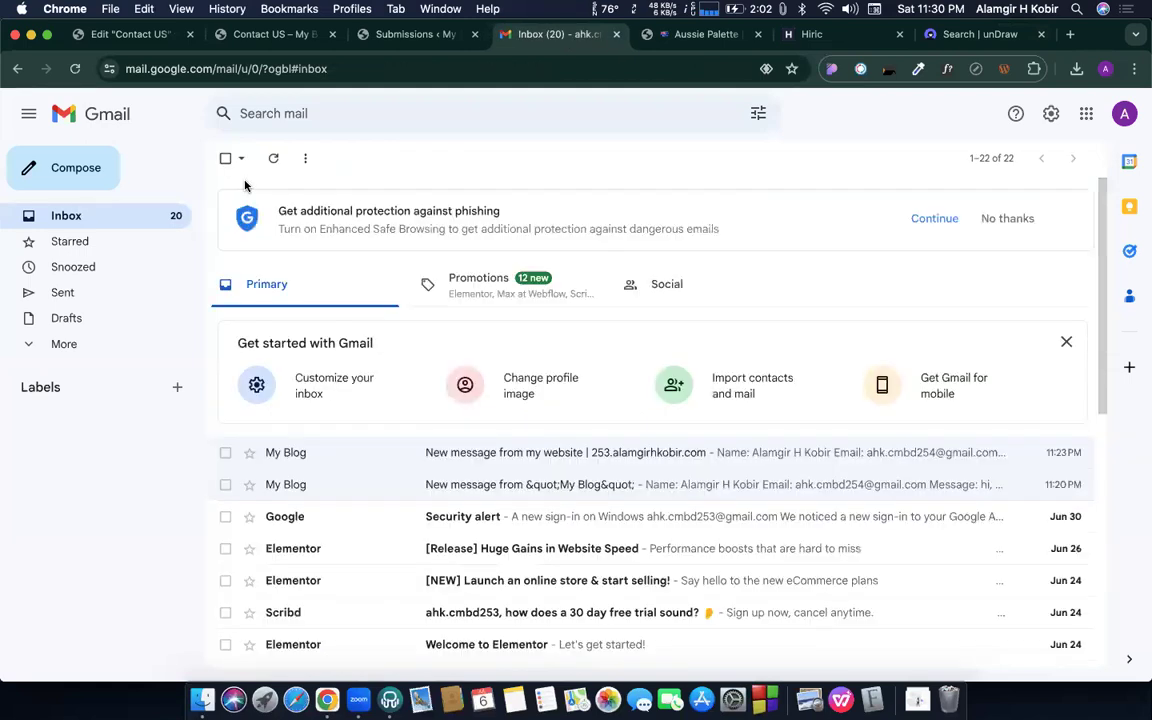
{"action": "left_click", "coordinate": [280, 168]}
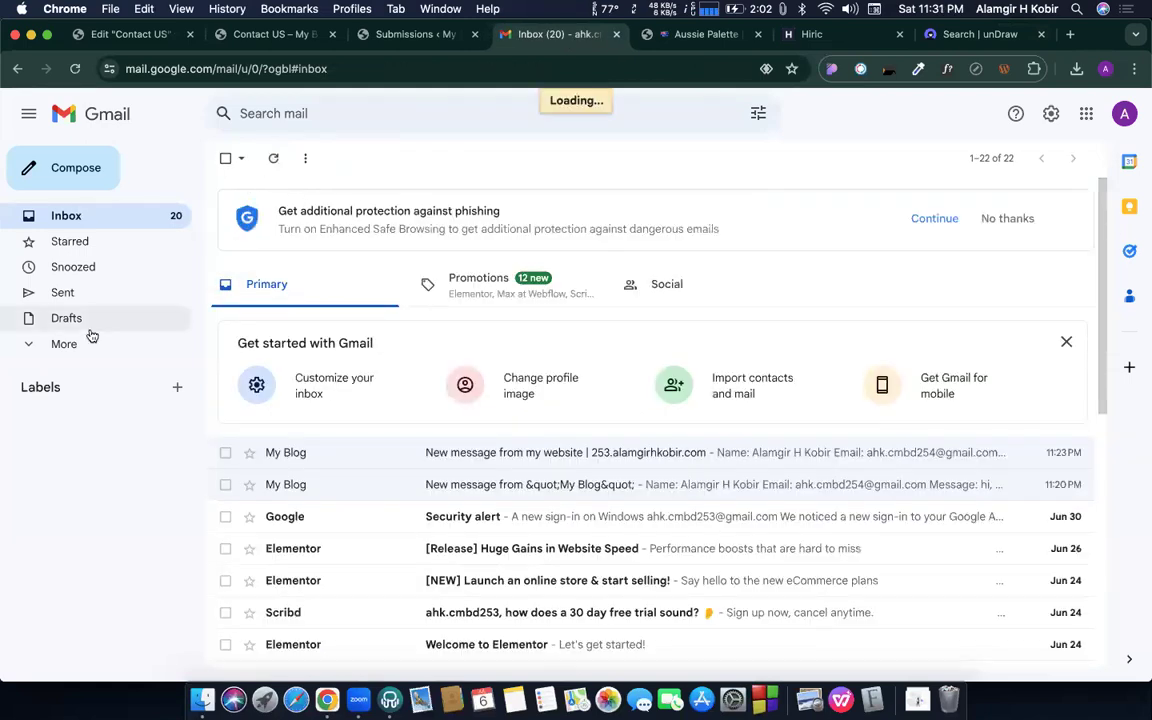
{"action": "left_click", "coordinate": [68, 346]}
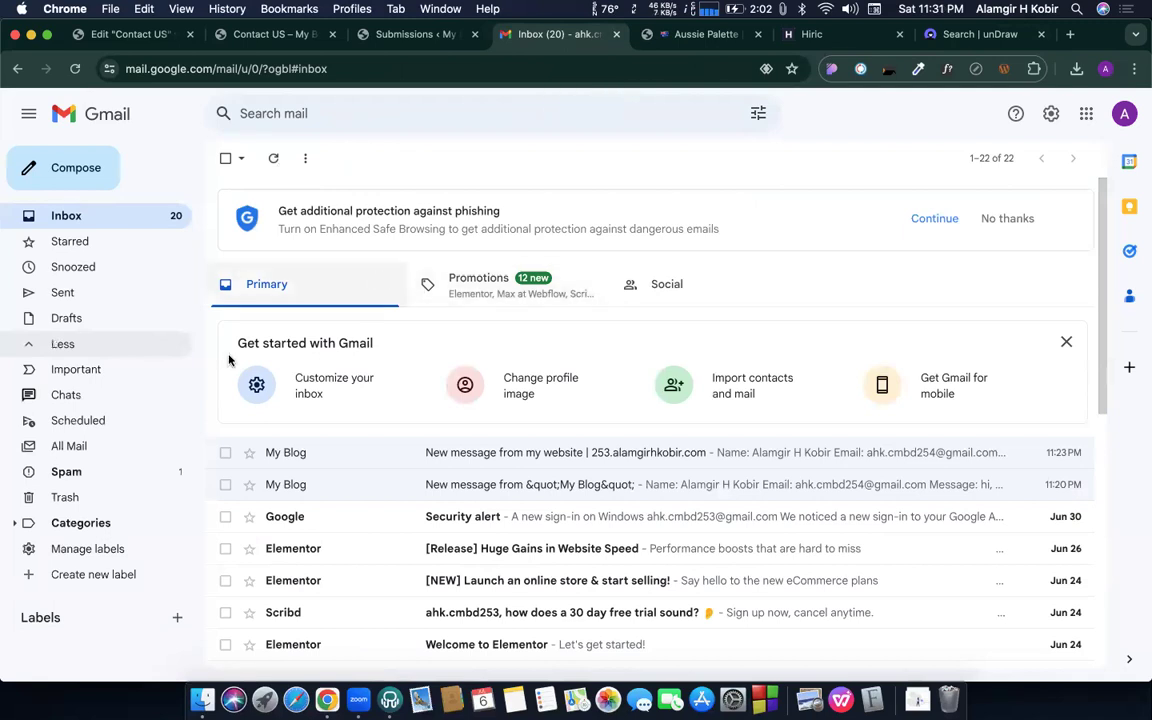
{"action": "left_click", "coordinate": [104, 465]}
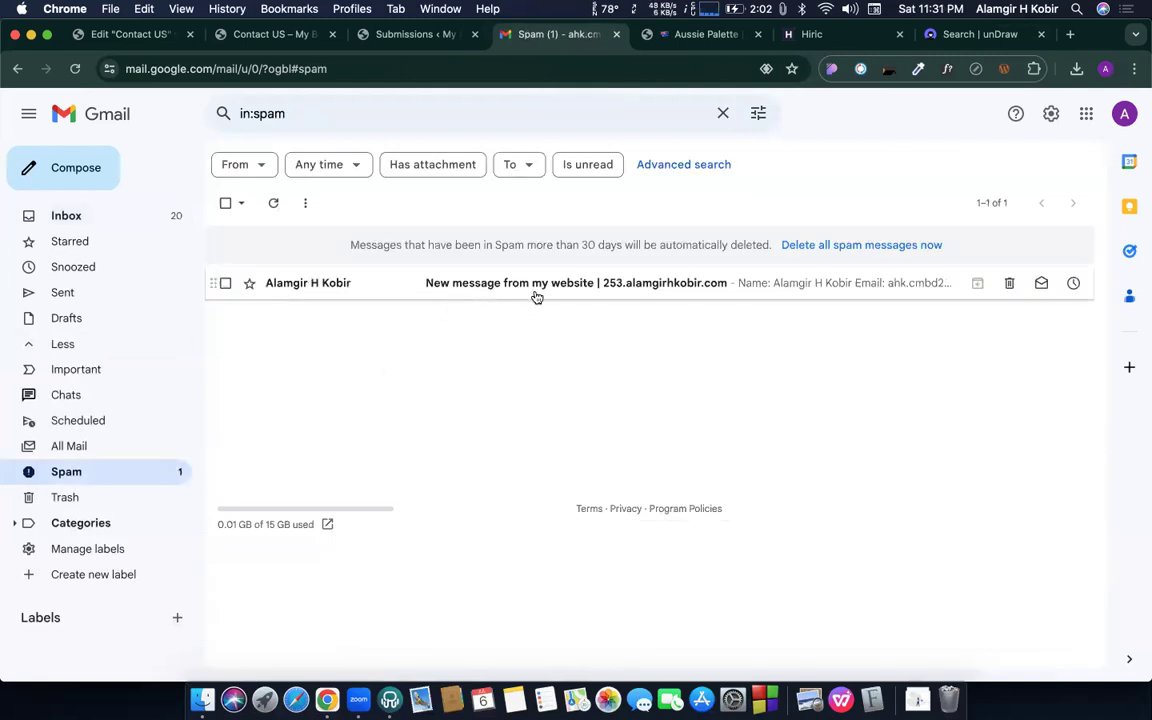
{"action": "left_click_drag", "start_coordinate": [383, 291], "coordinate": [72, 216]}
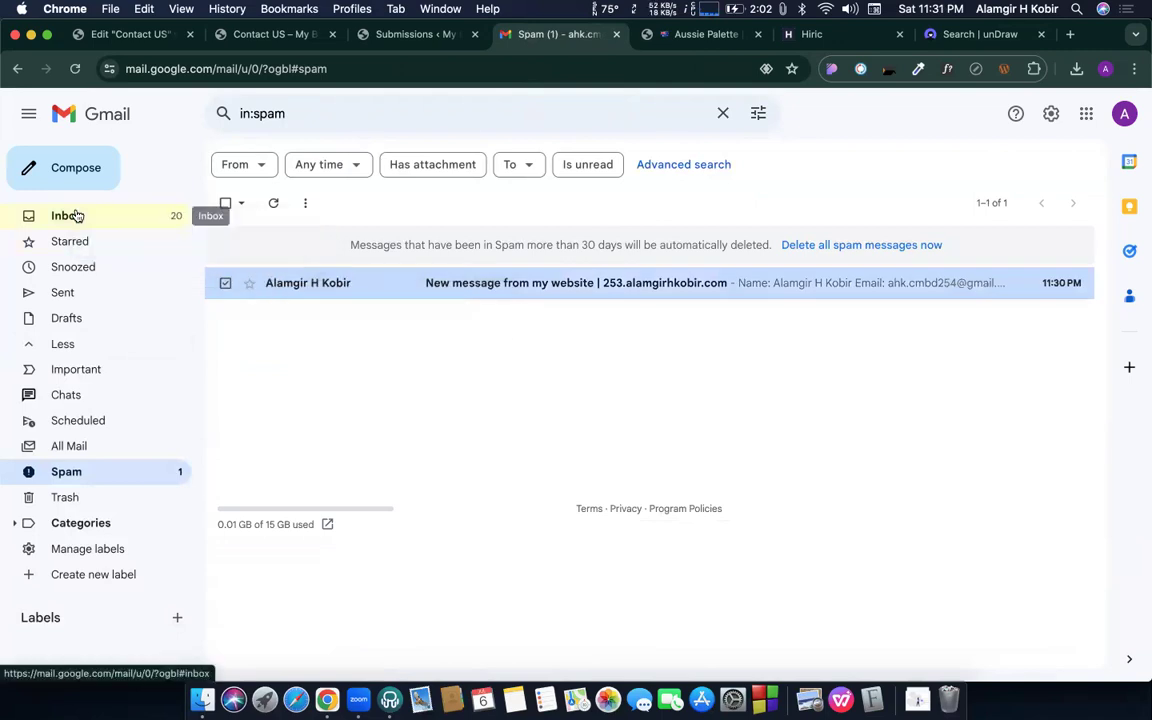
{"action": "left_click", "coordinate": [72, 216]}
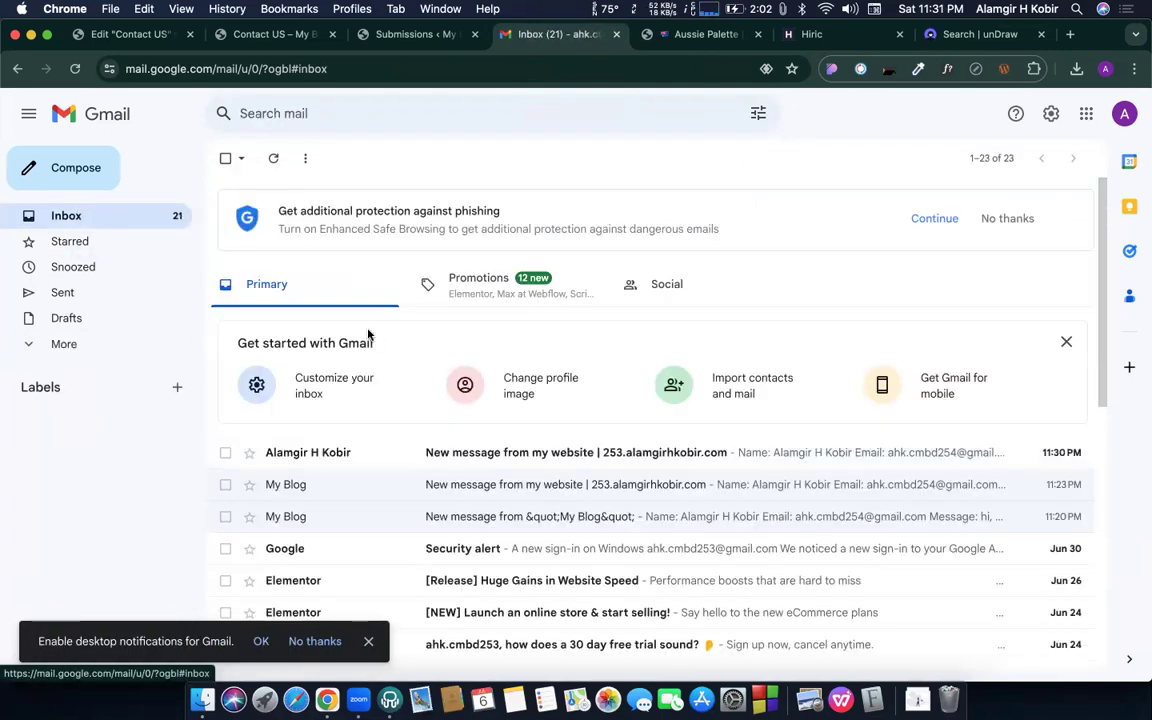
{"action": "left_click", "coordinate": [360, 454]}
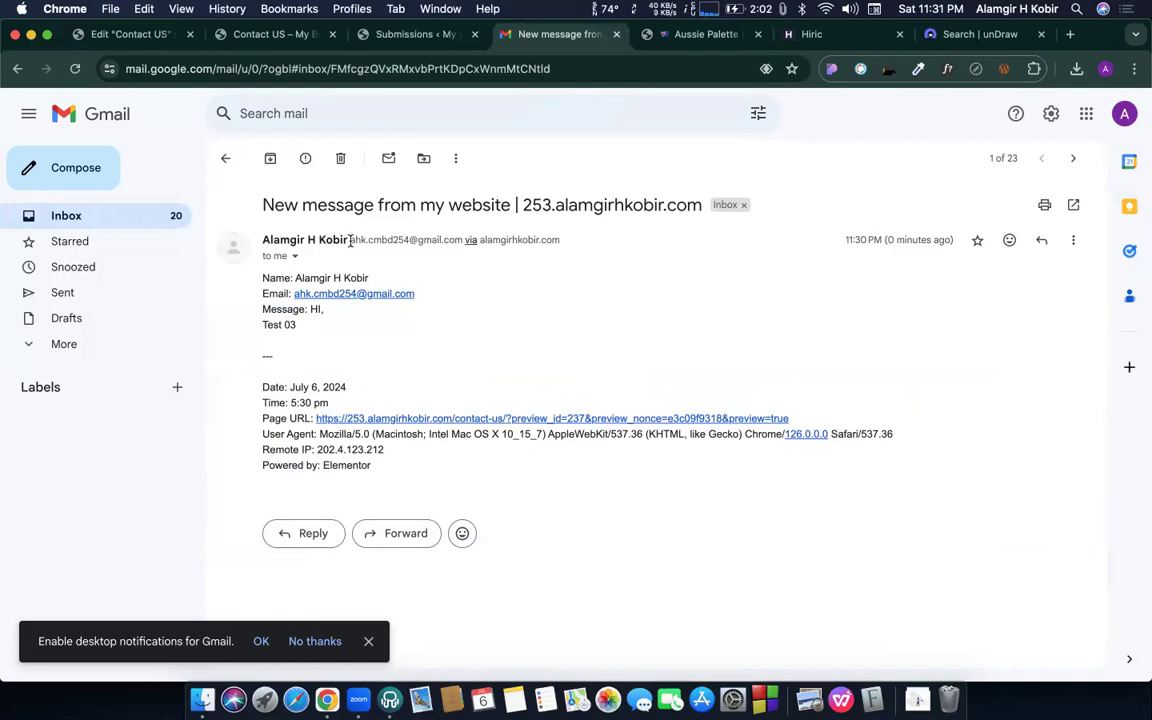
- Highlight the sender's email address and sending domain, dismissing the translation popup
{"action": "scroll", "coordinate": [350, 240], "scroll_direction": "up", "scroll_amount": 10}
{"action": "left_click_drag", "start_coordinate": [349, 237], "coordinate": [683, 232]}
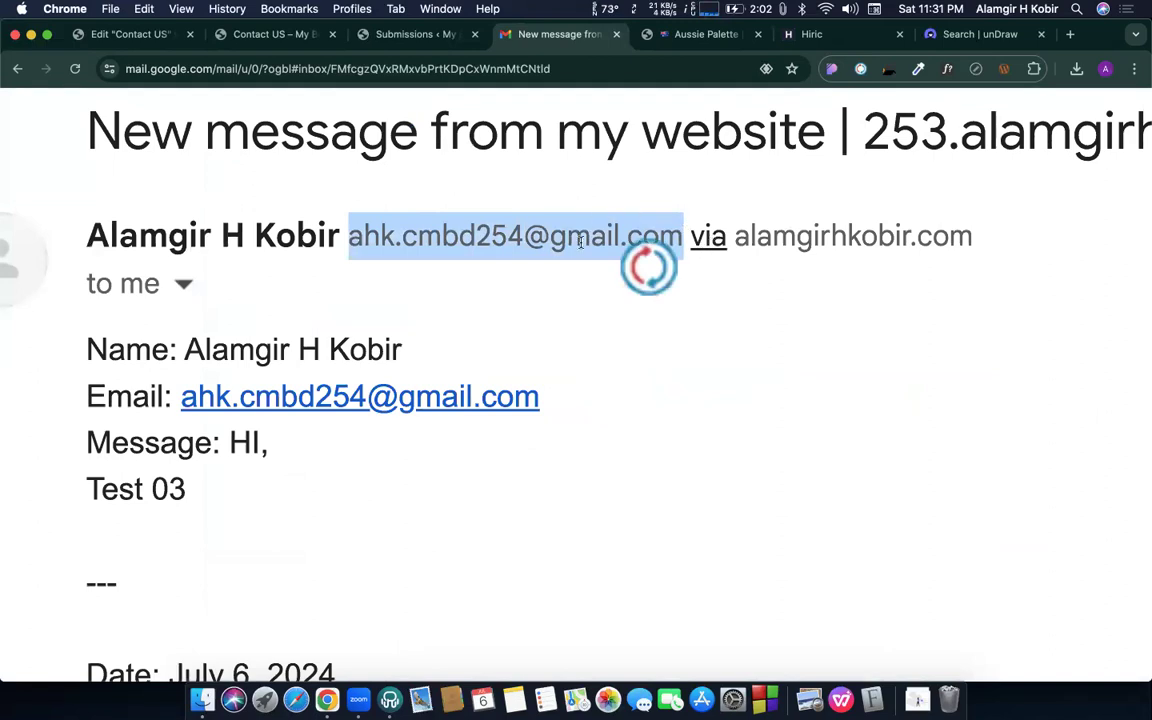
{"action": "left_click", "coordinate": [707, 238]}
{"action": "left_click_drag", "start_coordinate": [738, 236], "coordinate": [985, 237]}
{"action": "left_click", "coordinate": [968, 266]}
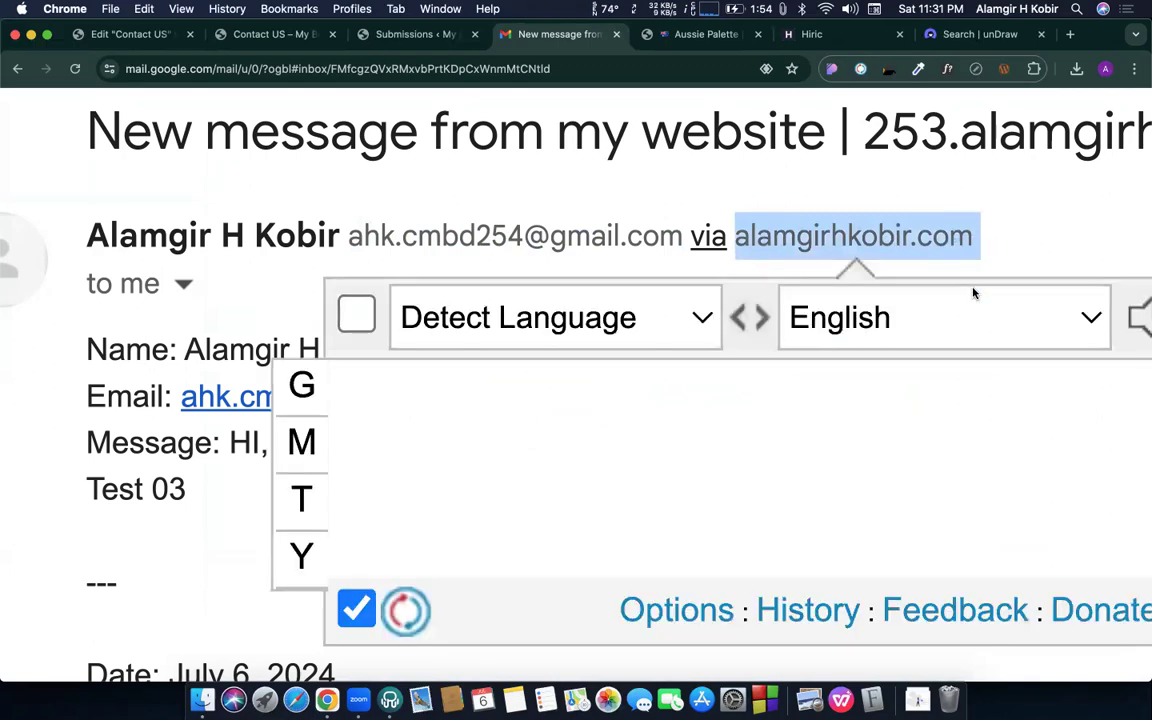
{"action": "left_click", "coordinate": [905, 240]}
- Reply 'hi' to the website form message and send it
{"action": "scroll", "coordinate": [345, 341], "scroll_direction": "down", "scroll_amount": 10}
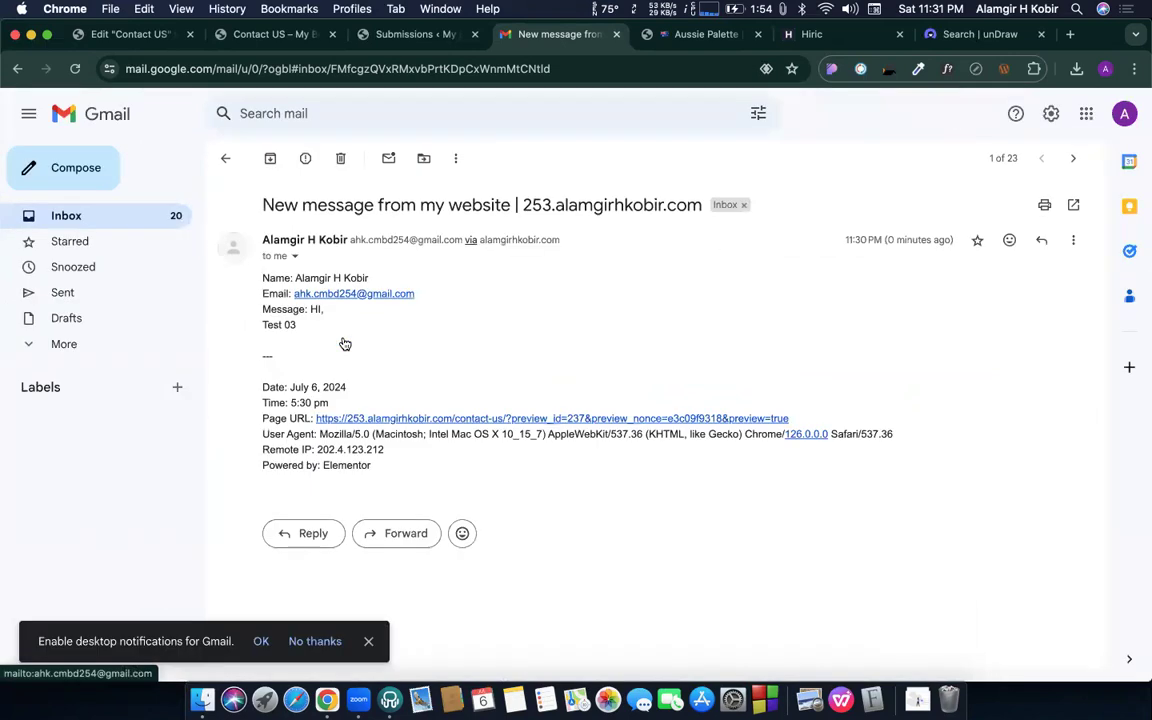
{"action": "left_click", "coordinate": [306, 533]}
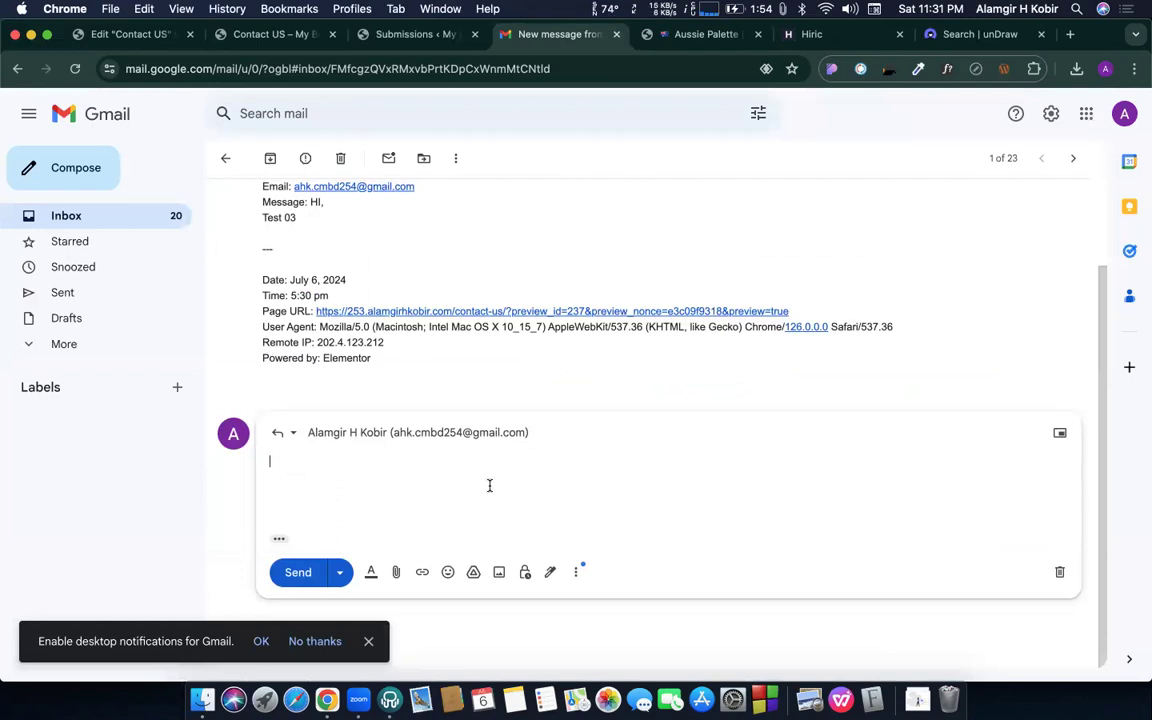
{"action": "scroll", "coordinate": [481, 416], "scroll_direction": "up", "scroll_amount": 1}
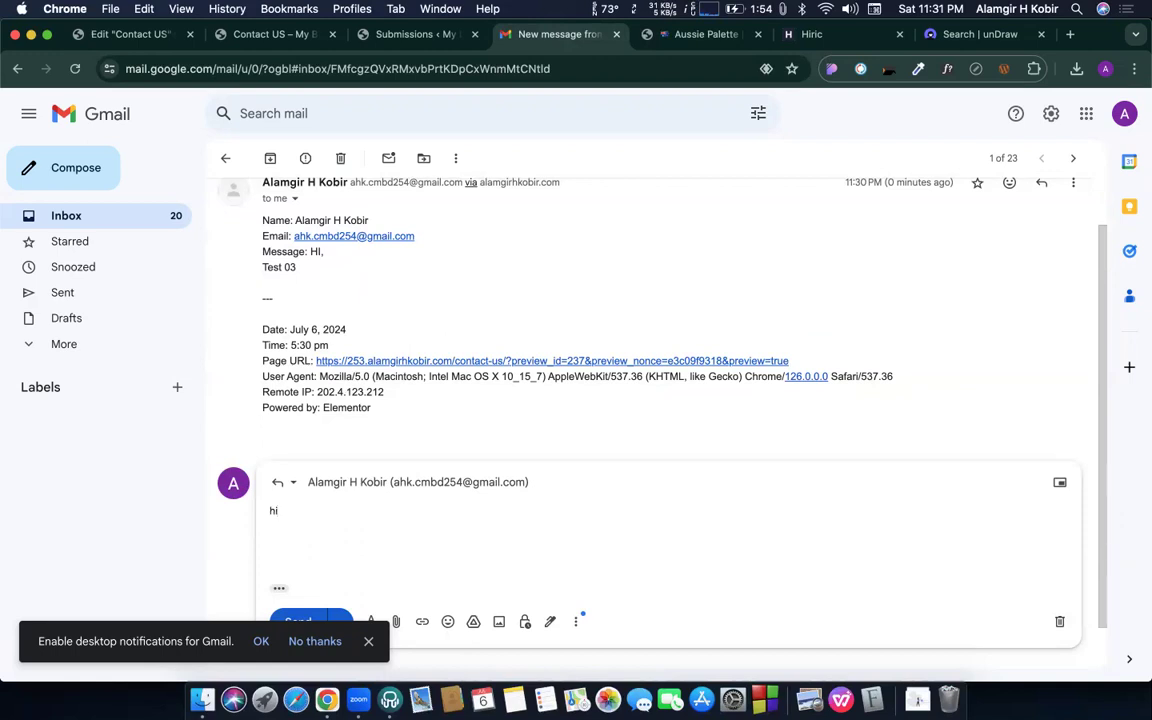
{"action": "left_click", "coordinate": [300, 622]}
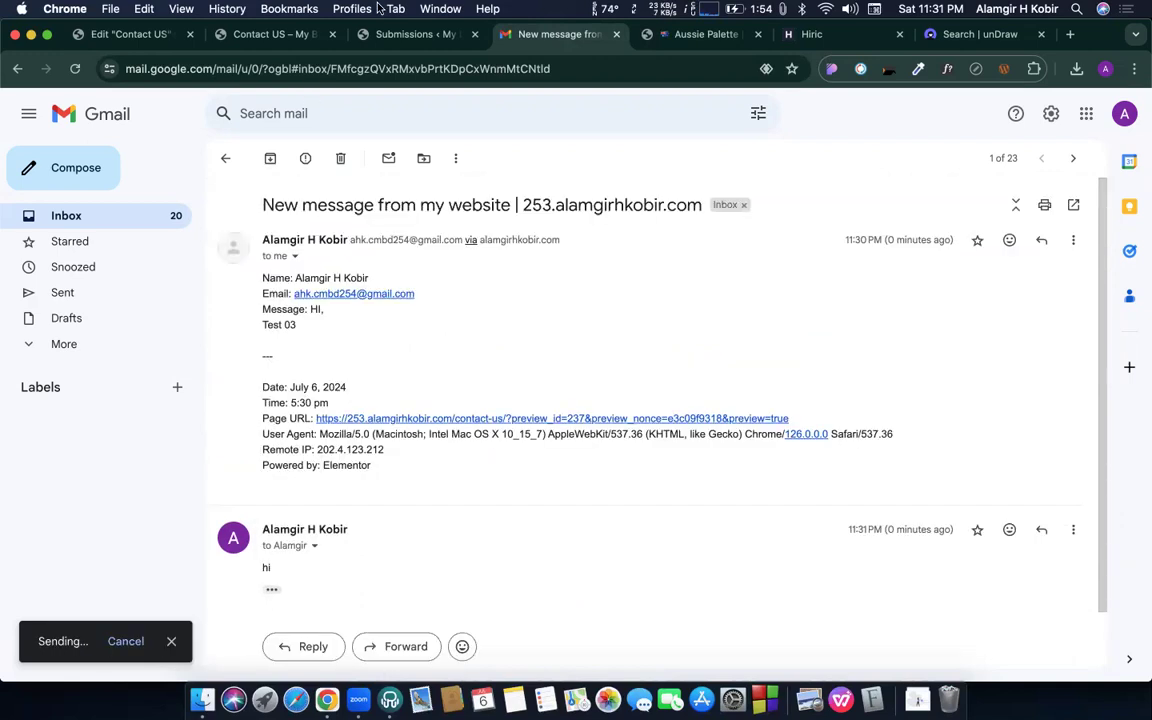
{"action": "left_click", "coordinate": [371, 8]}
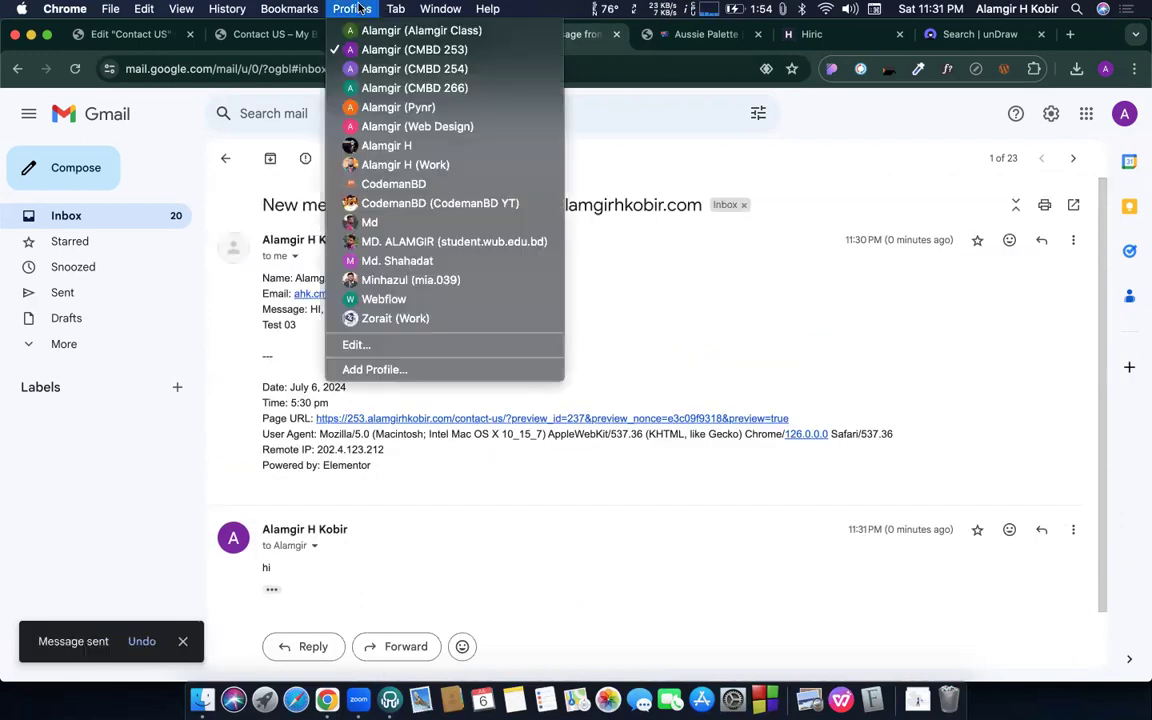
- Switch to the other Chrome profile to see that account's Gmail inbox
{"action": "left_click", "coordinate": [411, 68]}
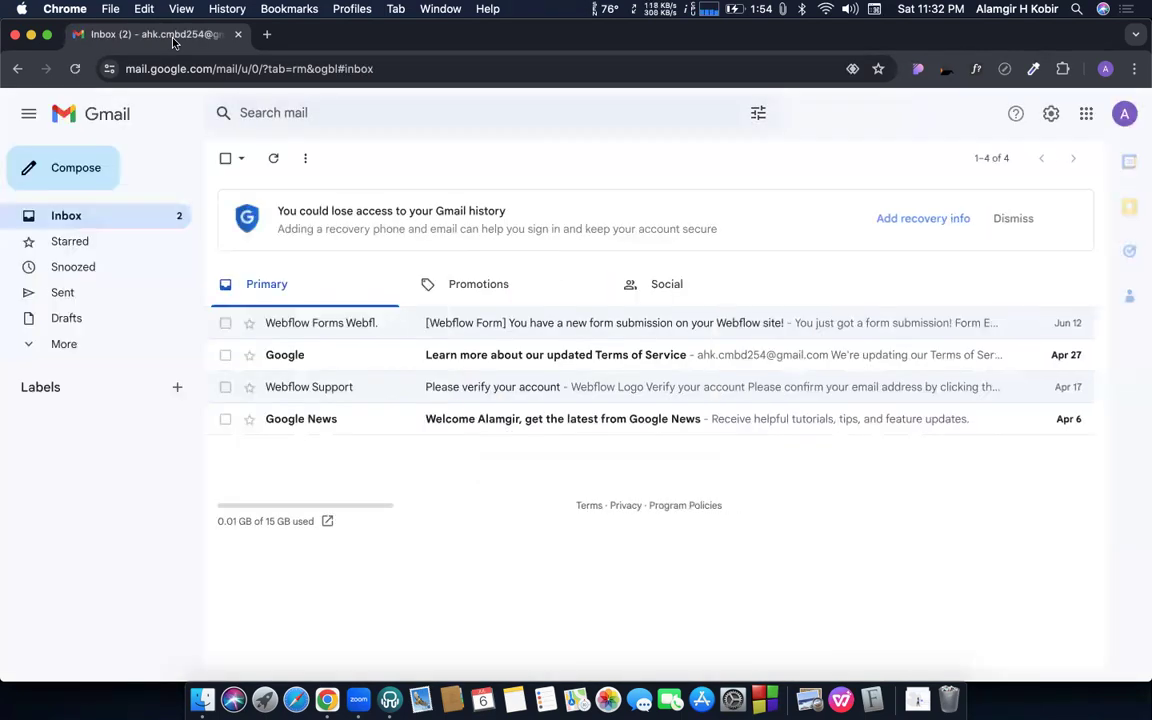
- Move the 'hi' reply from Spam into the Inbox
{"action": "left_click", "coordinate": [263, 162]}
{"action": "left_click", "coordinate": [62, 347]}
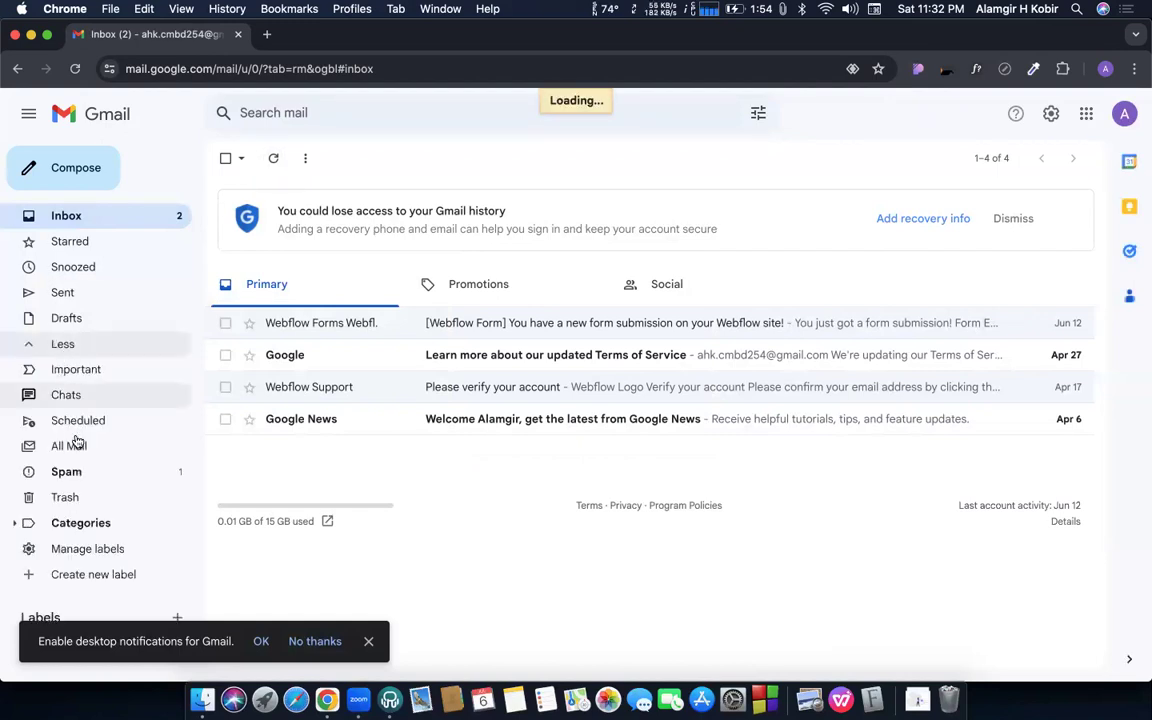
{"action": "left_click", "coordinate": [70, 447]}
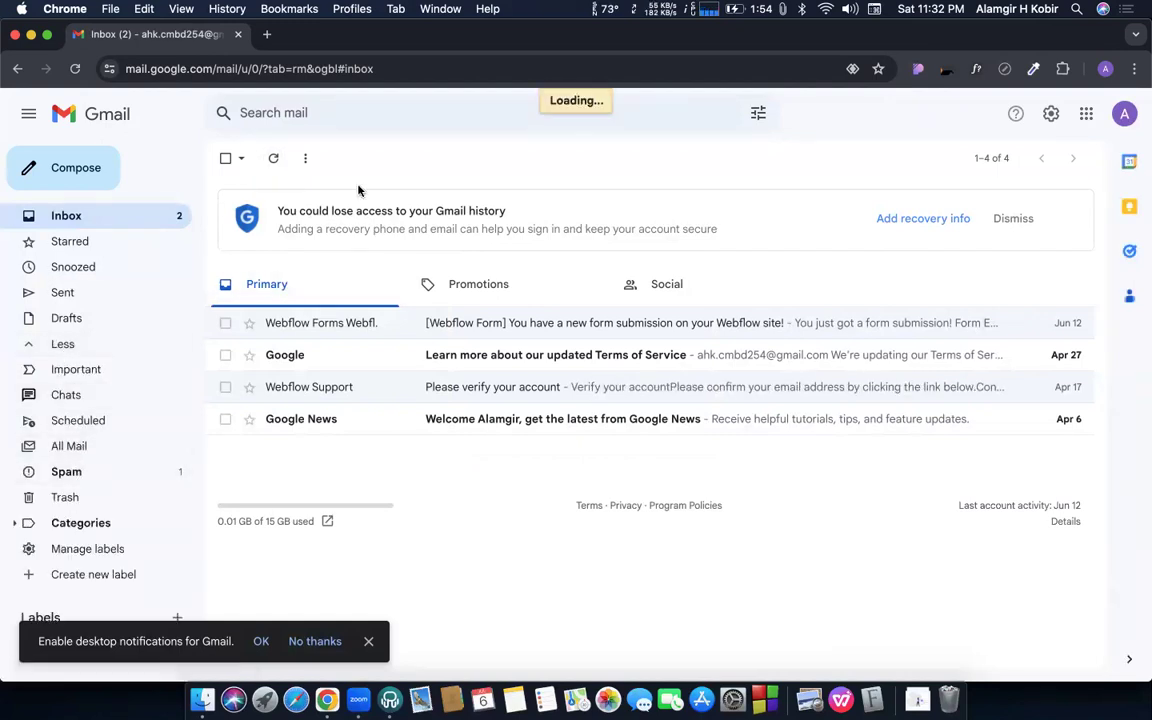
{"action": "left_click", "coordinate": [124, 478]}
{"action": "left_click_drag", "start_coordinate": [386, 278], "coordinate": [104, 220]}
{"action": "left_click", "coordinate": [104, 218]}
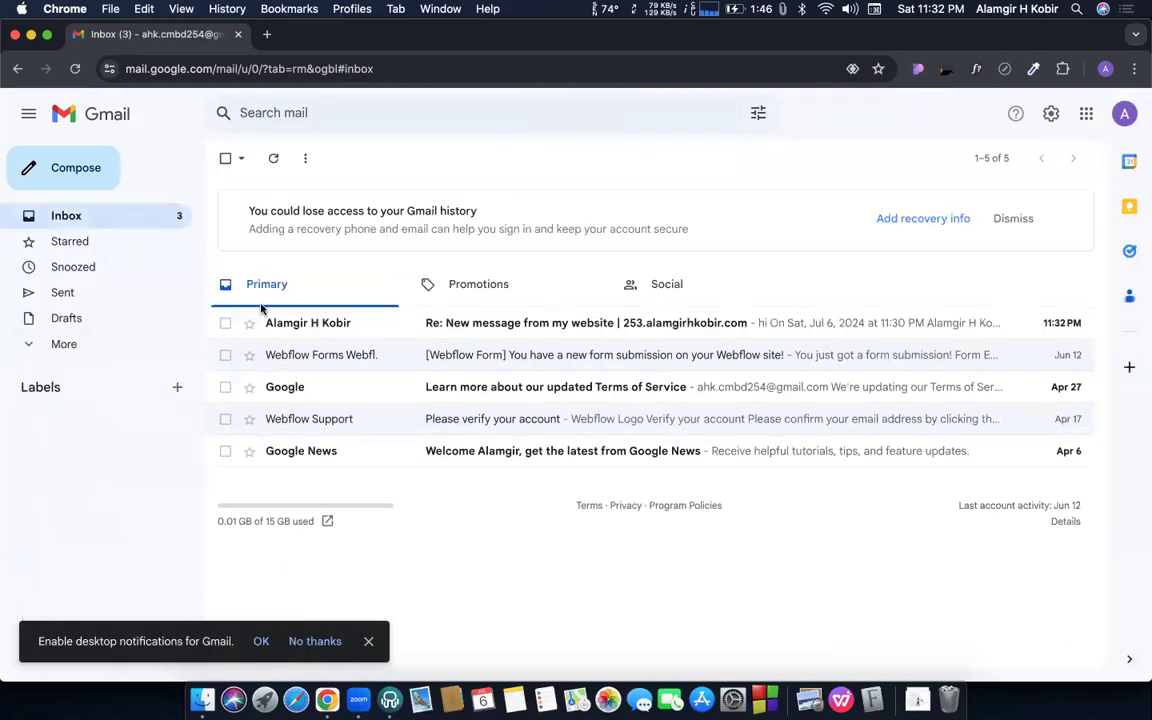
- Open the 'Re: New message from my website' reply and highlight its body and Powered by: Elementor line
{"action": "left_click", "coordinate": [388, 323]}
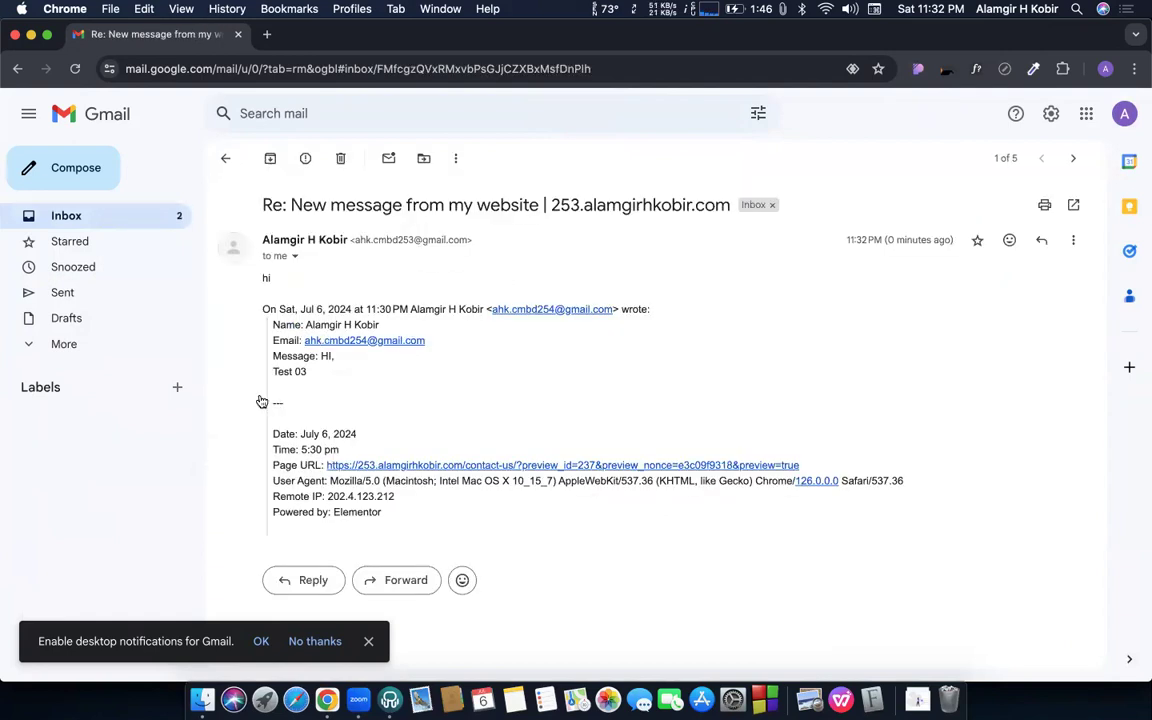
{"action": "left_click_drag", "start_coordinate": [250, 290], "coordinate": [402, 528]}
{"action": "left_click", "coordinate": [432, 519]}
{"action": "triple_click", "coordinate": [383, 519]}
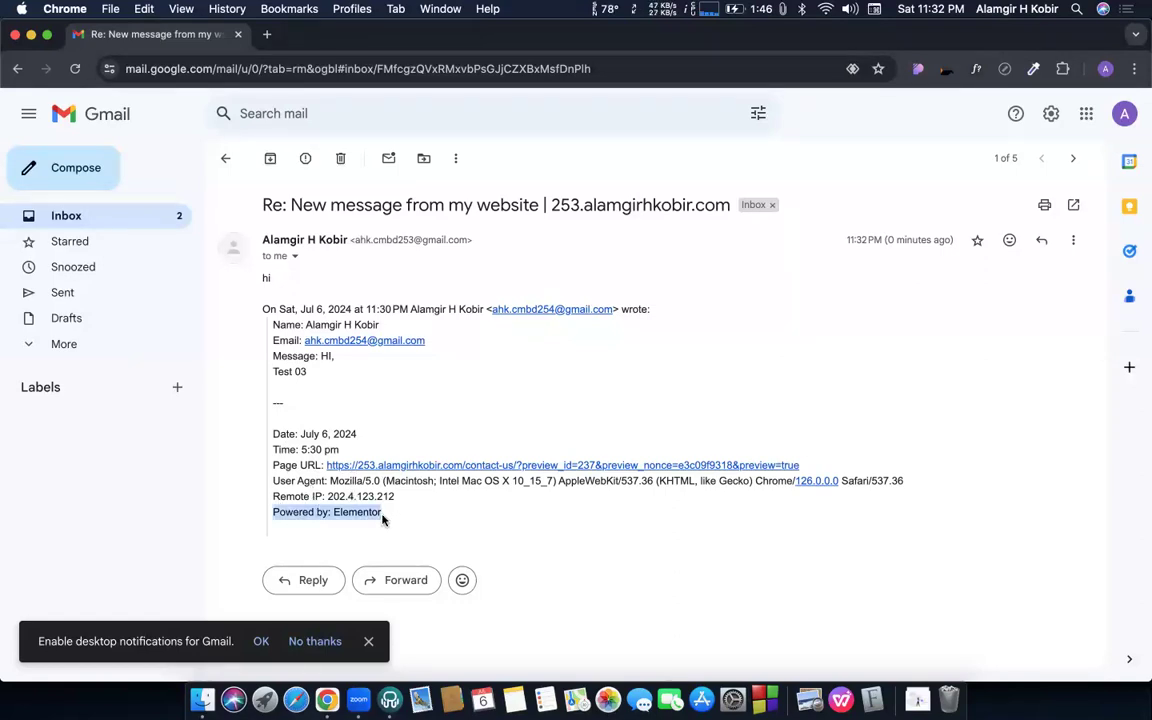
{"action": "left_click", "coordinate": [349, 514]}
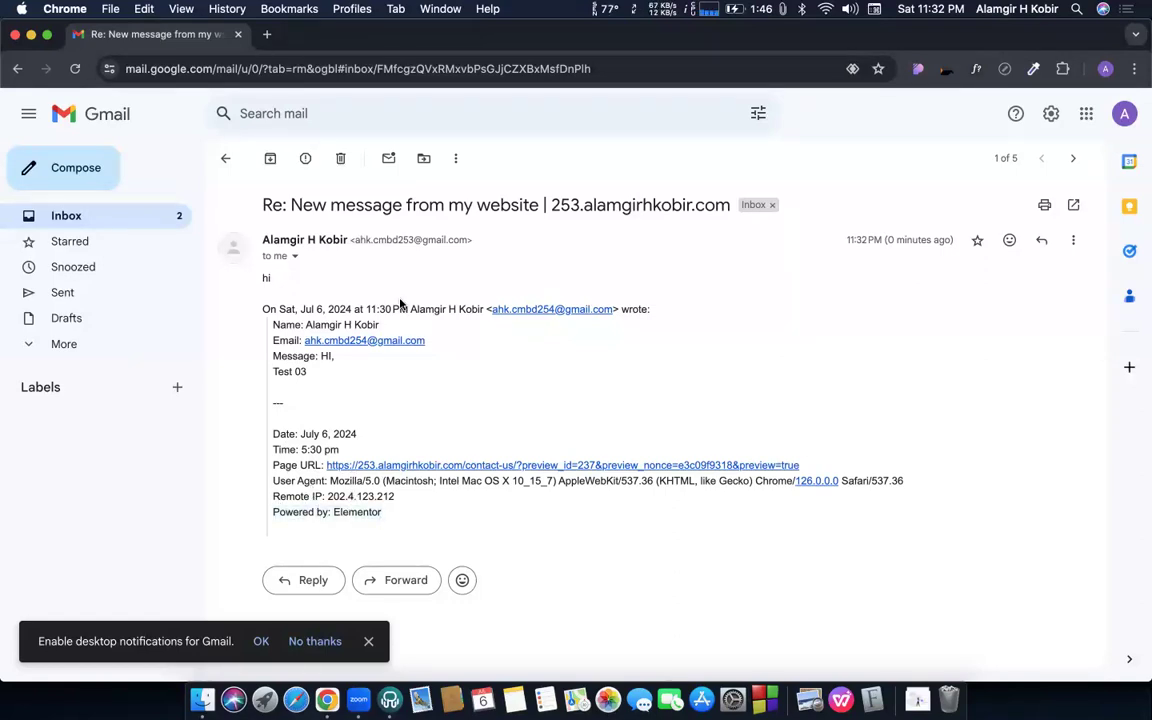
- Return to the original notification's window and review its meta data lines
{"action": "key", "text": "ctrl+Up"}
{"action": "left_click", "coordinate": [494, 190]}
{"action": "scroll", "coordinate": [361, 493], "scroll_direction": "down", "scroll_amount": 1}
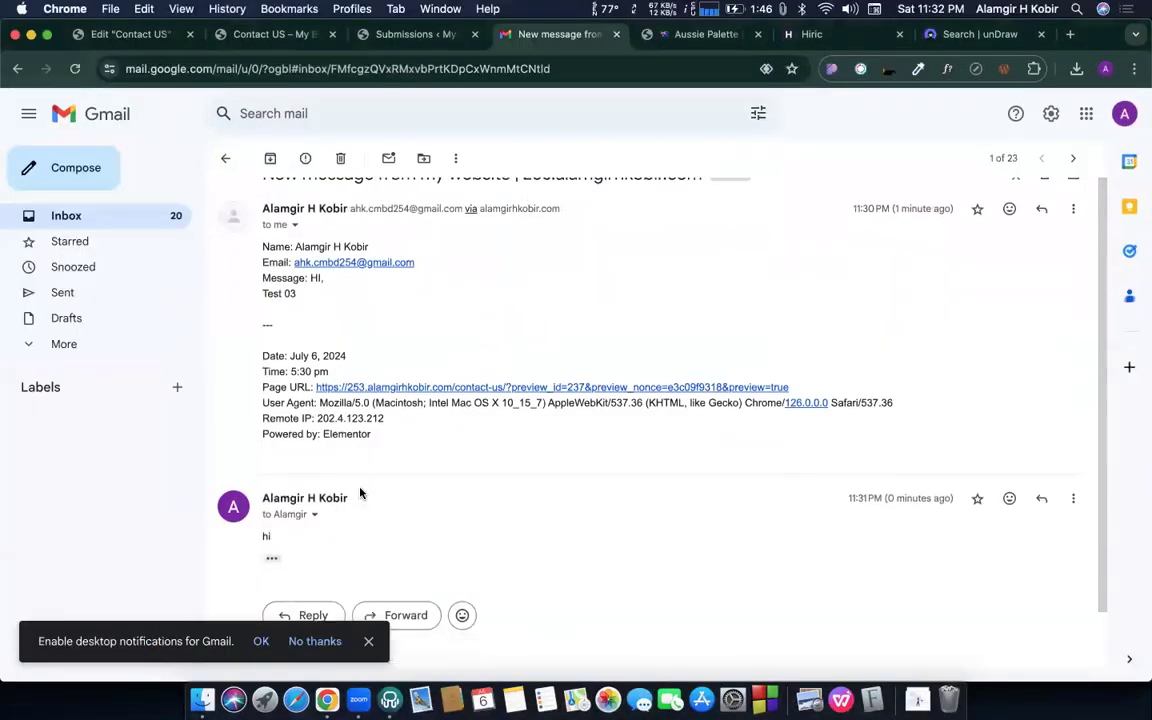
{"action": "left_click_drag", "start_coordinate": [372, 401], "coordinate": [435, 310]}
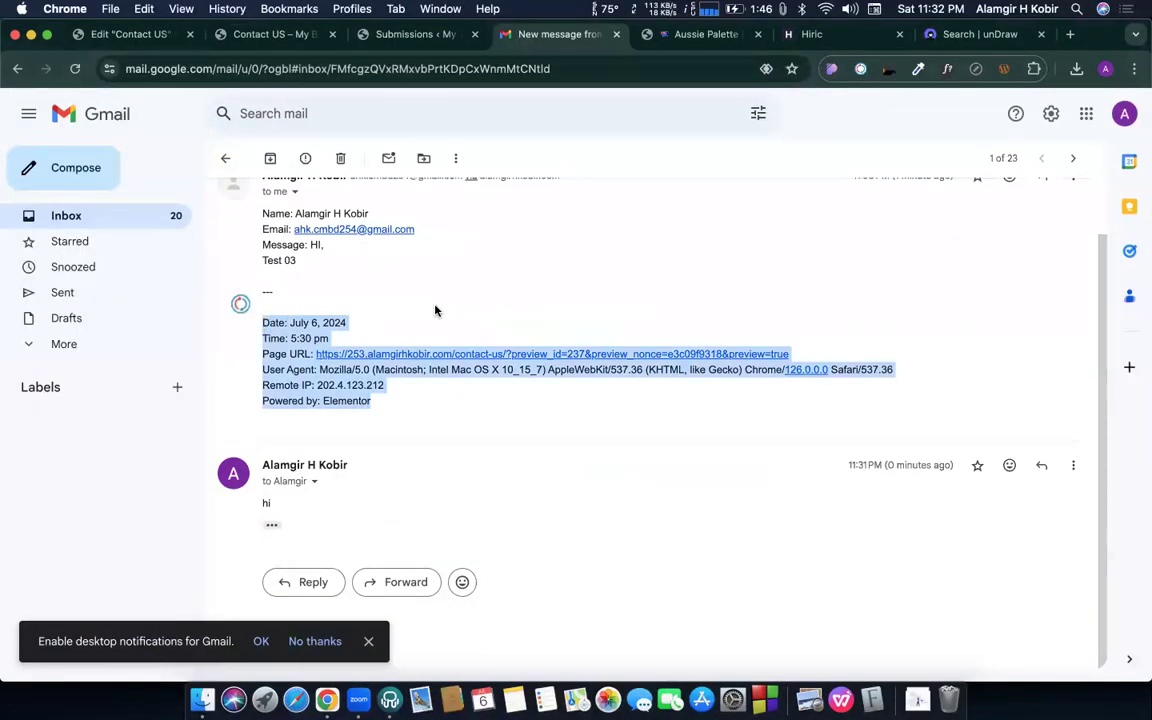
{"action": "left_click", "coordinate": [435, 310]}
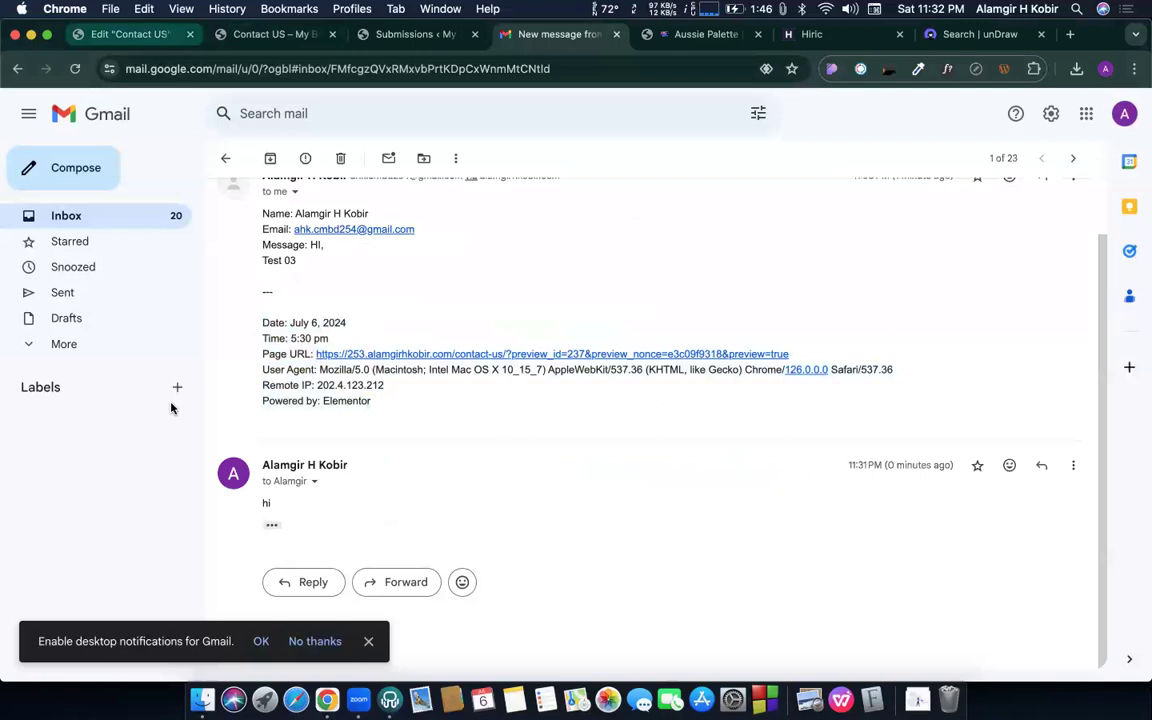
{"action": "scroll", "coordinate": [156, 353], "scroll_direction": "down", "scroll_amount": 2}
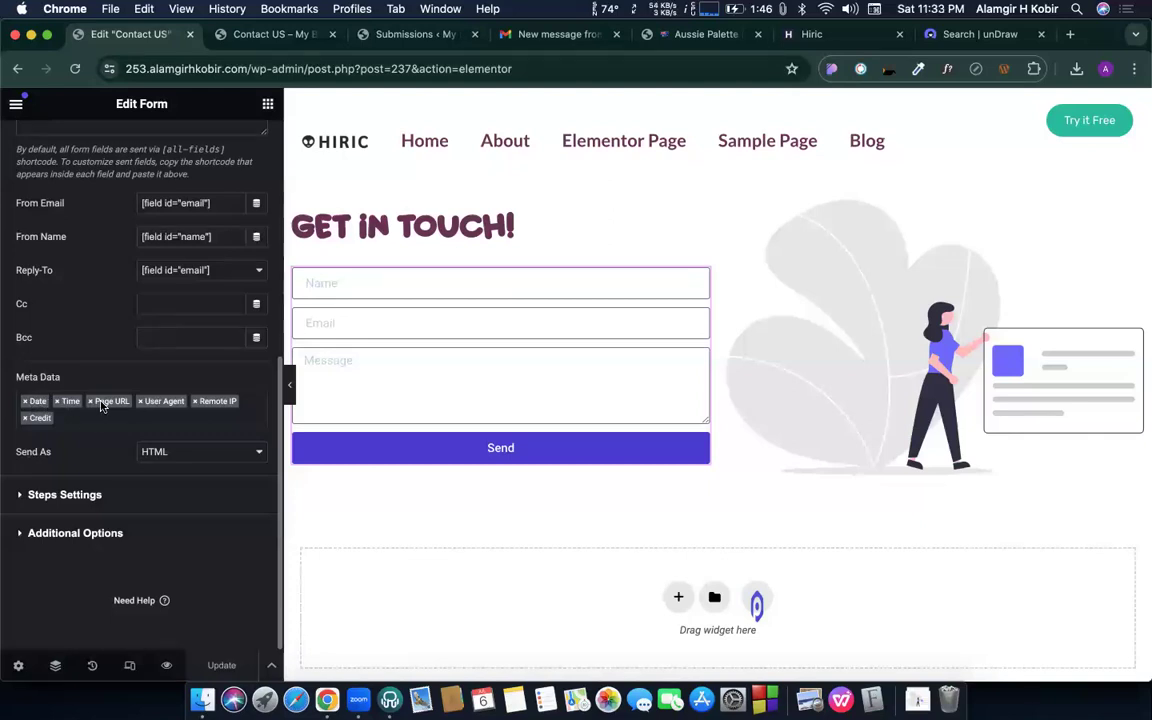
- Remove User Agent, Remote IP and Credit from the email Meta Data and update the page
{"action": "left_click", "coordinate": [140, 401]}
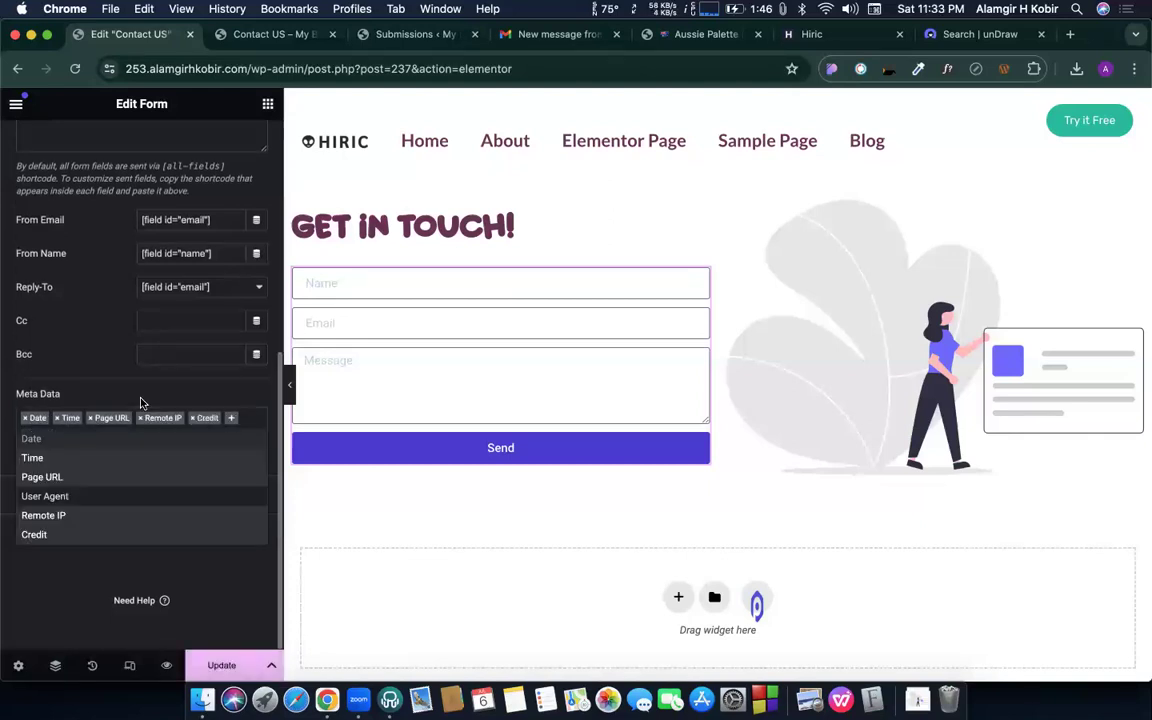
{"action": "left_click", "coordinate": [140, 418]}
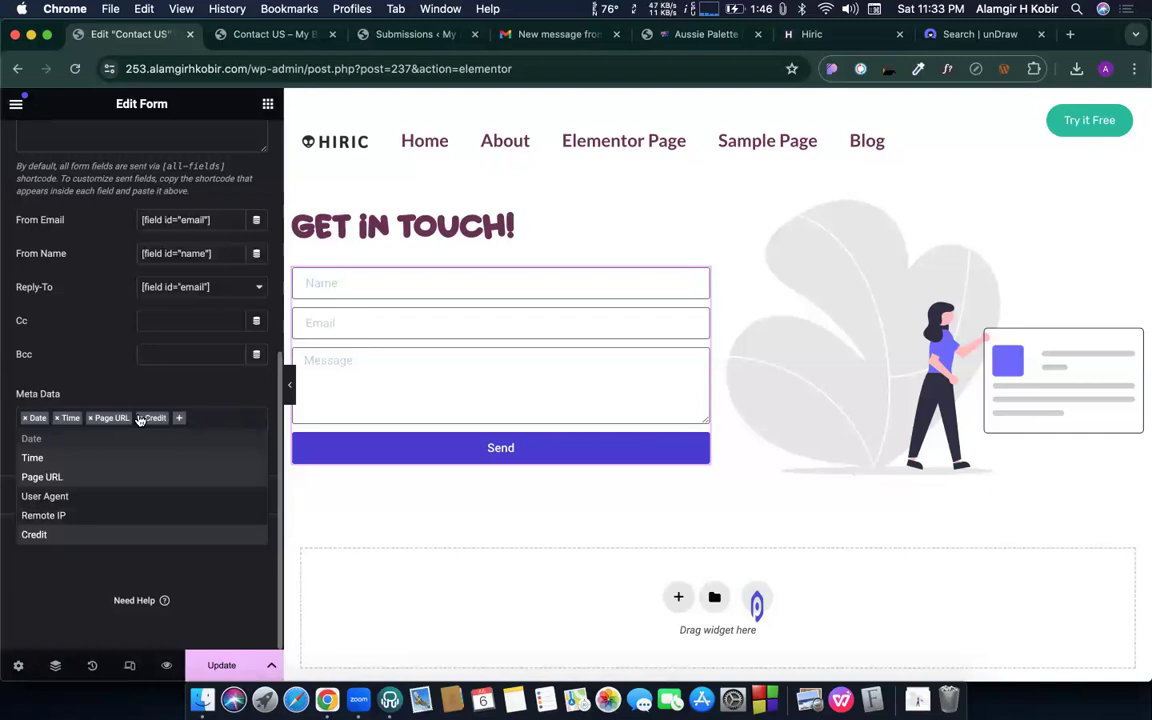
{"action": "left_click", "coordinate": [140, 418]}
{"action": "left_click", "coordinate": [179, 417]}
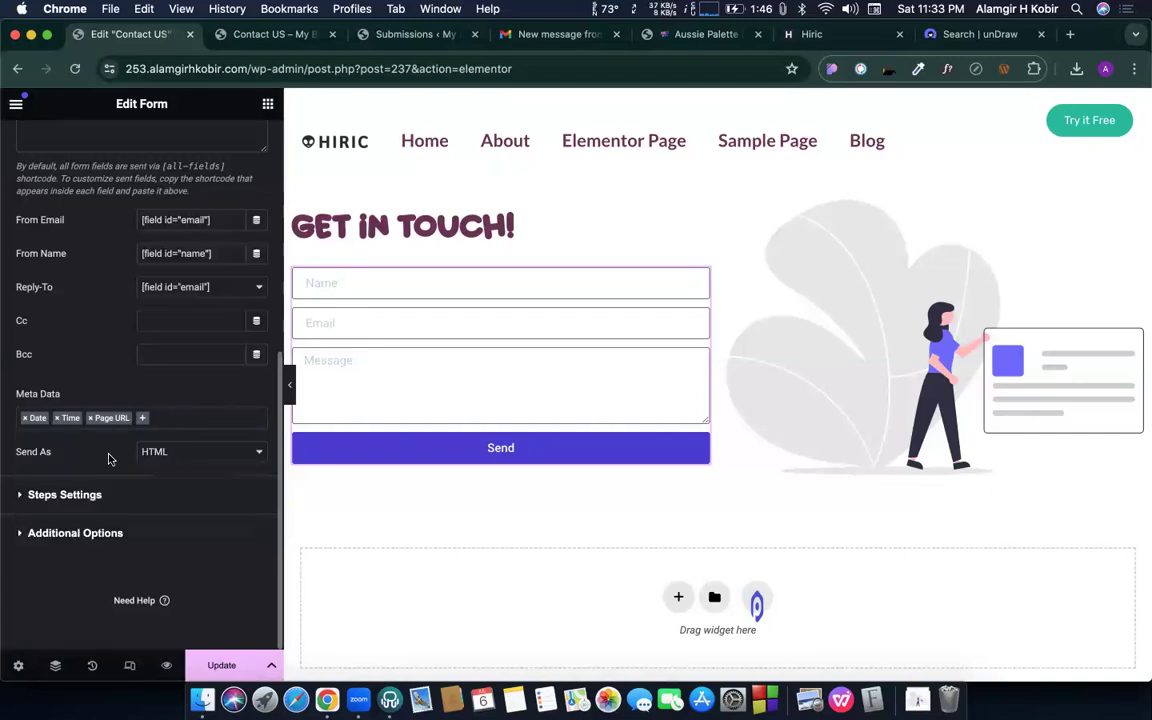
{"action": "left_click", "coordinate": [222, 666]}
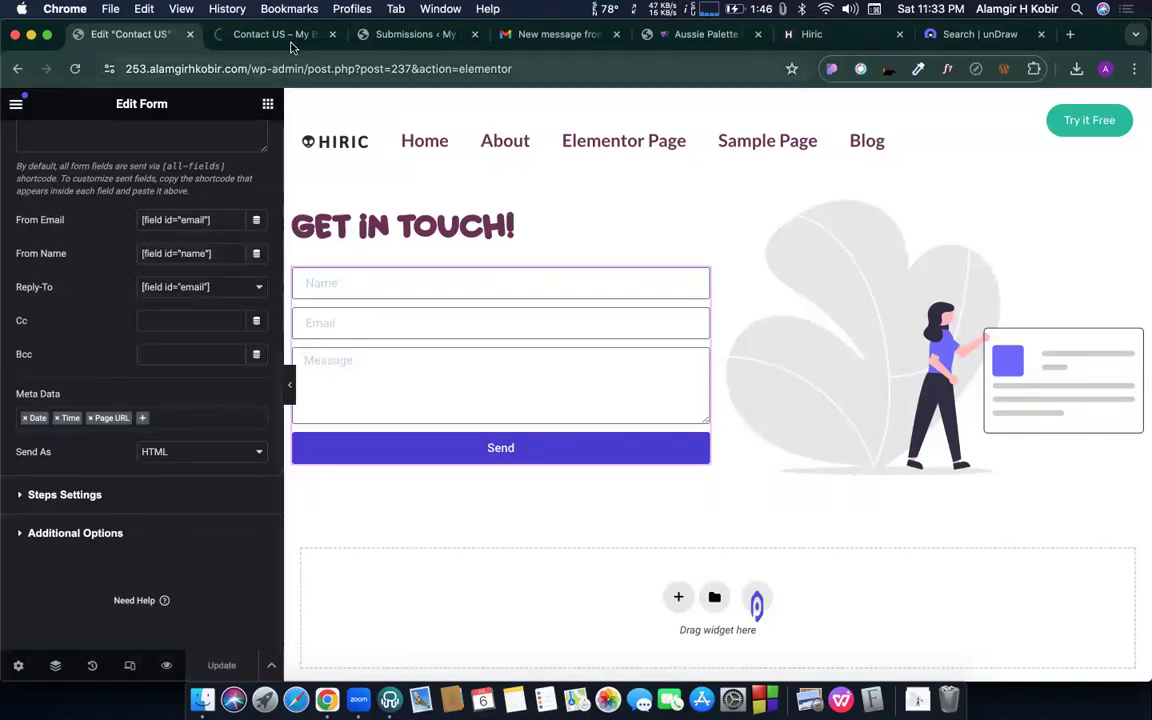
- Submit the Contact Us form with autofilled name and email and message 'Hi, Tets 05'
{"action": "left_click", "coordinate": [257, 35]}
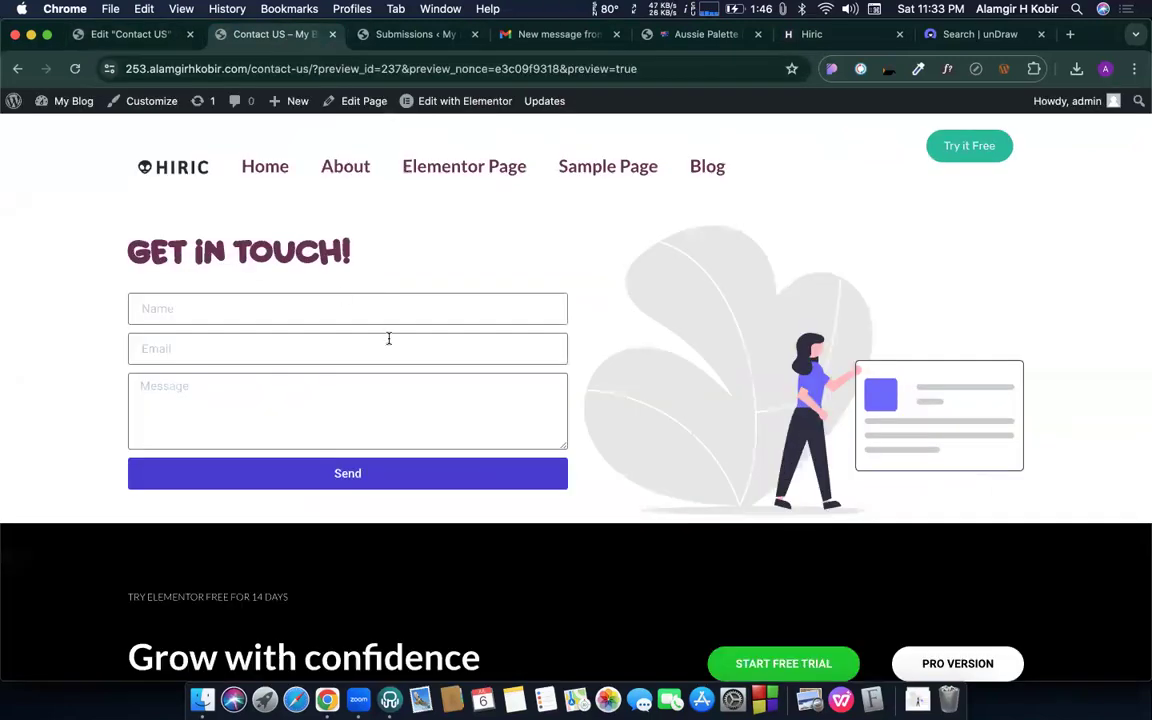
{"action": "left_click", "coordinate": [342, 300]}
{"action": "left_click", "coordinate": [278, 349]}
{"action": "left_click", "coordinate": [275, 344]}
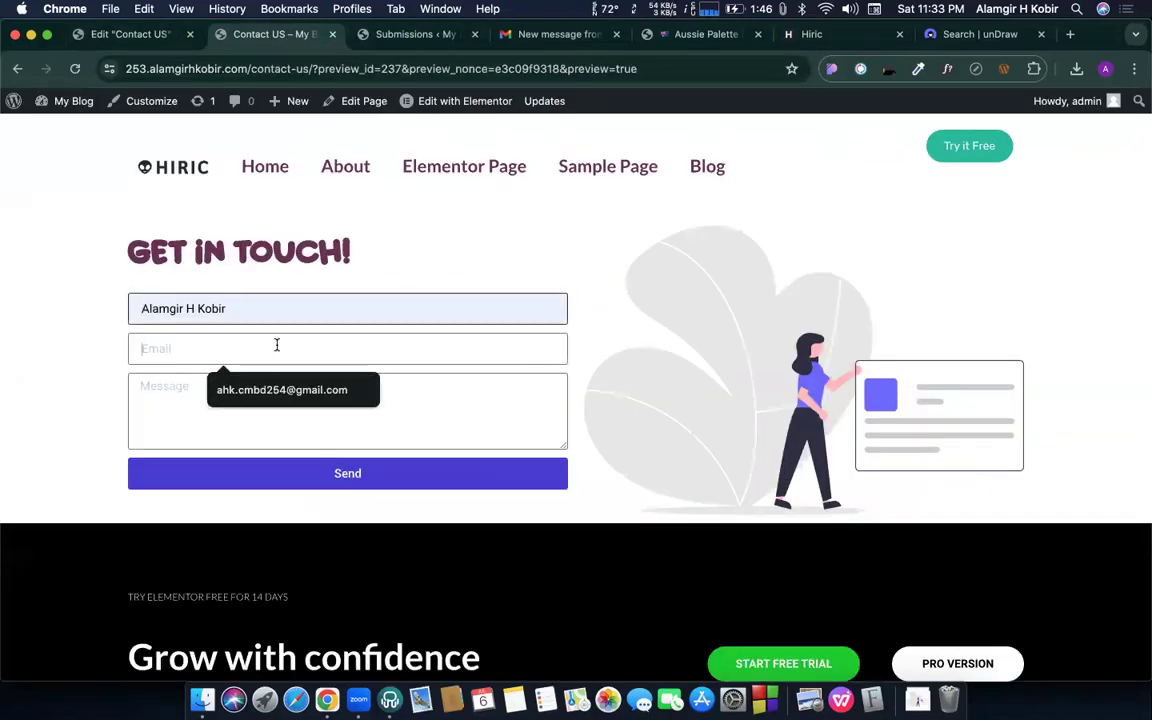
{"action": "left_click", "coordinate": [278, 386]}
{"action": "left_click", "coordinate": [275, 388]}
{"action": "type", "text": "H"}
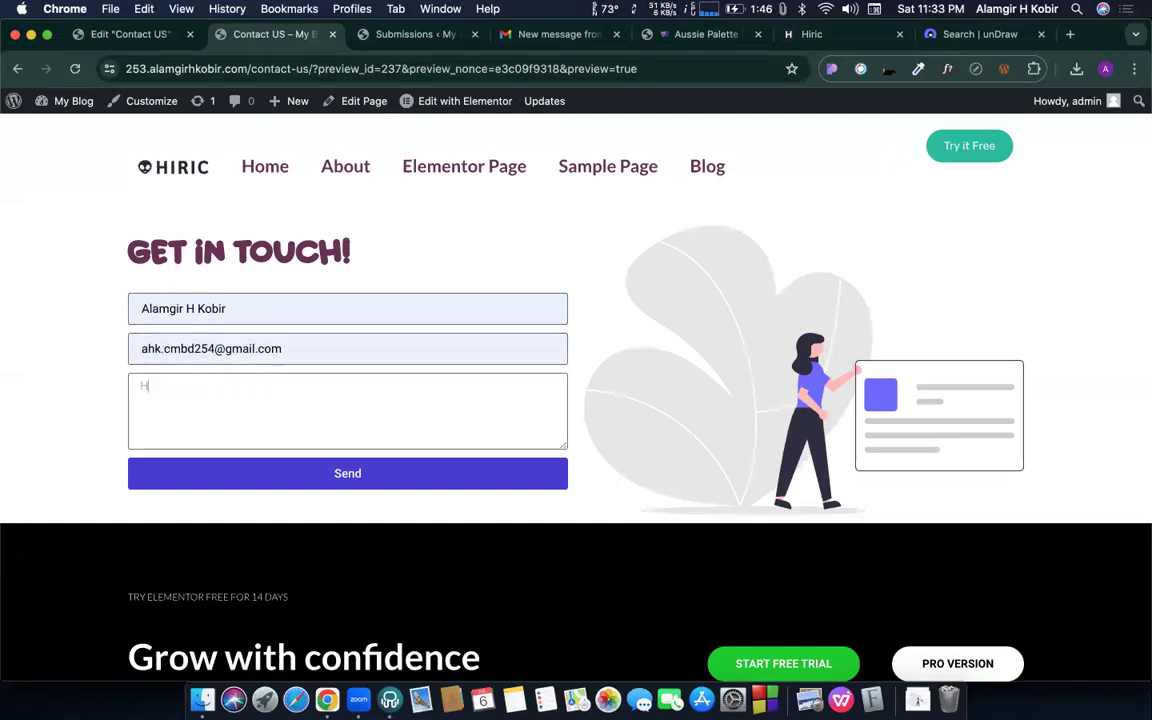
{"action": "type", "text": "i, Tets "}
{"action": "type", "text": "05"}
{"action": "left_click", "coordinate": [316, 471]}
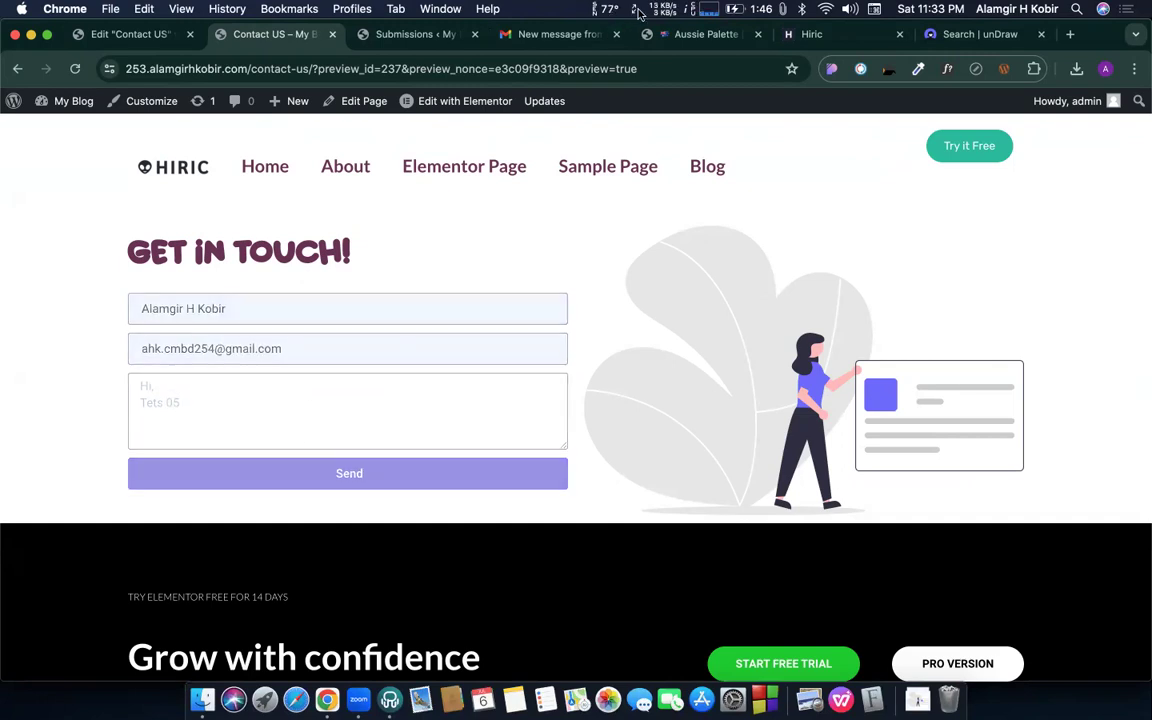
{"action": "left_click", "coordinate": [496, 33]}
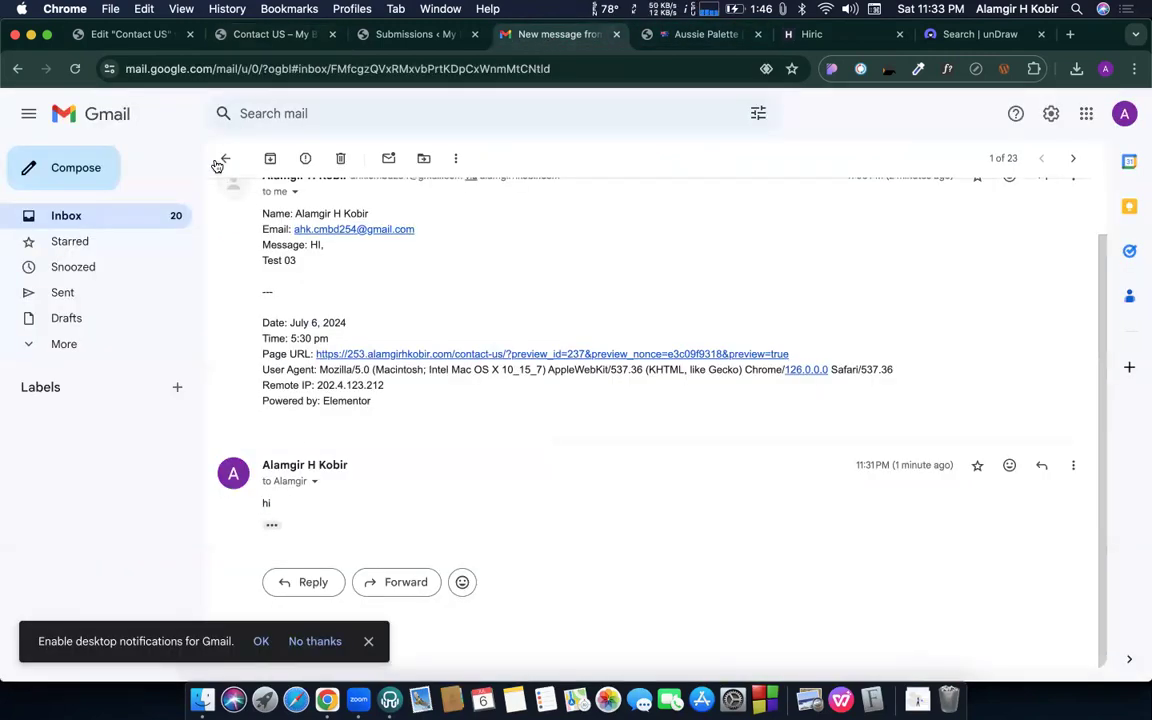
- Open the new 'Tets 05' notification email and check its Page URL line
{"action": "left_click", "coordinate": [172, 216]}
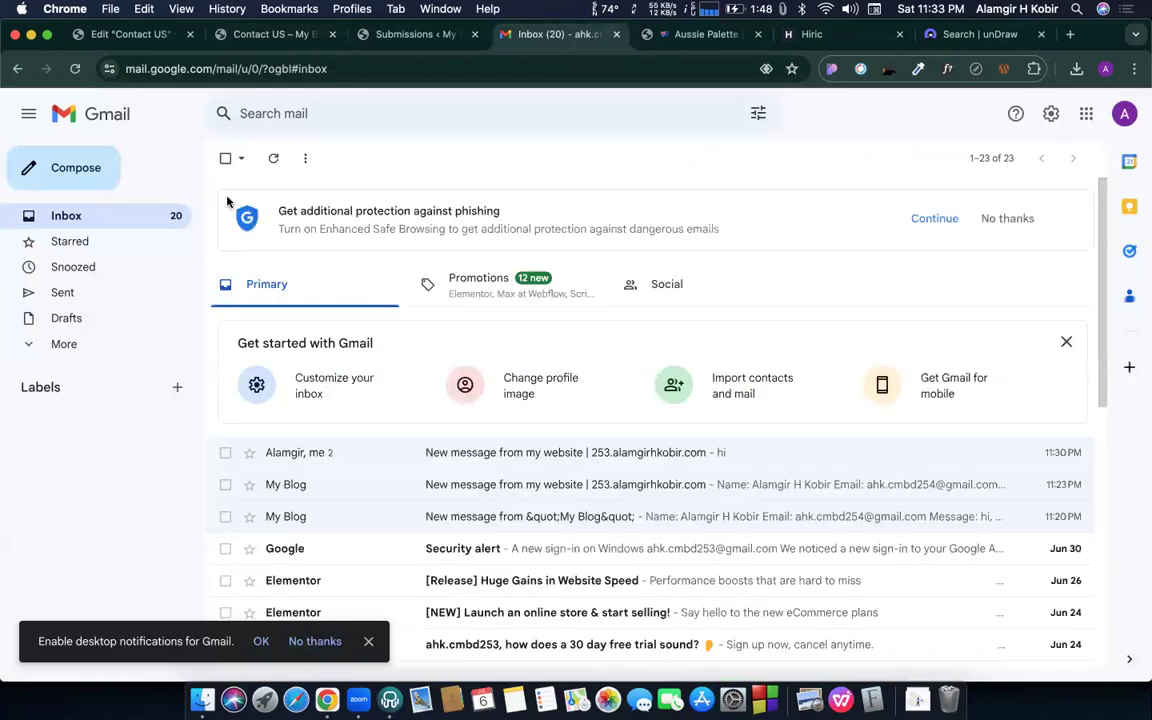
{"action": "left_click", "coordinate": [272, 158]}
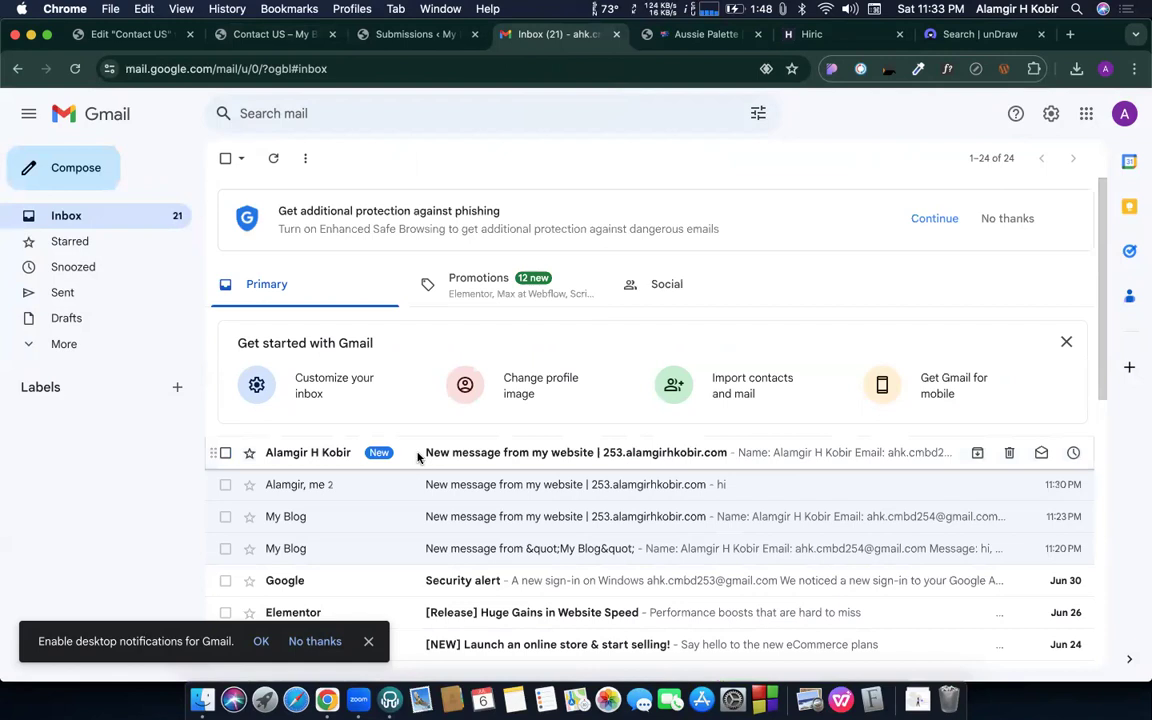
{"action": "left_click", "coordinate": [418, 455]}
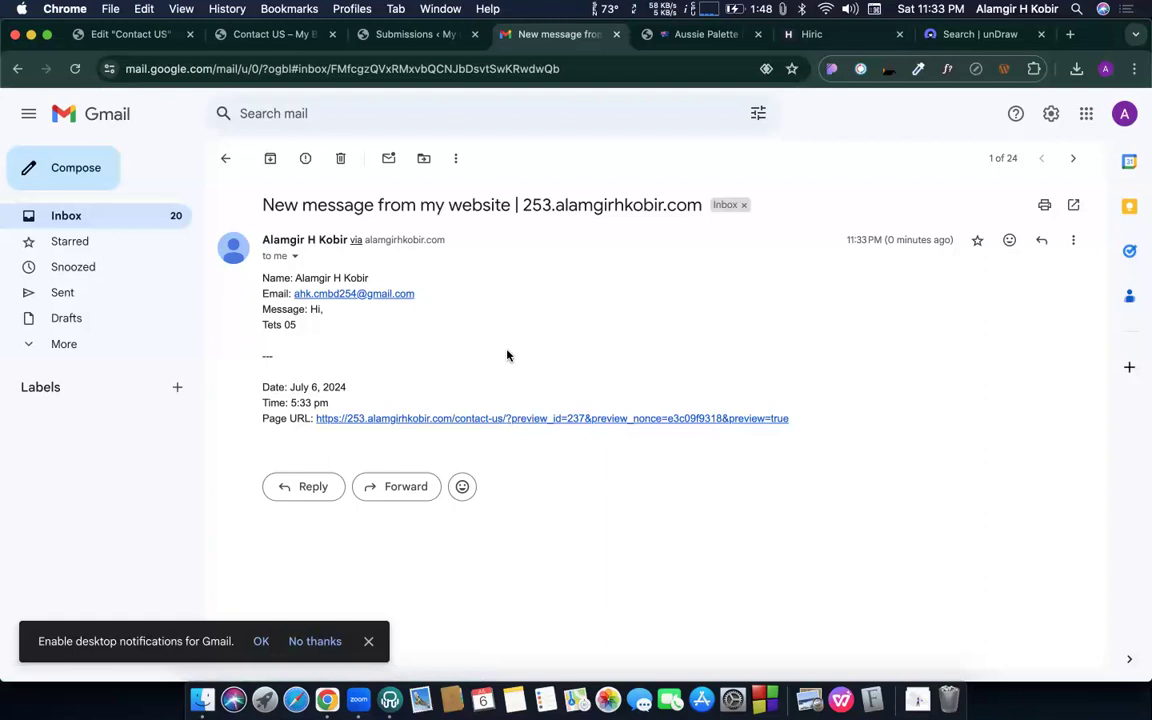
{"action": "triple_click", "coordinate": [288, 419]}
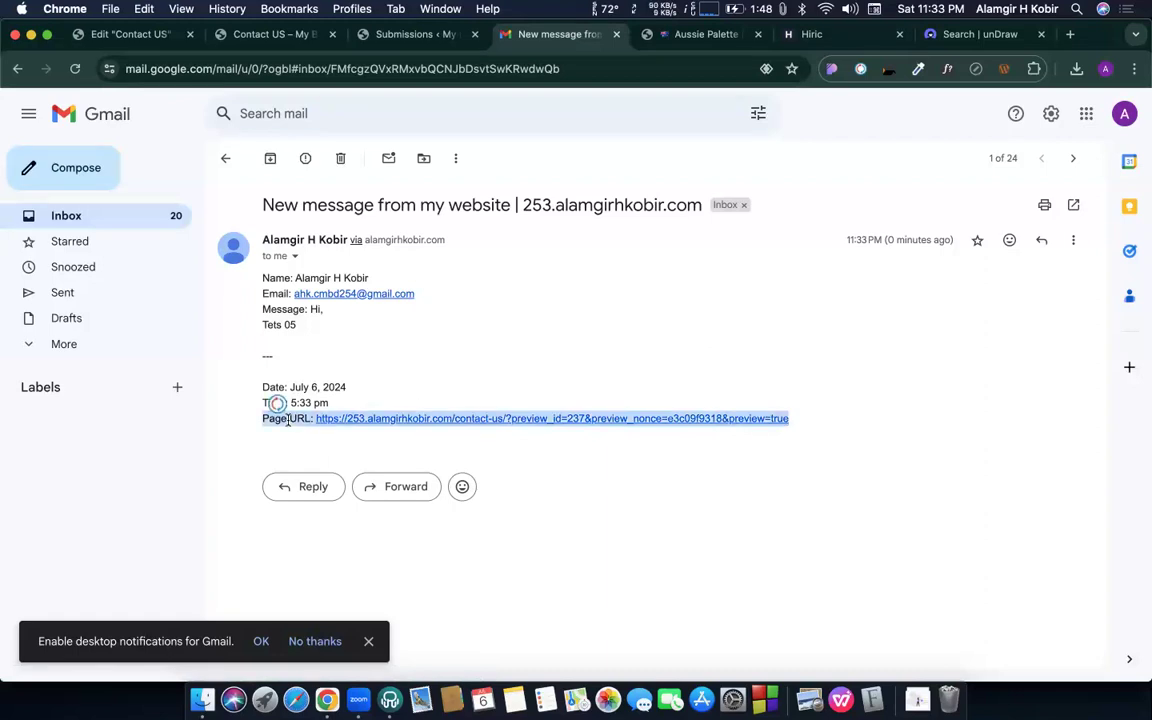
{"action": "left_click", "coordinate": [383, 350]}
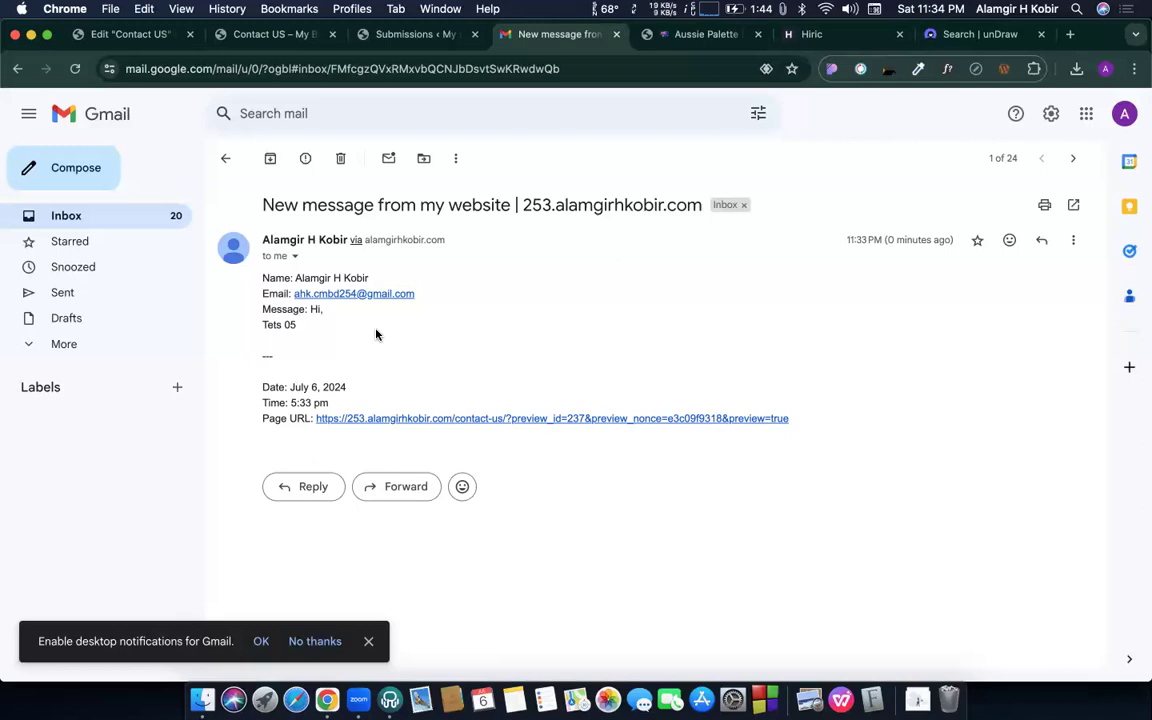
- Add a second Email action, Email 2, under Actions After Submit
{"action": "left_click", "coordinate": [116, 35]}
{"action": "scroll", "coordinate": [145, 317], "scroll_direction": "up", "scroll_amount": 6}
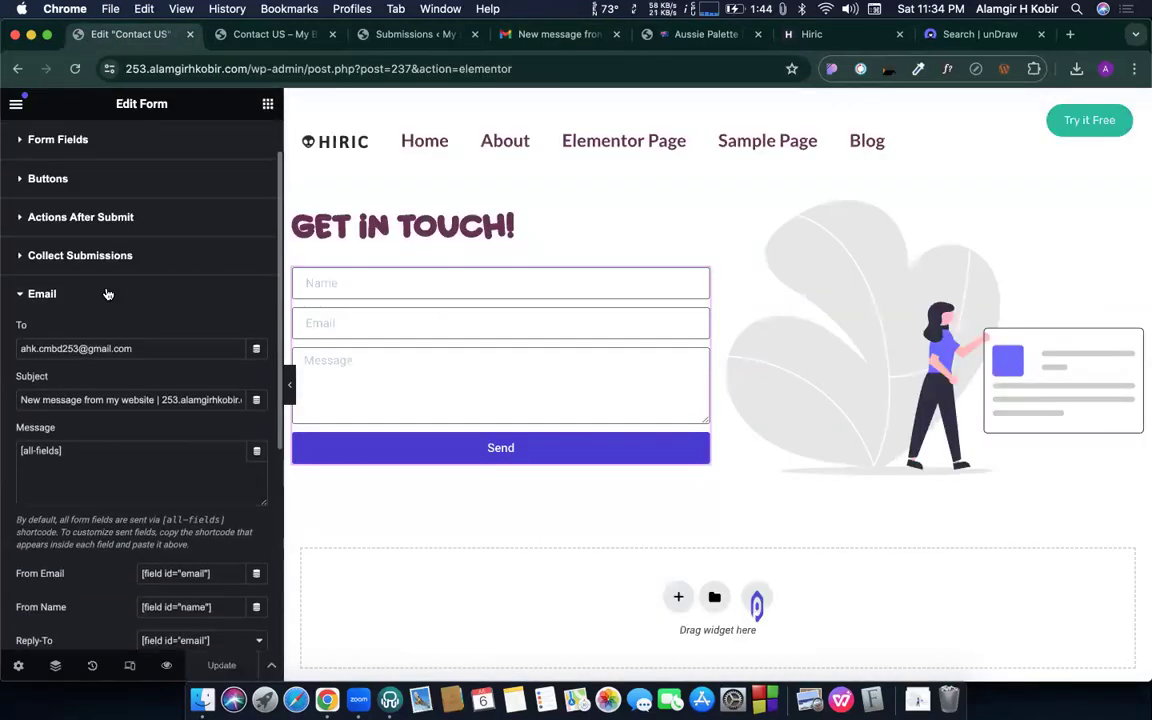
{"action": "scroll", "coordinate": [57, 300], "scroll_direction": "down", "scroll_amount": 5}
{"action": "scroll", "coordinate": [110, 350], "scroll_direction": "up", "scroll_amount": 8}
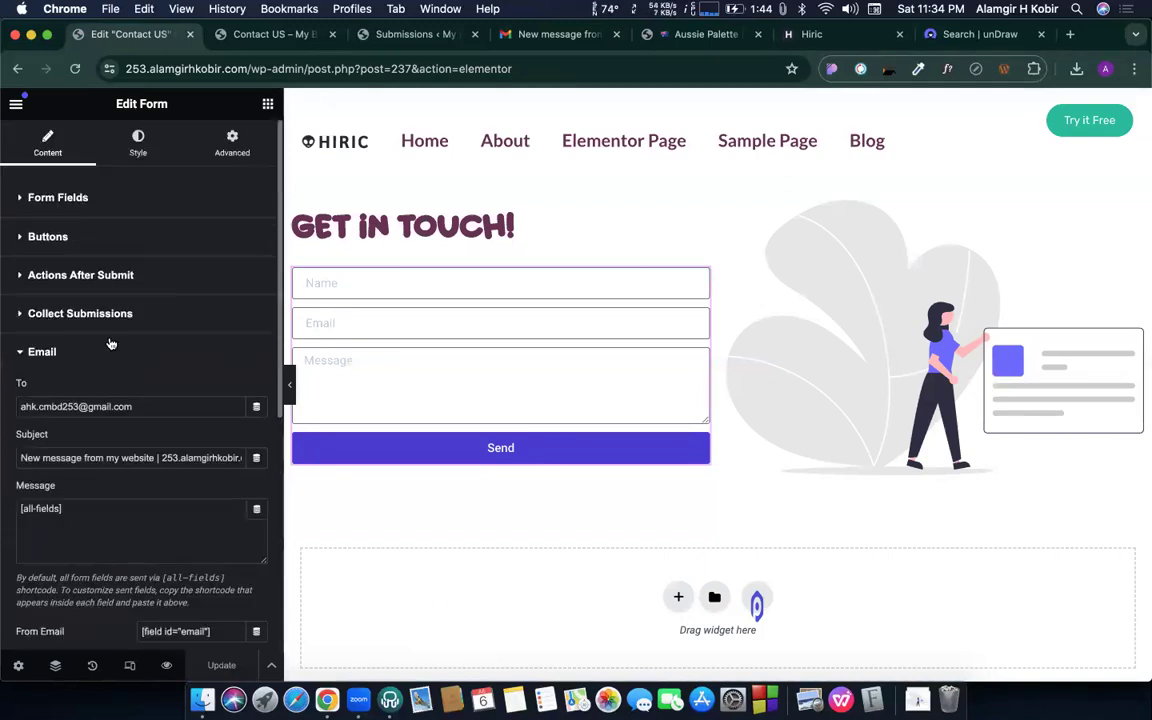
{"action": "left_click", "coordinate": [92, 275]}
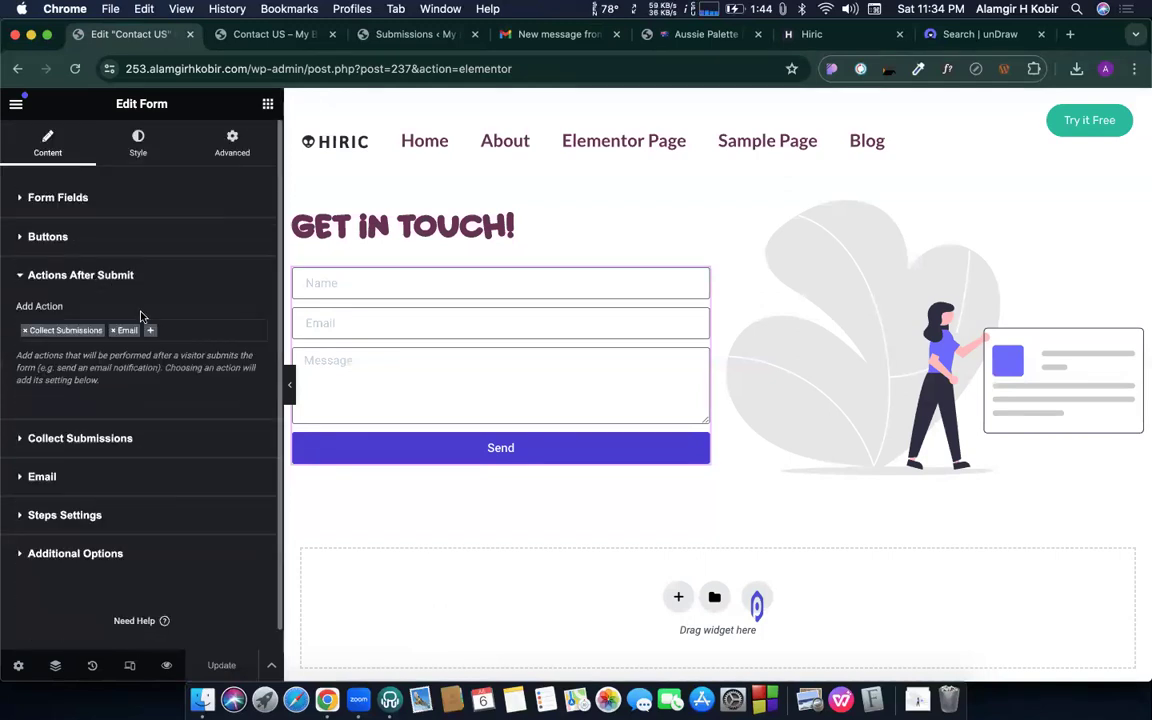
{"action": "left_click", "coordinate": [151, 332]}
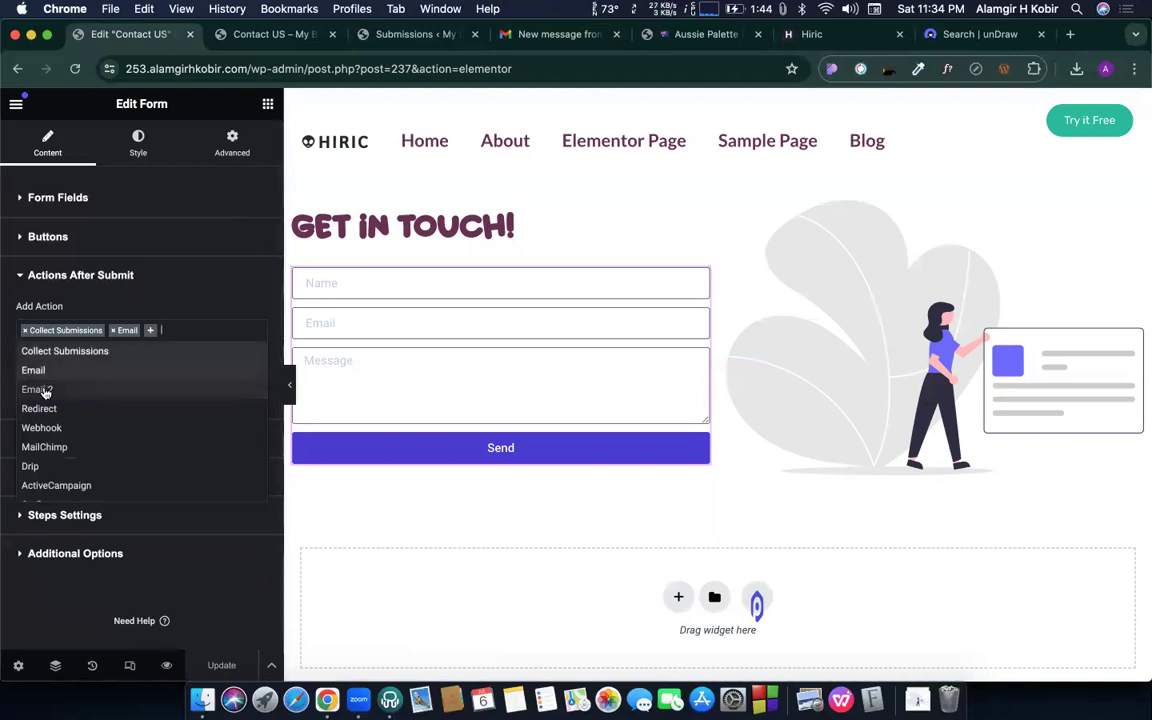
{"action": "left_click", "coordinate": [38, 389]}
{"action": "scroll", "coordinate": [45, 400], "scroll_direction": "down", "scroll_amount": 1}
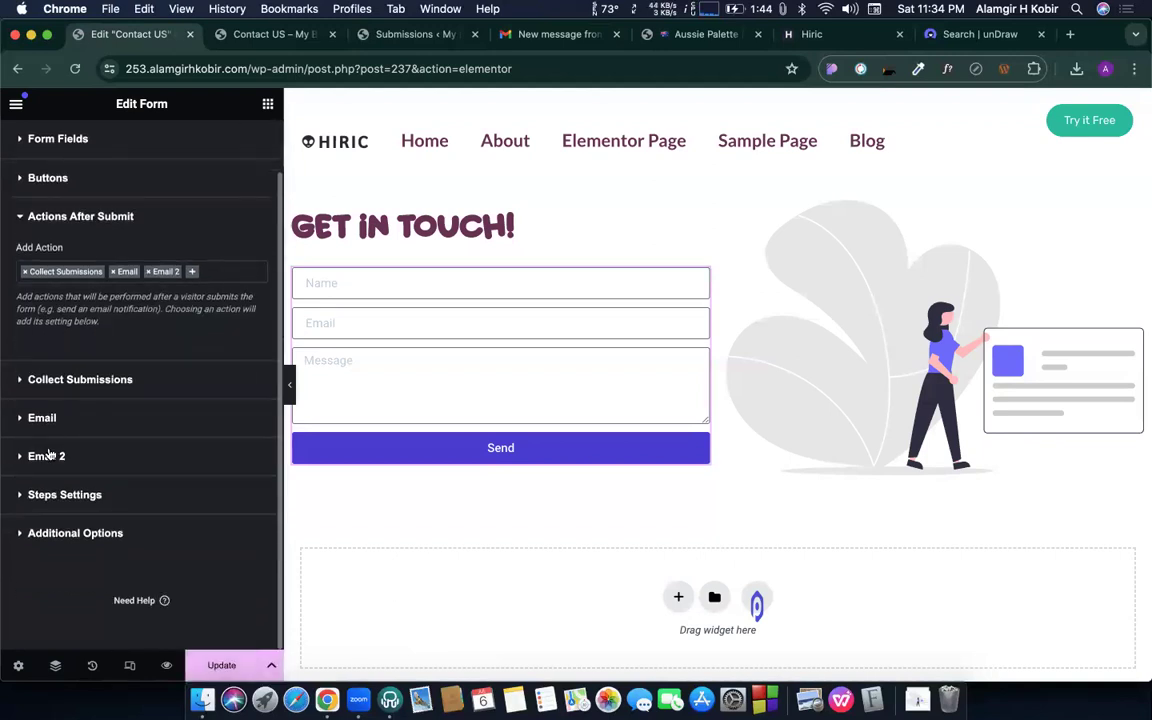
{"action": "left_click", "coordinate": [47, 452]}
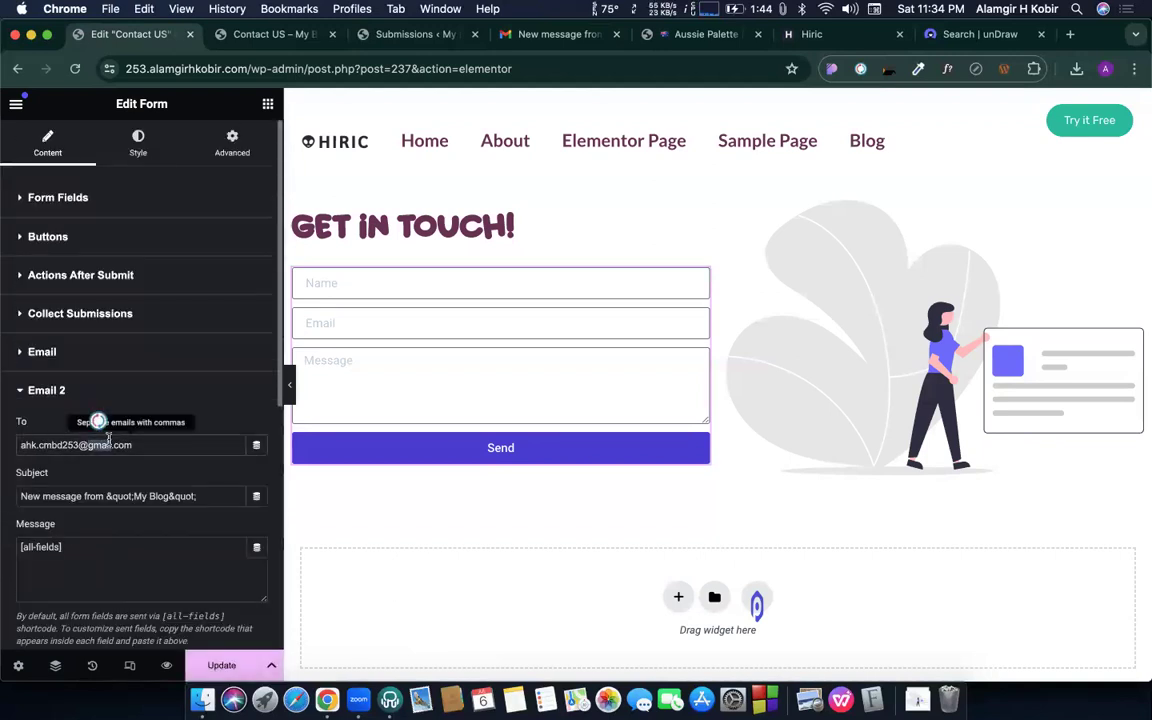
- Review Email 2's default recipient, subject and From Email values
{"action": "triple_click", "coordinate": [110, 443]}
{"action": "scroll", "coordinate": [110, 443], "scroll_direction": "down", "scroll_amount": 1}
{"action": "triple_click", "coordinate": [88, 463]}
{"action": "scroll", "coordinate": [90, 437], "scroll_direction": "down", "scroll_amount": 3}
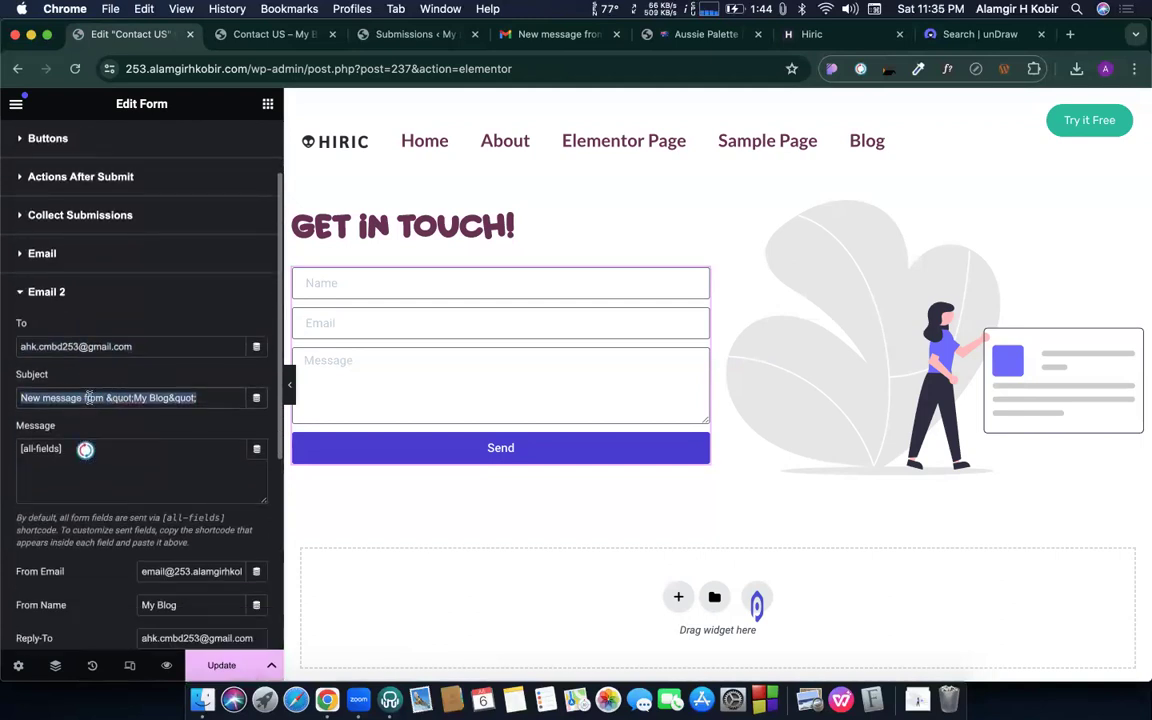
{"action": "scroll", "coordinate": [163, 403], "scroll_direction": "down", "scroll_amount": 2}
{"action": "scroll", "coordinate": [163, 403], "scroll_direction": "down", "scroll_amount": 2}
{"action": "triple_click", "coordinate": [172, 433]}
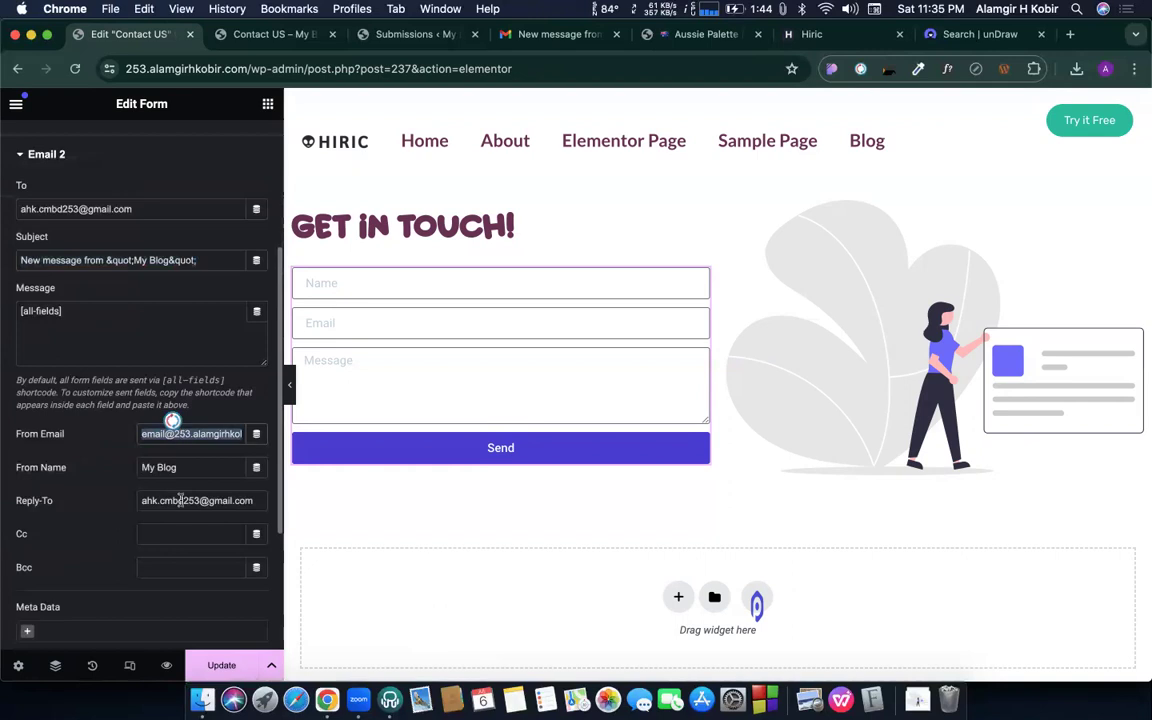
{"action": "scroll", "coordinate": [170, 440], "scroll_direction": "up", "scroll_amount": 3}
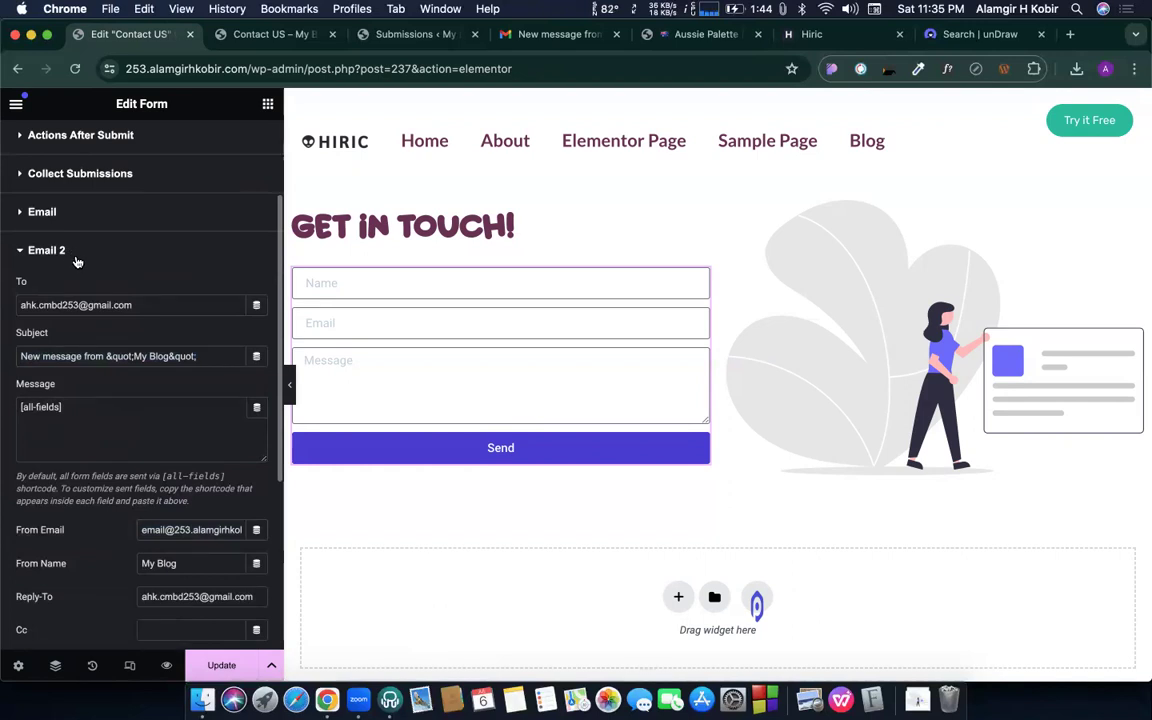
{"action": "double_click", "coordinate": [60, 305]}
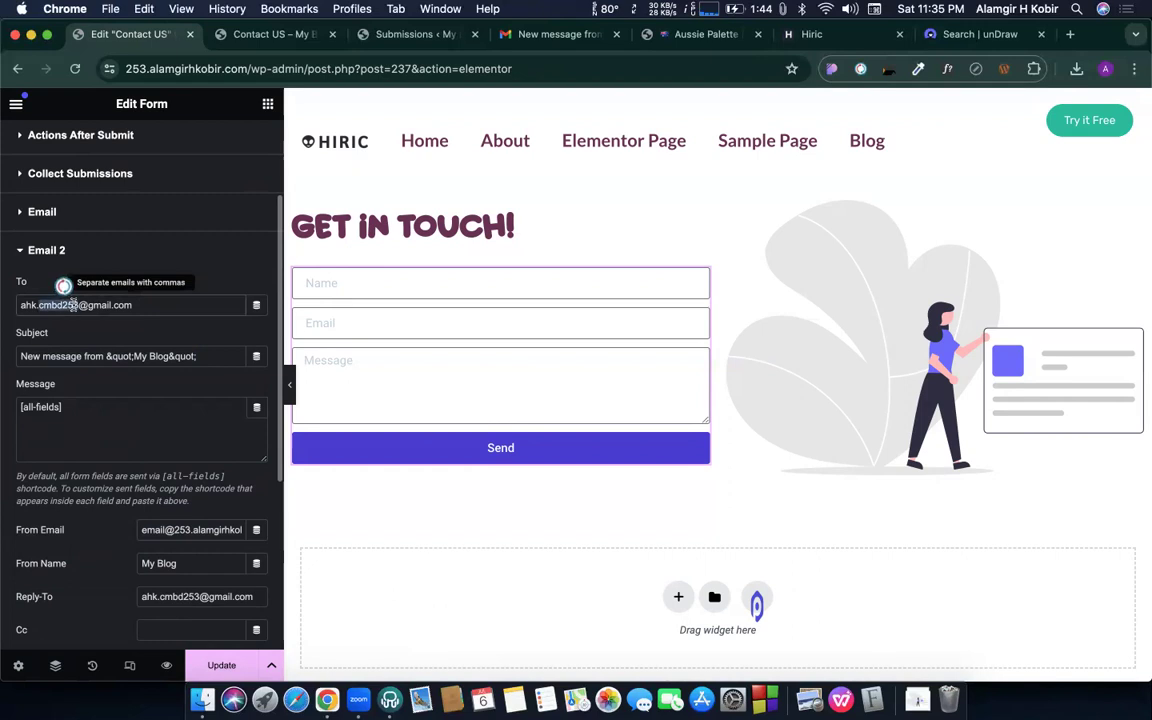
{"action": "triple_click", "coordinate": [74, 305]}
{"action": "scroll", "coordinate": [90, 290], "scroll_direction": "up", "scroll_amount": 3}
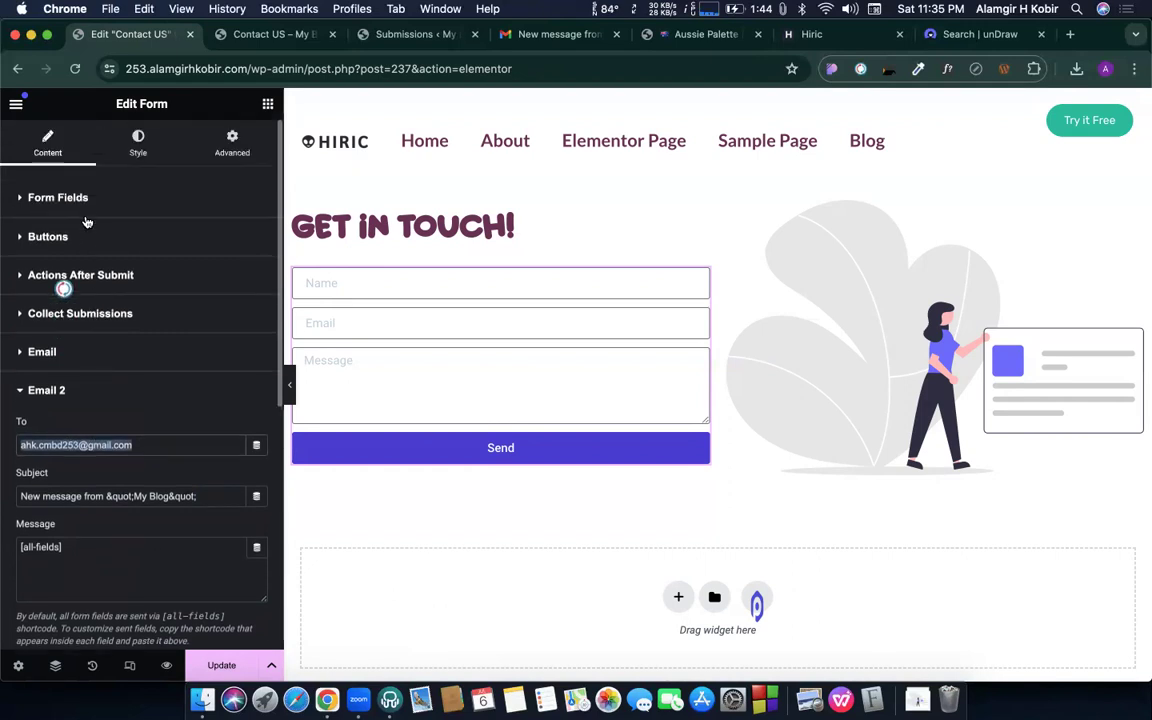
- Copy [field id="email"] from the Email field's Advanced settings into Email 2's To field
{"action": "left_click", "coordinate": [74, 195]}
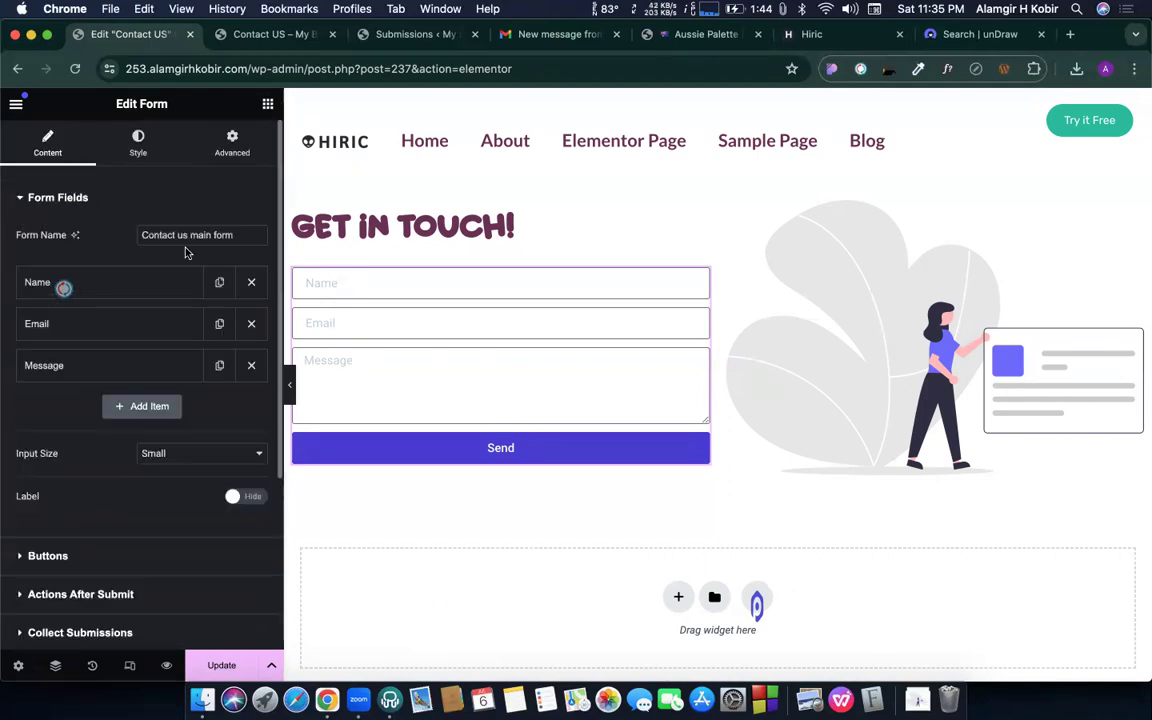
{"action": "left_click", "coordinate": [108, 325]}
{"action": "left_click", "coordinate": [176, 365]}
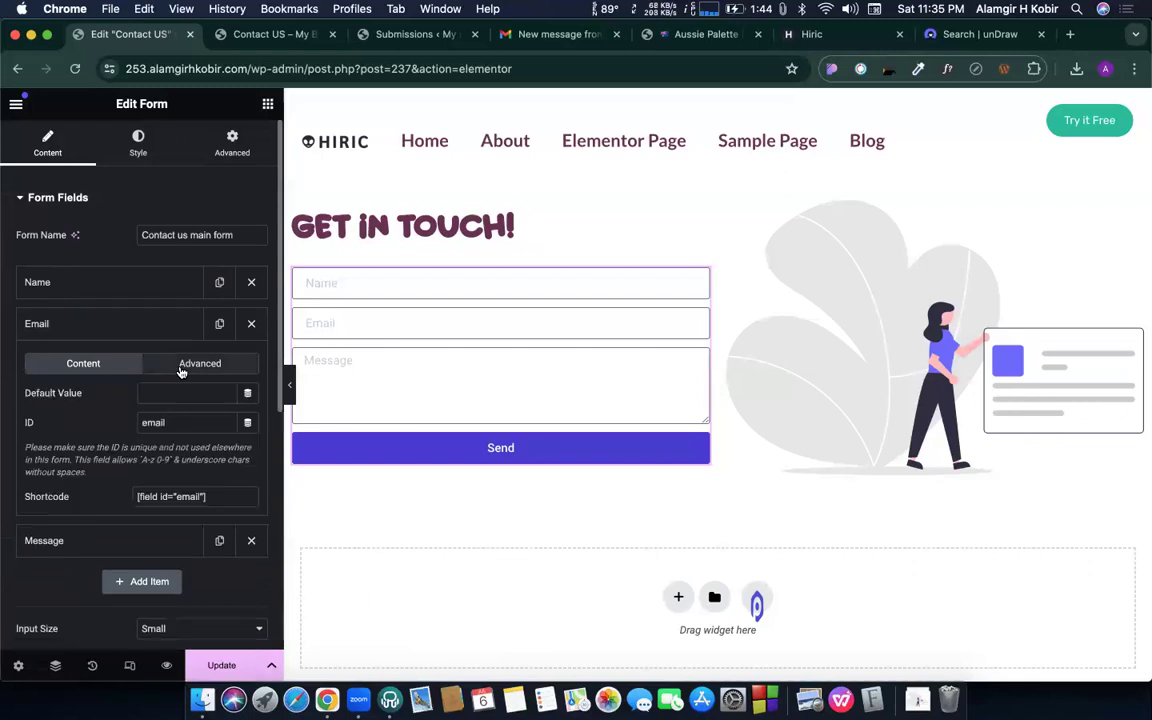
{"action": "left_click", "coordinate": [161, 488]}
{"action": "key", "text": "super+c"}
{"action": "scroll", "coordinate": [160, 478], "scroll_direction": "down", "scroll_amount": 10}
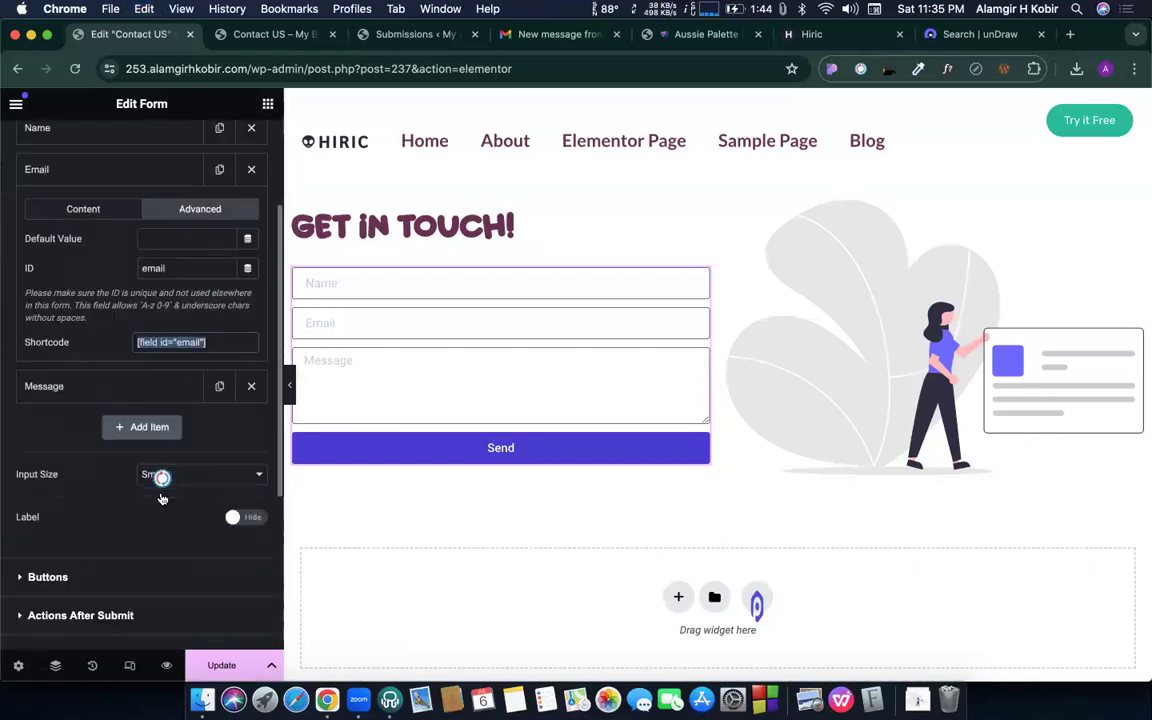
{"action": "left_click", "coordinate": [62, 457]}
{"action": "triple_click", "coordinate": [60, 446]}
{"action": "key", "text": "super+v"}
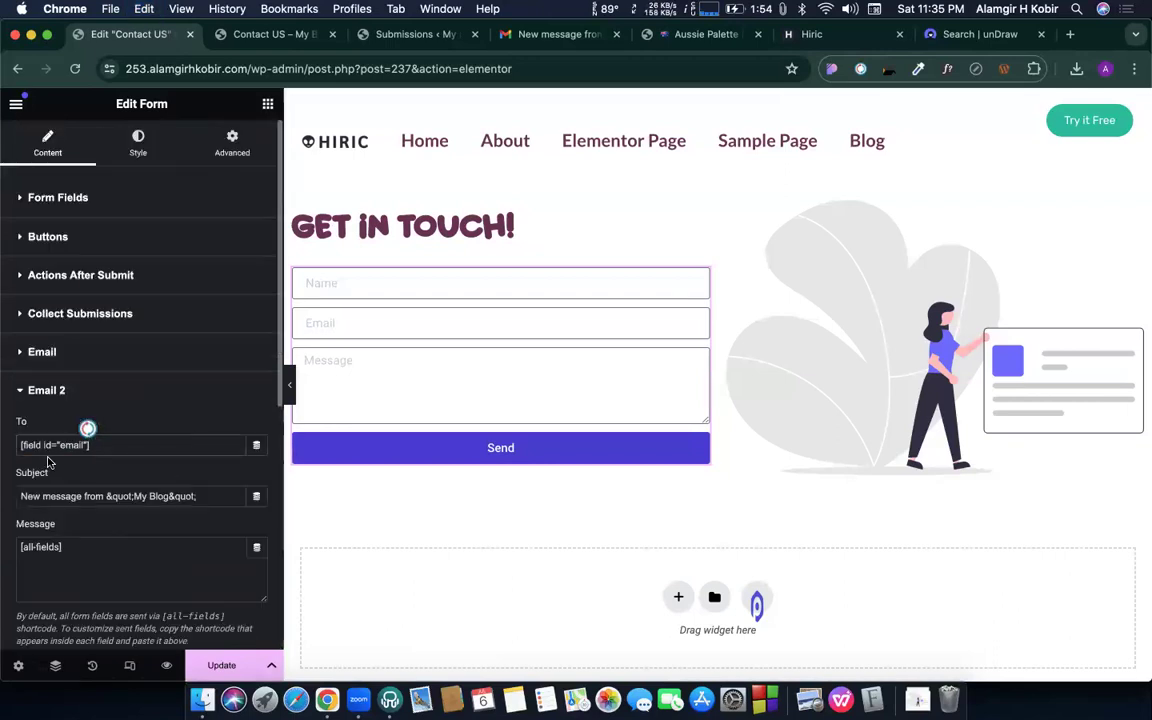
{"action": "triple_click", "coordinate": [96, 497]}
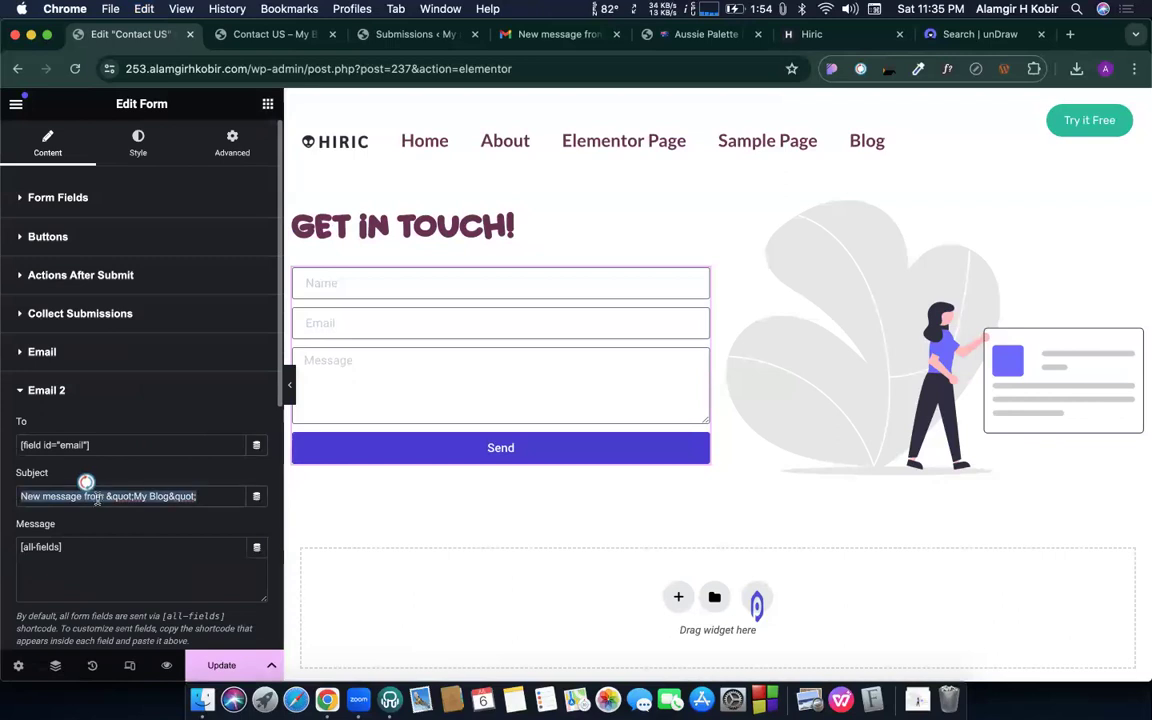
- Set Email 2's subject to 'Thanks you' plus the site domain, and replace [all-fields] with the thank-you message
{"action": "triple_click", "coordinate": [113, 497]}
{"action": "type", "text": "T"}
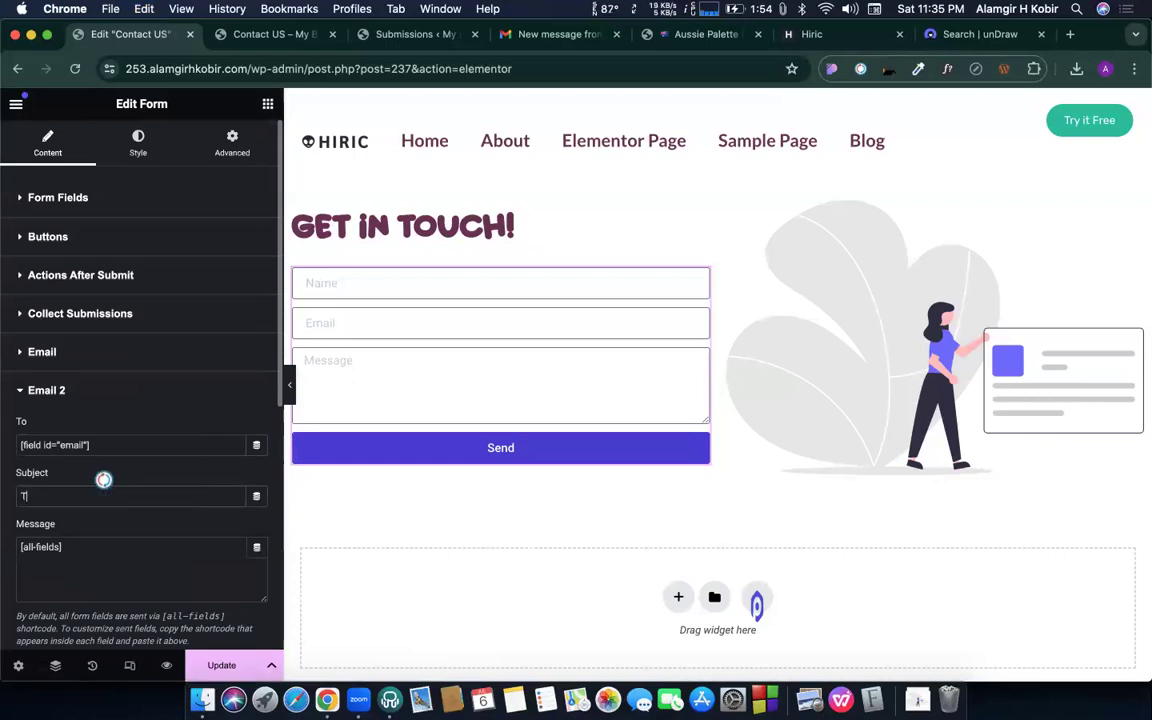
{"action": "type", "text": "hanks you | alamgirhkobir.com"}
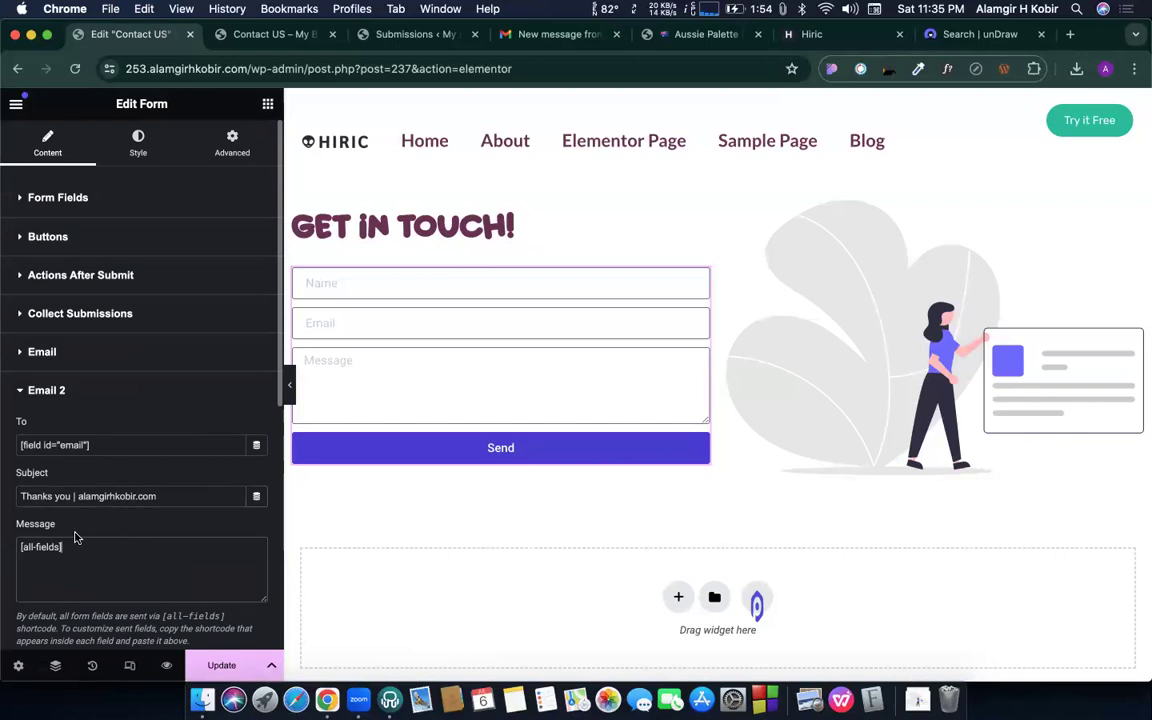
{"action": "scroll", "coordinate": [77, 535], "scroll_direction": "down", "scroll_amount": 3}
{"action": "left_click", "coordinate": [76, 455]}
{"action": "key", "text": "super+a"}
{"action": "key", "text": "BackSpace"}
{"action": "type", "text": "Thanks for "}
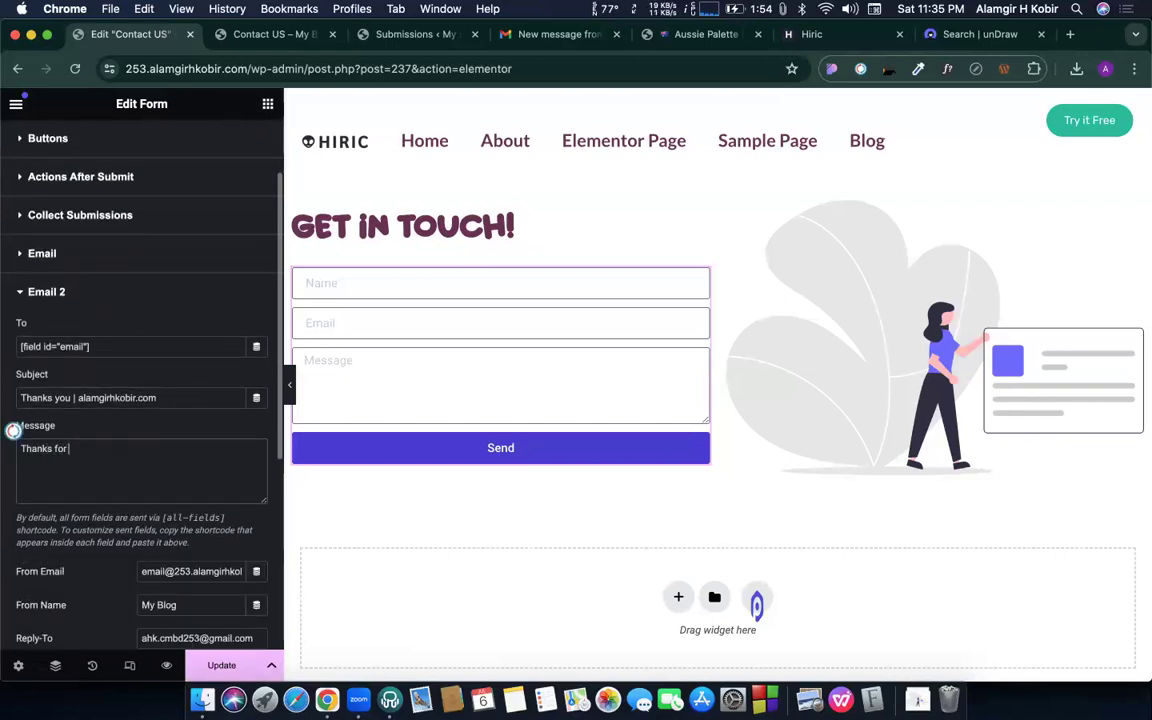
{"action": "type", "text": "your response"}
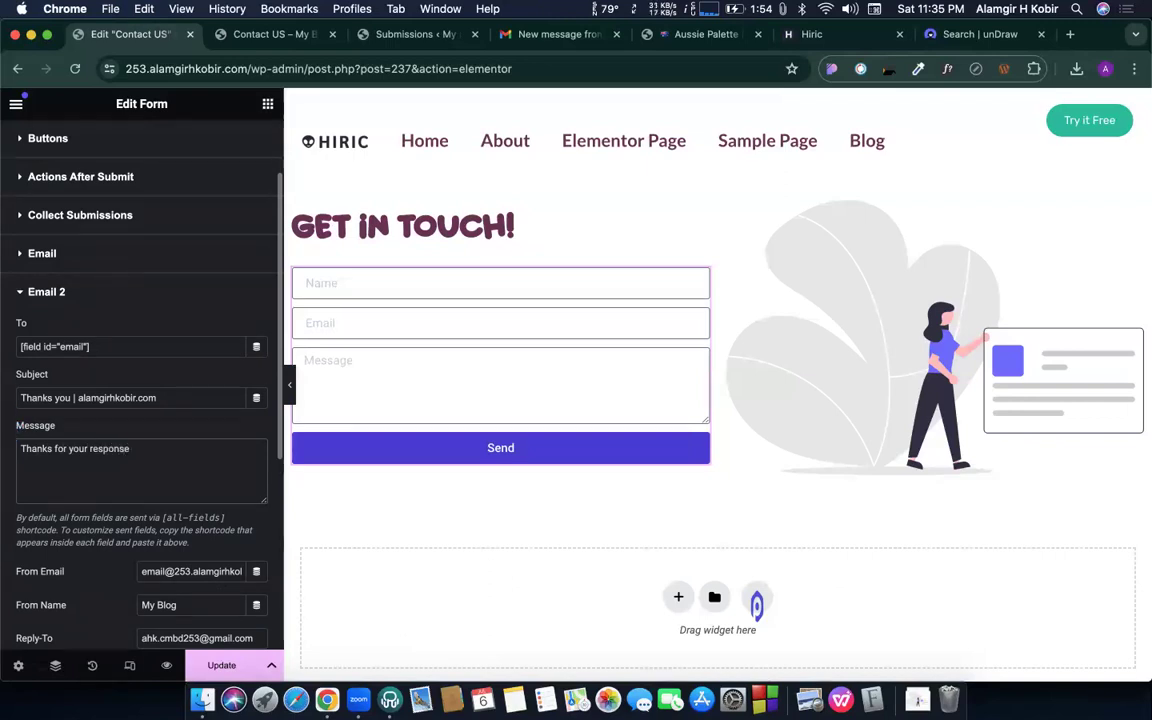
{"action": "type", "text": ", we you gedt back to you soon."}
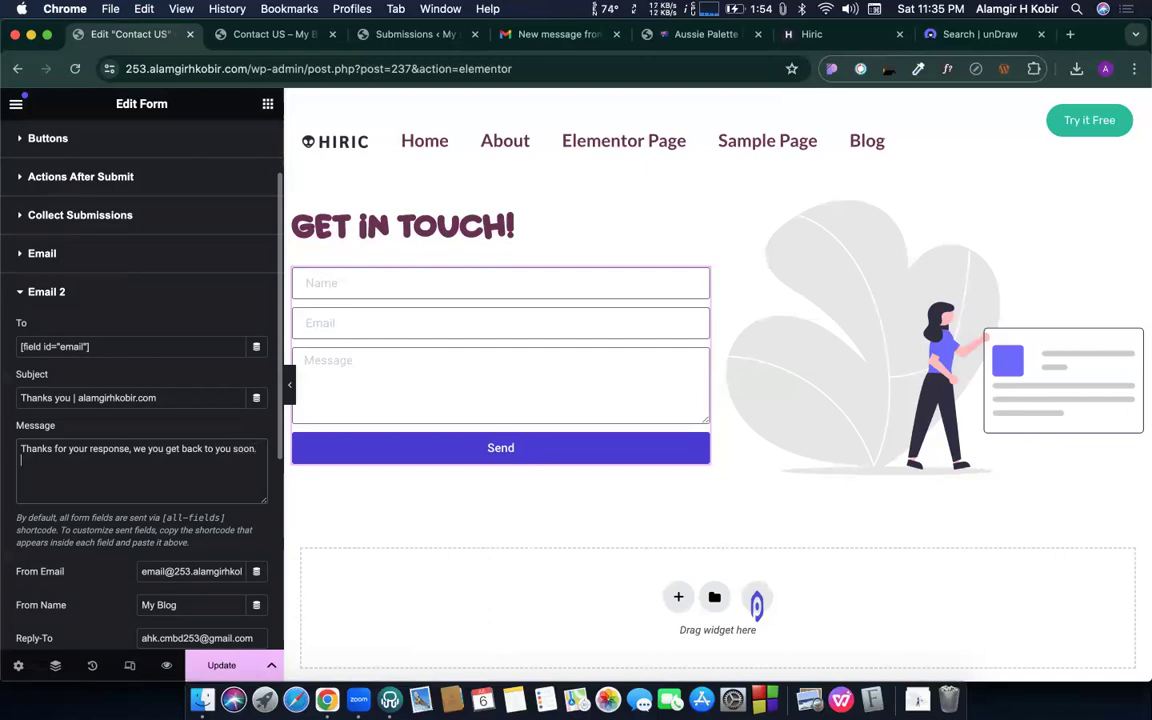
{"action": "scroll", "coordinate": [85, 548], "scroll_direction": "down", "scroll_amount": 3}
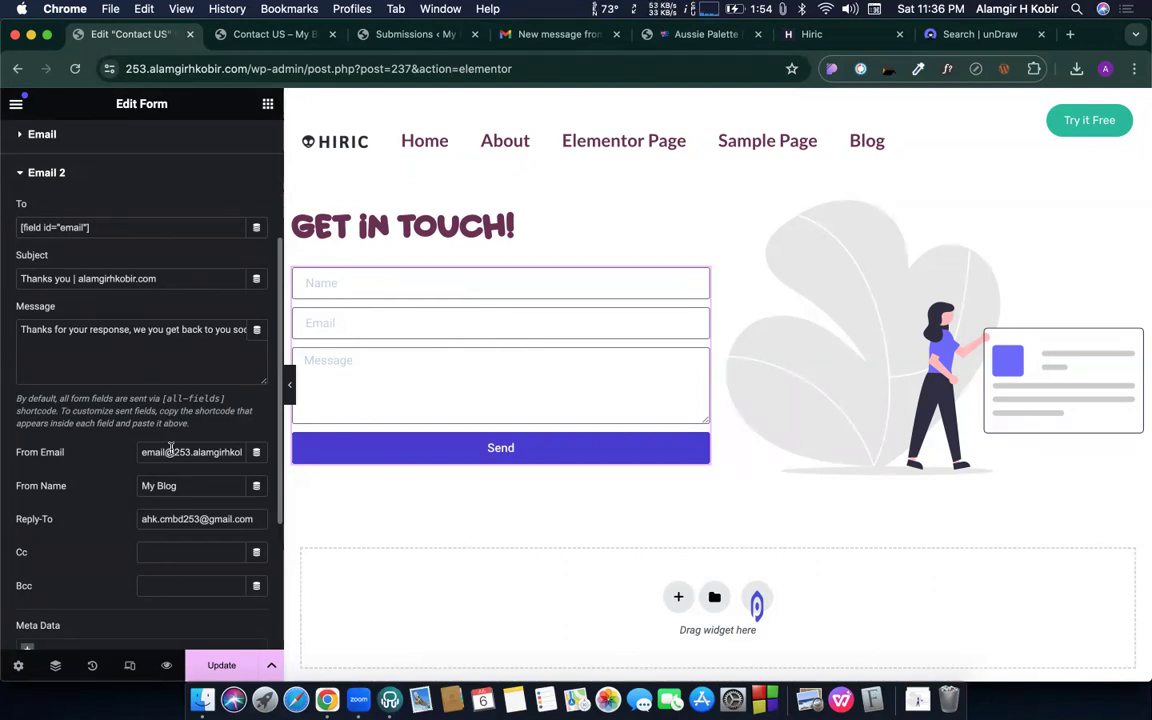
- Set Email 2's From Email to the admin Gmail address and From Name to the site owner's name
{"action": "triple_click", "coordinate": [171, 451]}
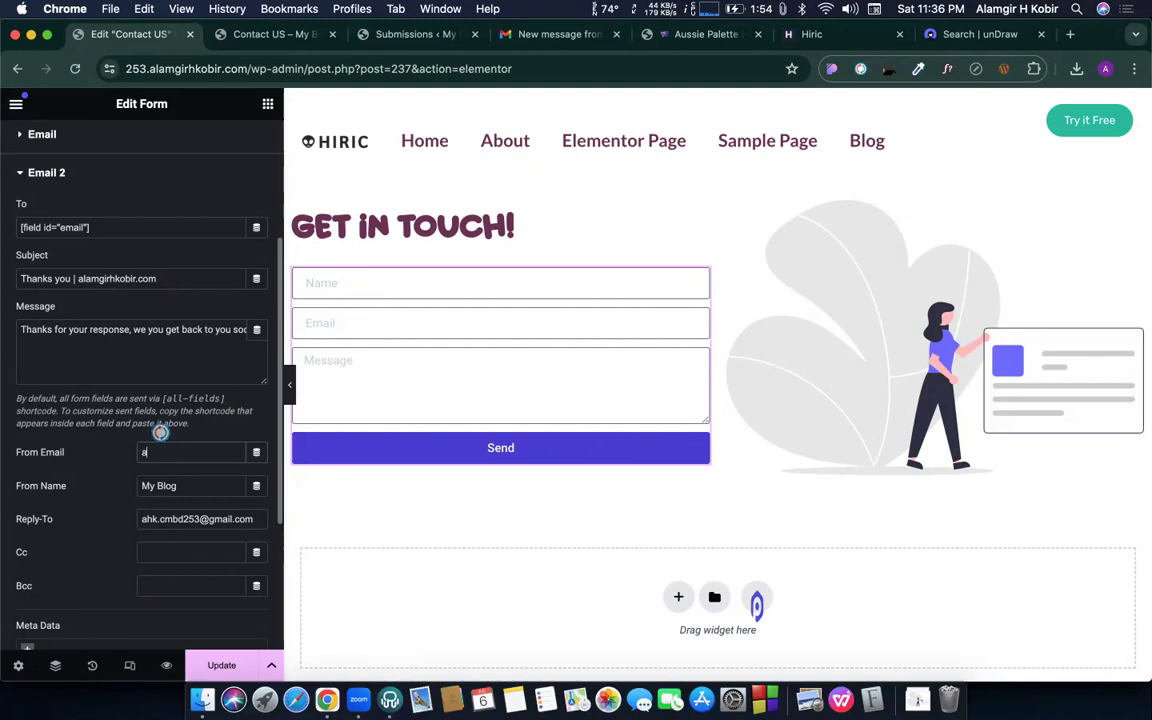
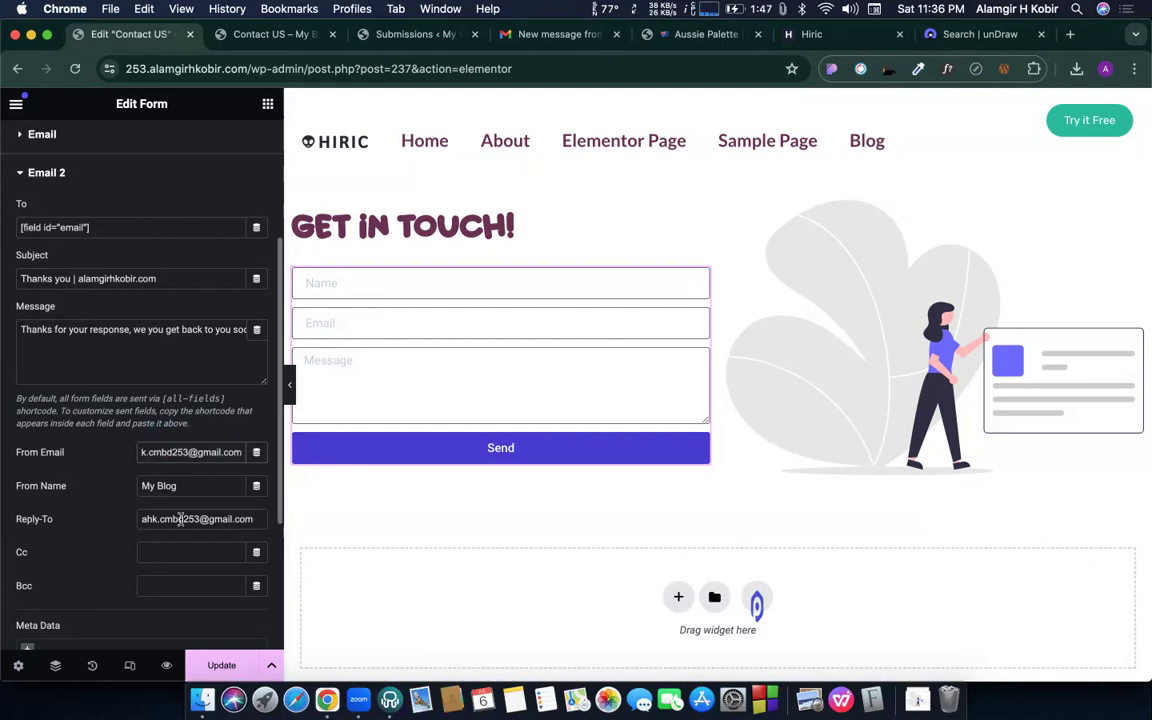
{"action": "triple_click", "coordinate": [180, 486]}
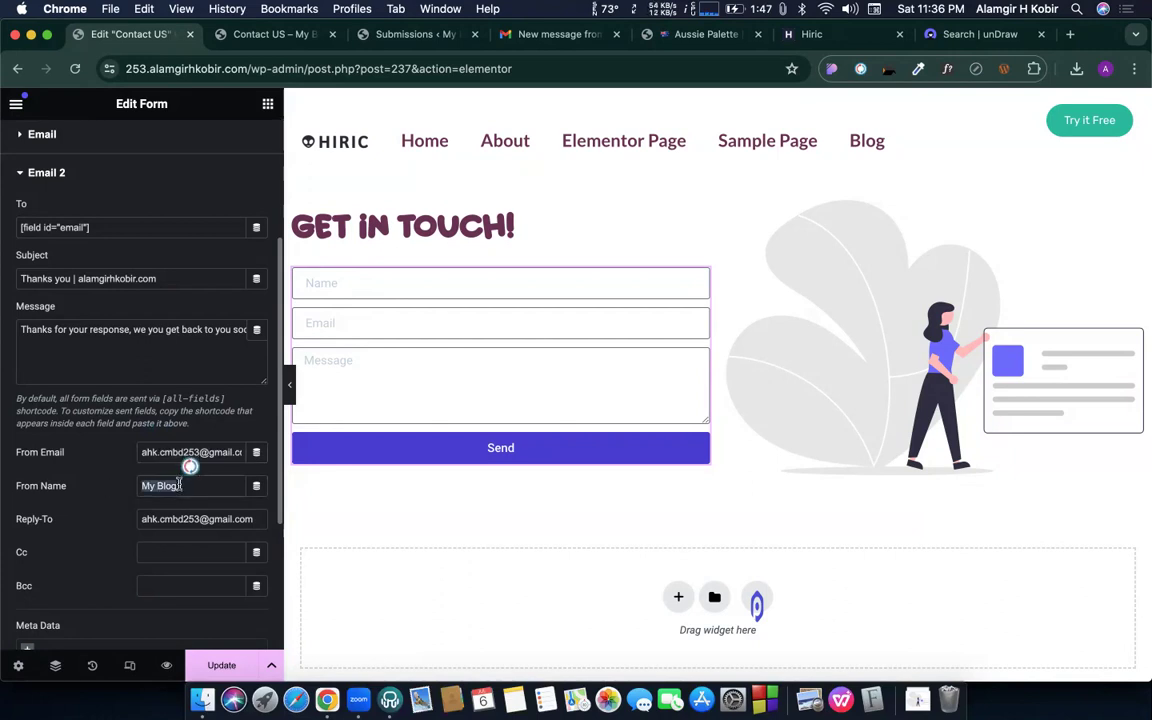
{"action": "type", "text": "Alamgir H Kobir"}
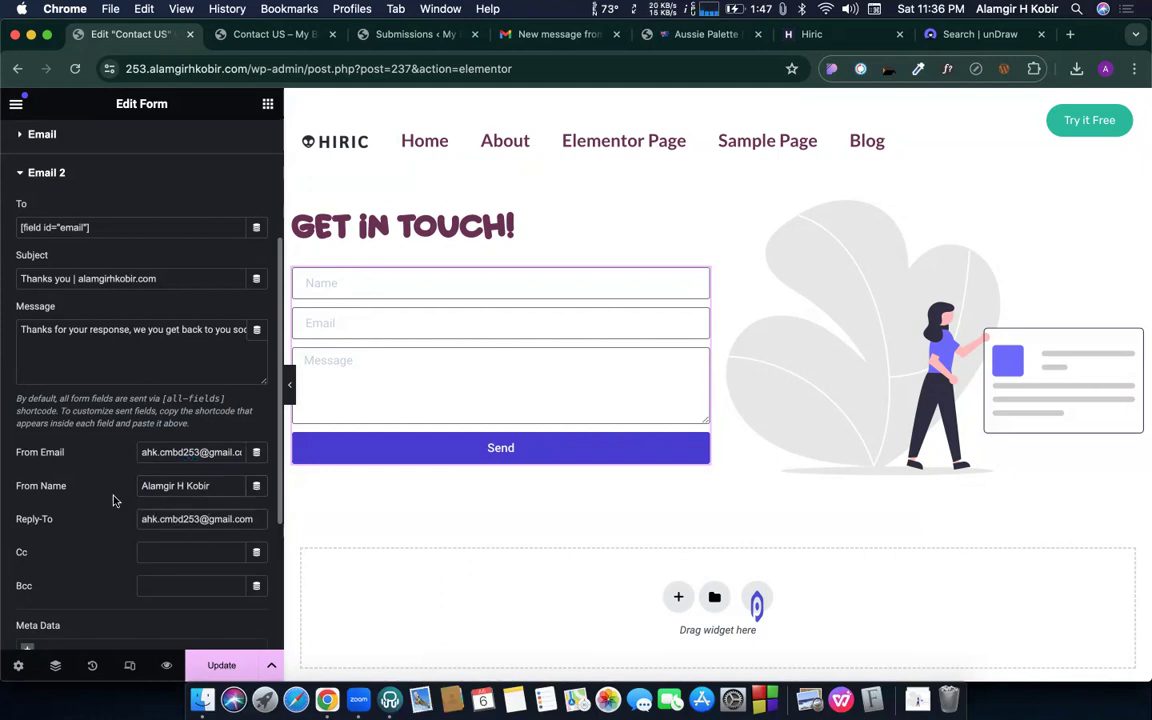
- Review the From Email, thank-you message and Reply-To address, then save the form with Update
{"action": "triple_click", "coordinate": [188, 452]}
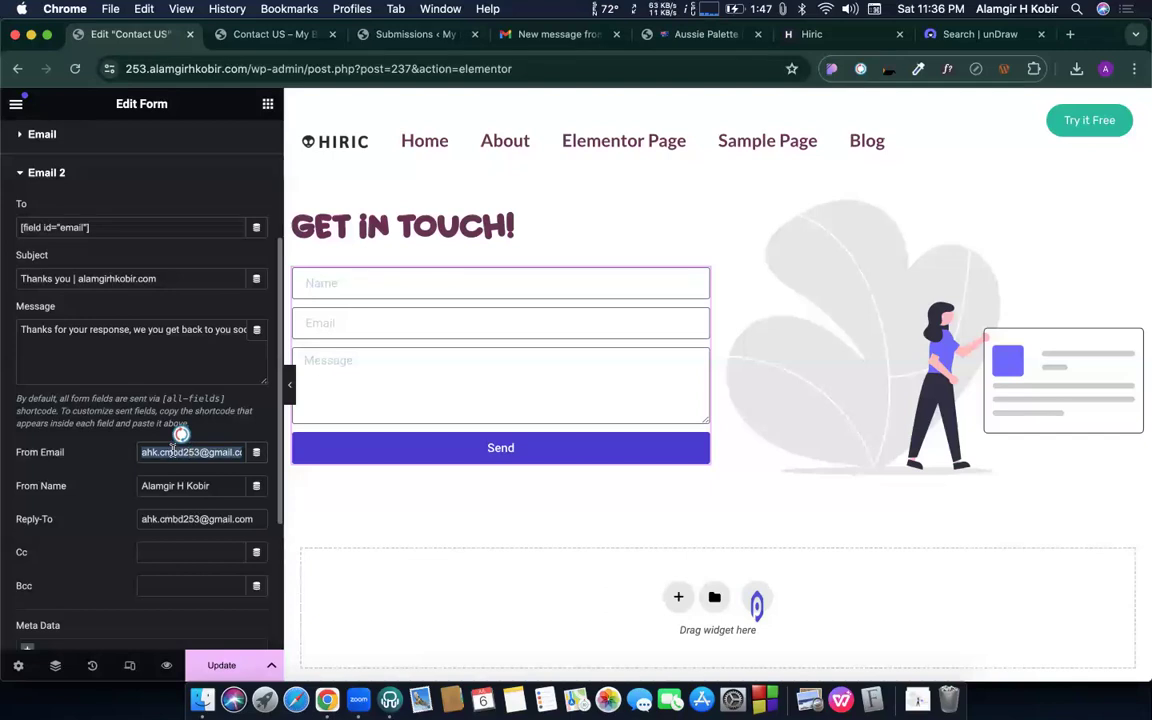
{"action": "double_click", "coordinate": [36, 329]}
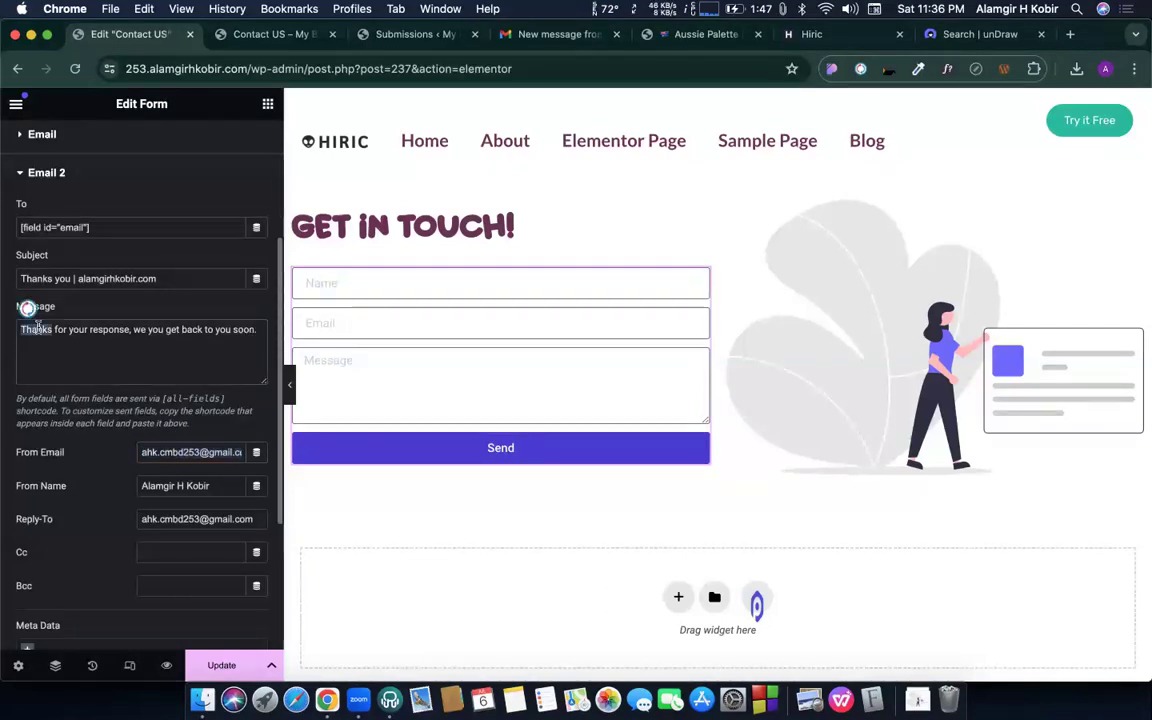
{"action": "left_click", "coordinate": [89, 329]}
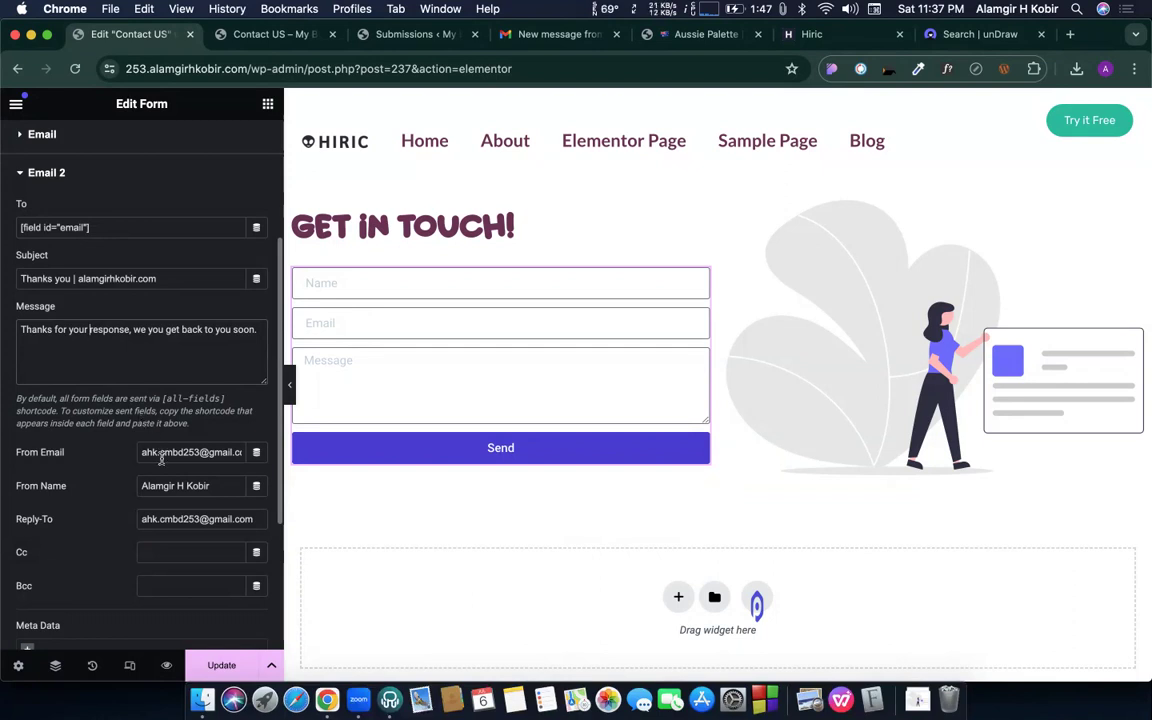
{"action": "triple_click", "coordinate": [162, 518]}
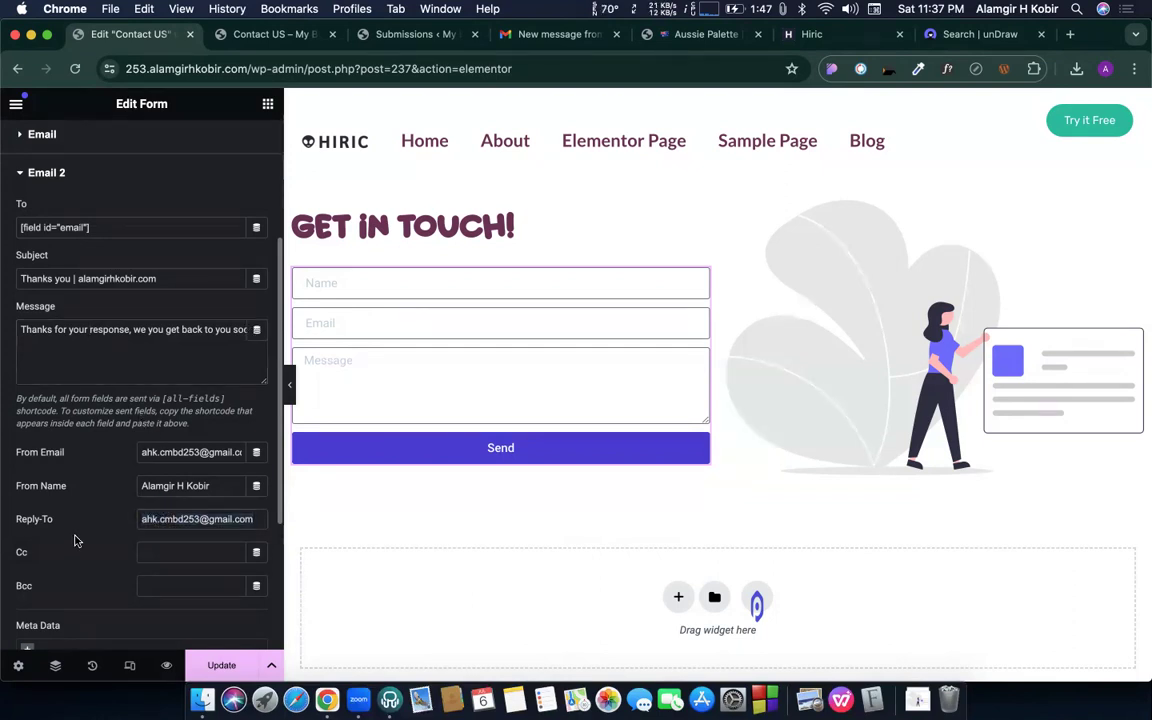
{"action": "scroll", "coordinate": [77, 540], "scroll_direction": "up", "scroll_amount": 2}
{"action": "scroll", "coordinate": [80, 540], "scroll_direction": "down", "scroll_amount": 5}
{"action": "scroll", "coordinate": [94, 239], "scroll_direction": "up", "scroll_amount": 1}
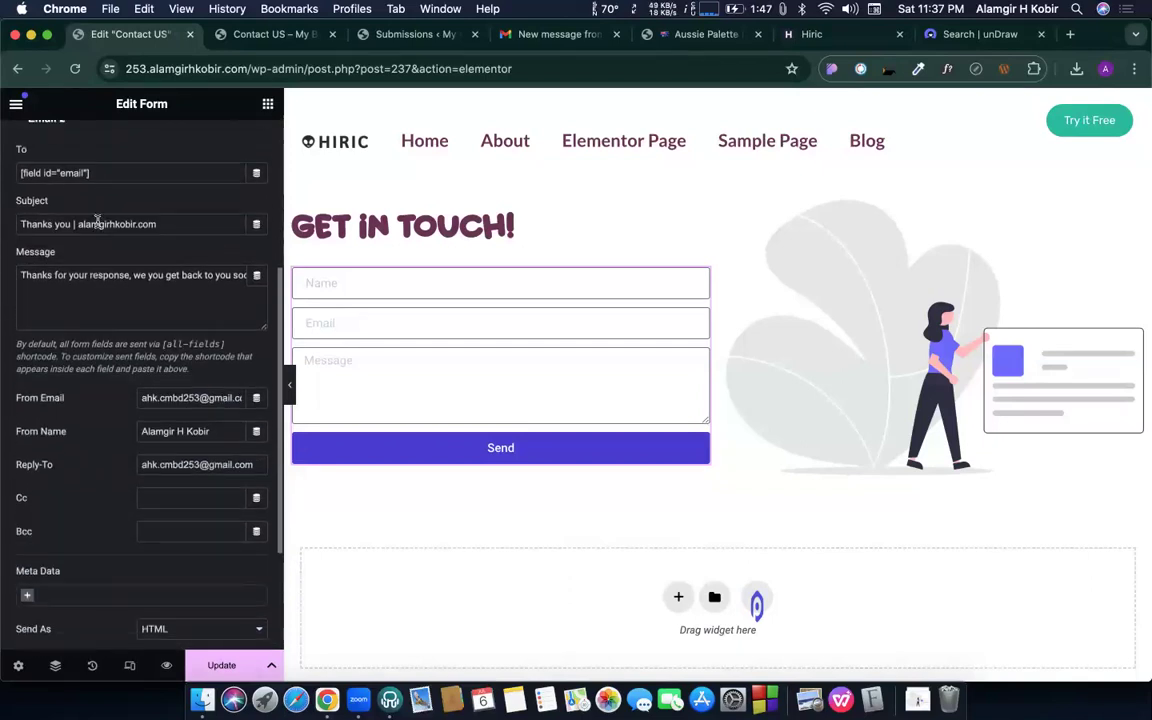
{"action": "left_click", "coordinate": [219, 667]}
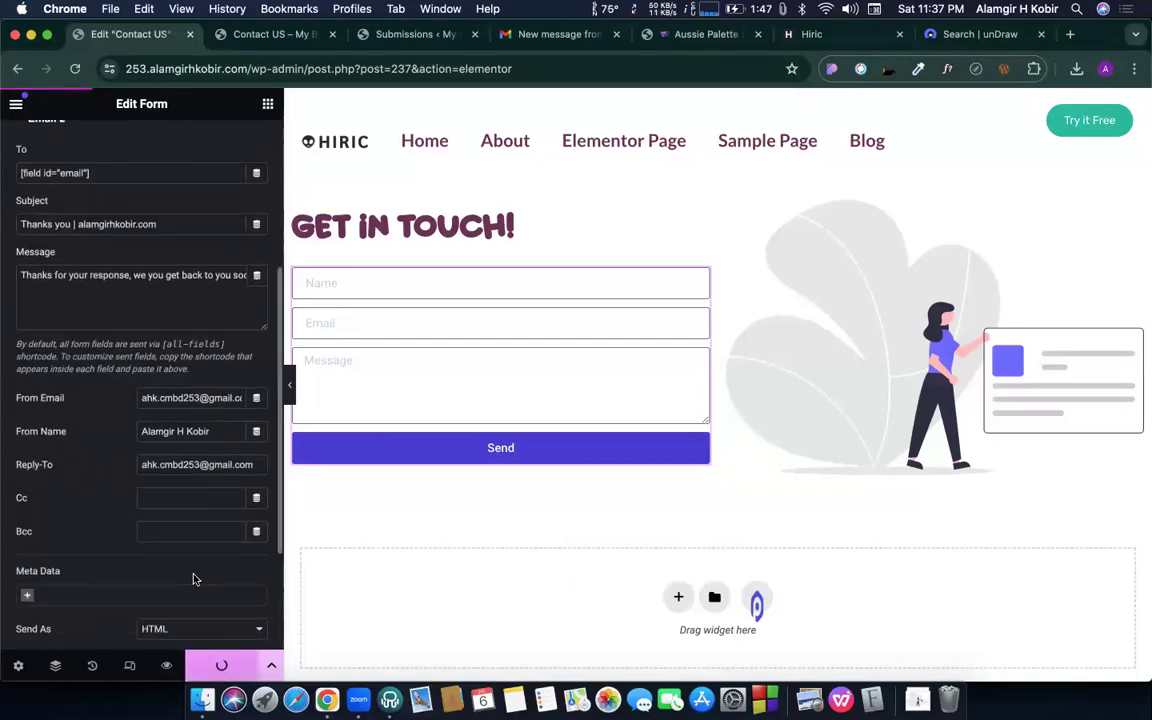
- Load the live Contact US page by removing the preview query from the address
{"action": "left_click", "coordinate": [240, 36]}
{"action": "left_click_drag", "start_coordinate": [303, 69], "coordinate": [752, 354]}
{"action": "key", "text": "BackSpace"}
{"action": "key", "text": "Return"}
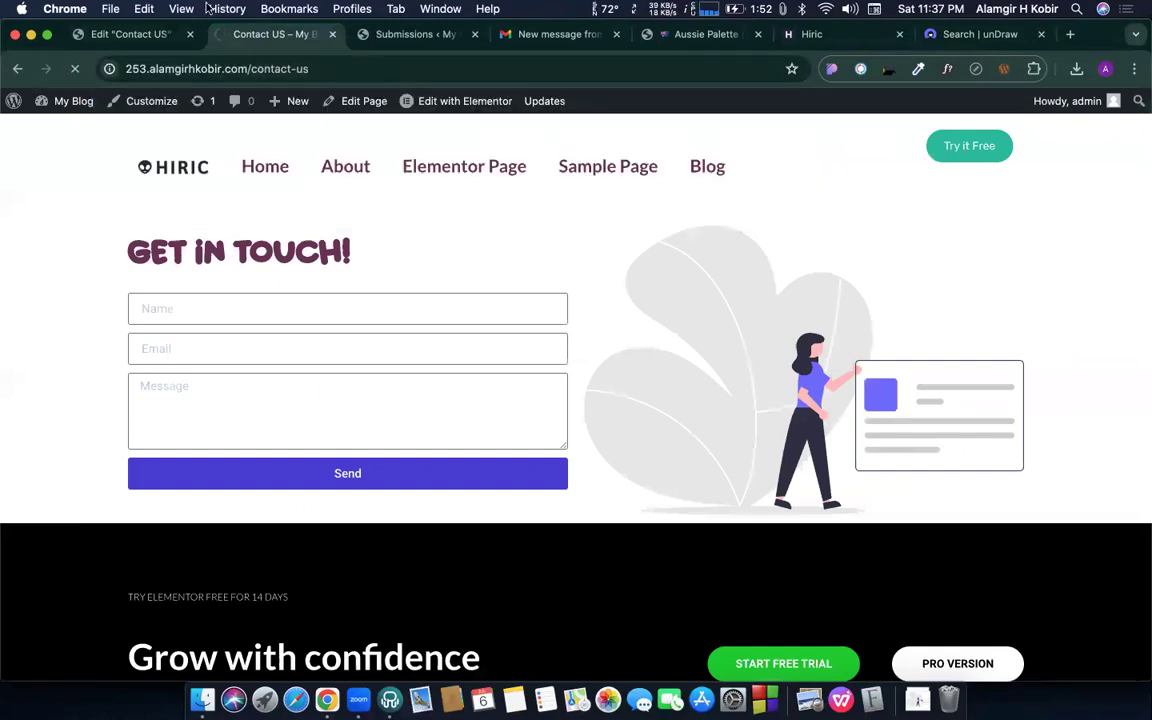
- Submit the test message 'Hi, Test 06' with the autofilled name and email
{"action": "left_click", "coordinate": [313, 315]}
{"action": "left_click", "coordinate": [240, 345]}
{"action": "left_click", "coordinate": [244, 345]}
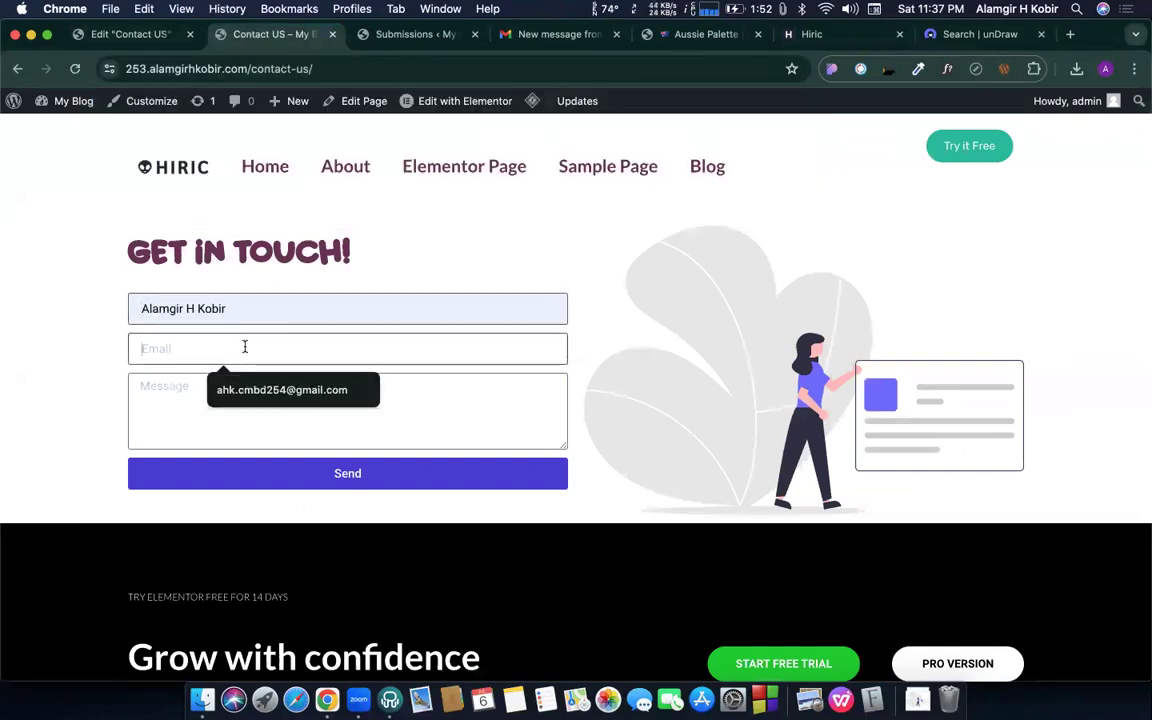
{"action": "left_click", "coordinate": [260, 391]}
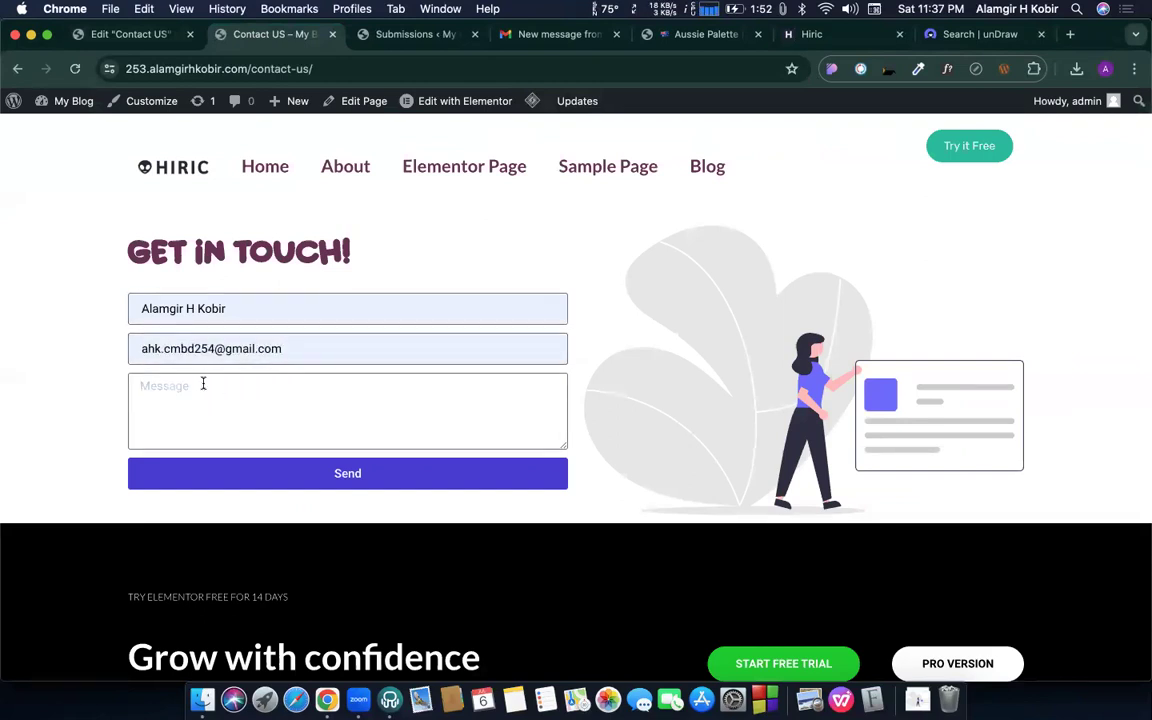
{"action": "type", "text": "Hi, T"}
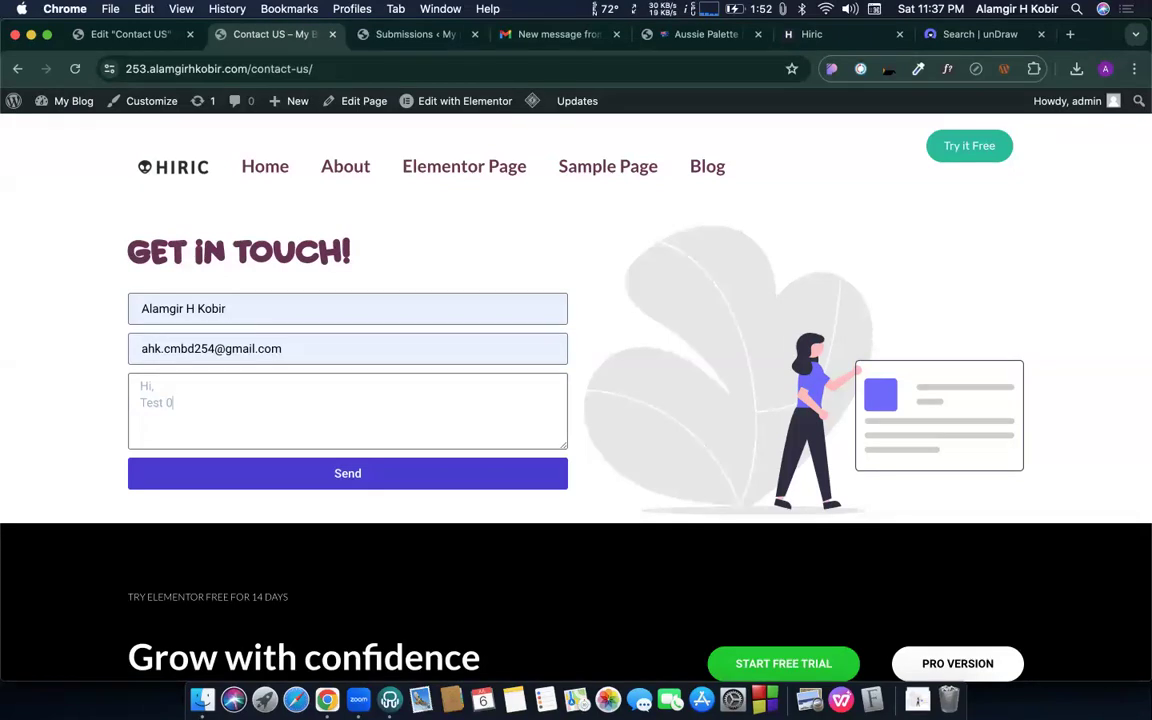
{"action": "left_click", "coordinate": [293, 479]}
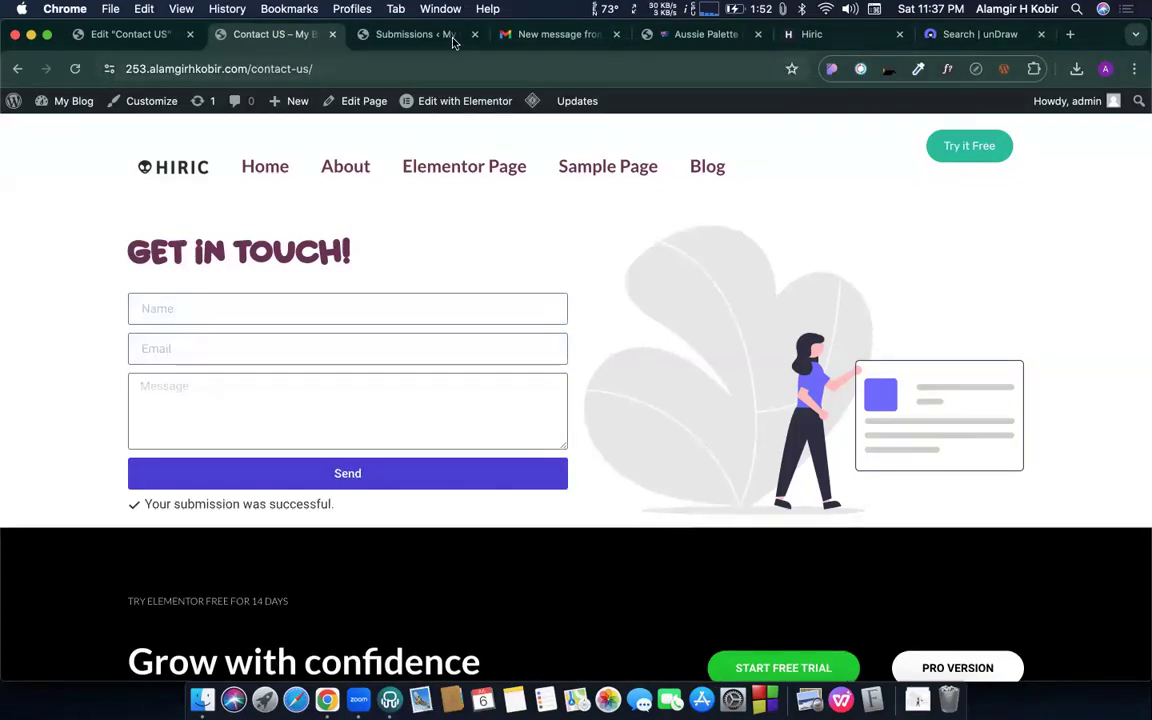
{"action": "left_click", "coordinate": [514, 38]}
- Check the Submissions list, then open the newest 'New message from my website' email in the admin Gmail
{"action": "left_click", "coordinate": [398, 38]}
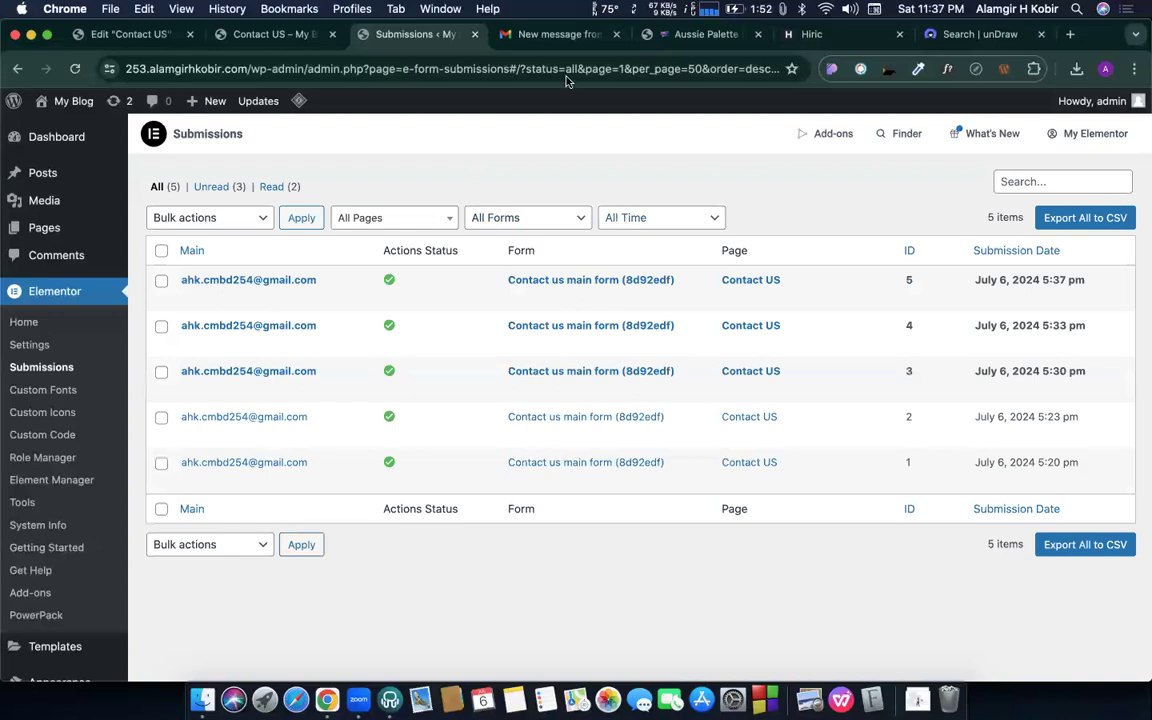
{"action": "left_click", "coordinate": [543, 40]}
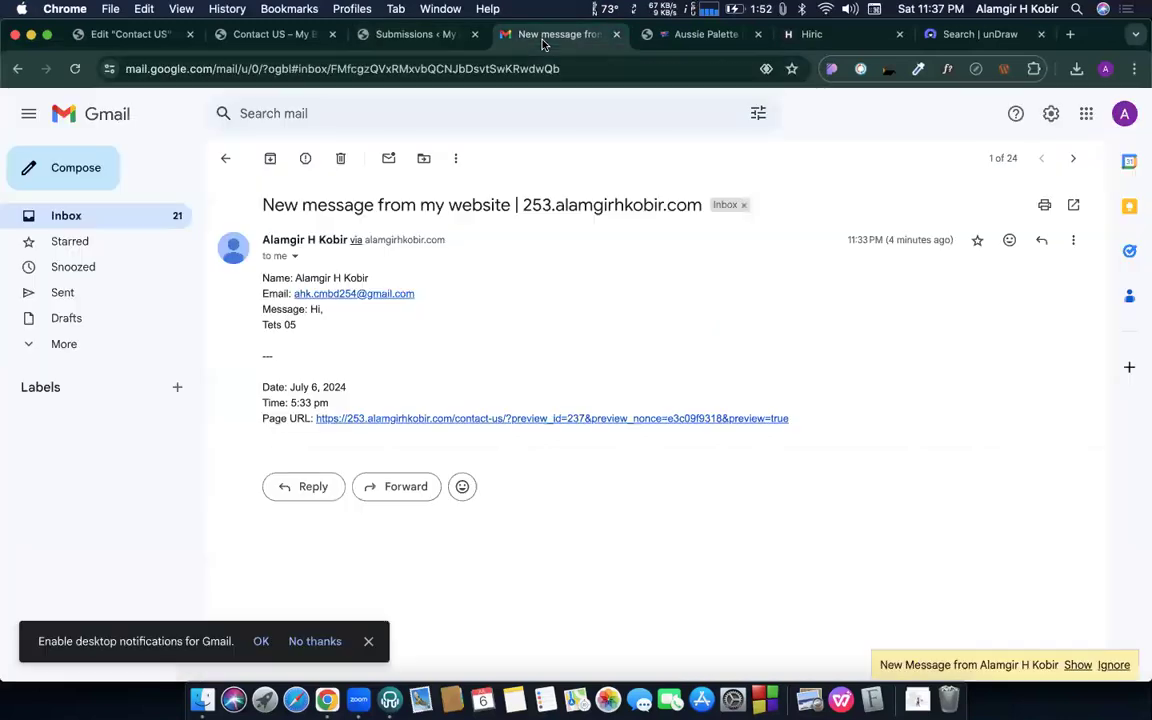
{"action": "left_click", "coordinate": [154, 217]}
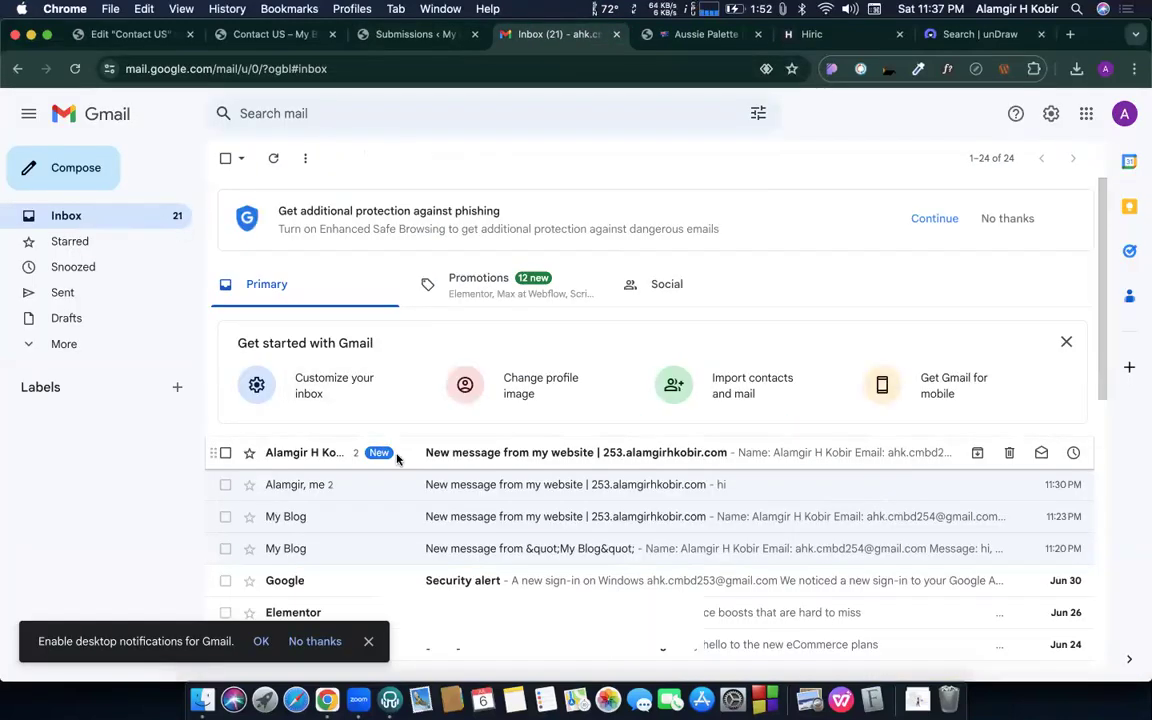
{"action": "left_click", "coordinate": [397, 455]}
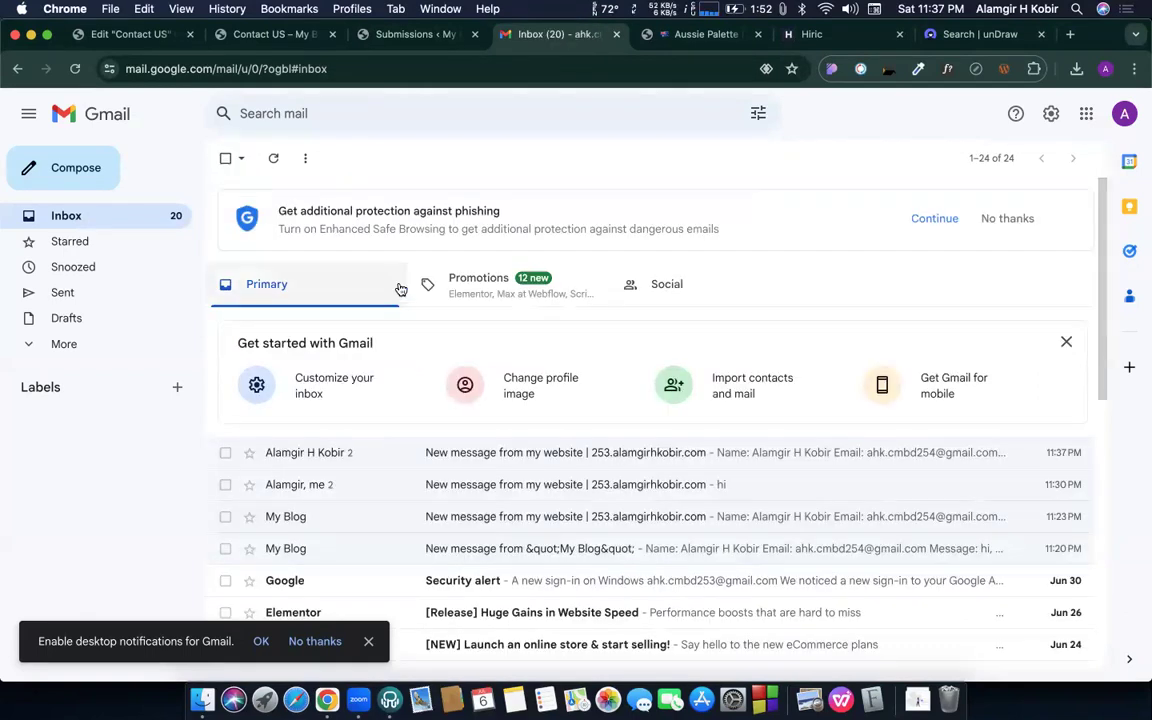
{"action": "left_click", "coordinate": [368, 8]}
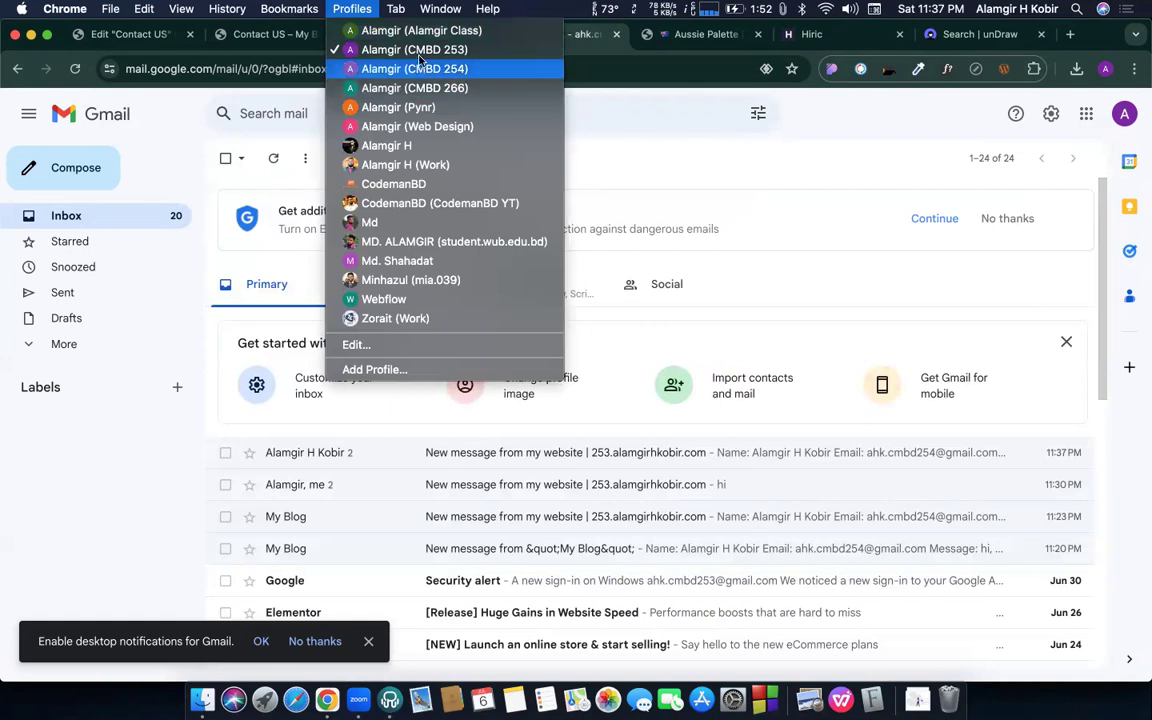
- In the submitter's Gmail profile, move the auto-reply from Spam into the inbox
{"action": "left_click", "coordinate": [414, 69]}
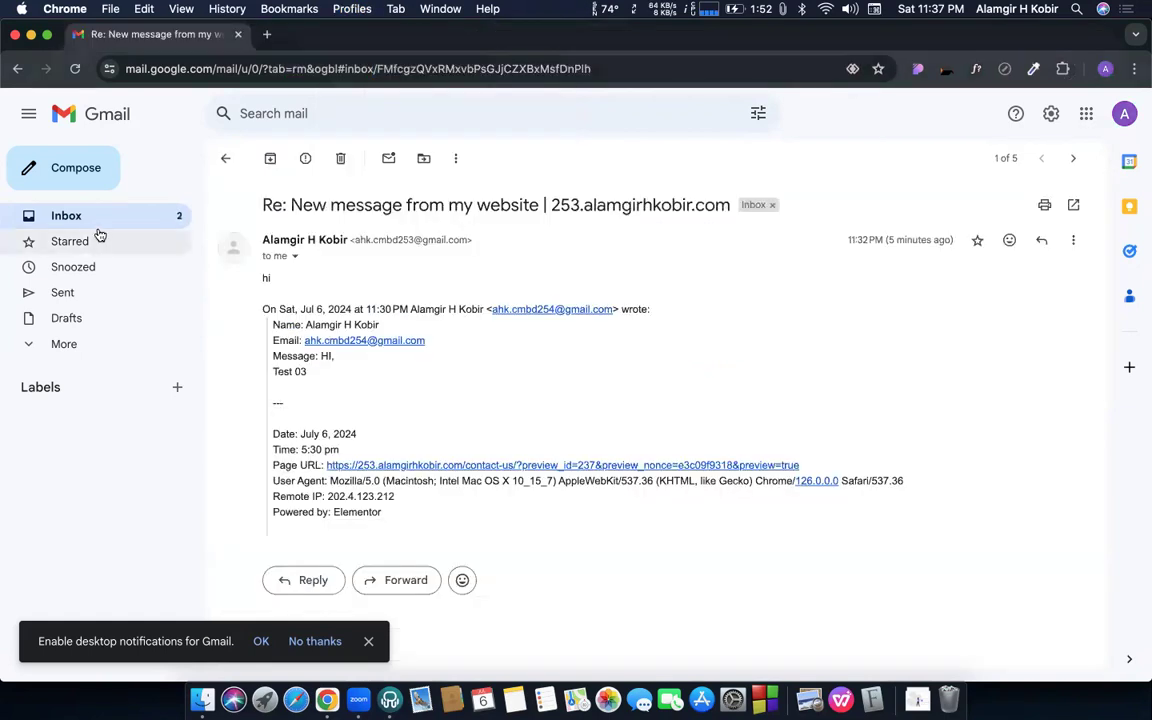
{"action": "left_click", "coordinate": [86, 222]}
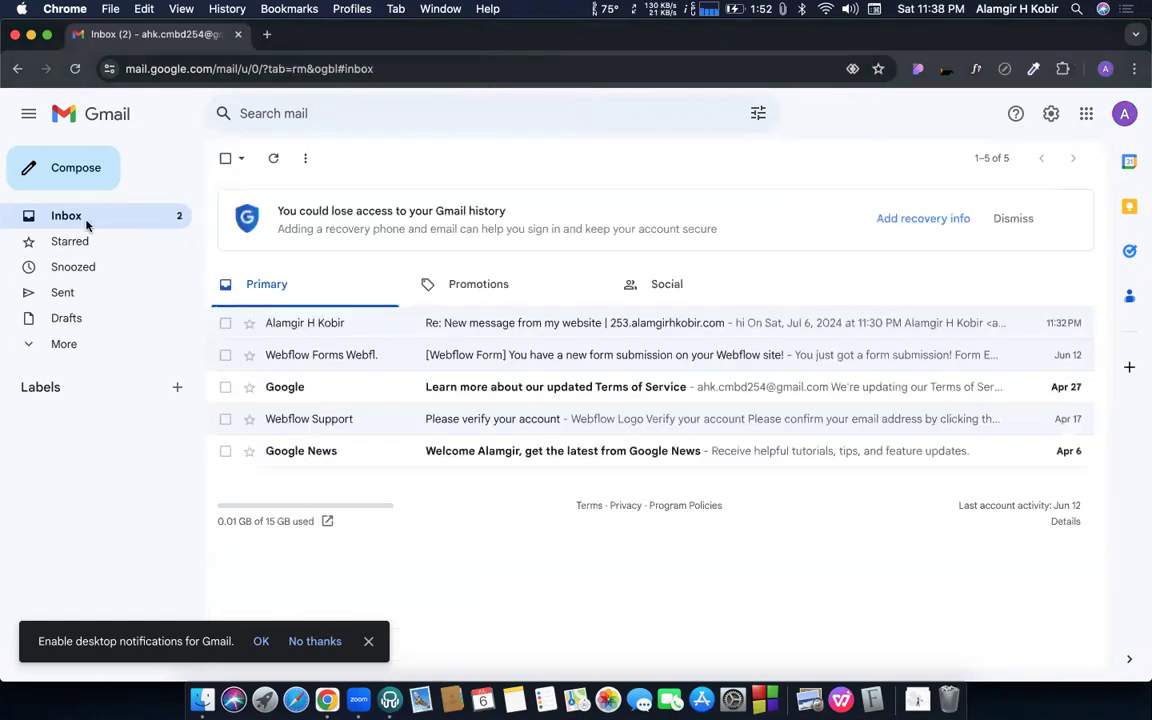
{"action": "left_click", "coordinate": [63, 344]}
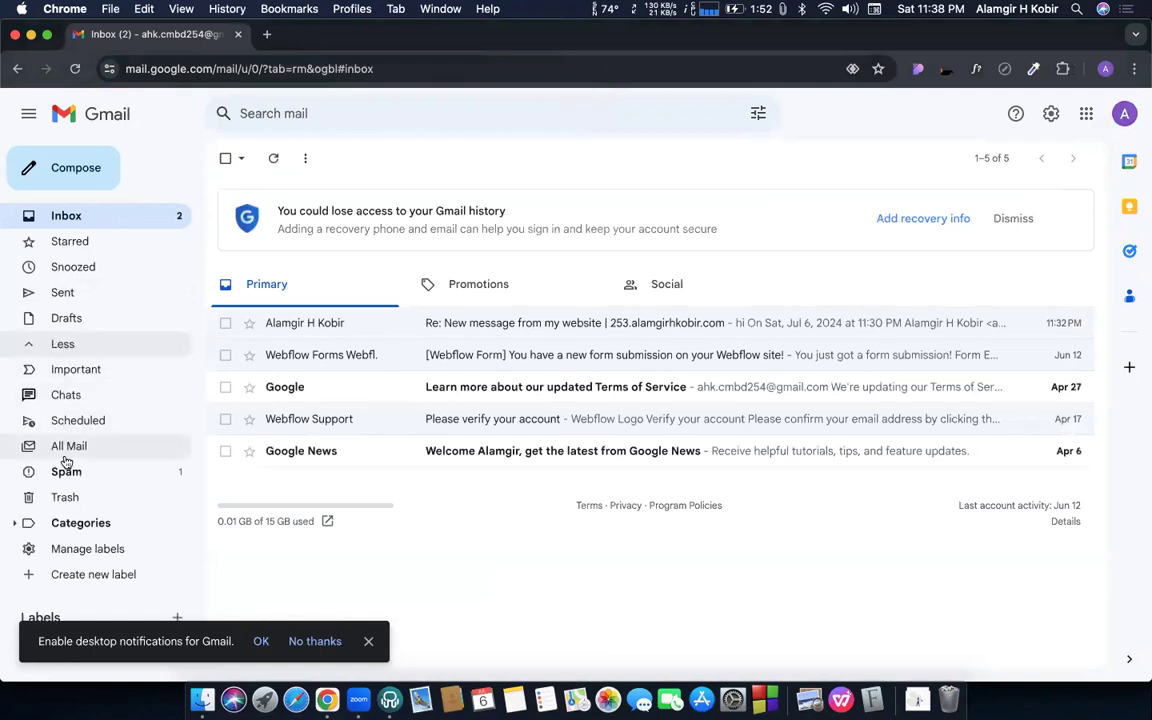
{"action": "left_click_drag", "start_coordinate": [380, 285], "coordinate": [86, 216]}
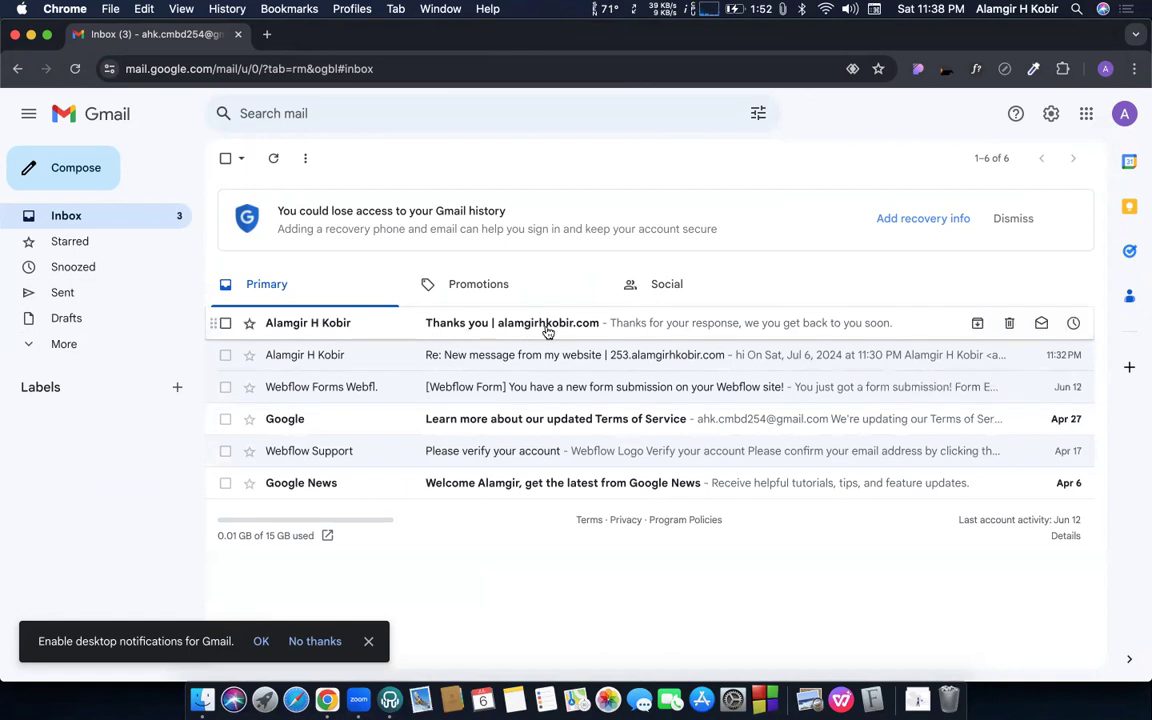
- Open the 'Thanks you' auto-reply and check its thank-you message and reply address
{"action": "left_click", "coordinate": [762, 331]}
{"action": "triple_click", "coordinate": [428, 278]}
{"action": "left_click", "coordinate": [579, 318]}
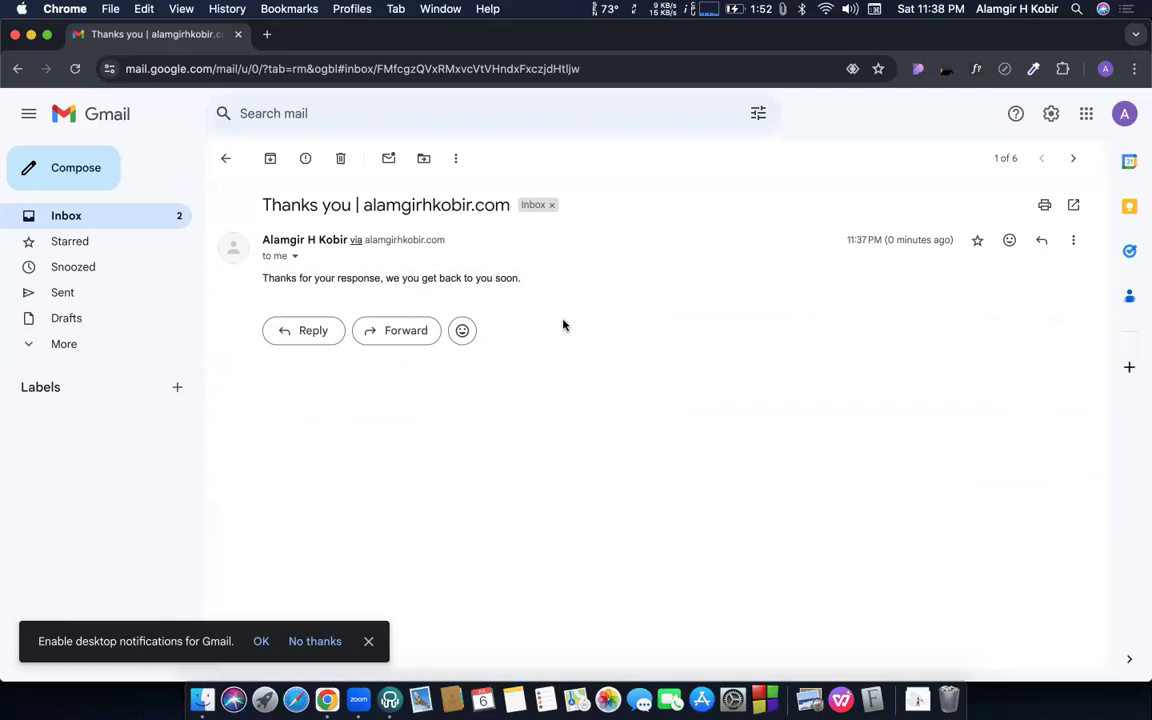
{"action": "key", "text": "XF86AudioRaiseVolume"}
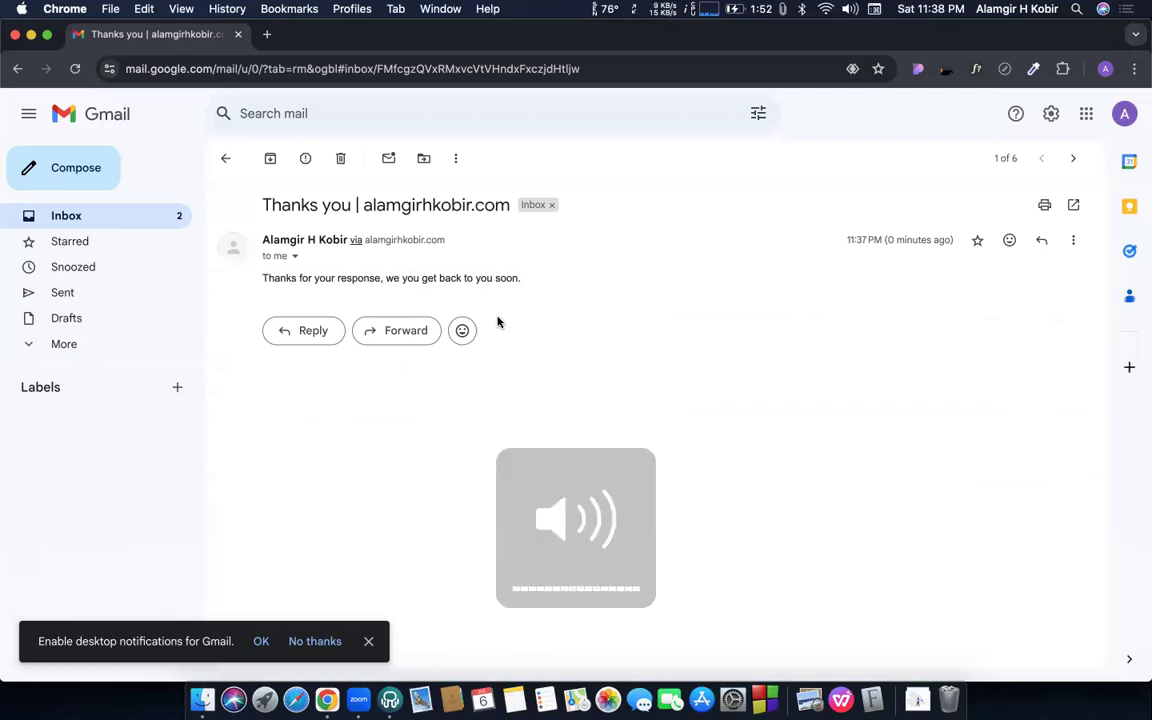
{"action": "triple_click", "coordinate": [334, 274]}
{"action": "left_click", "coordinate": [427, 275]}
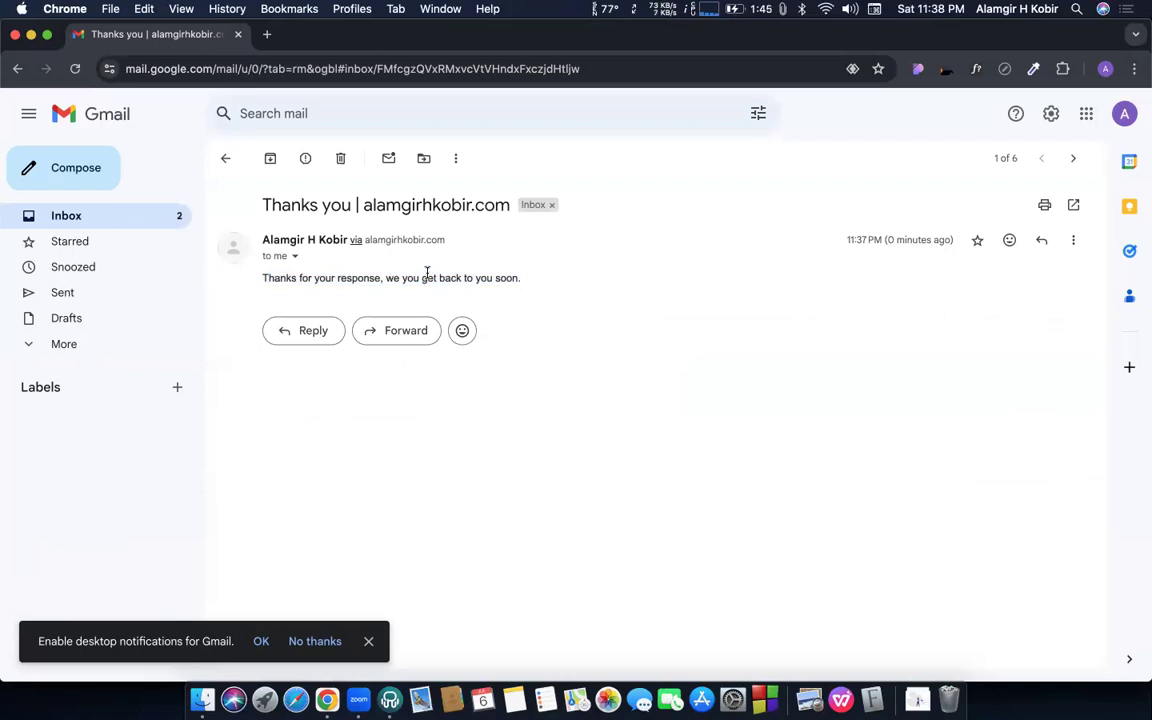
{"action": "left_click", "coordinate": [291, 339]}
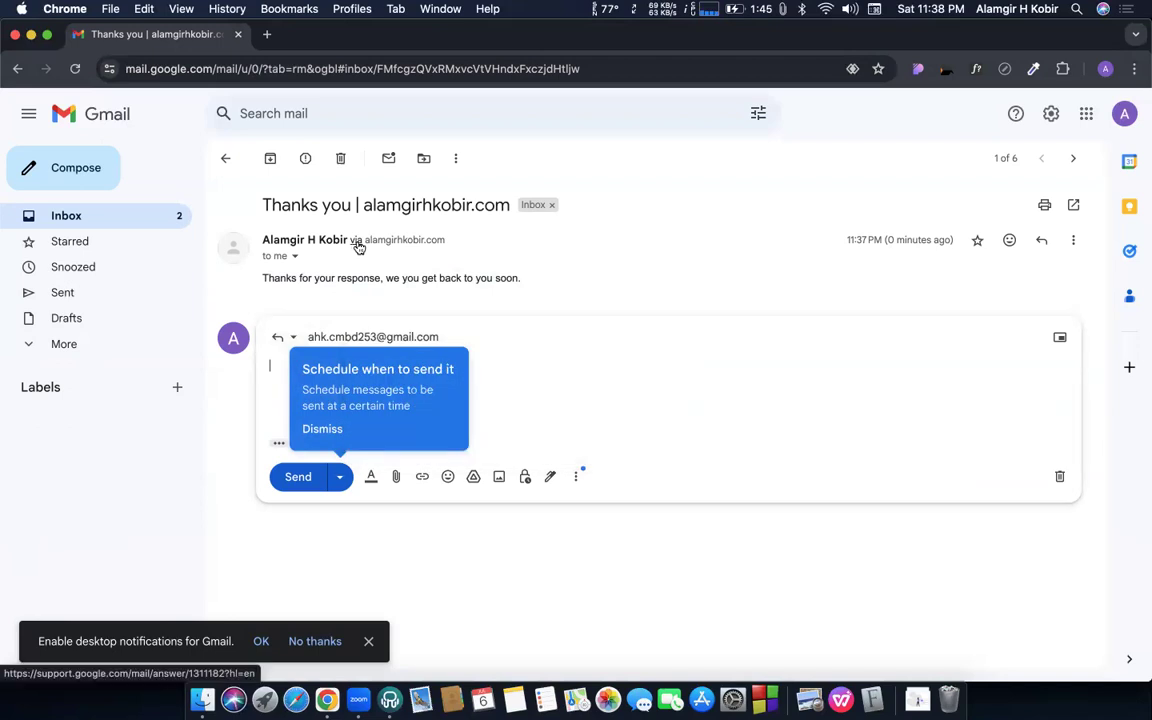
{"action": "left_click_drag", "start_coordinate": [363, 240], "coordinate": [460, 243]}
{"action": "left_click", "coordinate": [285, 241]}
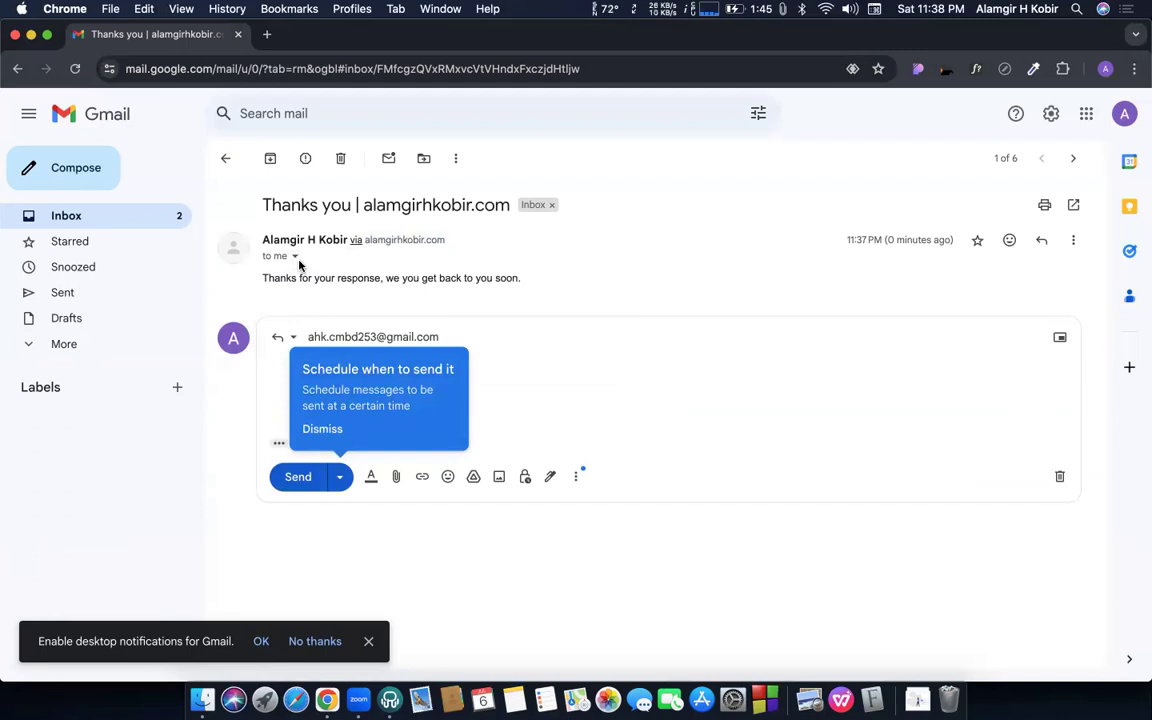
{"action": "left_click", "coordinate": [337, 422]}
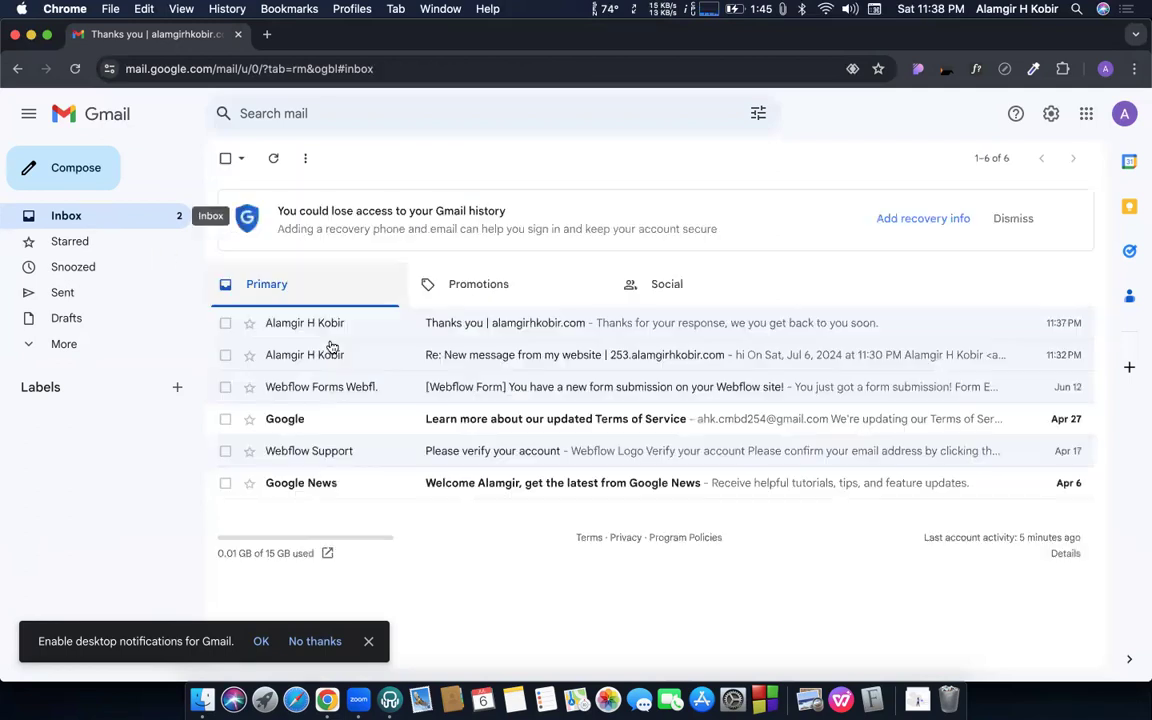
- Bring back the Contact US editor window and scroll the Edit Form panel to the top
{"action": "key", "text": "ctrl+Up"}
{"action": "left_click", "coordinate": [584, 214]}
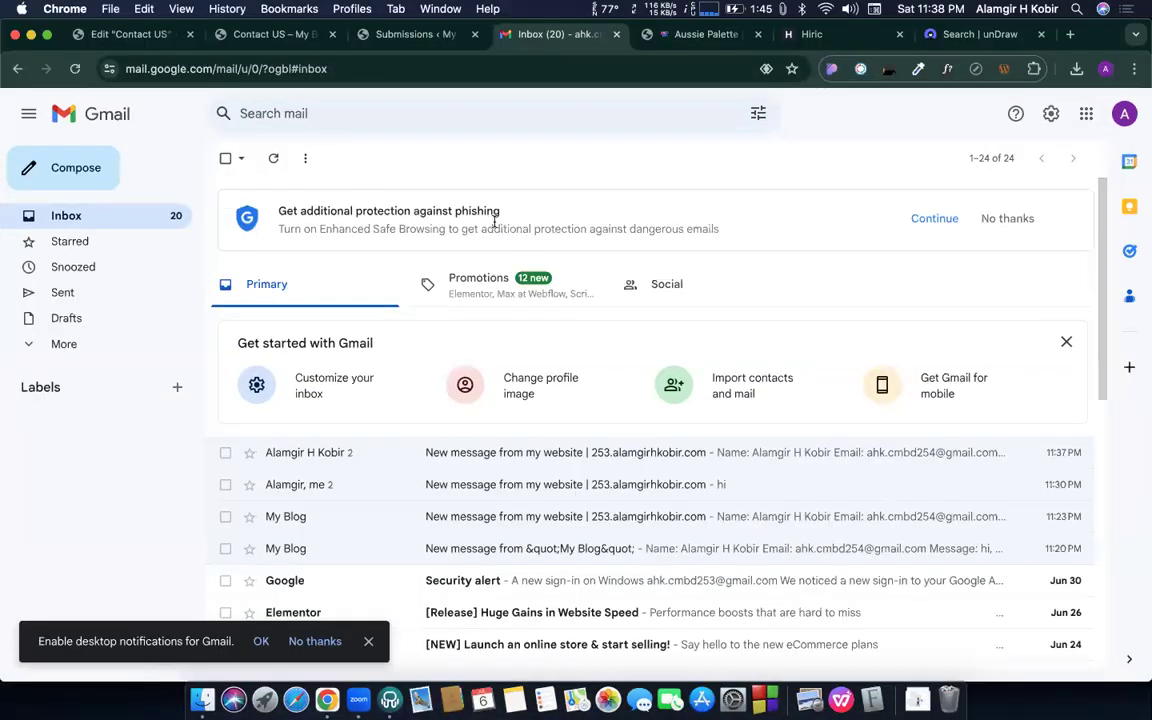
{"action": "left_click", "coordinate": [128, 30]}
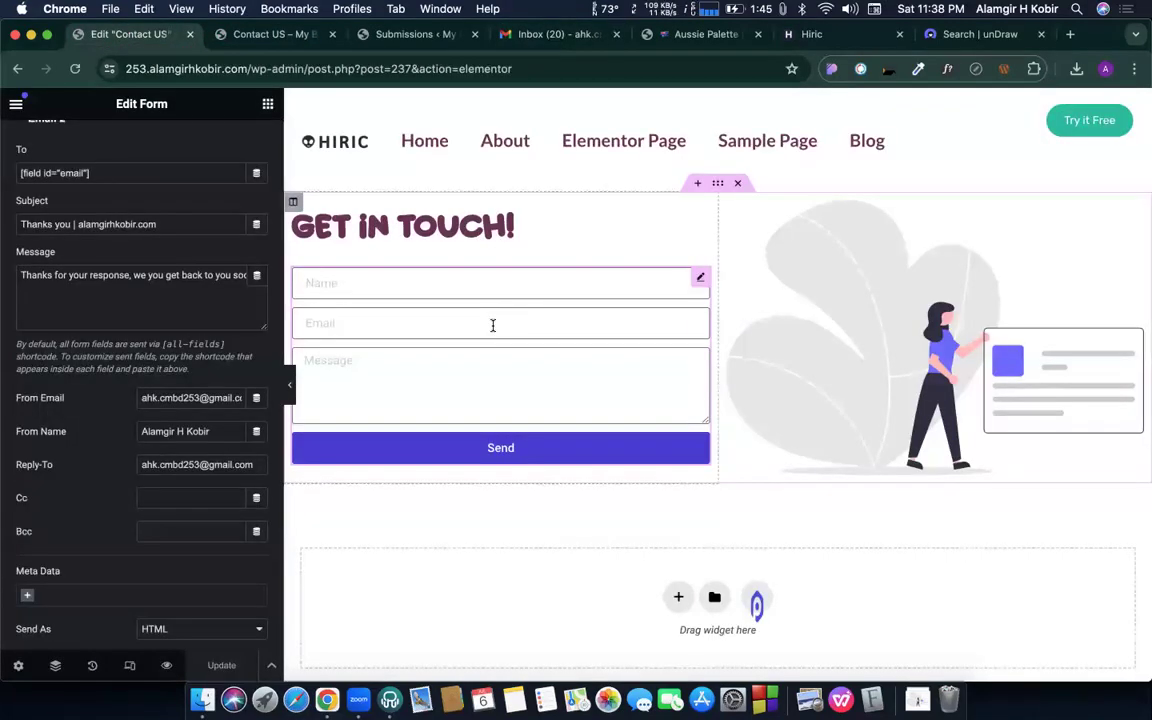
{"action": "scroll", "coordinate": [236, 352], "scroll_direction": "up", "scroll_amount": 5}
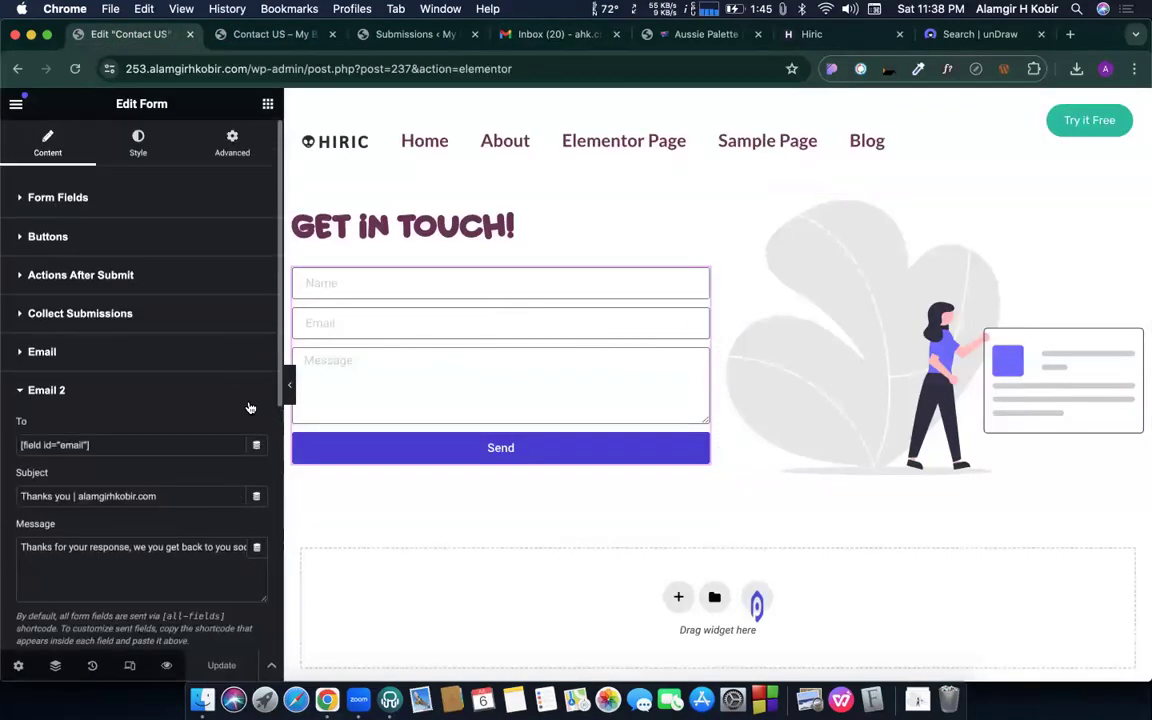